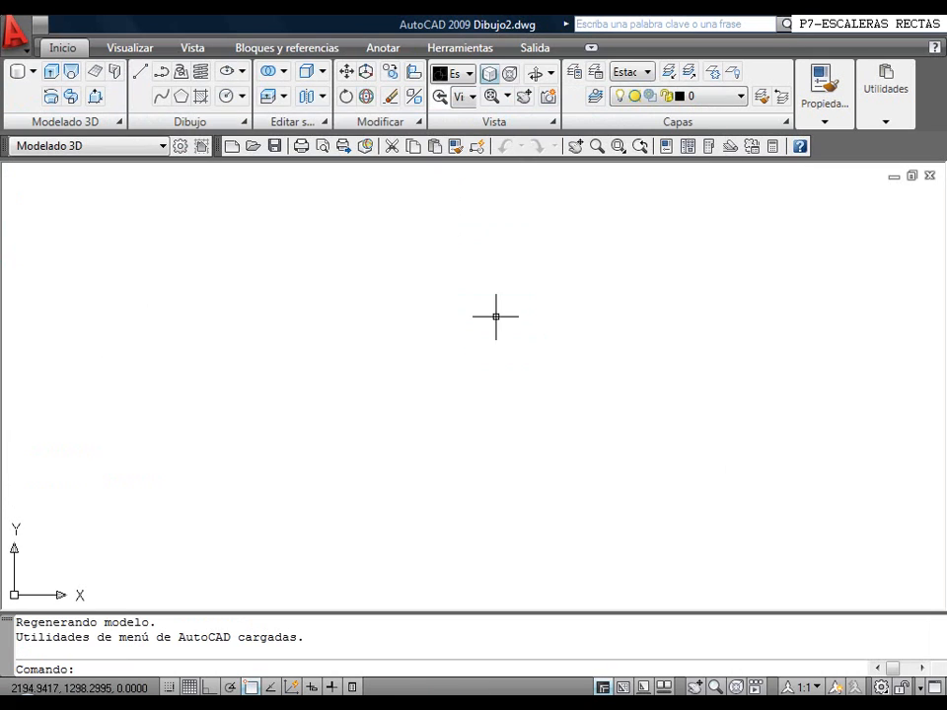
# Set the drawing limits from the default origin corner to 10,10 and zoom to show the whole drawing area
pyautogui.click(21, 48)
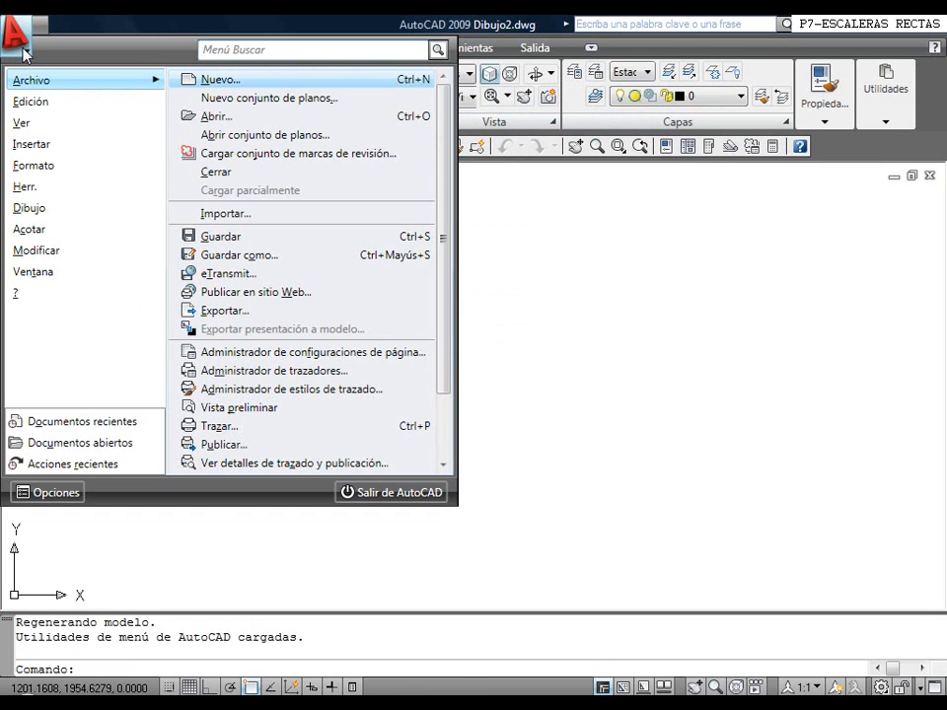
pyautogui.click(33, 163)
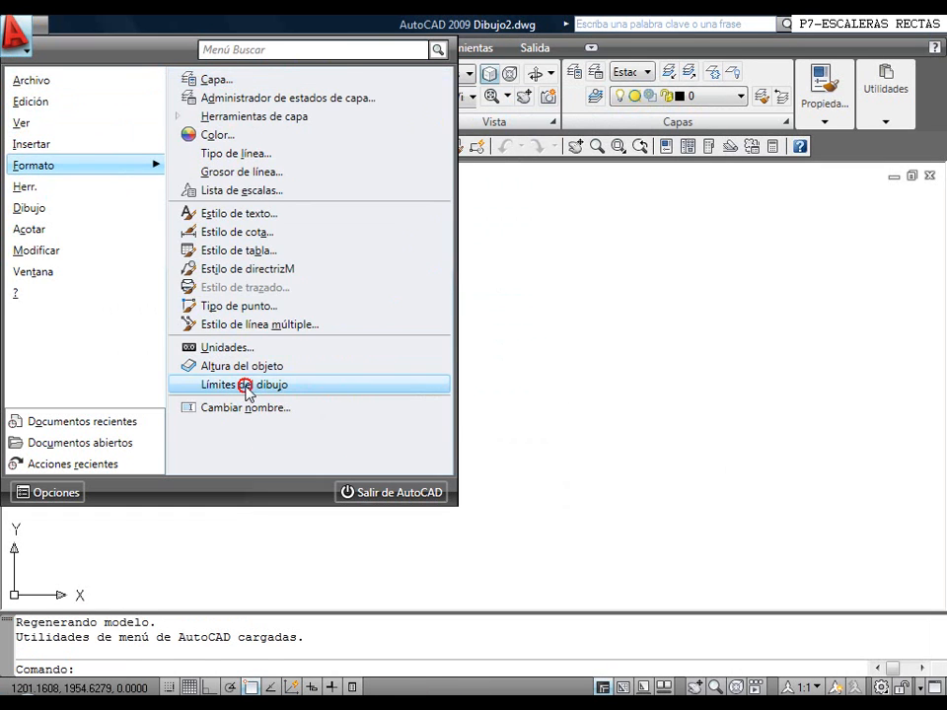
pyautogui.click(246, 386)
pyautogui.press('Return')
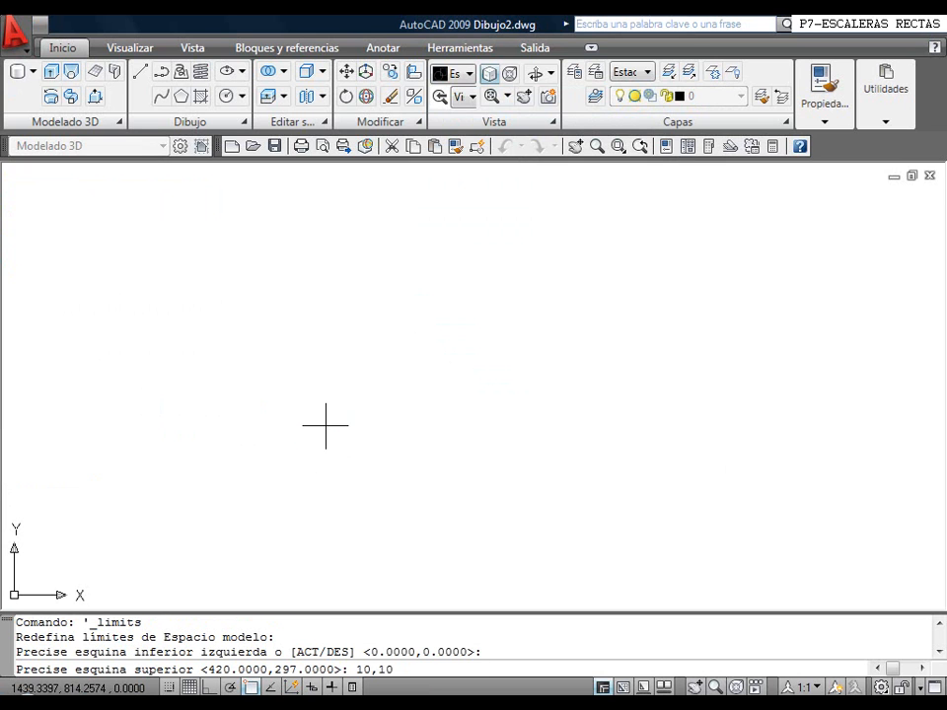
pyautogui.press('Return')
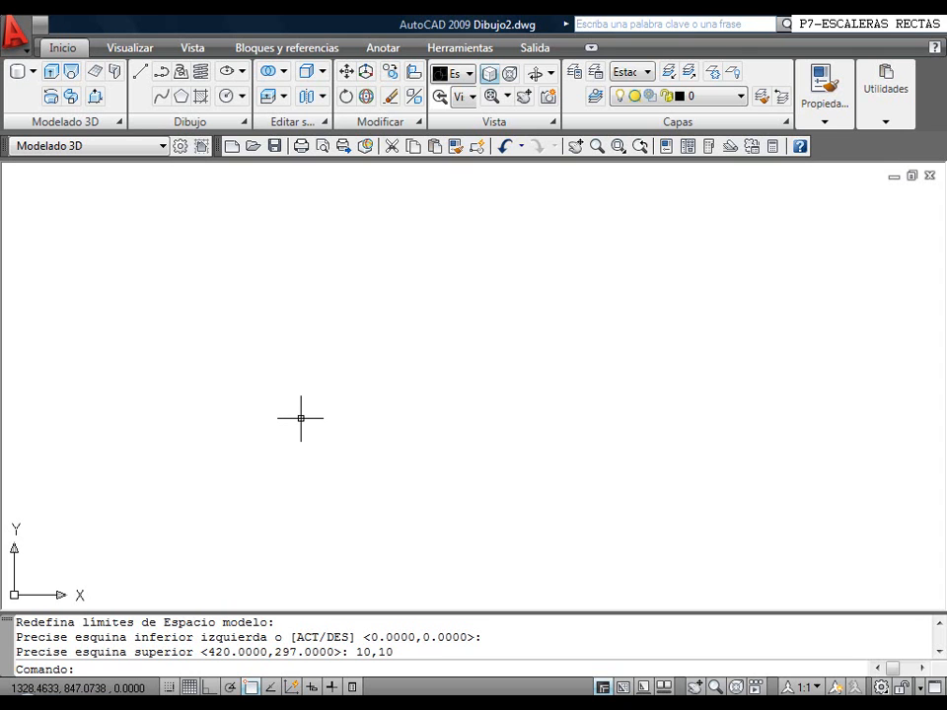
pyautogui.write('z')
pyautogui.press('Return')
pyautogui.write('t')
pyautogui.press('Return')
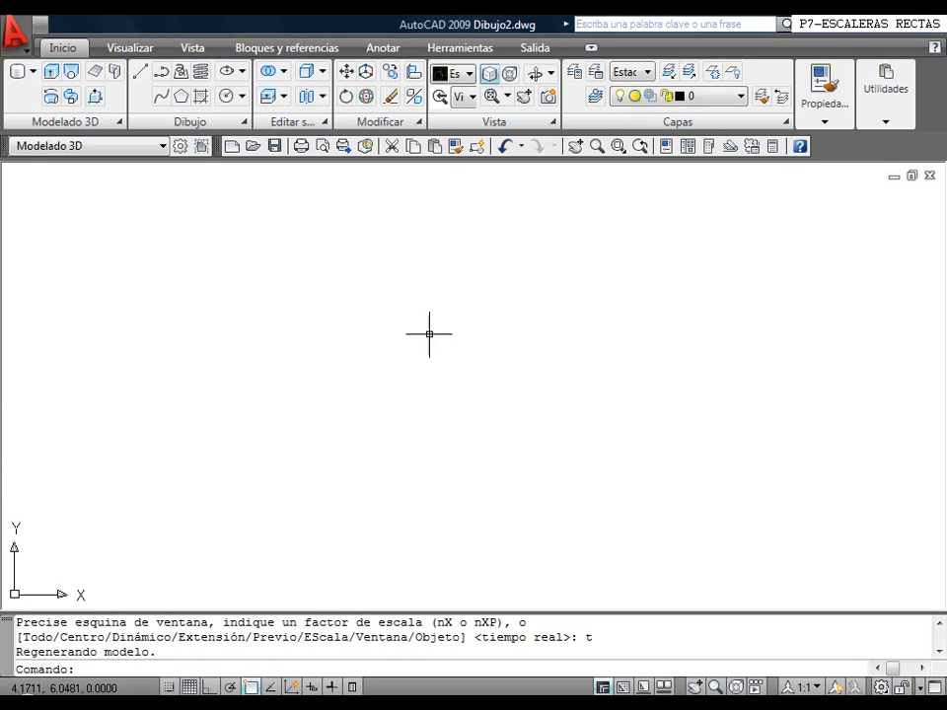
# Set the insertion scale units to Metros and switch to the Dibujo 2D y anotación workspace
pyautogui.click(15, 29)
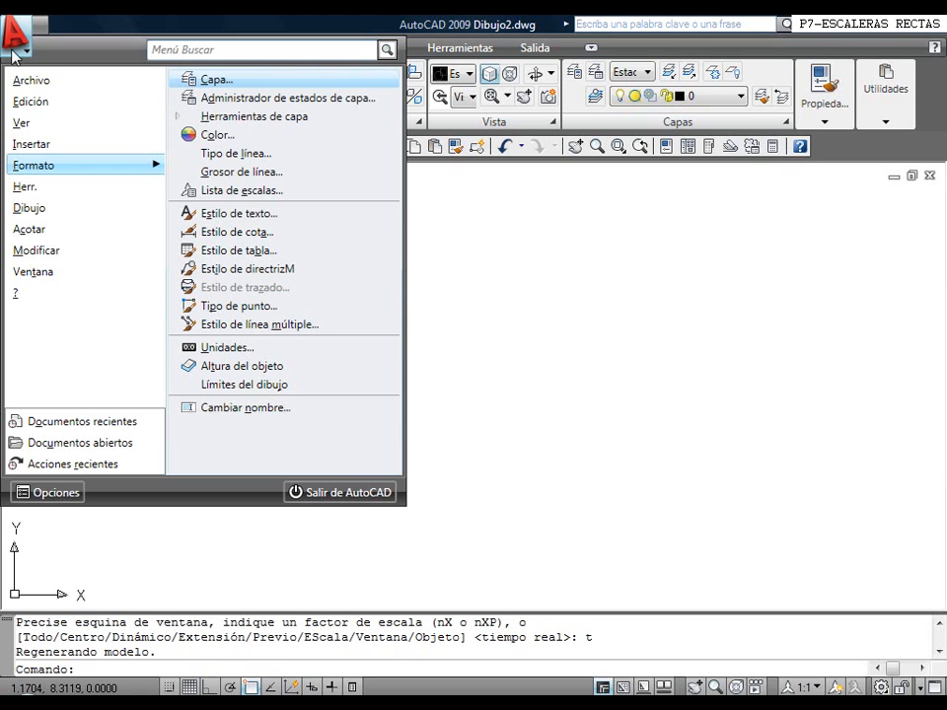
pyautogui.click(235, 351)
pyautogui.click(365, 328)
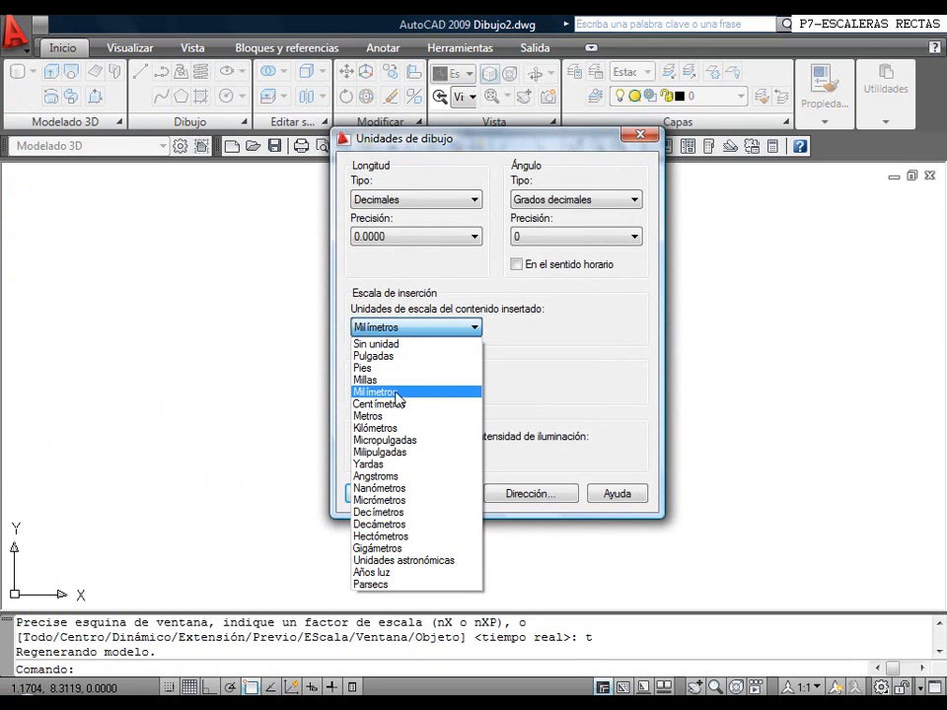
pyautogui.click(381, 418)
pyautogui.click(384, 490)
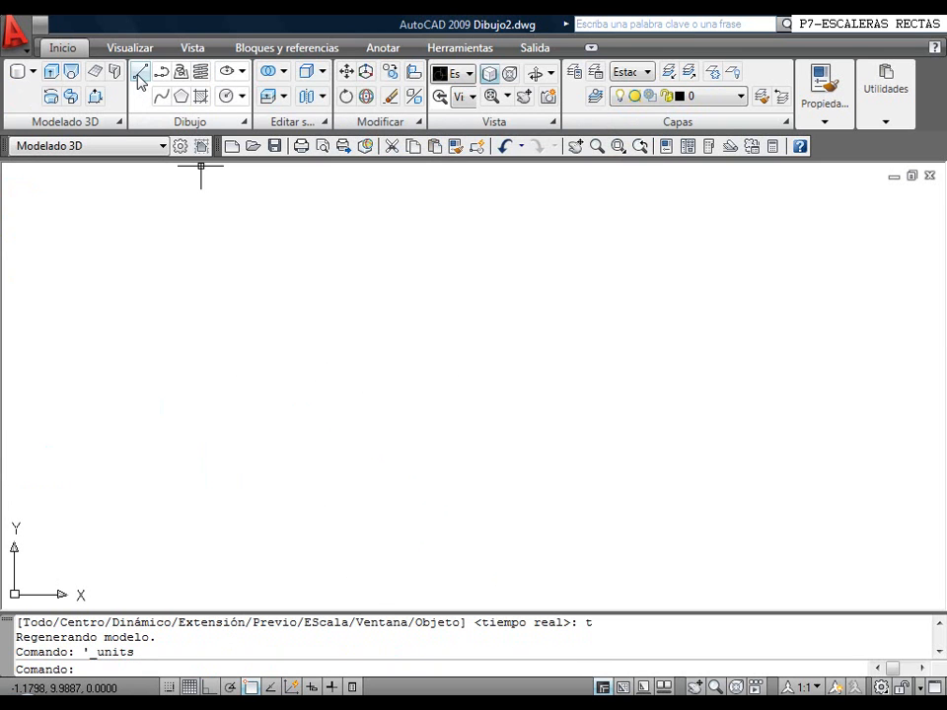
pyautogui.click(160, 148)
pyautogui.click(95, 165)
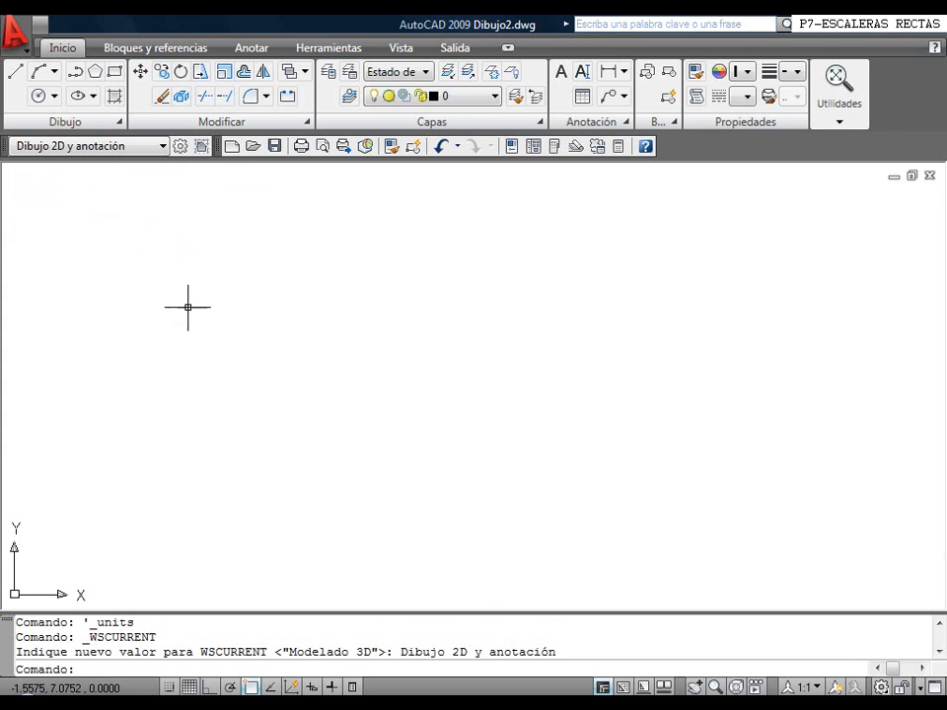
# Draw a vertical line 1 unit long upward from 0,0 with ortho mode on
pyautogui.click(16, 71)
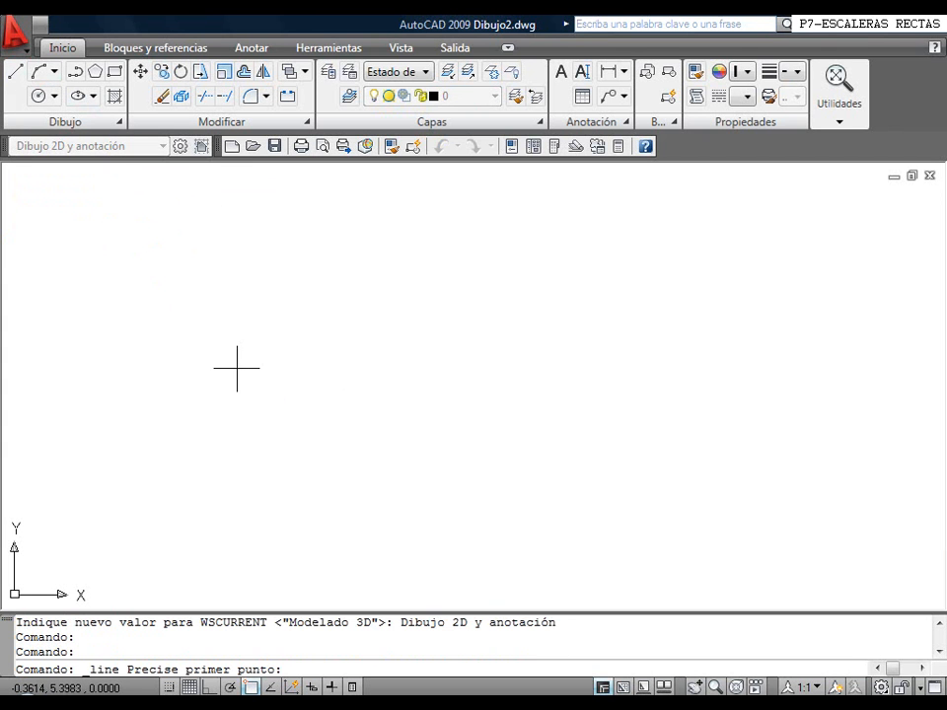
pyautogui.press('Return')
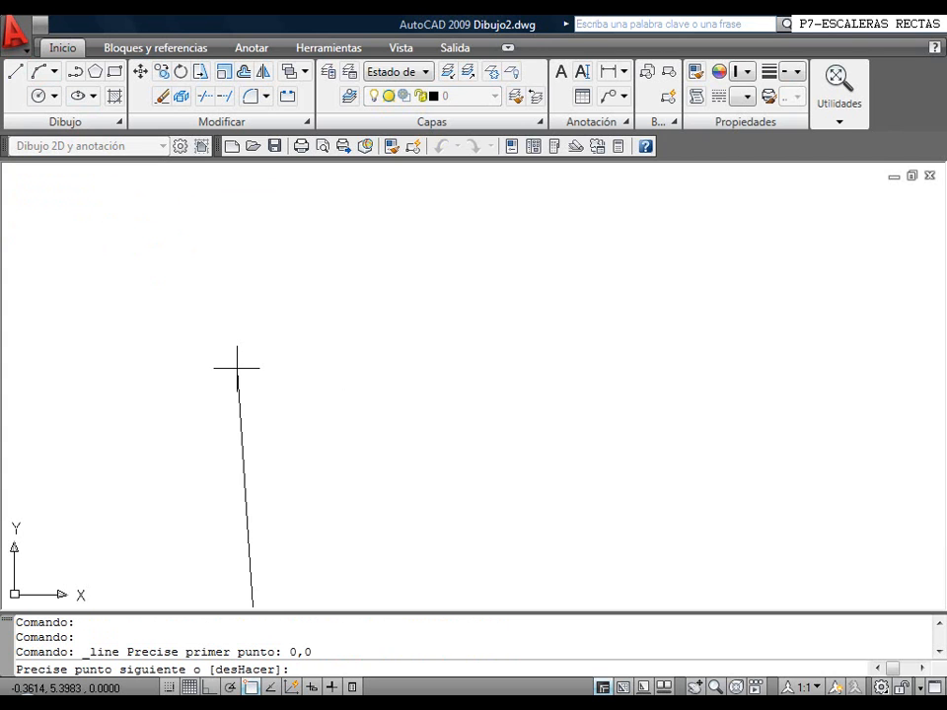
pyautogui.press('F8')
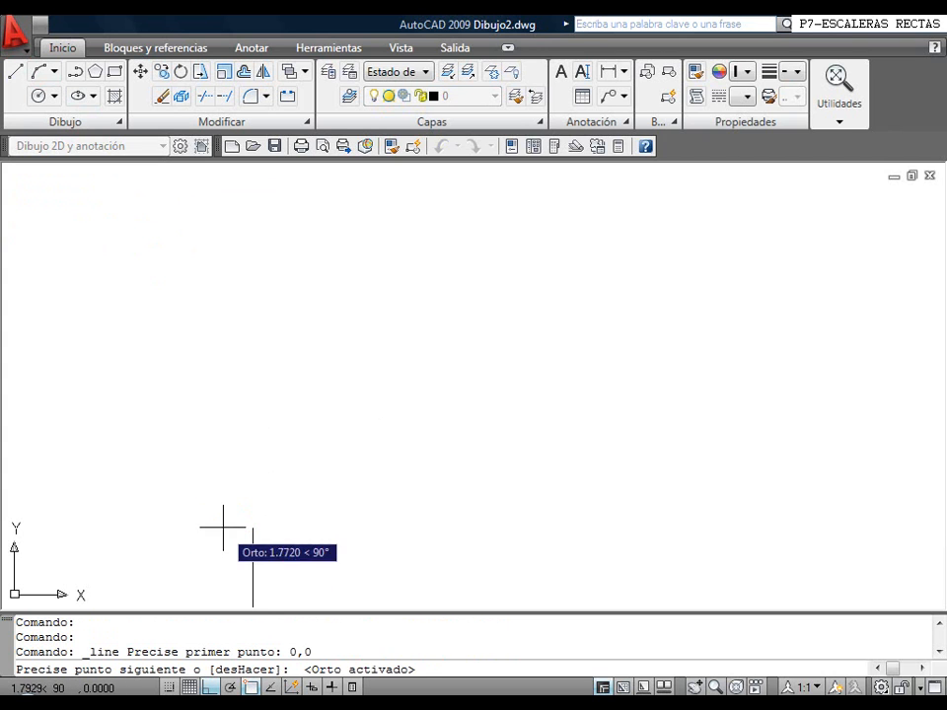
pyautogui.write('1')
pyautogui.press('Return')
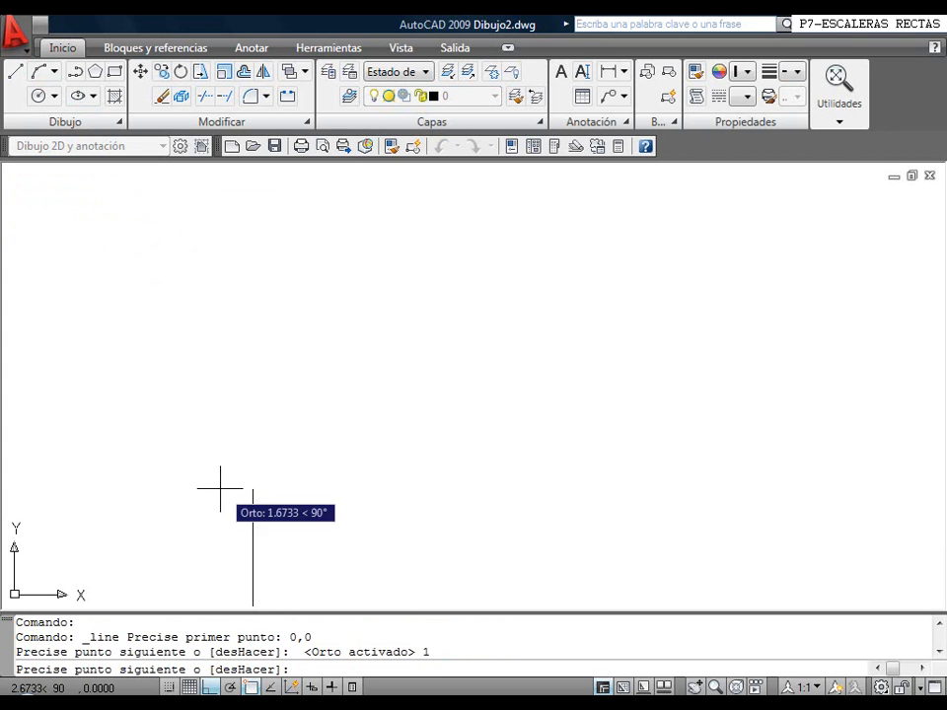
pyautogui.rightClick(261, 440)
pyautogui.click(265, 447)
pyautogui.moveTo(271, 558)
pyautogui.mouseDown(button='middle')
pyautogui.moveTo(266, 532)
pyautogui.moveTo(316, 364)
pyautogui.moveTo(233, 386)
pyautogui.mouseUp(button='middle')
pyautogui.scroll(6, 311, 365)
pyautogui.scroll(-2, 311, 368)
pyautogui.scroll(2, 311, 370)
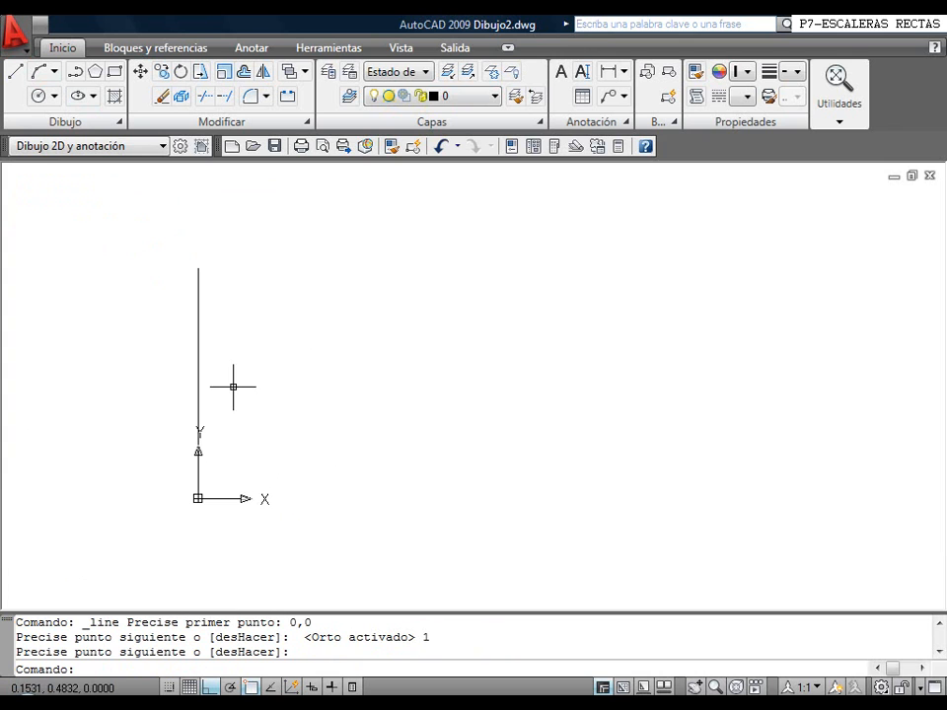
# Offset the vertical line successively in the positive X direction at .28 spacing to make five more tread lines
pyautogui.click(245, 72)
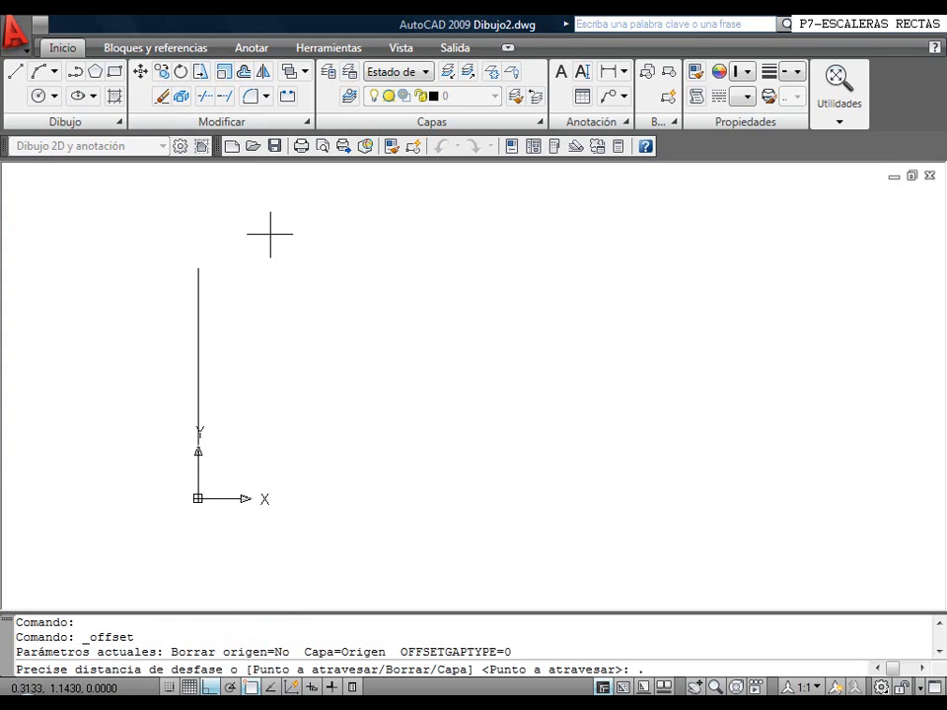
pyautogui.write('.28')
pyautogui.press('Return')
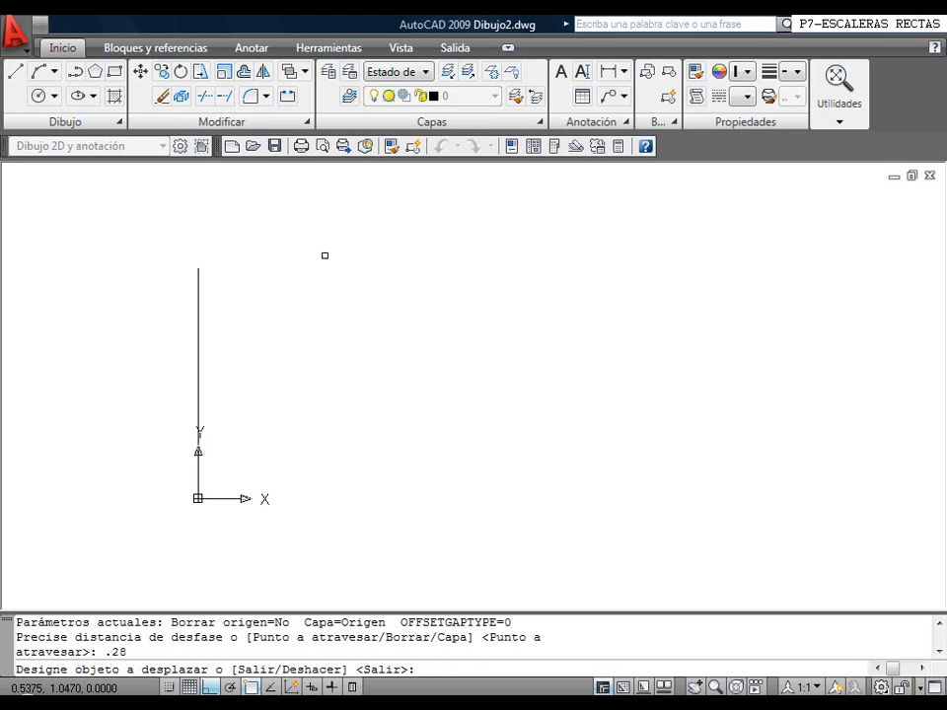
pyautogui.click(198, 321)
pyautogui.click(285, 335)
pyautogui.click(263, 334)
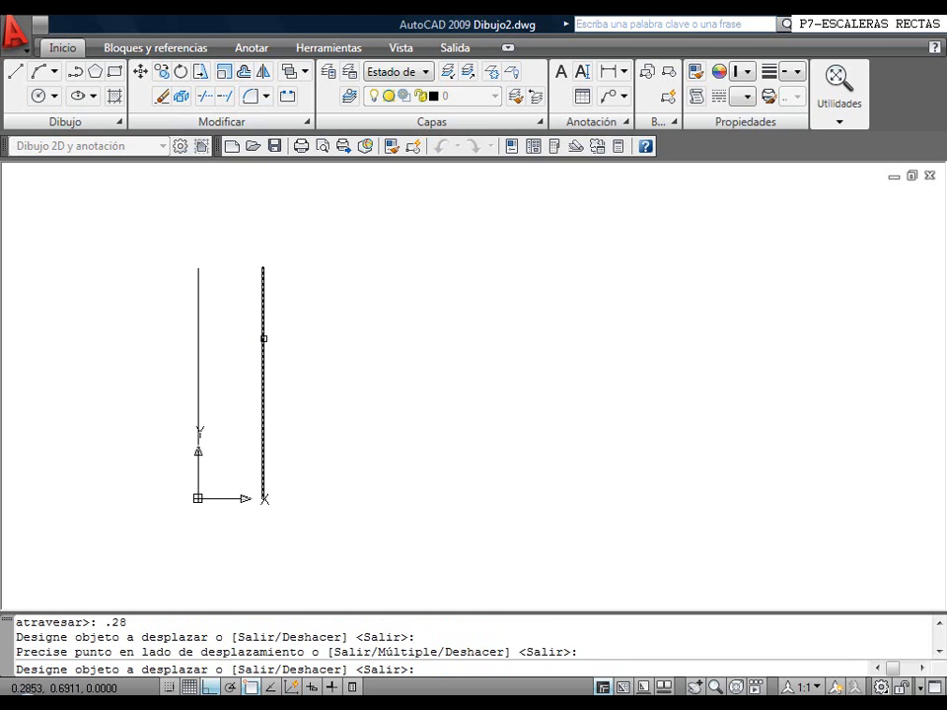
pyautogui.click(336, 340)
pyautogui.click(328, 342)
pyautogui.click(345, 342)
pyautogui.click(393, 345)
pyautogui.click(470, 351)
pyautogui.click(459, 353)
pyautogui.click(483, 353)
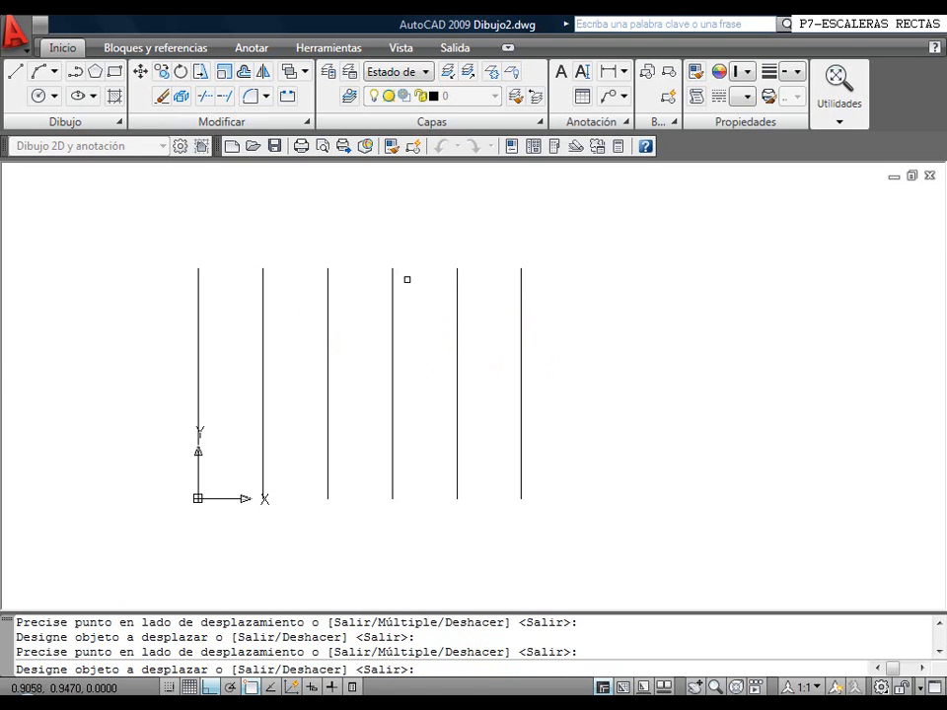
# Mirror the last four tread lines about an axis from the last line's upper endpoint through @1,-1, keeping the originals
pyautogui.moveTo(402, 277); pyautogui.dragTo(302, 327, button='middle')
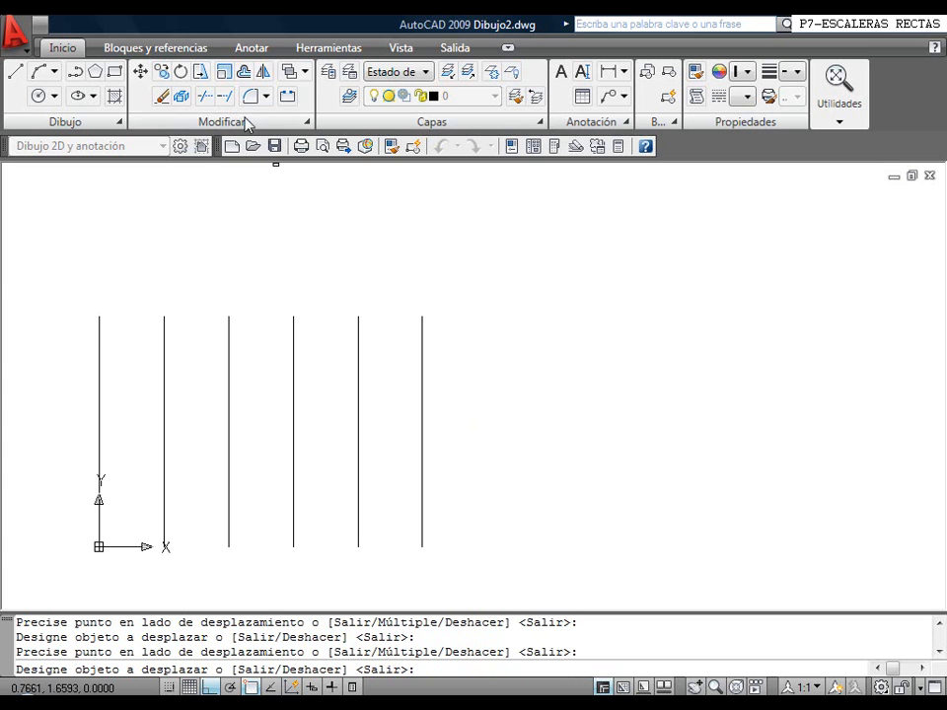
pyautogui.click(261, 72)
pyautogui.click(467, 383)
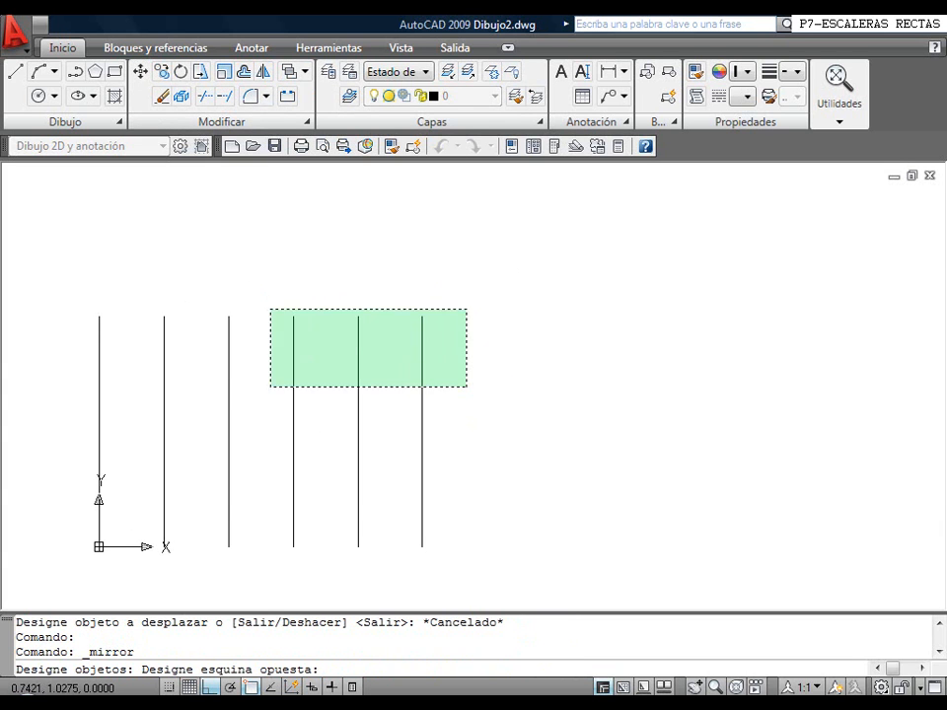
pyautogui.click(221, 292)
pyautogui.press('Return')
pyautogui.click(422, 316)
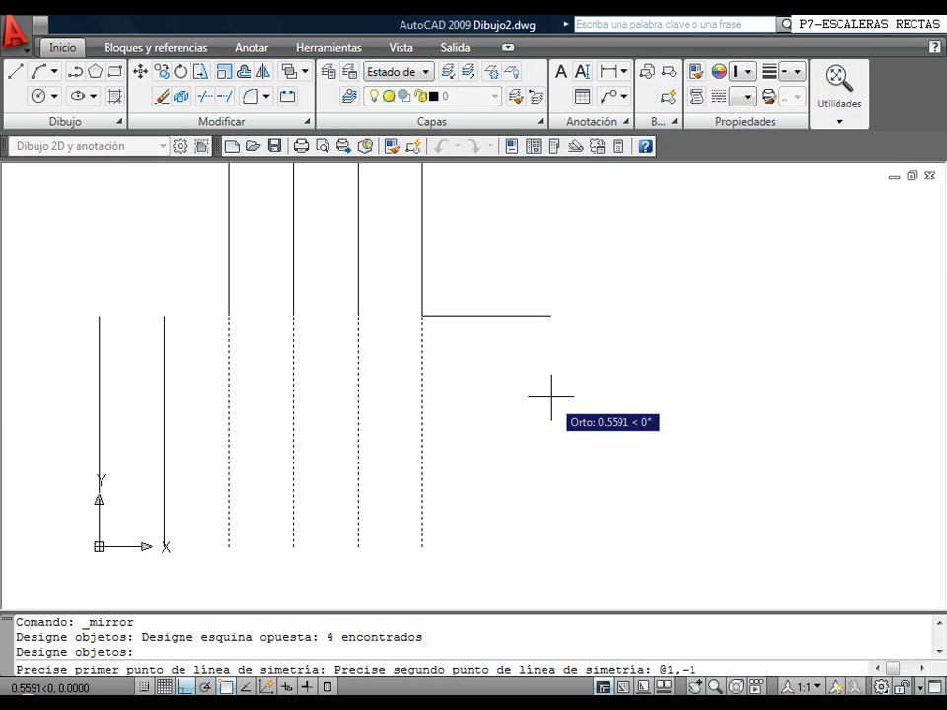
pyautogui.press('Return')
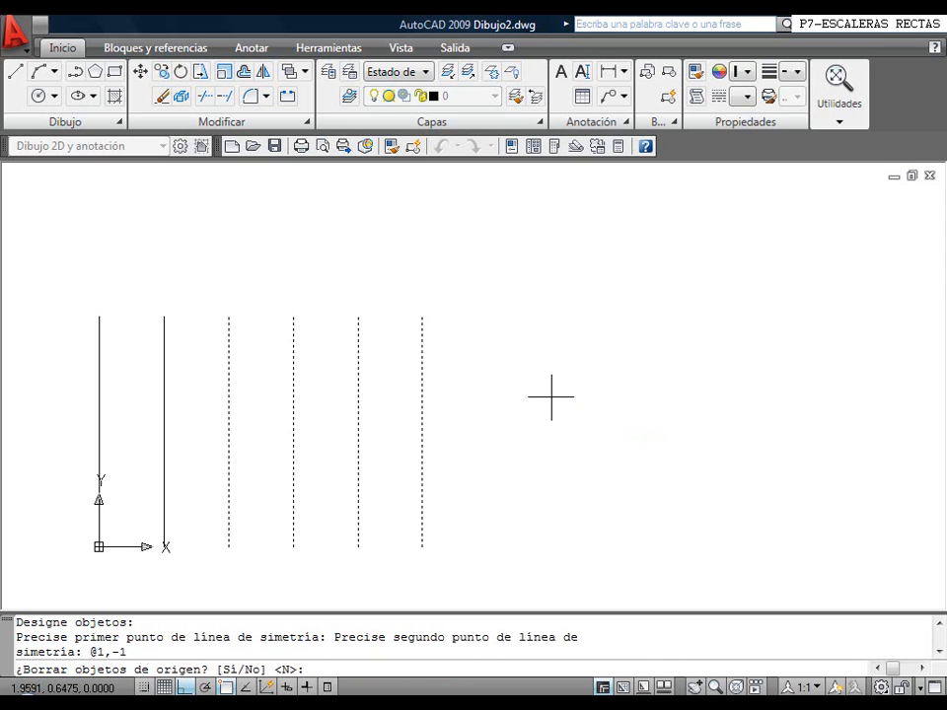
pyautogui.press('Return')
pyautogui.scroll(-3, 514, 386)
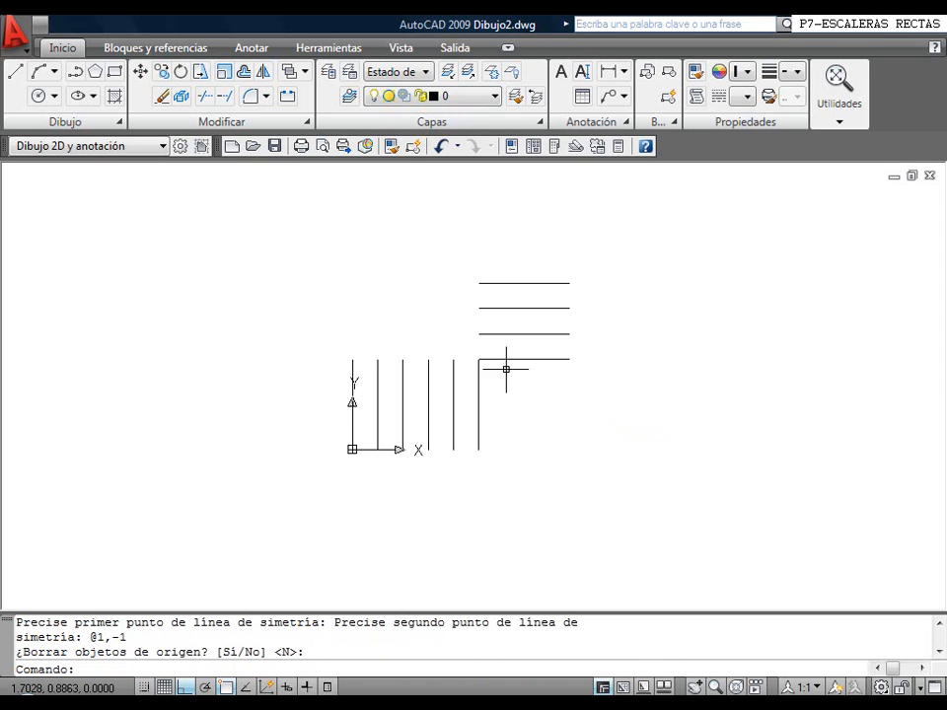
# Copy the six vertical tread lines upward, from the last line's lower endpoint to the inner endpoint of the uppermost horizontal line
pyautogui.click(163, 70)
pyautogui.click(520, 482)
pyautogui.click(340, 434)
pyautogui.rightClick(490, 461)
pyautogui.click(478, 450)
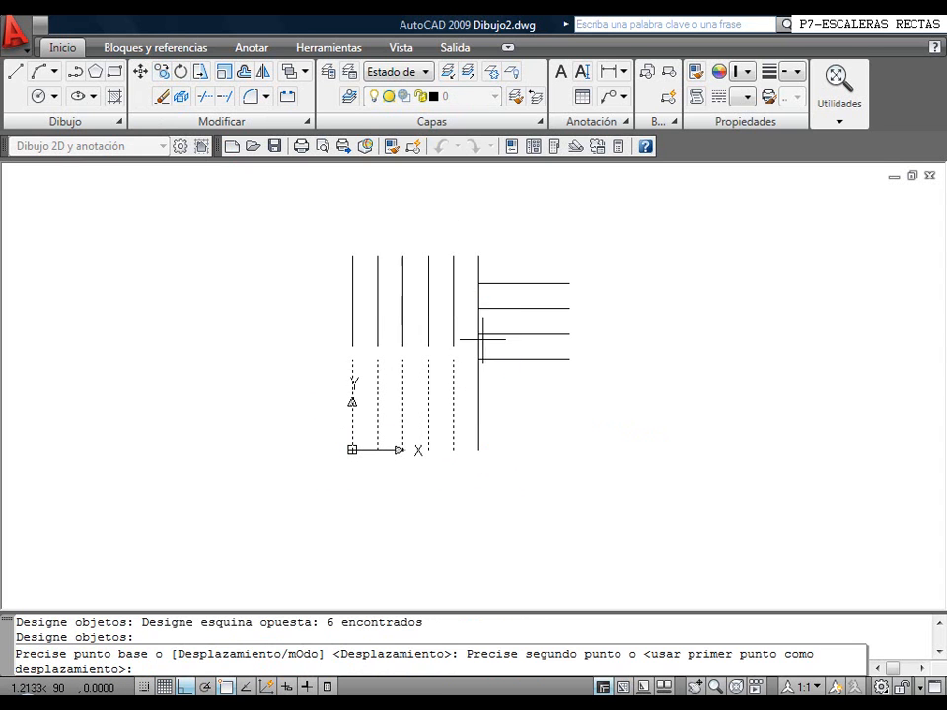
pyautogui.click(478, 283)
pyautogui.rightClick(361, 325)
pyautogui.click(398, 330)
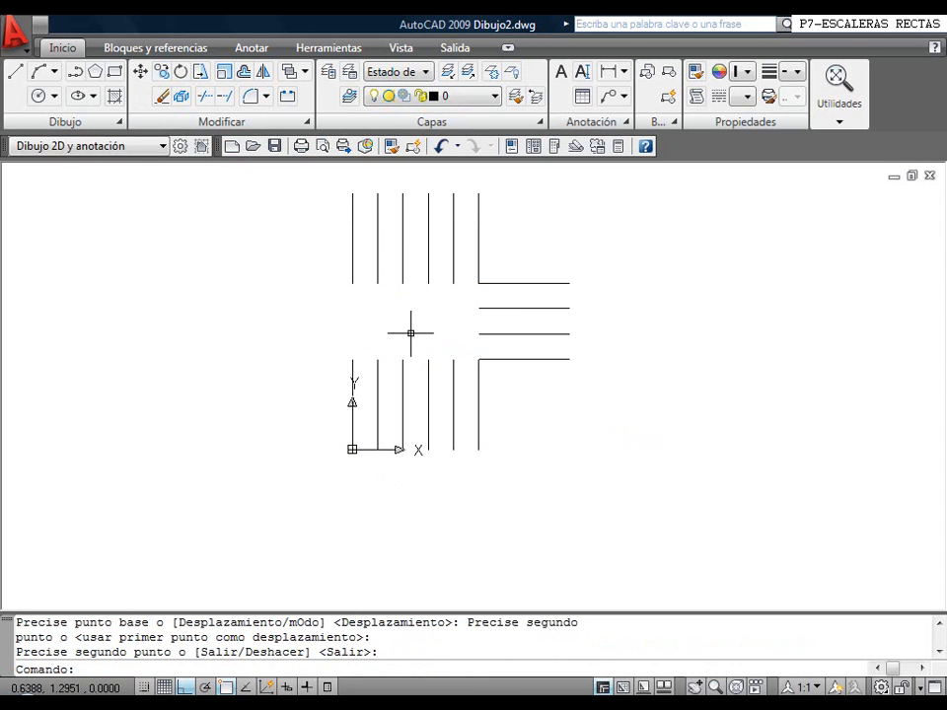
# Draw a rectangle filling the stairwell between the two vertical flights, snapped to the inner ends of the tread lines
pyautogui.moveTo(412, 336); pyautogui.dragTo(380, 361, button='middle')
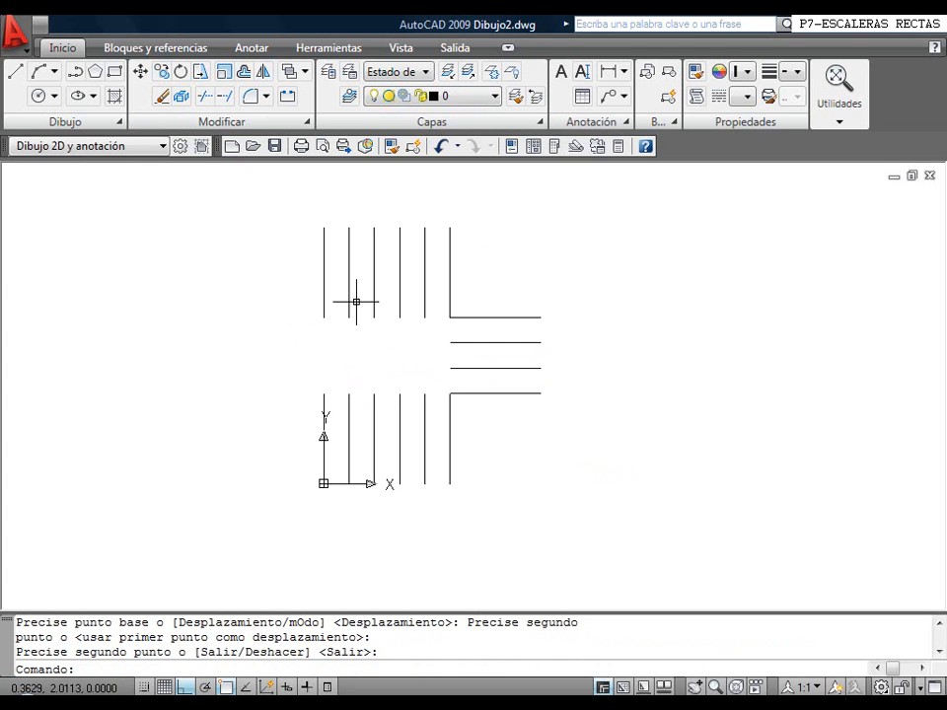
pyautogui.click(114, 71)
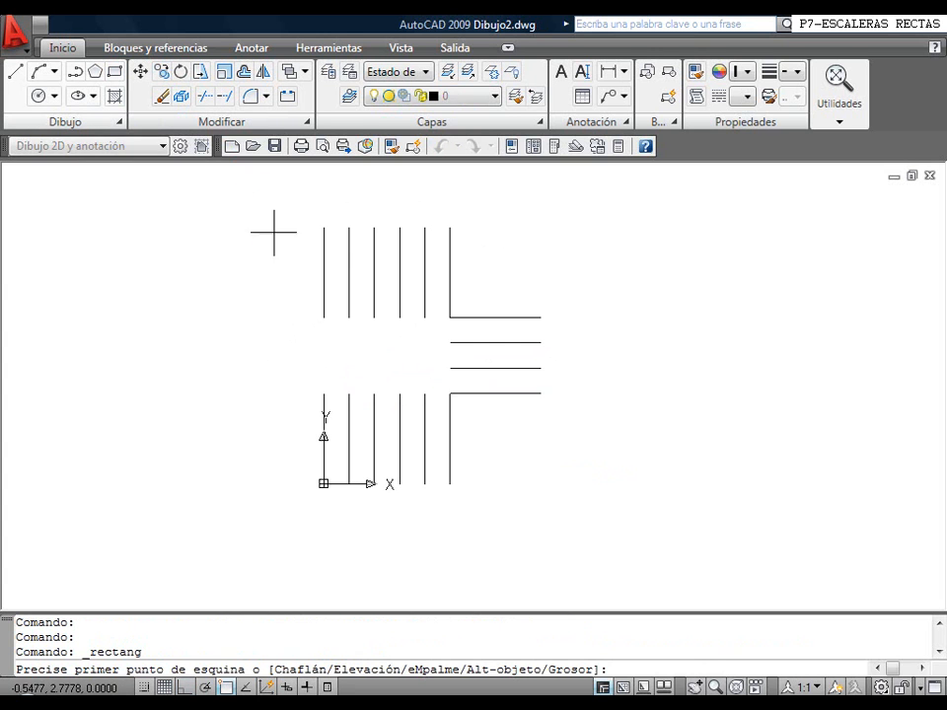
pyautogui.click(324, 318)
pyautogui.click(449, 393)
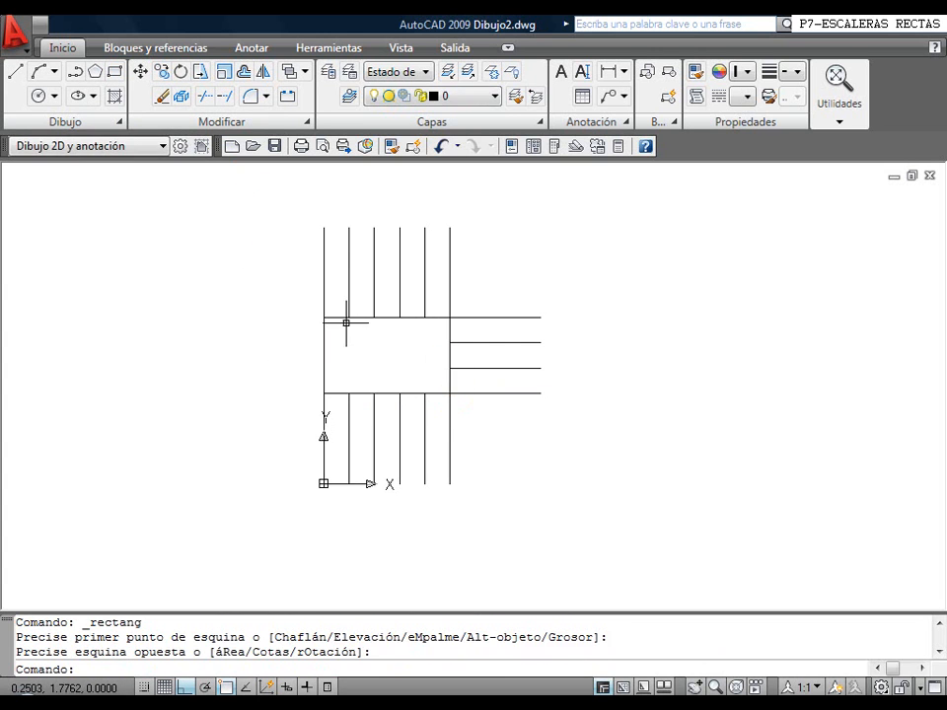
# Offset the stairwell rectangle outward by 1 to form the outer outline of the staircase
pyautogui.click(244, 72)
pyautogui.write('1')
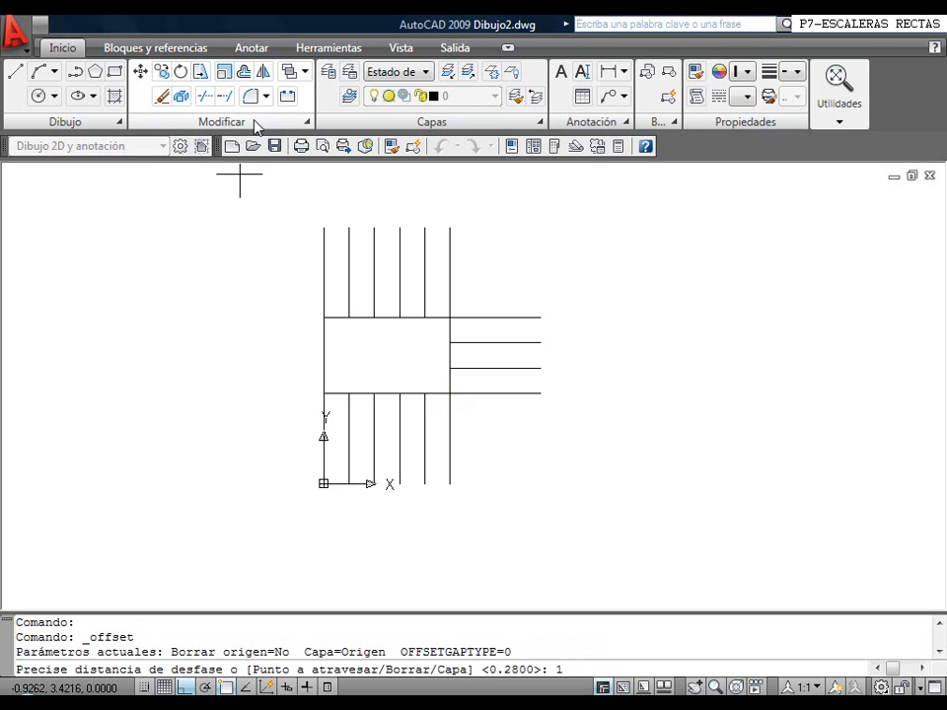
pyautogui.press('Return')
pyautogui.click(365, 316)
pyautogui.click(518, 255)
# Draw a vertical line 3 units long upward from the upper endpoint of the first tread line in the upper flight
pyautogui.moveTo(359, 331); pyautogui.dragTo(374, 492, button='middle')
pyautogui.click(15, 71)
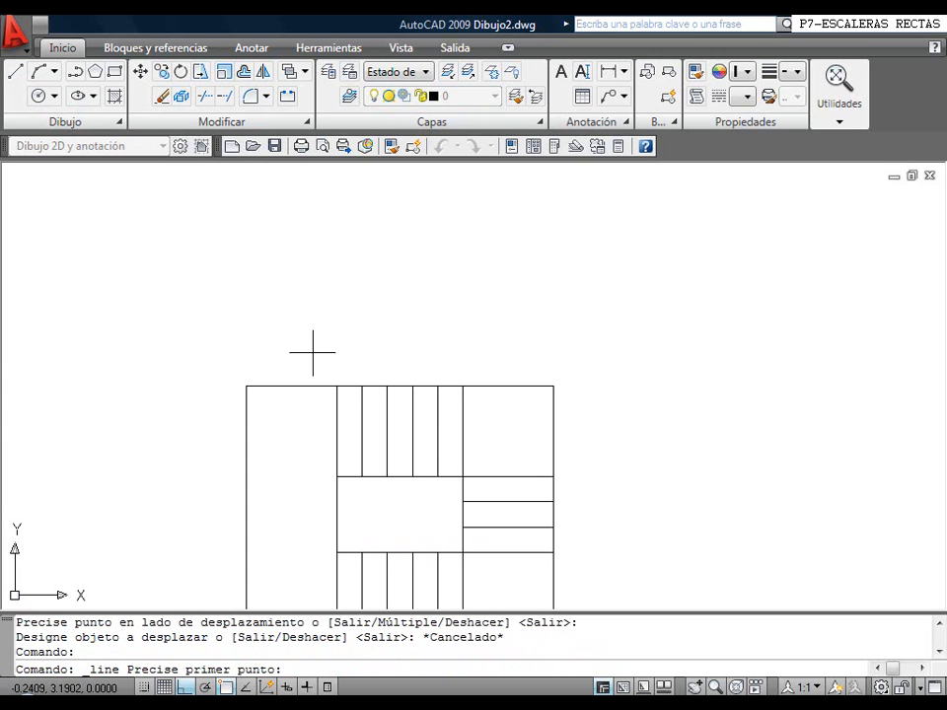
pyautogui.click(337, 386)
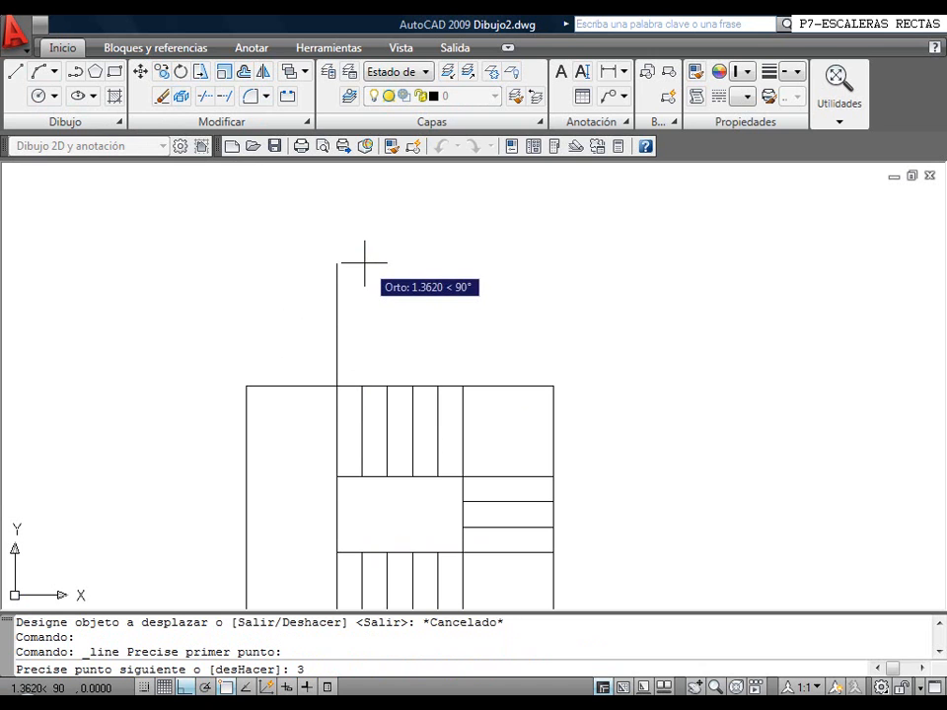
pyautogui.write('3')
pyautogui.press('Return')
# Divide the 3-unit vertical line into 16 segments
pyautogui.moveTo(362, 264); pyautogui.dragTo(336, 340, button='middle')
pyautogui.click(103, 123)
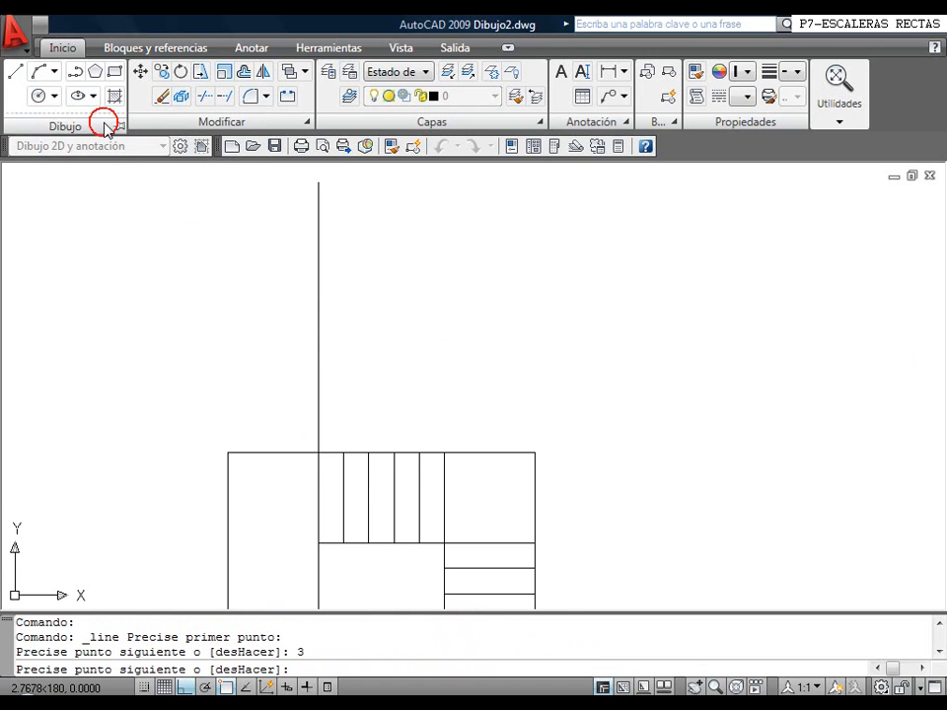
pyautogui.click(73, 131)
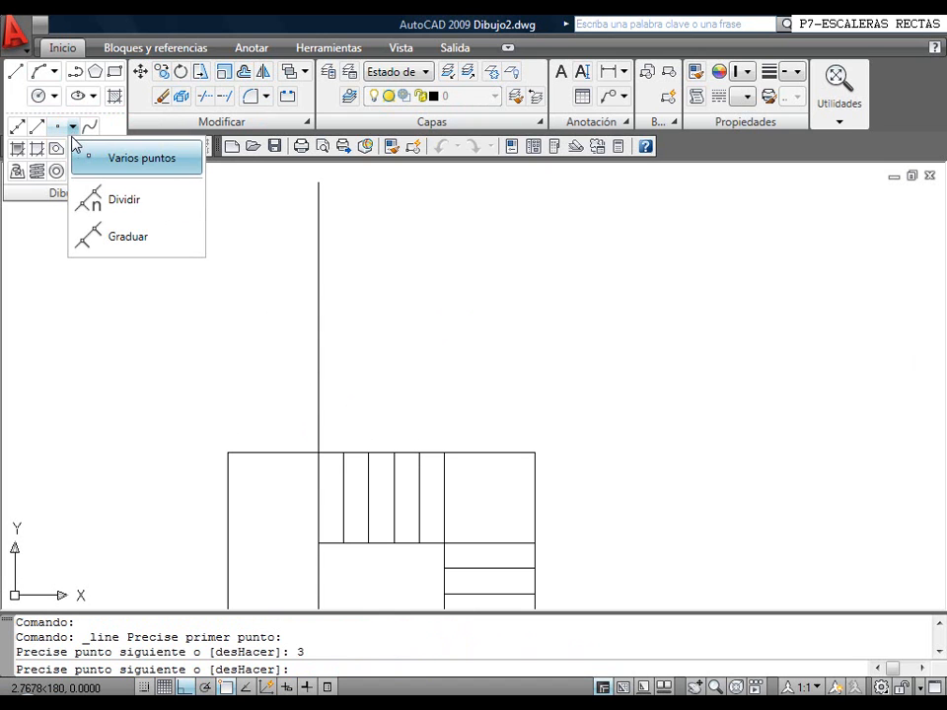
pyautogui.click(89, 195)
pyautogui.click(318, 251)
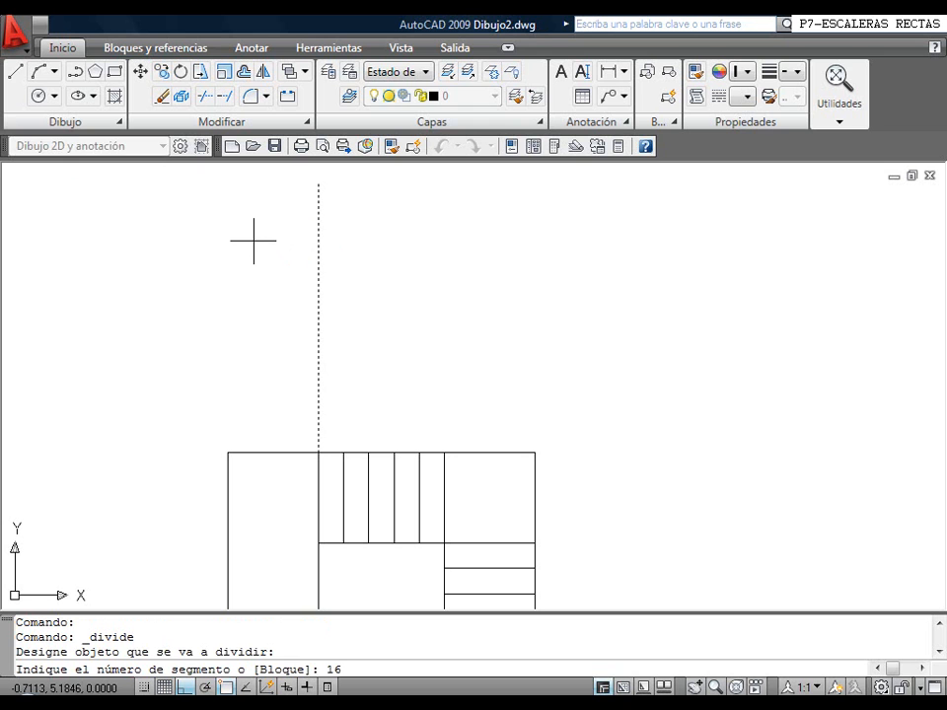
pyautogui.press('Return')
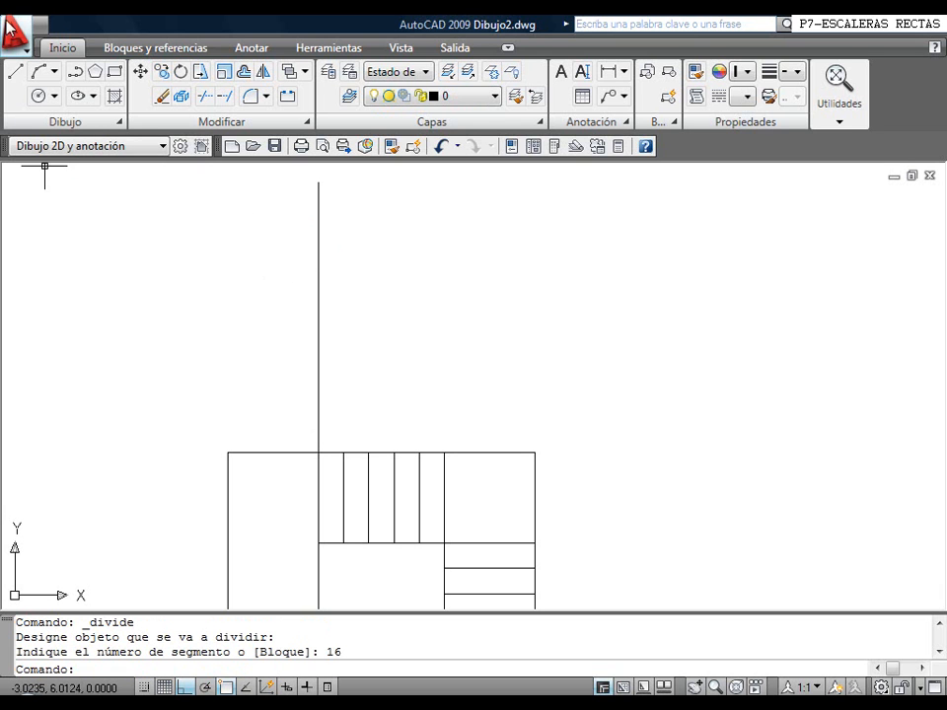
# Change the point style to a circle crossed by an X so the division points show on the vertical line
pyautogui.click(28, 37)
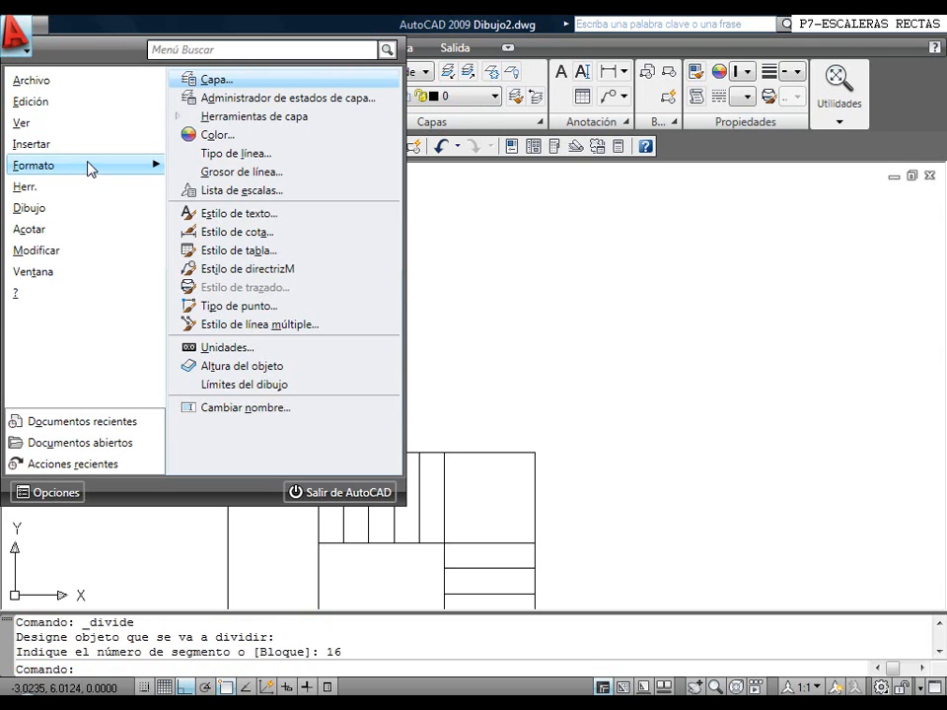
pyautogui.click(223, 306)
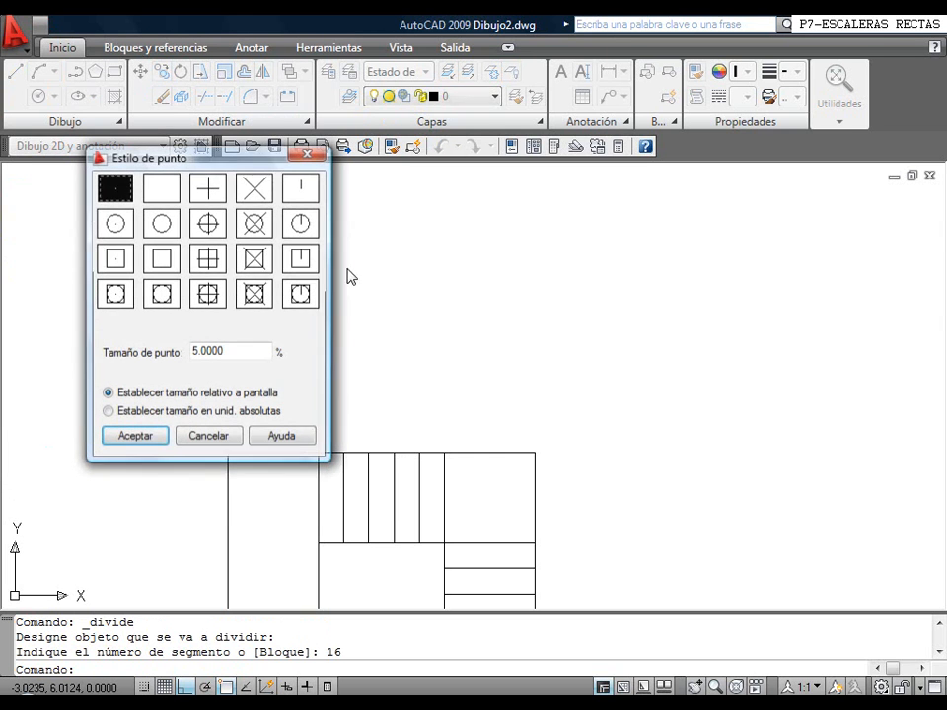
pyautogui.click(254, 223)
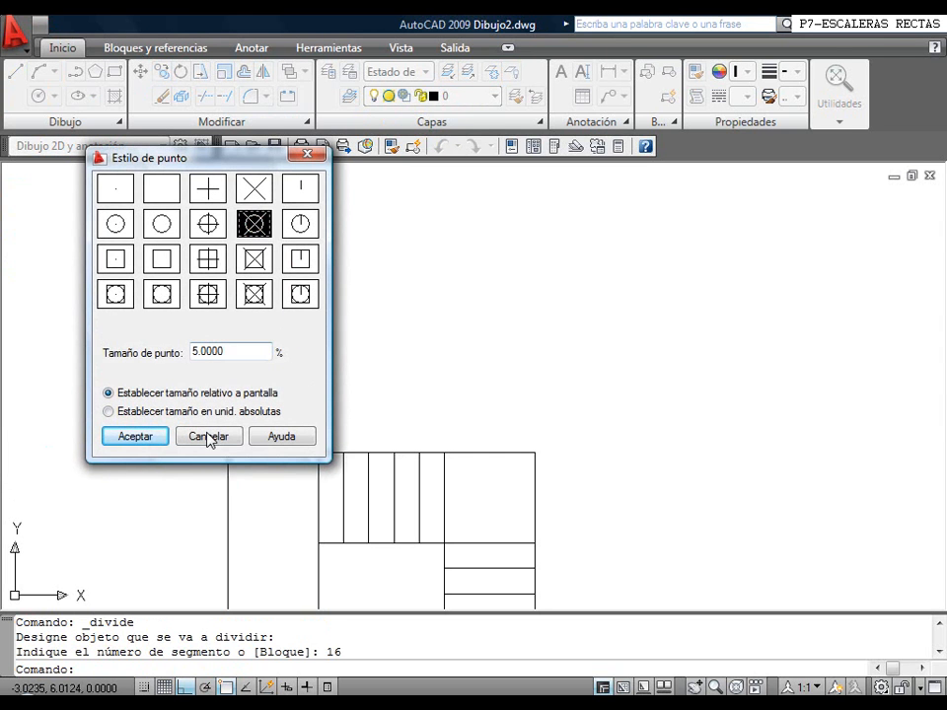
pyautogui.click(135, 436)
# Draw the first step's profile: a riser from the first tread line's upper end to the lowest division point, and a tread perpendicular to the second tread line
pyautogui.scroll(5, 395, 453)
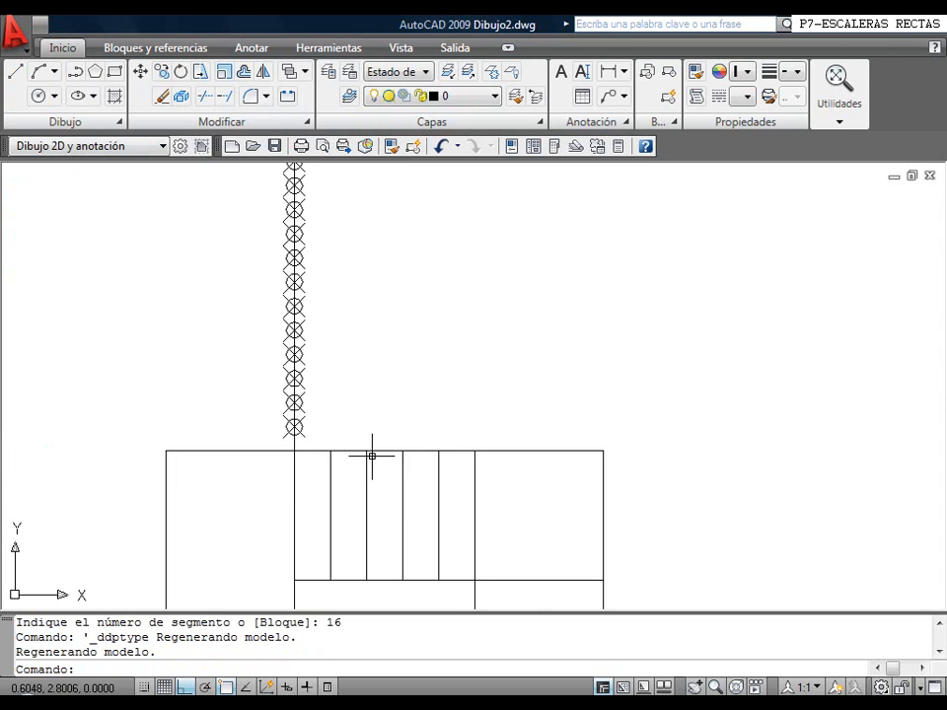
pyautogui.moveTo(352, 439); pyautogui.dragTo(321, 418, button='middle')
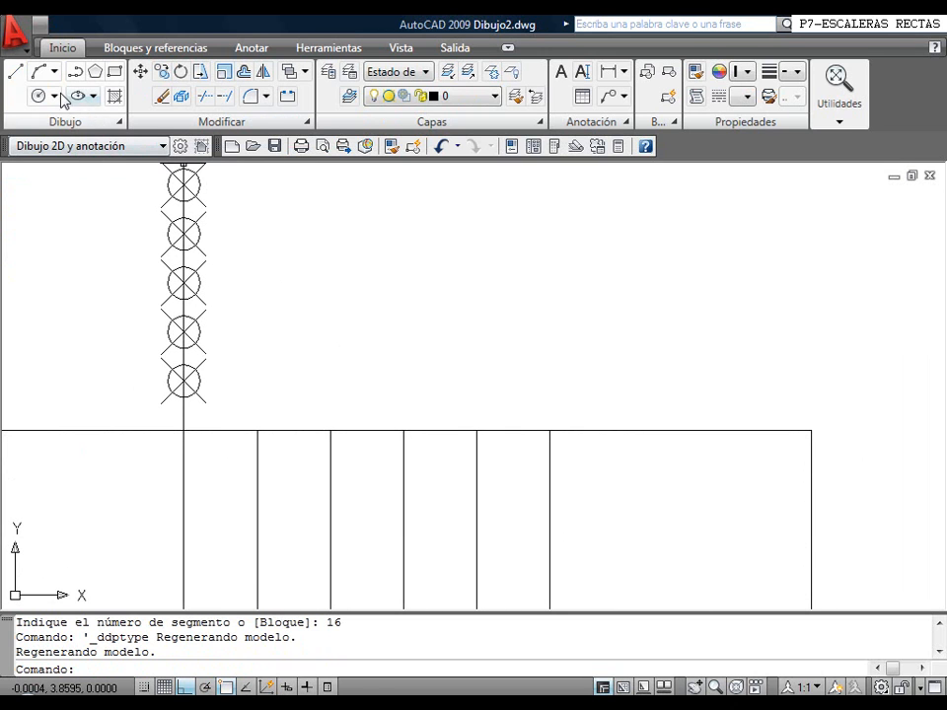
pyautogui.click(15, 75)
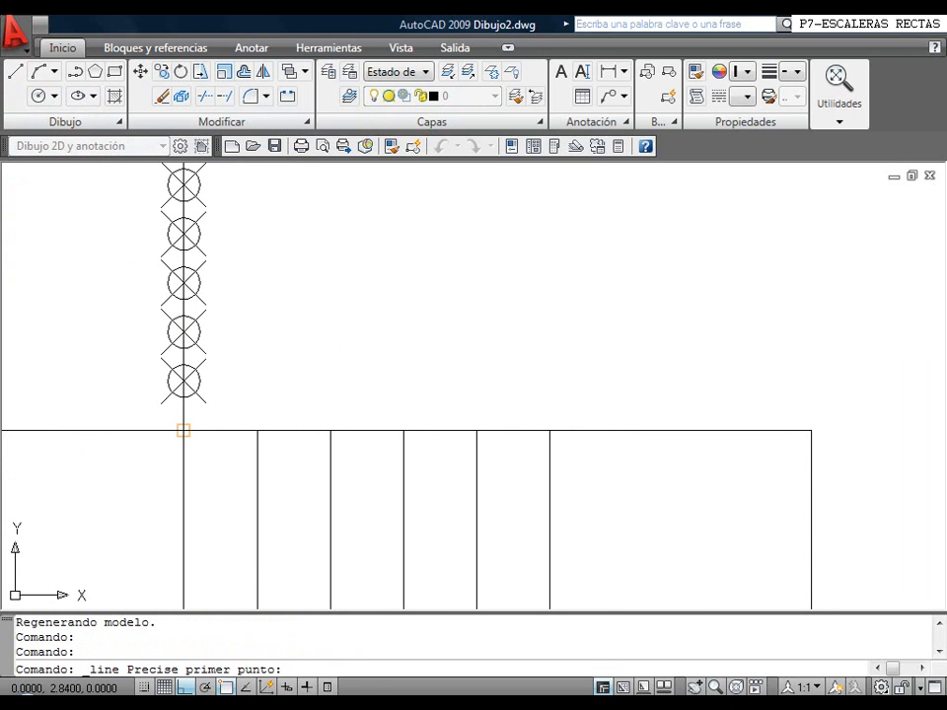
pyautogui.click(182, 430)
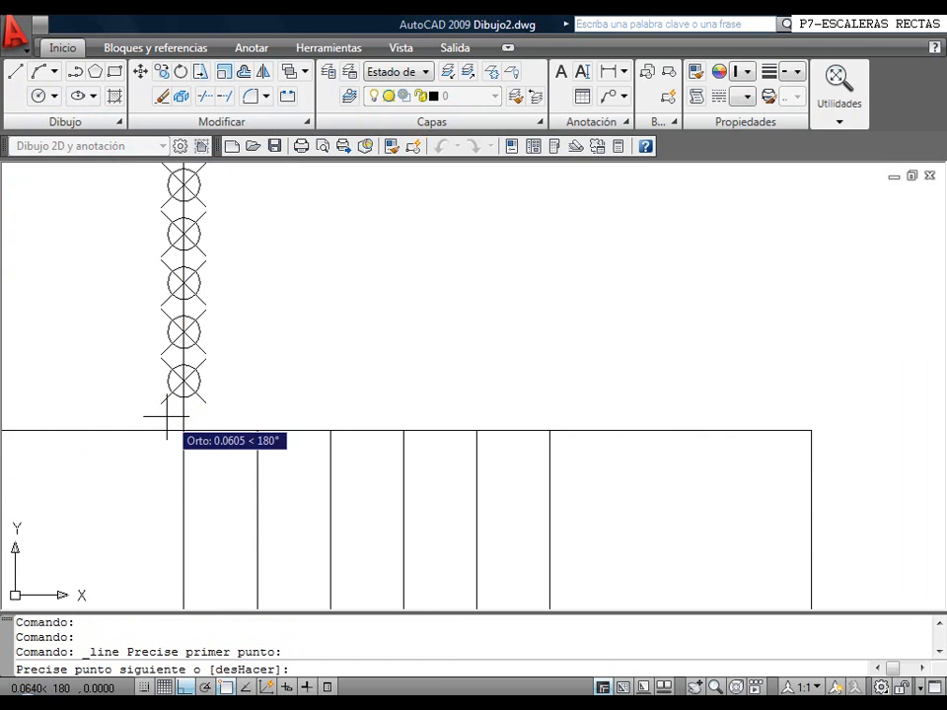
pyautogui.keyDown('shift'); pyautogui.rightClick(166, 416); pyautogui.keyUp('shift')
pyautogui.click(213, 596)
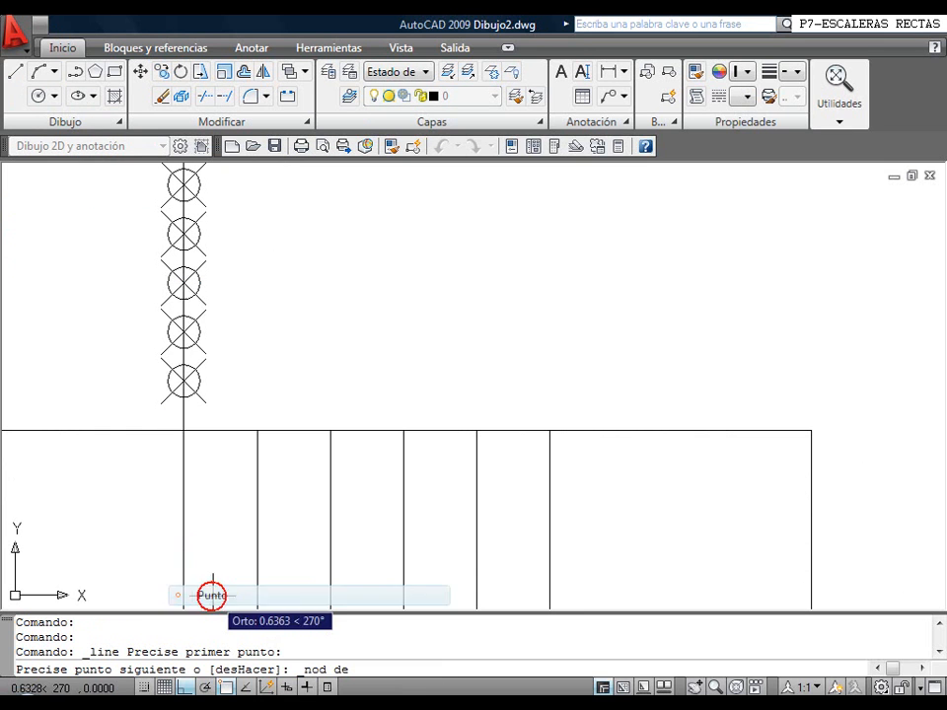
pyautogui.click(182, 381)
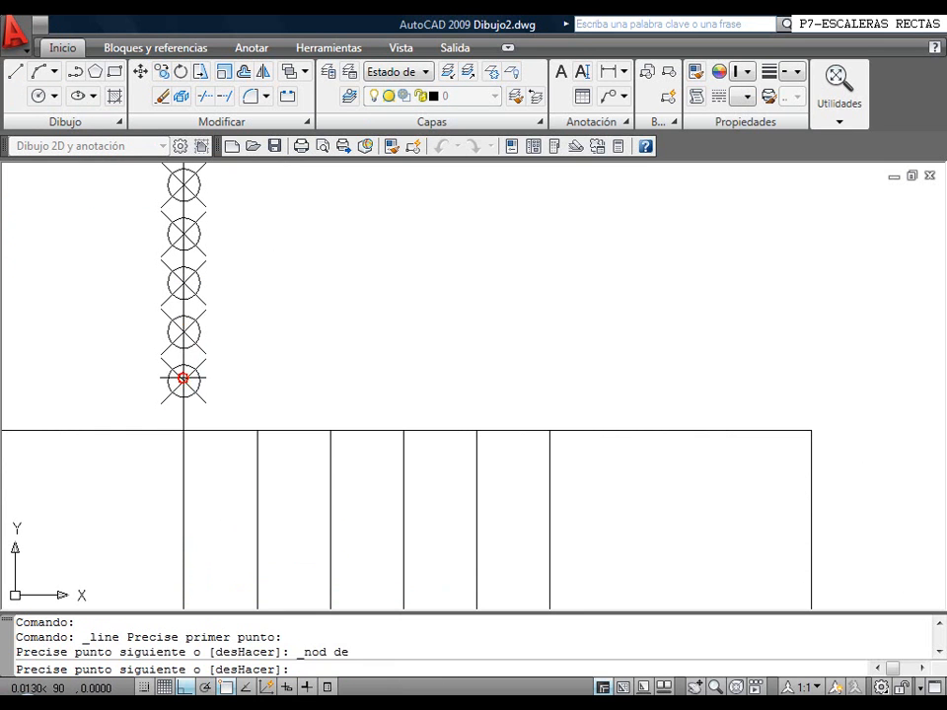
pyautogui.keyDown('shift'); pyautogui.rightClick(250, 381); pyautogui.keyUp('shift')
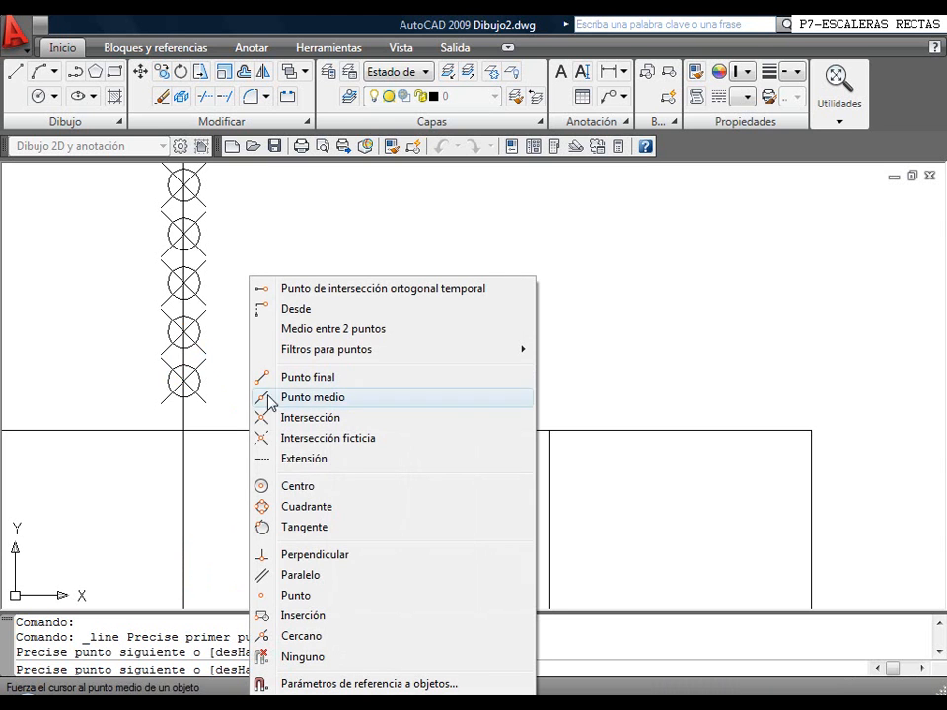
pyautogui.click(312, 554)
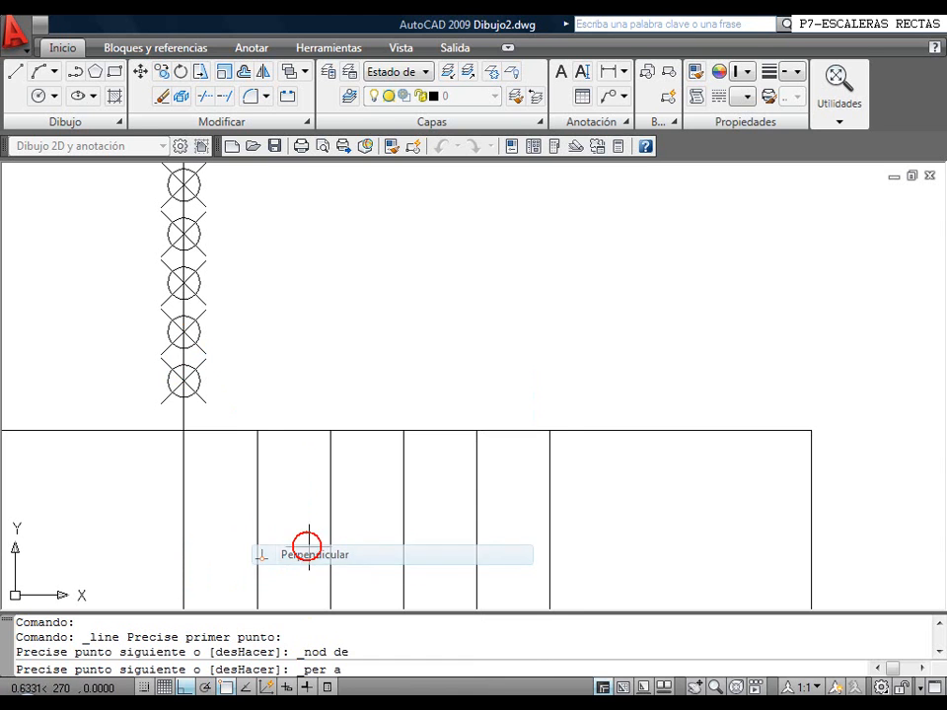
pyautogui.click(256, 498)
pyautogui.rightClick(296, 305)
pyautogui.click(306, 317)
# Erase the 3-unit vertical line together with all its division points
pyautogui.scroll(-2, 296, 316)
pyautogui.scroll(-3, 246, 390)
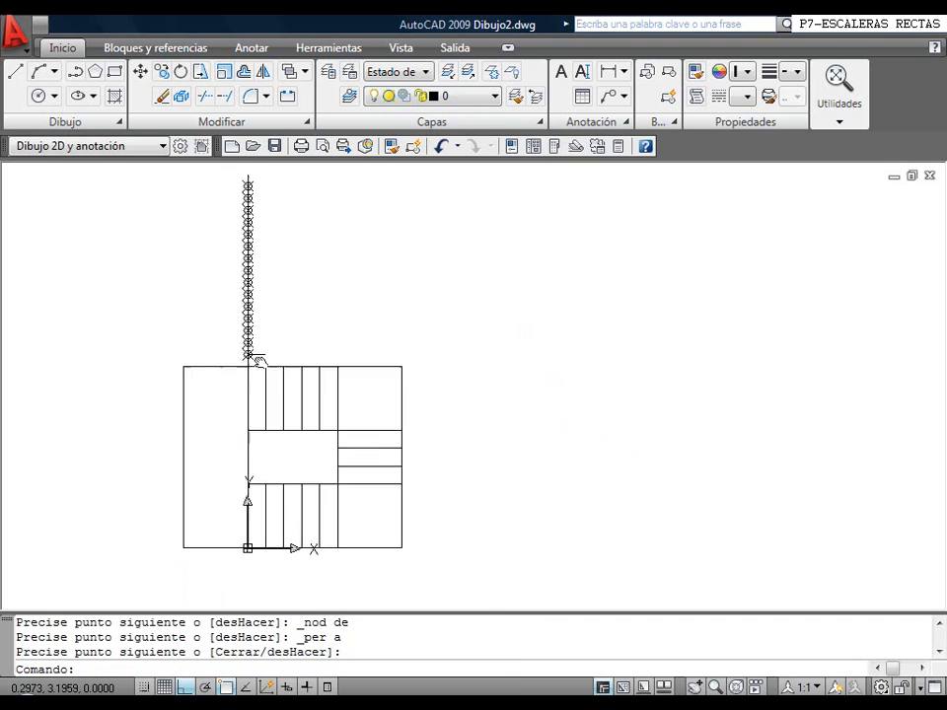
pyautogui.click(162, 97)
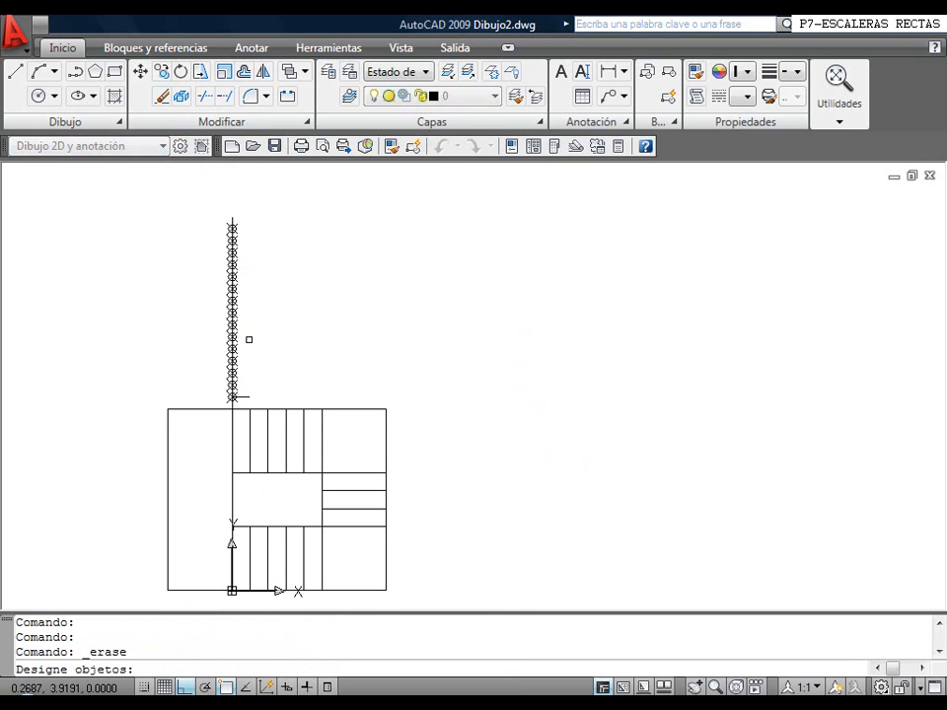
pyautogui.click(250, 394)
pyautogui.click(171, 199)
pyautogui.press('Return')
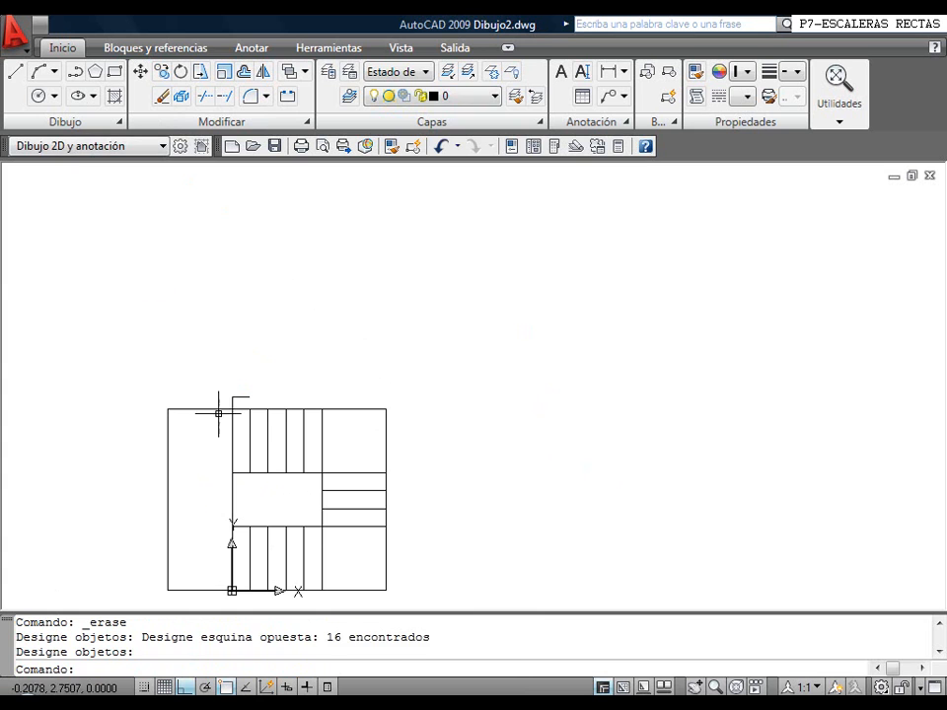
# Copy the riser and tread from the riser's base to each successive step end, adding five copies up to the upper flight's last tread line
pyautogui.click(162, 72)
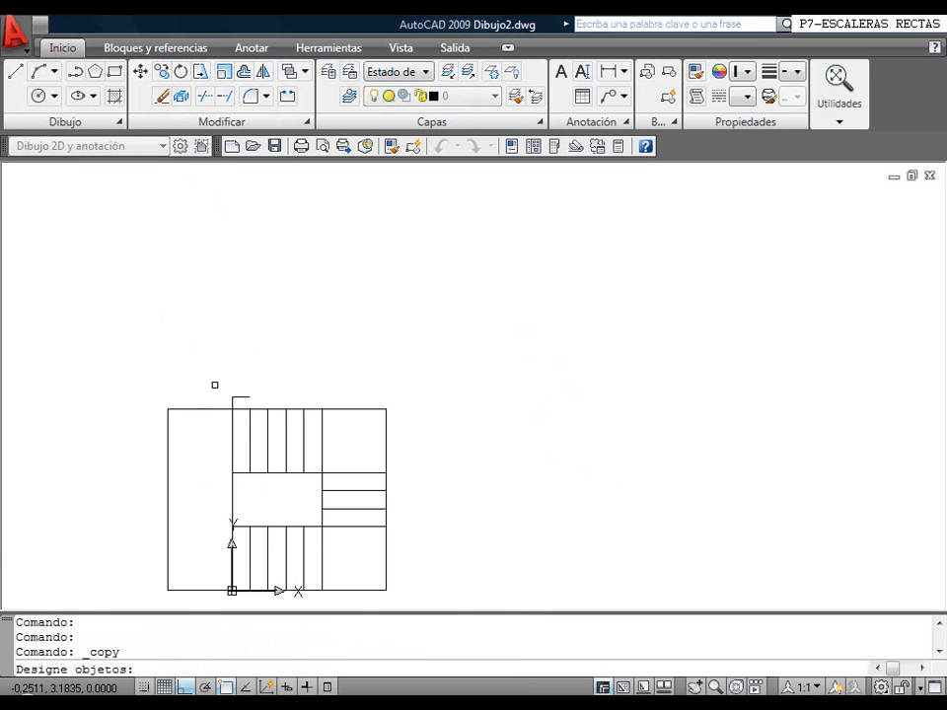
pyautogui.scroll(5, 247, 399)
pyautogui.click(254, 383)
pyautogui.click(211, 342)
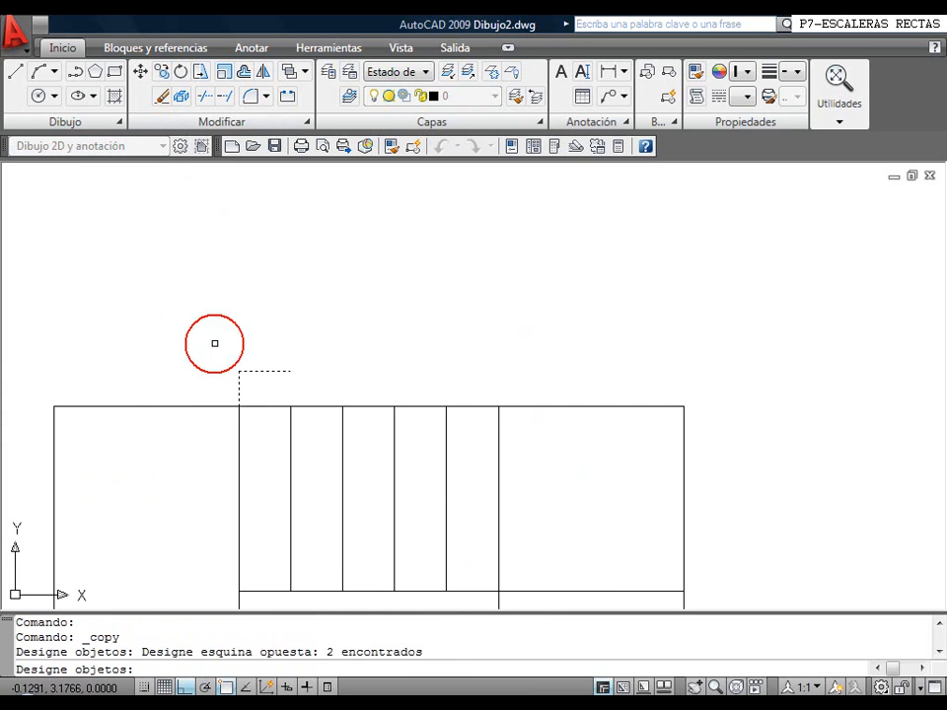
pyautogui.press('Return')
pyautogui.click(238, 405)
pyautogui.click(343, 335)
pyautogui.click(395, 301)
pyautogui.click(447, 266)
pyautogui.click(499, 230)
pyautogui.rightClick(499, 302)
pyautogui.click(504, 312)
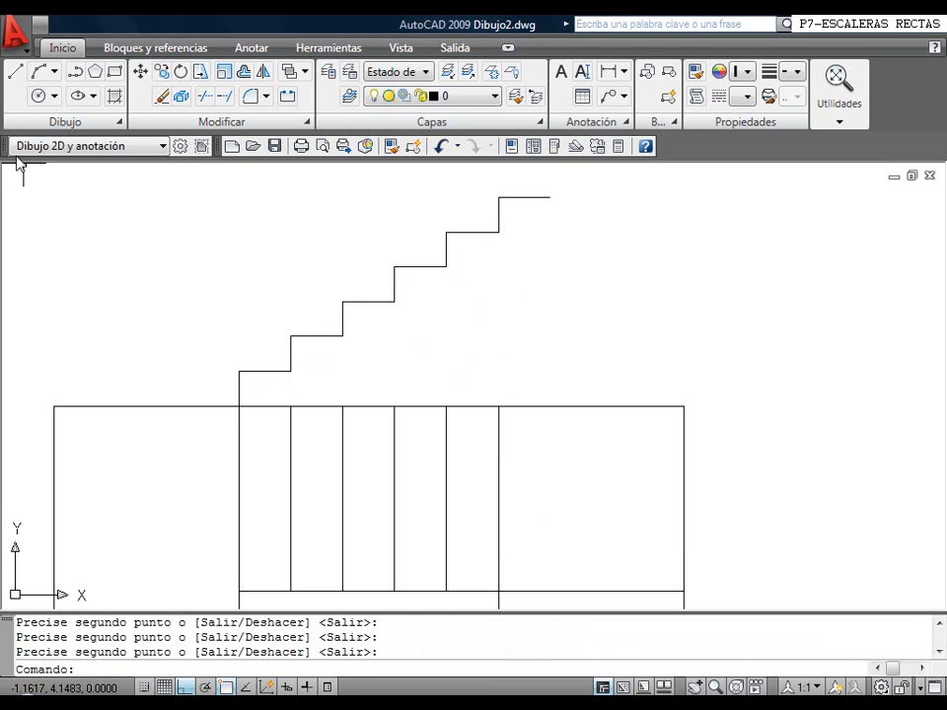
# Draw a vertical line up from the plan's upper outer corner beyond the landing and join it to the topmost tread with a zero-radius fillet
pyautogui.click(16, 71)
pyautogui.click(684, 406)
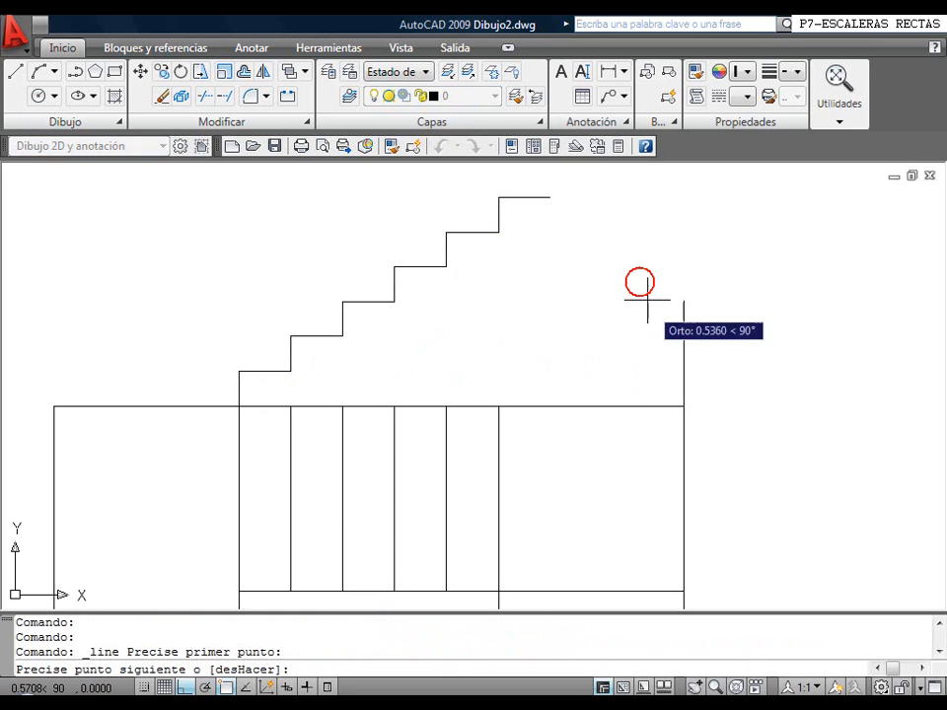
pyautogui.click(683, 275)
pyautogui.click(249, 96)
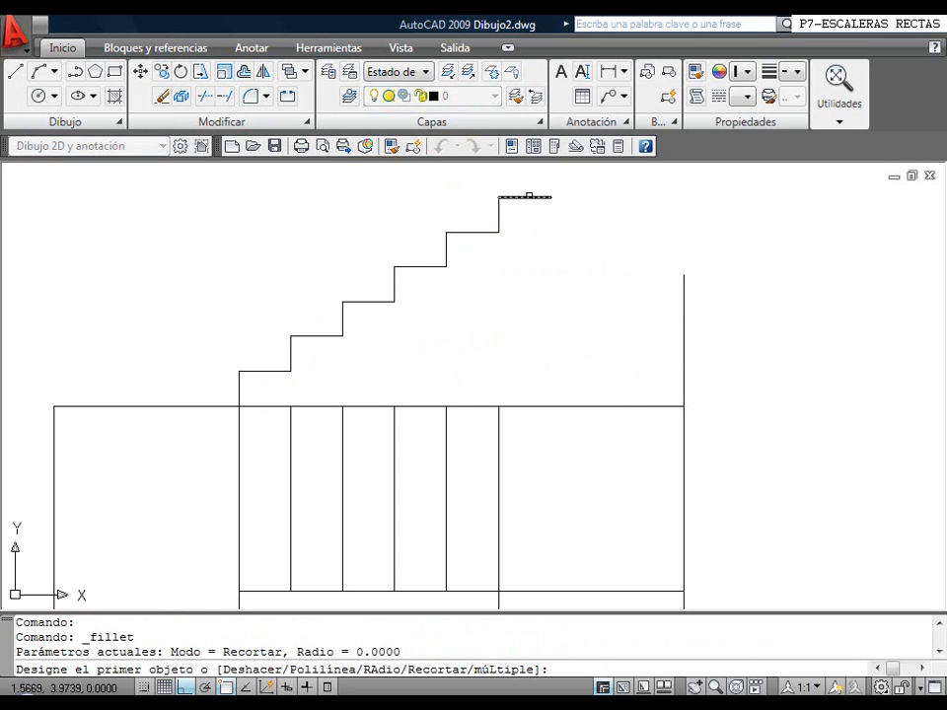
pyautogui.click(532, 198)
pyautogui.click(685, 287)
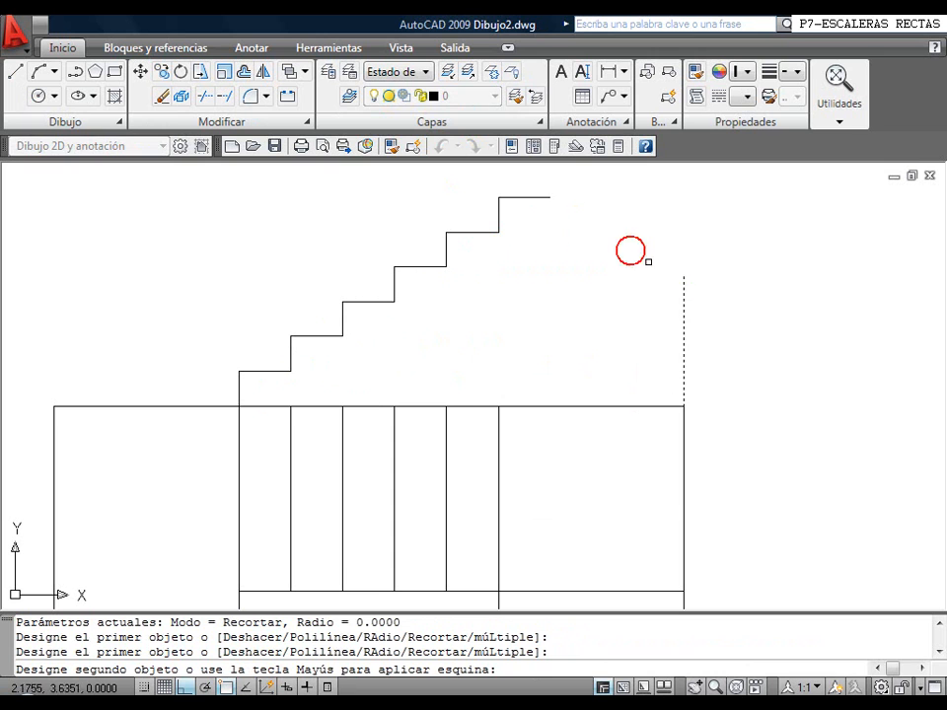
pyautogui.click(537, 198)
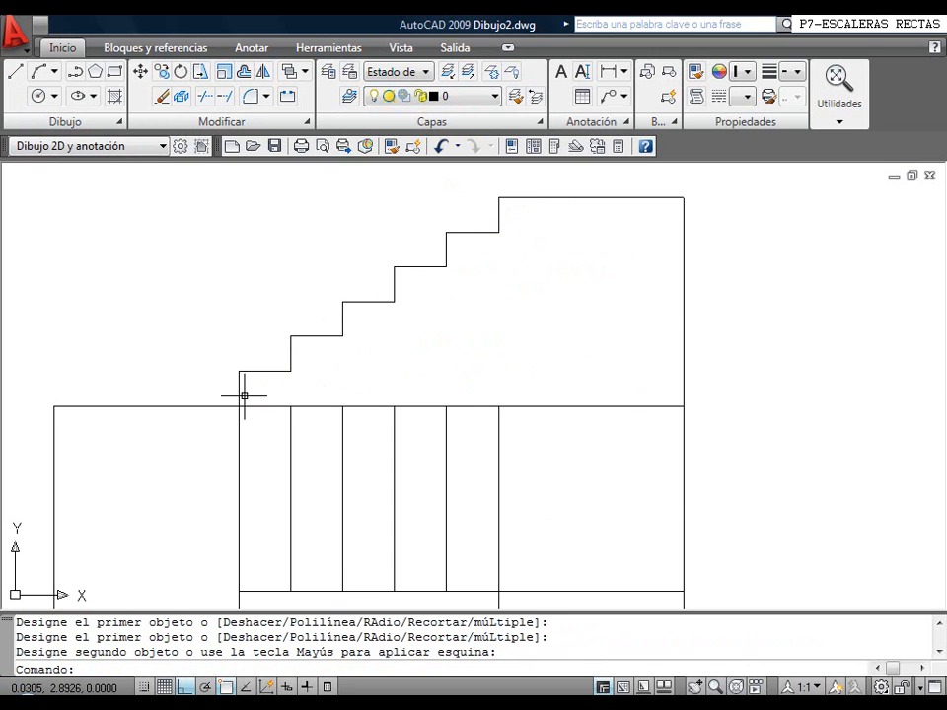
# Draw a sloping line from the base of the first riser to the base of the last riser
pyautogui.click(14, 71)
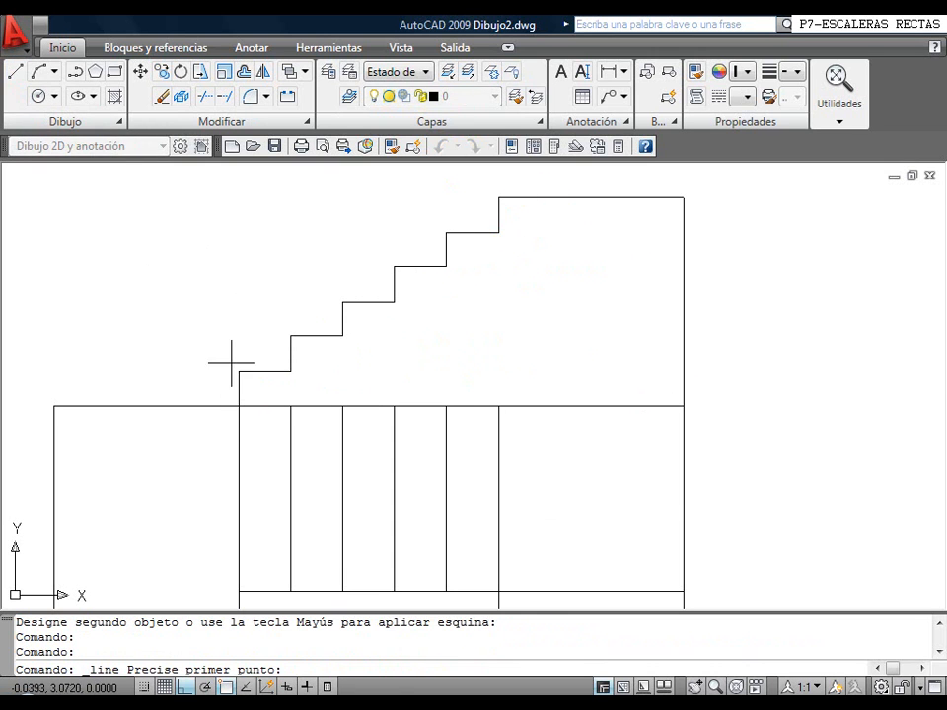
pyautogui.click(238, 405)
pyautogui.click(498, 233)
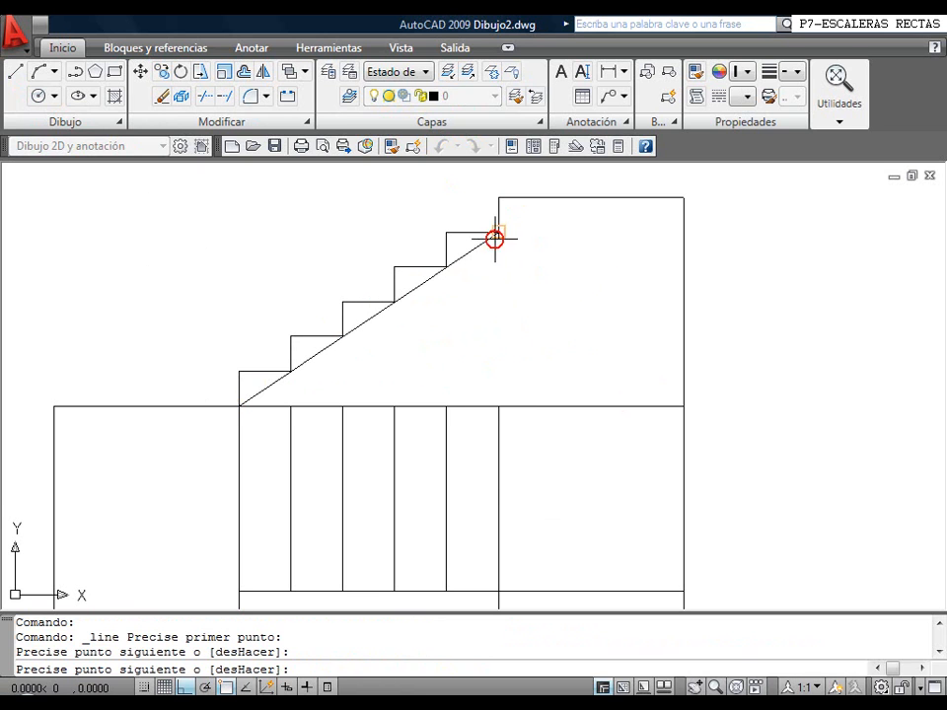
pyautogui.rightClick(518, 282)
pyautogui.click(530, 285)
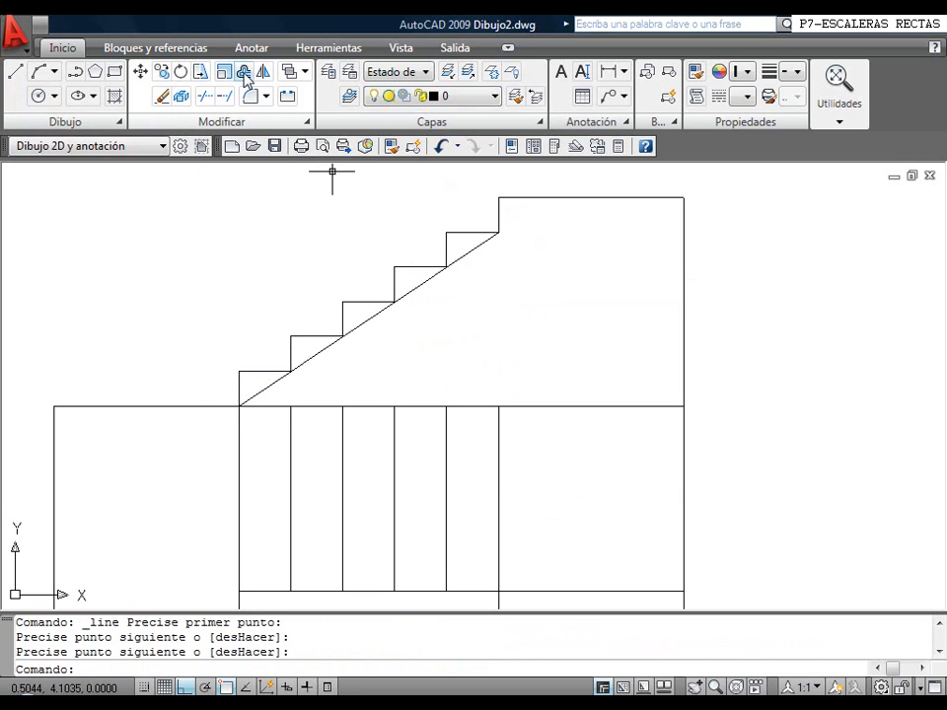
# Offset the sloping line and the landing's top line 0.18 downward to form the slab's underside
pyautogui.click(243, 71)
pyautogui.write('.')
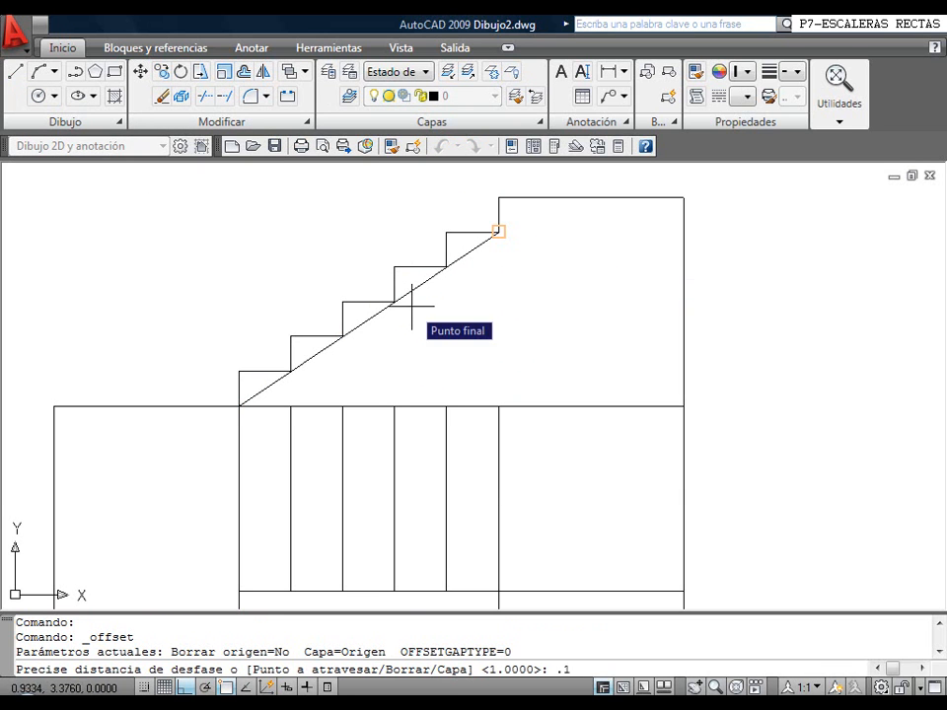
pyautogui.press('Return')
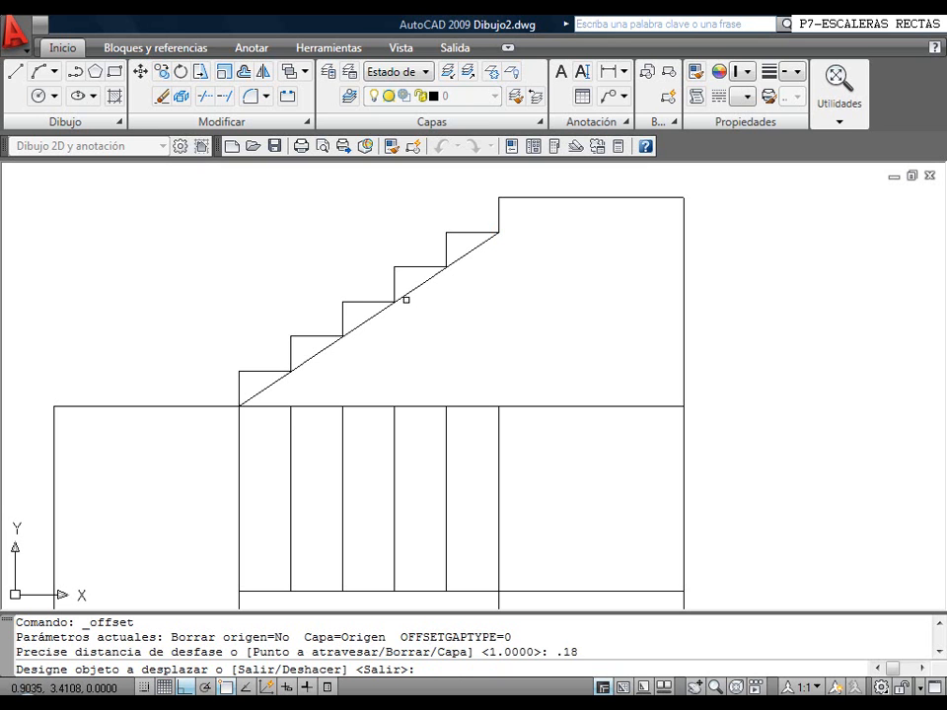
pyautogui.click(415, 291)
pyautogui.click(564, 269)
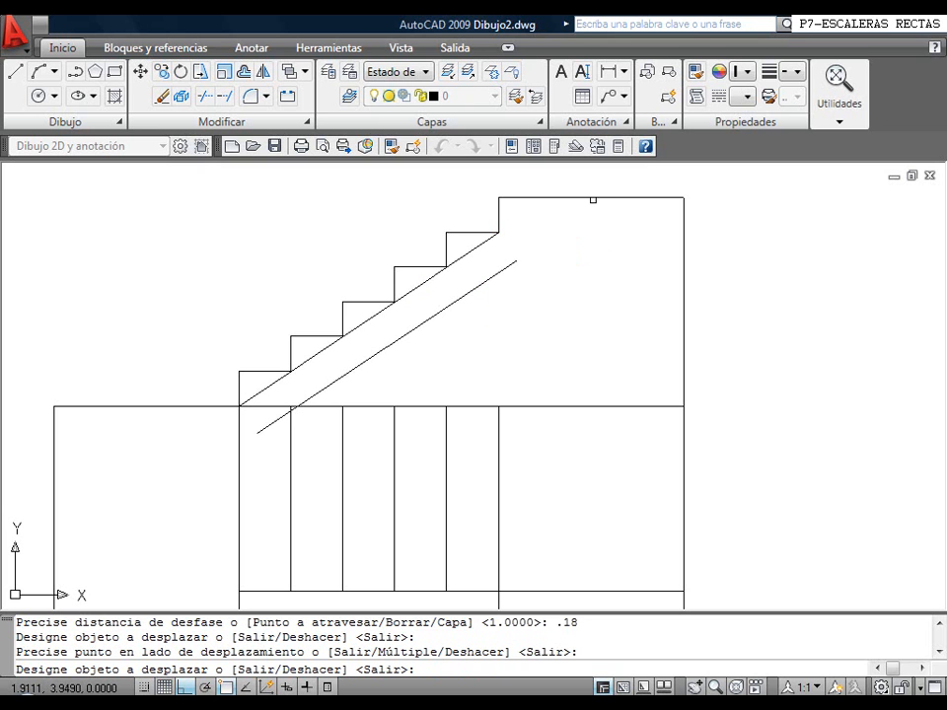
pyautogui.click(592, 197)
pyautogui.click(600, 257)
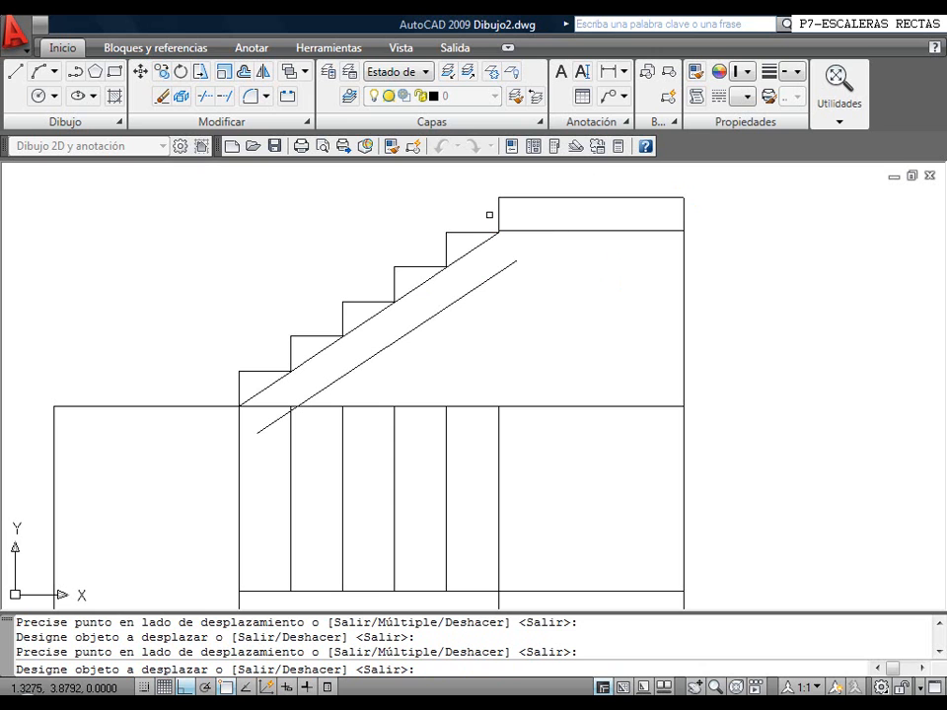
# Join the offset landing and slope lines with a zero-radius fillet, and shorten the slope's lower end to its intersection with the plan's upper edge
pyautogui.click(251, 96)
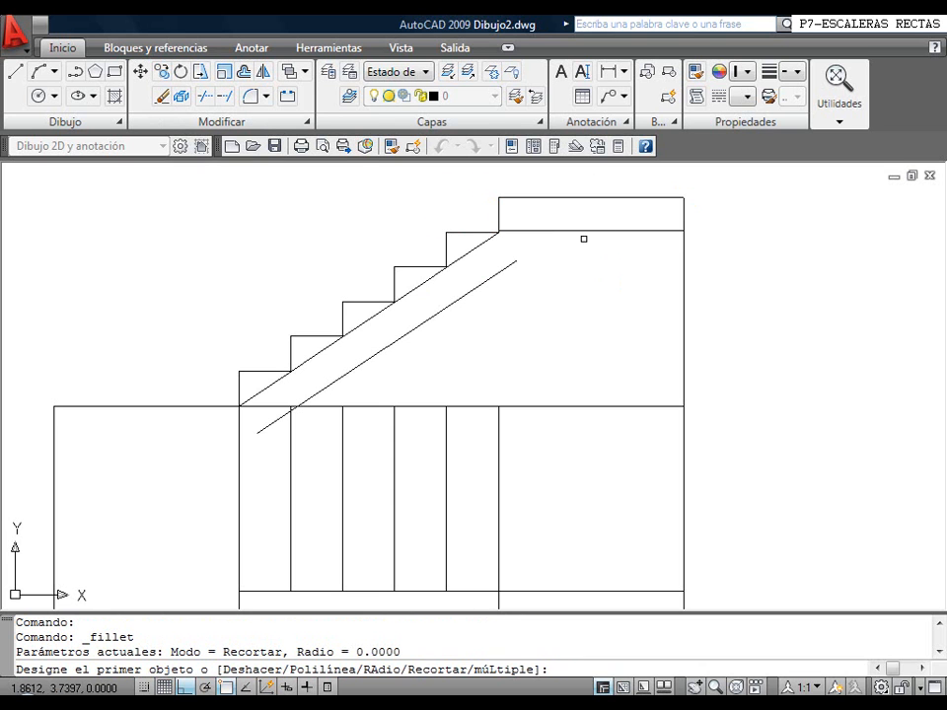
pyautogui.click(615, 230)
pyautogui.click(506, 267)
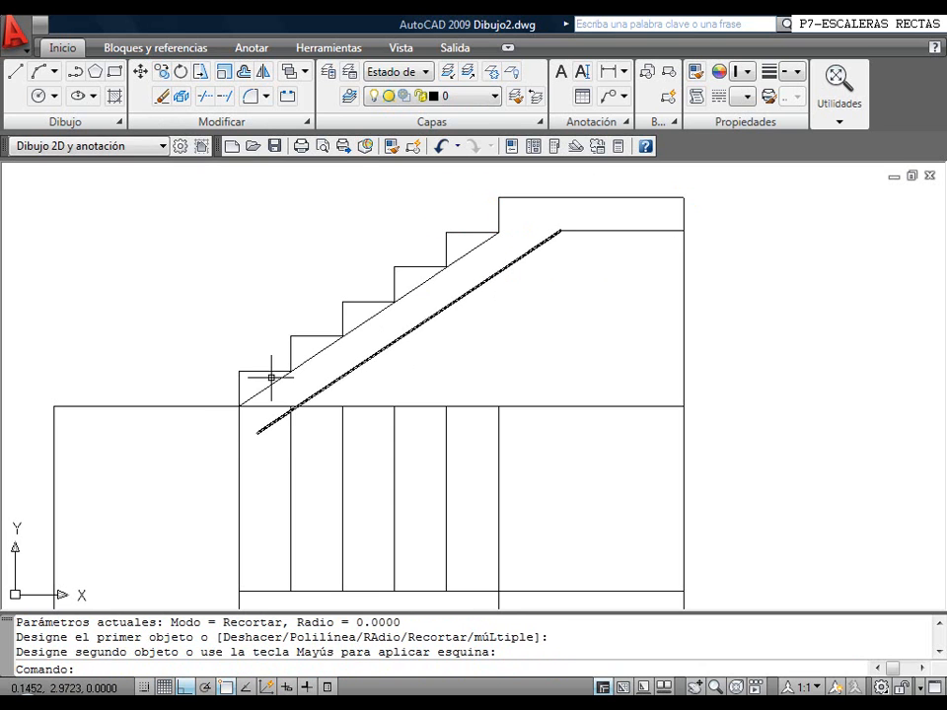
pyautogui.click(266, 431)
pyautogui.click(256, 433)
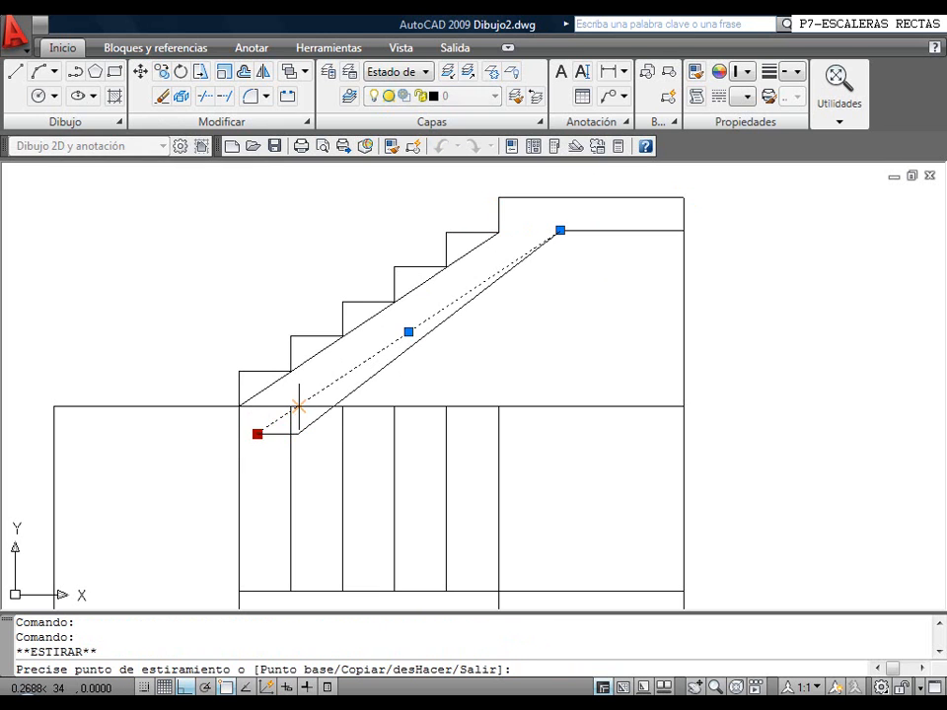
pyautogui.press('Escape')
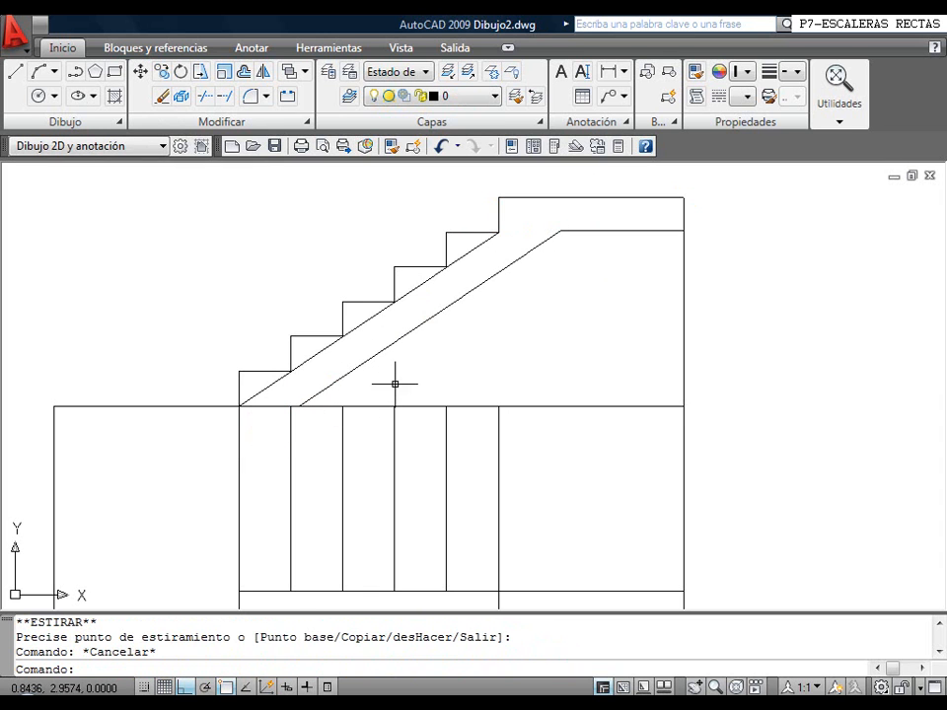
# Erase the original sloping line that runs along the inner corners of the steps
pyautogui.scroll(-3, 414, 387)
pyautogui.moveTo(414, 387); pyautogui.dragTo(307, 455, button='middle')
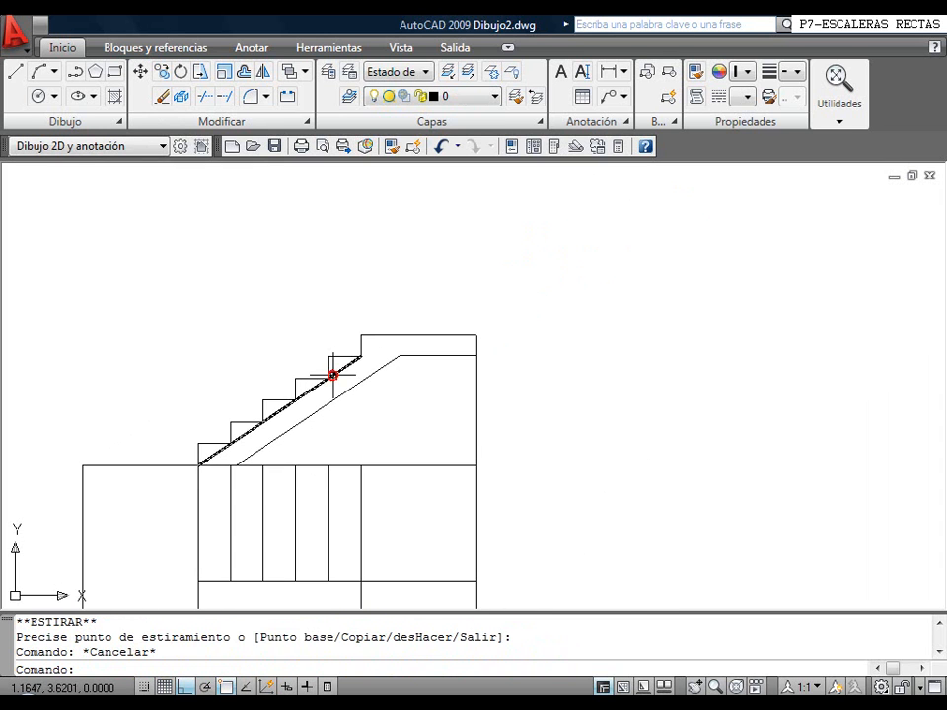
pyautogui.click(308, 393)
pyautogui.click(157, 97)
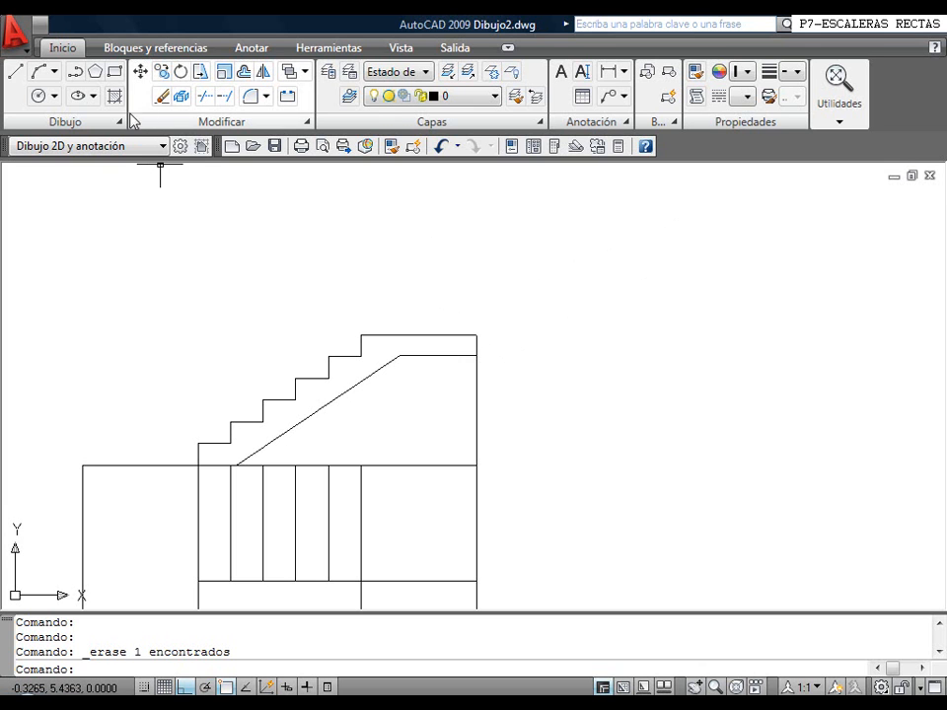
# Copy the first flight's upper four risers, landing and slab underside from the third riser's foot to the landing's end
pyautogui.click(162, 71)
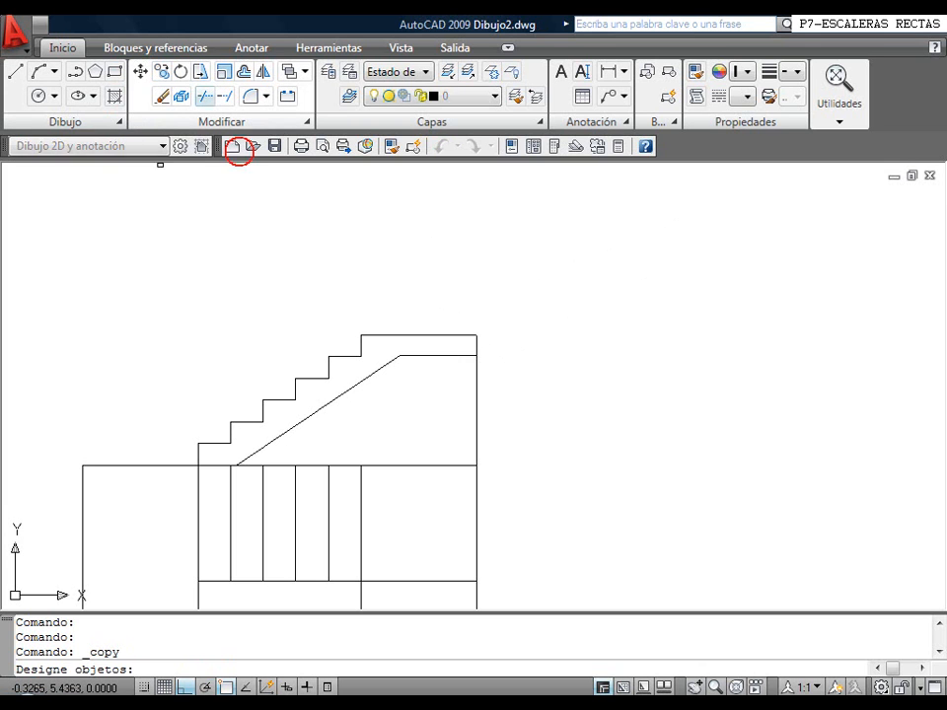
pyautogui.click(499, 398)
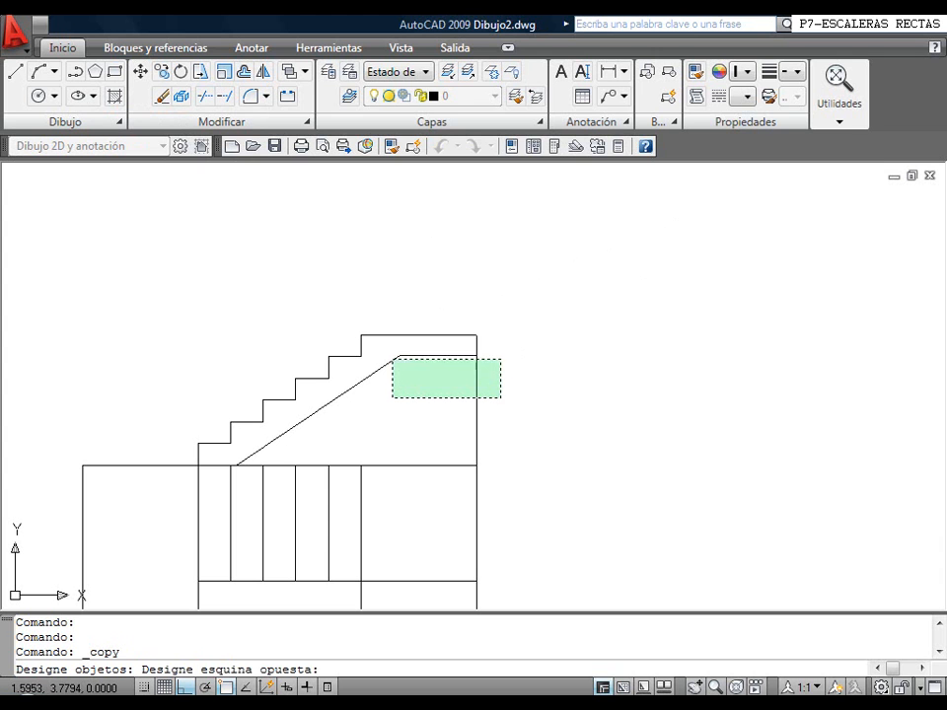
pyautogui.click(231, 299)
pyautogui.click(287, 405)
pyautogui.click(263, 387)
pyautogui.press('Return')
pyautogui.click(260, 423)
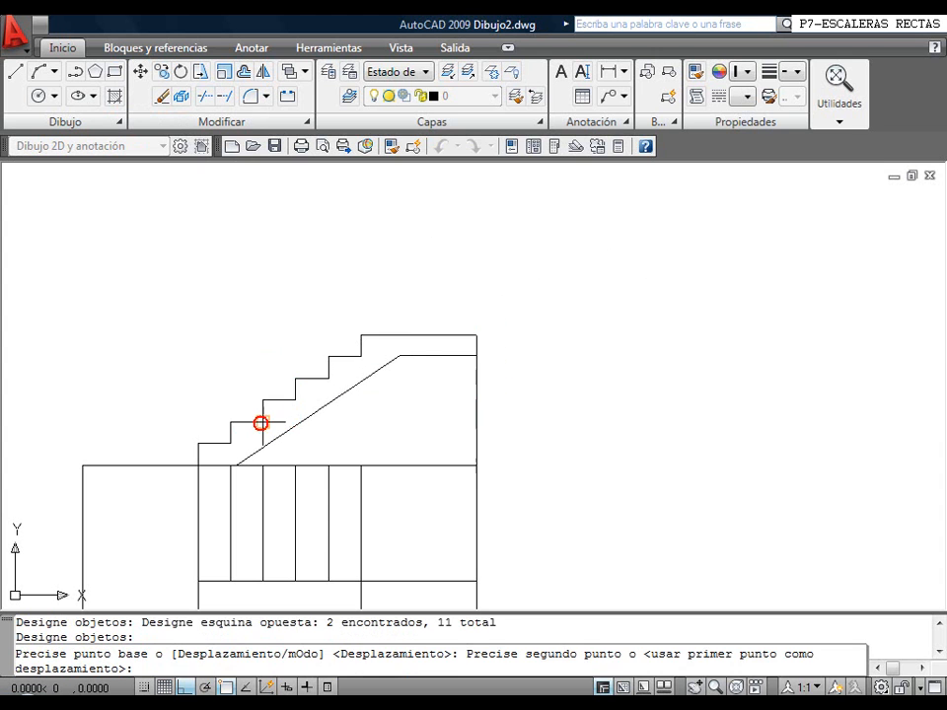
pyautogui.click(472, 335)
pyautogui.rightClick(305, 281)
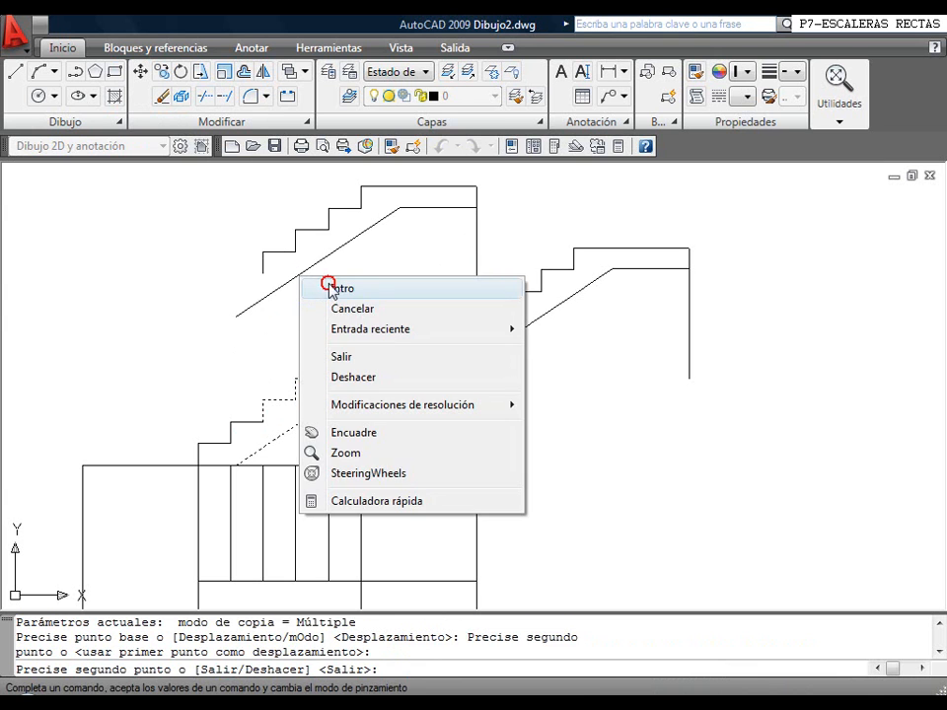
pyautogui.click(326, 286)
# Copy the complete six-riser first flight from the foot of its first riser to the end of the second landing's top line
pyautogui.rightClick(278, 292)
pyautogui.click(302, 304)
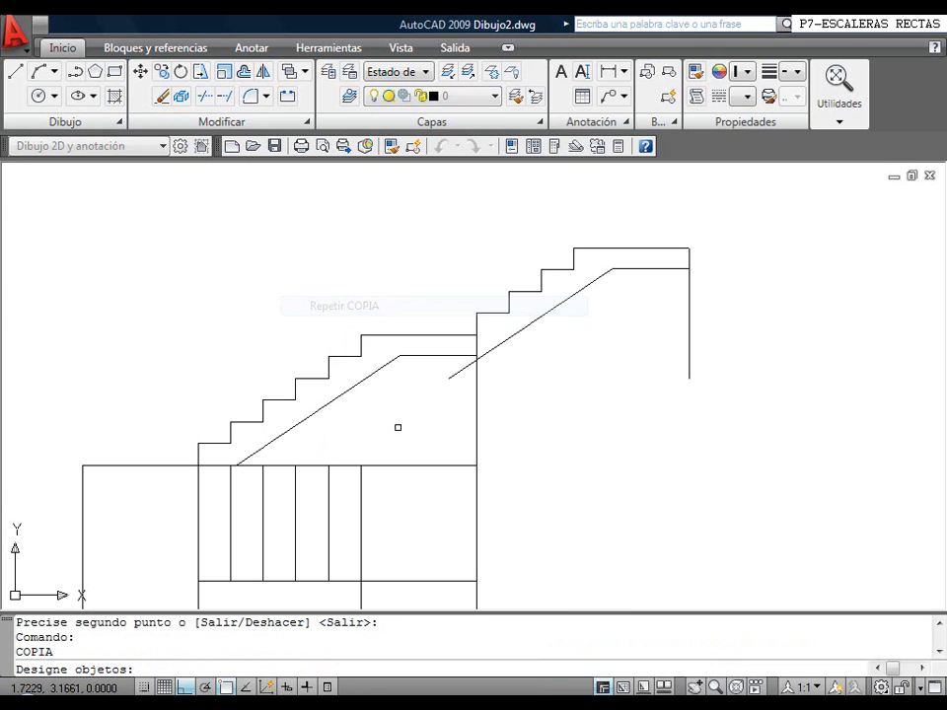
pyautogui.click(380, 456)
pyautogui.click(169, 328)
pyautogui.press('Return')
pyautogui.click(198, 465)
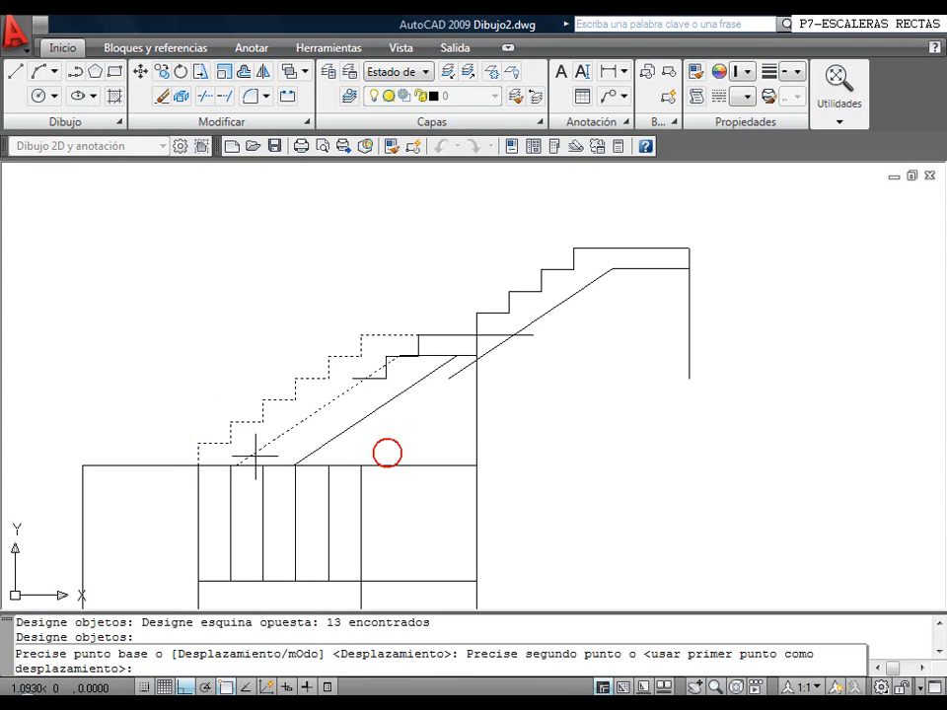
pyautogui.click(689, 248)
pyautogui.press('F8')
pyautogui.rightClick(570, 345)
pyautogui.click(607, 359)
pyautogui.moveTo(566, 369); pyautogui.dragTo(370, 490, button='middle')
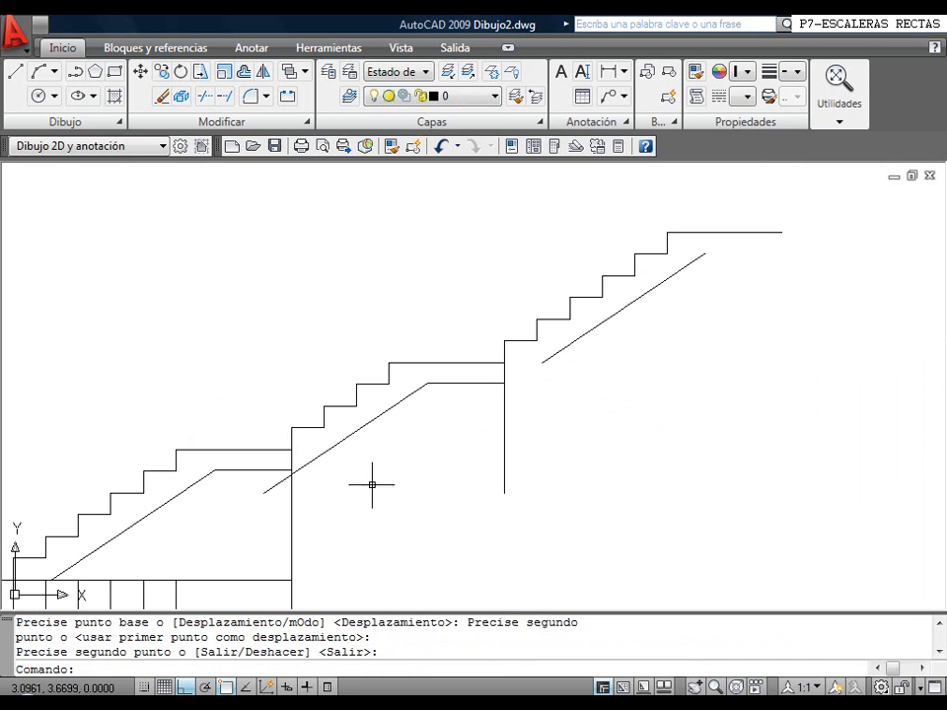
# Join the underside of each of the two landings to the next flight's sloping underside with zero-radius fillets
pyautogui.click(254, 96)
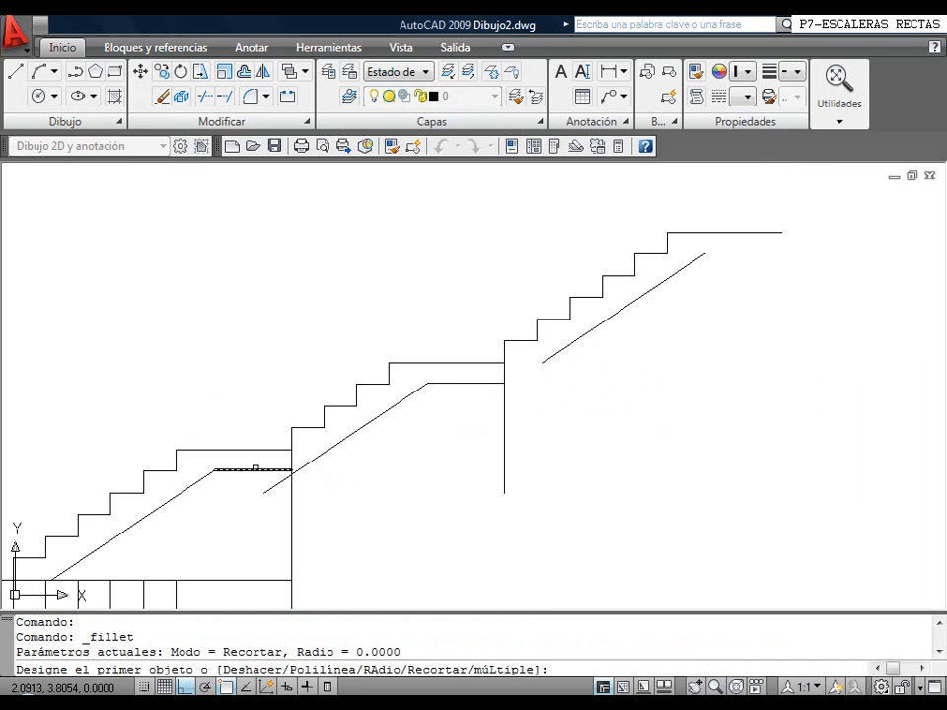
pyautogui.click(255, 469)
pyautogui.click(320, 455)
pyautogui.rightClick(486, 423)
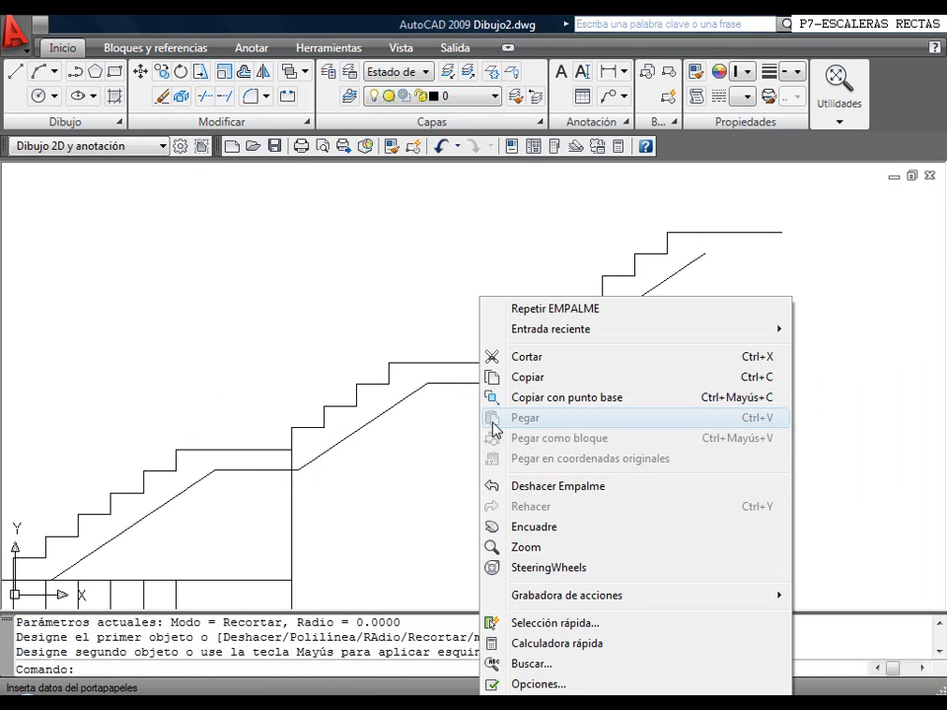
pyautogui.click(548, 309)
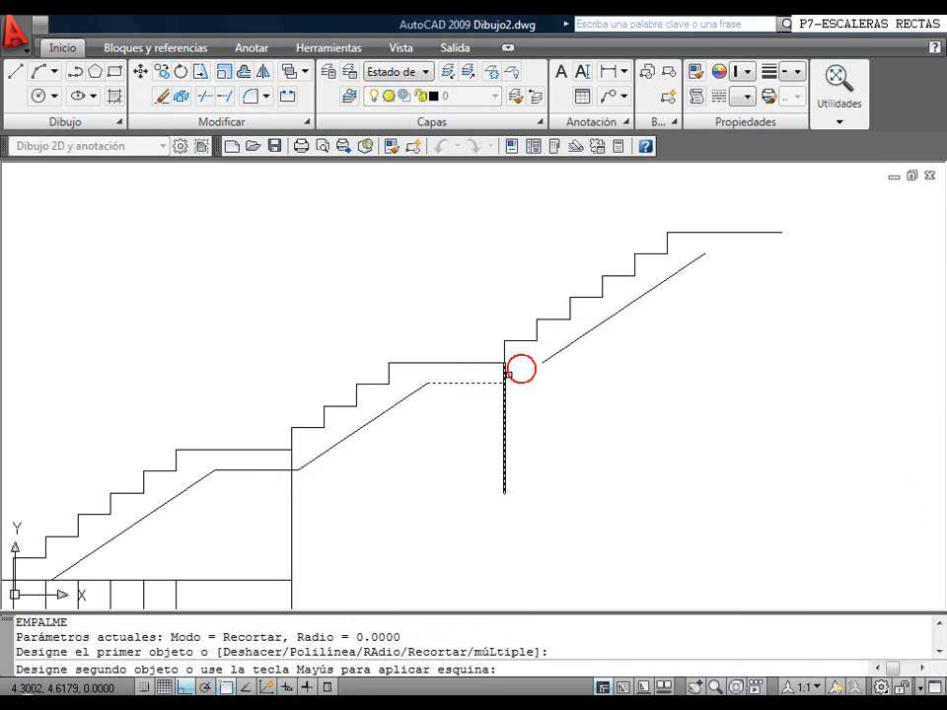
pyautogui.click(547, 359)
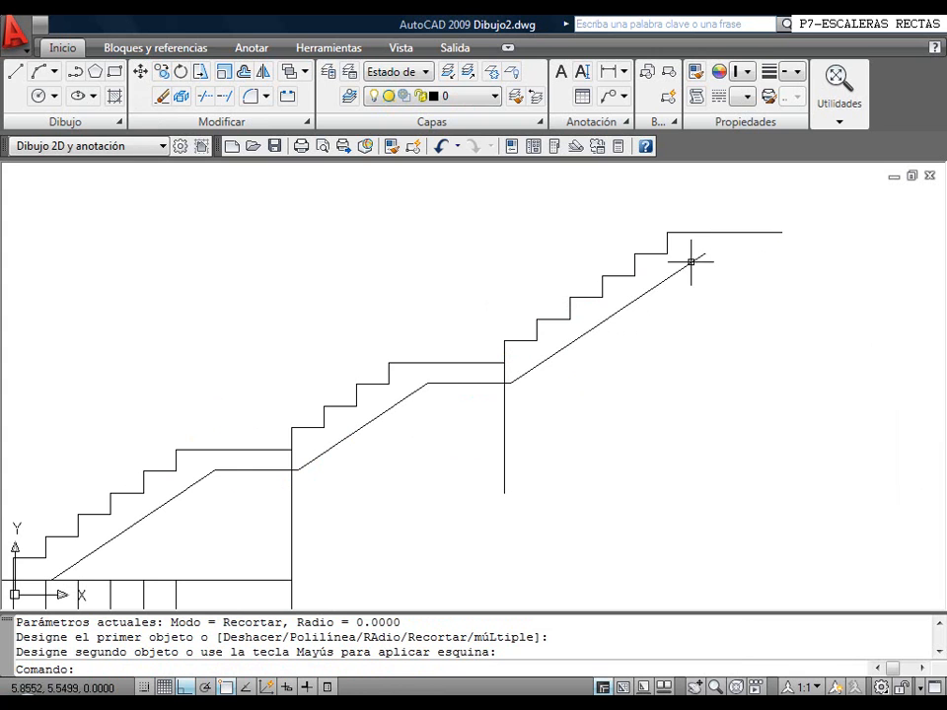
# Draw the upper floor slab as a rectangle 1 wide and 0.3 deep, starting from the top of the last riser
pyautogui.click(115, 72)
pyautogui.click(665, 232)
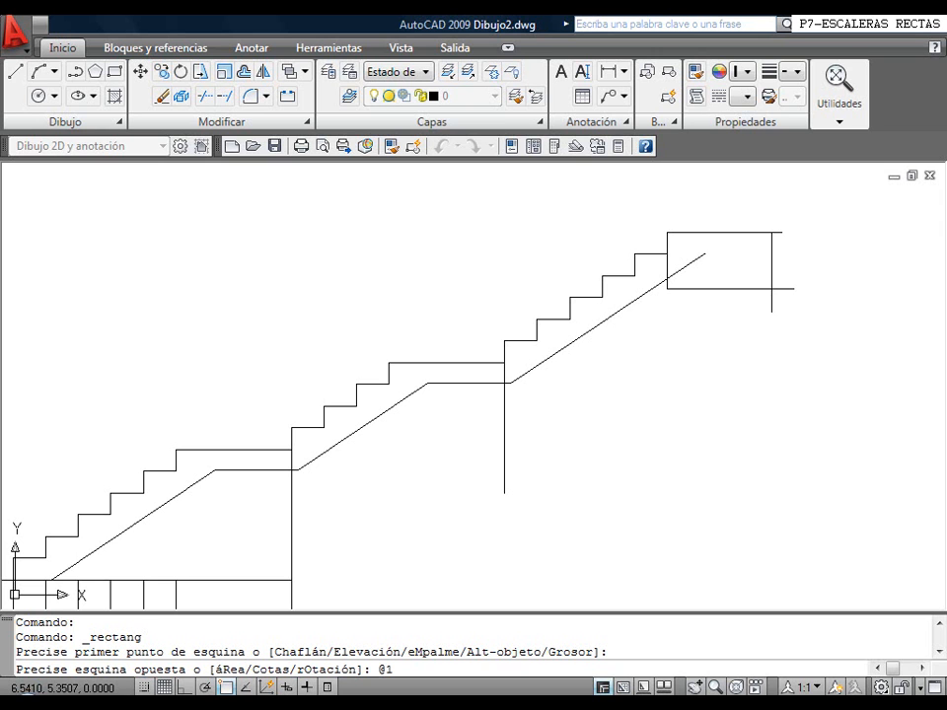
pyautogui.press('Return')
# Draw a sloping line along the first flight's step edges, from the top of its first riser to the top of its last
pyautogui.scroll(-2, 532, 328)
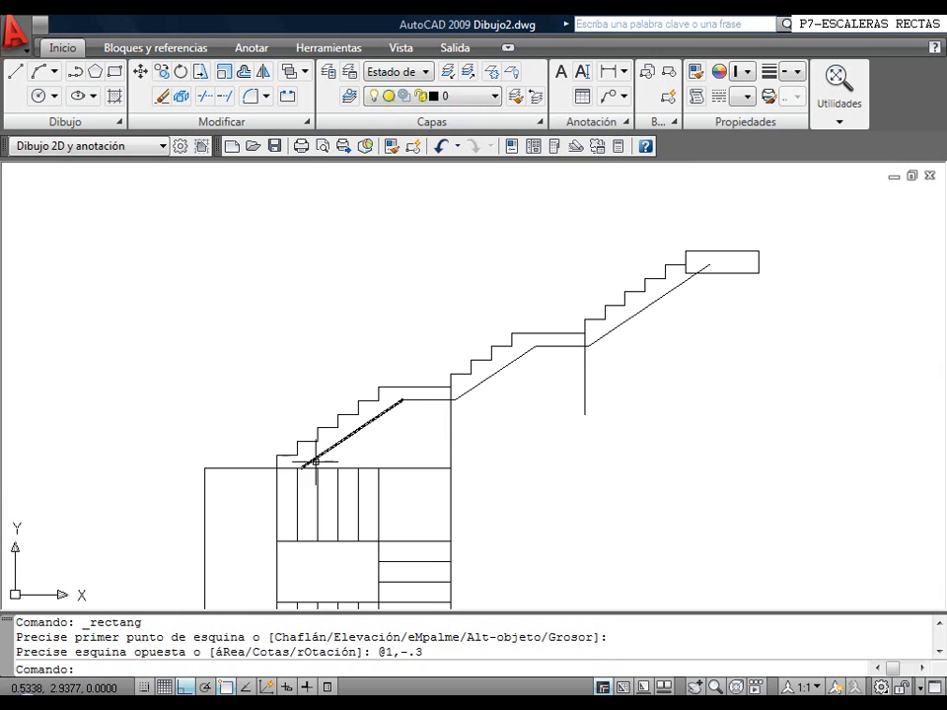
pyautogui.click(18, 71)
pyautogui.click(276, 455)
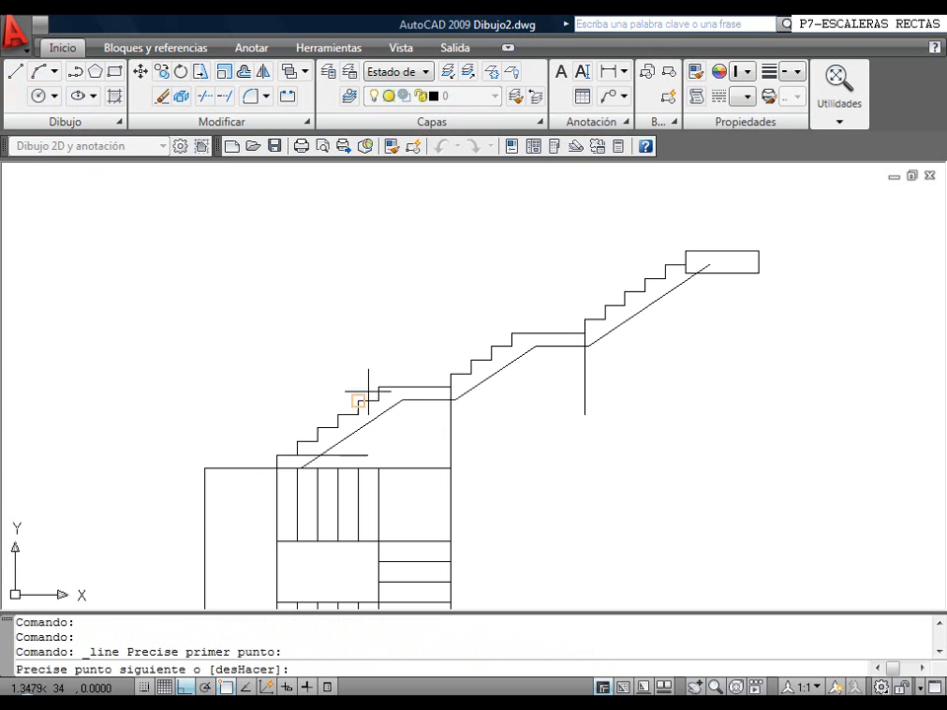
pyautogui.click(377, 387)
pyautogui.rightClick(252, 317)
pyautogui.click(271, 327)
# Copy the sloping step-edge line vertically upward by 0.1, 0.9, 1 and 1.04 for the railing
pyautogui.scroll(3, 285, 447)
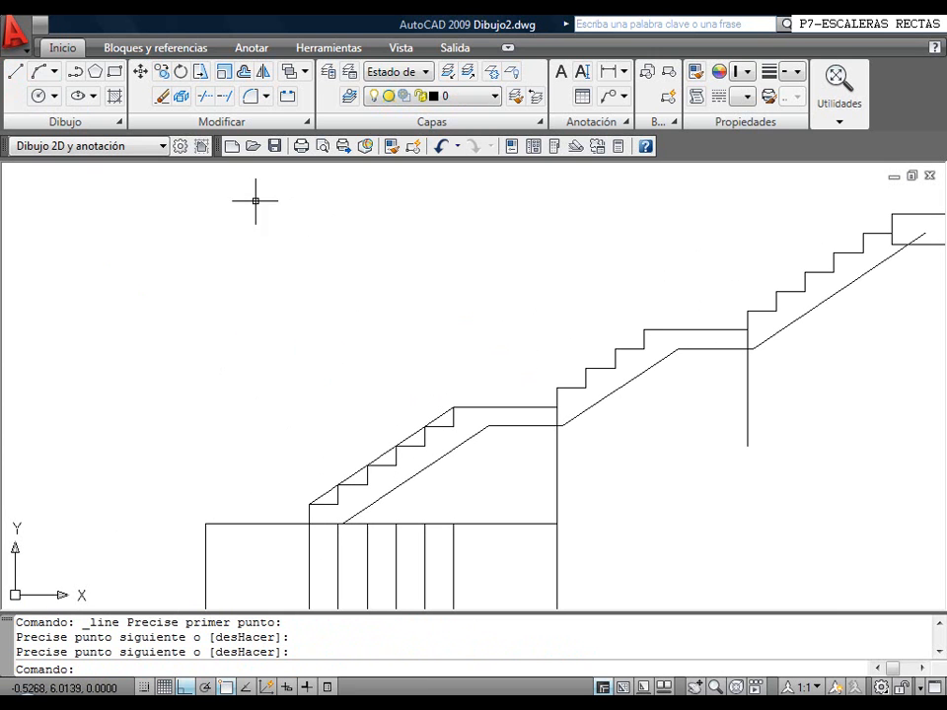
pyautogui.click(161, 71)
pyautogui.click(348, 478)
pyautogui.press('Return')
pyautogui.click(260, 412)
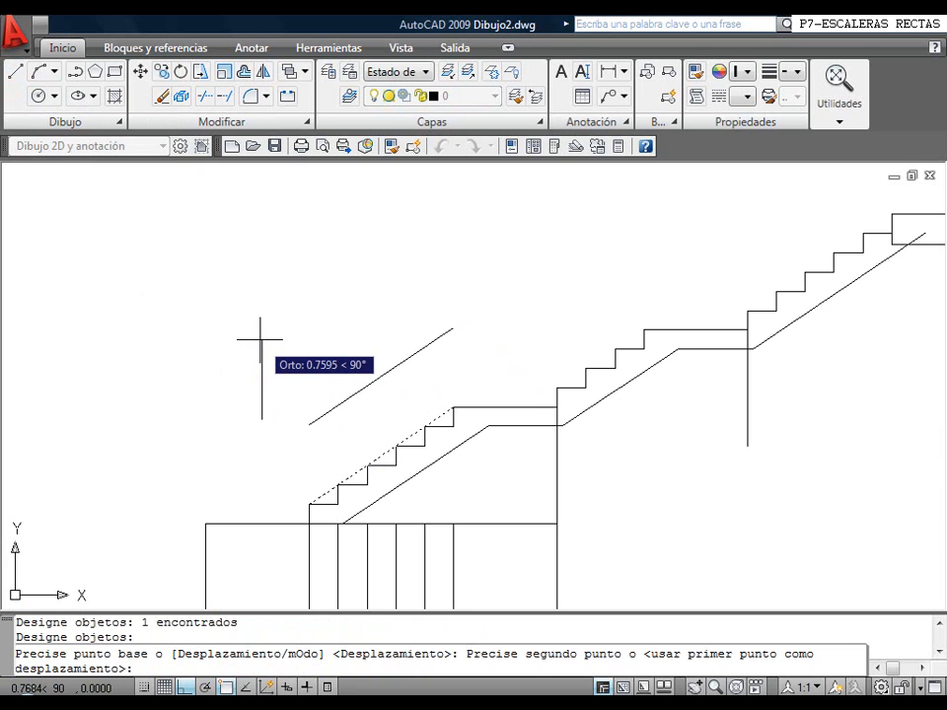
pyautogui.write('.1')
pyautogui.press('Return')
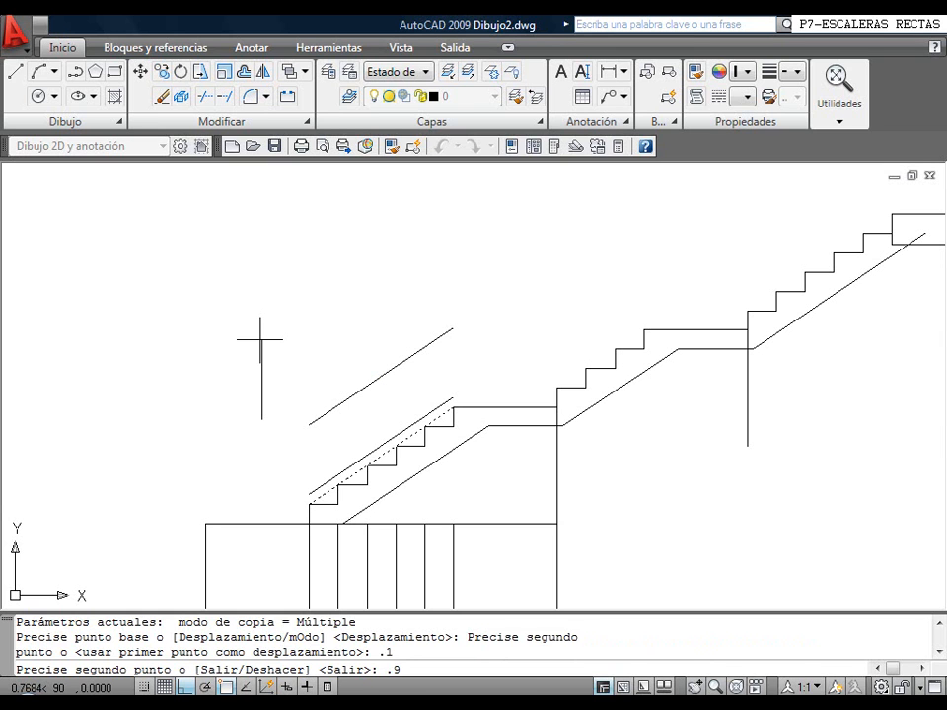
pyautogui.write('.9')
pyautogui.press('Return')
pyautogui.write('1')
pyautogui.press('Return')
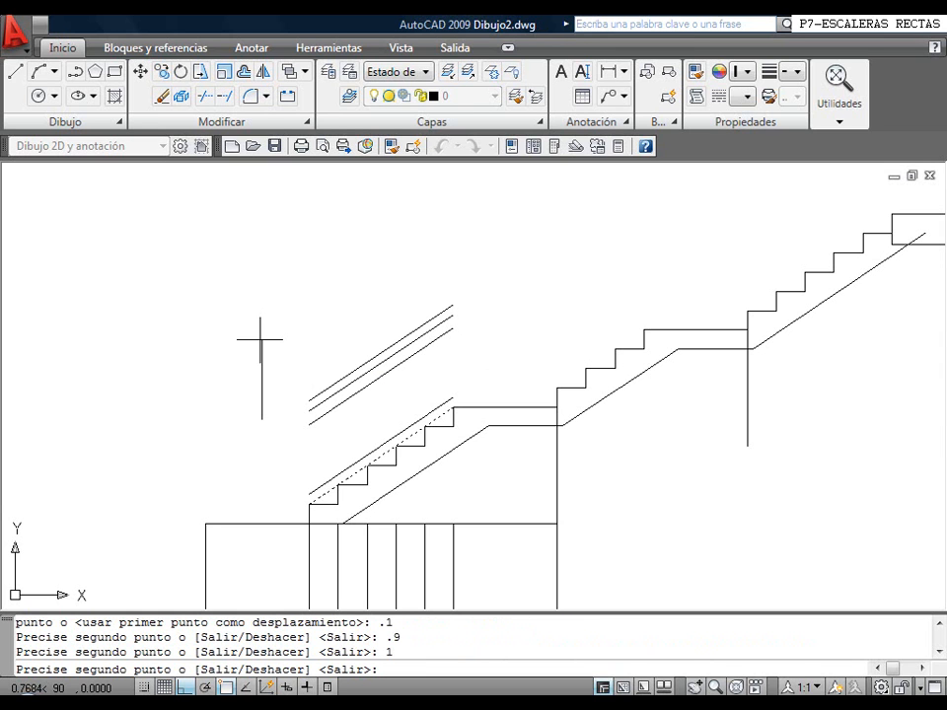
pyautogui.write('1.04')
pyautogui.press('Return')
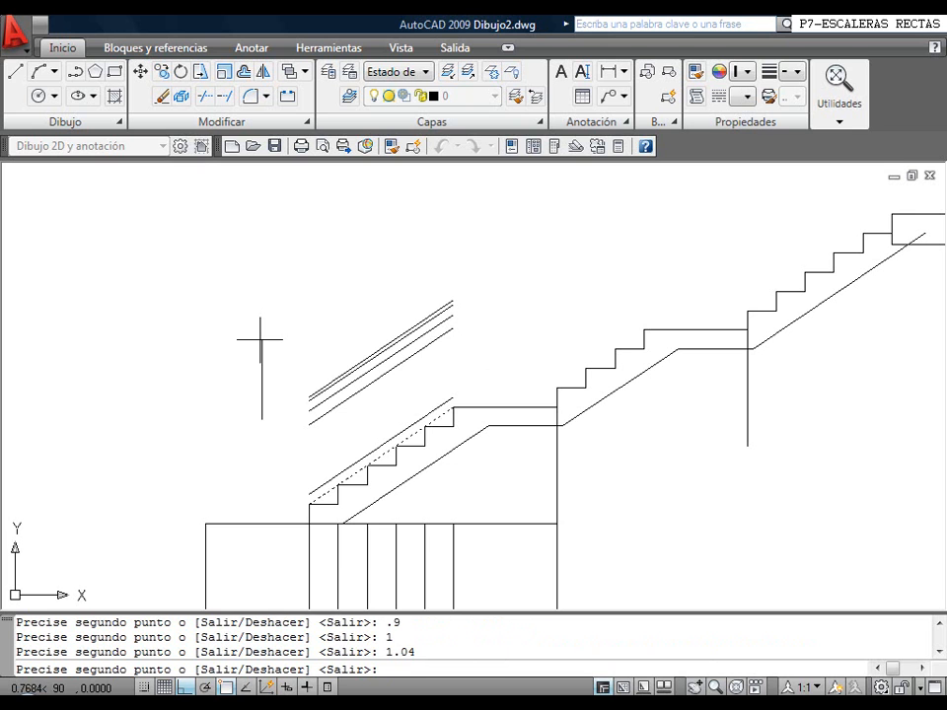
pyautogui.rightClick(252, 329)
pyautogui.click(291, 340)
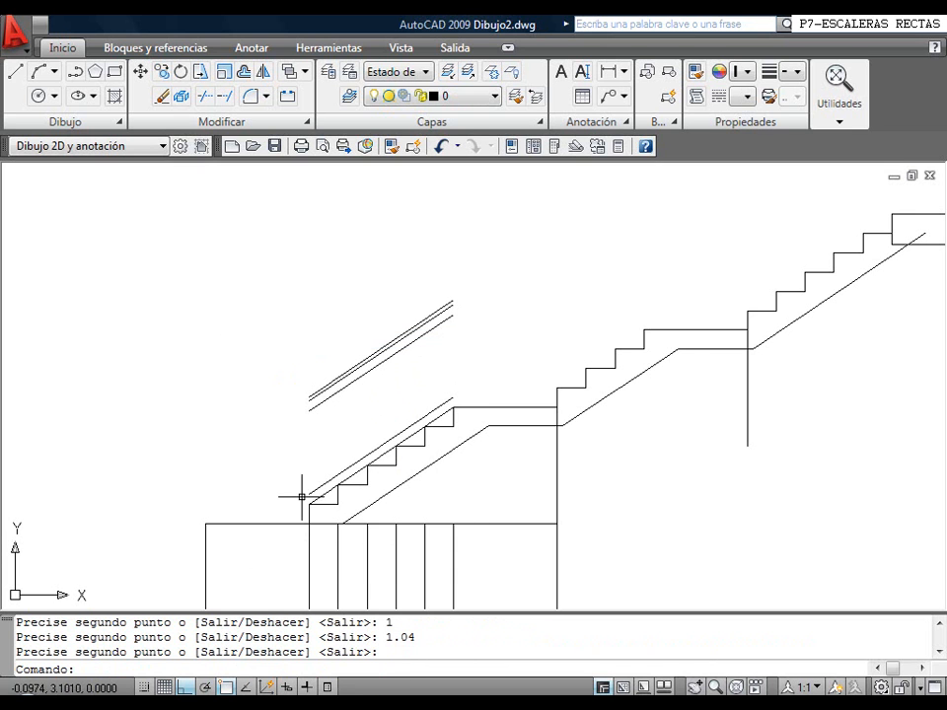
# Offset the first riser outward in front of the flight four times in succession, 0.02 apart
pyautogui.click(245, 73)
pyautogui.write('.')
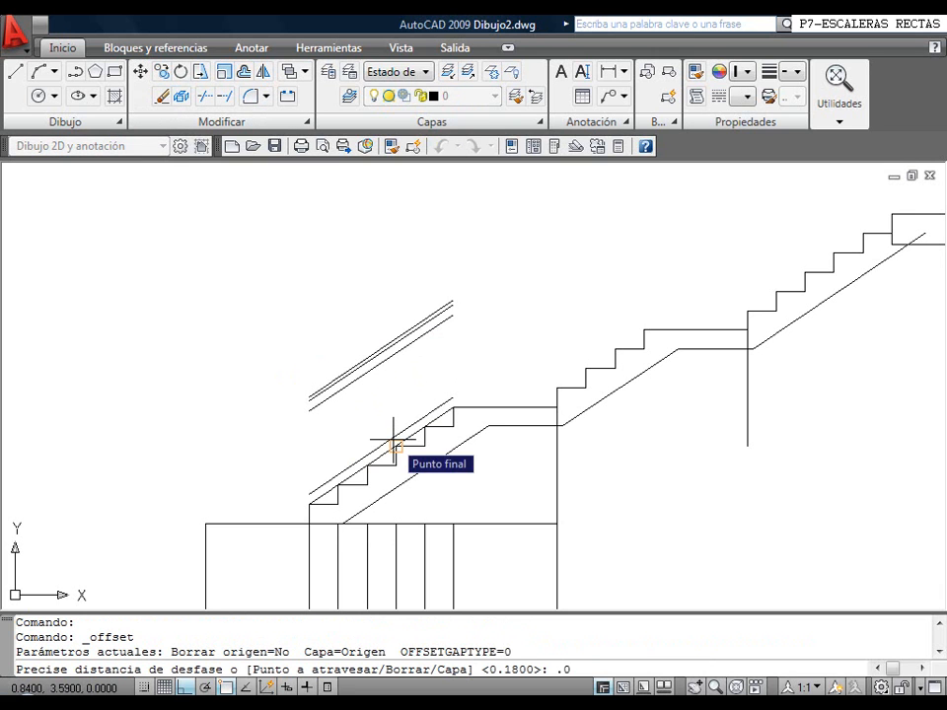
pyautogui.write('02')
pyautogui.press('Return')
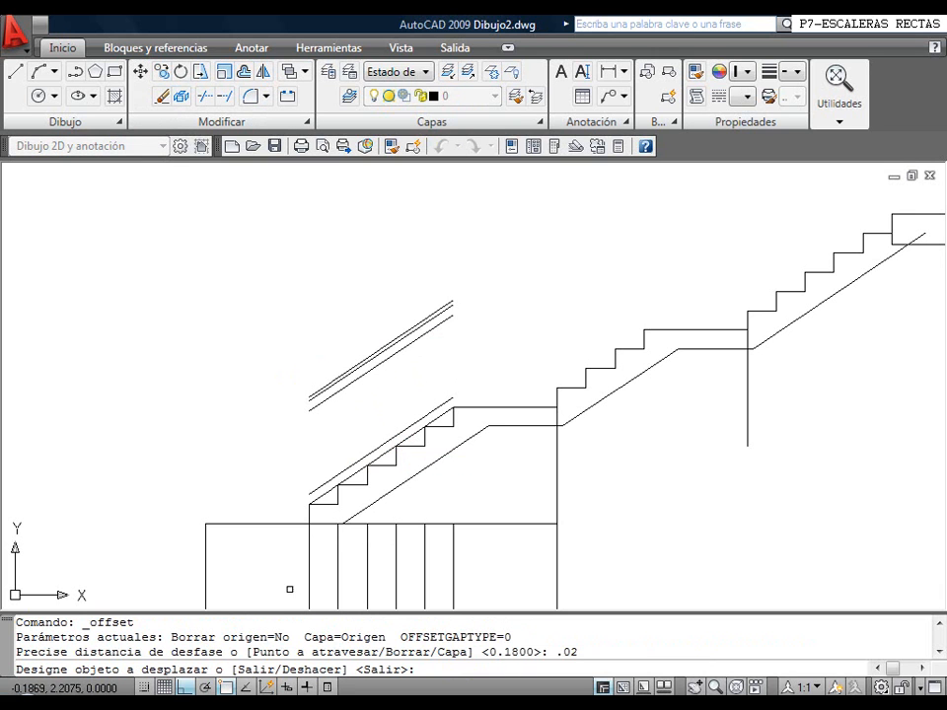
pyautogui.scroll(6, 318, 535)
pyautogui.click(282, 460)
pyautogui.click(227, 441)
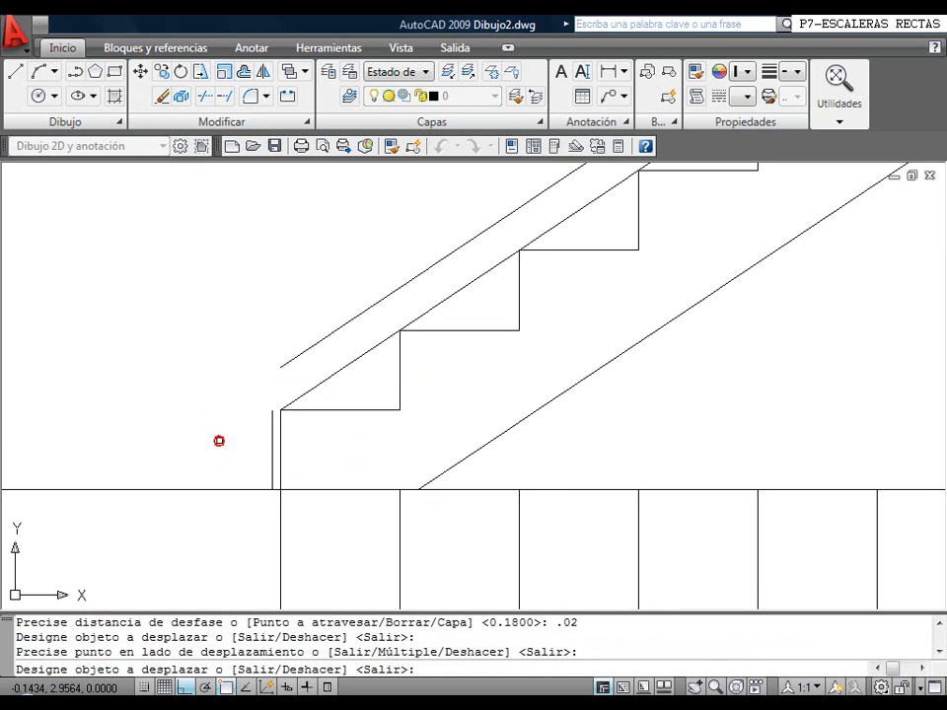
pyautogui.click(270, 451)
pyautogui.click(254, 452)
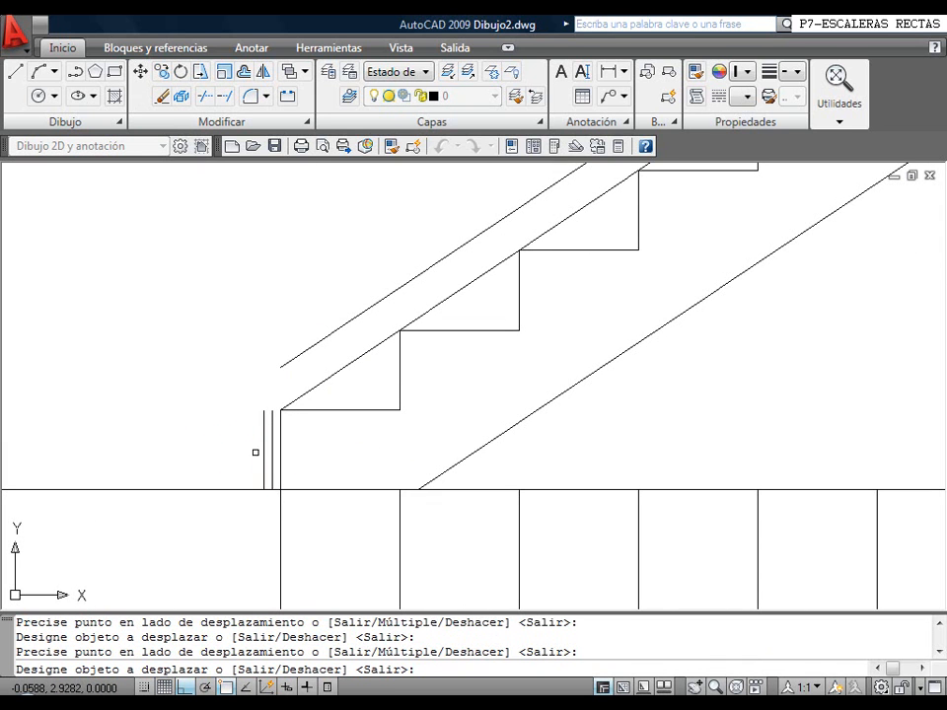
pyautogui.click(262, 453)
pyautogui.click(232, 453)
pyautogui.click(253, 453)
pyautogui.click(222, 455)
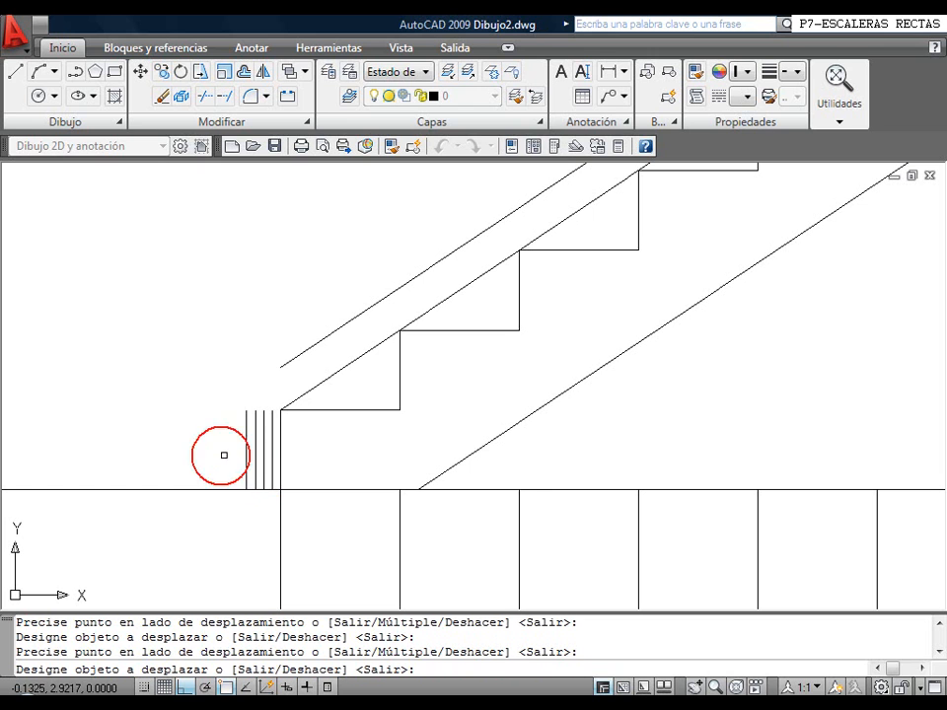
# Erase the second of the vertical offset lines in front of the first riser
pyautogui.click(159, 97)
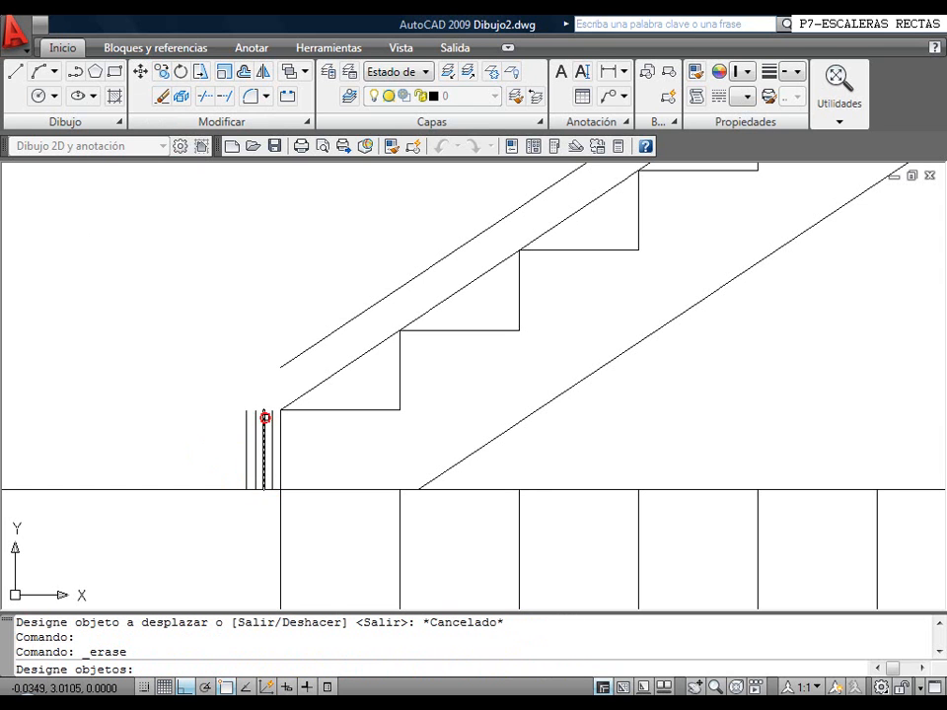
pyautogui.click(264, 417)
pyautogui.press('Return')
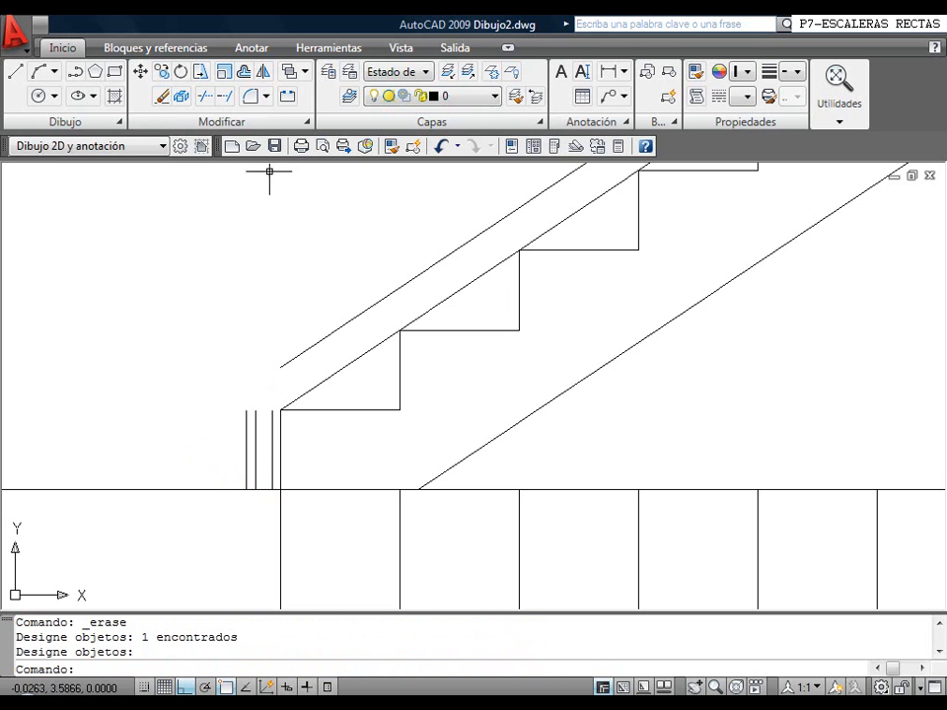
# Close the handrail's lower end by filleting the outermost vertical line with the two uppermost sloping lines at zero radius
pyautogui.click(251, 96)
pyautogui.click(245, 422)
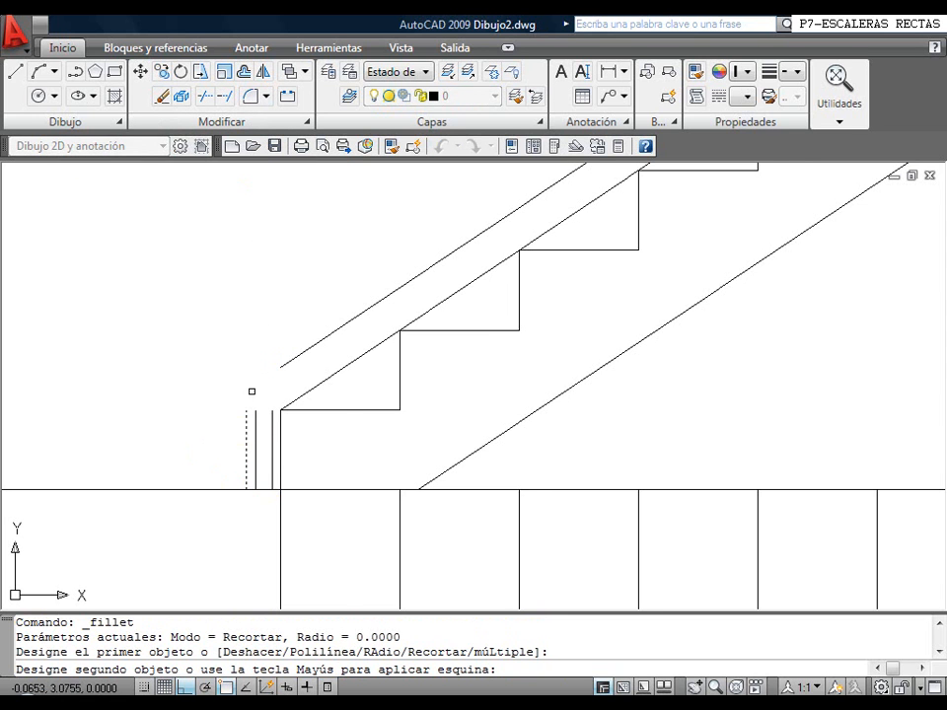
pyautogui.scroll(-3, 252, 331)
pyautogui.scroll(5, 266, 355)
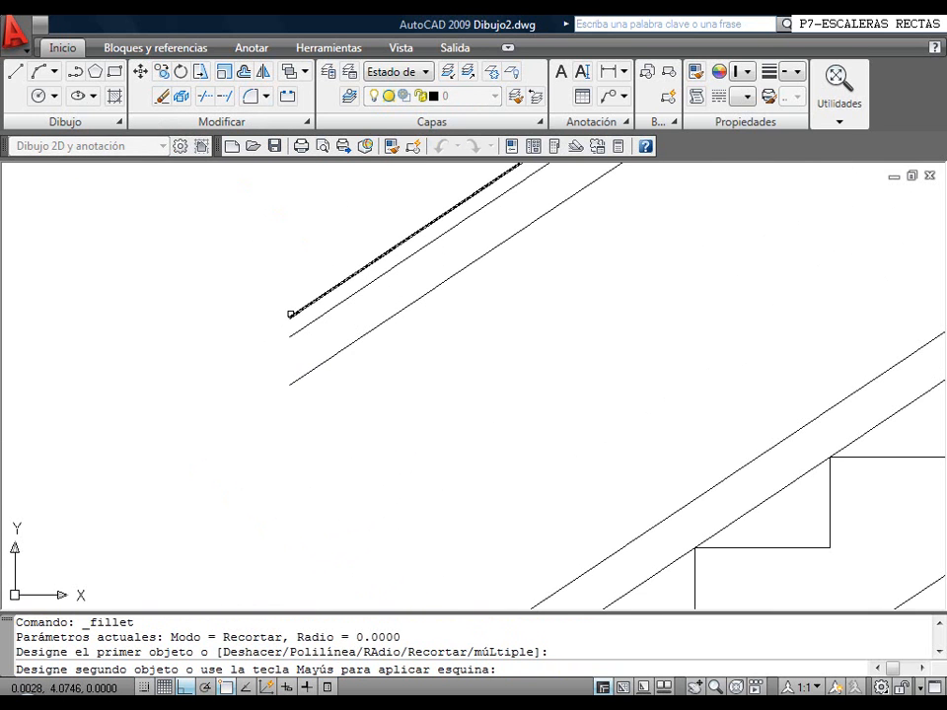
pyautogui.click(284, 314)
pyautogui.rightClick(247, 307)
pyautogui.click(269, 307)
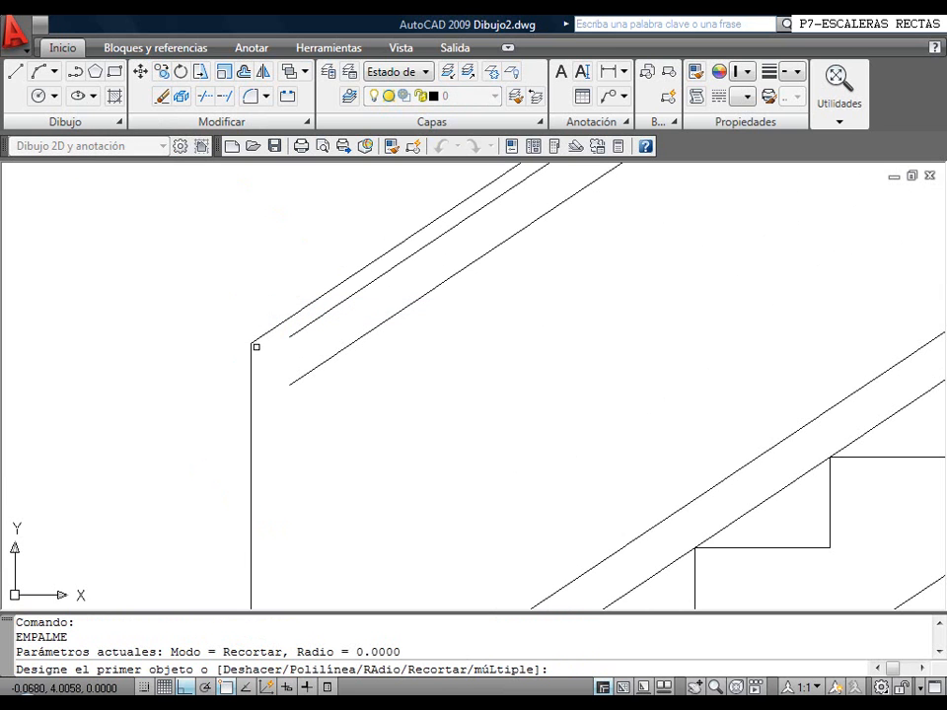
pyautogui.click(254, 345)
pyautogui.click(289, 336)
# Extend the two remaining vertical lines in front of the first riser up to the handrail to form the first post
pyautogui.scroll(-2, 292, 390)
pyautogui.moveTo(270, 431); pyautogui.dragTo(265, 325, button='middle')
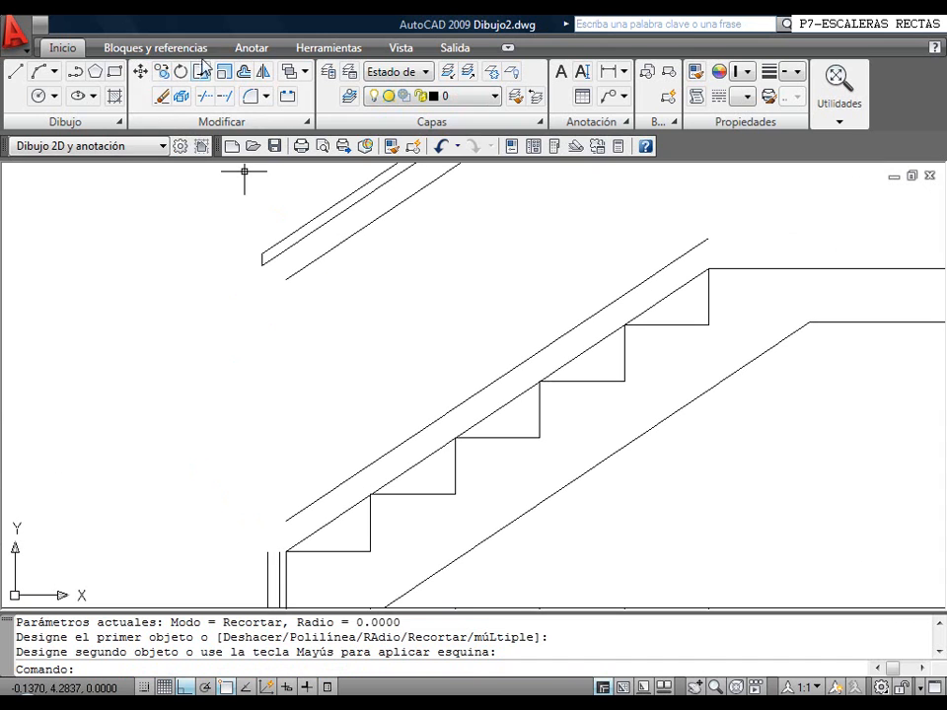
pyautogui.click(225, 96)
pyautogui.rightClick(229, 481)
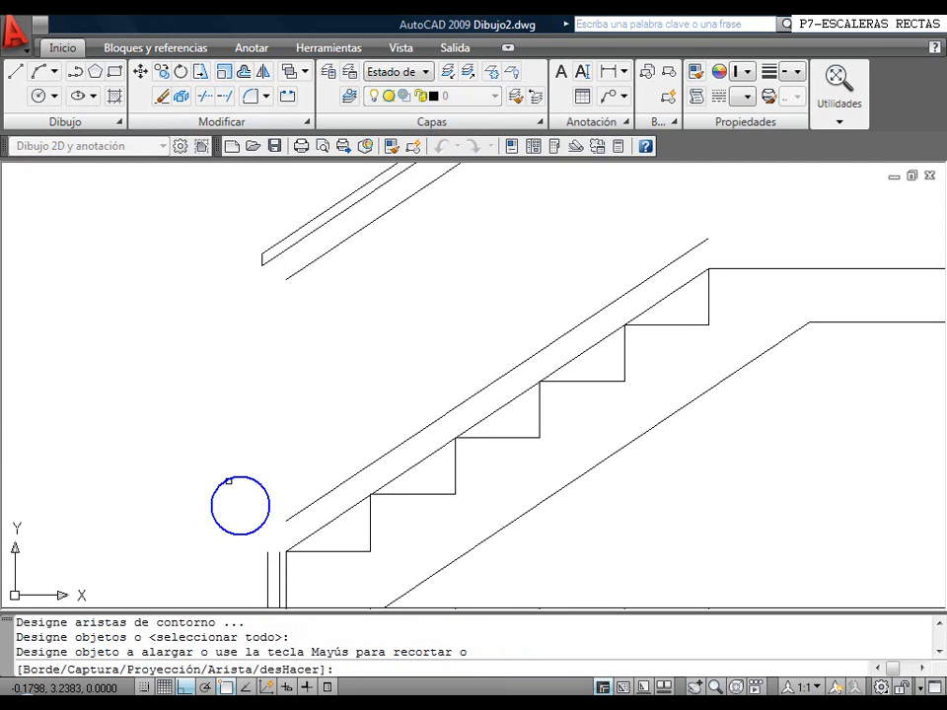
pyautogui.click(269, 565)
pyautogui.click(280, 565)
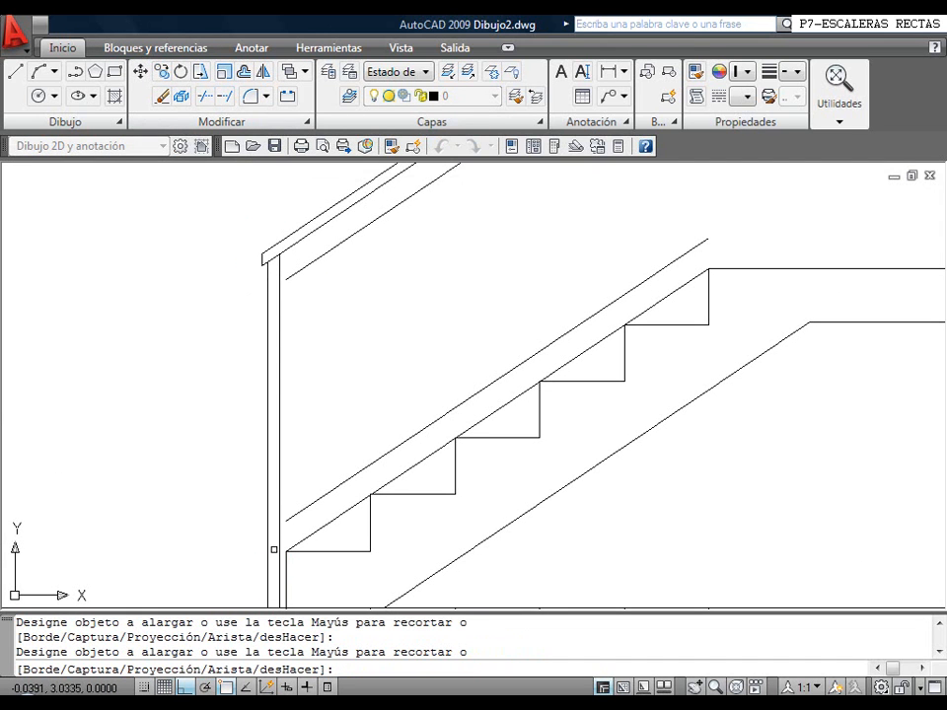
# Offset the first flight's top riser 0.02 towards the landing to locate the second post
pyautogui.scroll(-5, 310, 410)
pyautogui.moveTo(323, 399); pyautogui.dragTo(244, 421, button='middle')
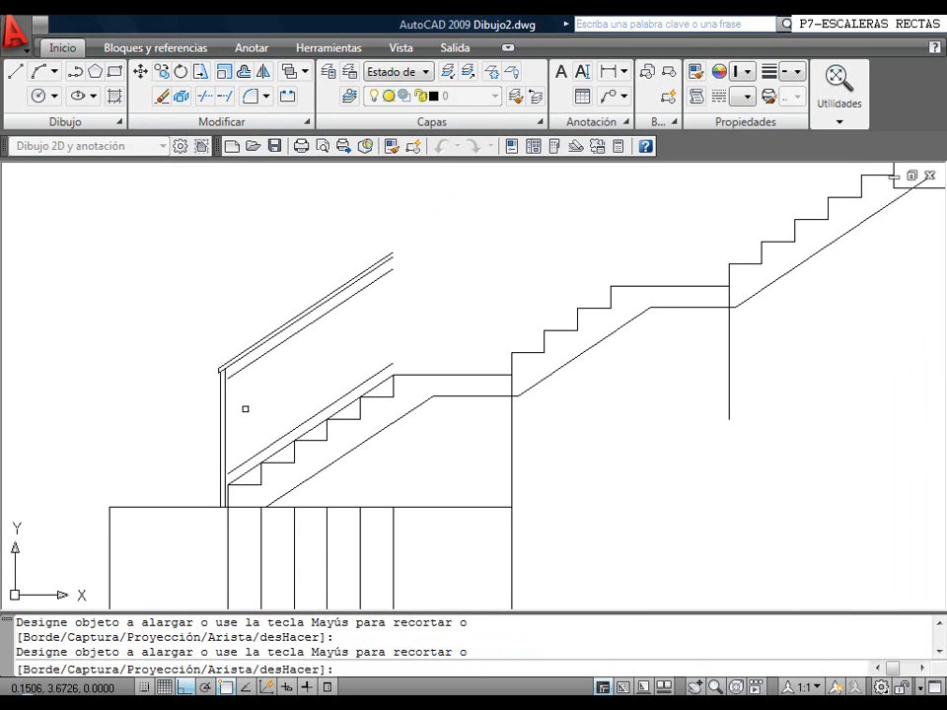
pyautogui.click(243, 71)
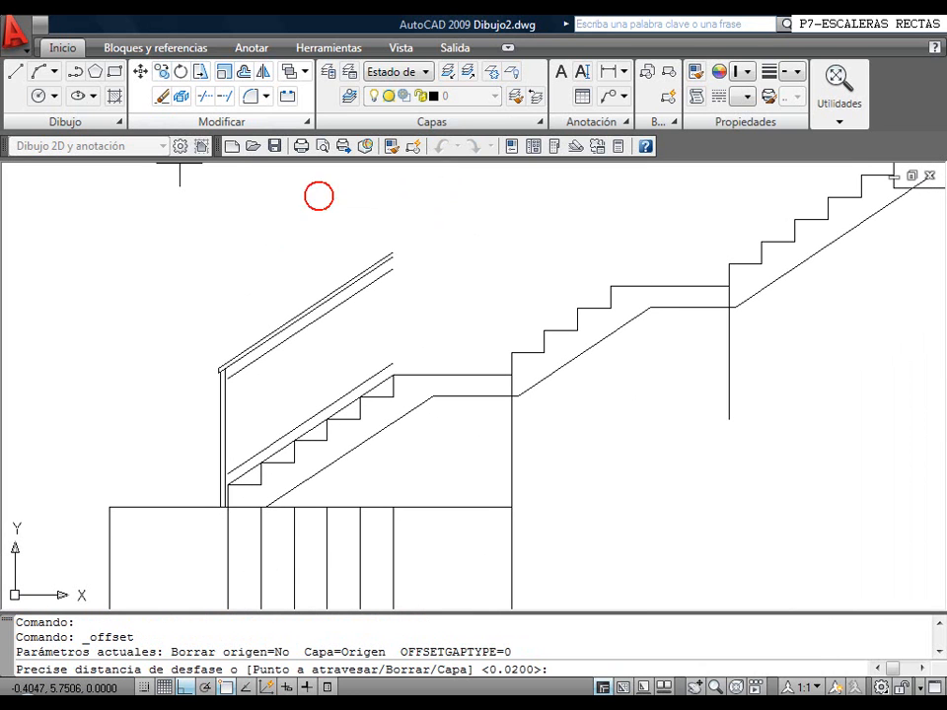
pyautogui.rightClick(408, 331)
pyautogui.click(428, 343)
pyautogui.click(393, 389)
pyautogui.click(436, 460)
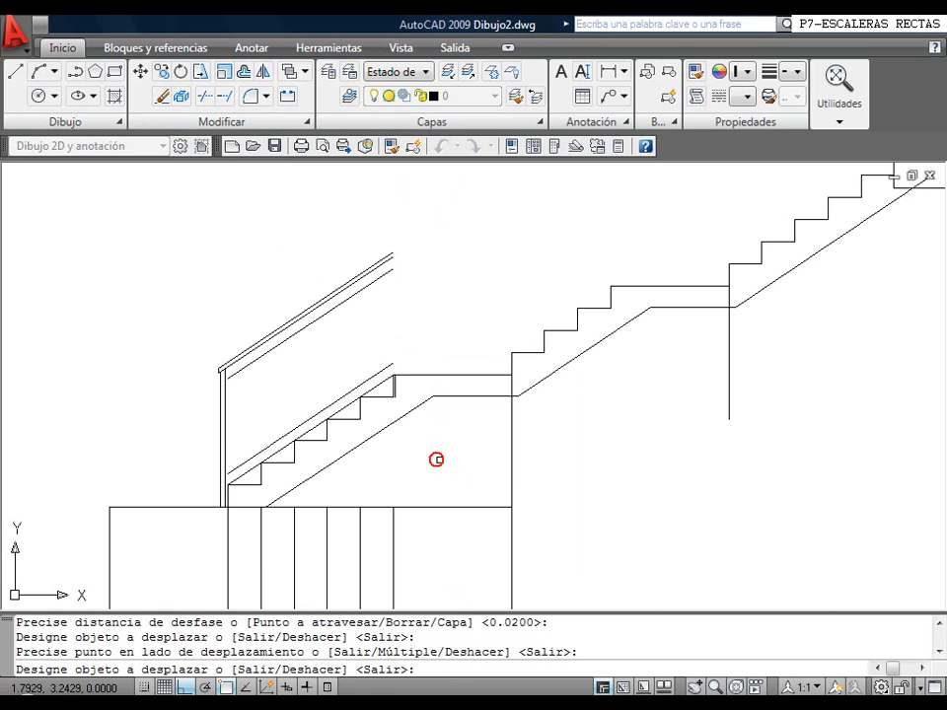
# Copy the first post's two vertical lines from its base to the top end of the offset riser on the landing
pyautogui.click(161, 71)
pyautogui.click(235, 437)
pyautogui.click(200, 410)
pyautogui.press('Return')
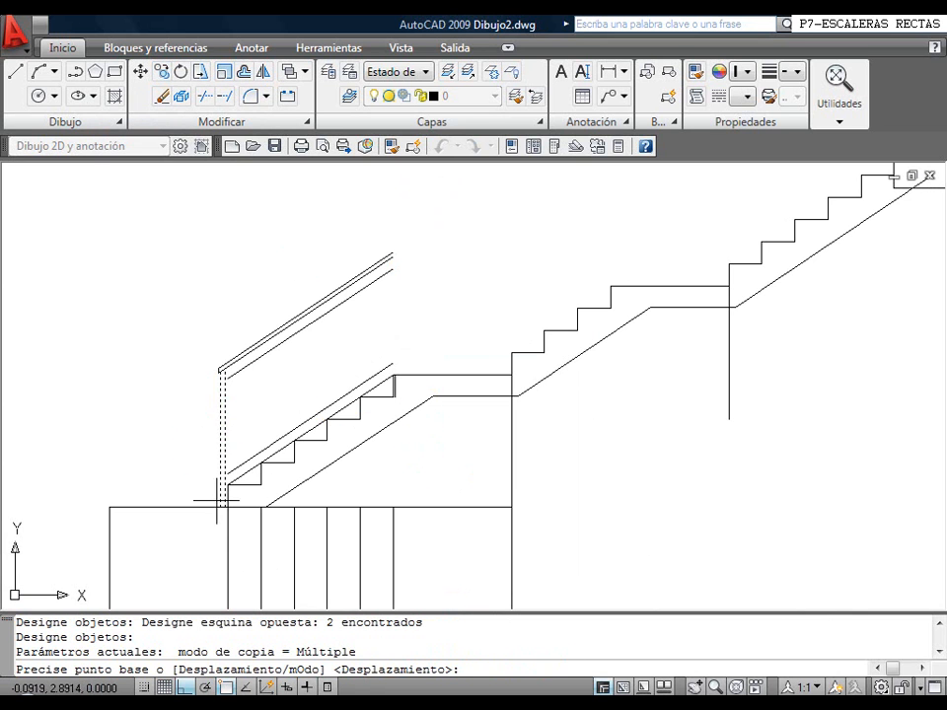
pyautogui.click(220, 508)
pyautogui.click(398, 376)
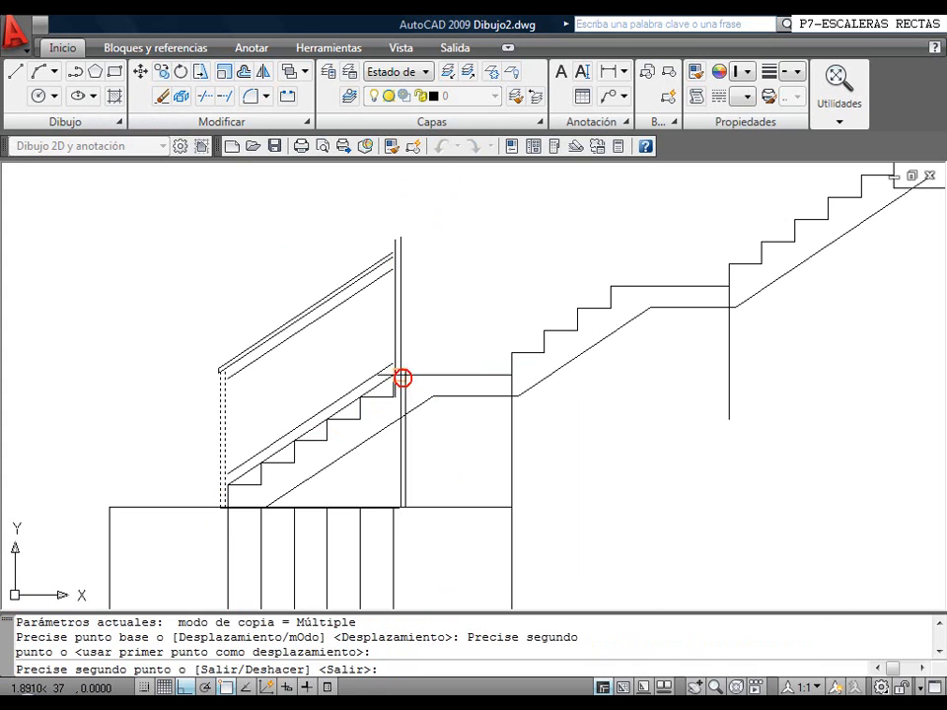
pyautogui.click(218, 375)
pyautogui.rightClick(207, 378)
pyautogui.click(246, 391)
# Offset the second post's outer vertical line 0.02 away from the flight
pyautogui.scroll(3, 364, 329)
pyautogui.moveTo(364, 329); pyautogui.dragTo(268, 447, button='middle')
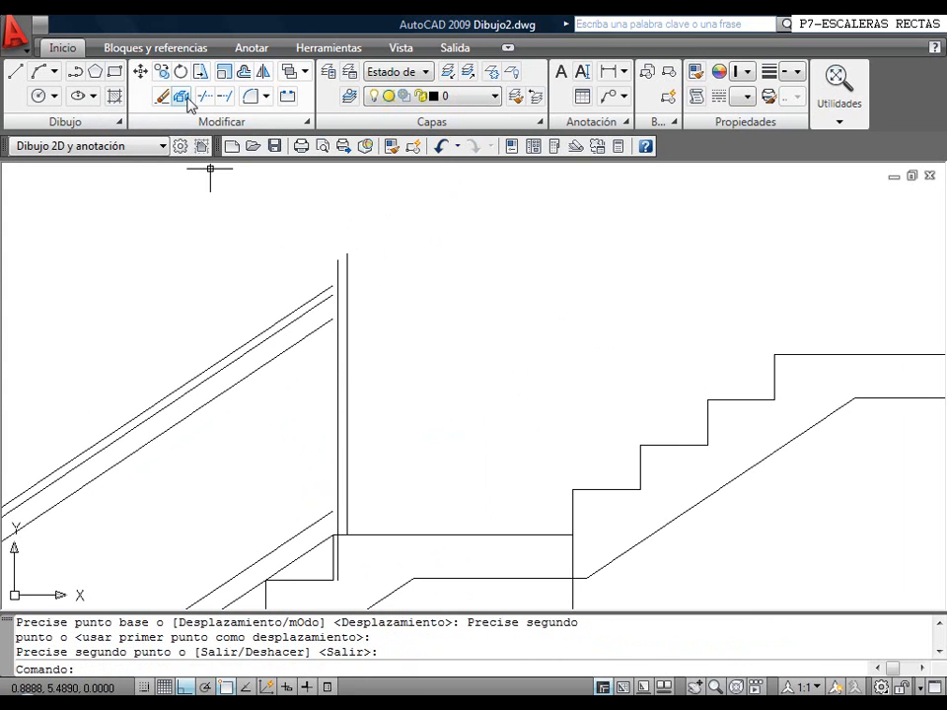
pyautogui.click(243, 73)
pyautogui.rightClick(255, 242)
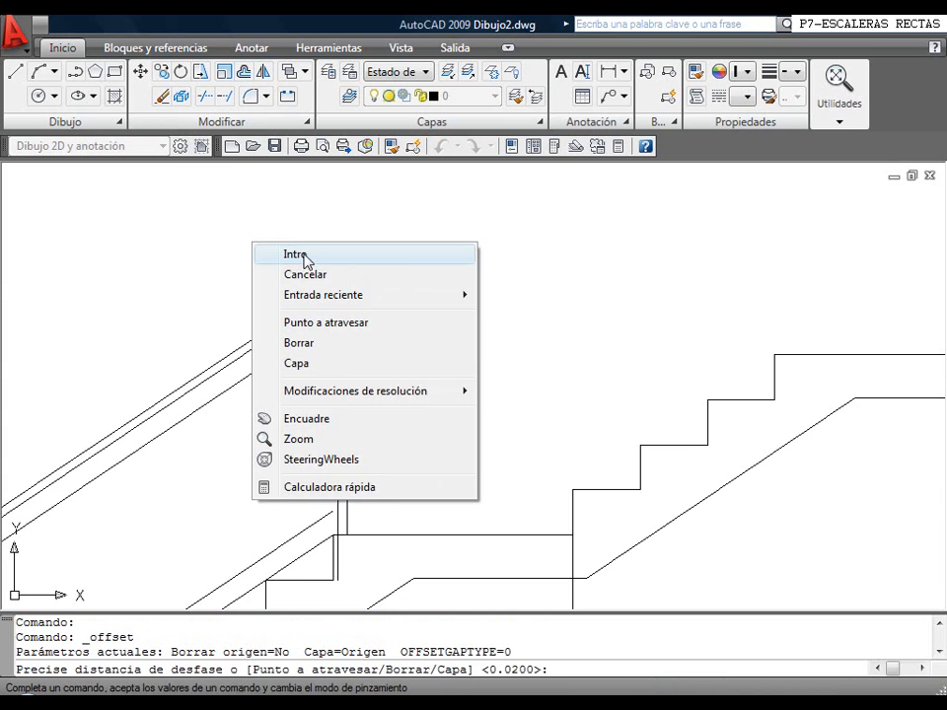
pyautogui.click(287, 255)
pyautogui.click(340, 303)
pyautogui.click(376, 291)
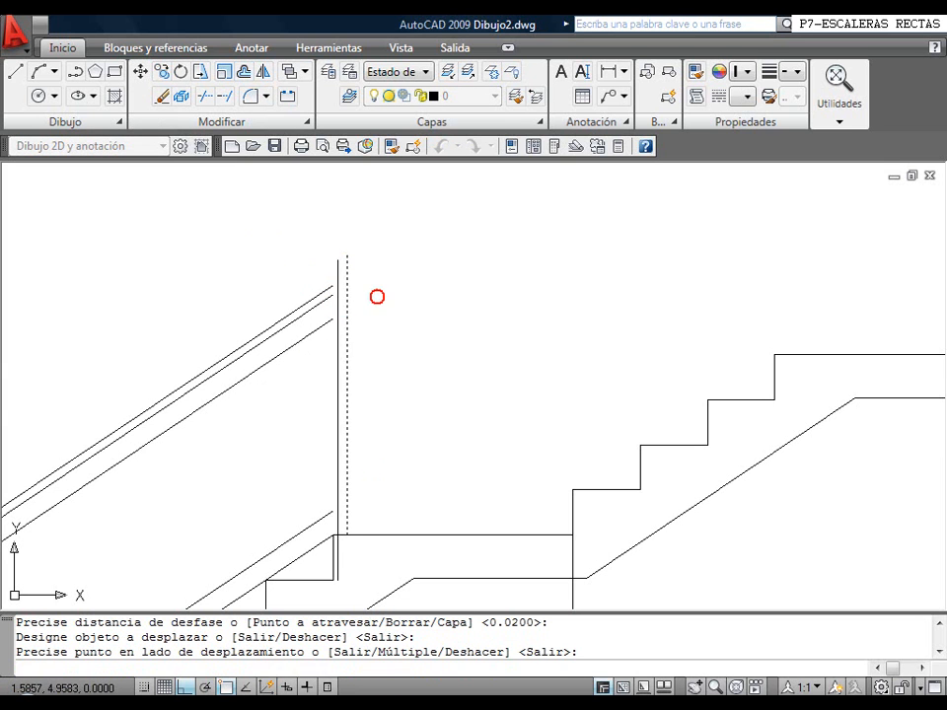
# Close the handrail's upper end by filleting the new vertical line with both handrail lines at zero radius
pyautogui.click(251, 95)
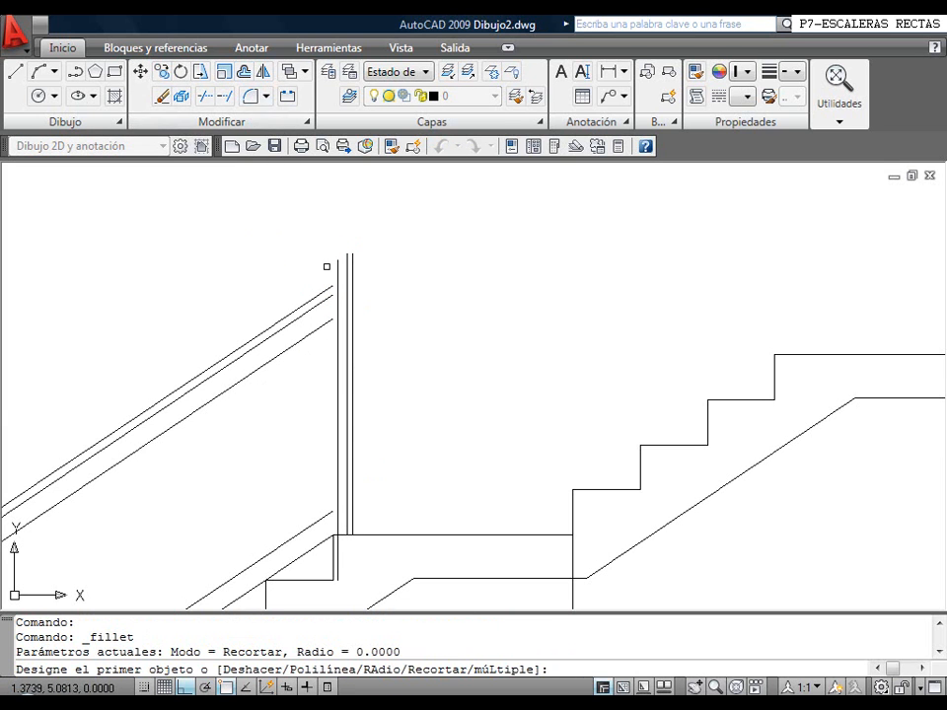
pyautogui.click(334, 288)
pyautogui.click(335, 292)
pyautogui.rightClick(297, 282)
pyautogui.click(331, 293)
pyautogui.scroll(3, 341, 325)
pyautogui.click(305, 249)
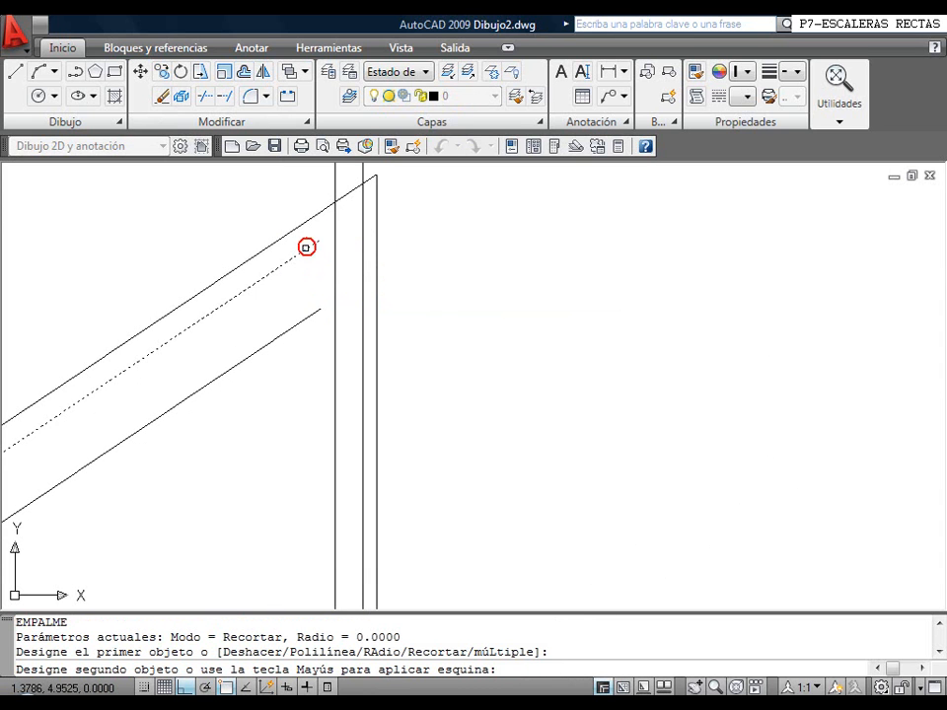
pyautogui.click(376, 186)
# Trim the second post's two vertical lines back to the underside of the handrail
pyautogui.scroll(-2, 309, 257)
pyautogui.moveTo(309, 260); pyautogui.dragTo(306, 345, button='middle')
pyautogui.click(205, 95)
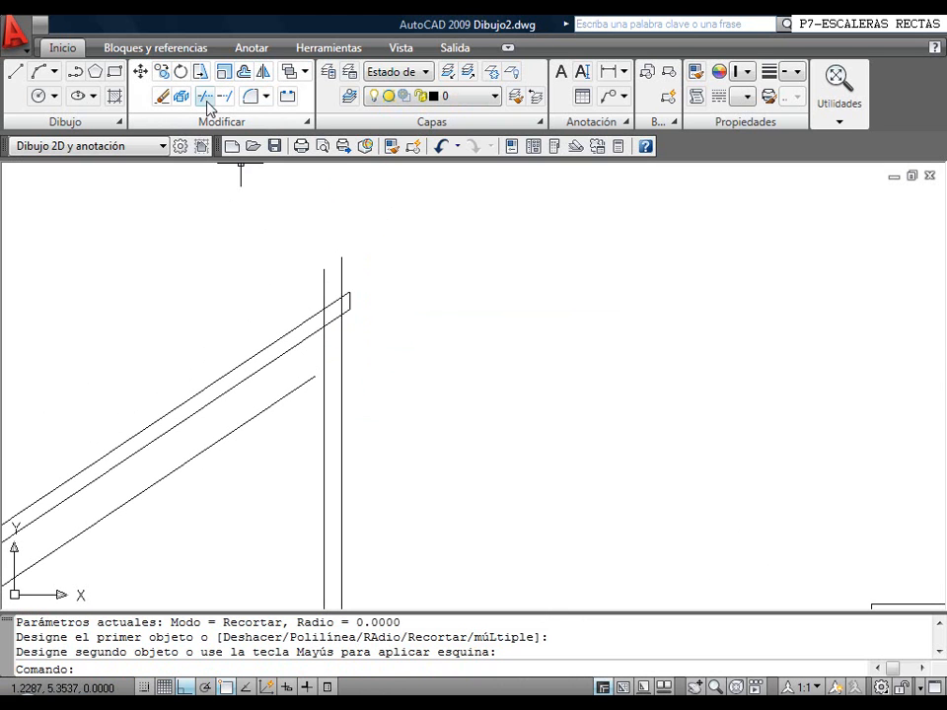
pyautogui.click(309, 332)
pyautogui.press('Return')
pyautogui.click(345, 268)
pyautogui.click(304, 248)
pyautogui.scroll(-4, 265, 298)
pyautogui.moveTo(257, 372); pyautogui.dragTo(380, 309, button='middle')
pyautogui.rightClick(269, 344)
pyautogui.click(308, 357)
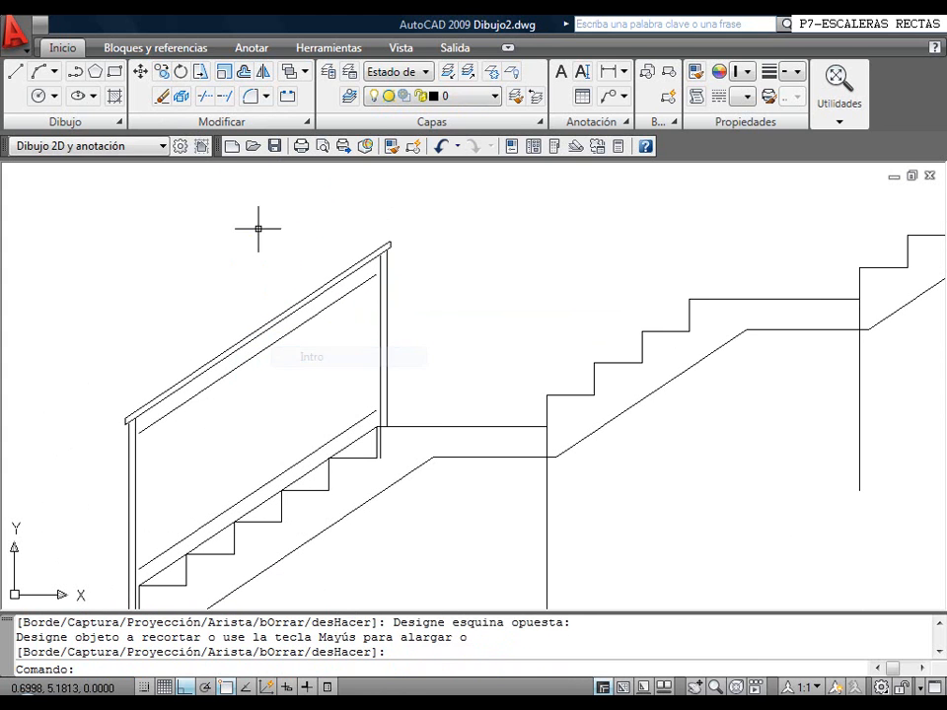
# Erase the sloping line touching the step edges and the auxiliary offset of the top riser
pyautogui.click(162, 100)
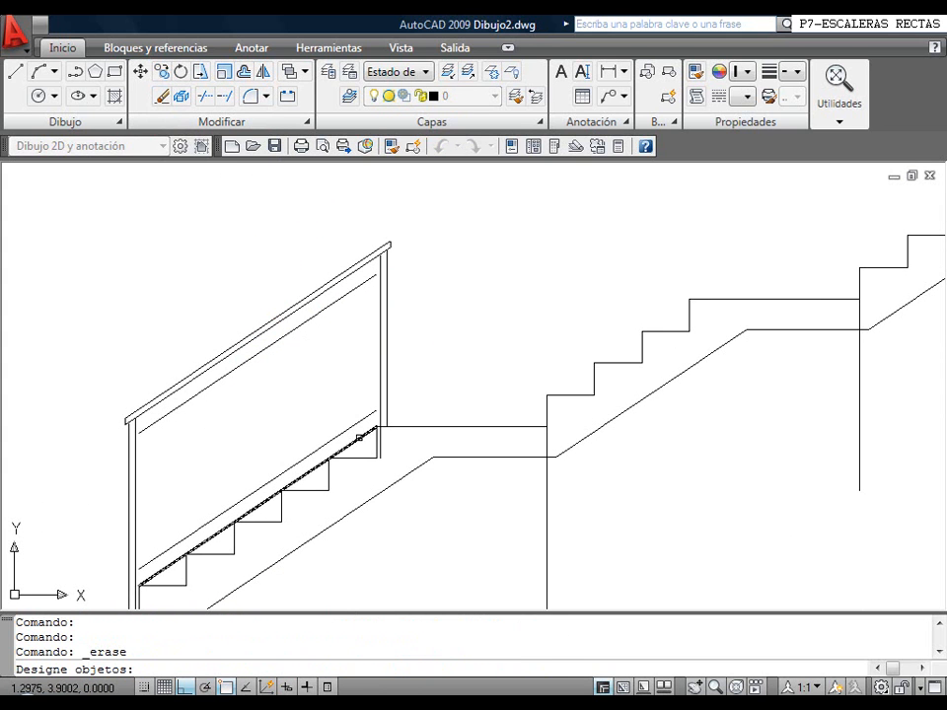
pyautogui.click(380, 447)
pyautogui.click(395, 446)
pyautogui.press('Return')
# Copy the two sloping rail lines between the posts 0.01 upward and 0.01 downward
pyautogui.moveTo(368, 518)
pyautogui.mouseDown(button='middle')
pyautogui.moveTo(444, 490)
pyautogui.moveTo(455, 467)
pyautogui.mouseUp(button='middle')
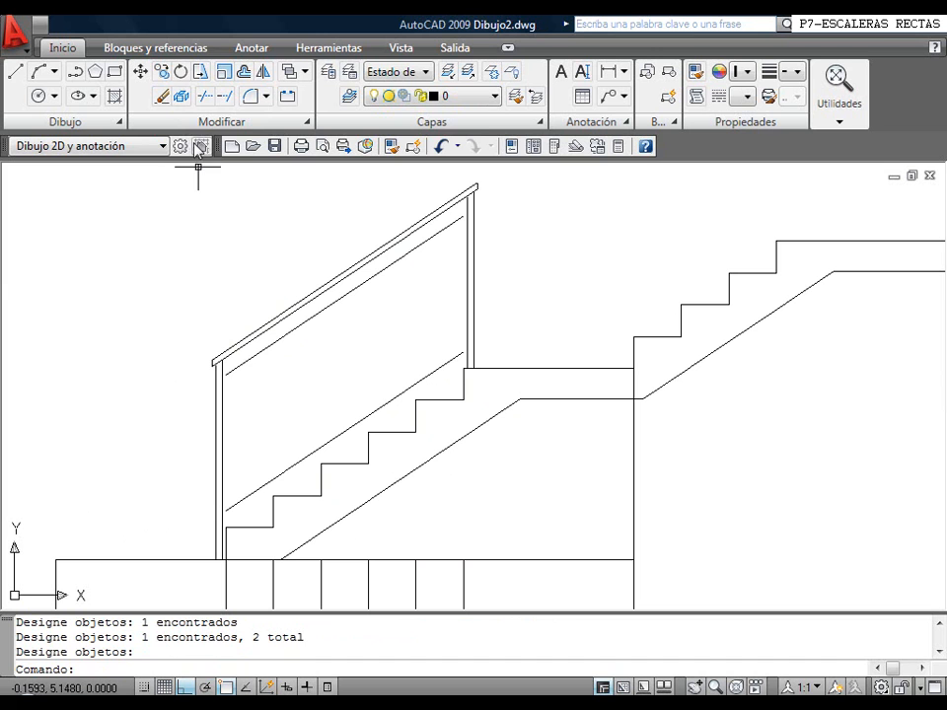
pyautogui.click(161, 71)
pyautogui.click(354, 436)
pyautogui.click(297, 318)
pyautogui.press('Return')
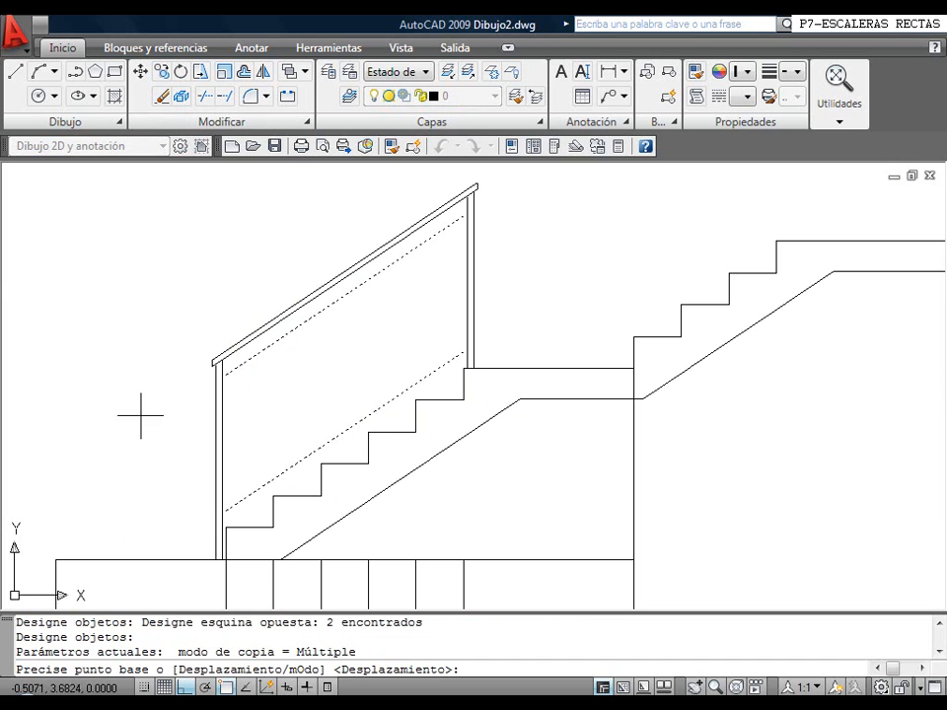
pyautogui.click(189, 402)
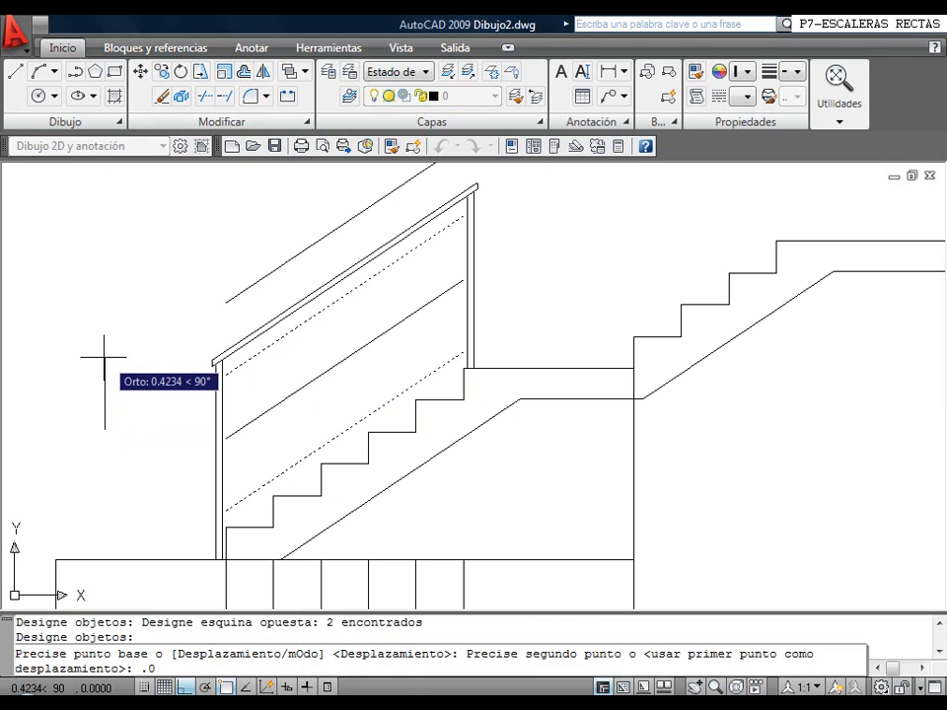
pyautogui.press('Return')
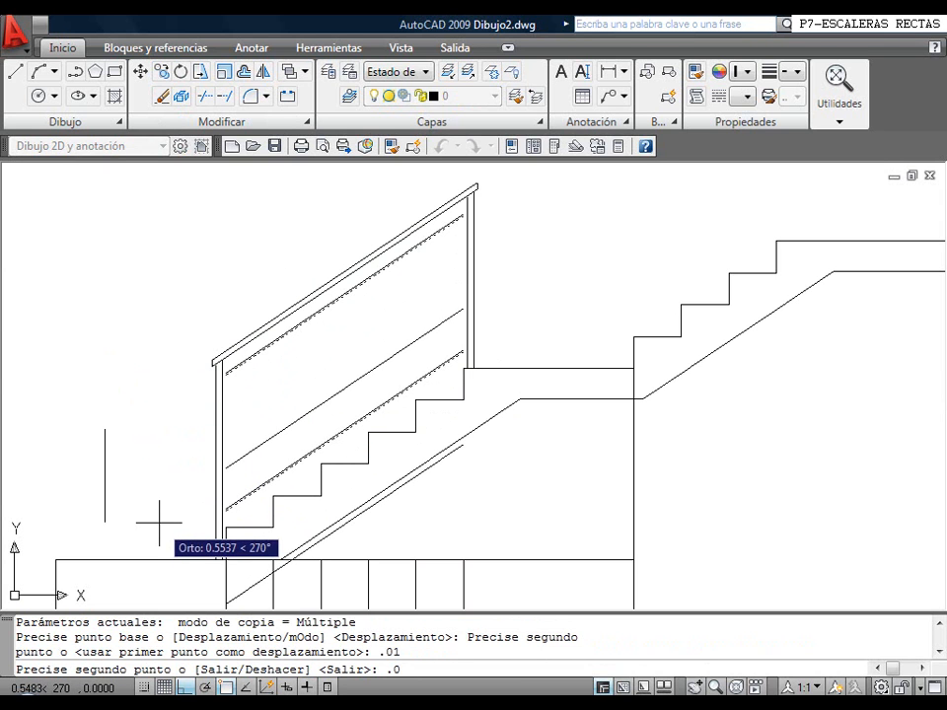
pyautogui.write('.01')
pyautogui.press('Return')
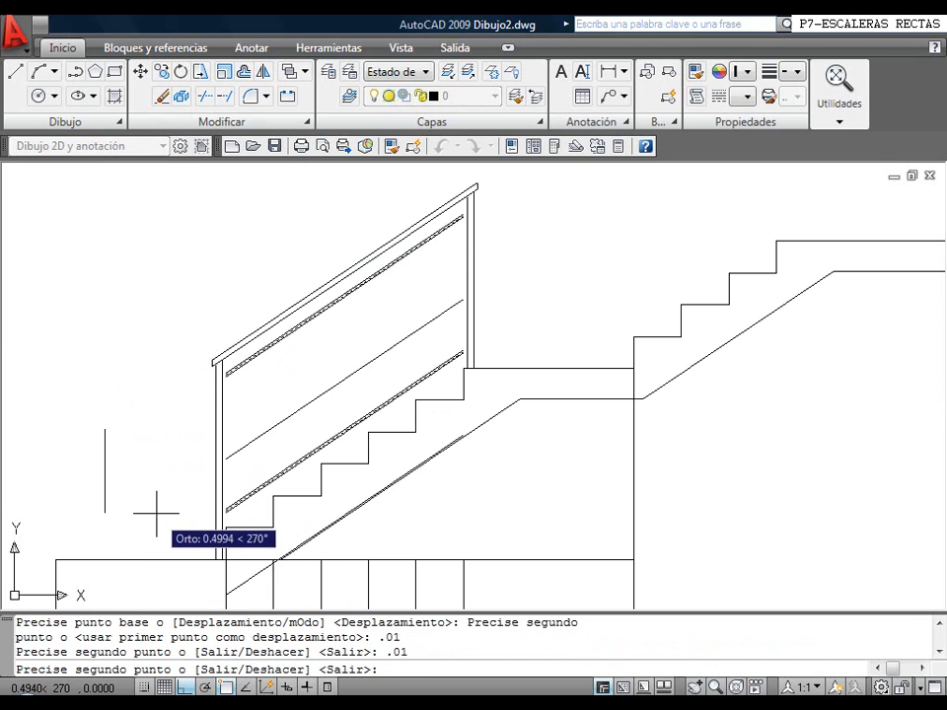
pyautogui.rightClick(155, 495)
pyautogui.click(206, 275)
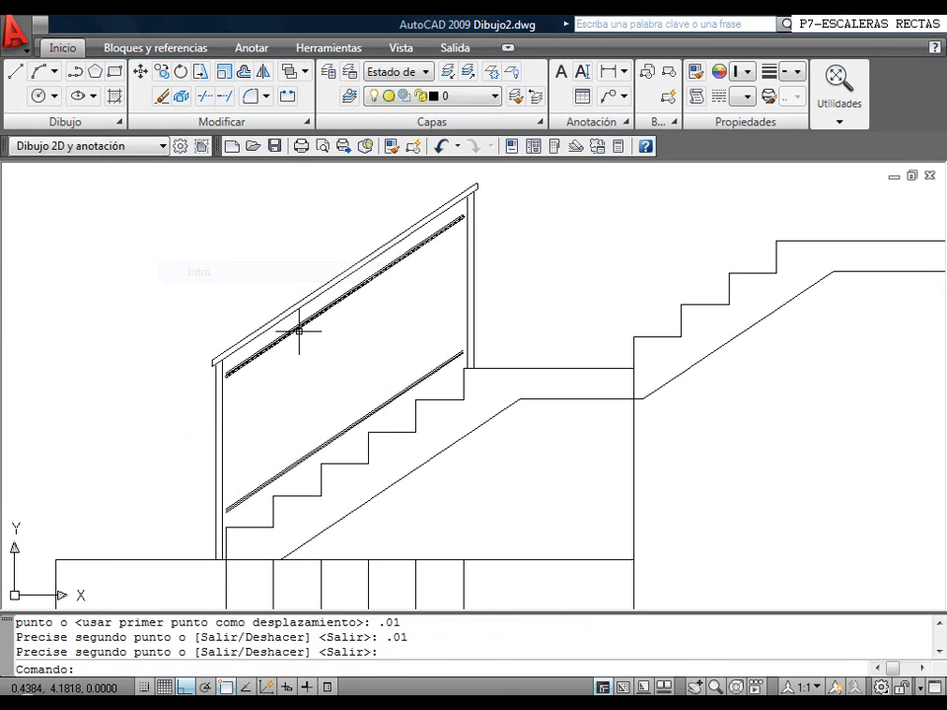
# Extend the outer lines of the upper and lower rails to the inner edges of both posts
pyautogui.scroll(5, 251, 405)
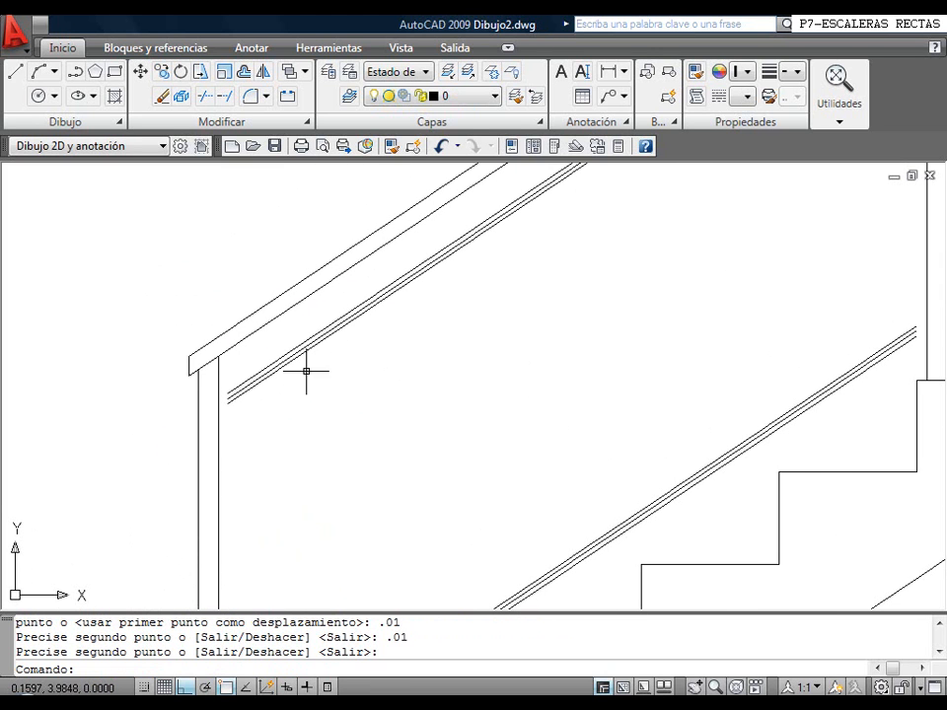
pyautogui.click(224, 99)
pyautogui.press('Return')
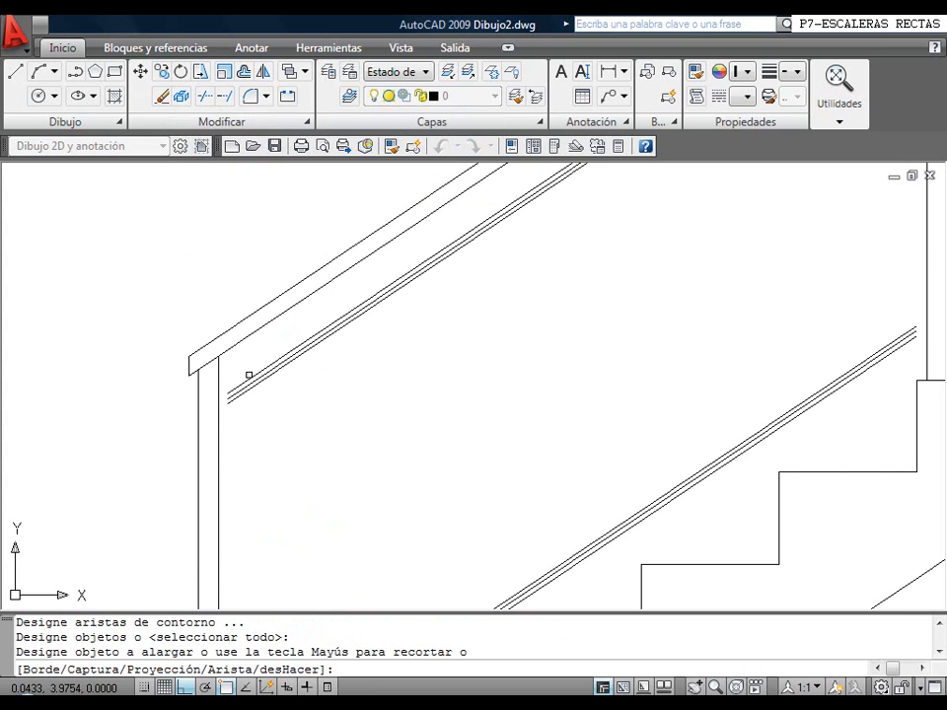
pyautogui.click(249, 376)
pyautogui.moveTo(250, 410)
pyautogui.mouseDown(button='middle')
pyautogui.moveTo(273, 419)
pyautogui.moveTo(281, 210)
pyautogui.mouseUp(button='middle')
pyautogui.click(252, 499)
pyautogui.click(285, 482)
pyautogui.scroll(-2, 433, 338)
pyautogui.moveTo(432, 337); pyautogui.dragTo(144, 588, button='middle')
pyautogui.scroll(3, 405, 486)
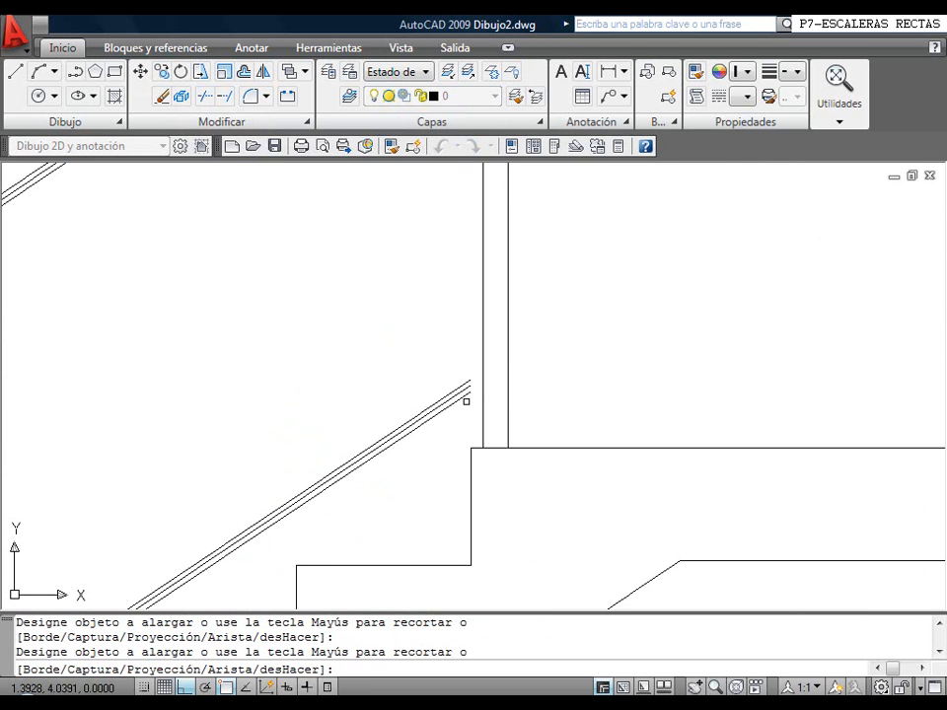
pyautogui.click(460, 388)
pyautogui.click(461, 389)
pyautogui.moveTo(319, 299); pyautogui.dragTo(321, 554, button='middle')
pyautogui.click(459, 227)
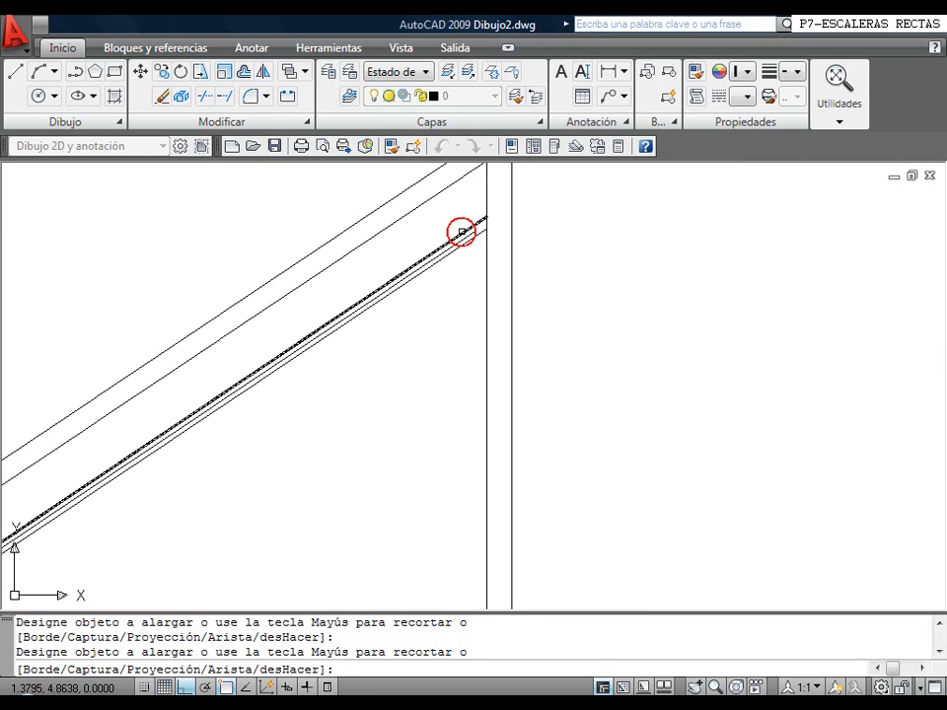
# Trim the inner edges of both posts between the outer lines of the upper and lower rails
pyautogui.click(206, 97)
pyautogui.press('Return')
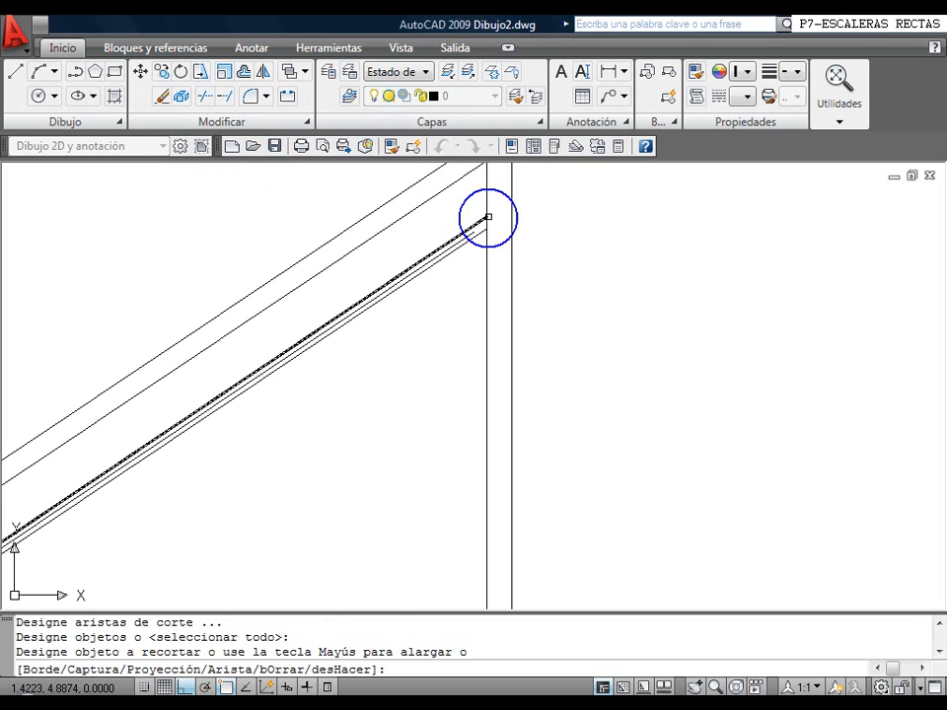
pyautogui.click(486, 222)
pyautogui.scroll(-3, 421, 479)
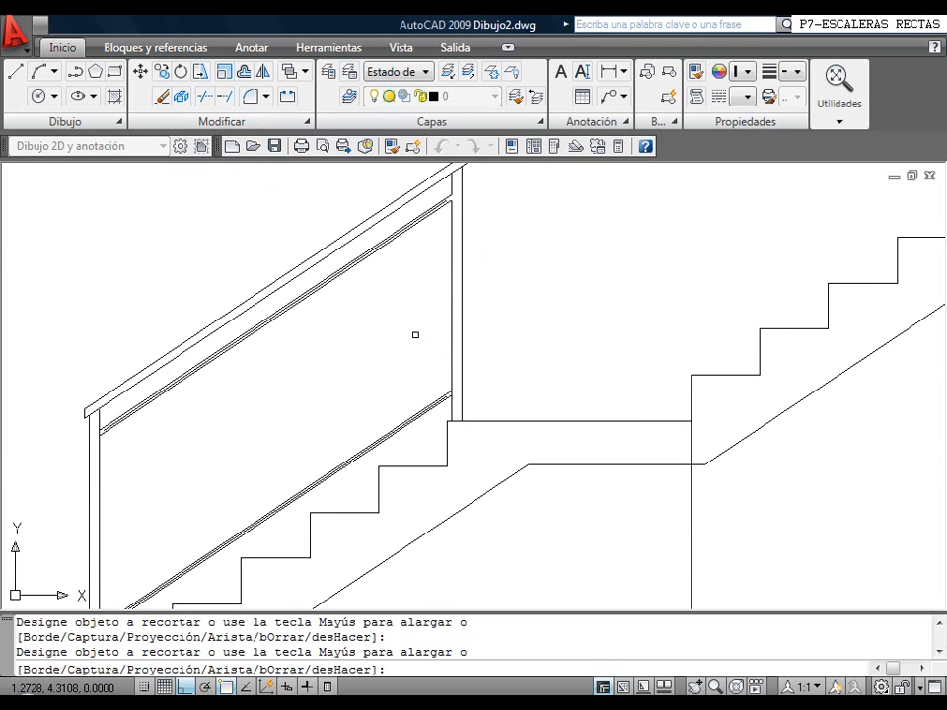
pyautogui.scroll(5, 453, 402)
pyautogui.click(415, 359)
pyautogui.scroll(-3, 198, 410)
pyautogui.moveTo(165, 416)
pyautogui.mouseDown(button='middle')
pyautogui.moveTo(540, 418)
pyautogui.moveTo(538, 406)
pyautogui.mouseUp(button='middle')
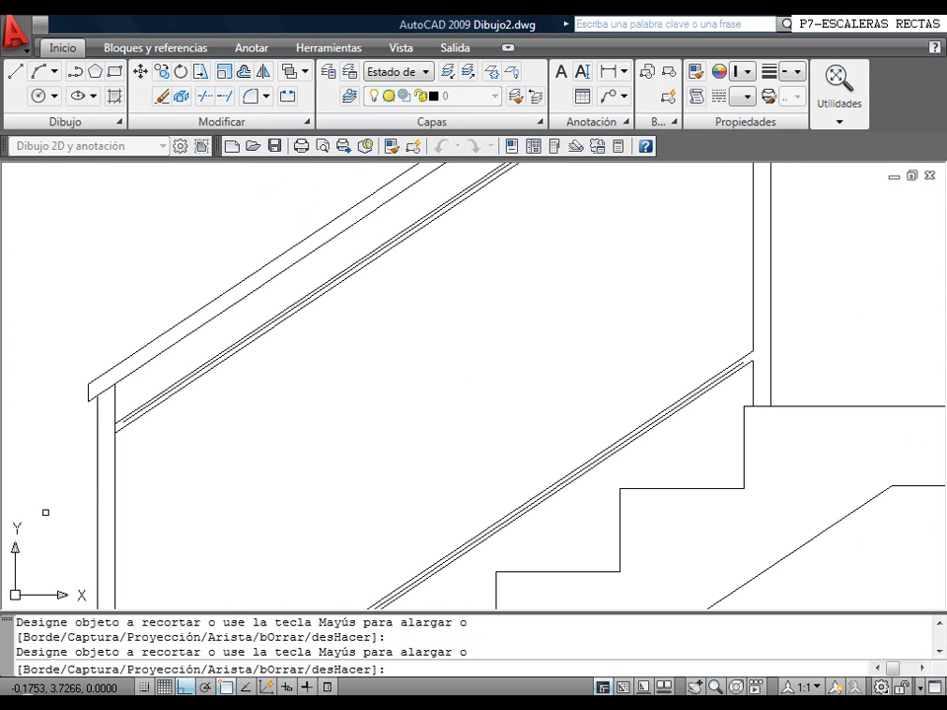
pyautogui.click(114, 427)
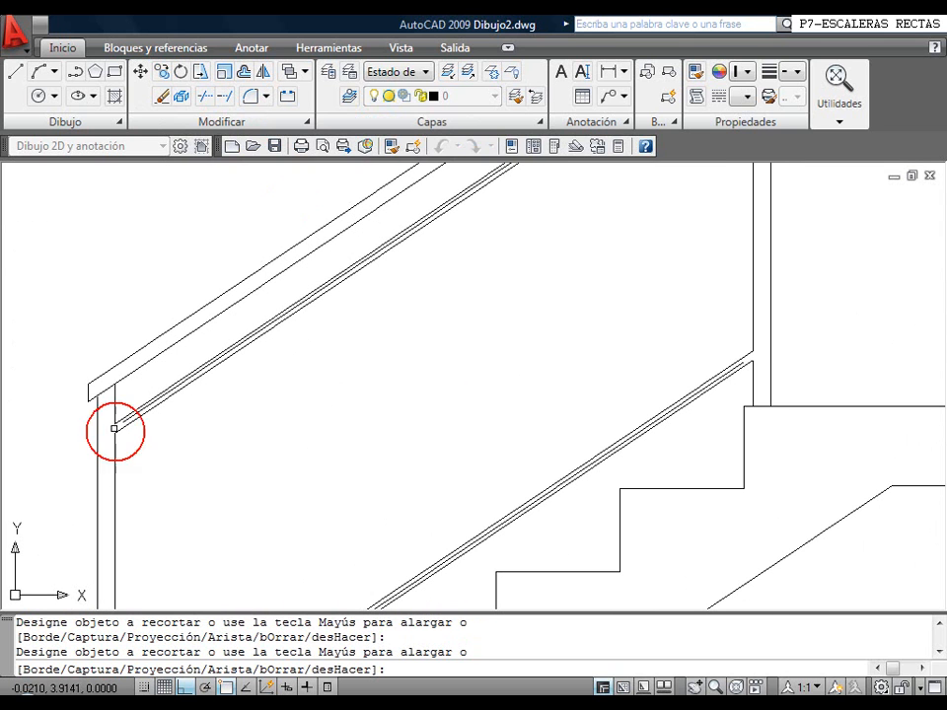
pyautogui.moveTo(187, 488); pyautogui.dragTo(355, 270, button='middle')
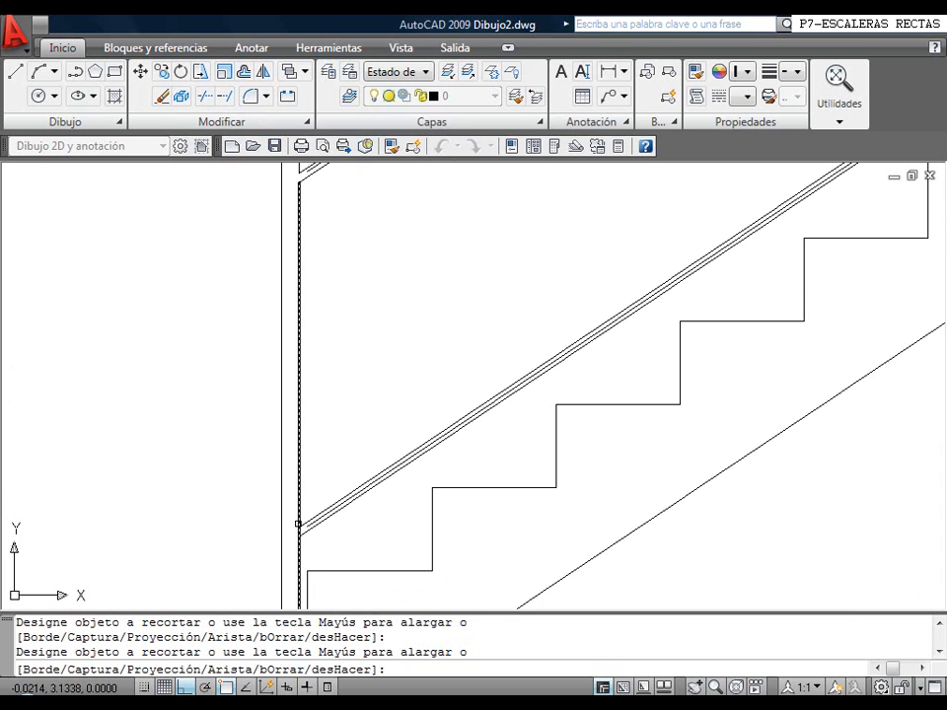
pyautogui.rightClick(368, 432)
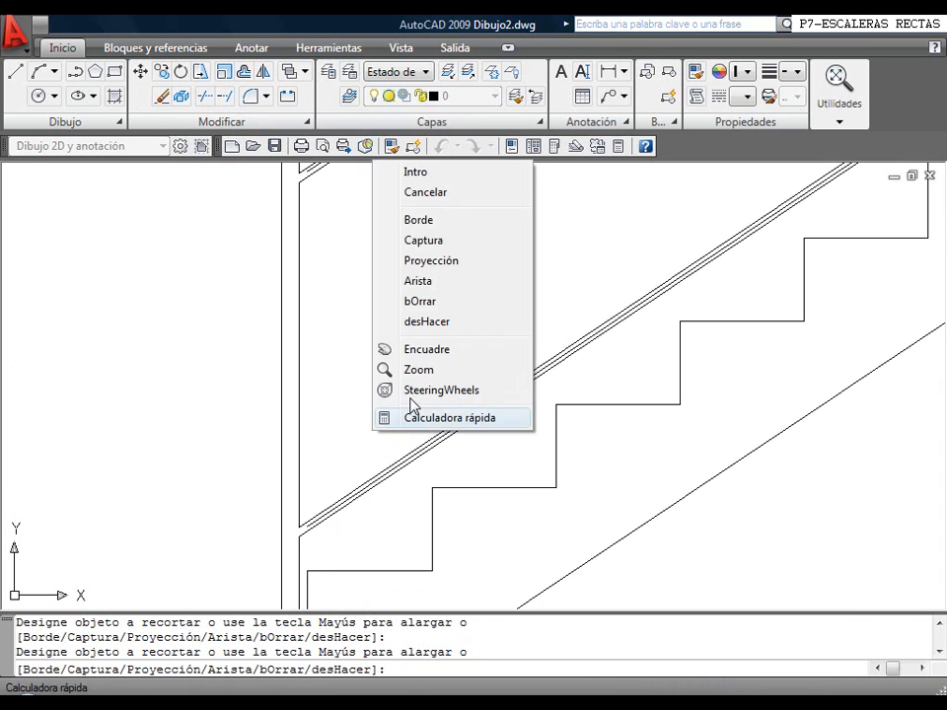
pyautogui.click(392, 177)
# Divide the first tread of the flight into 3 segments with point marks
pyautogui.scroll(-4, 411, 349)
pyautogui.moveTo(412, 349)
pyautogui.mouseDown(button='middle')
pyautogui.moveTo(316, 416)
pyautogui.moveTo(307, 444)
pyautogui.mouseUp(button='middle')
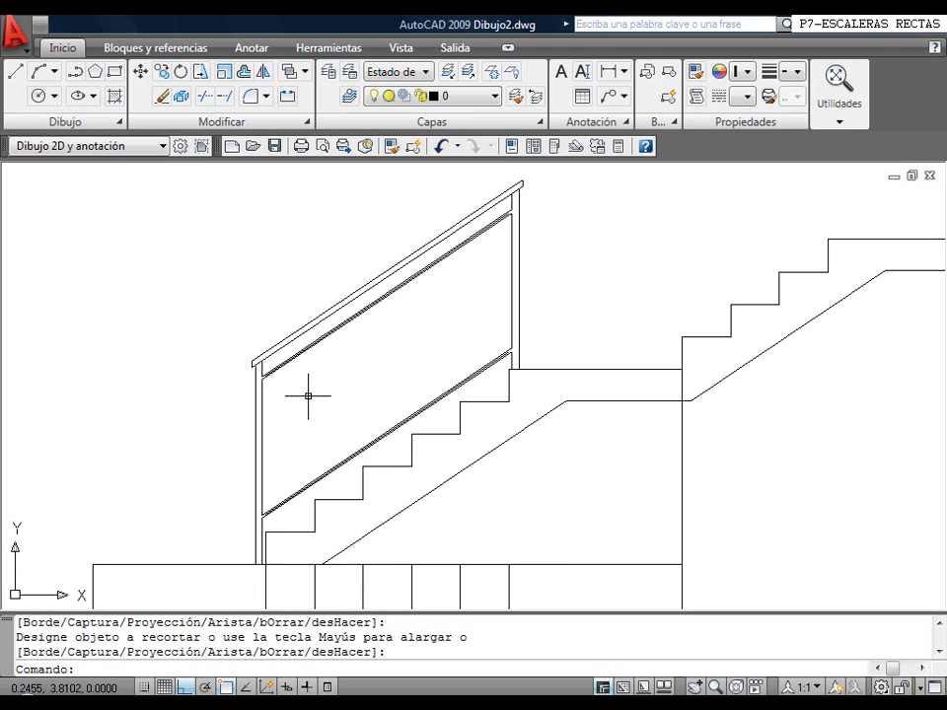
pyautogui.click(75, 123)
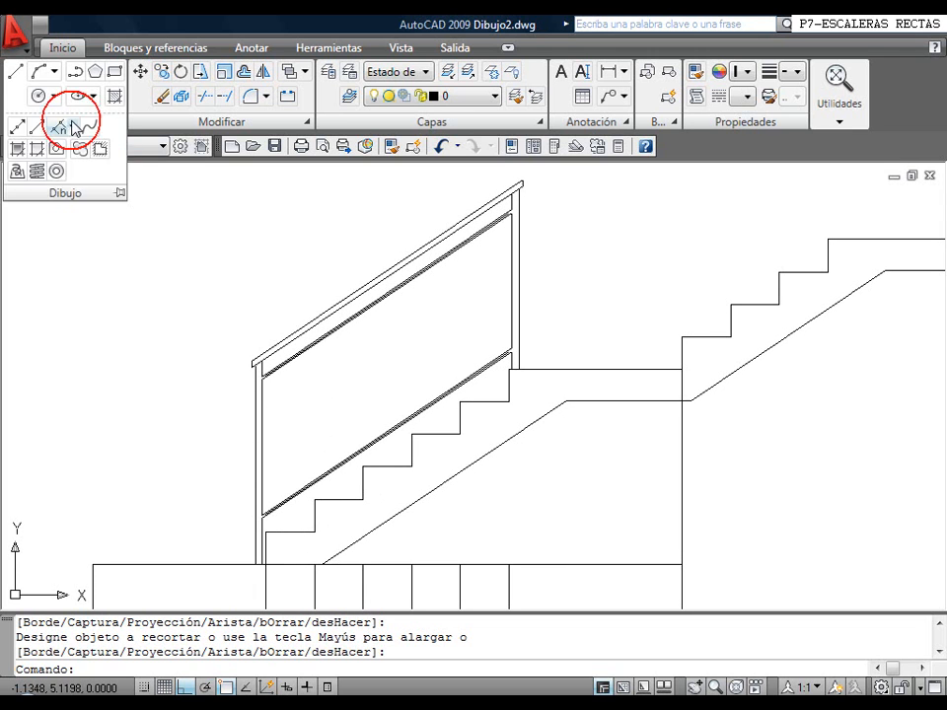
pyautogui.click(59, 126)
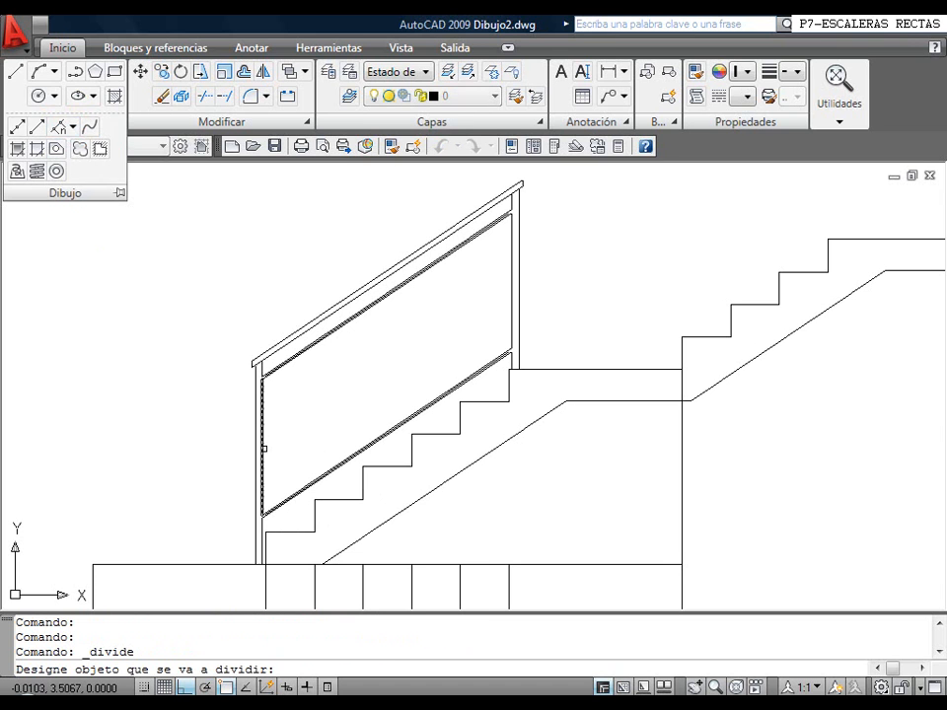
pyautogui.click(292, 531)
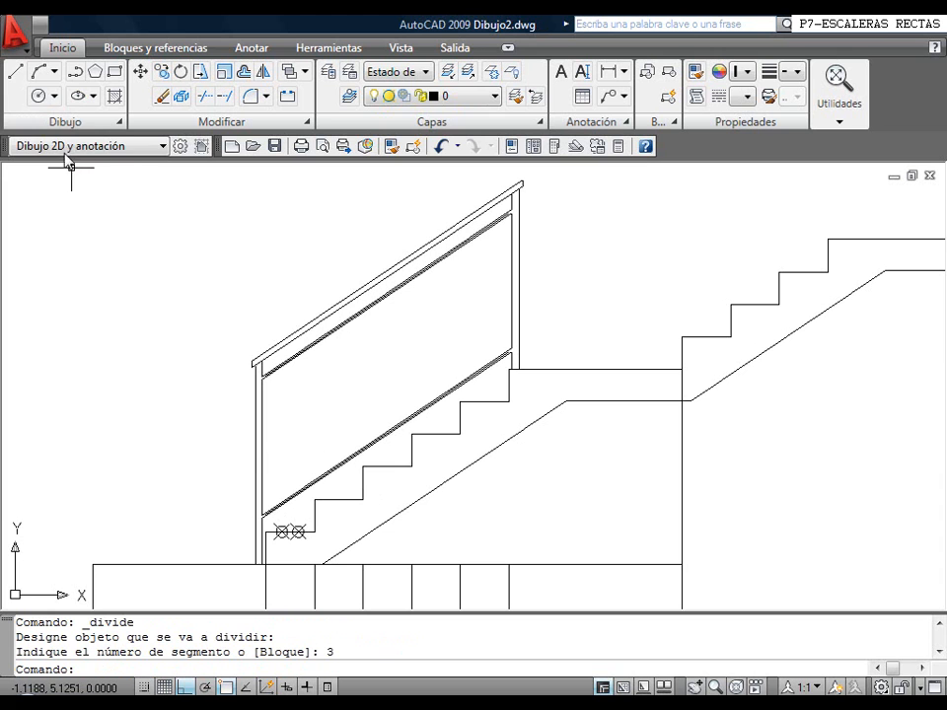
# Draw a vertical line from the first division point on the first tread up past the handrail
pyautogui.click(15, 71)
pyautogui.keyDown('shift'); pyautogui.rightClick(201, 472); pyautogui.keyUp('shift')
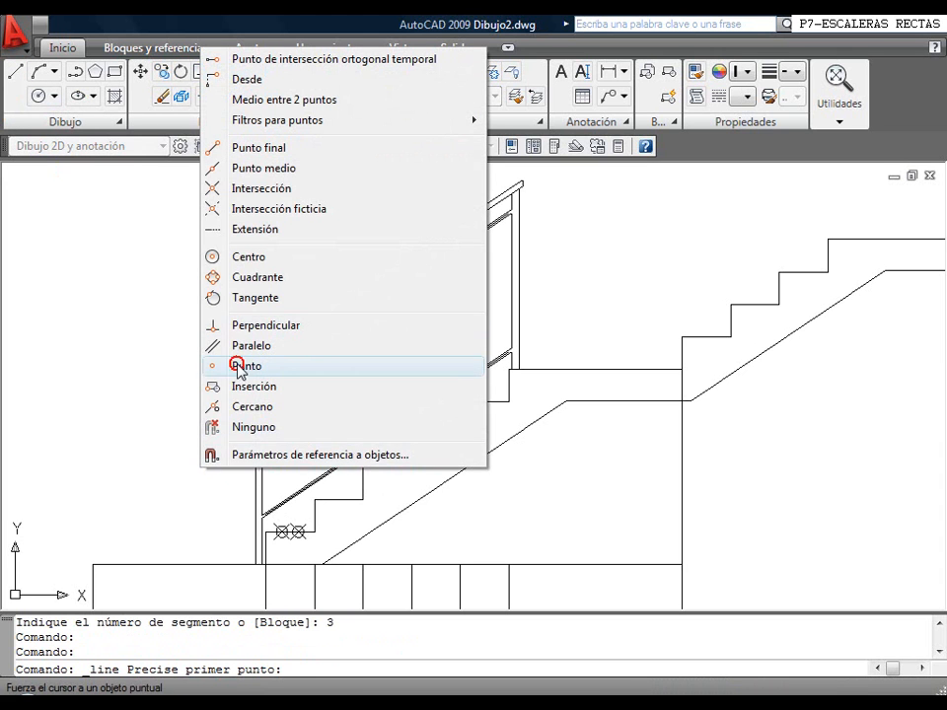
pyautogui.click(242, 366)
pyautogui.click(282, 532)
pyautogui.click(272, 276)
pyautogui.rightClick(174, 262)
pyautogui.click(187, 276)
# Draw a second vertical line from the other division point on the first tread up past the handrail
pyautogui.rightClick(157, 284)
pyautogui.click(176, 296)
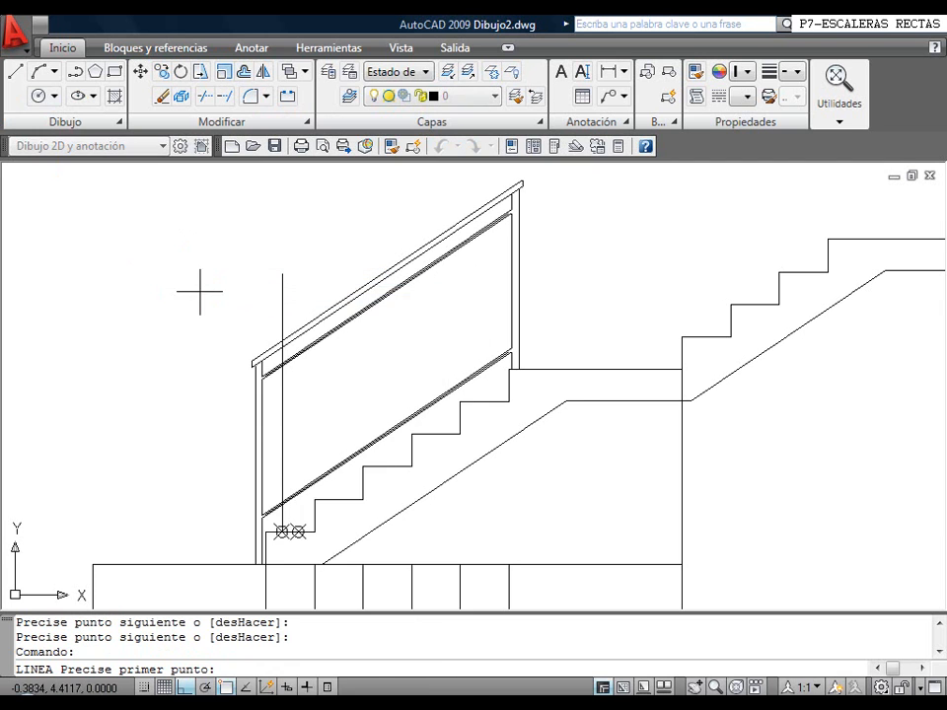
pyautogui.keyDown('shift'); pyautogui.rightClick(192, 279); pyautogui.keyUp('shift')
pyautogui.click(248, 596)
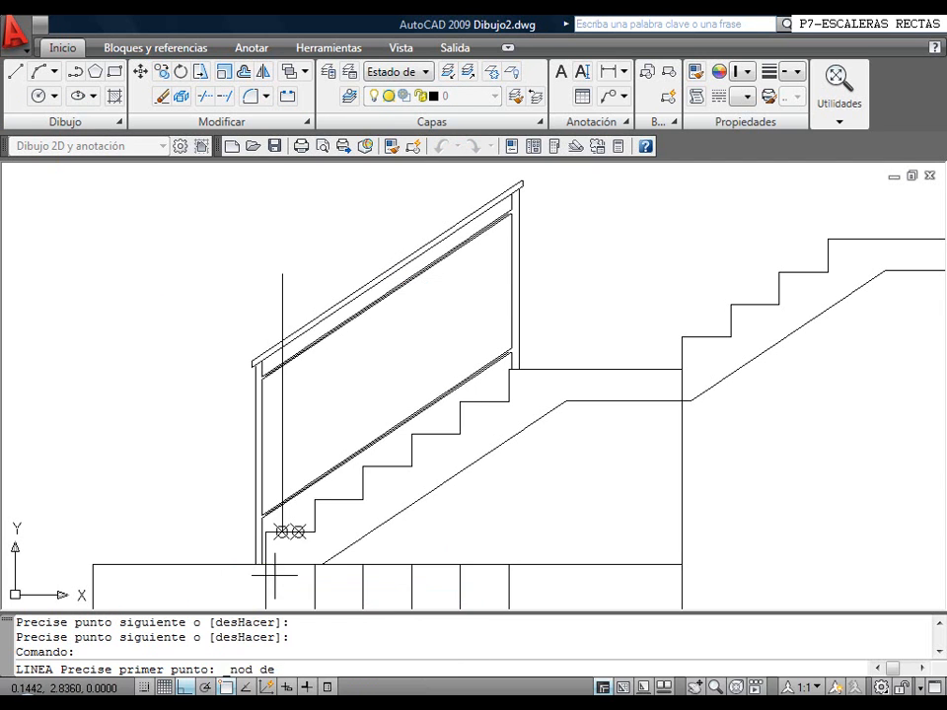
pyautogui.click(297, 532)
pyautogui.click(321, 267)
pyautogui.rightClick(316, 247)
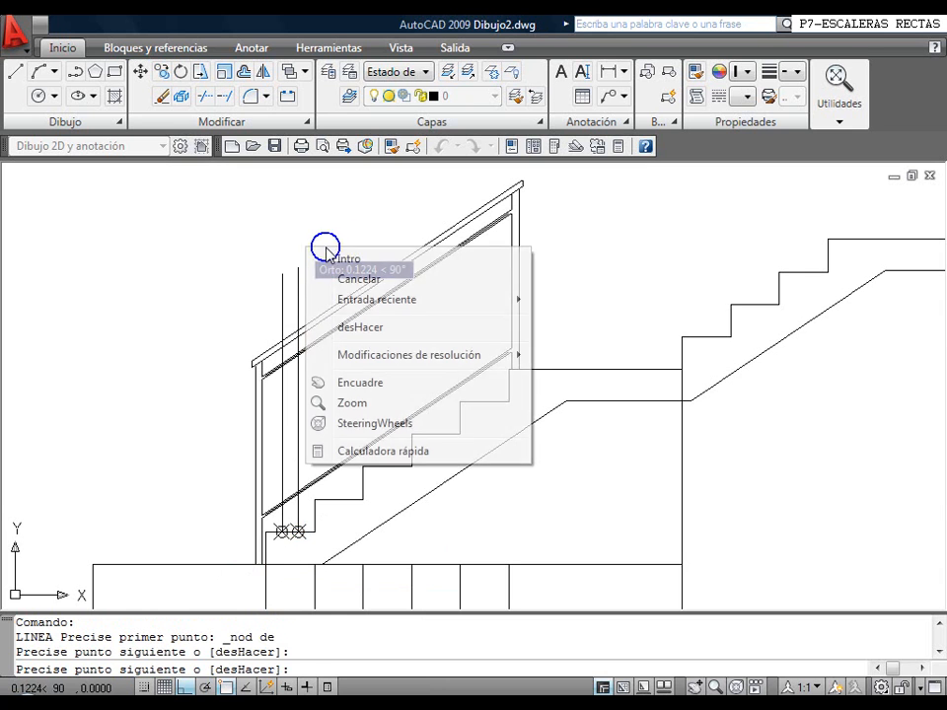
pyautogui.click(339, 257)
# Trim both vertical baluster lines below the lower rail, with the centre lines of both rails as cutting edges
pyautogui.click(204, 96)
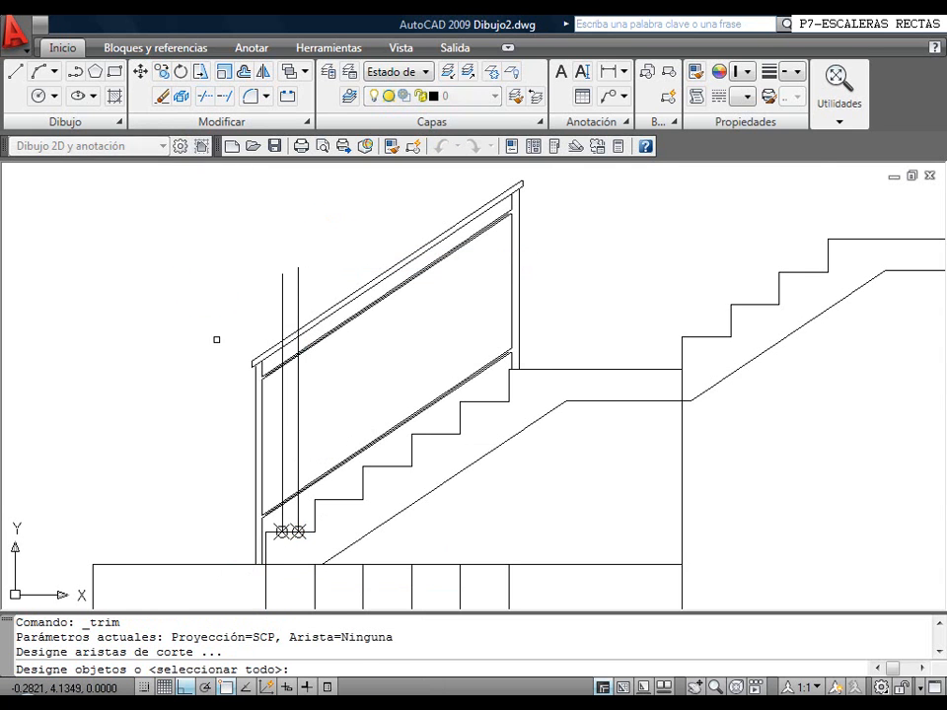
pyautogui.scroll(7, 222, 331)
pyautogui.click(466, 390)
pyautogui.scroll(-4, 445, 441)
pyautogui.scroll(-3, 313, 268)
pyautogui.scroll(5, 346, 423)
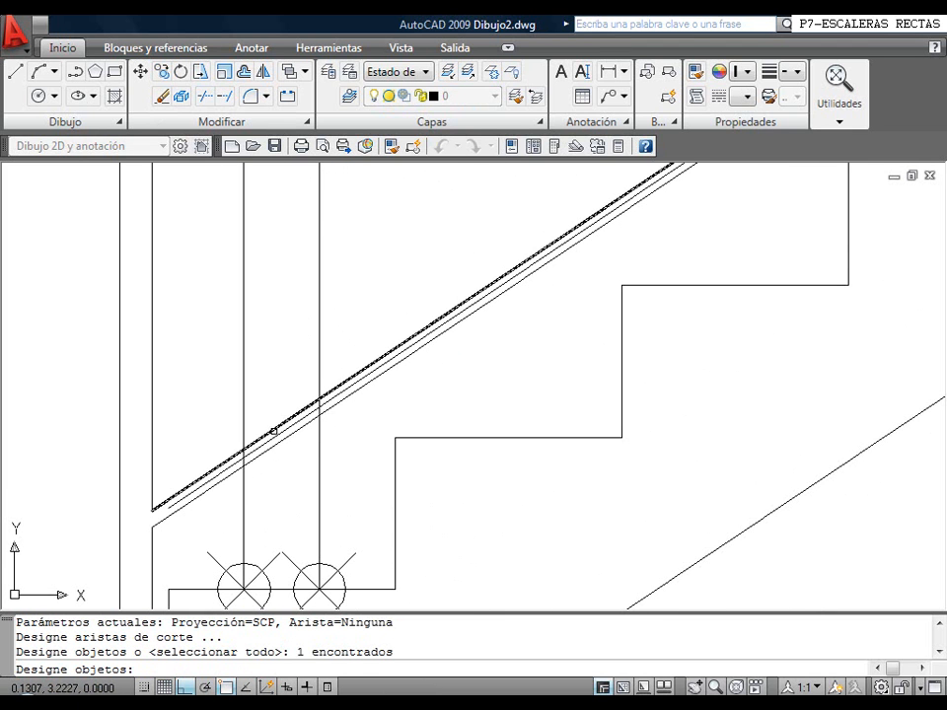
pyautogui.click(275, 433)
pyautogui.press('Return')
pyautogui.click(323, 508)
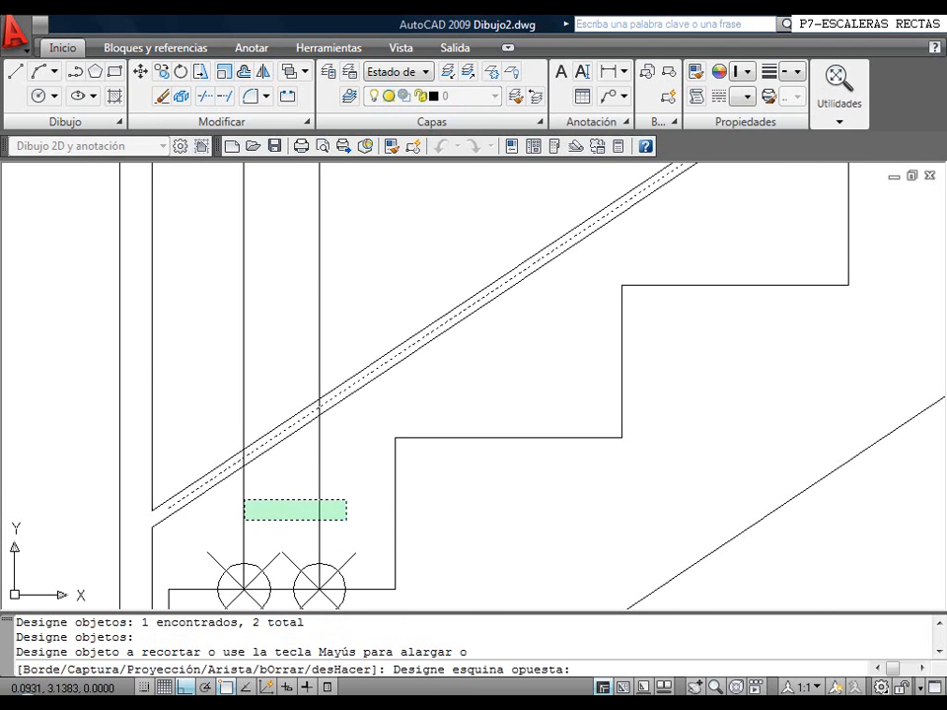
pyautogui.click(240, 474)
# Trim the parts of both baluster lines that extend above the upper rail's centre line
pyautogui.scroll(-5, 291, 296)
pyautogui.scroll(3, 290, 277)
pyautogui.click(331, 265)
pyautogui.click(238, 232)
pyautogui.rightClick(356, 386)
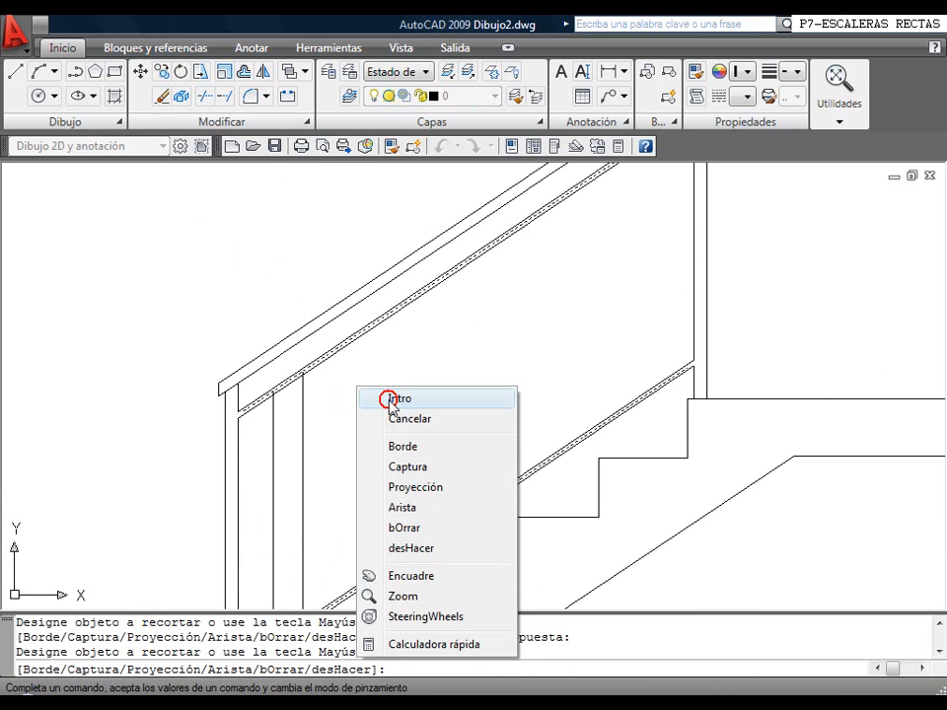
pyautogui.click(384, 394)
# Switch the workspace to Modelado 3D and close the tool palettes
pyautogui.scroll(-2, 338, 413)
pyautogui.moveTo(338, 412)
pyautogui.mouseDown(button='middle')
pyautogui.moveTo(326, 426)
pyautogui.moveTo(280, 383)
pyautogui.mouseUp(button='middle')
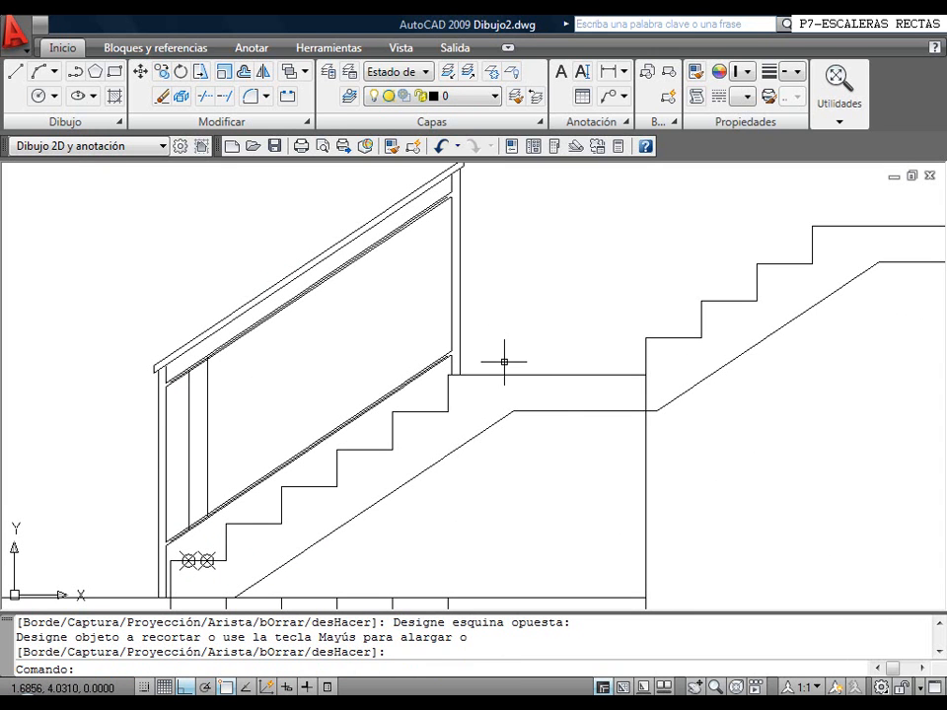
pyautogui.click(160, 147)
pyautogui.click(89, 182)
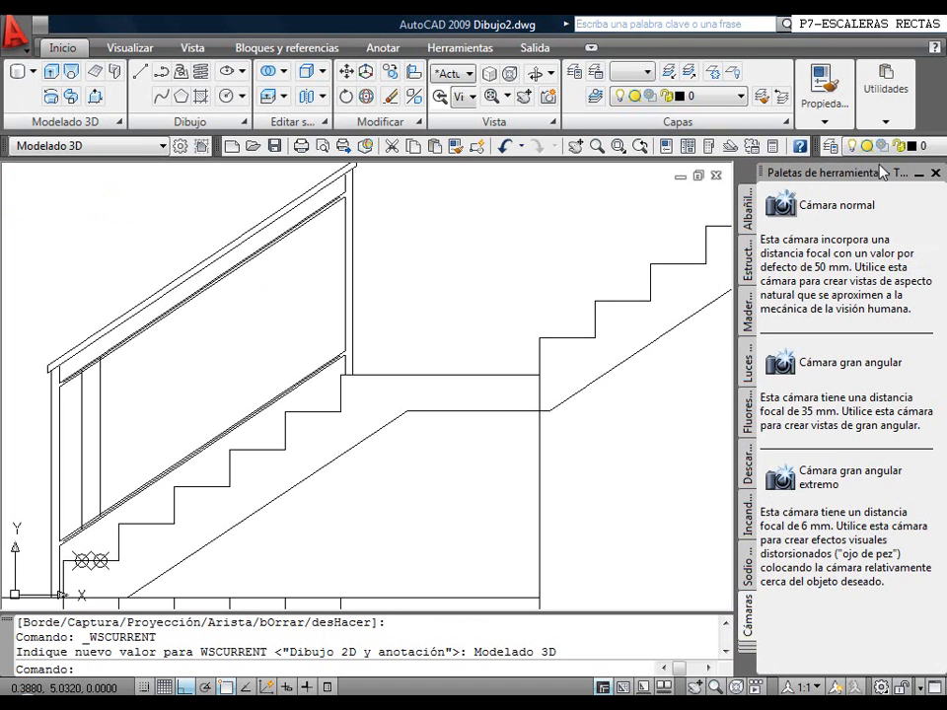
pyautogui.click(921, 170)
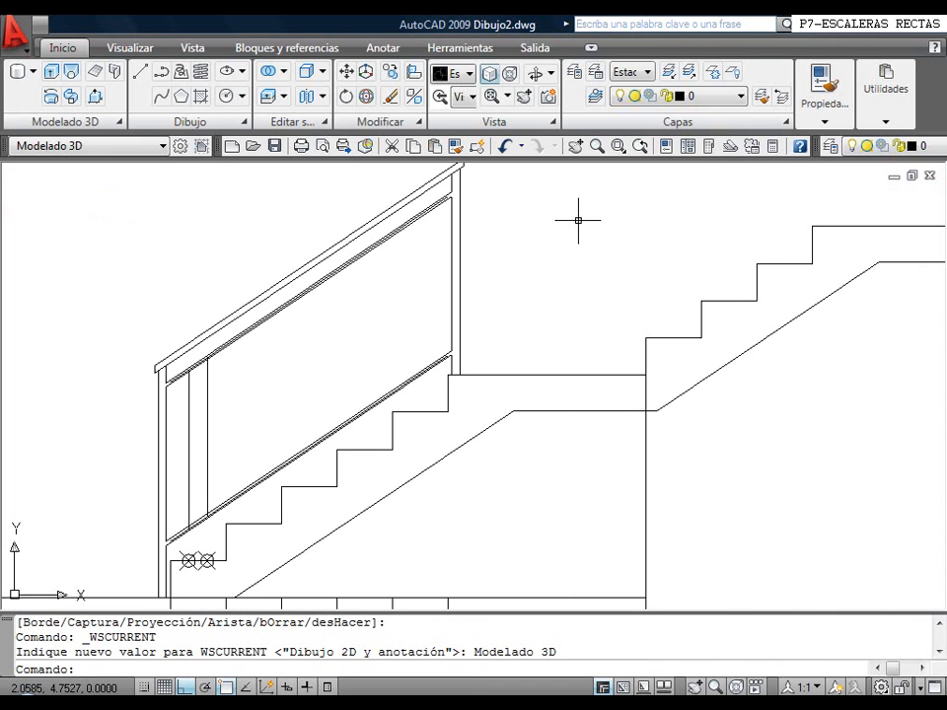
# Create two new layers named 3D-Escalera and 3D-Baranda
pyautogui.click(575, 75)
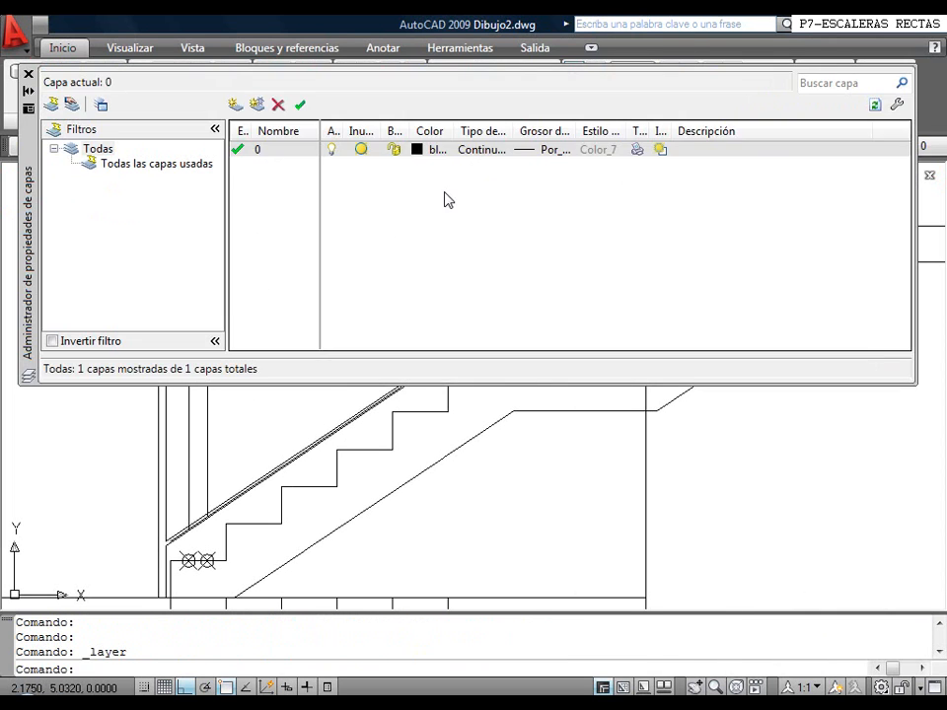
pyautogui.click(235, 105)
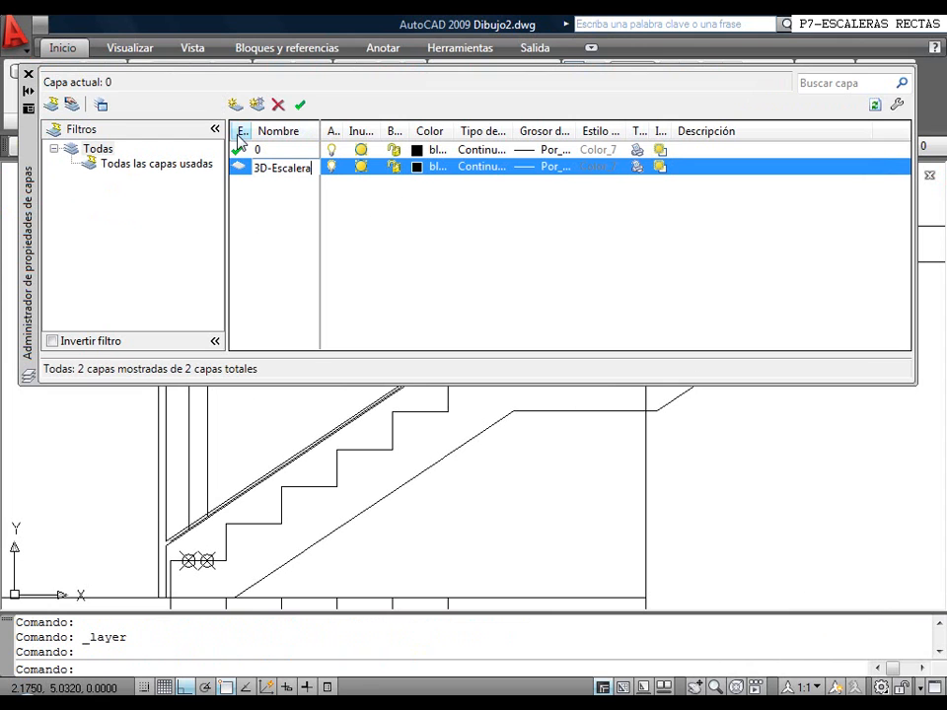
pyautogui.click(237, 104)
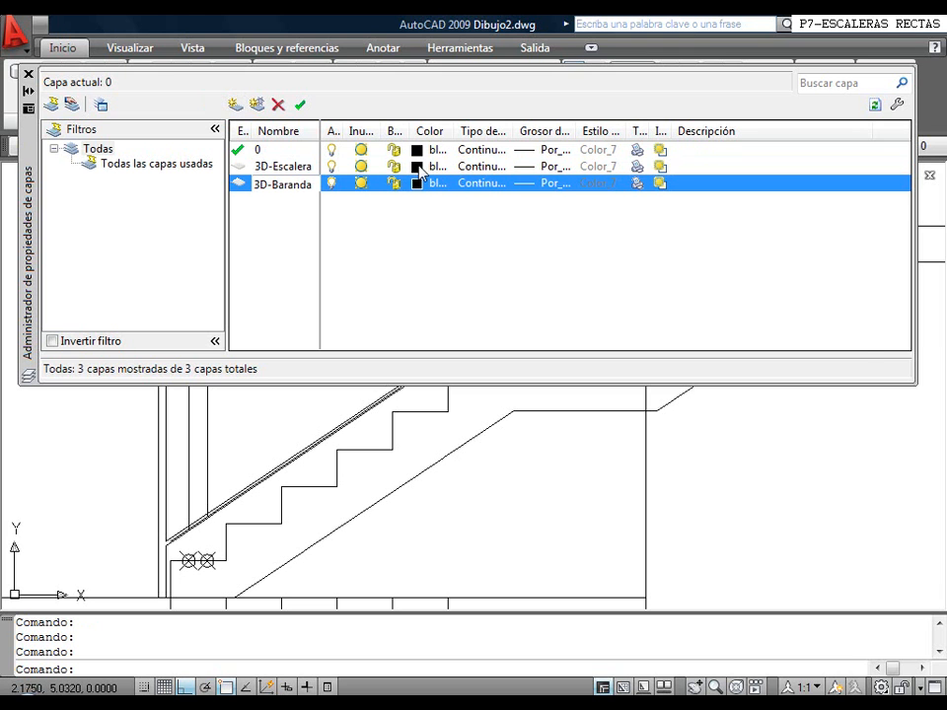
# Set the colour of the 3D-Escalera layer to index 8
pyautogui.click(416, 166)
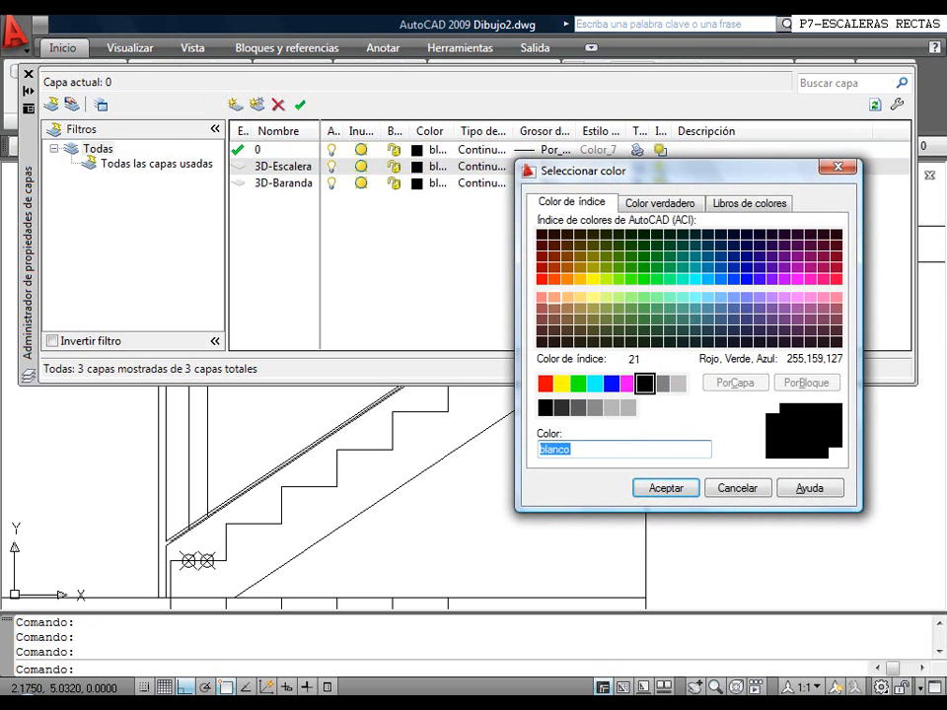
pyautogui.click(666, 380)
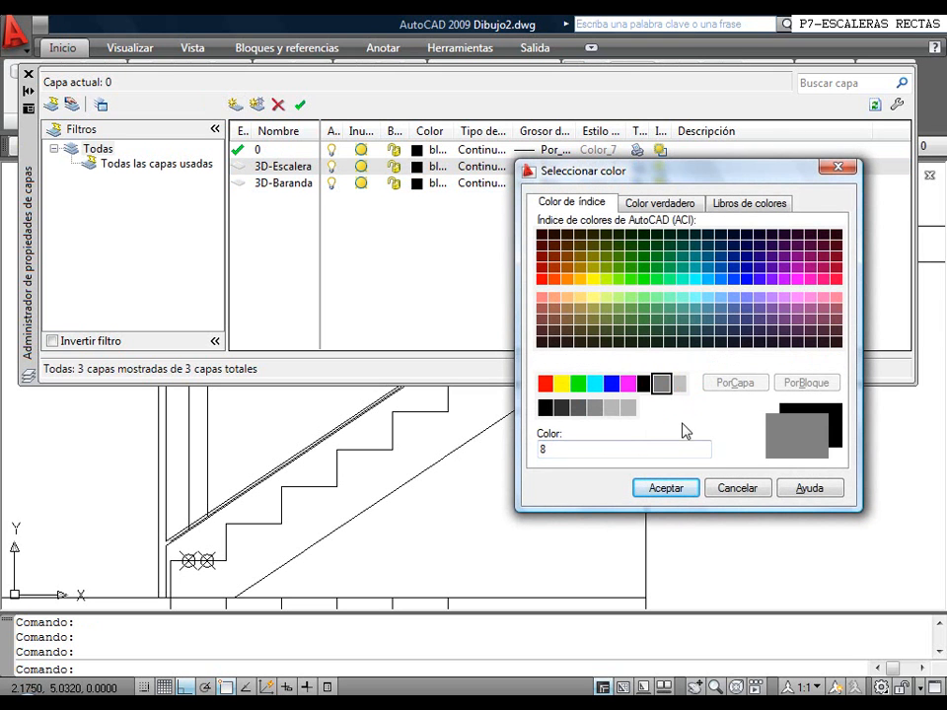
pyautogui.click(666, 488)
# Set the colour of the 3D-Baranda layer to index 32, make it the current layer and close the layer manager
pyautogui.click(416, 167)
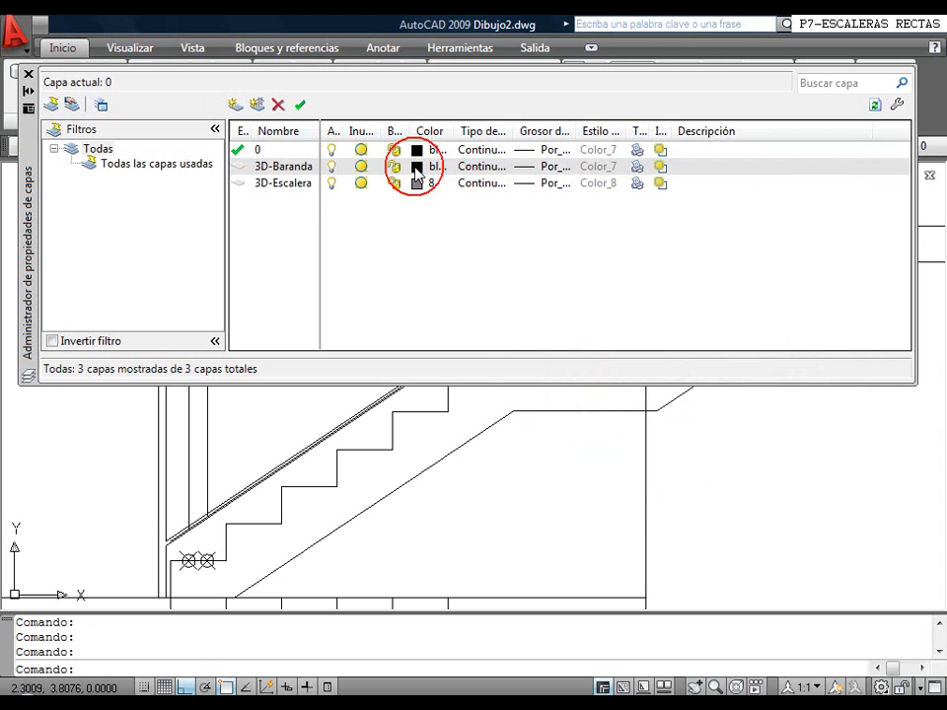
pyautogui.click(568, 266)
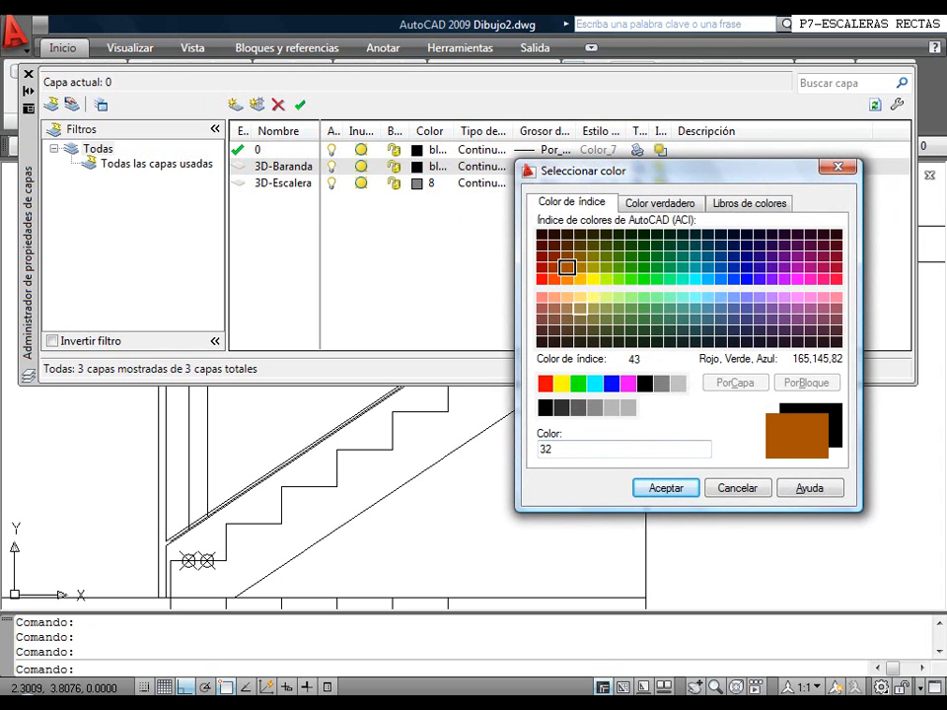
pyautogui.click(663, 487)
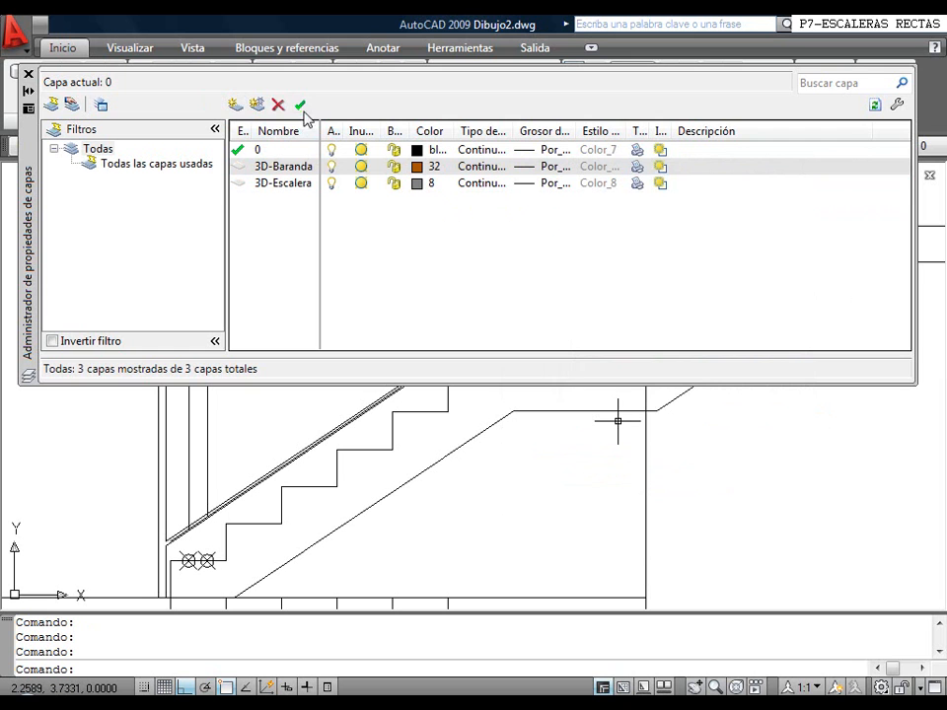
pyautogui.click(300, 105)
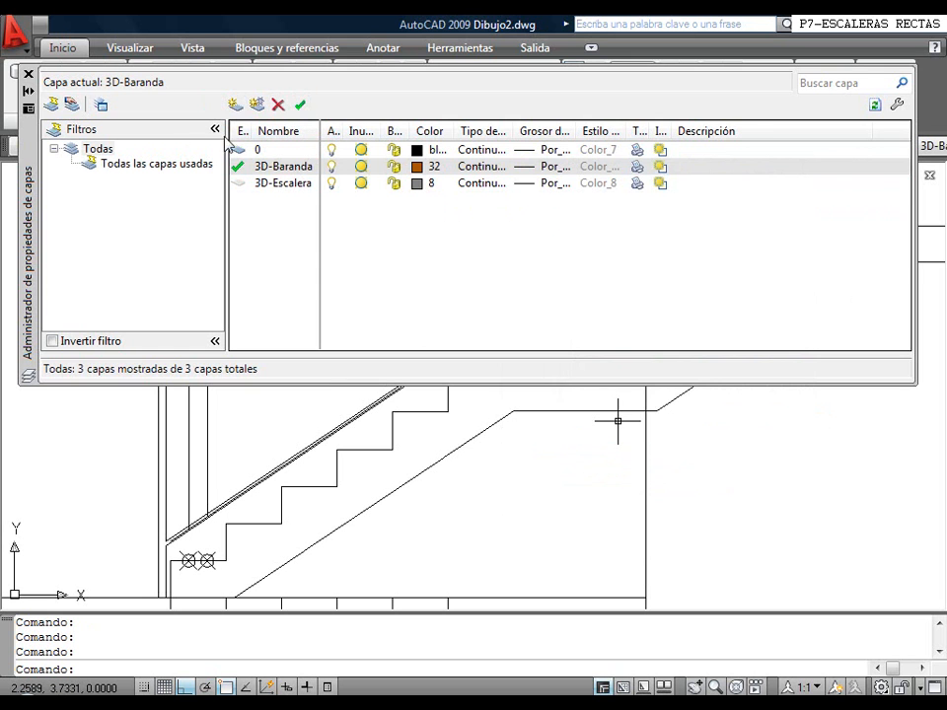
pyautogui.click(30, 71)
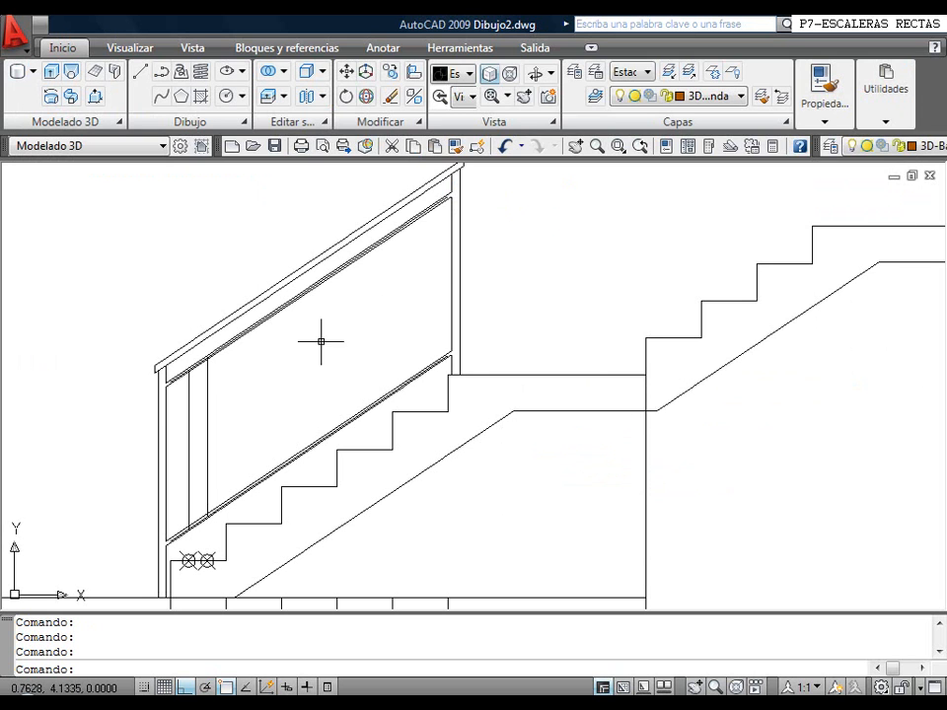
pyautogui.moveTo(305, 370); pyautogui.dragTo(327, 384, button='middle')
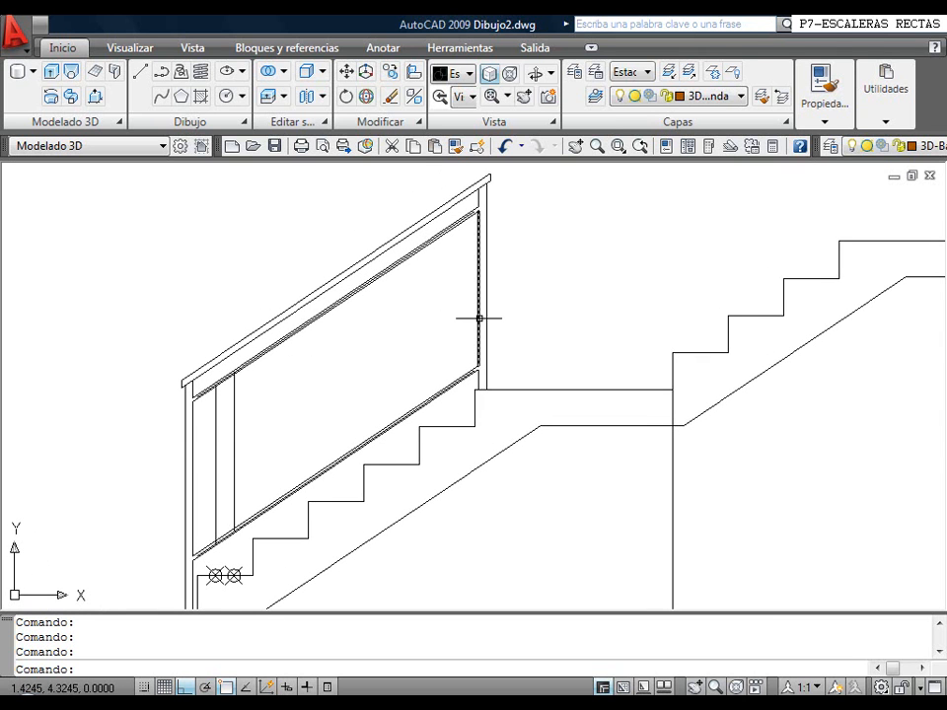
pyautogui.moveTo(248, 430); pyautogui.dragTo(251, 402, button='middle')
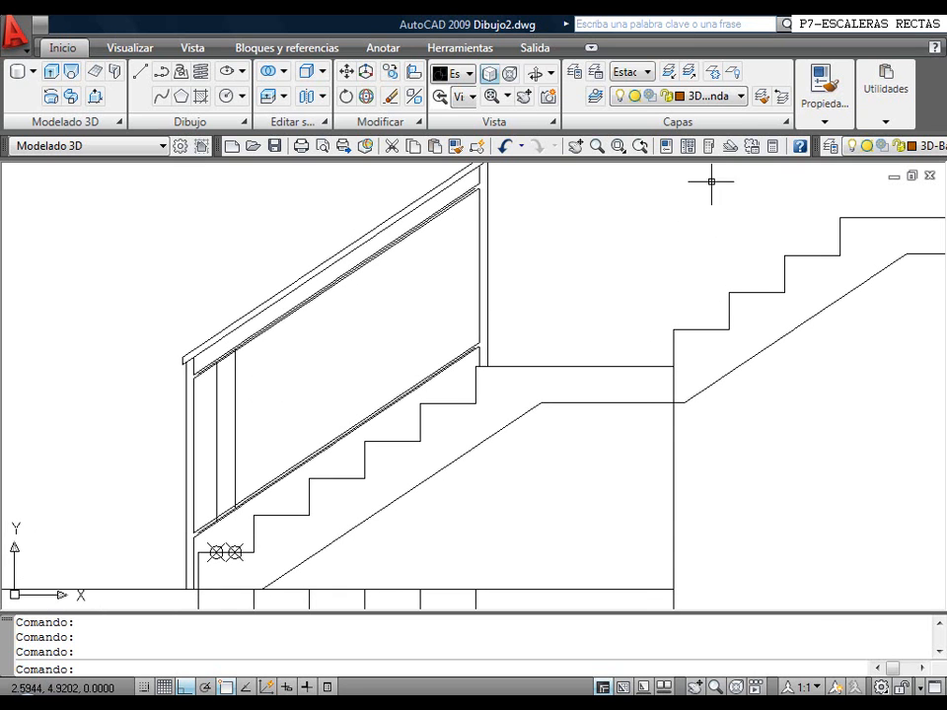
pyautogui.moveTo(396, 294); pyautogui.dragTo(397, 299, button='middle')
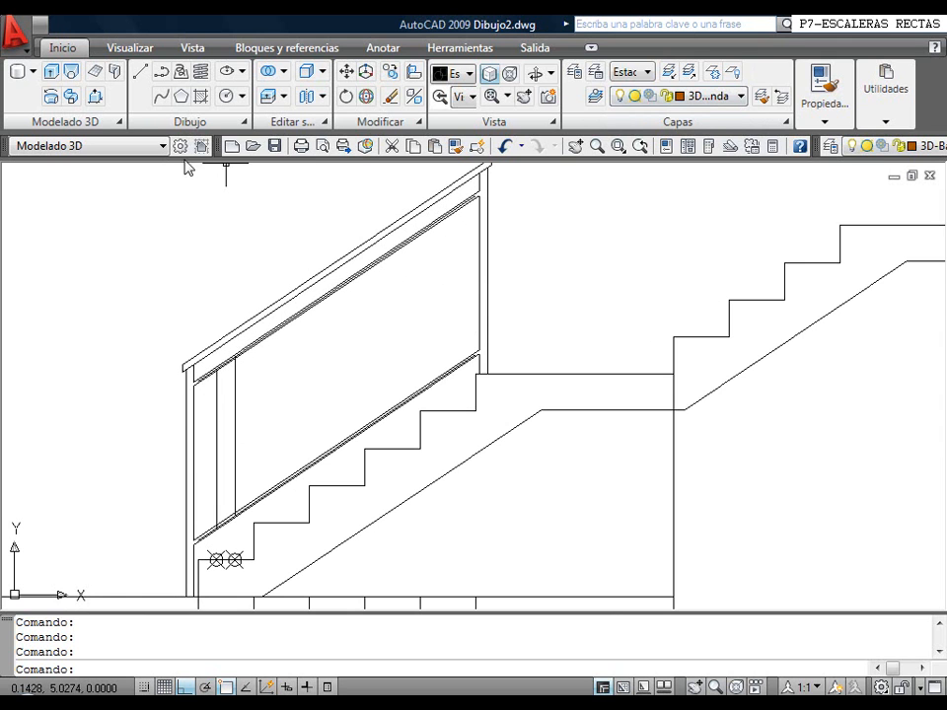
pyautogui.scroll(2, 211, 375)
pyautogui.scroll(3, 211, 375)
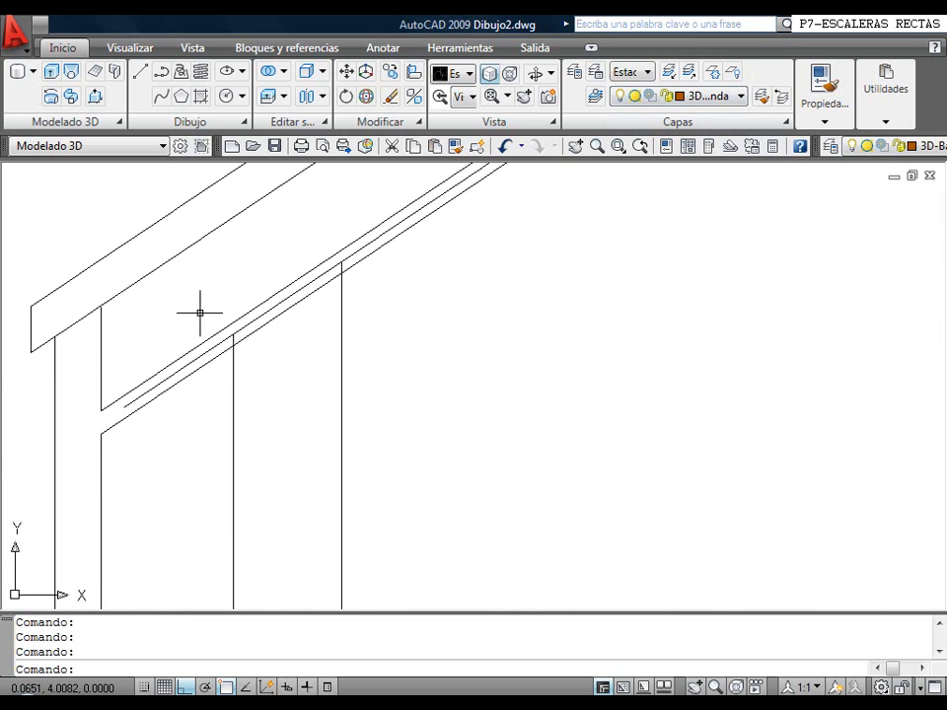
# Move the two vertical baluster lines to the 3D-Escalera layer and hide that layer
pyautogui.scroll(-6, 228, 332)
pyautogui.moveTo(285, 370); pyautogui.dragTo(274, 365, button='middle')
pyautogui.moveTo(304, 429); pyautogui.dragTo(265, 404)
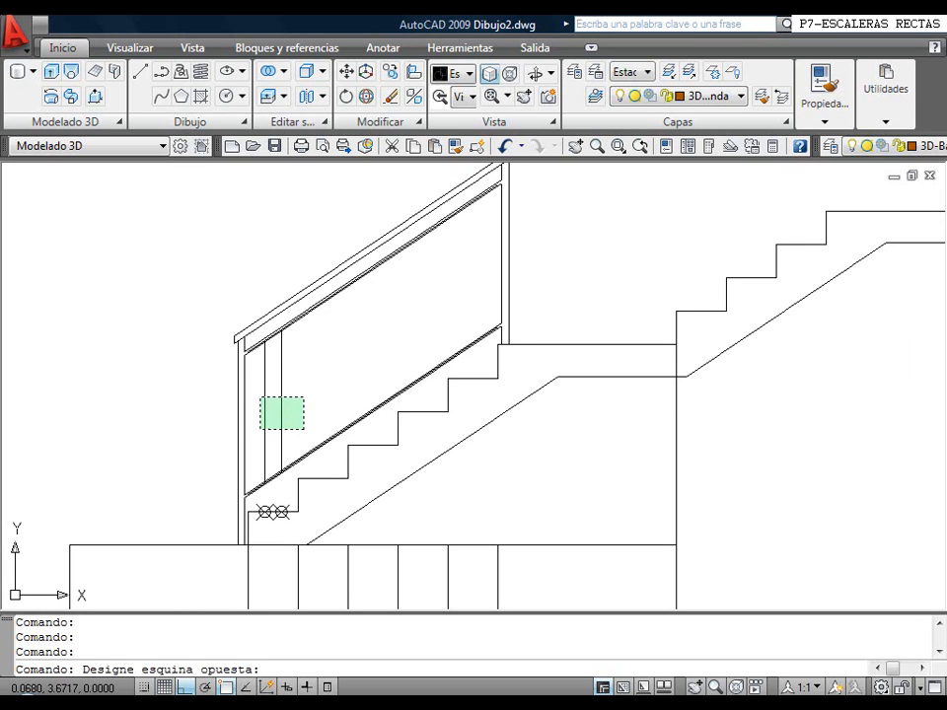
pyautogui.click(260, 398)
pyautogui.click(730, 97)
pyautogui.click(714, 144)
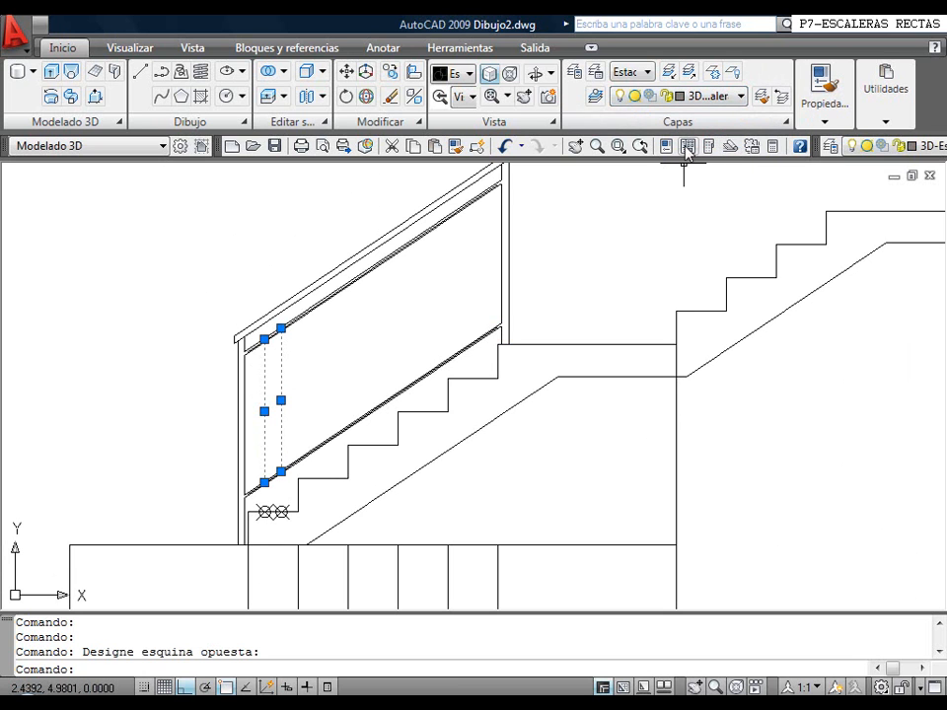
pyautogui.click(734, 97)
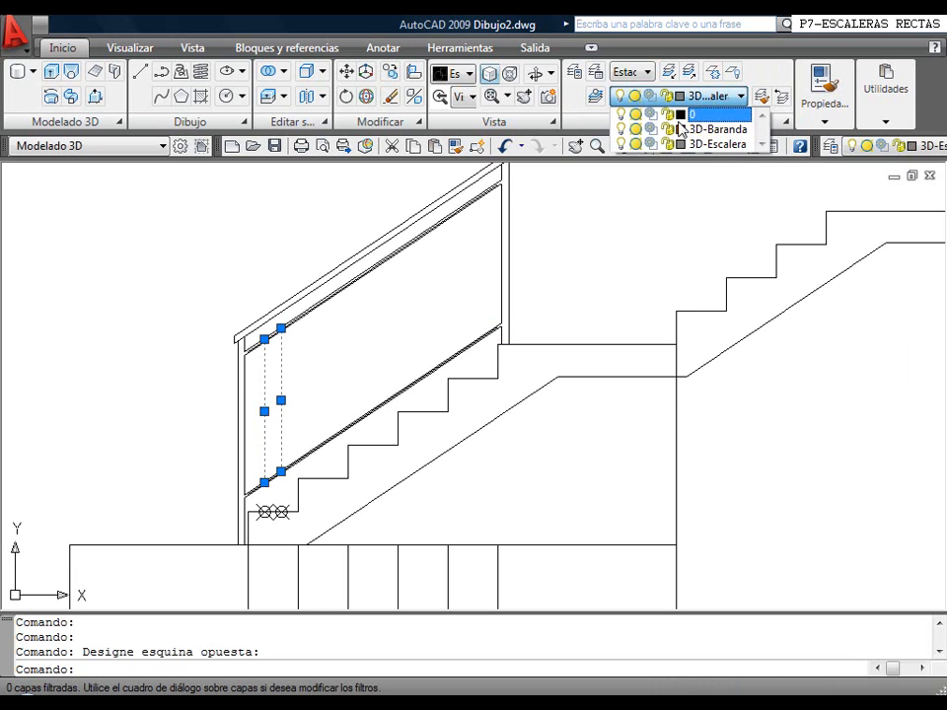
pyautogui.click(527, 277)
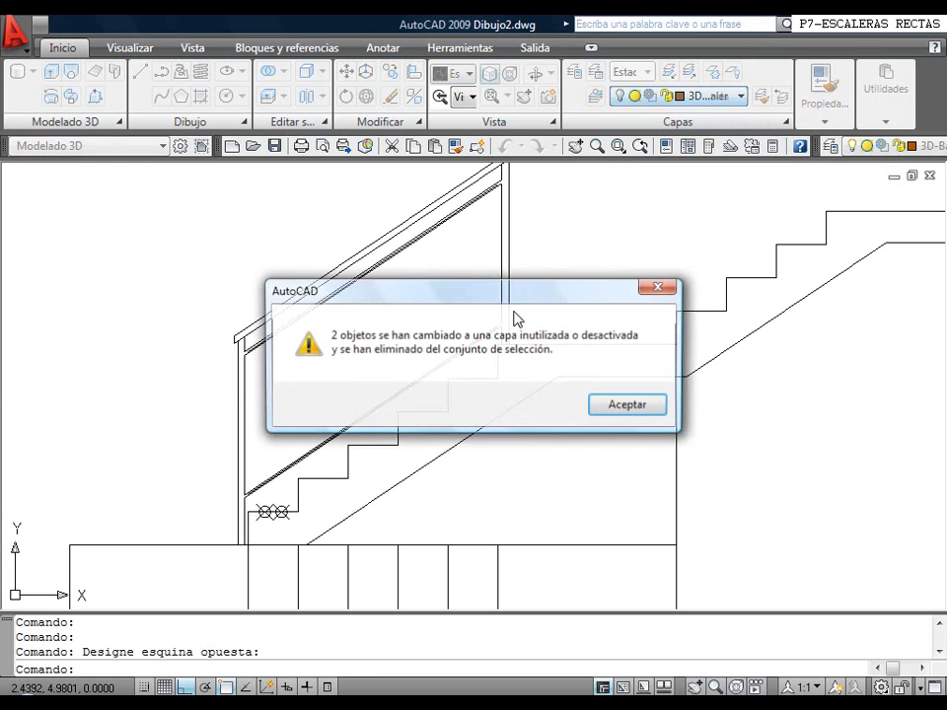
pyautogui.click(609, 400)
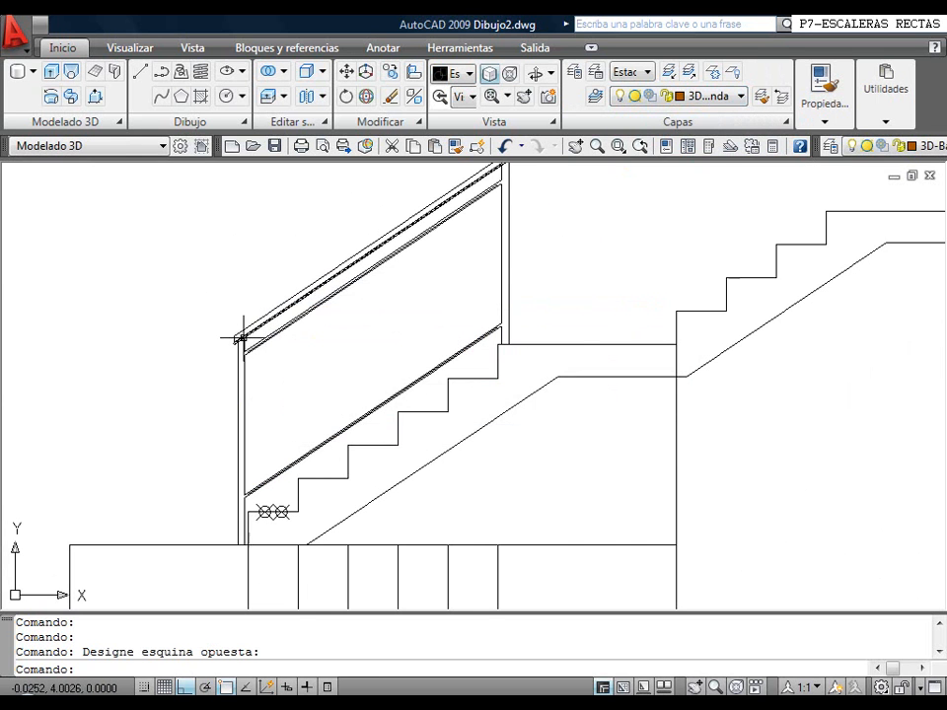
# Create boundary polylines on the 3D-Baranda layer from internal points in the handrail and in the post-and-rail frame
pyautogui.scroll(3, 243, 337)
pyautogui.scroll(-4, 313, 359)
pyautogui.moveTo(346, 371); pyautogui.dragTo(339, 380, button='middle')
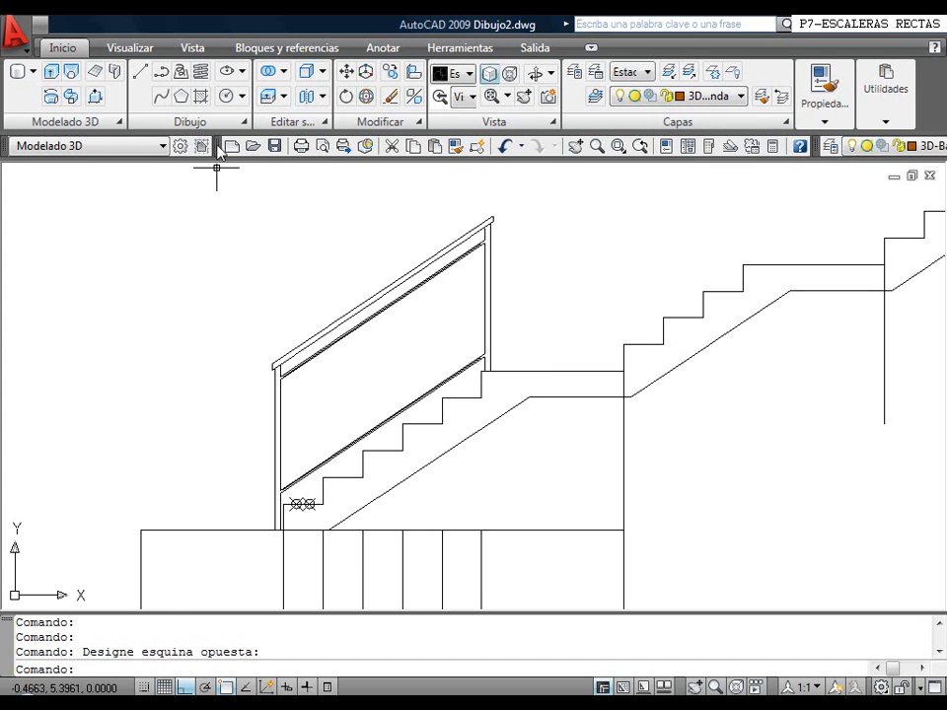
pyautogui.click(197, 121)
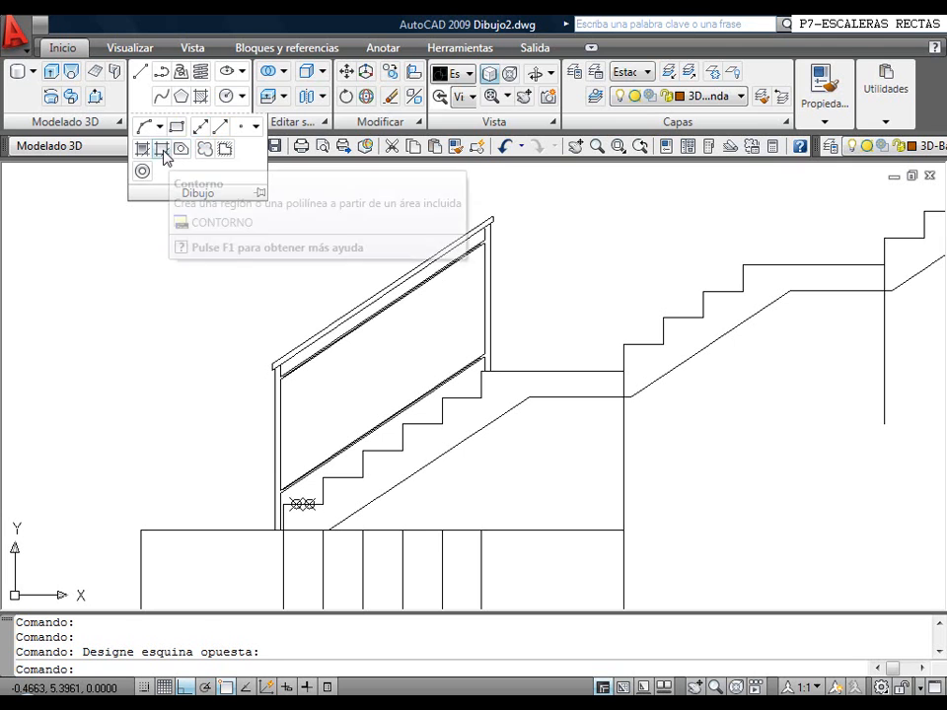
pyautogui.click(179, 151)
pyautogui.click(223, 132)
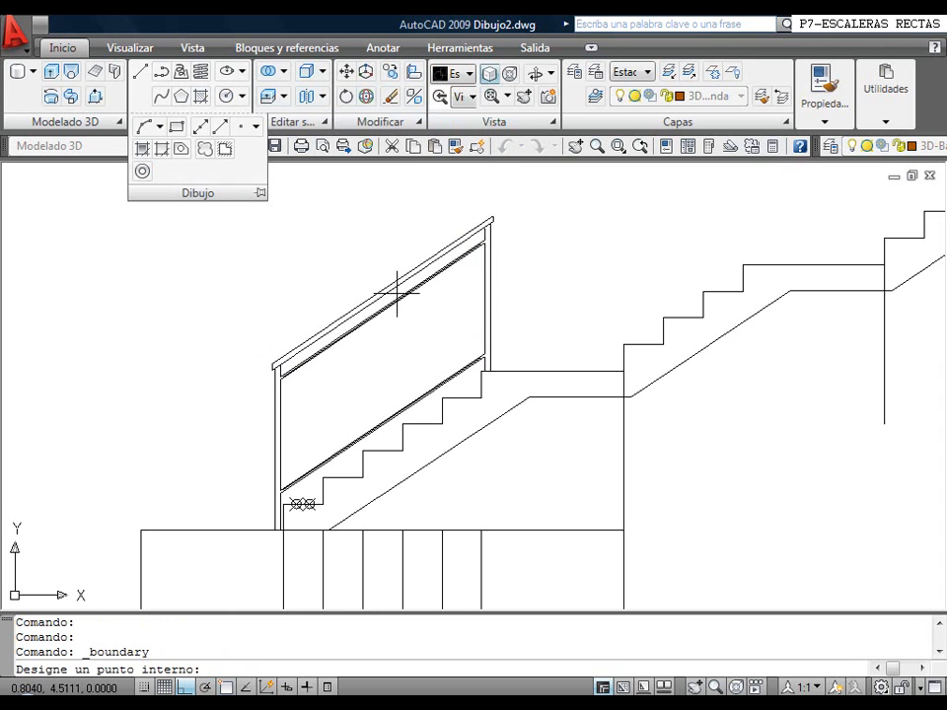
pyautogui.click(385, 290)
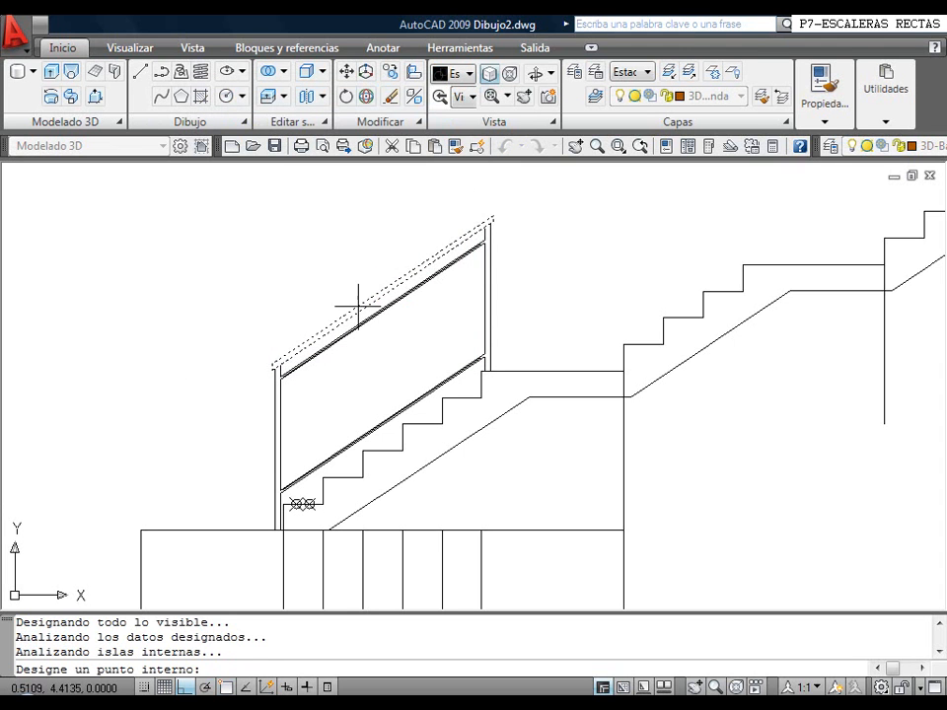
pyautogui.click(276, 392)
pyautogui.press('Return')
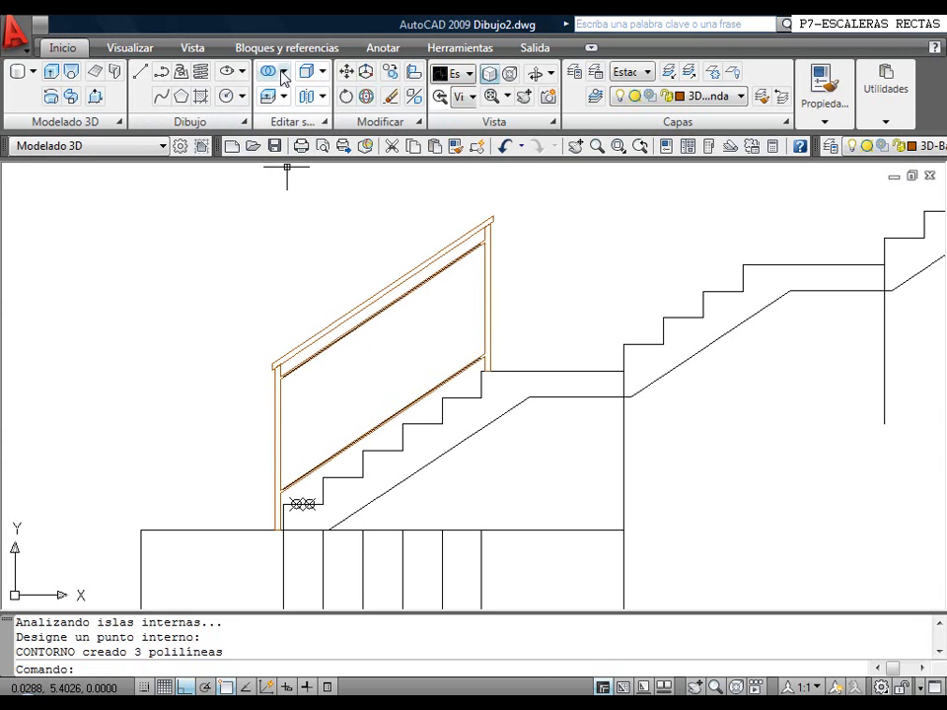
# Copy the handrail and both frame outlines from the first flight's railing to the start of the second flight
pyautogui.click(390, 71)
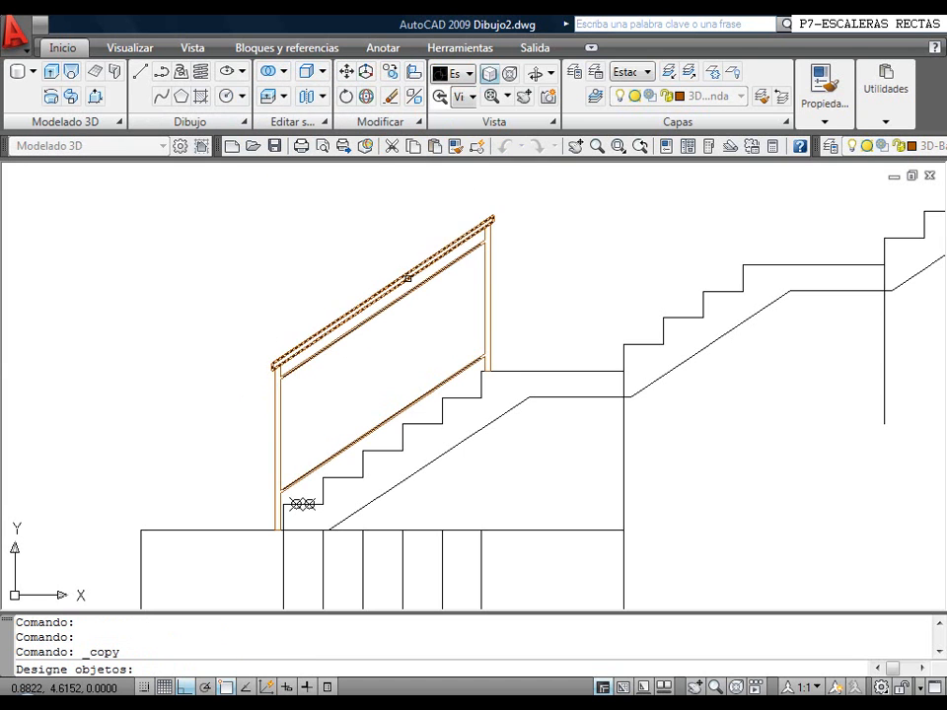
pyautogui.click(407, 278)
pyautogui.click(416, 280)
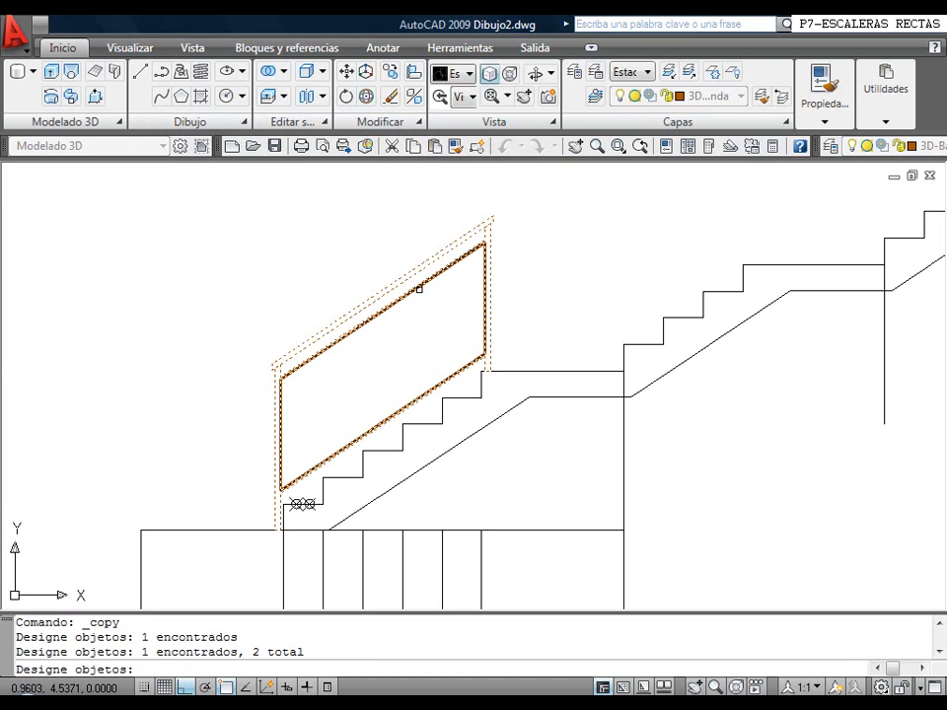
pyautogui.click(419, 283)
pyautogui.press('Return')
pyautogui.click(313, 478)
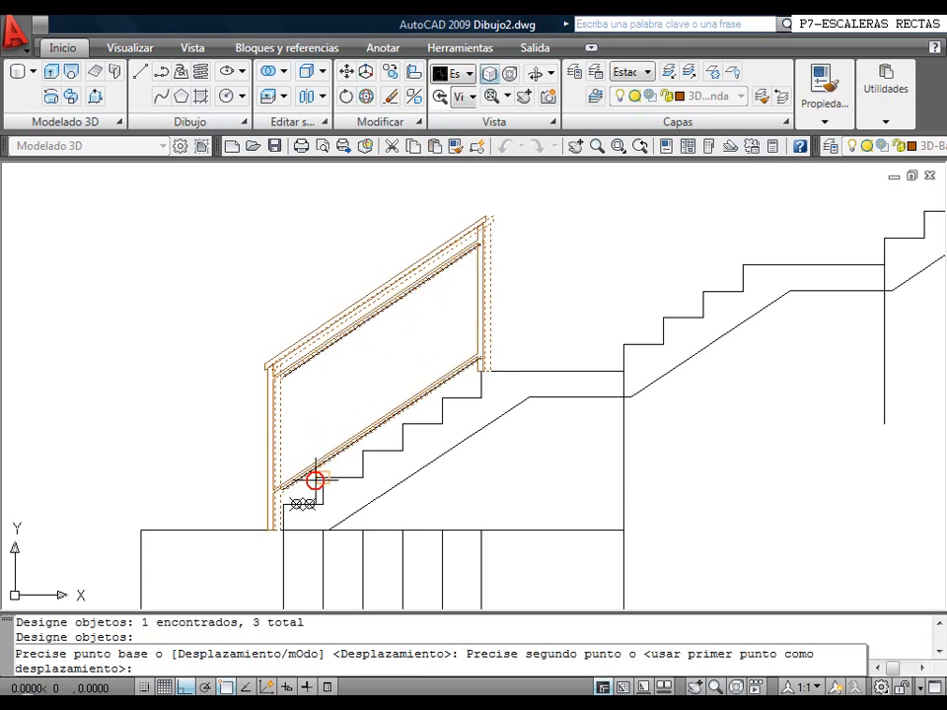
pyautogui.click(579, 326)
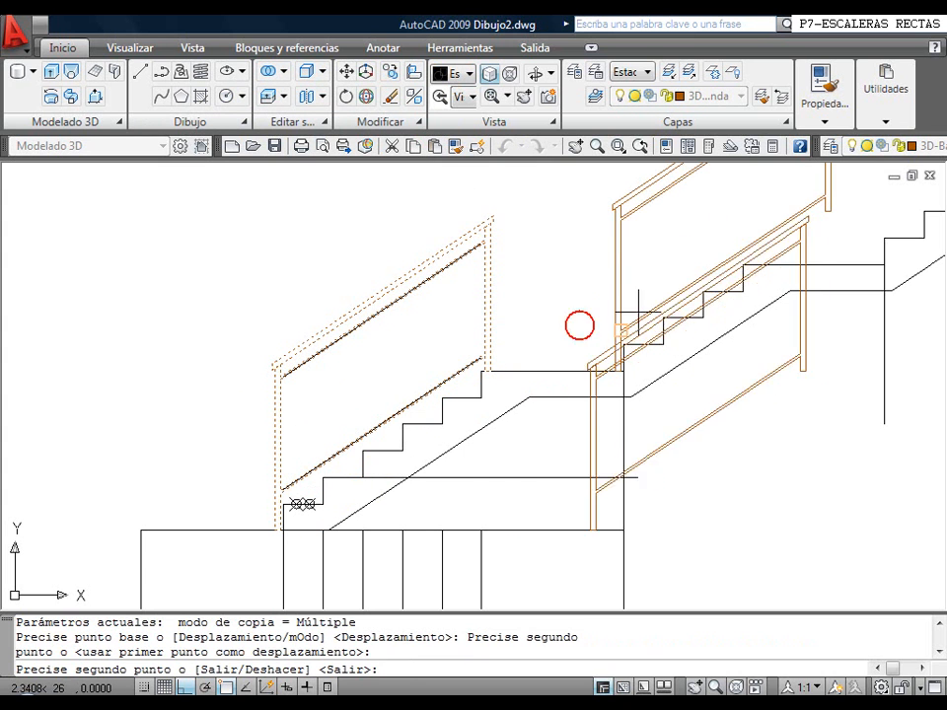
pyautogui.rightClick(535, 270)
pyautogui.click(574, 281)
# Stretch the upper end of the copied railing back by two steps so its post stands on the second flight's landing
pyautogui.scroll(-3, 622, 268)
pyautogui.moveTo(615, 271); pyautogui.dragTo(281, 375, button='middle')
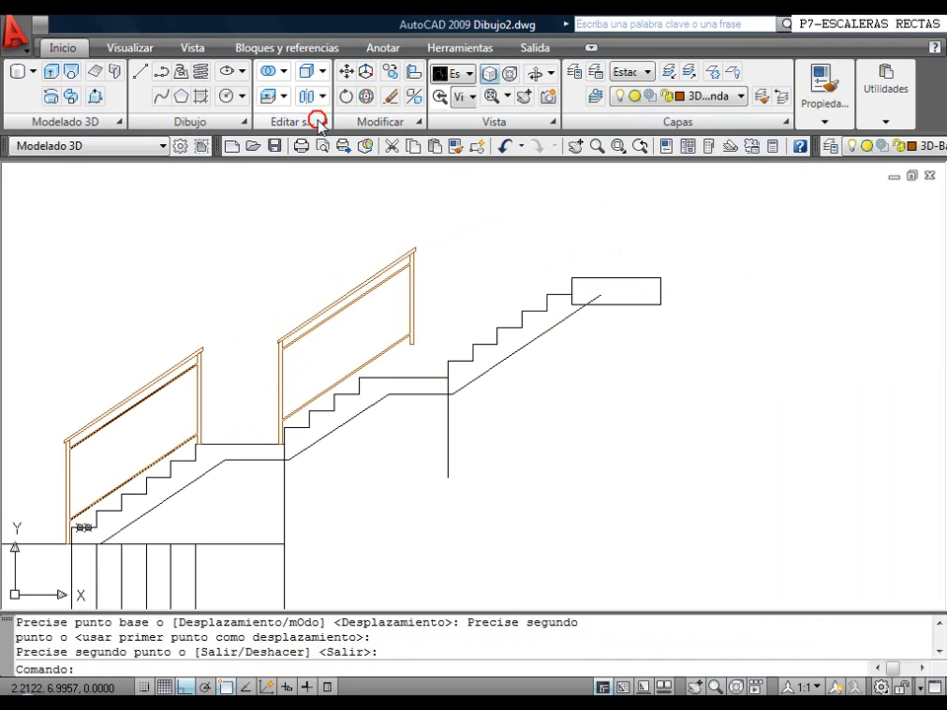
pyautogui.click(419, 121)
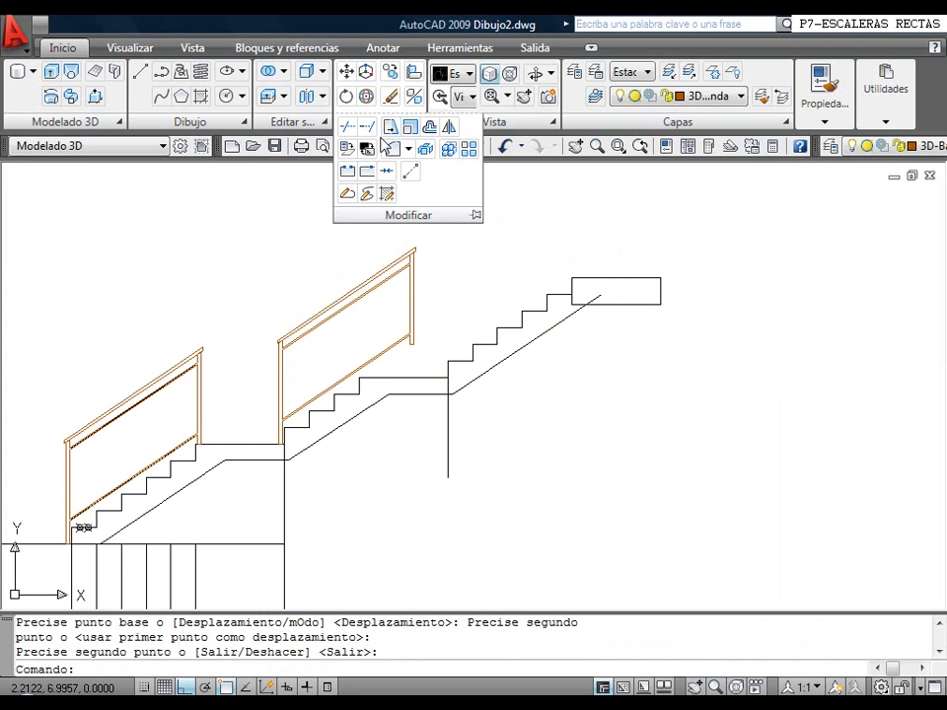
pyautogui.click(390, 135)
pyautogui.click(423, 387)
pyautogui.click(385, 233)
pyautogui.press('Return')
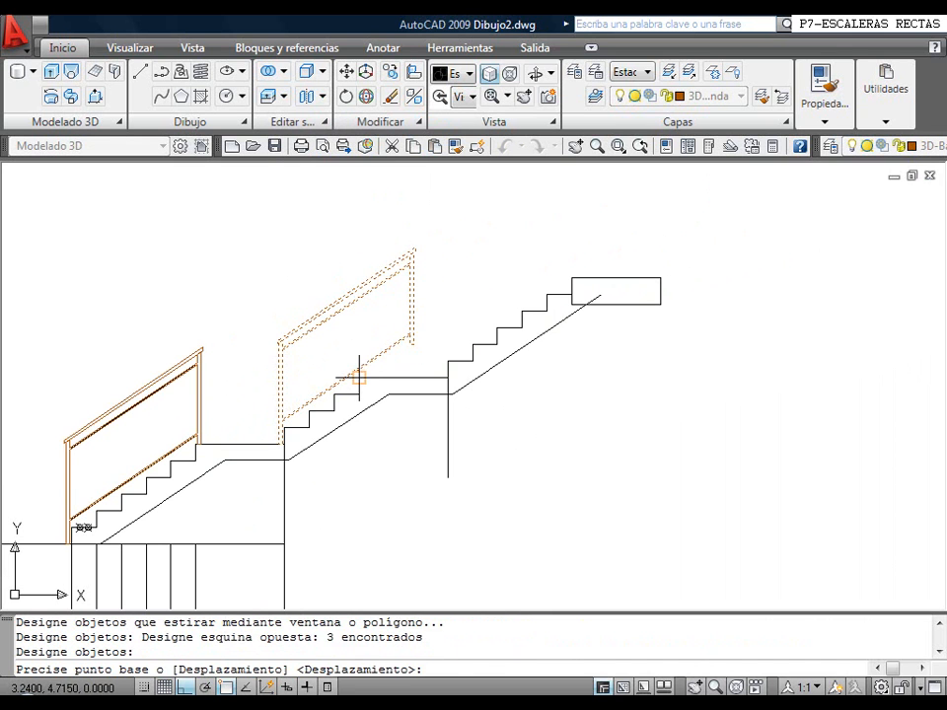
pyautogui.click(358, 378)
pyautogui.click(309, 411)
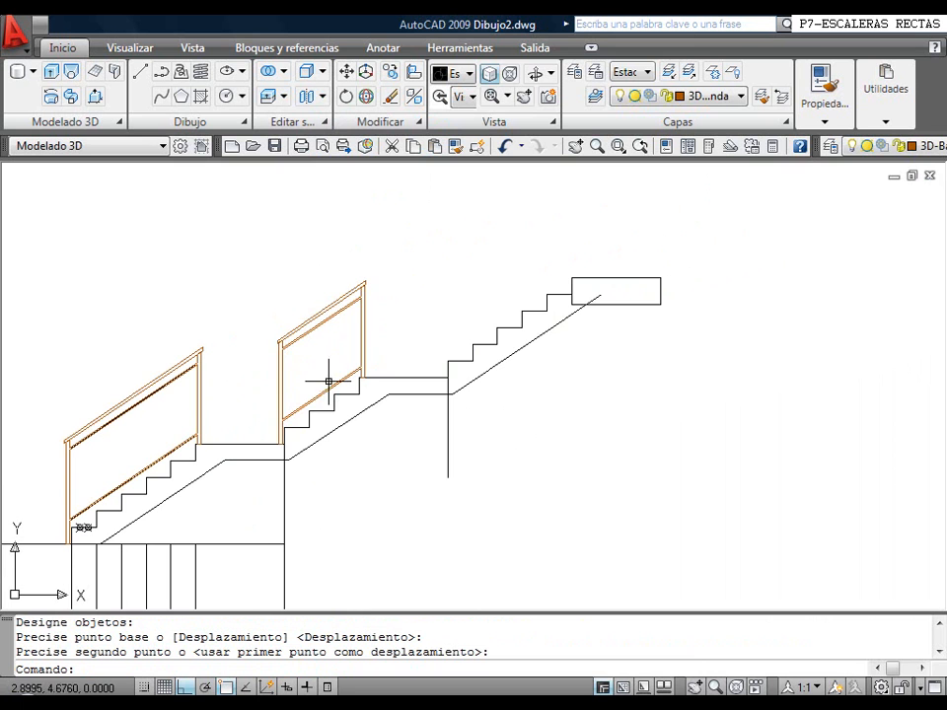
# Switch the drawing to the southwest isometric view
pyautogui.moveTo(264, 376); pyautogui.dragTo(368, 320, button='middle')
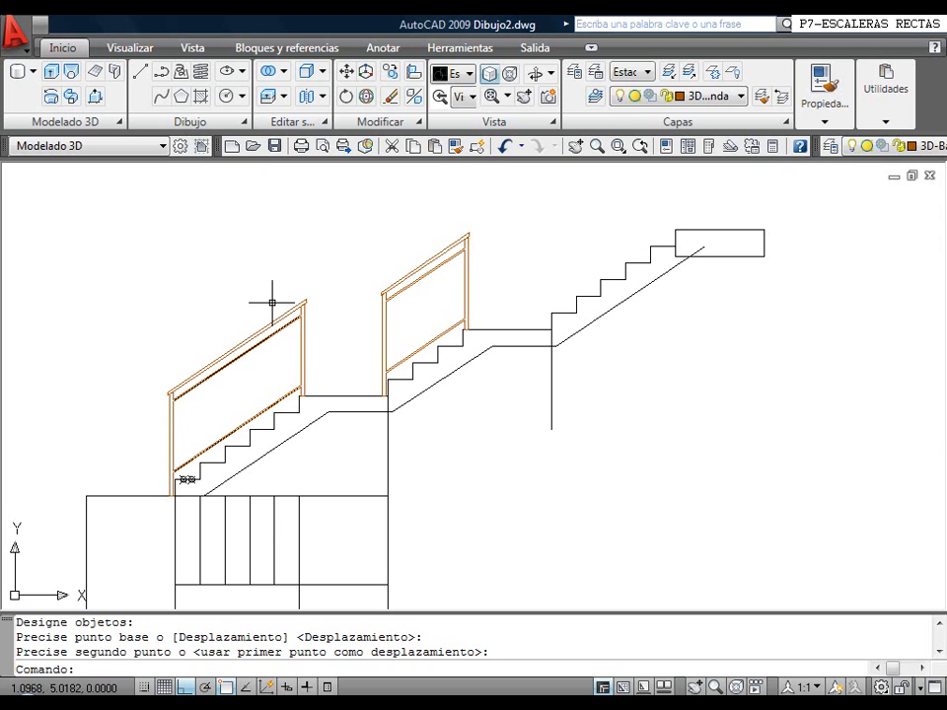
pyautogui.click(454, 98)
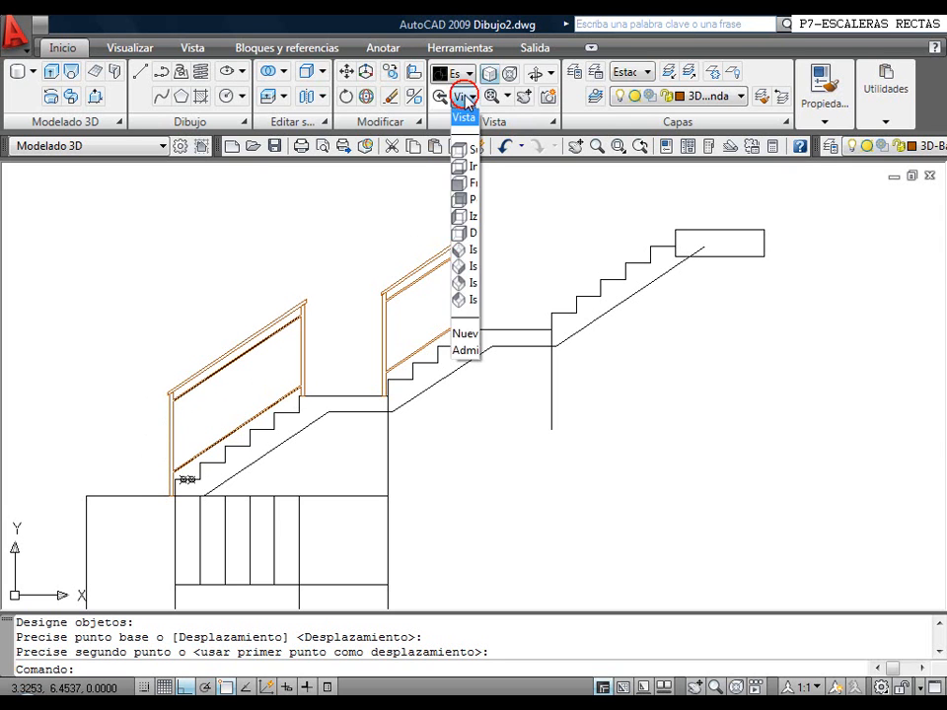
pyautogui.click(466, 245)
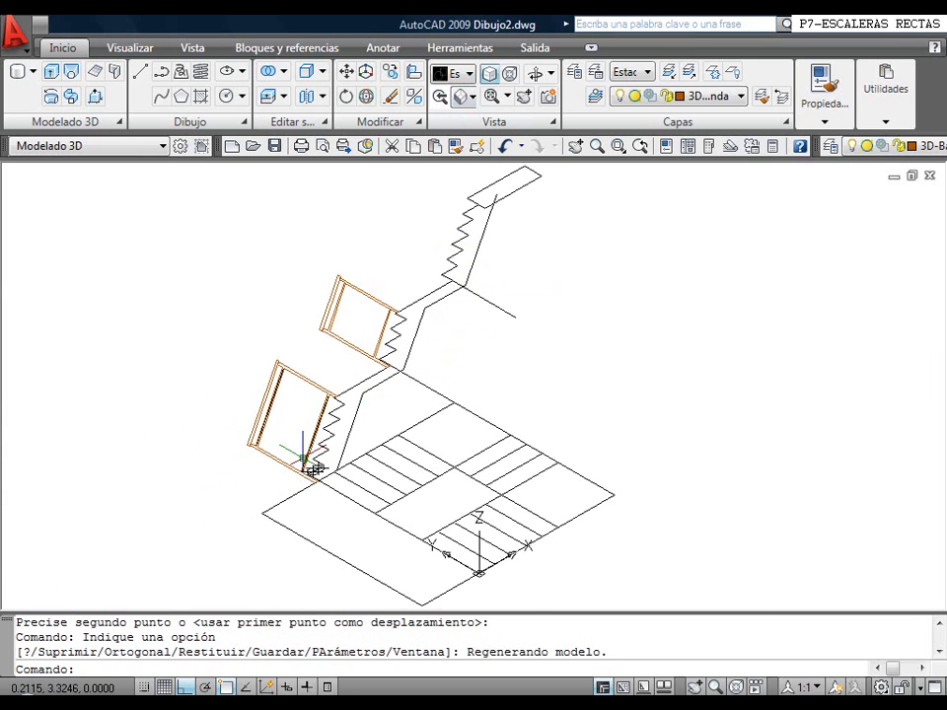
pyautogui.scroll(5, 367, 461)
pyautogui.scroll(-5, 367, 462)
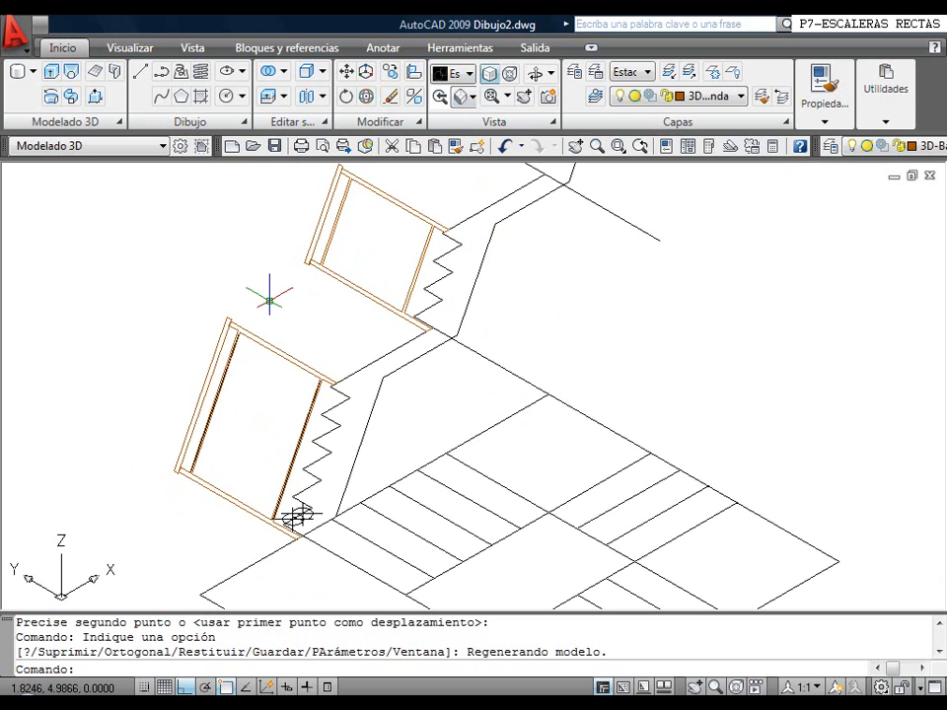
pyautogui.click(213, 121)
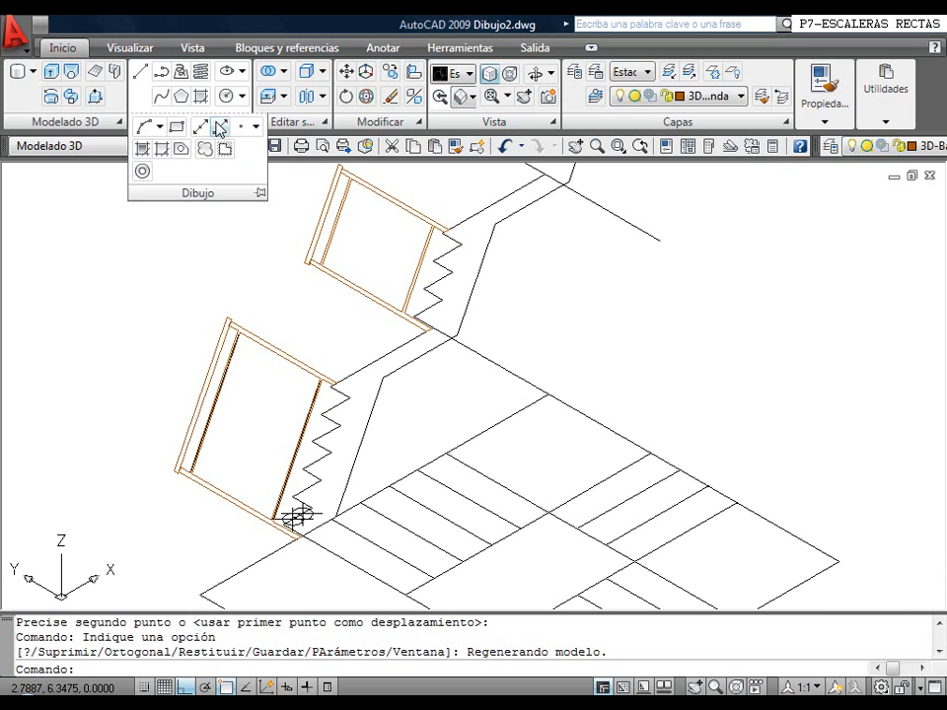
pyautogui.click(159, 146)
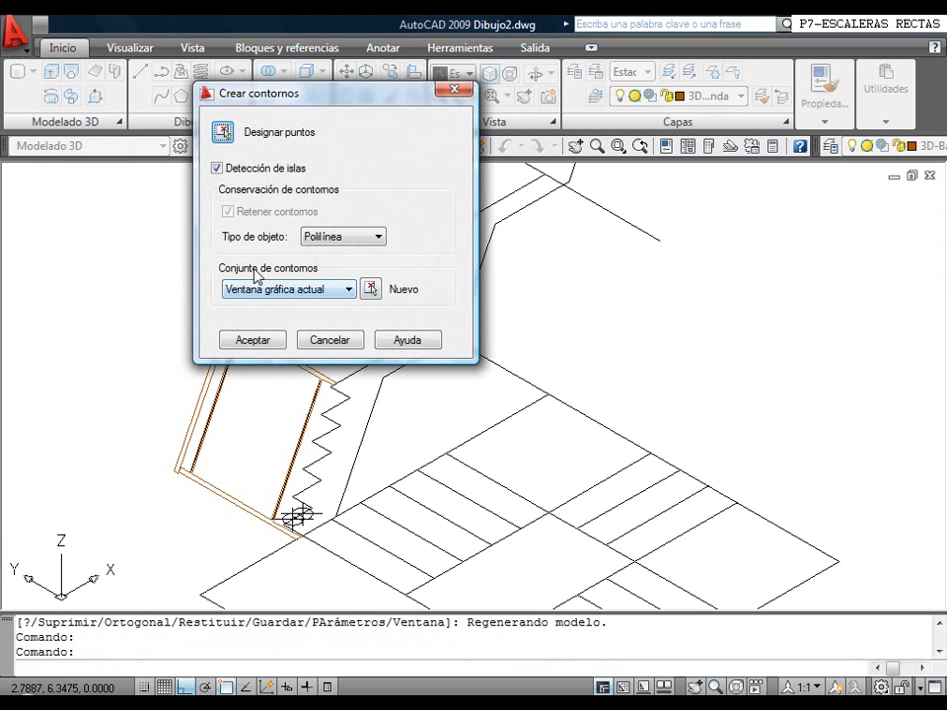
pyautogui.click(325, 341)
# Convert the handrail, outer frame and inner frame outlines of the first flight's railing into regions
pyautogui.click(214, 123)
pyautogui.click(180, 148)
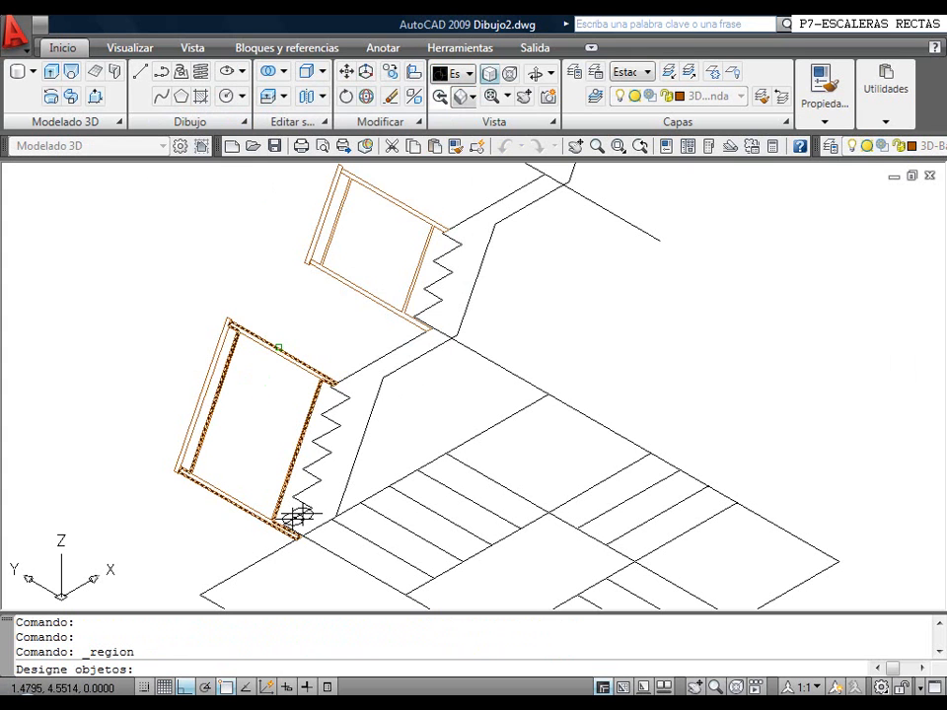
pyautogui.click(296, 515)
pyautogui.click(295, 515)
pyautogui.click(221, 340)
pyautogui.rightClick(285, 290)
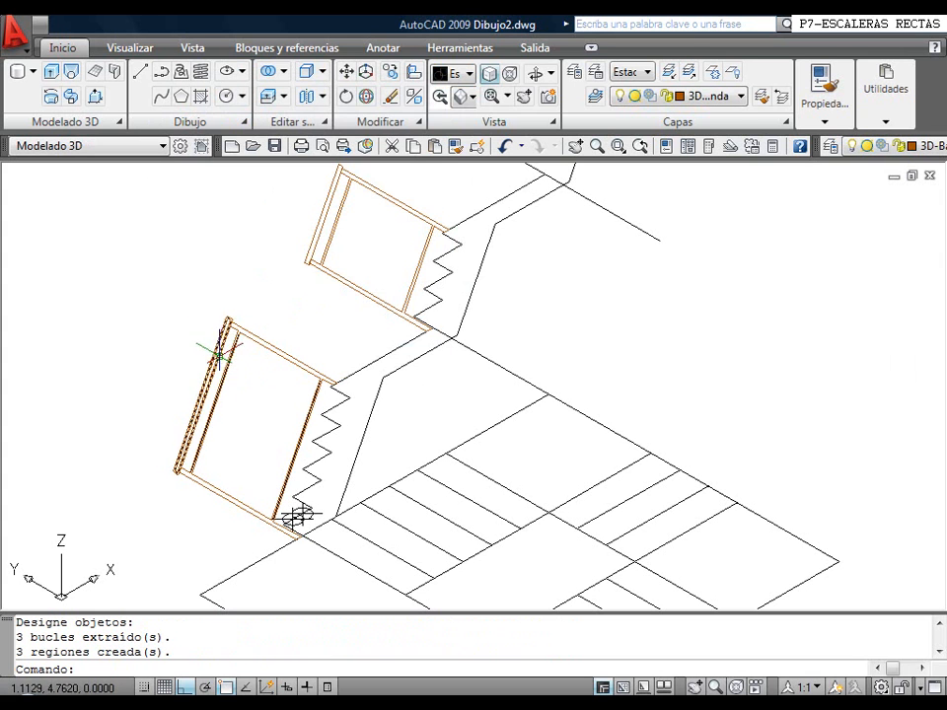
# Apply the Conceptual visual style to the view
pyautogui.click(454, 73)
pyautogui.click(508, 177)
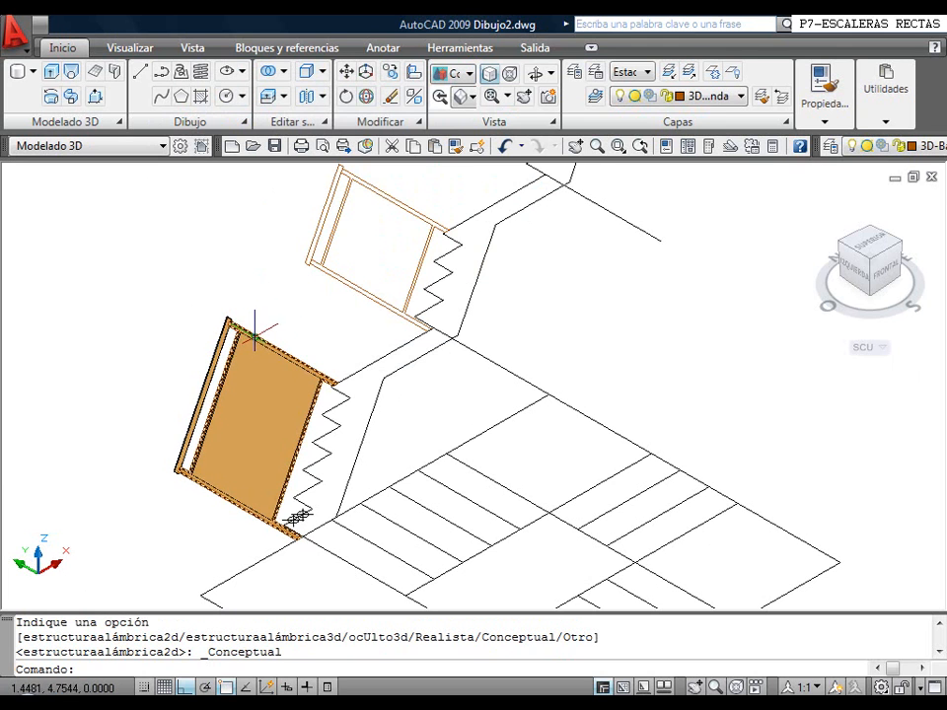
pyautogui.scroll(2, 268, 340)
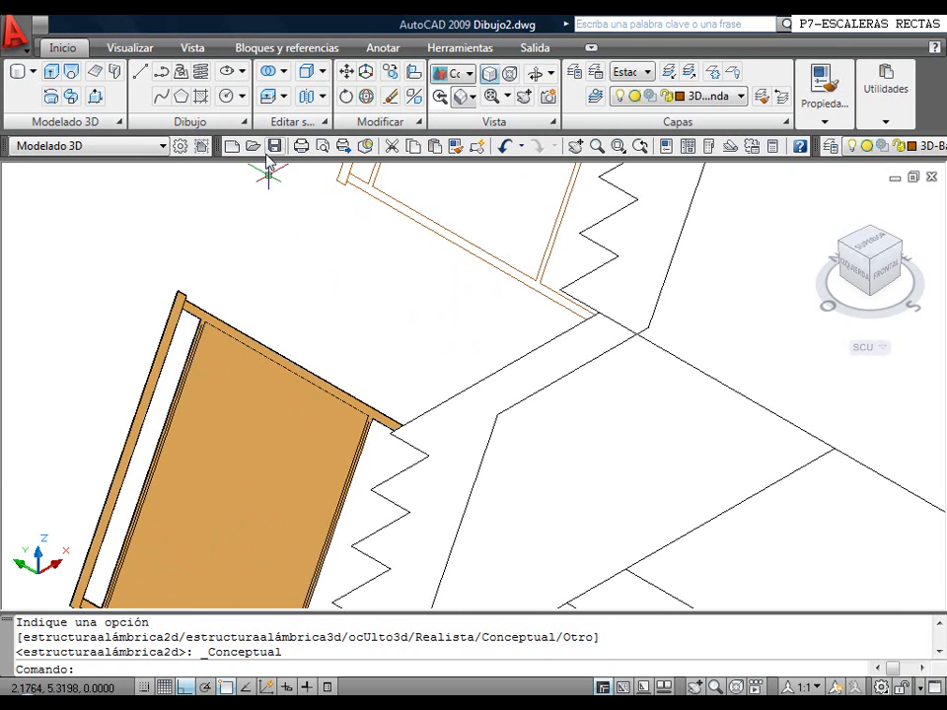
# Subtract the inner panel region from the outer frame region of the first flight's railing
pyautogui.click(283, 72)
pyautogui.click(318, 139)
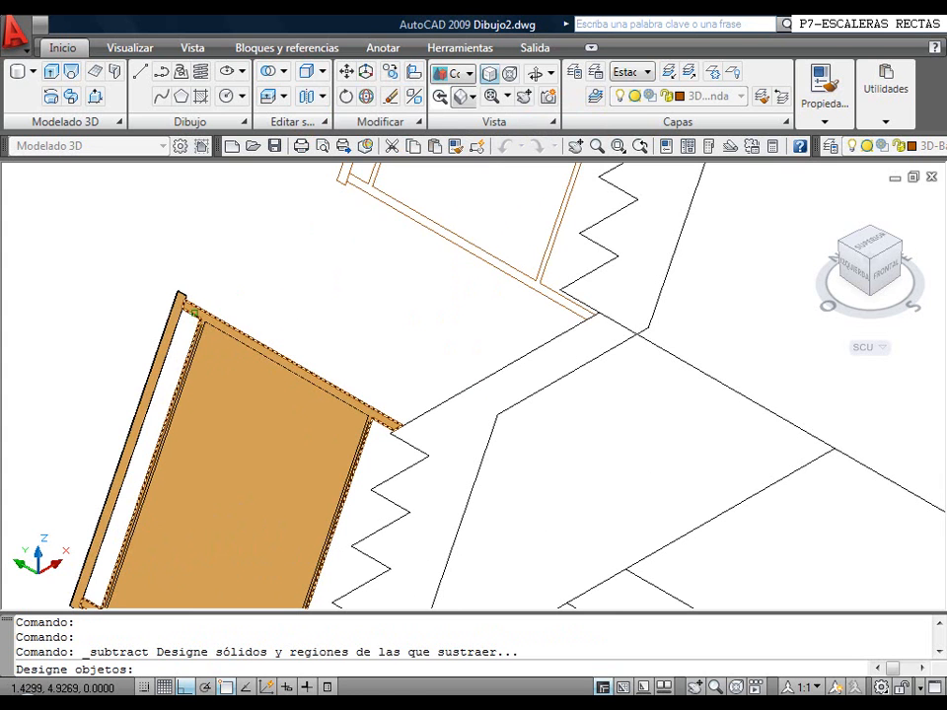
pyautogui.click(194, 313)
pyautogui.click(215, 326)
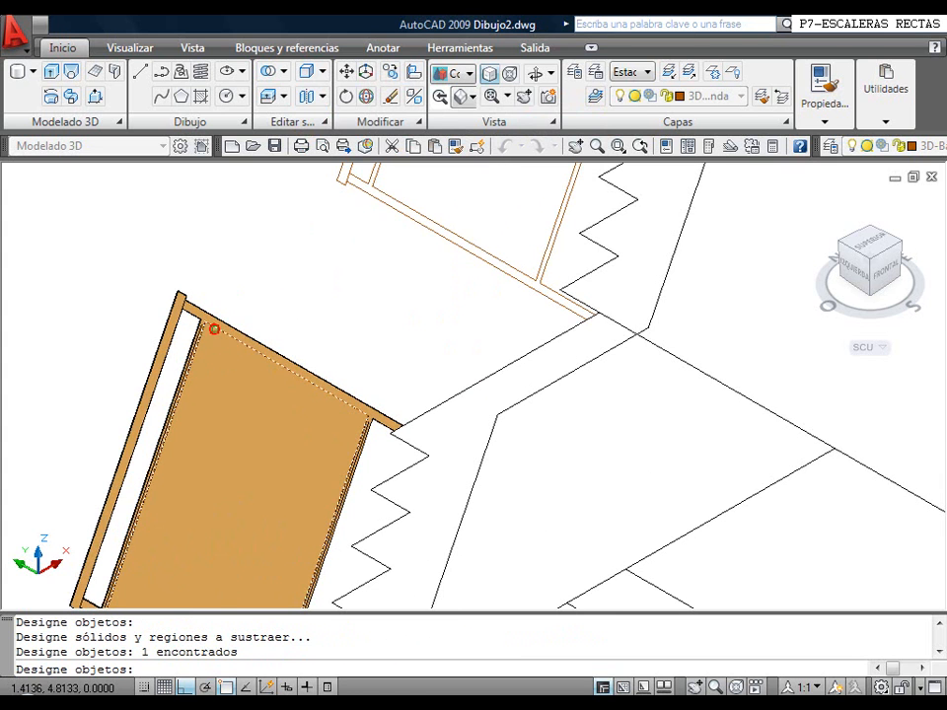
pyautogui.press('Return')
pyautogui.scroll(-2, 214, 310)
pyautogui.moveTo(268, 292)
pyautogui.mouseDown(button='middle')
pyautogui.moveTo(269, 250)
pyautogui.moveTo(242, 318)
pyautogui.mouseUp(button='middle')
pyautogui.scroll(-2, 269, 247)
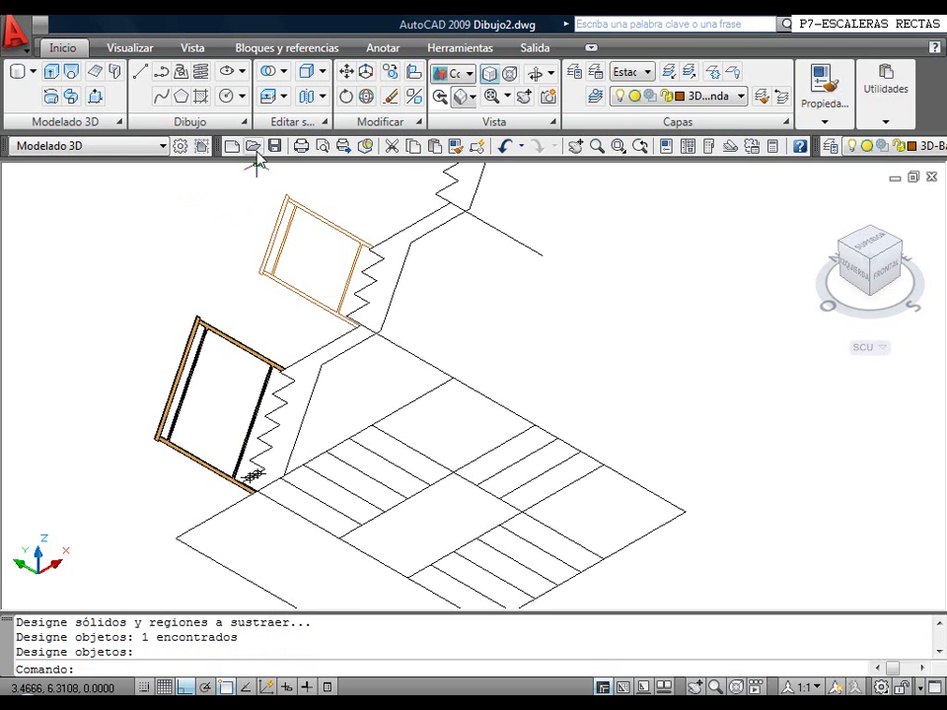
pyautogui.click(53, 77)
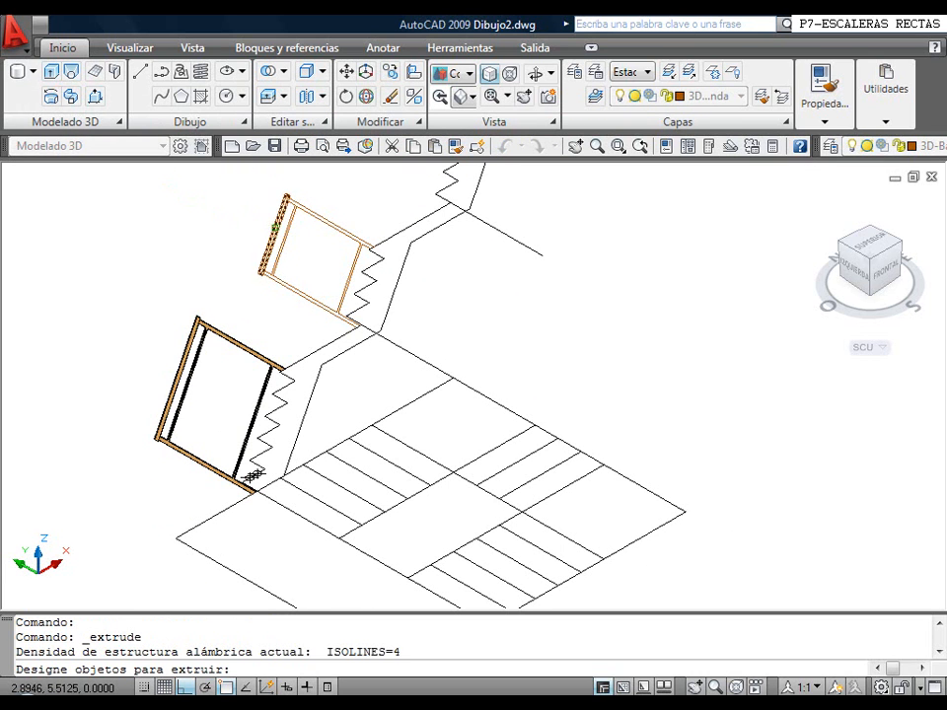
pyautogui.click(272, 228)
pyautogui.click(188, 334)
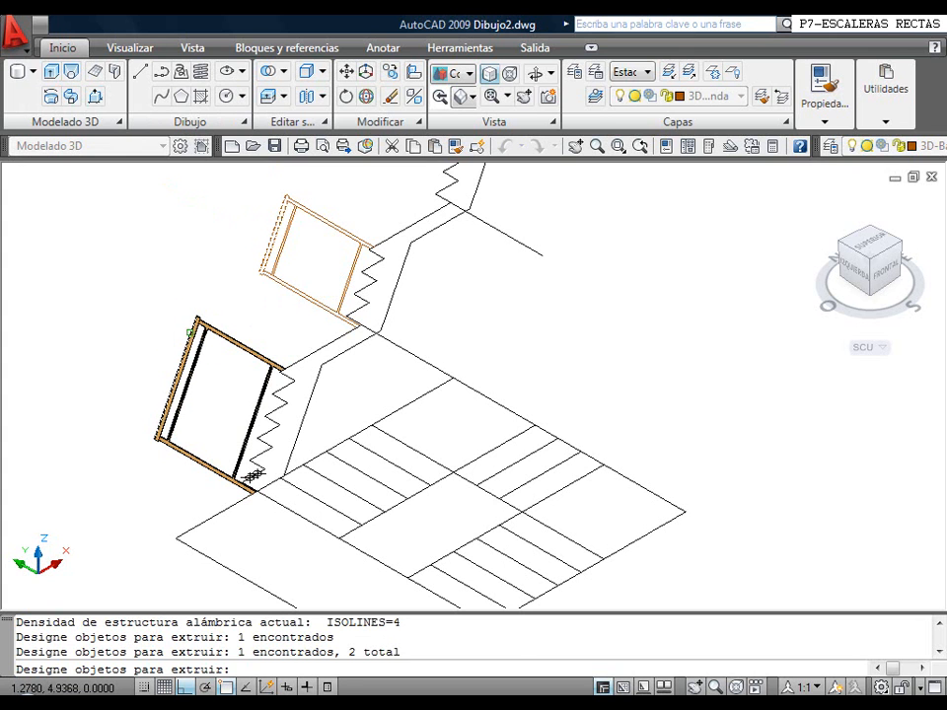
pyautogui.press('Escape')
# Extrude the handrails of both railings to a height of .08
pyautogui.rightClick(205, 260)
pyautogui.click(247, 272)
pyautogui.click(259, 260)
pyautogui.scroll(5, 203, 336)
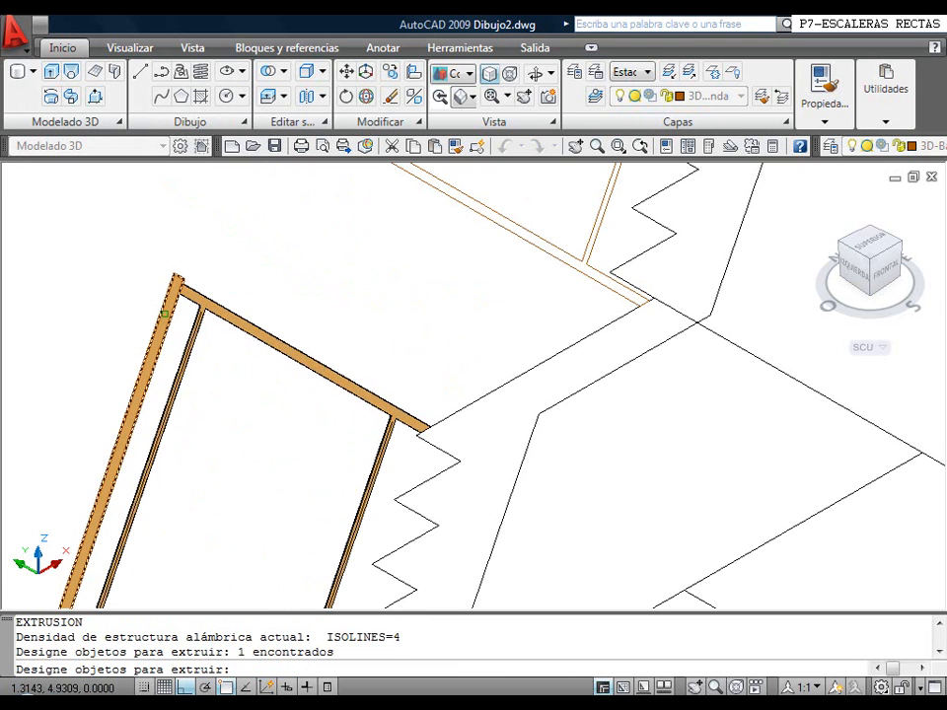
pyautogui.click(165, 314)
pyautogui.press('Return')
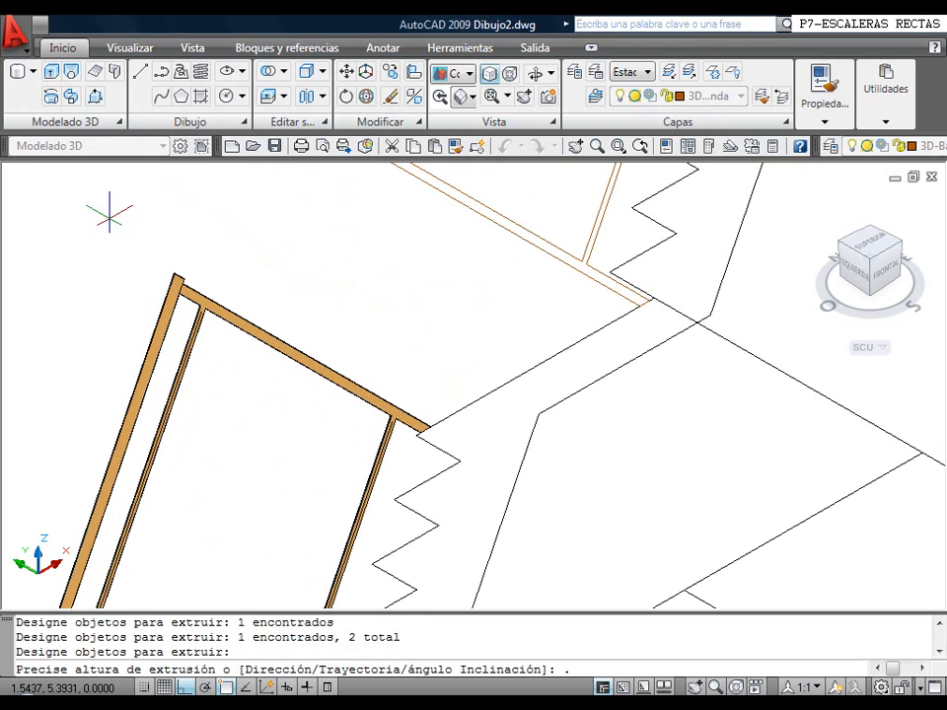
pyautogui.write('.08')
pyautogui.press('Return')
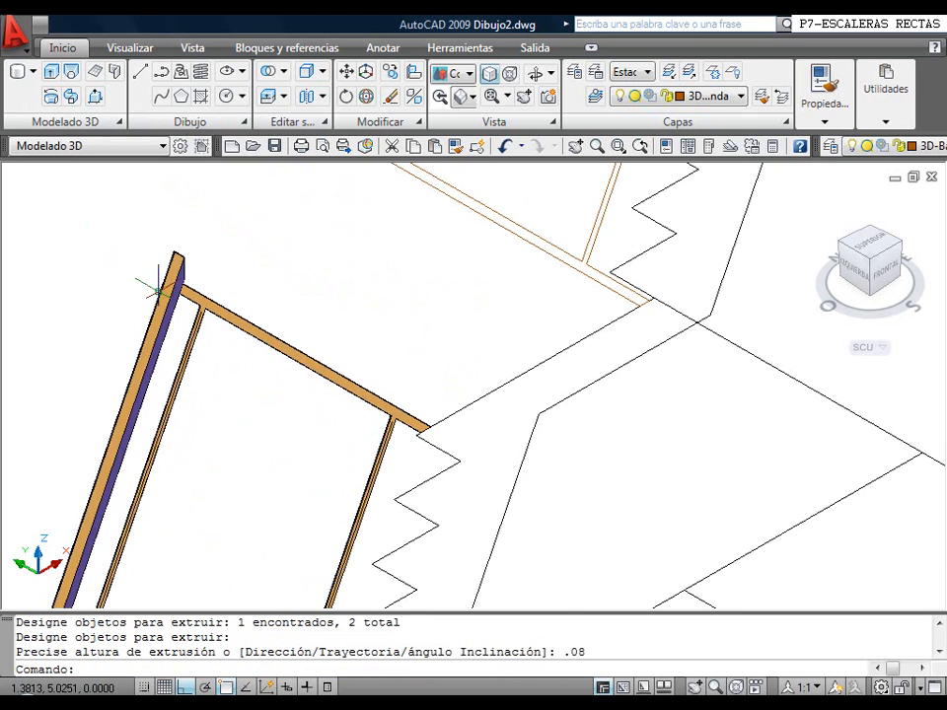
# Extrude the first railing's frame and the second railing's outer and inner frame outlines to a height of .04
pyautogui.scroll(-4, 112, 279)
pyautogui.rightClick(203, 260)
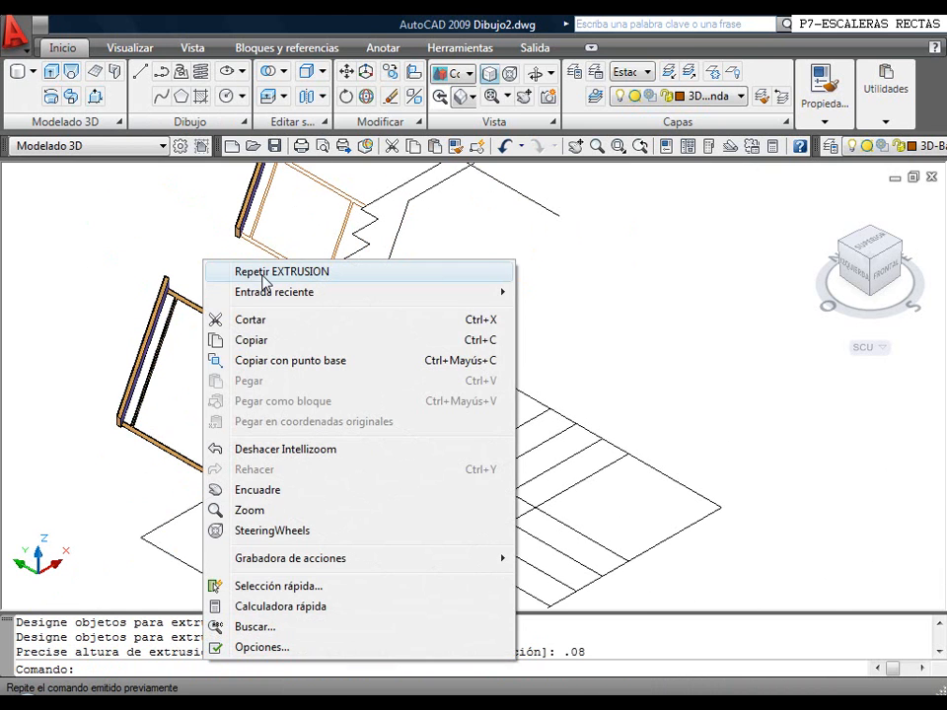
pyautogui.click(236, 271)
pyautogui.click(264, 246)
pyautogui.click(264, 246)
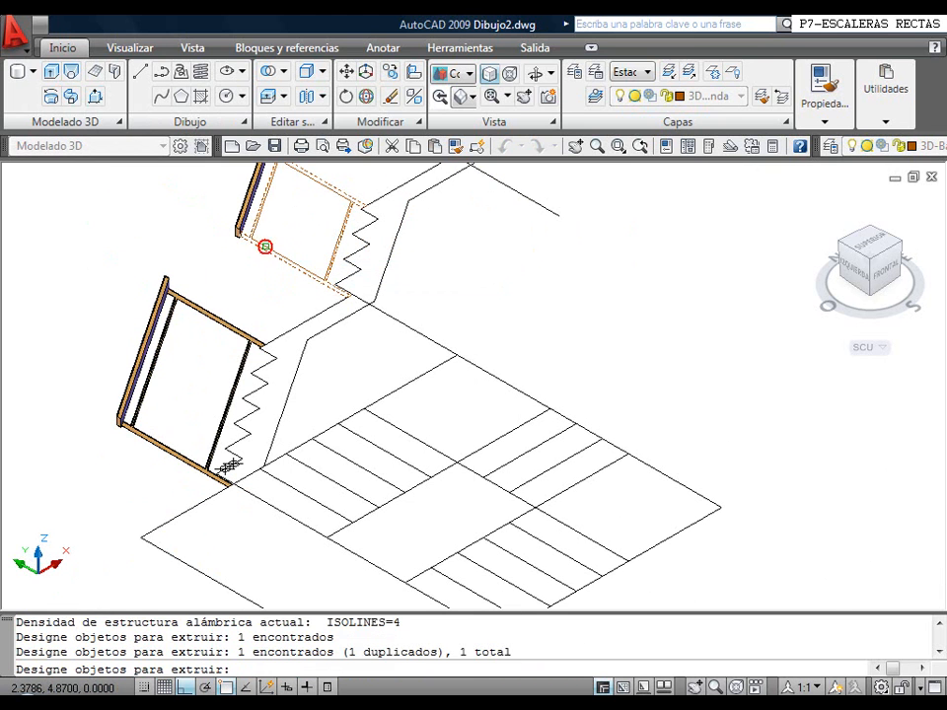
pyautogui.click(261, 243)
pyautogui.click(194, 307)
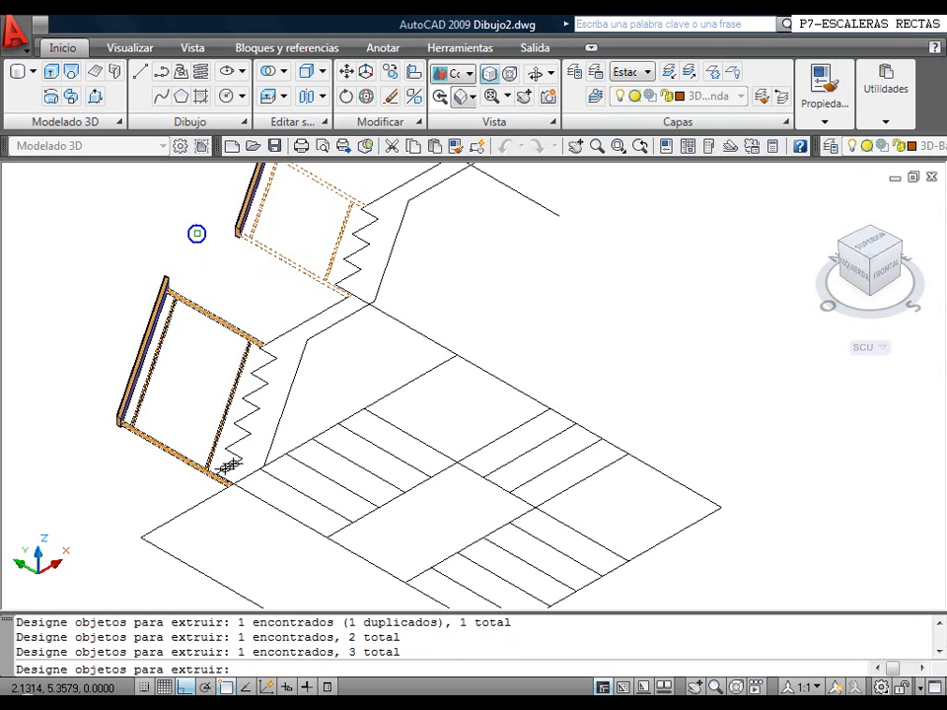
pyautogui.press('Return')
pyautogui.write('.04')
pyautogui.press('Return')
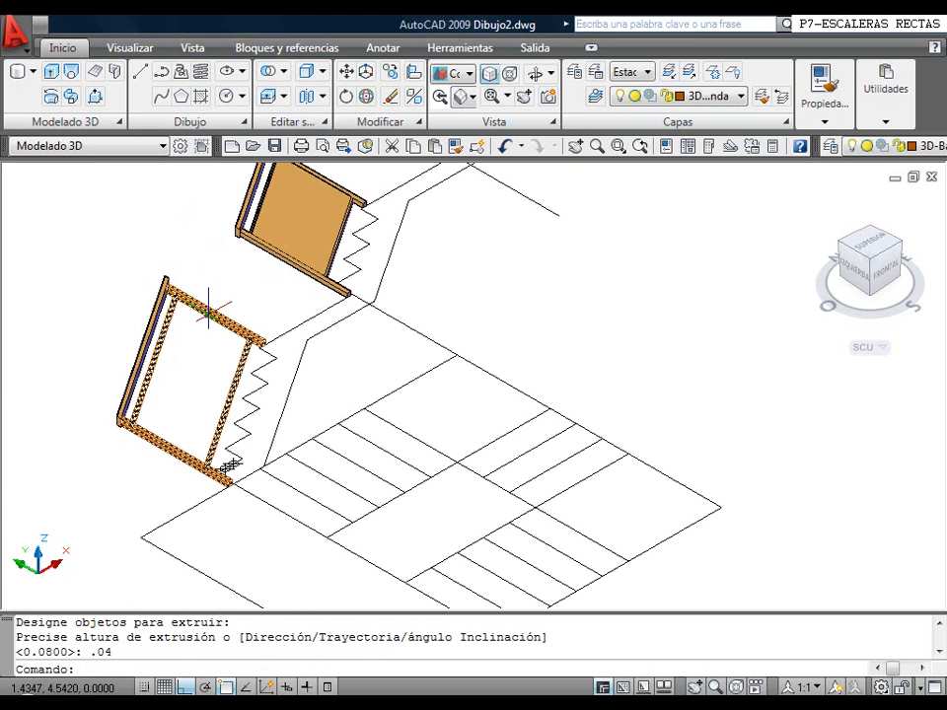
# Subtract the inner panel solid from the outer frame solid of the second flight's railing
pyautogui.scroll(4, 226, 281)
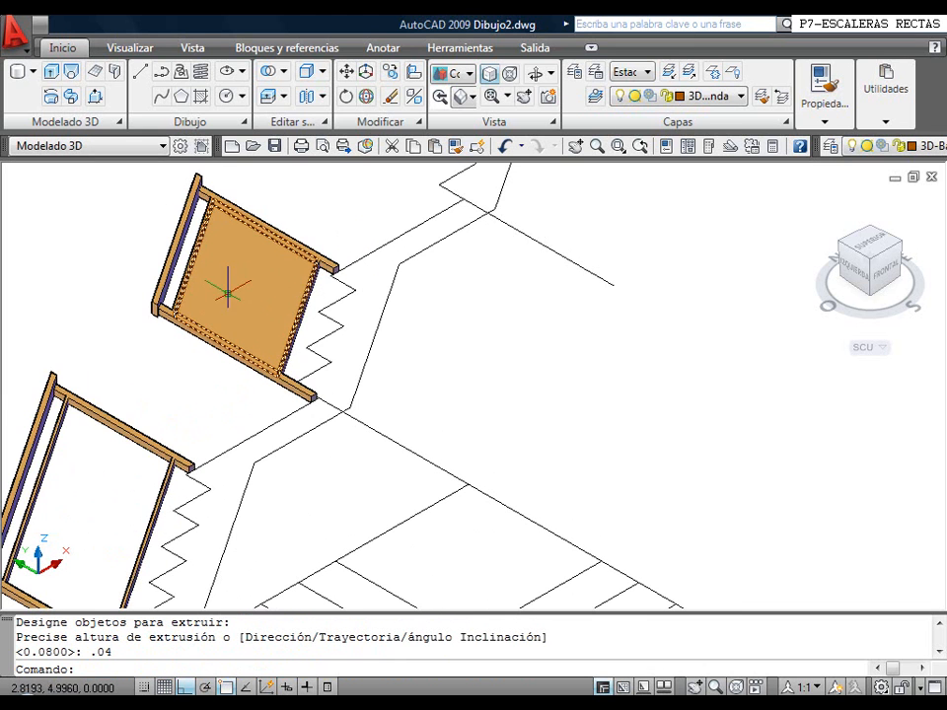
pyautogui.click(267, 74)
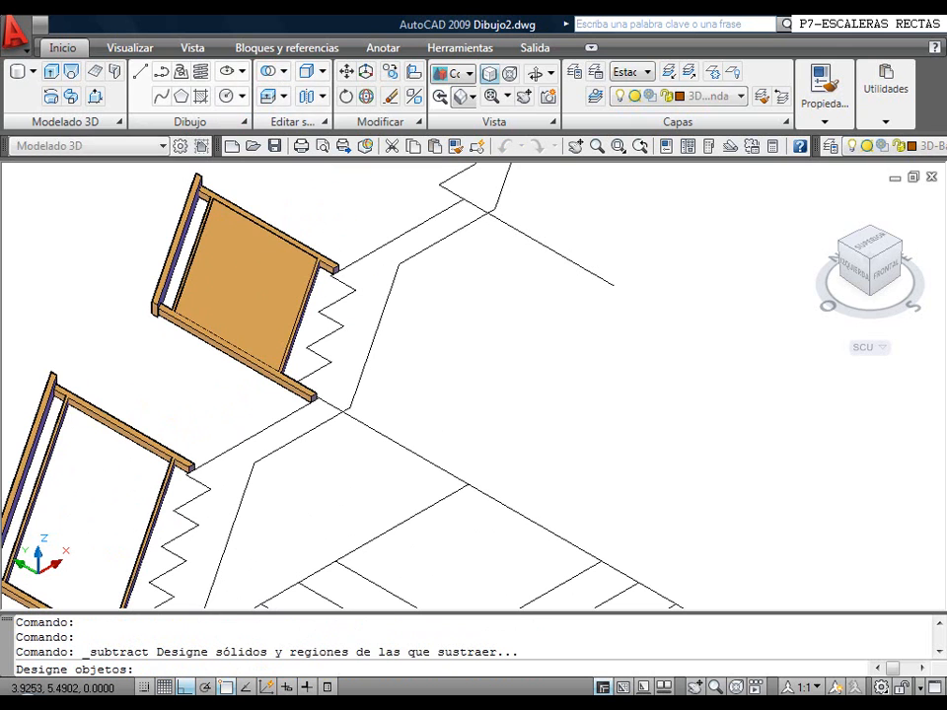
pyautogui.click(233, 202)
pyautogui.press('Return')
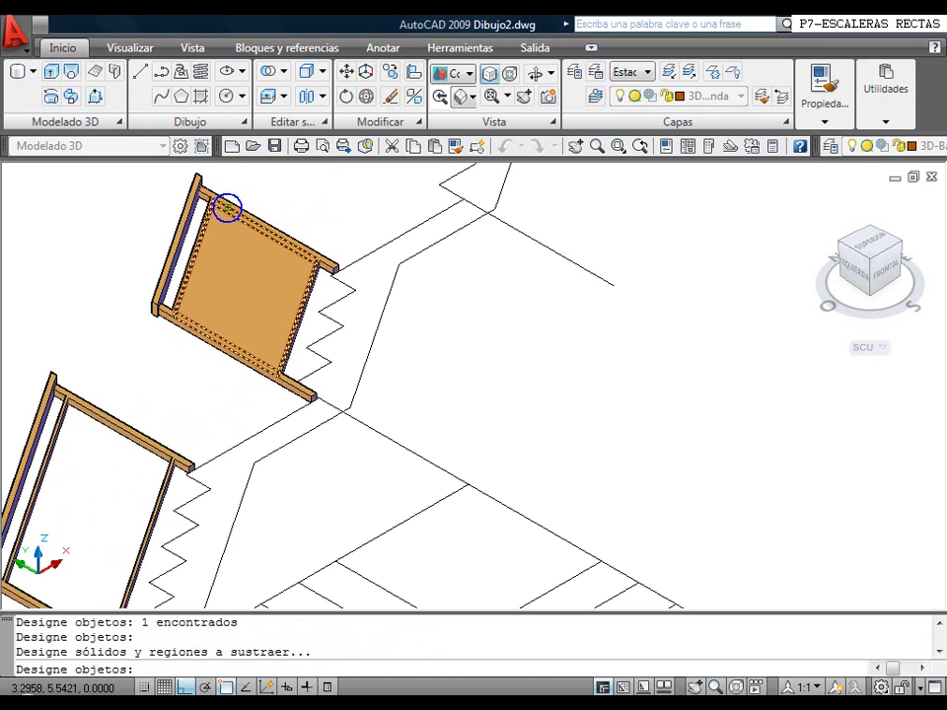
pyautogui.click(249, 225)
pyautogui.press('Return')
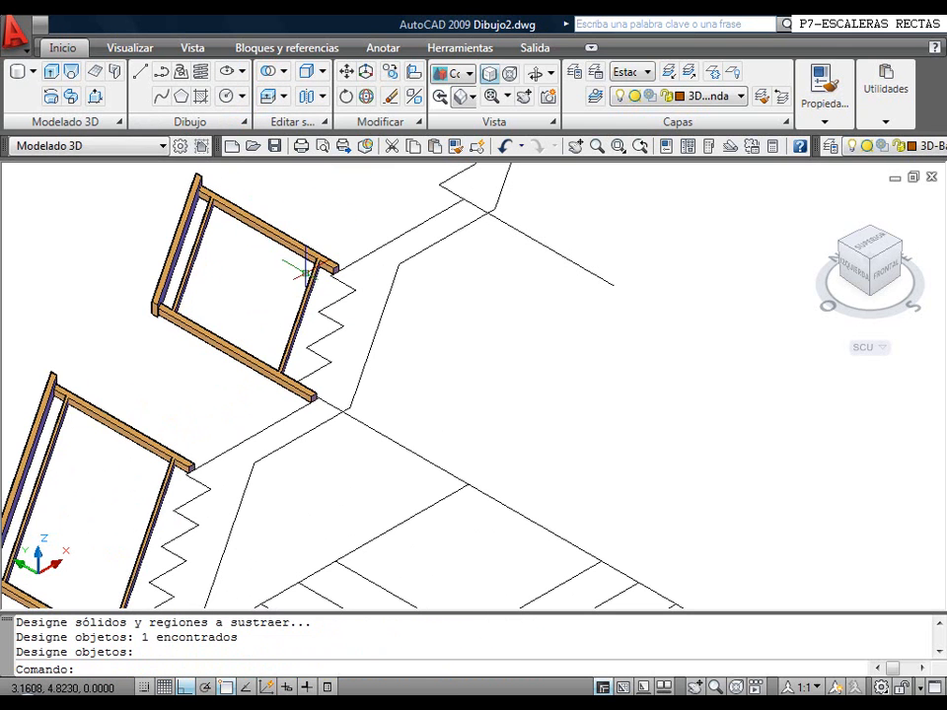
pyautogui.scroll(-3, 278, 285)
pyautogui.moveTo(278, 285); pyautogui.dragTo(275, 336, button='middle')
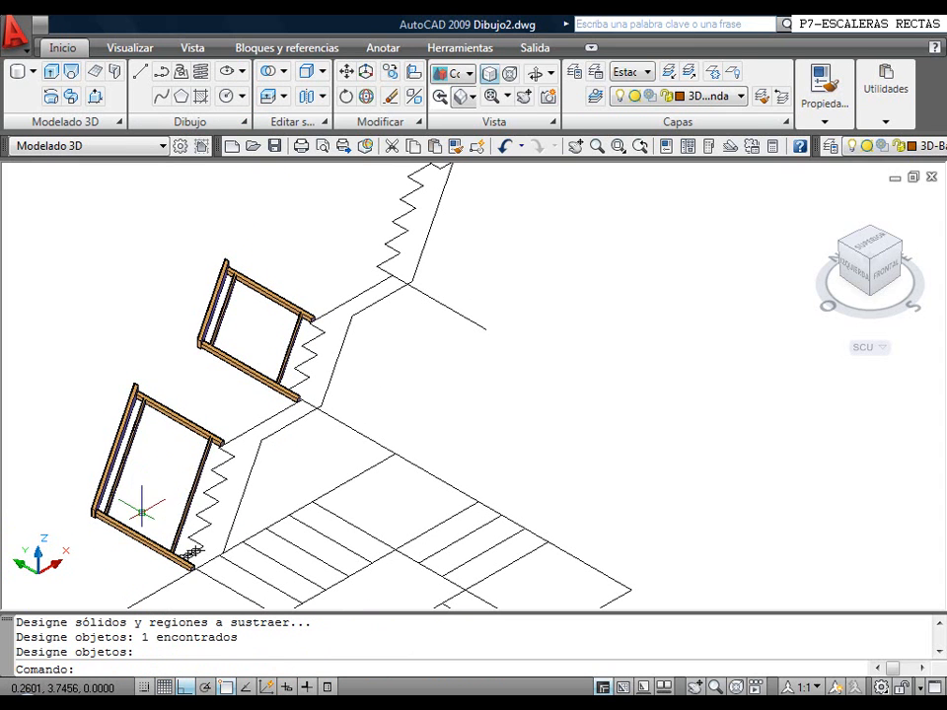
# Switch the model to the 2D wireframe visual style and turn on the layer containing the first railing's bar guide lines
pyautogui.click(466, 76)
pyautogui.click(451, 133)
pyautogui.scroll(2, 187, 551)
pyautogui.scroll(3, 247, 523)
pyautogui.moveTo(421, 483); pyautogui.dragTo(408, 486, button='middle')
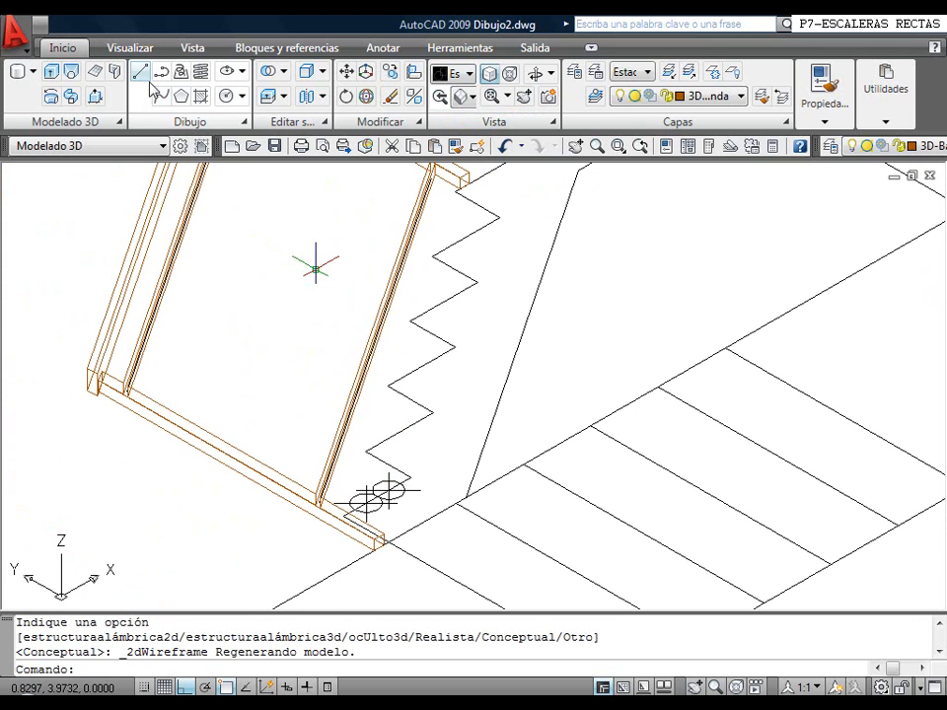
pyautogui.click(690, 96)
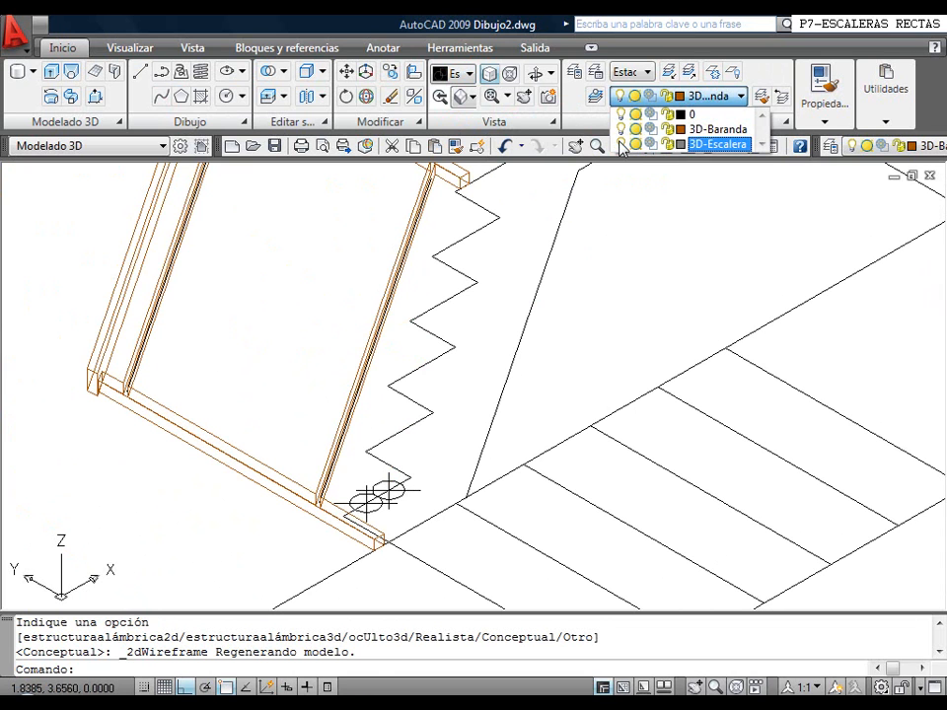
pyautogui.click(448, 296)
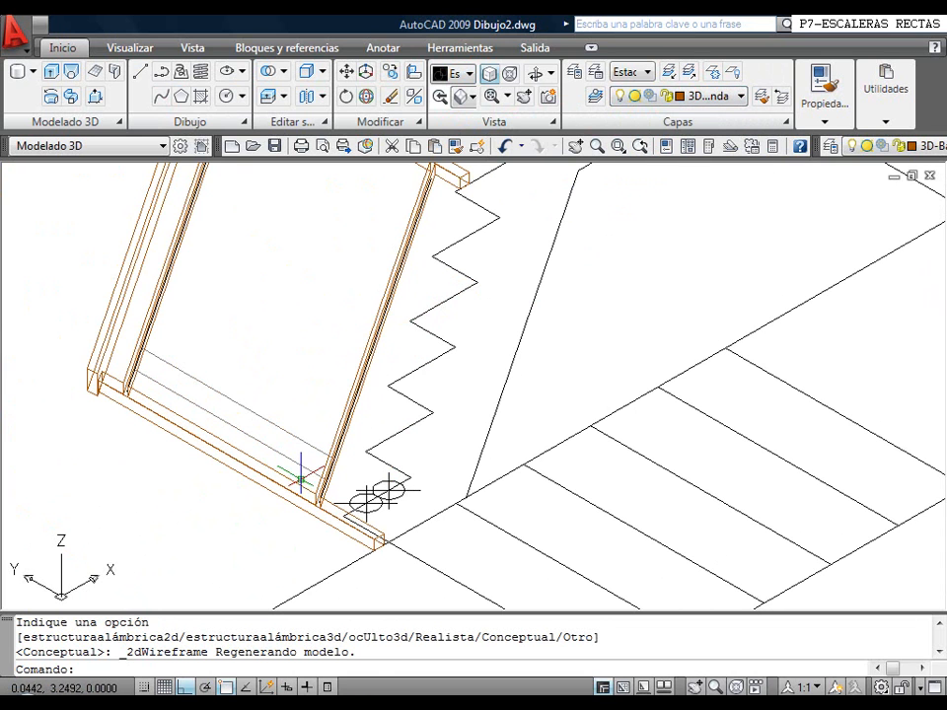
# Draw a circle of radius .005 centred on the near end of the lower guide line in the first railing
pyautogui.click(226, 98)
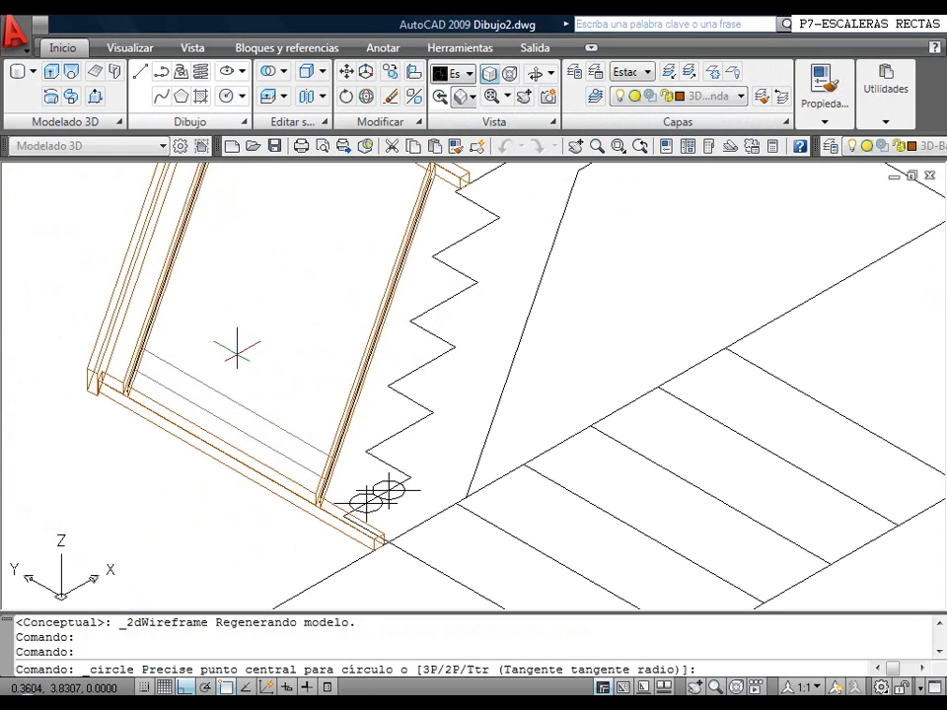
pyautogui.scroll(8, 306, 454)
pyautogui.moveTo(422, 510); pyautogui.dragTo(307, 371, button='middle')
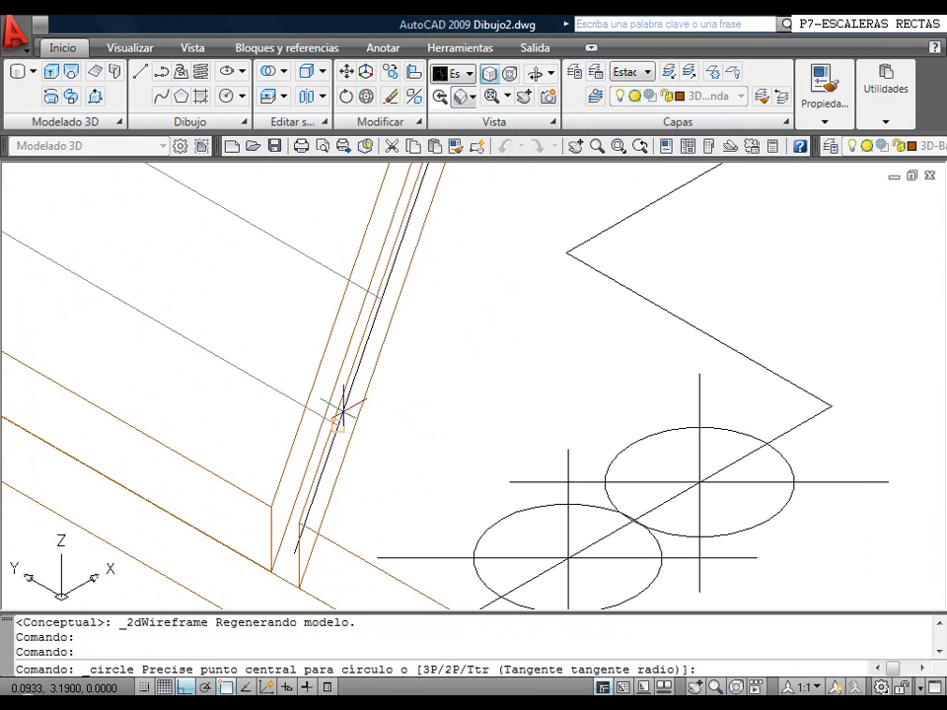
pyautogui.click(337, 424)
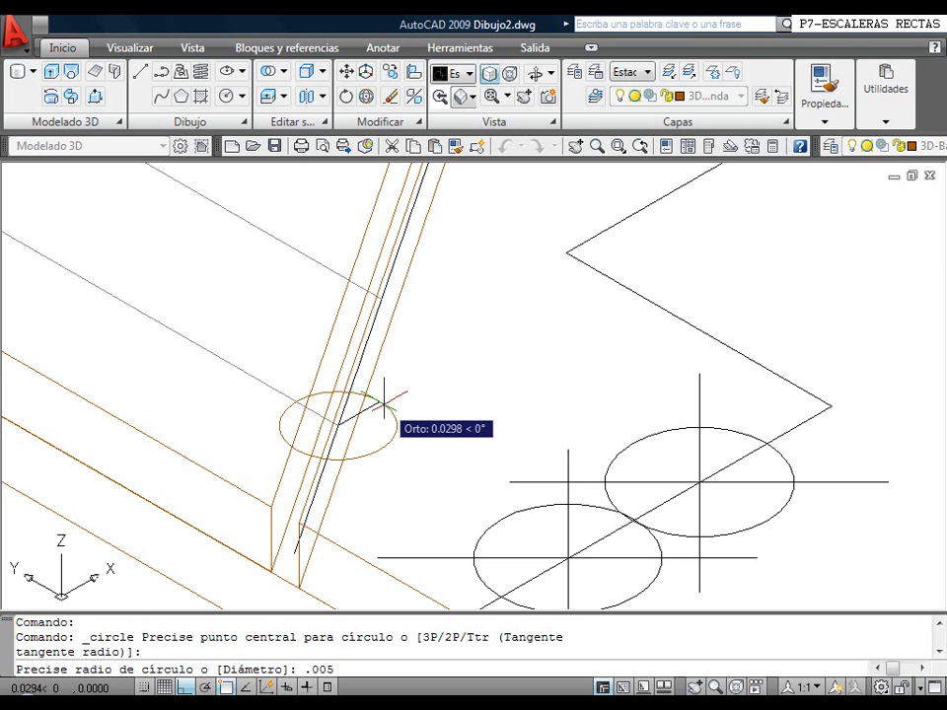
pyautogui.write('.005')
pyautogui.press('Return')
pyautogui.scroll(-2, 328, 442)
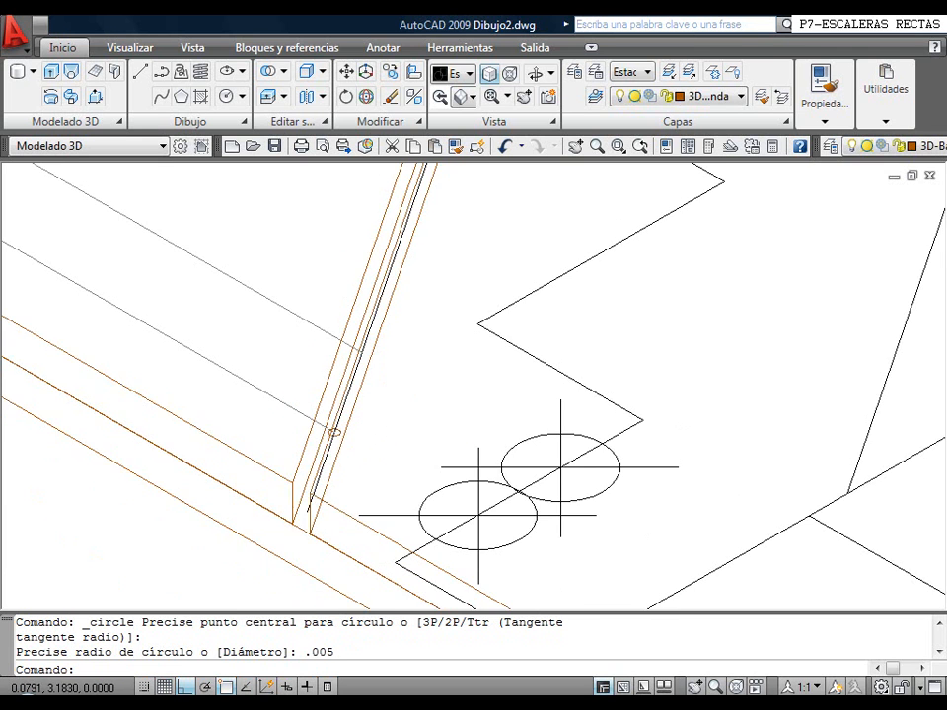
# Sweep the small circle along the lower guide line to form the first railing's lowest round bar
pyautogui.moveTo(338, 447); pyautogui.dragTo(424, 478, button='middle')
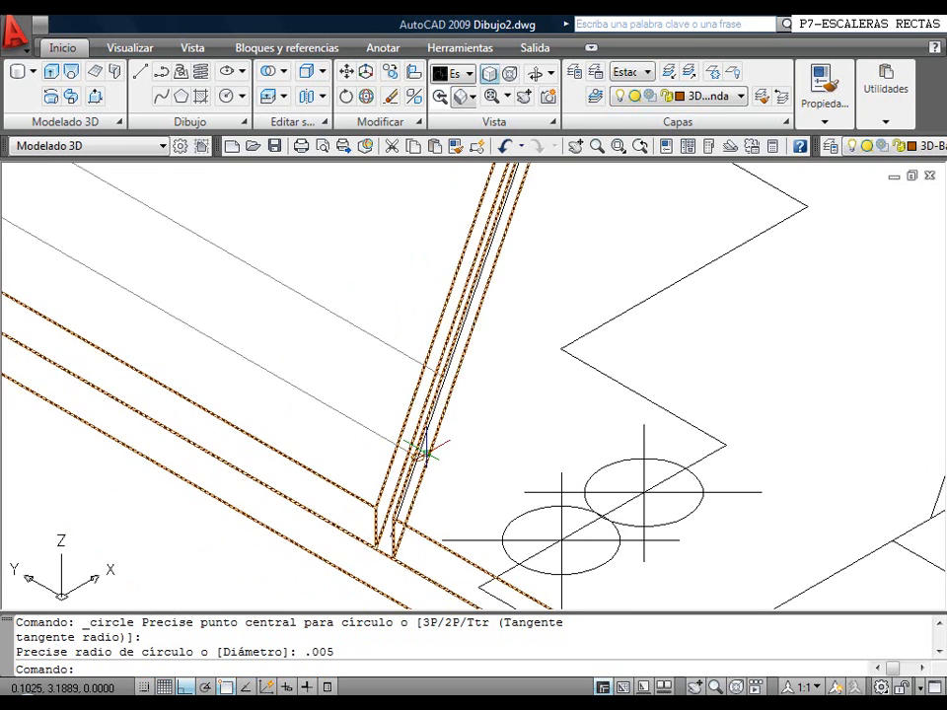
pyautogui.scroll(-4, 456, 476)
pyautogui.moveTo(467, 490)
pyautogui.mouseDown(button='middle')
pyautogui.moveTo(488, 499)
pyautogui.moveTo(477, 499)
pyautogui.mouseUp(button='middle')
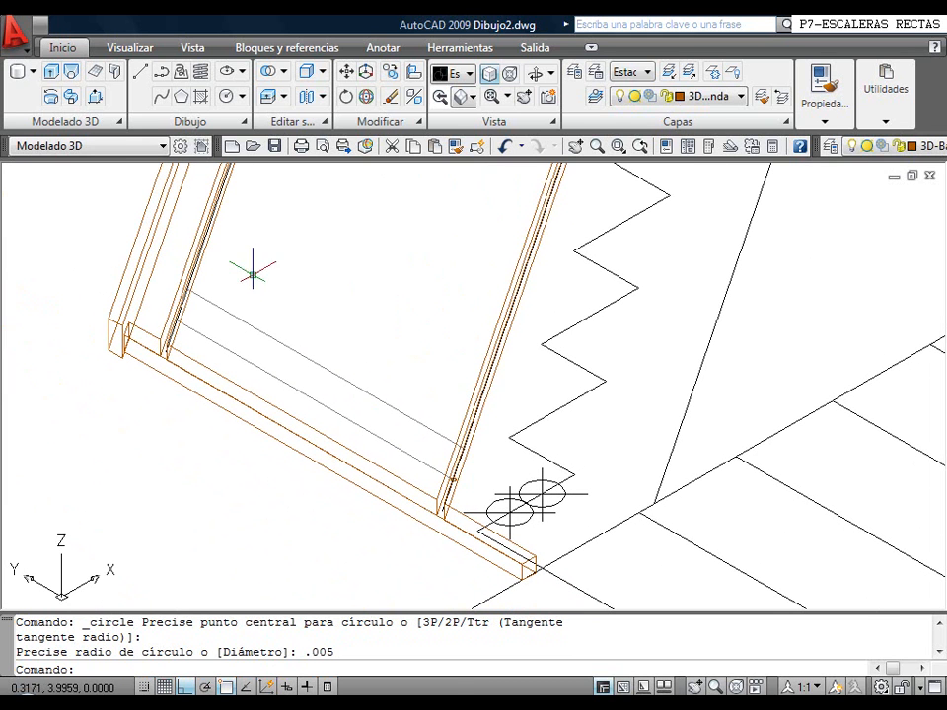
pyautogui.click(73, 104)
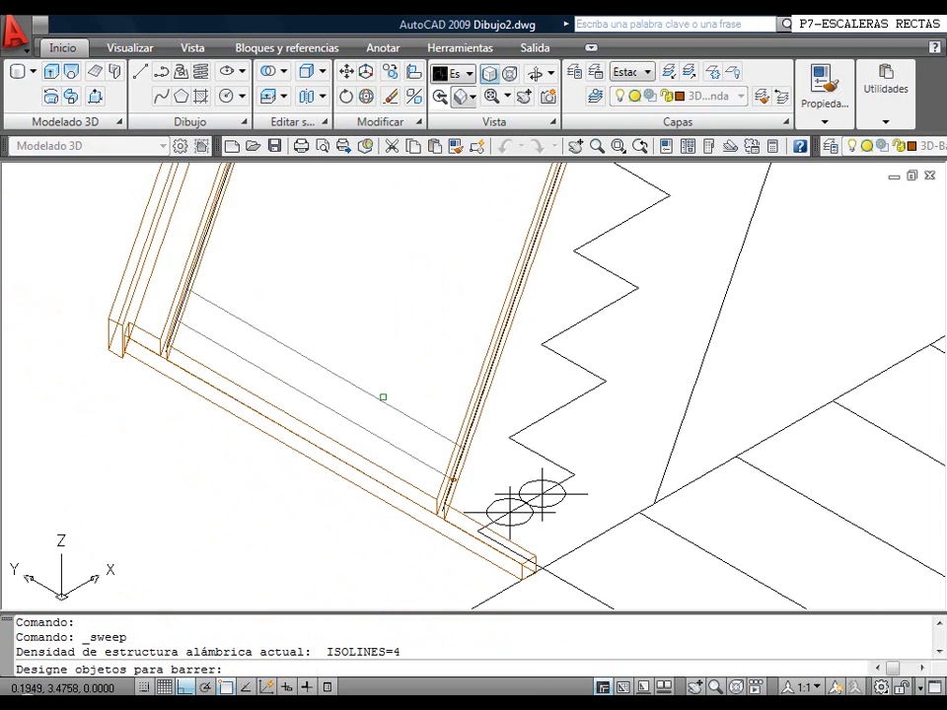
pyautogui.scroll(5, 446, 485)
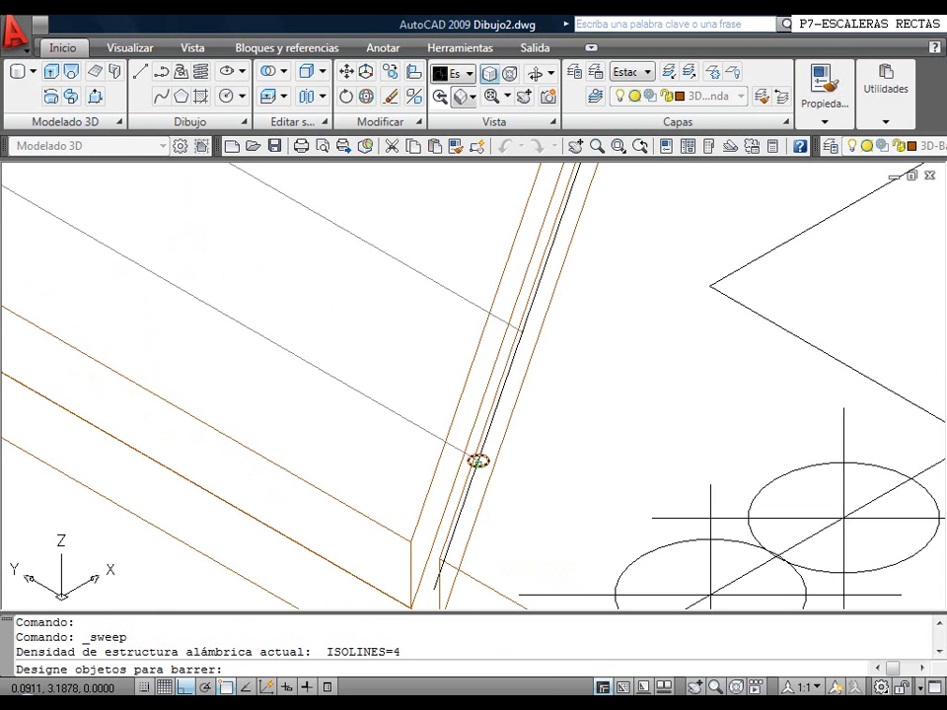
pyautogui.click(477, 460)
pyautogui.press('Return')
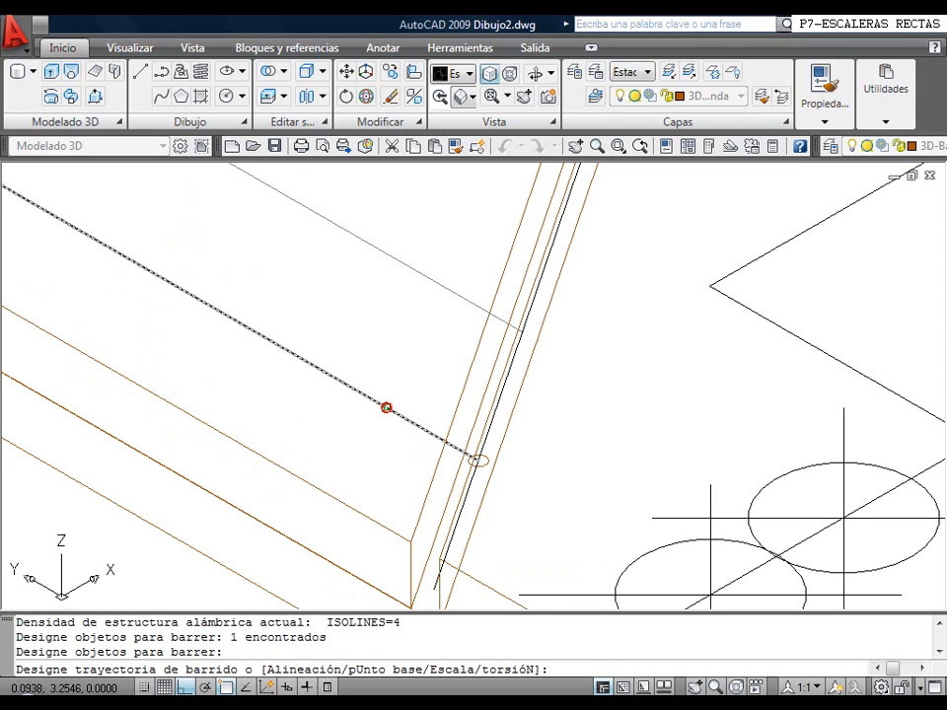
pyautogui.click(387, 405)
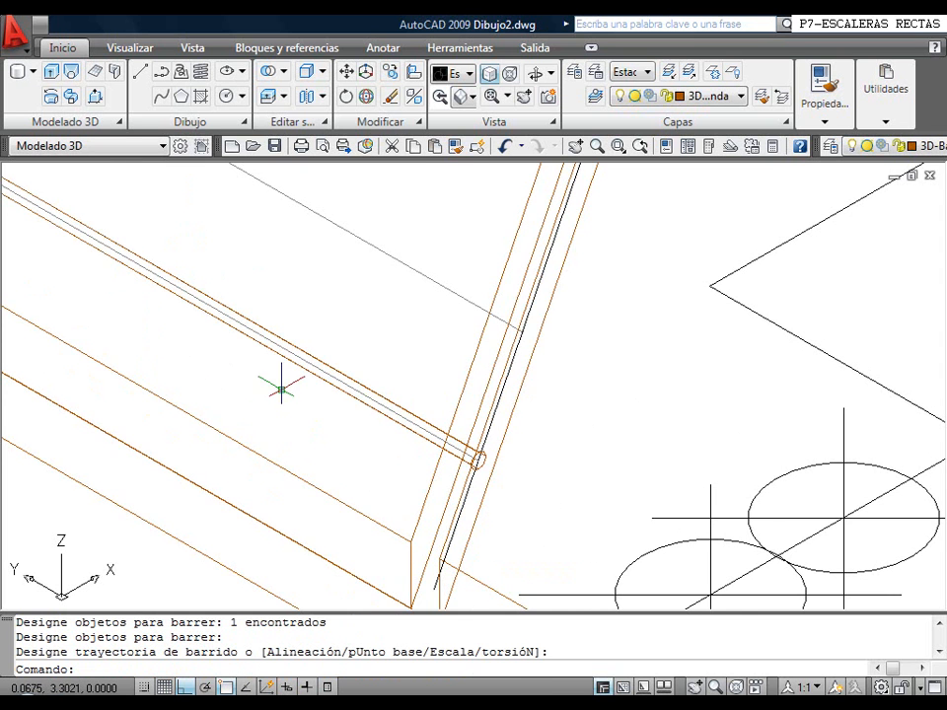
# Copy the swept bar from the end of the lower guide line to the end of the upper guide line
pyautogui.scroll(-3, 281, 385)
pyautogui.scroll(-2, 284, 329)
pyautogui.moveTo(277, 363)
pyautogui.mouseDown(button='middle')
pyautogui.moveTo(283, 387)
pyautogui.moveTo(279, 360)
pyautogui.mouseUp(button='middle')
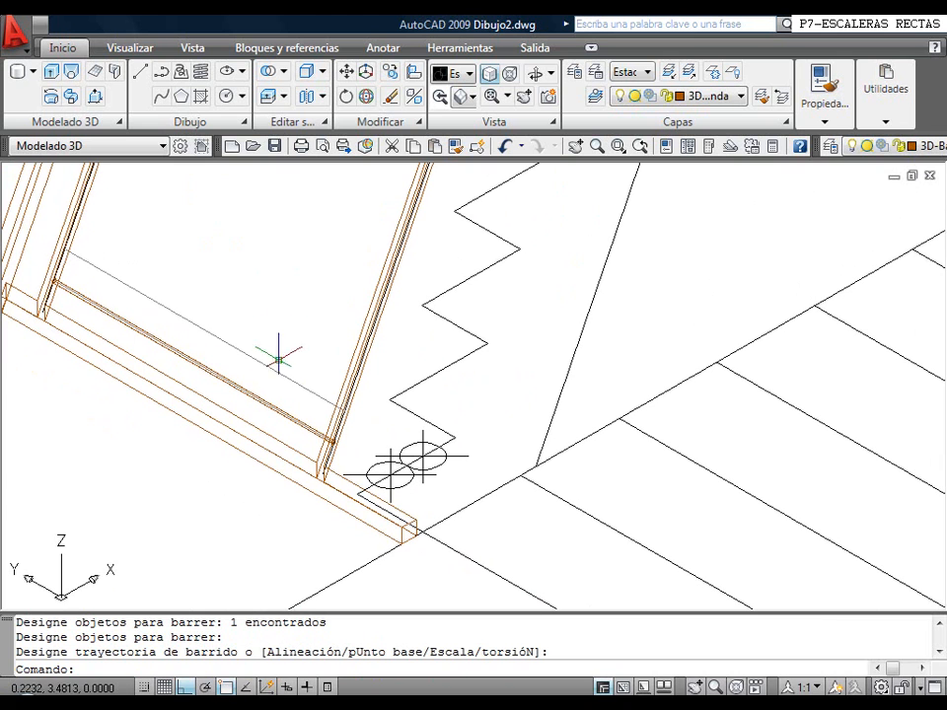
pyautogui.click(390, 71)
pyautogui.click(313, 424)
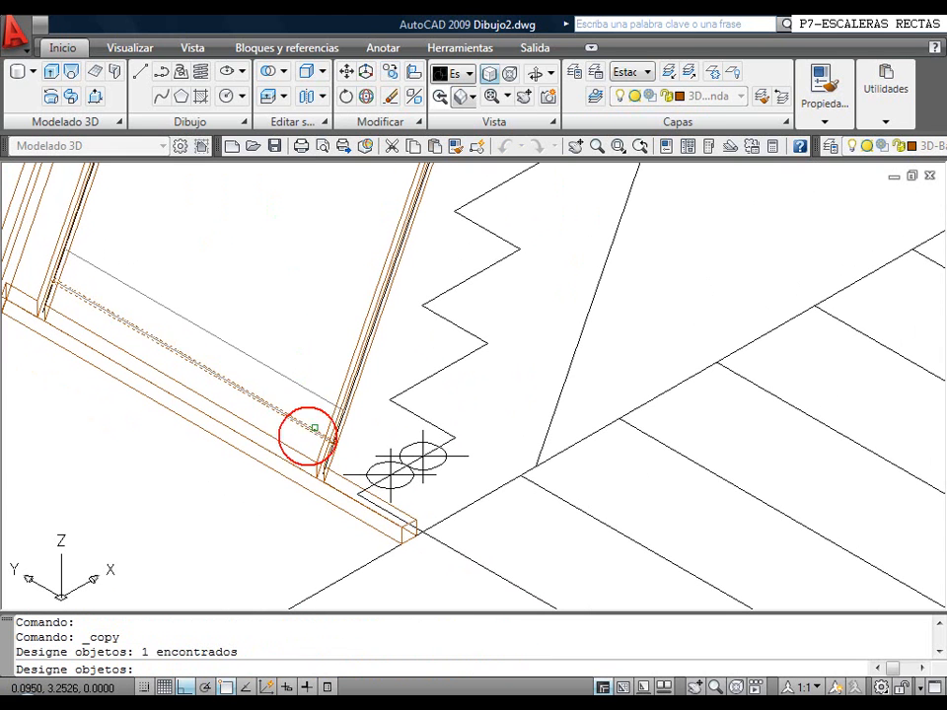
pyautogui.scroll(3, 314, 424)
pyautogui.press('Return')
pyautogui.click(388, 440)
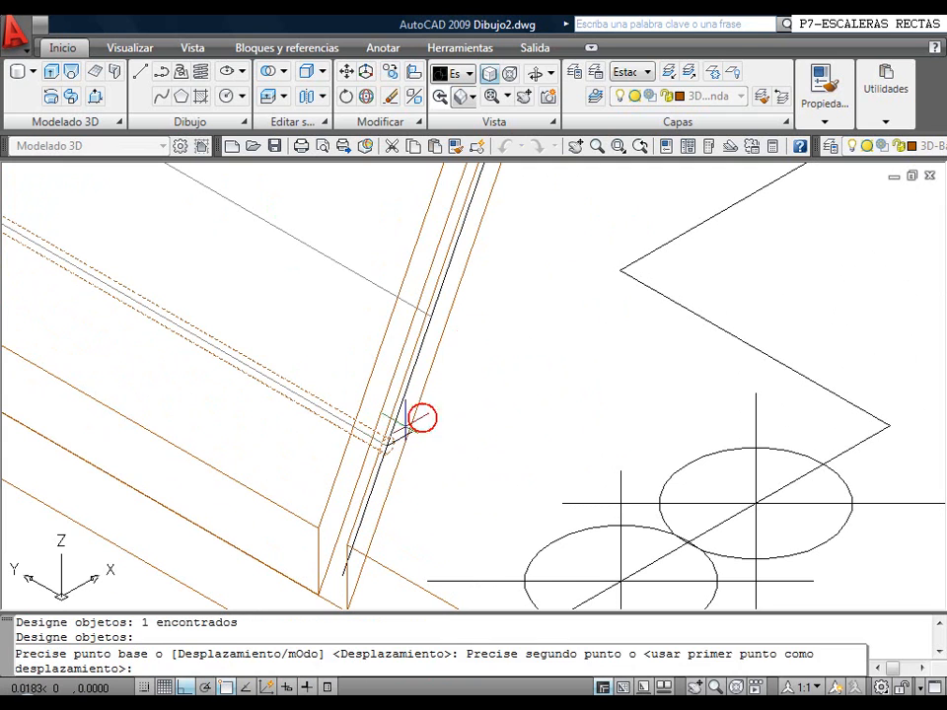
pyautogui.click(432, 317)
pyautogui.rightClick(503, 347)
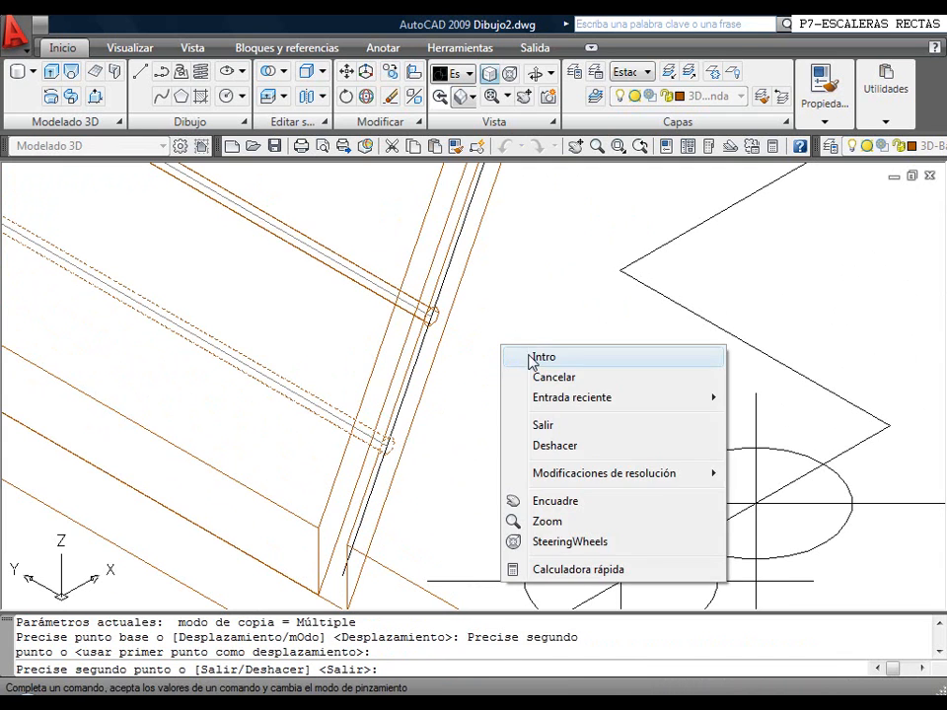
pyautogui.click(541, 357)
# Copy the second bar further up the railing to add a third bar at the same spacing
pyautogui.scroll(-3, 512, 349)
pyautogui.scroll(4, 438, 454)
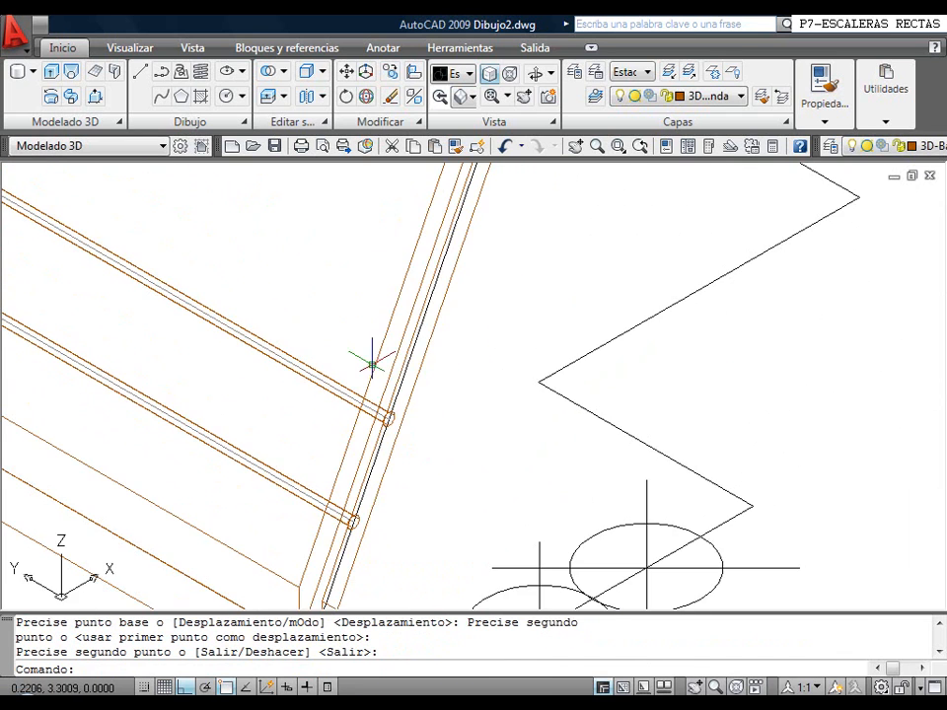
pyautogui.rightClick(356, 296)
pyautogui.click(423, 310)
pyautogui.click(326, 375)
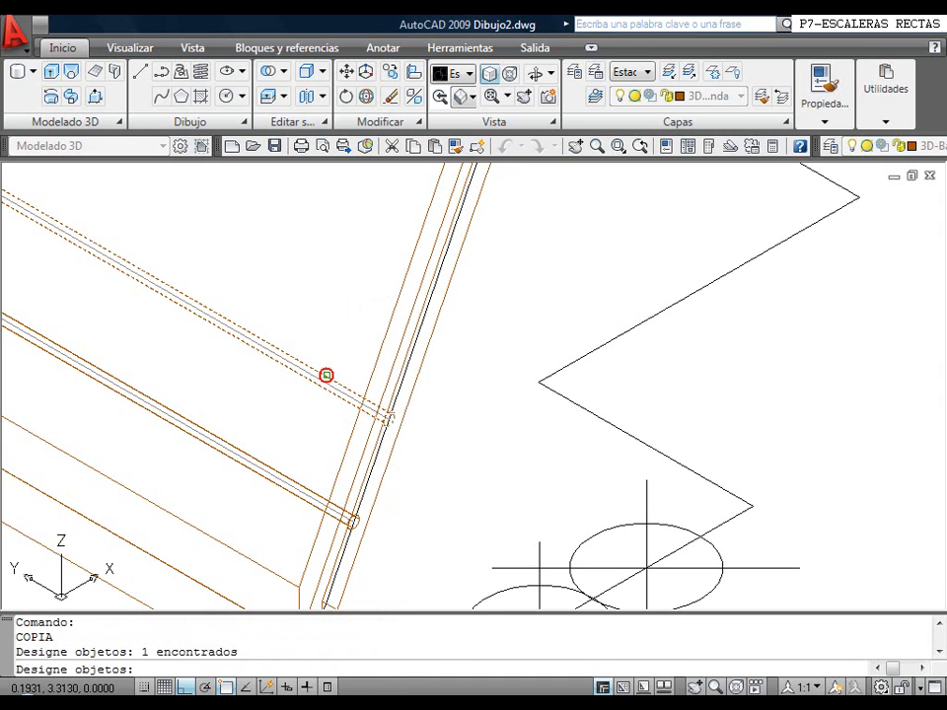
pyautogui.rightClick(362, 502)
pyautogui.click(352, 519)
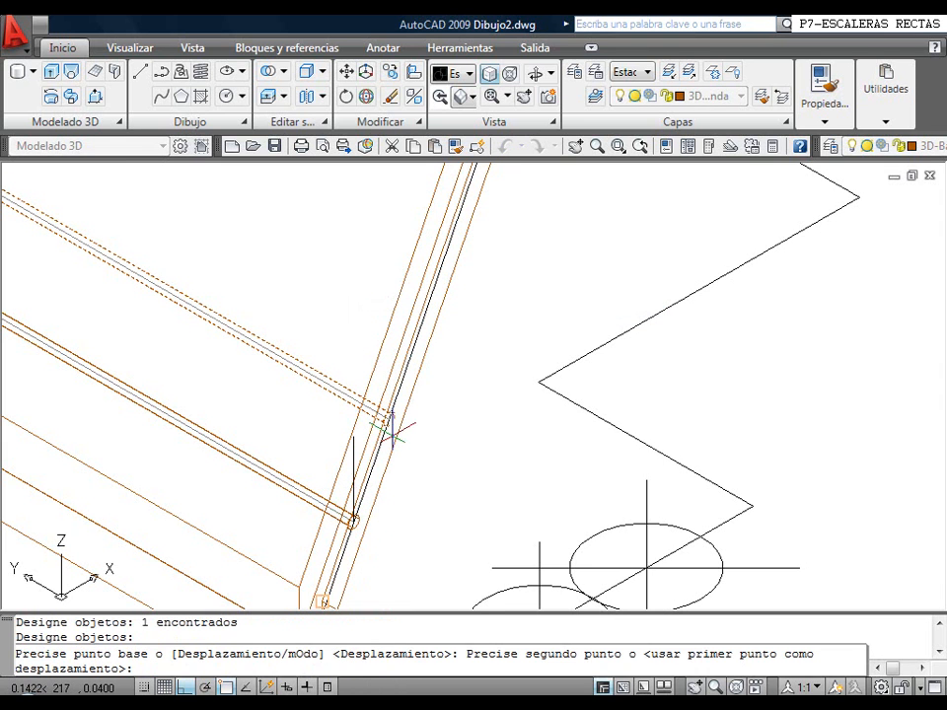
pyautogui.click(424, 404)
pyautogui.rightClick(484, 397)
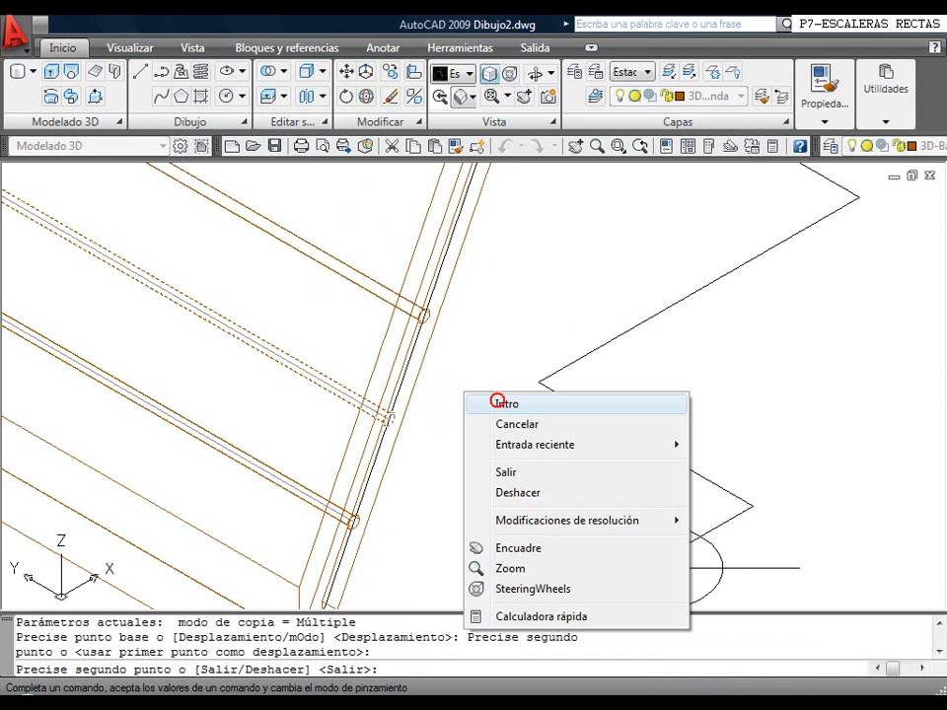
pyautogui.click(500, 404)
pyautogui.scroll(-2, 471, 395)
pyautogui.moveTo(470, 391); pyautogui.dragTo(484, 432, button='middle')
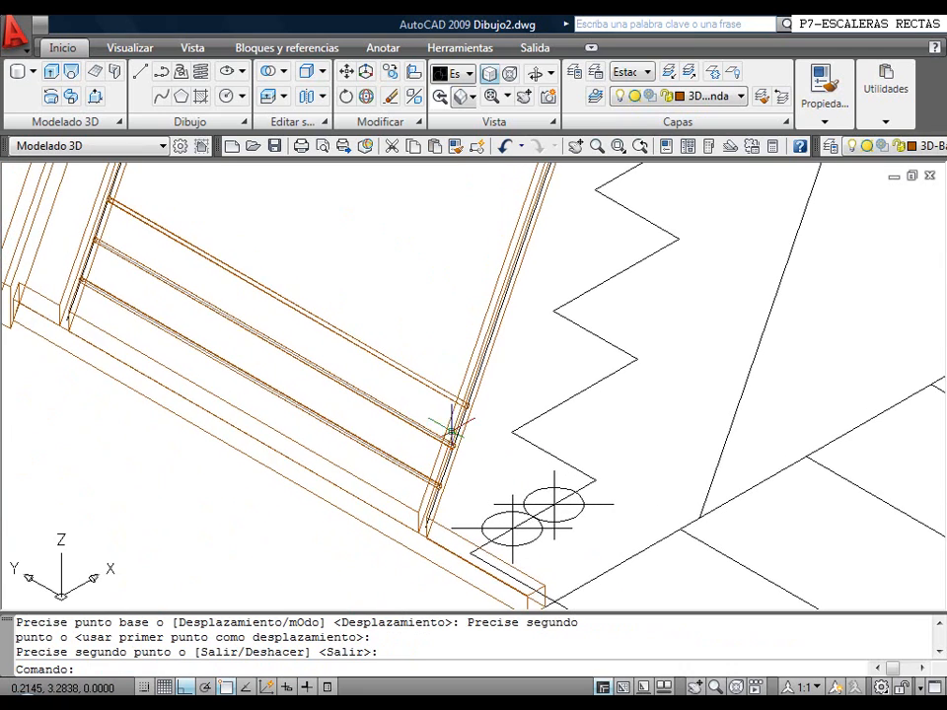
# Move the frames of both railings up .02 along the Z axis
pyautogui.scroll(-2, 226, 353)
pyautogui.moveTo(316, 313); pyautogui.dragTo(300, 426, button='middle')
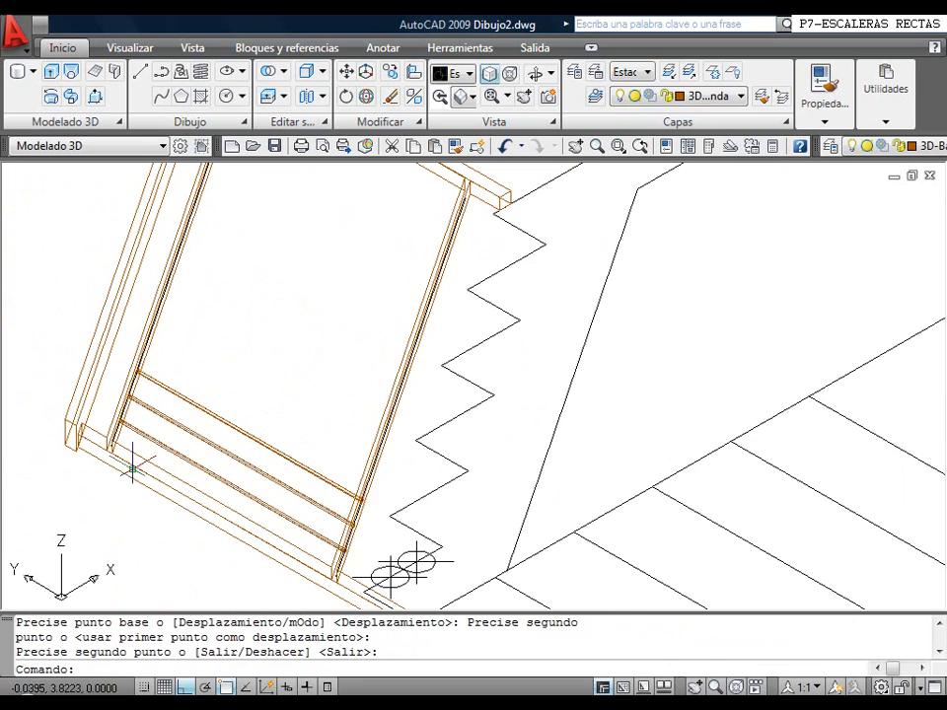
pyautogui.scroll(5, 143, 466)
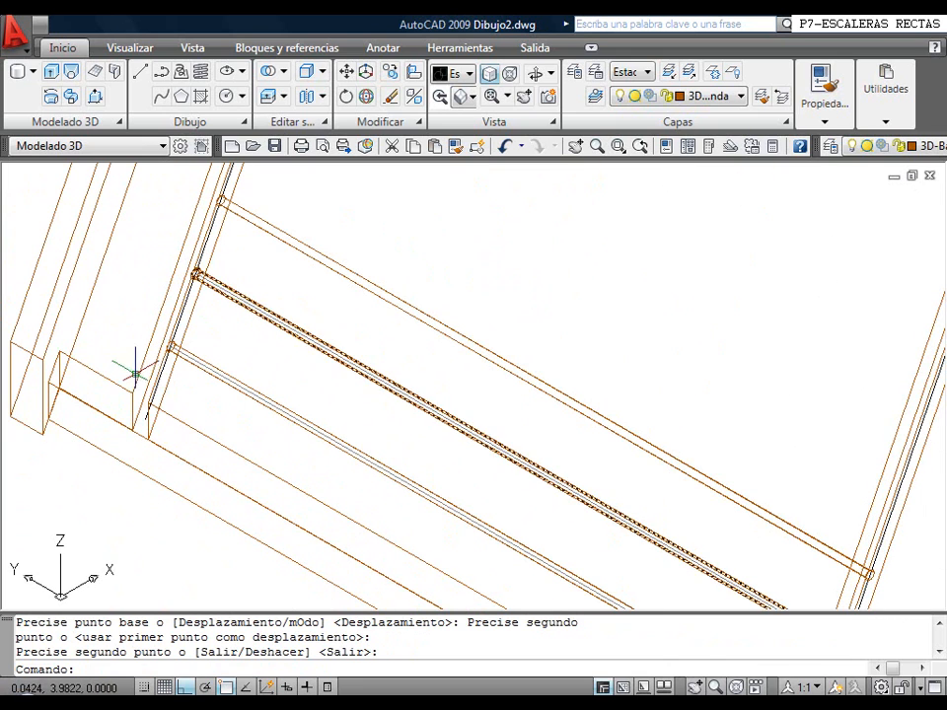
pyautogui.scroll(-5, 98, 360)
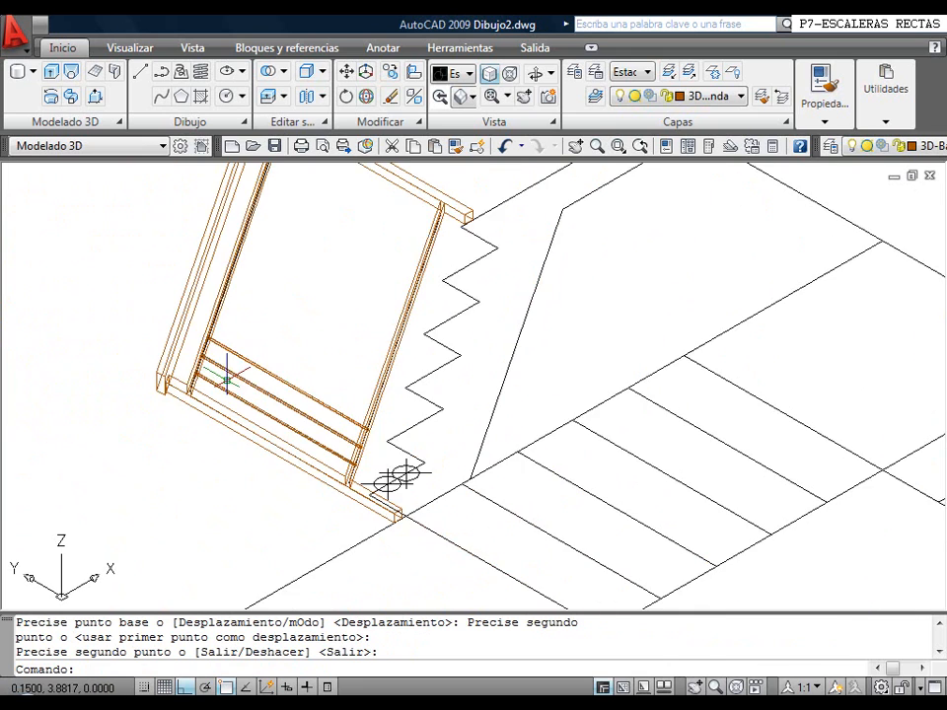
pyautogui.scroll(-2, 275, 431)
pyautogui.moveTo(273, 425); pyautogui.dragTo(275, 408, button='middle')
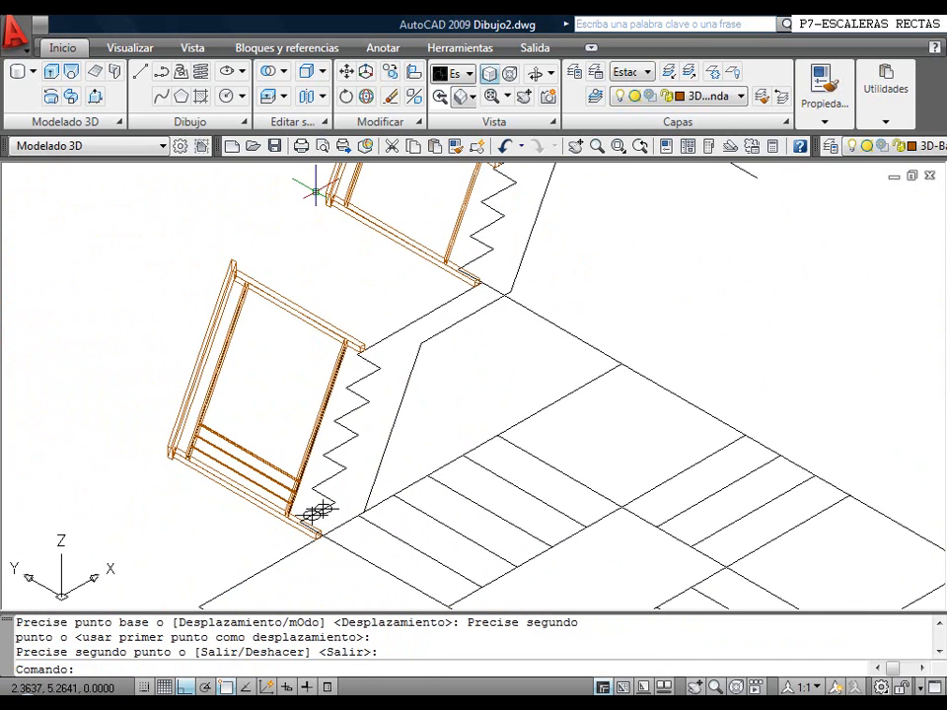
pyautogui.click(346, 71)
pyautogui.click(362, 216)
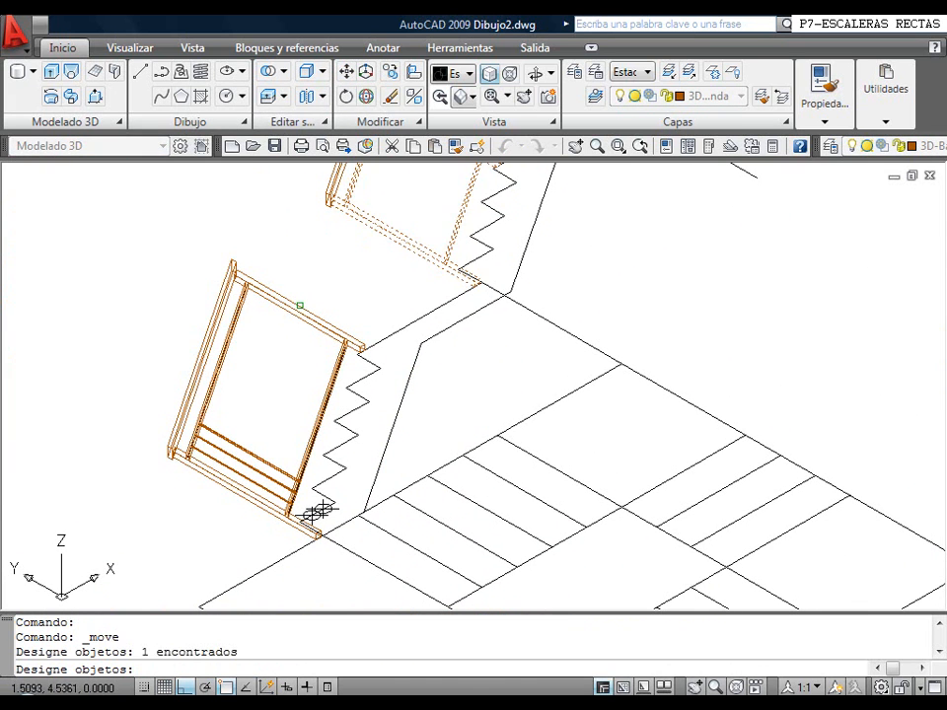
pyautogui.click(298, 309)
pyautogui.press('Return')
pyautogui.click(298, 270)
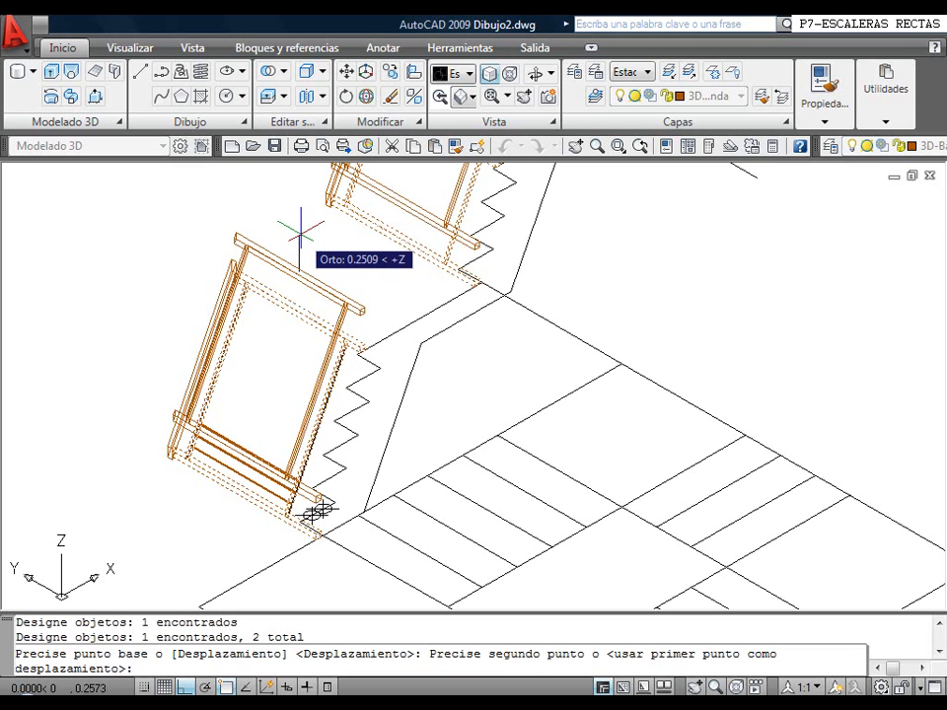
pyautogui.write('.02')
pyautogui.press('Return')
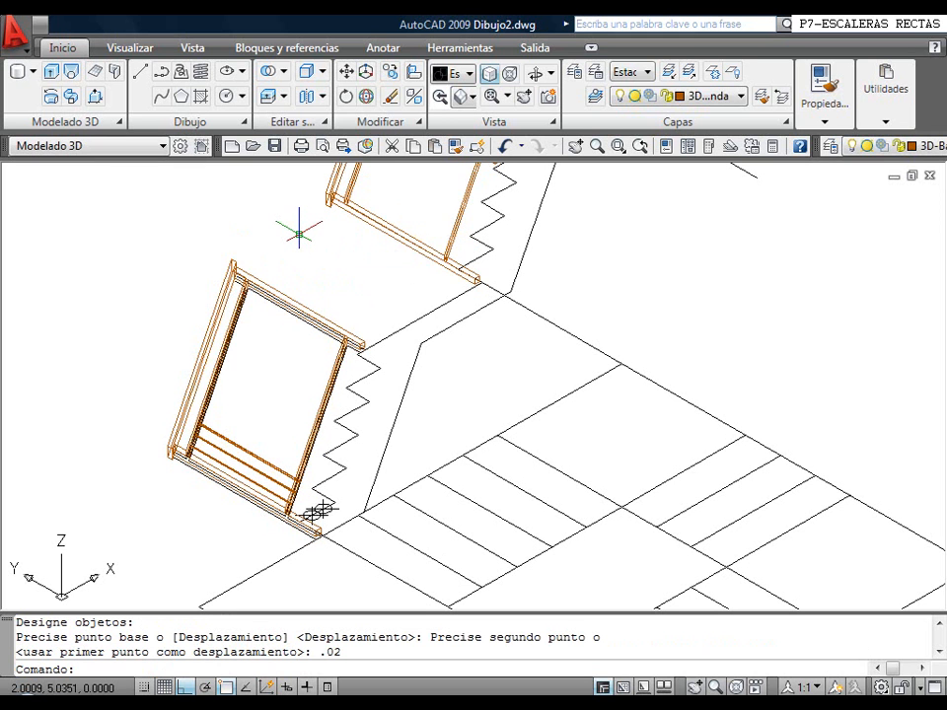
# Move the three round bars of the first railing up .04 along the Z axis
pyautogui.scroll(5, 322, 509)
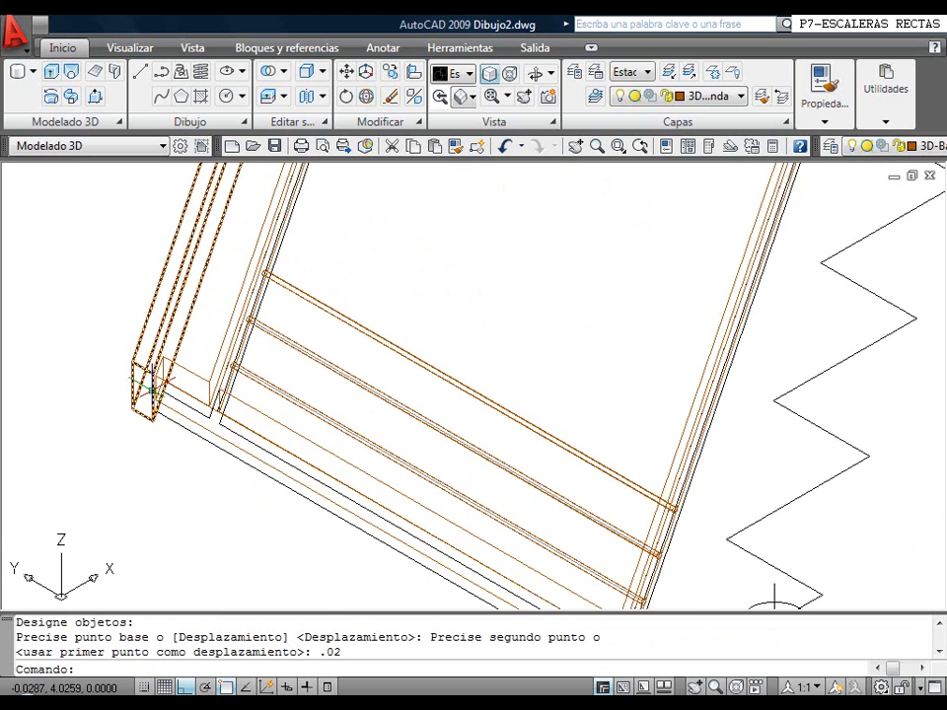
pyautogui.scroll(-3, 328, 345)
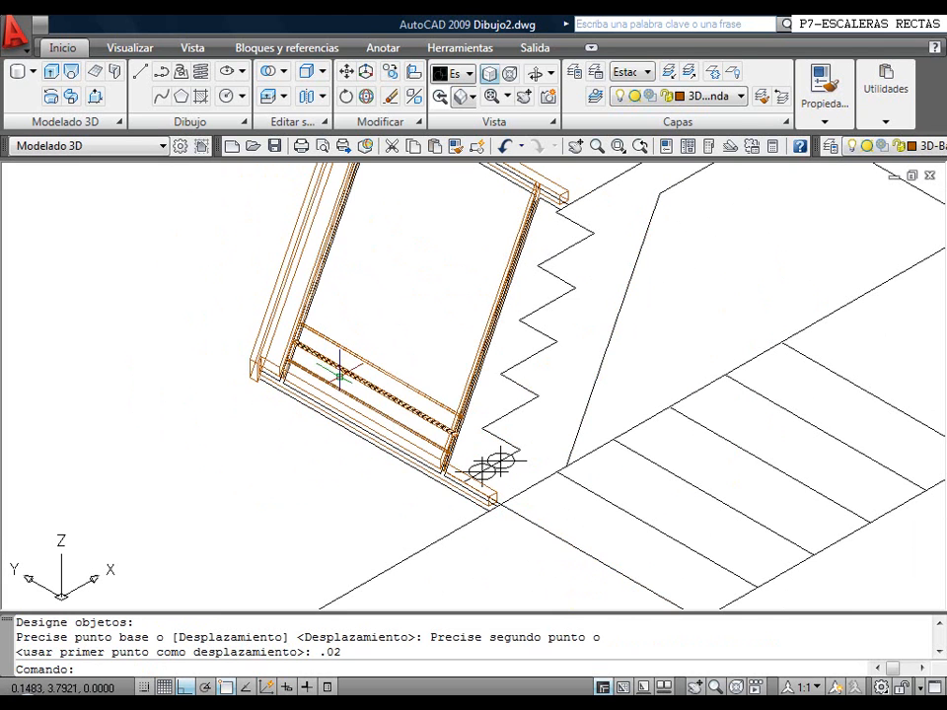
pyautogui.click(346, 72)
pyautogui.click(366, 362)
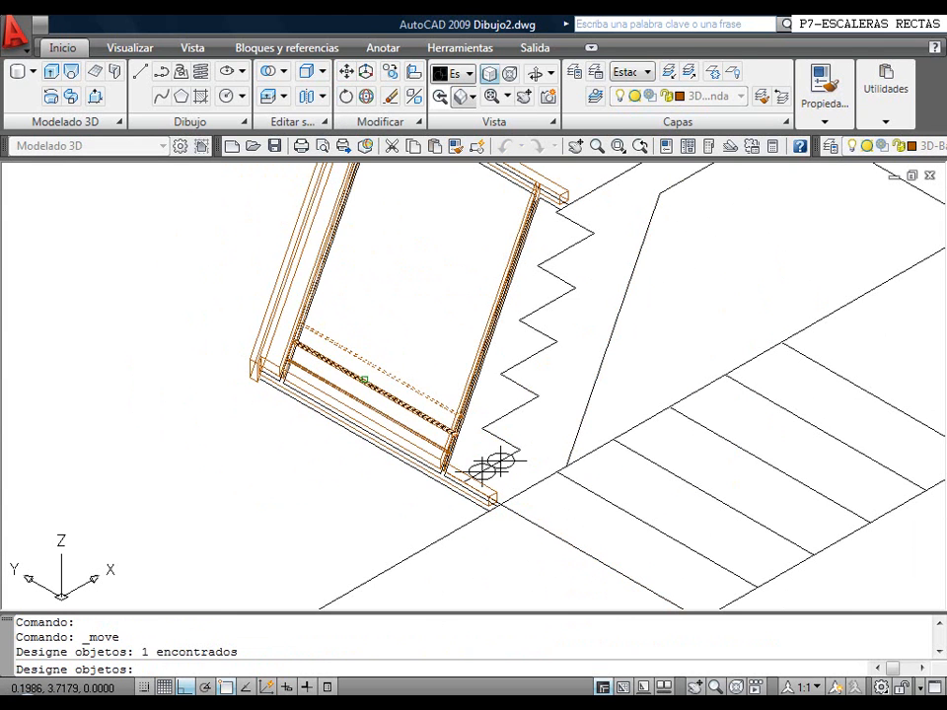
pyautogui.click(364, 379)
pyautogui.click(357, 401)
pyautogui.rightClick(180, 364)
pyautogui.click(179, 364)
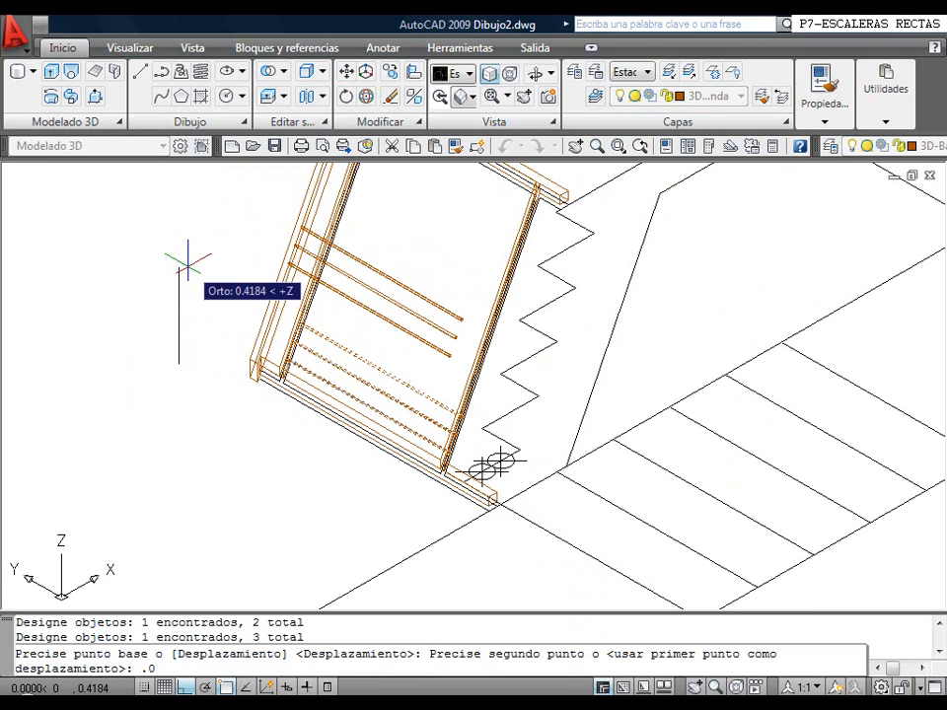
pyautogui.press('Return')
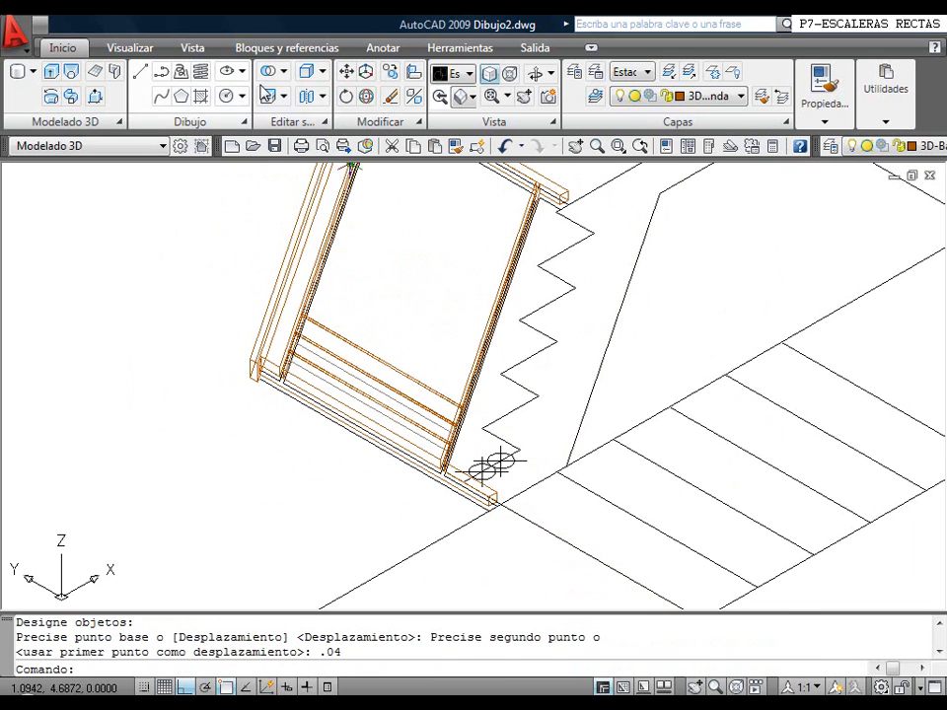
# Copy the three round bars of the first railing from step corner to step corner up the whole first flight
pyautogui.click(391, 74)
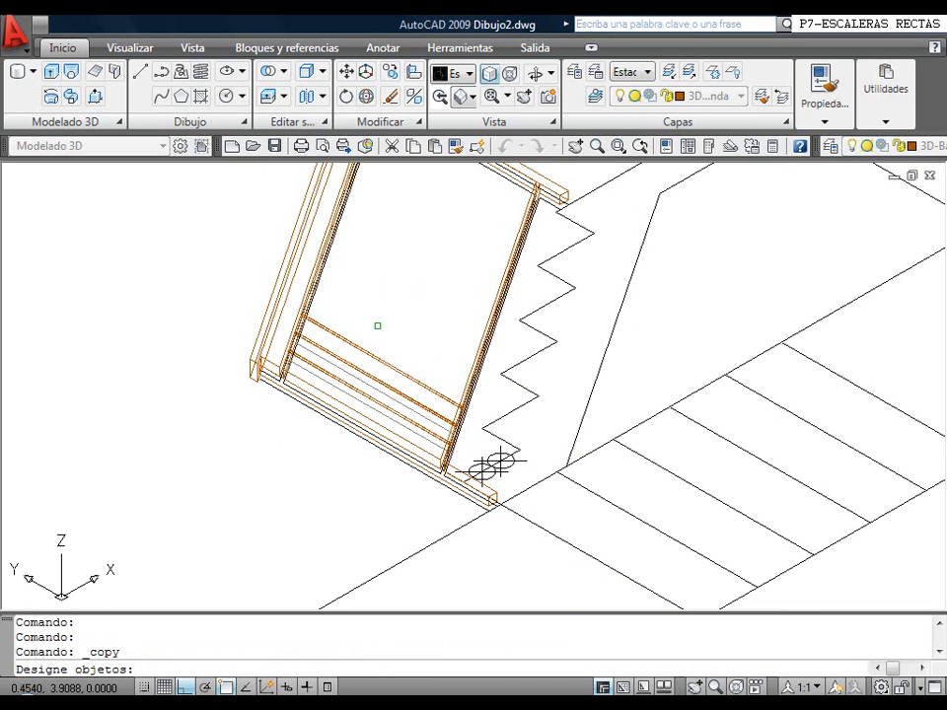
pyautogui.click(375, 357)
pyautogui.click(370, 392)
pyautogui.click(368, 393)
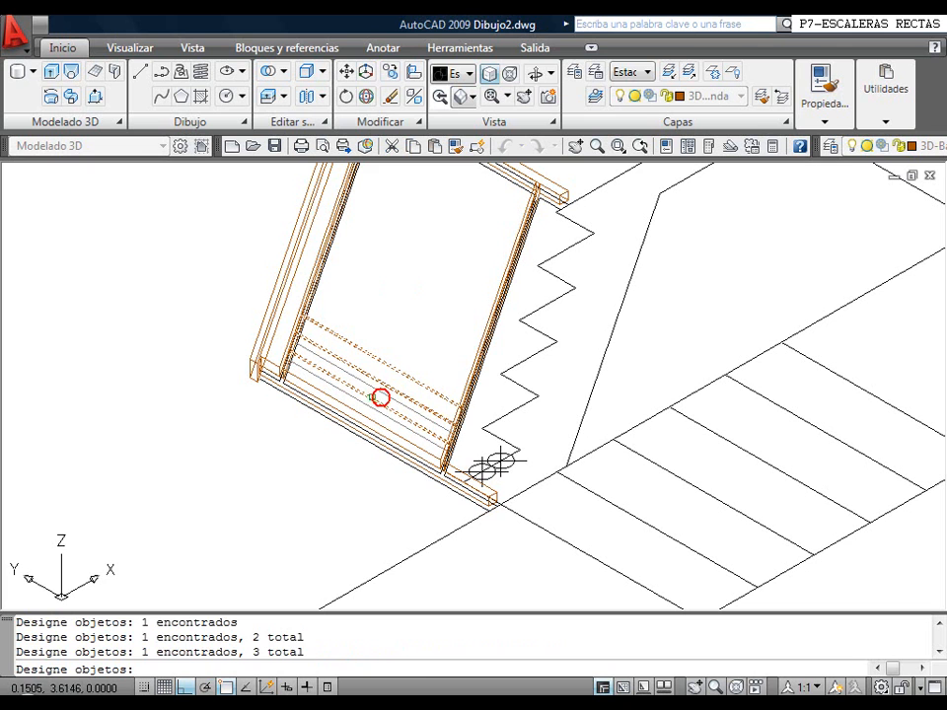
pyautogui.press('Return')
pyautogui.click(499, 380)
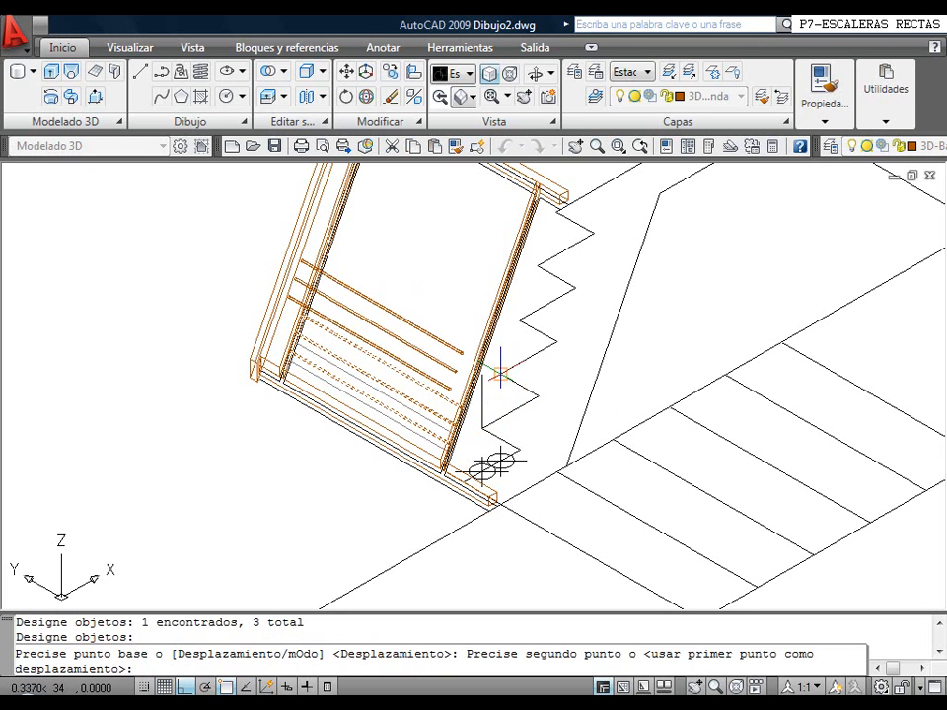
pyautogui.click(503, 321)
pyautogui.click(530, 292)
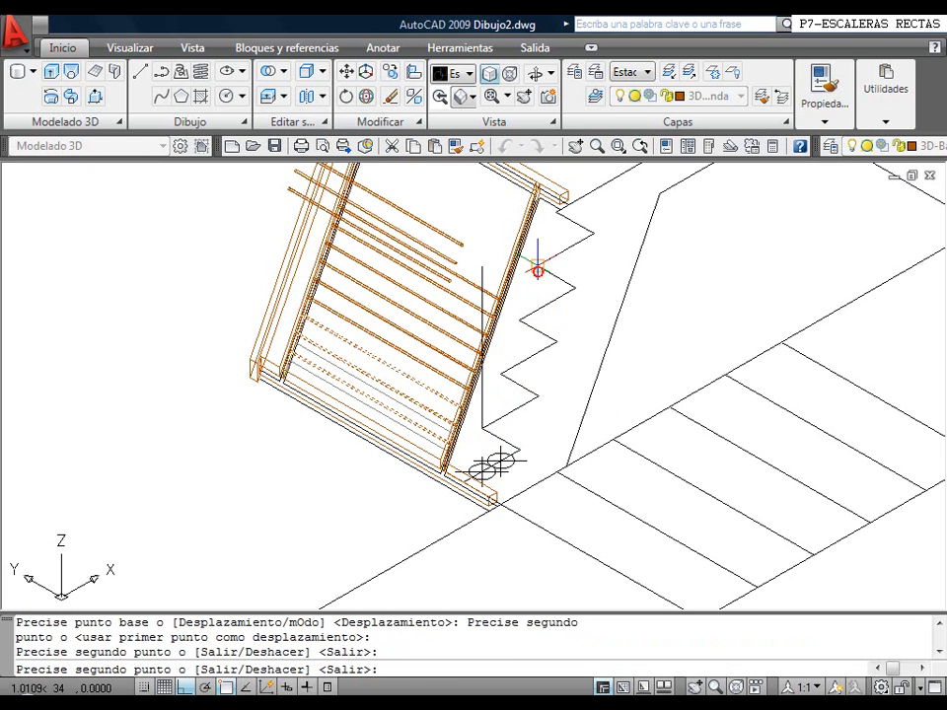
pyautogui.click(540, 266)
pyautogui.click(556, 214)
# Place further copies of the three bars at successive step corners of the second flight to fill the second railing
pyautogui.scroll(-5, 582, 232)
pyautogui.moveTo(582, 232); pyautogui.dragTo(286, 420, button='middle')
pyautogui.scroll(5, 350, 335)
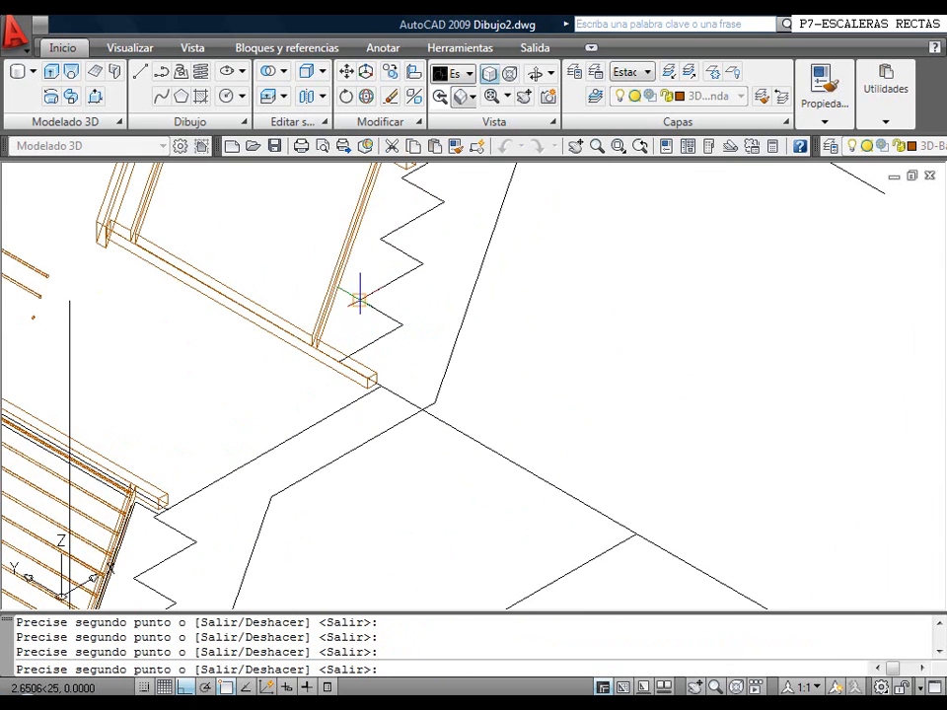
pyautogui.click(373, 268)
pyautogui.click(386, 222)
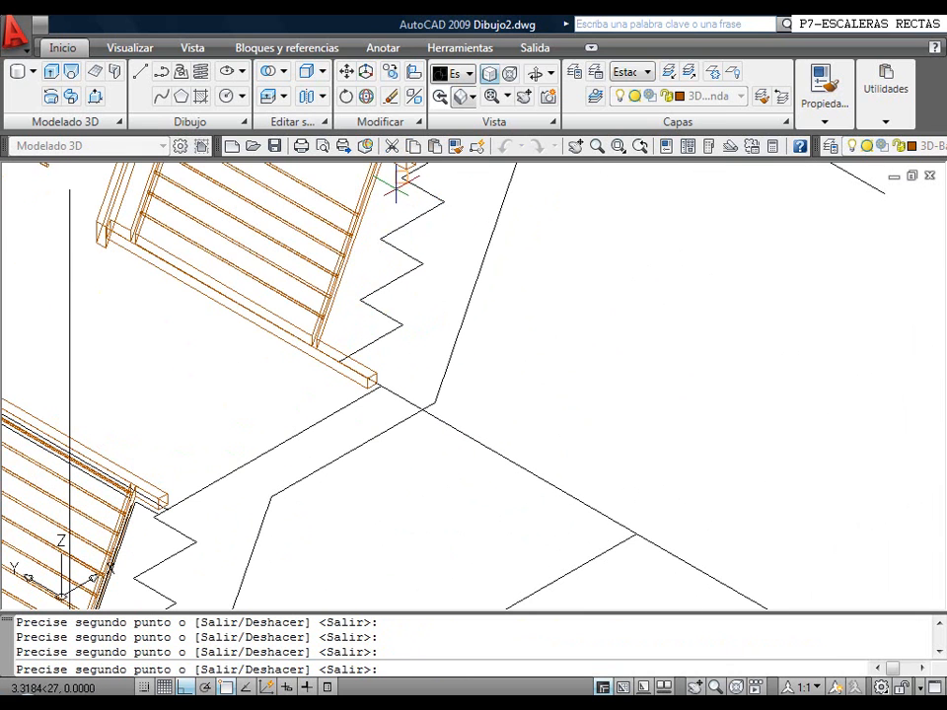
pyautogui.rightClick(394, 223)
pyautogui.click(423, 239)
# Erase the surplus topmost round bar from both the first and the second railing
pyautogui.scroll(-2, 379, 289)
pyautogui.scroll(-4, 392, 292)
pyautogui.moveTo(328, 361); pyautogui.dragTo(343, 390, button='middle')
pyautogui.scroll(6, 342, 390)
pyautogui.scroll(-2, 341, 391)
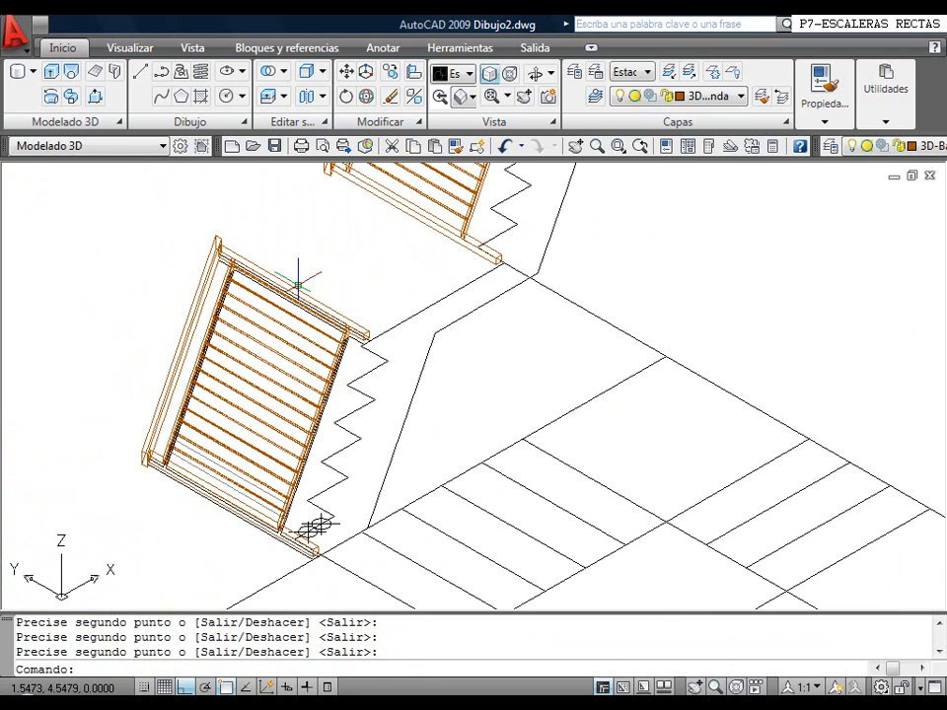
pyautogui.click(391, 96)
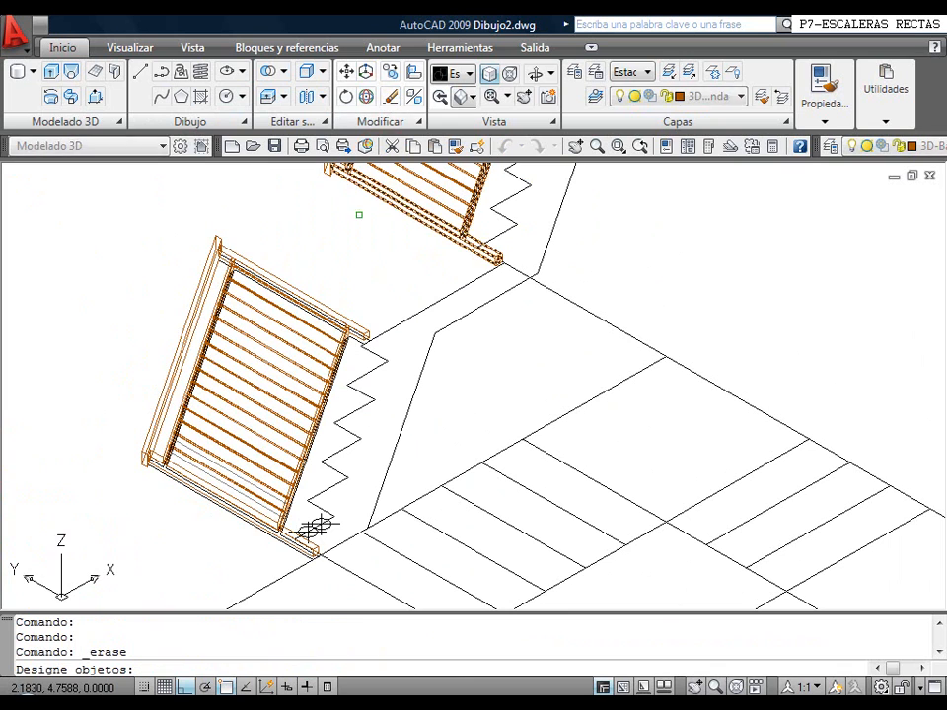
pyautogui.click(313, 525)
pyautogui.scroll(-2, 296, 455)
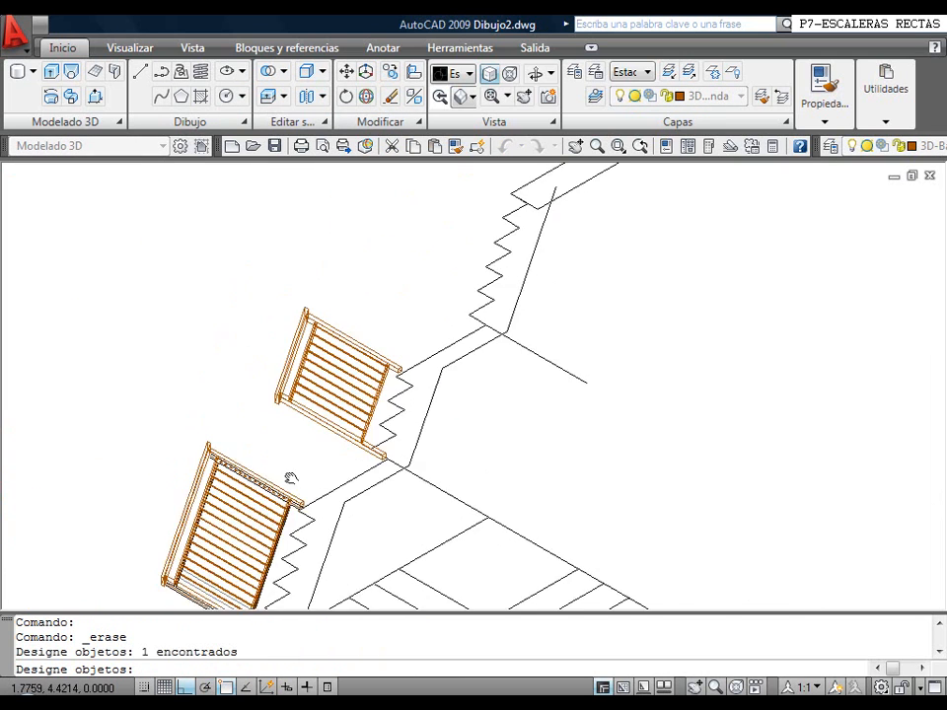
pyautogui.scroll(4, 296, 455)
pyautogui.click(457, 265)
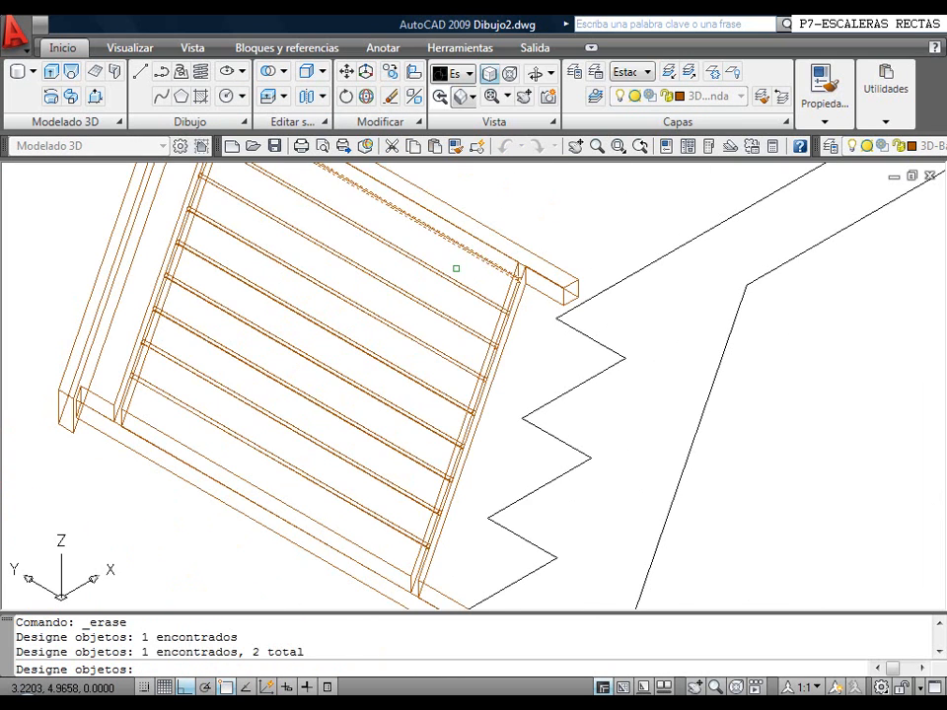
pyautogui.press('Return')
# Set the visual style to Conceptual and examine how the round bars meet the railing frame
pyautogui.scroll(-3, 358, 441)
pyautogui.moveTo(358, 441); pyautogui.dragTo(392, 389, button='middle')
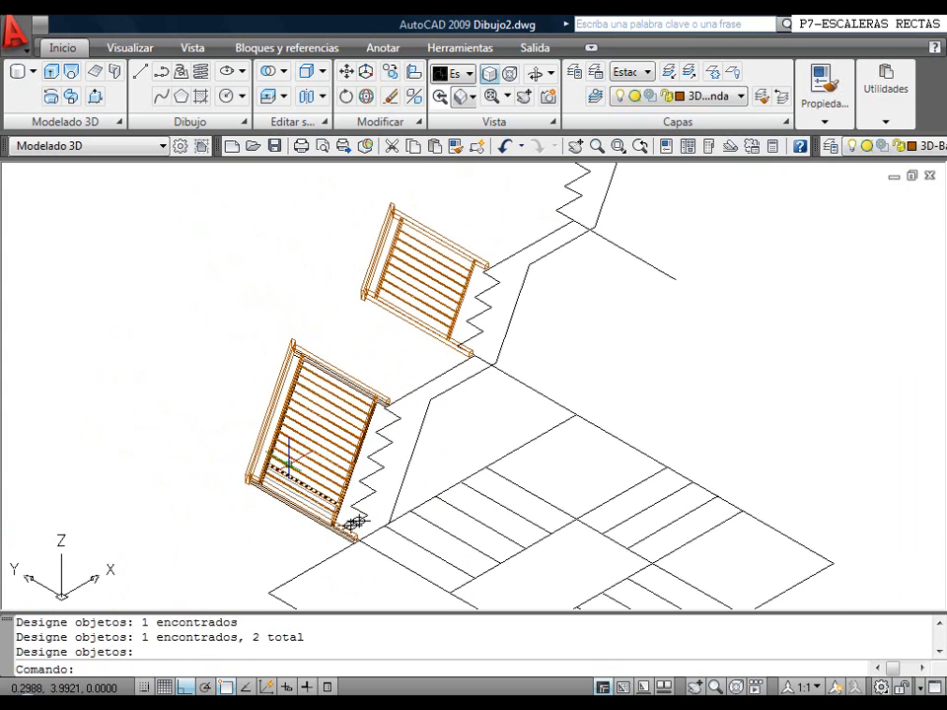
pyautogui.scroll(4, 276, 465)
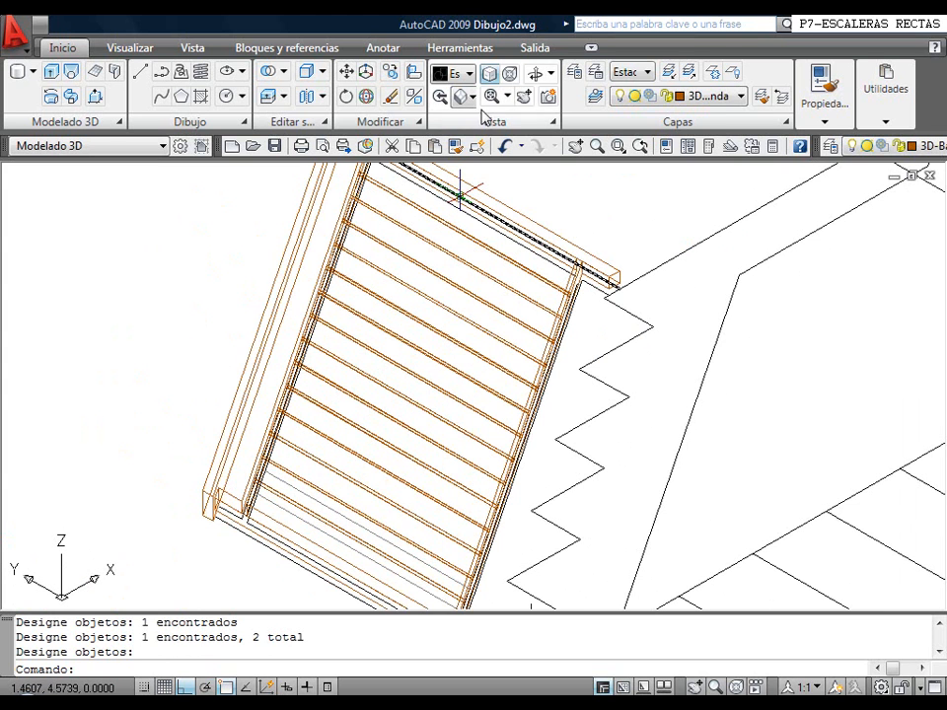
pyautogui.click(469, 74)
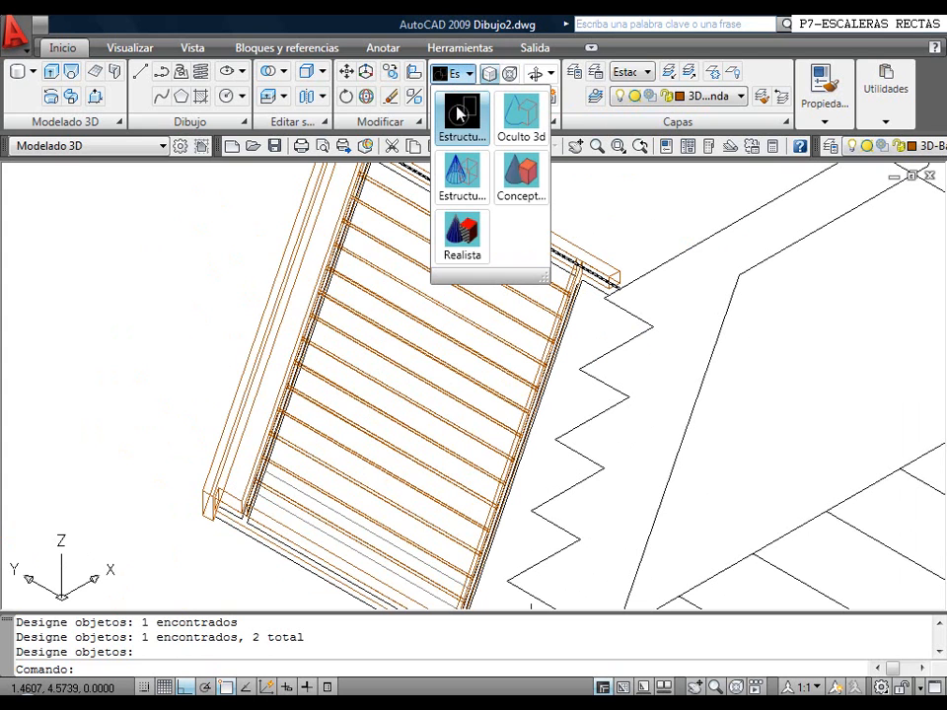
pyautogui.click(520, 170)
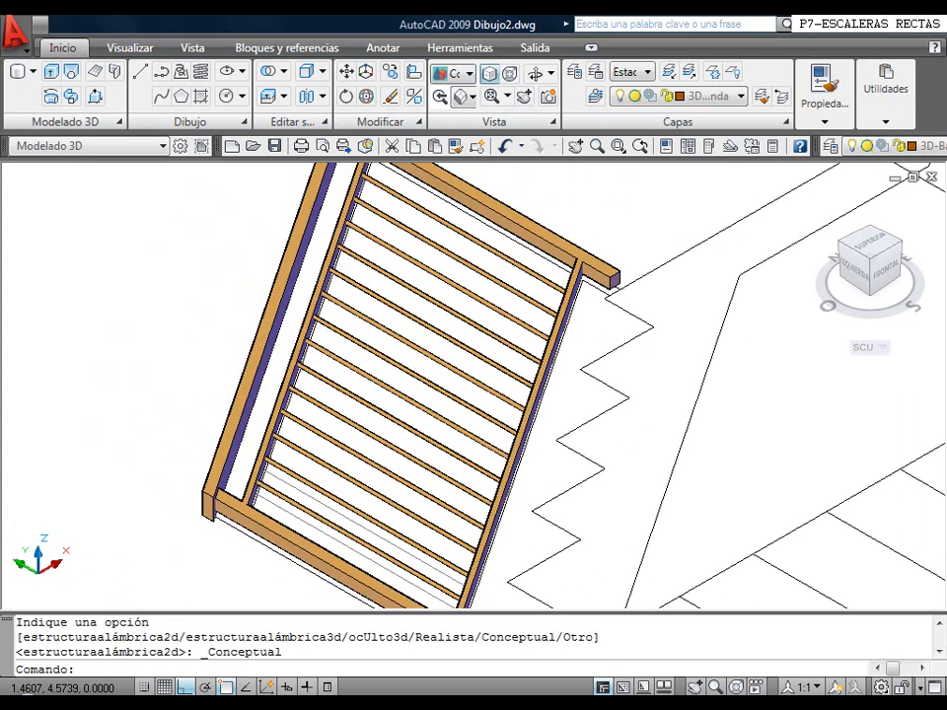
pyautogui.scroll(3, 211, 314)
pyautogui.scroll(4, 249, 317)
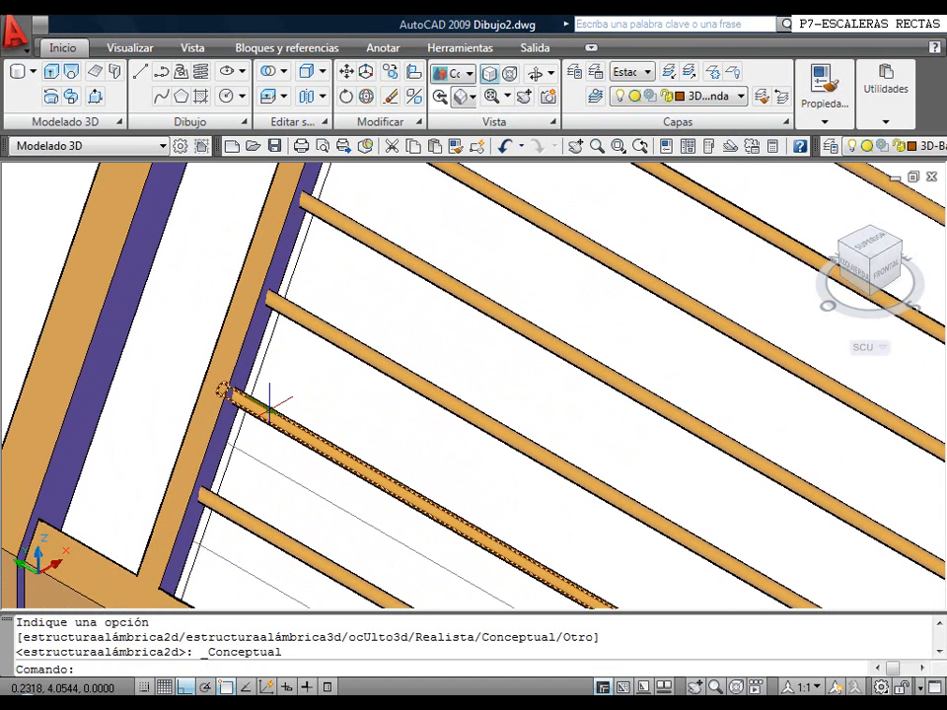
pyautogui.moveTo(268, 405)
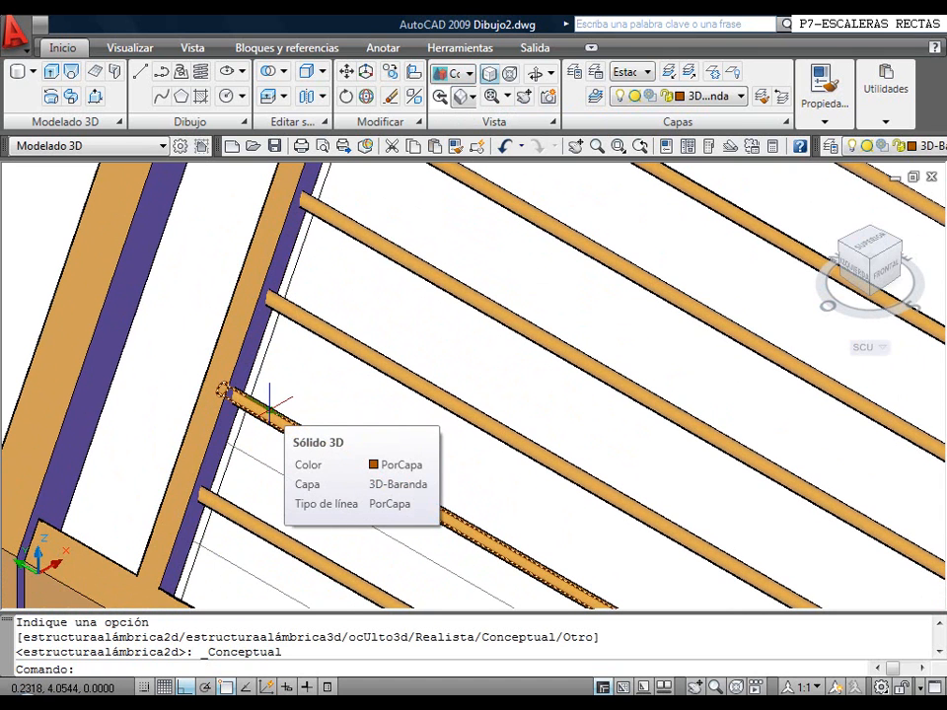
pyautogui.scroll(-5, 268, 404)
pyautogui.scroll(-3, 242, 400)
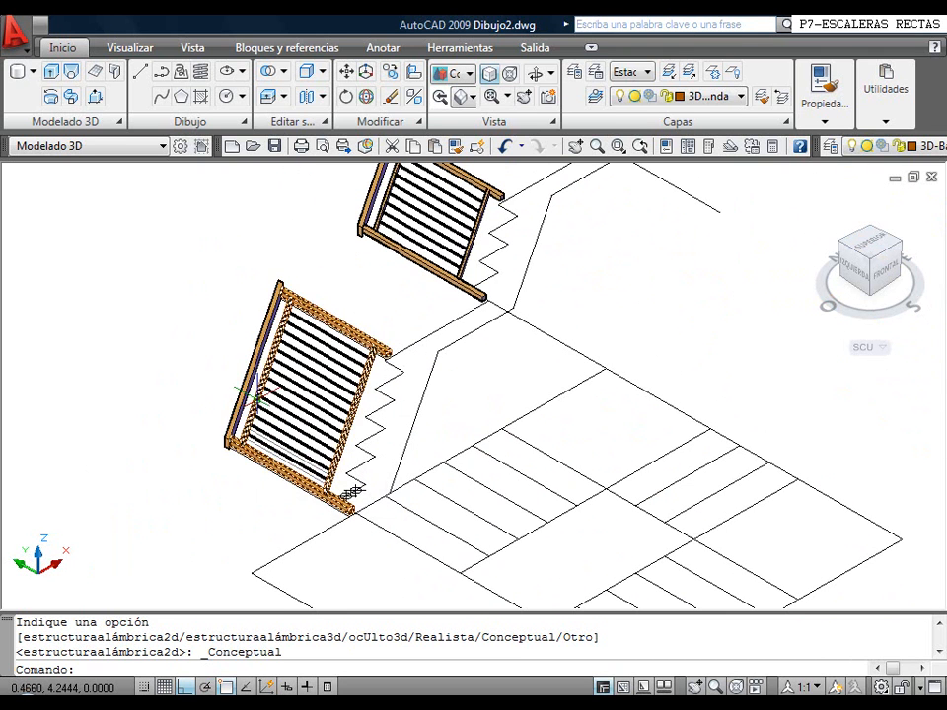
# Union the frame and round bars of the first railing into one solid
pyautogui.click(284, 73)
pyautogui.click(314, 98)
pyautogui.click(315, 537)
pyautogui.moveTo(263, 380); pyautogui.dragTo(292, 306)
pyautogui.rightClick(388, 289)
# Union the frame and round bars of the second railing into one solid
pyautogui.rightClick(397, 292)
pyautogui.click(414, 298)
pyautogui.click(446, 295)
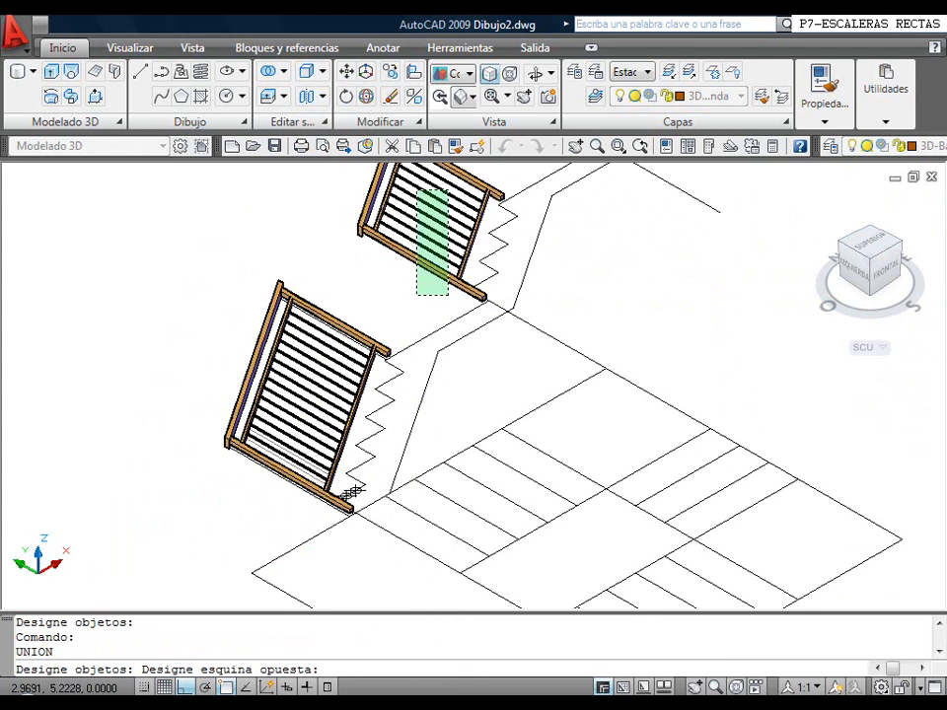
pyautogui.click(417, 166)
pyautogui.rightClick(390, 217)
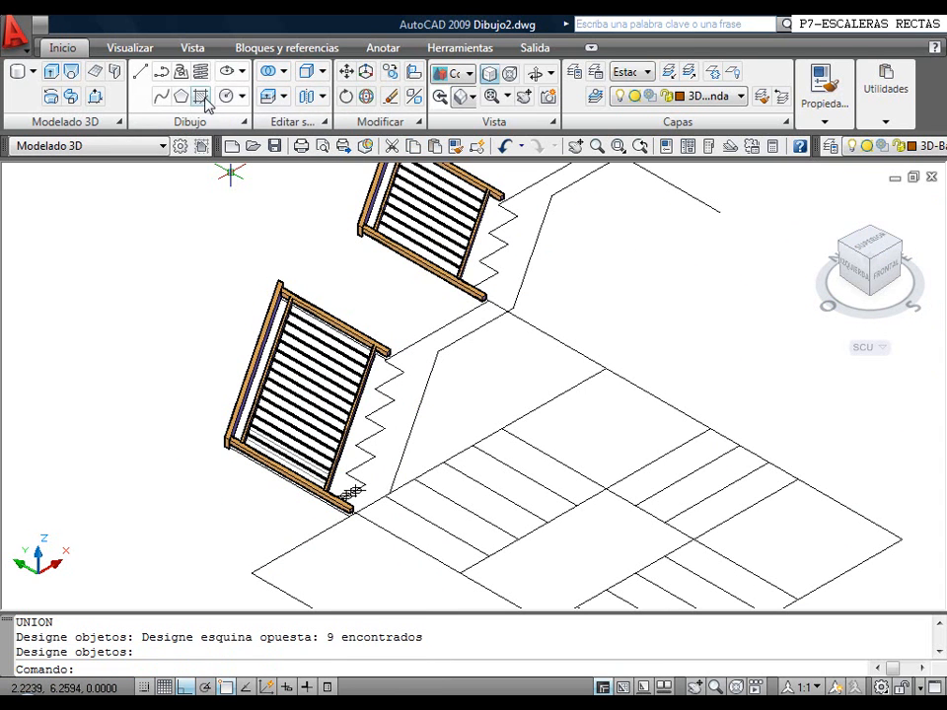
# Copy the first railing and its handrail from the start of the first flight to the start of the third flight
pyautogui.moveTo(479, 271); pyautogui.dragTo(406, 378, button='middle')
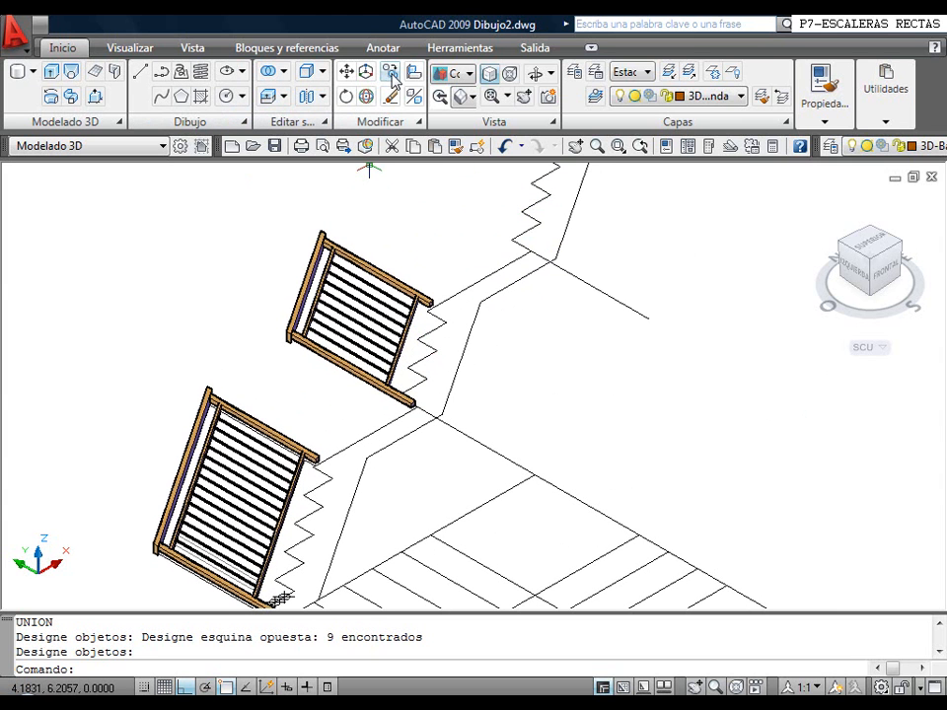
pyautogui.click(372, 94)
pyautogui.click(267, 429)
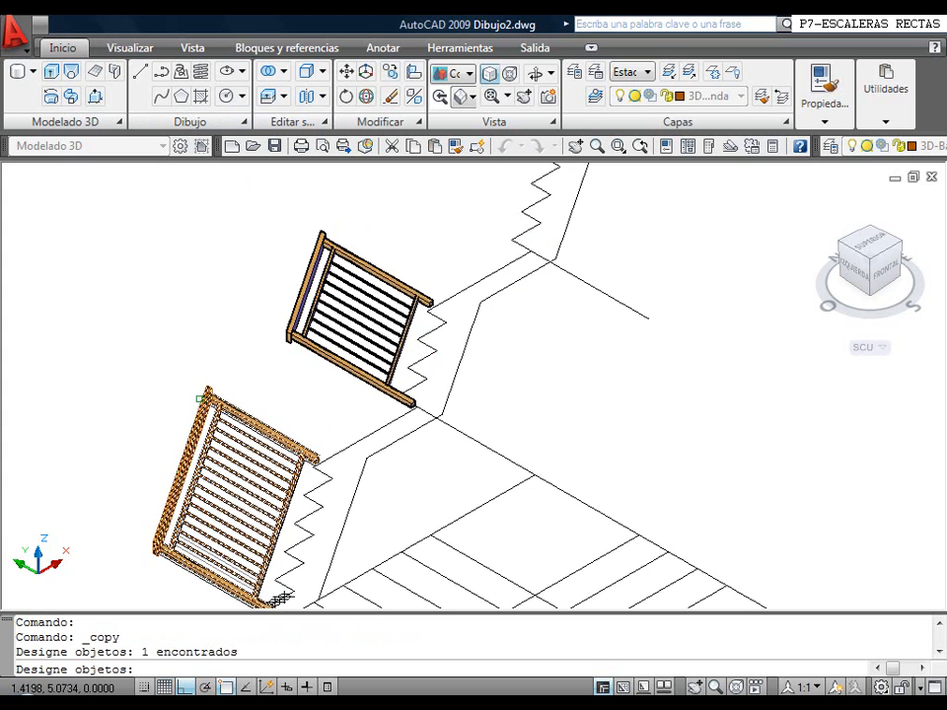
pyautogui.click(200, 401)
pyautogui.press('Return')
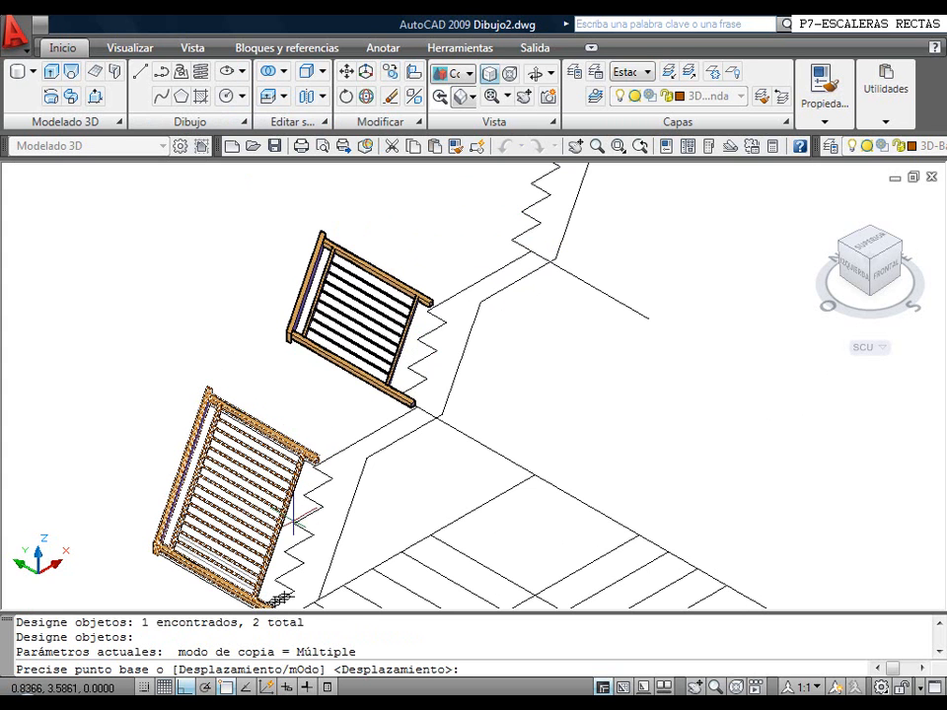
pyautogui.click(279, 575)
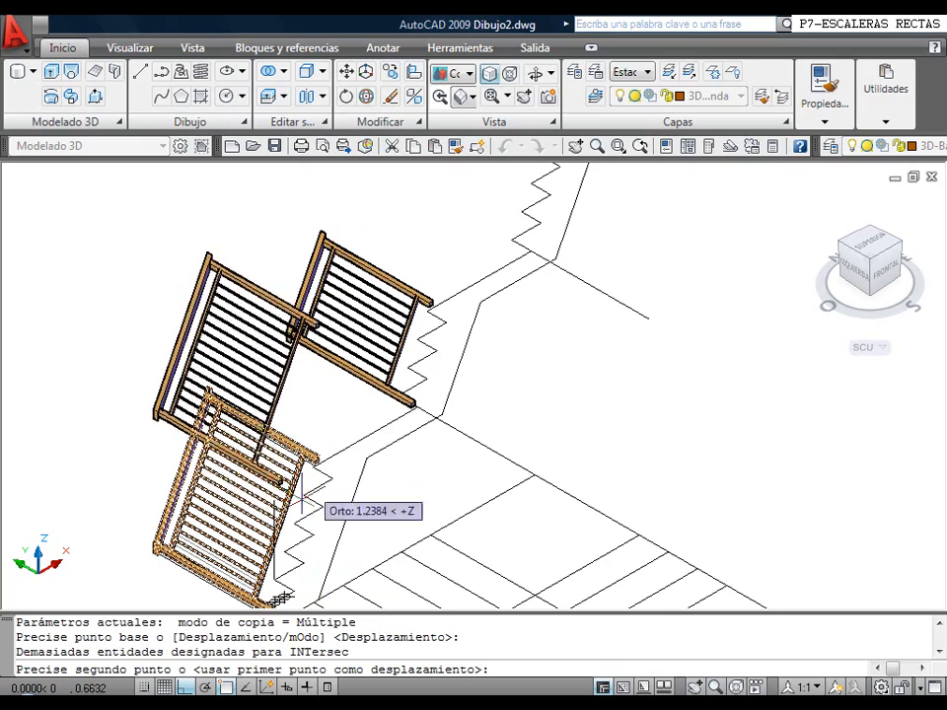
pyautogui.scroll(3, 275, 562)
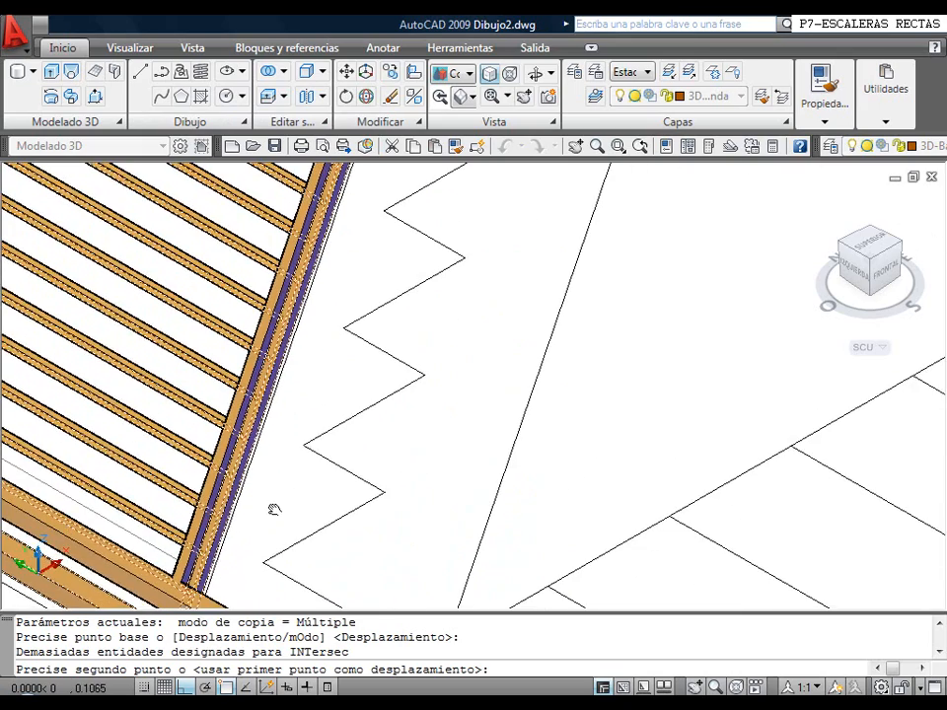
pyautogui.scroll(-3, 279, 558)
pyautogui.scroll(-3, 279, 553)
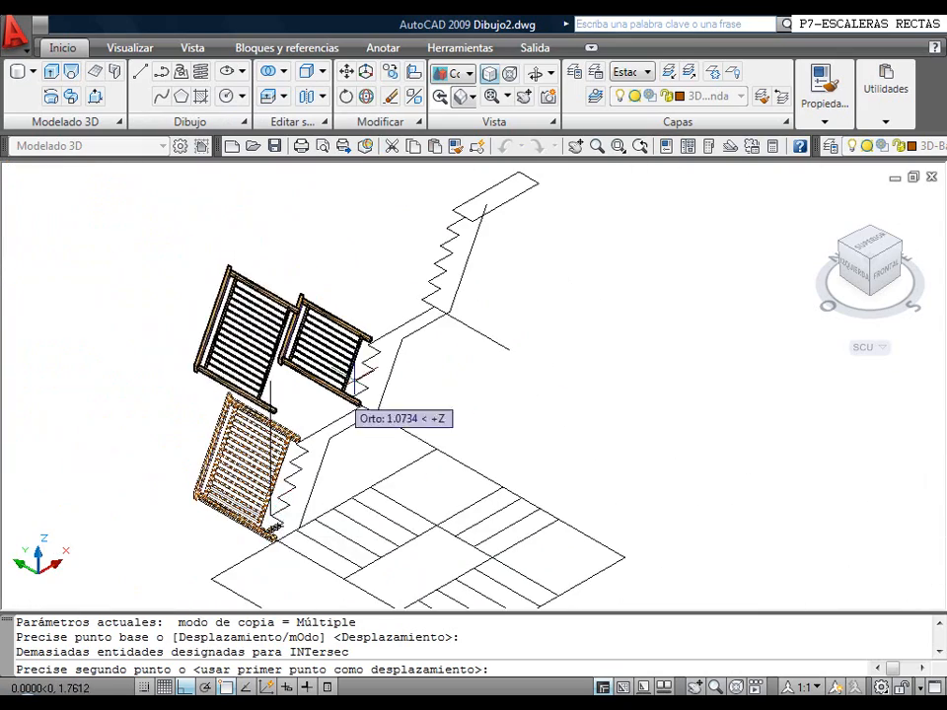
pyautogui.click(432, 300)
pyautogui.rightClick(338, 317)
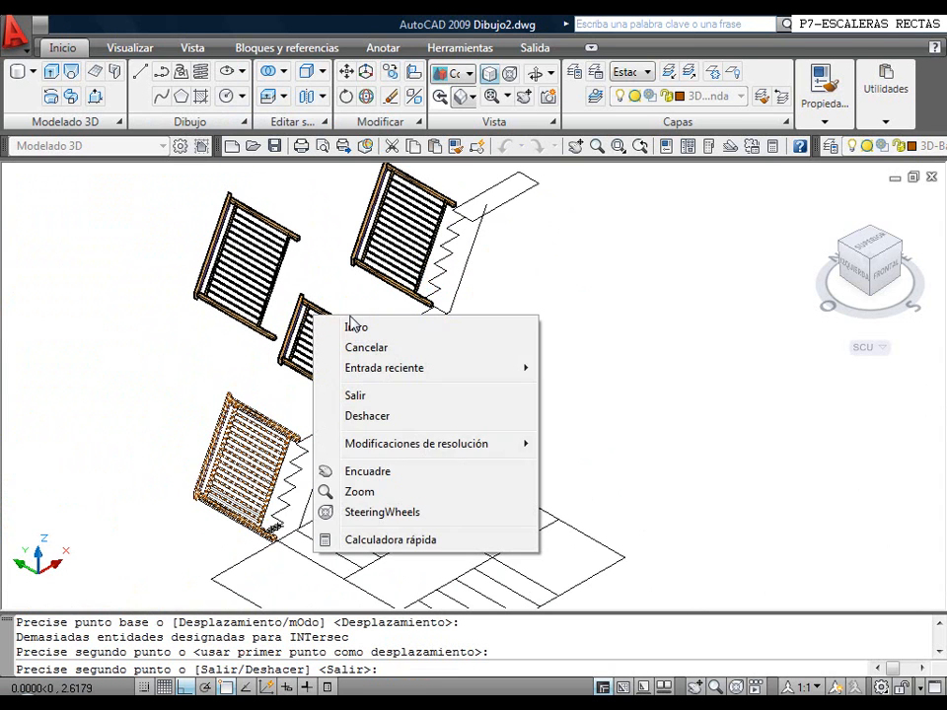
pyautogui.click(370, 325)
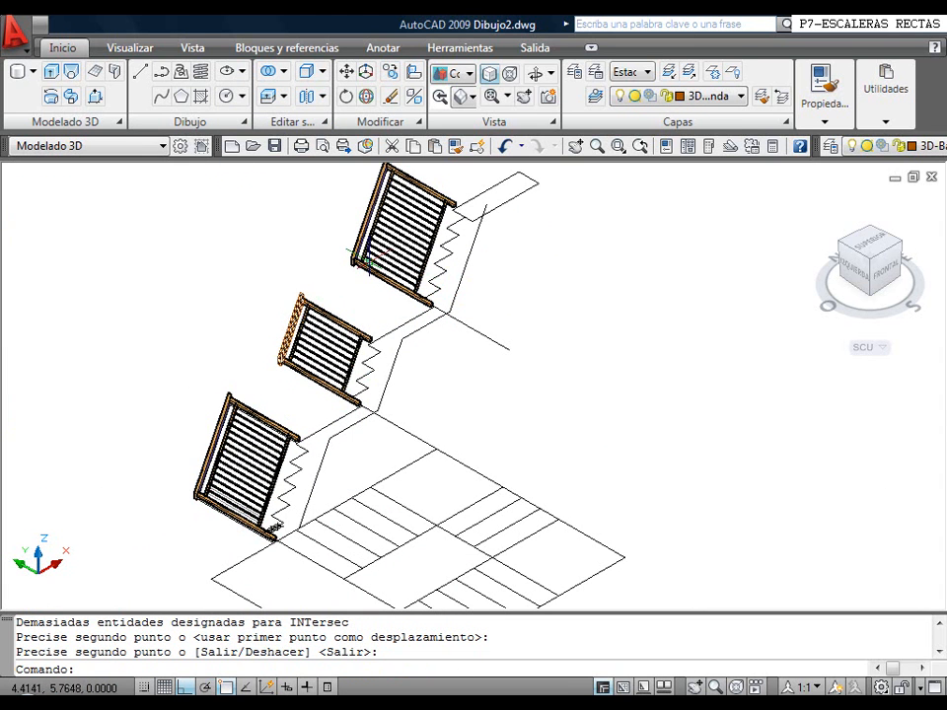
pyautogui.click(409, 235)
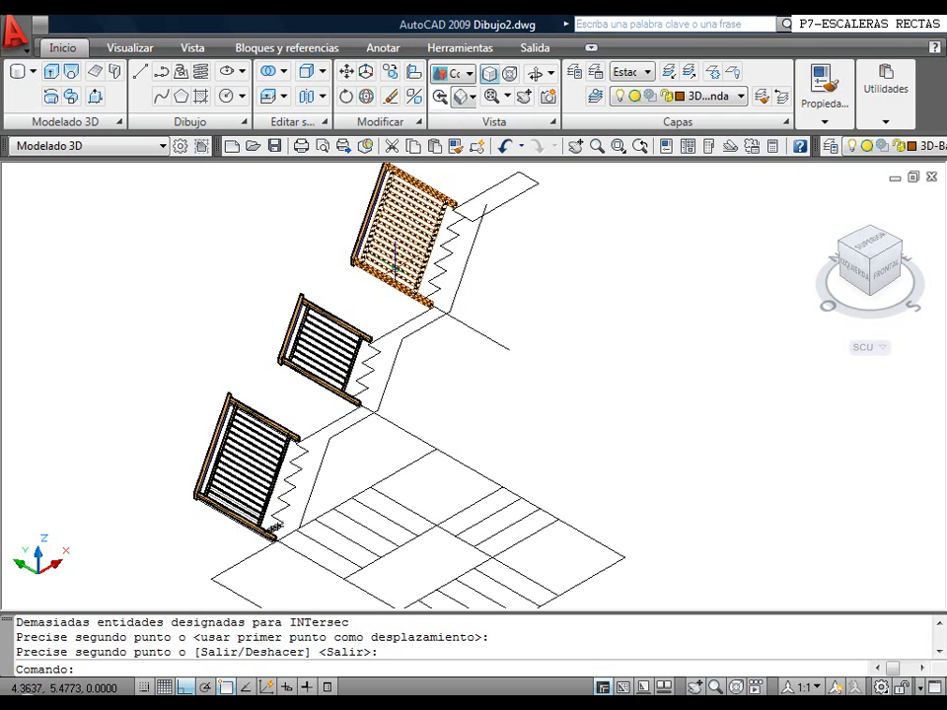
pyautogui.press('Escape')
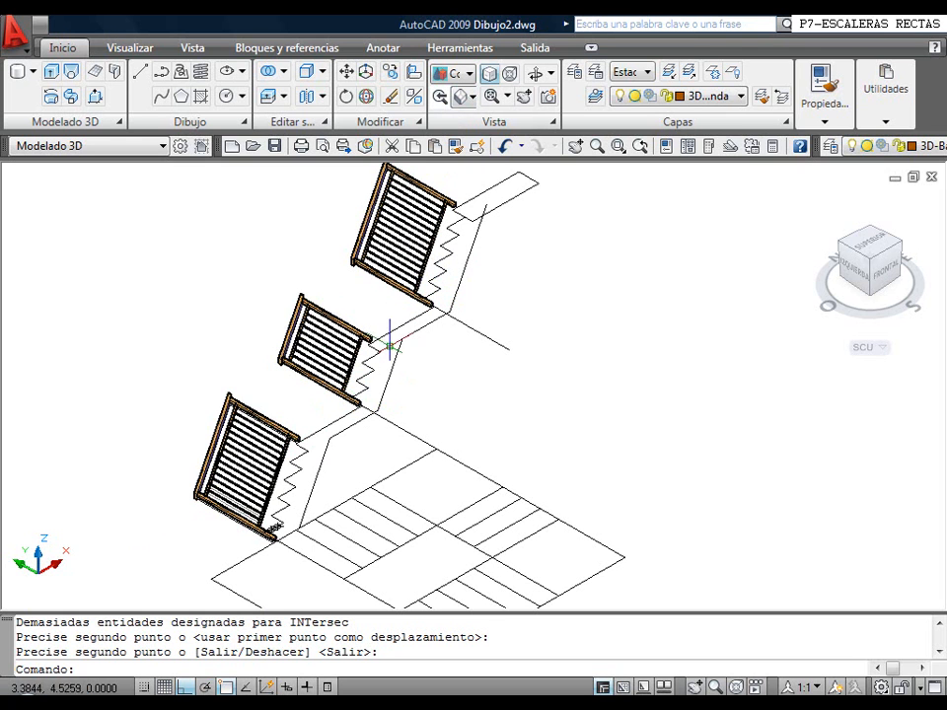
# Make 3D-Escalera the current layer
pyautogui.click(743, 98)
pyautogui.click(695, 144)
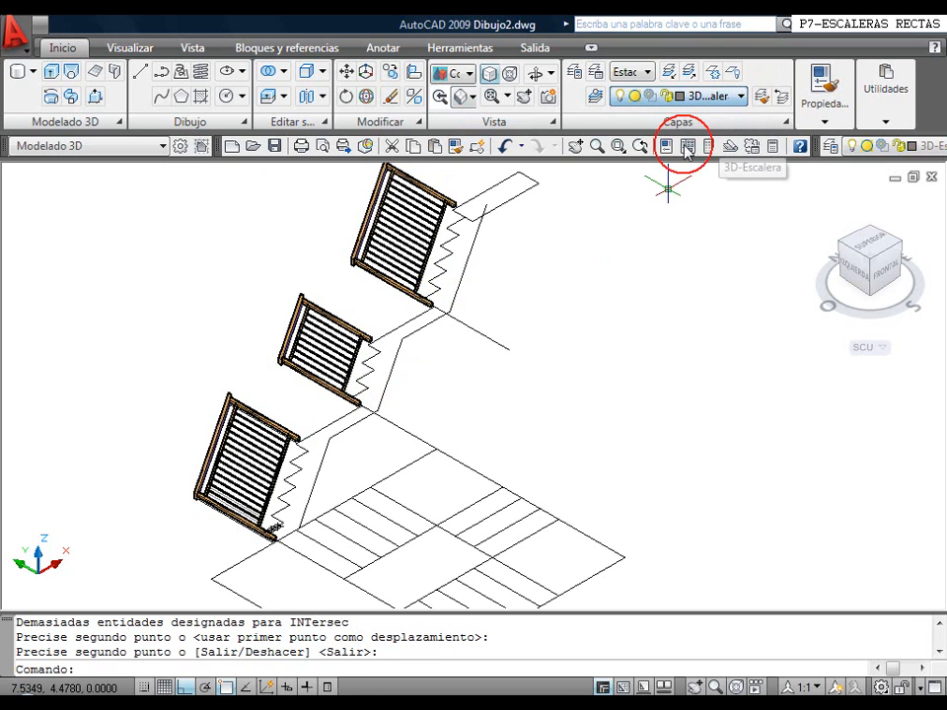
pyautogui.click(169, 126)
pyautogui.click(178, 153)
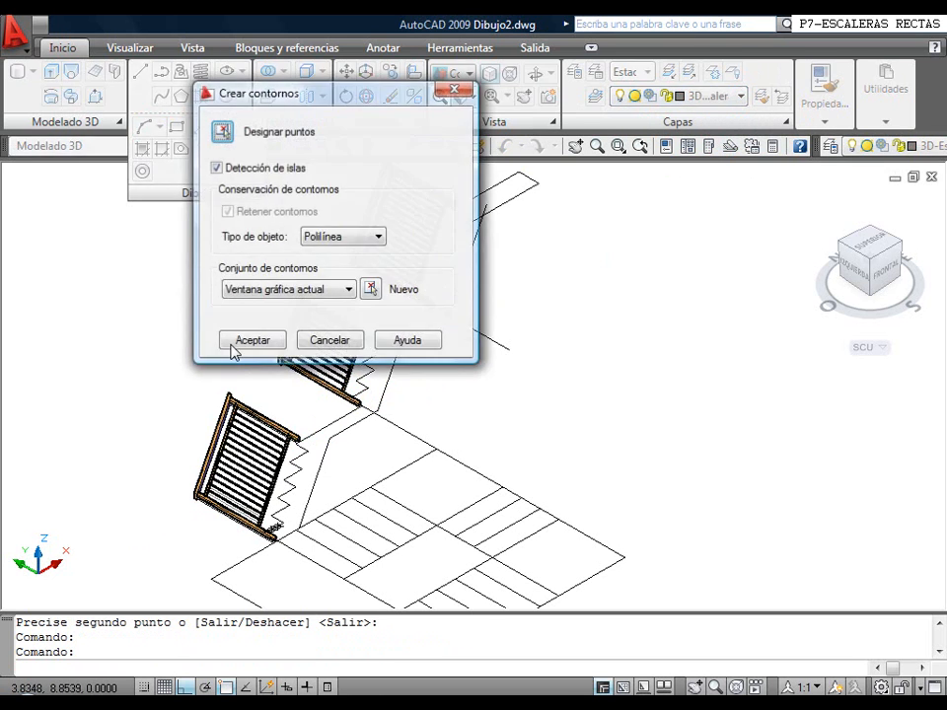
pyautogui.click(333, 339)
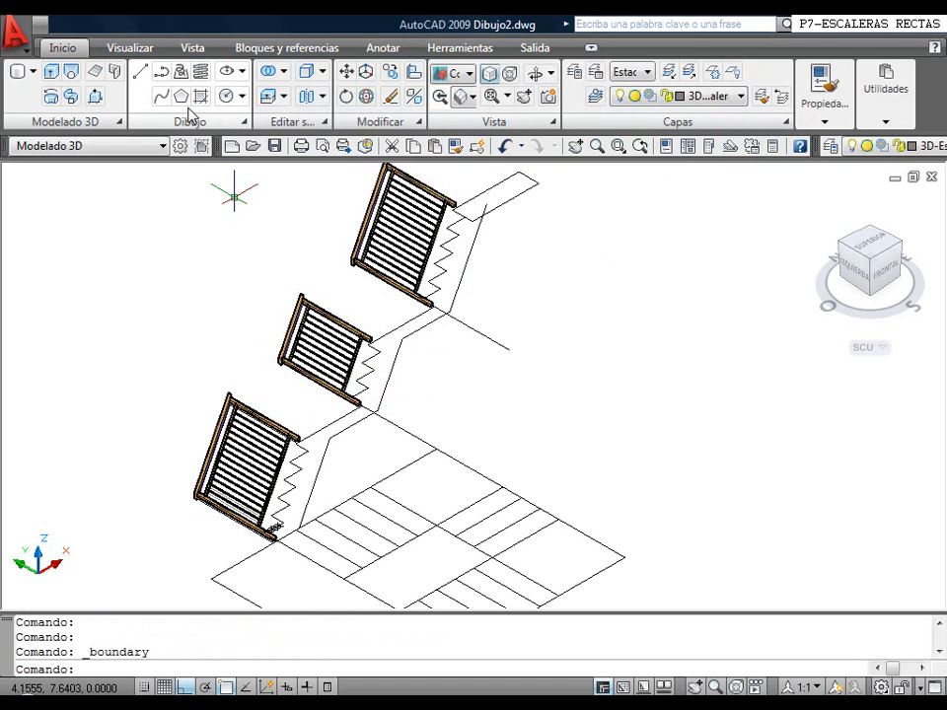
# Create boundary polylines from the closed stepped profiles of the three flights by picking a point inside each one
pyautogui.click(190, 124)
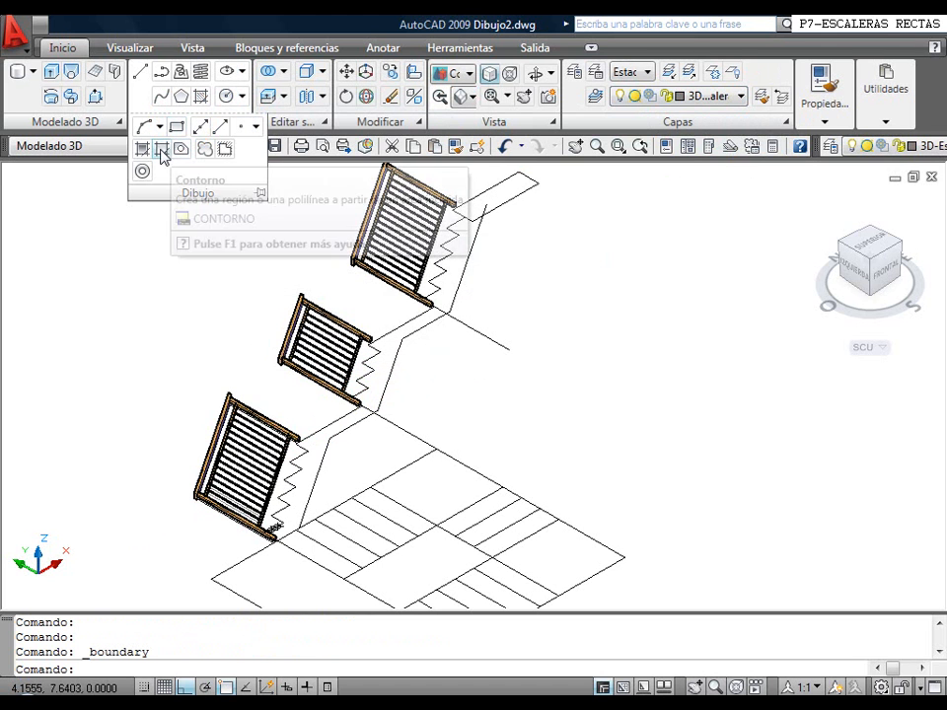
pyautogui.click(161, 150)
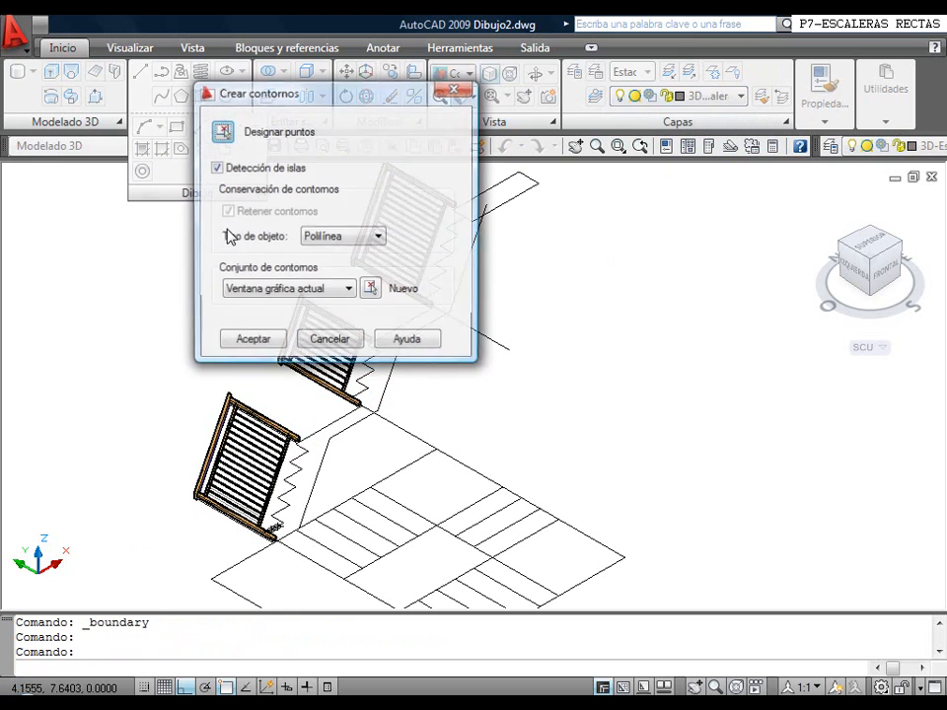
pyautogui.click(223, 133)
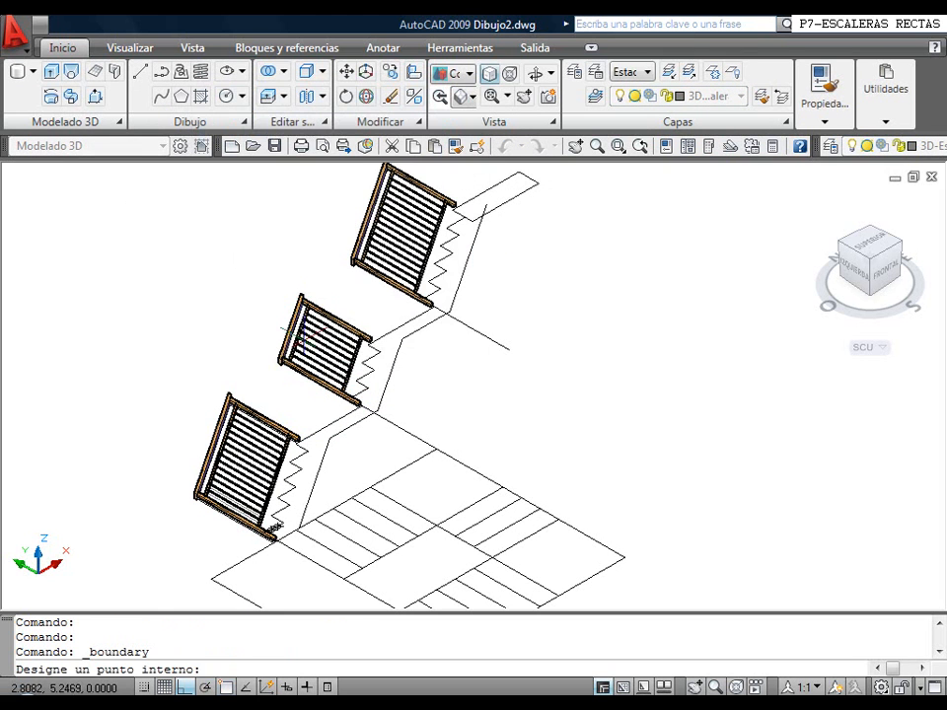
pyautogui.click(322, 433)
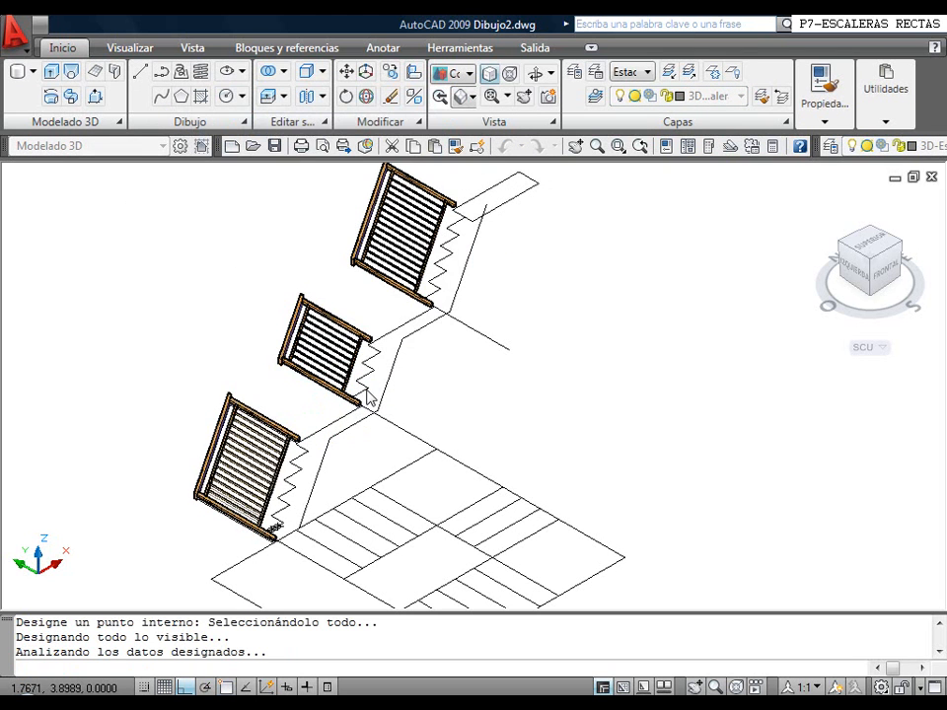
pyautogui.click(385, 361)
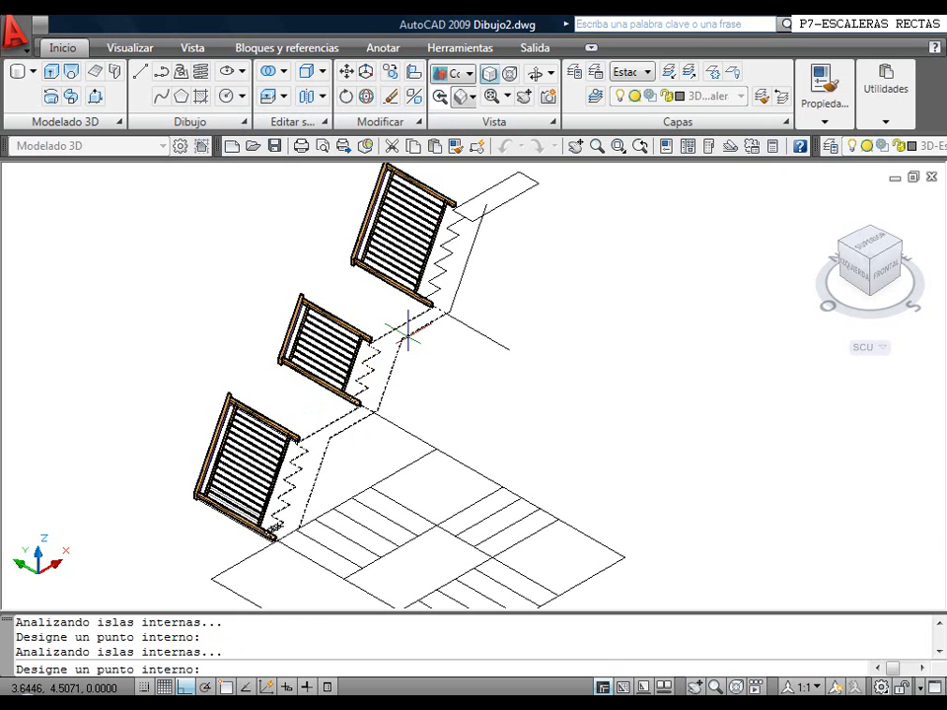
pyautogui.press('Return')
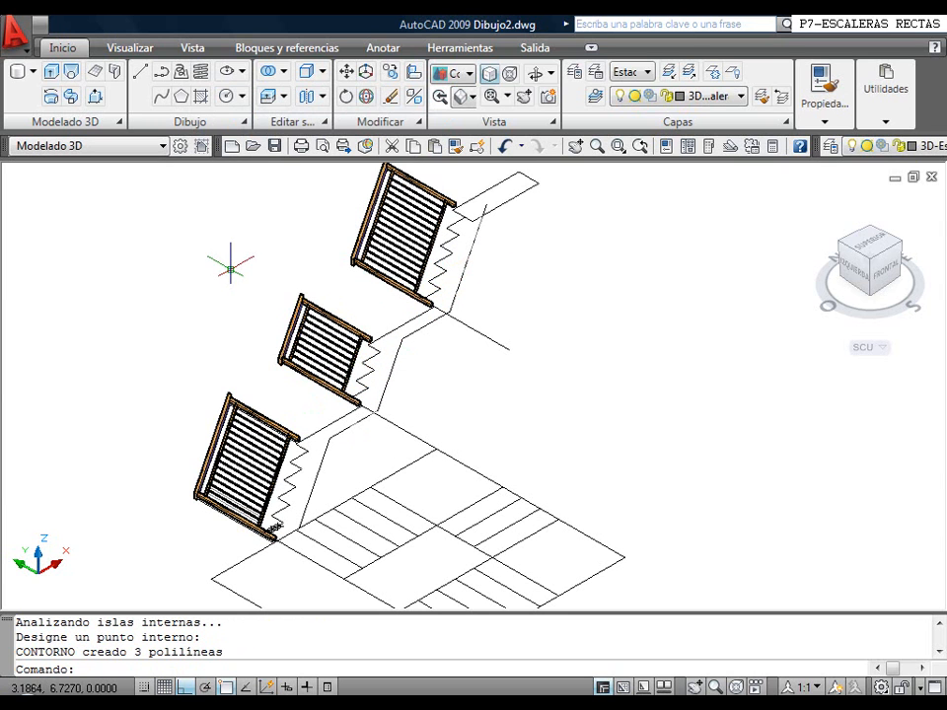
# Extrude the three flight boundaries by 1 in 2D wireframe and display the resulting stairs in the Conceptual visual style
pyautogui.click(52, 73)
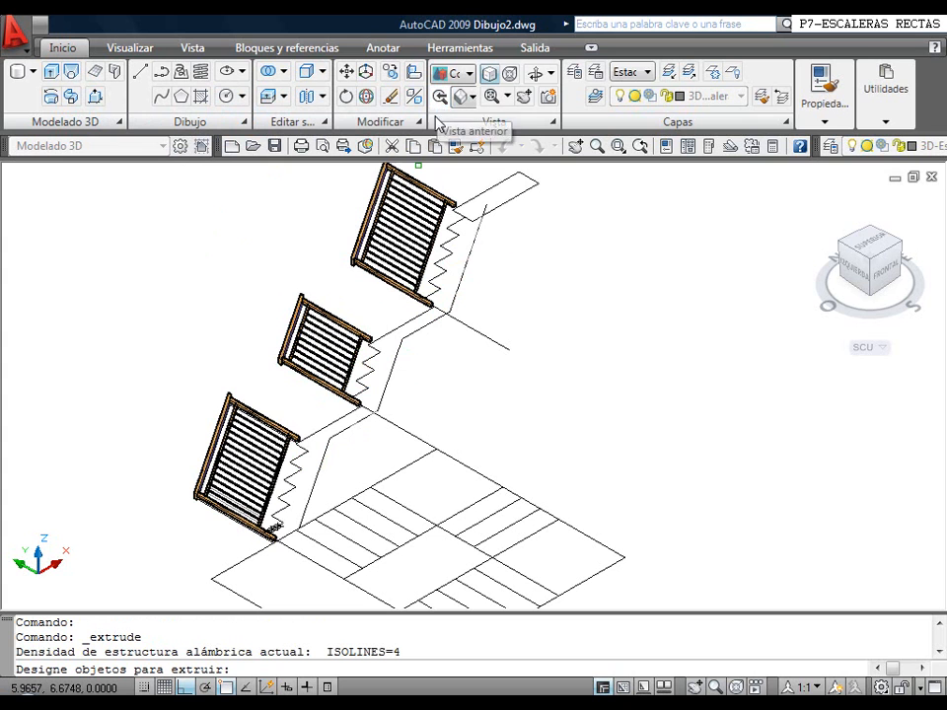
pyautogui.click(454, 74)
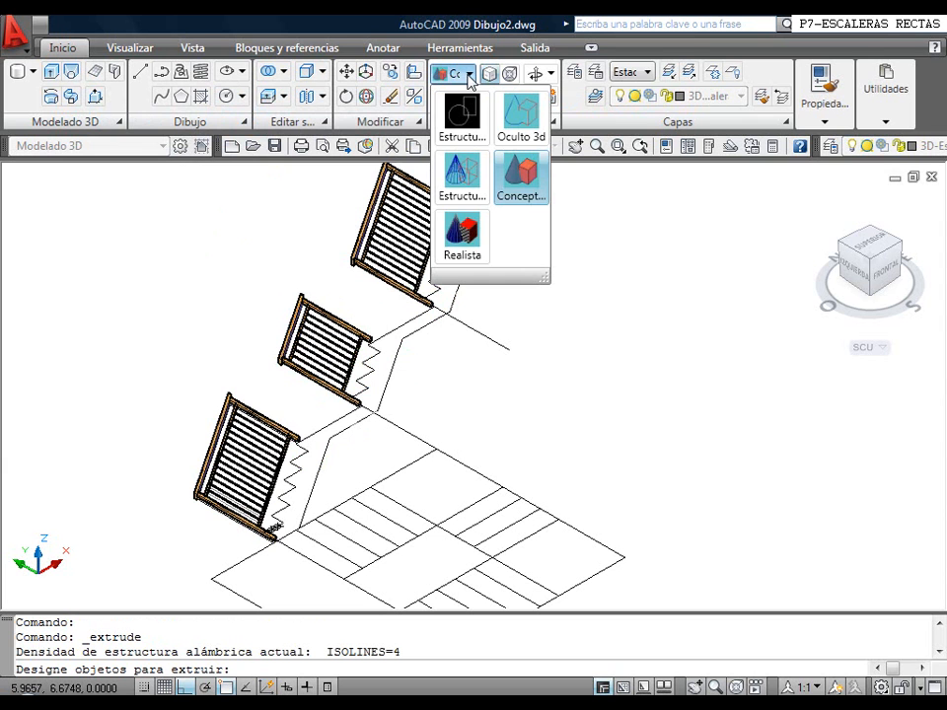
pyautogui.click(463, 116)
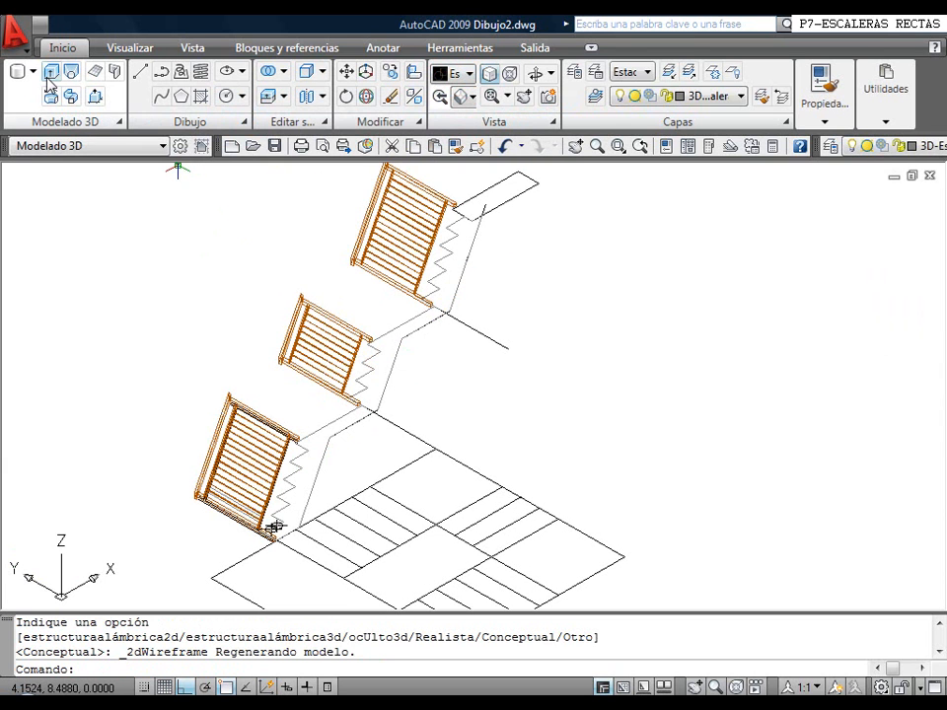
pyautogui.click(50, 77)
pyautogui.click(321, 414)
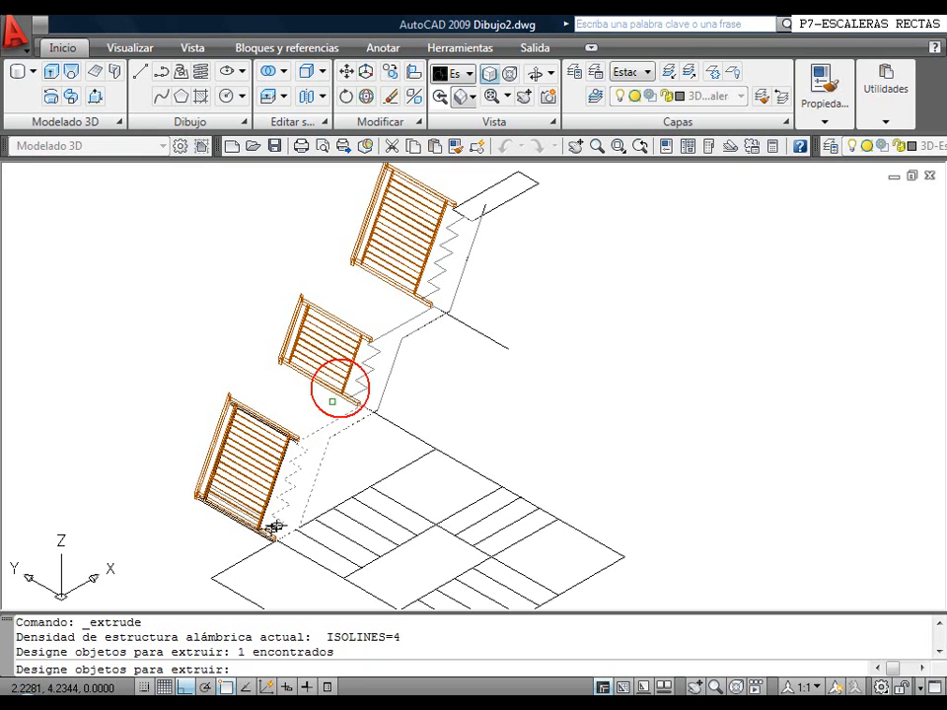
pyautogui.click(405, 322)
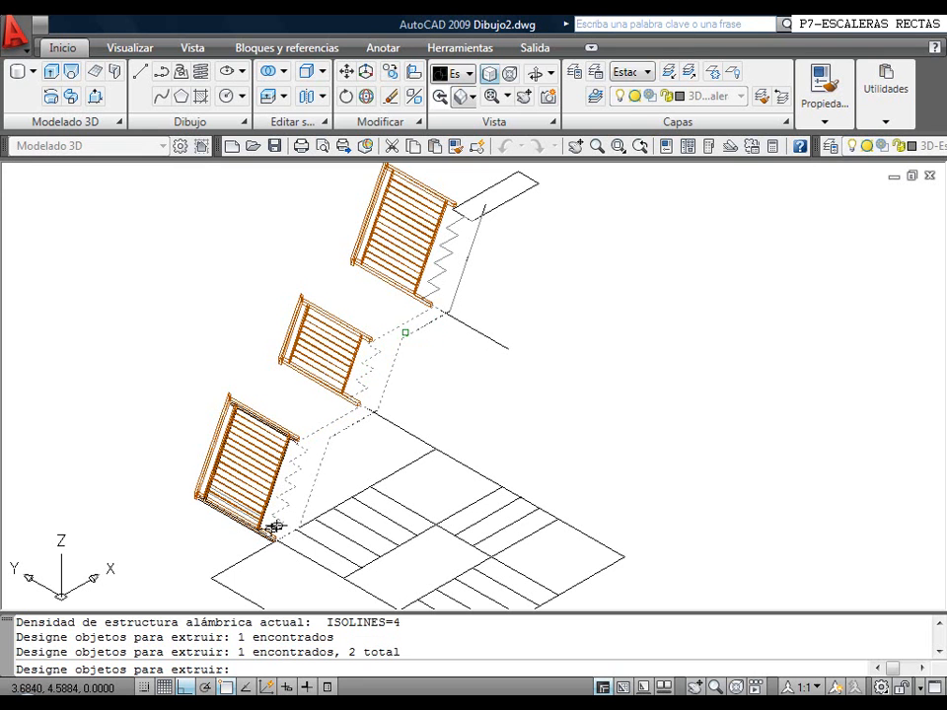
pyautogui.click(432, 290)
pyautogui.press('Return')
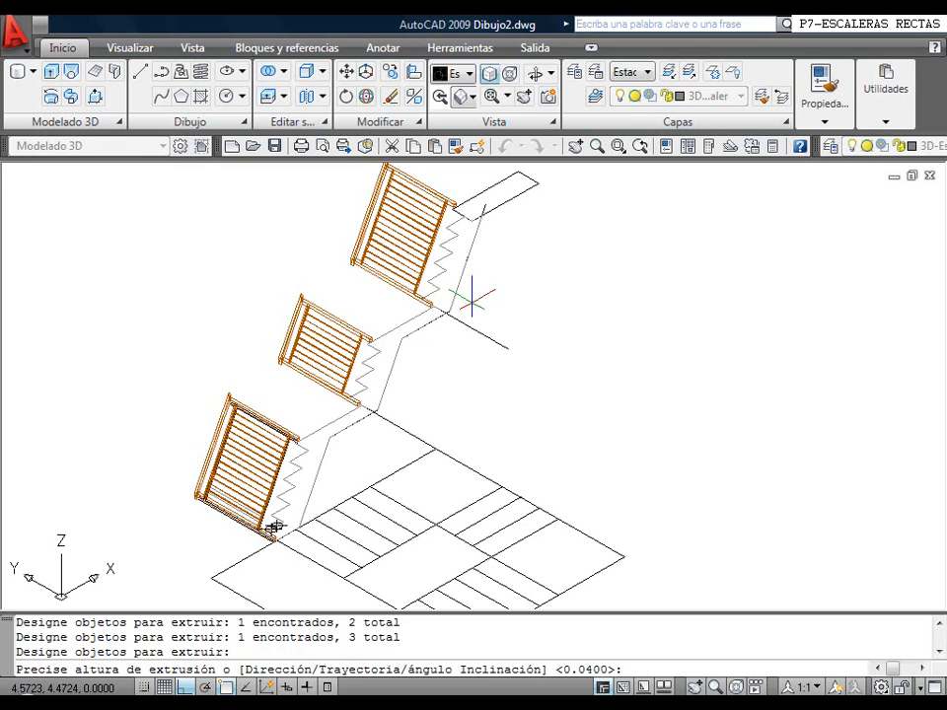
pyautogui.write('1')
pyautogui.press('Return')
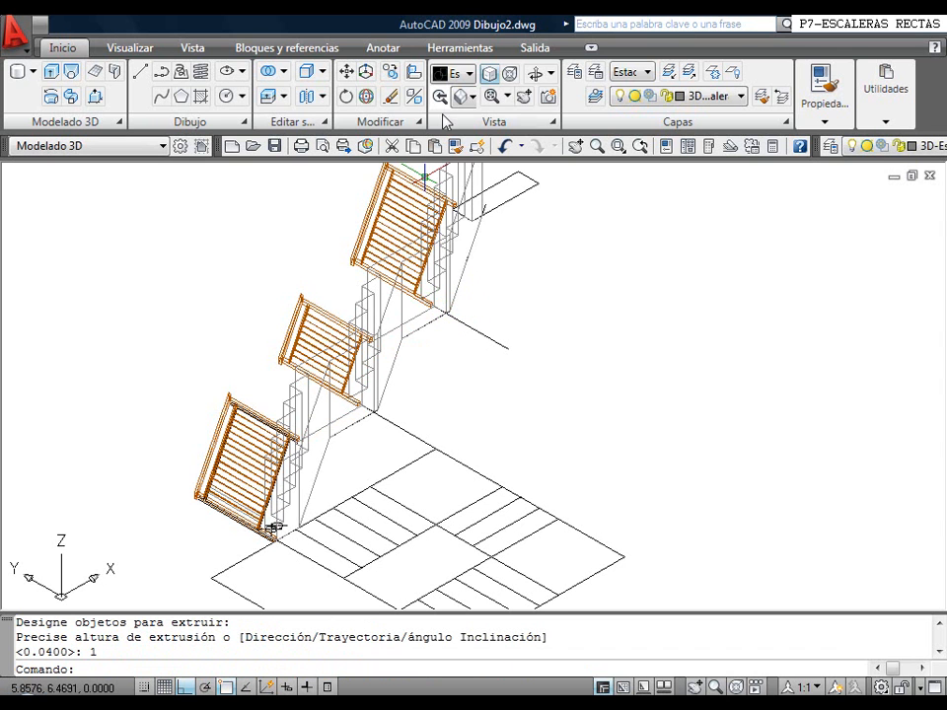
pyautogui.click(460, 74)
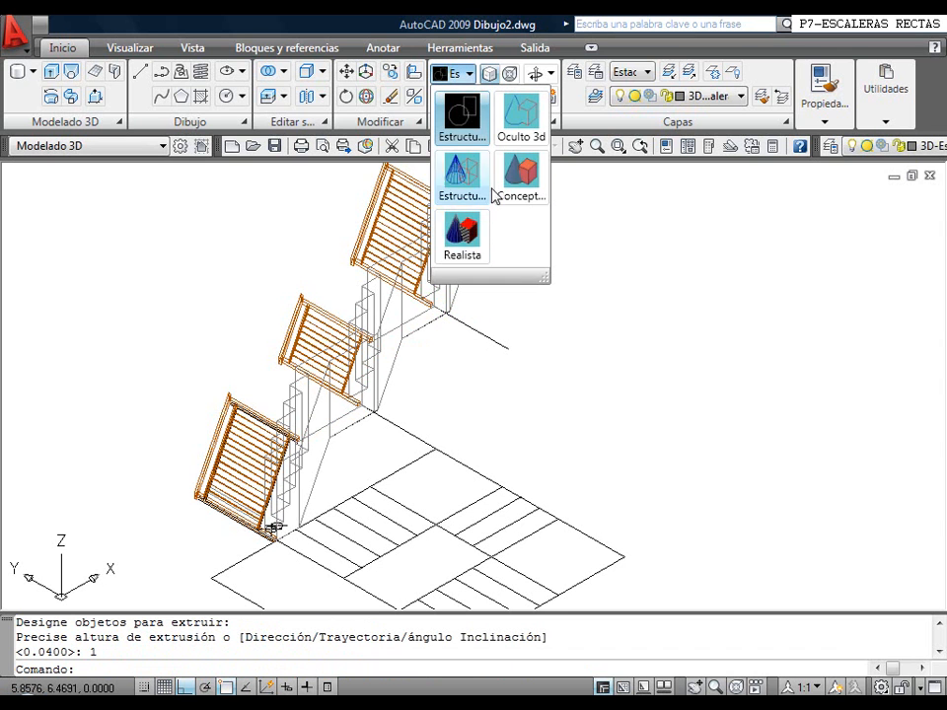
pyautogui.click(520, 172)
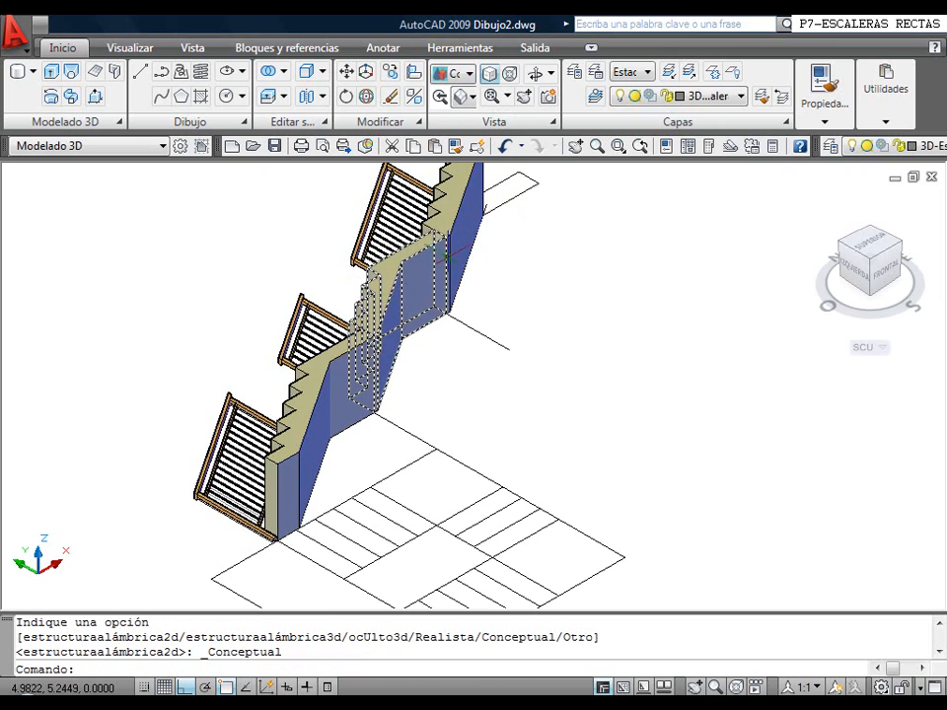
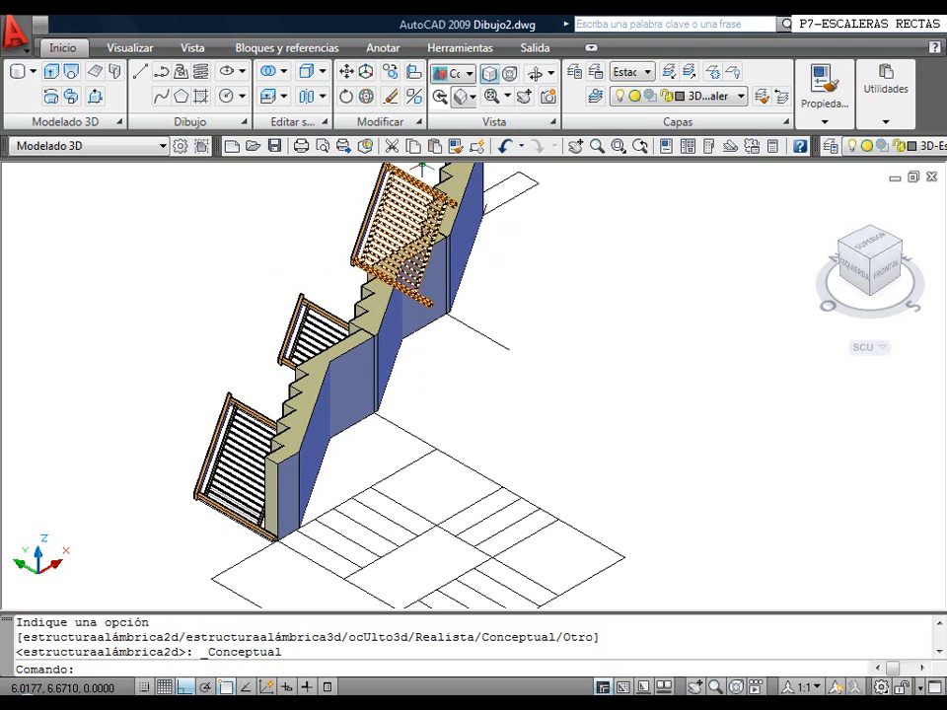
# Set the visual style to 2D wireframe and view the stairs from the back
pyautogui.click(458, 77)
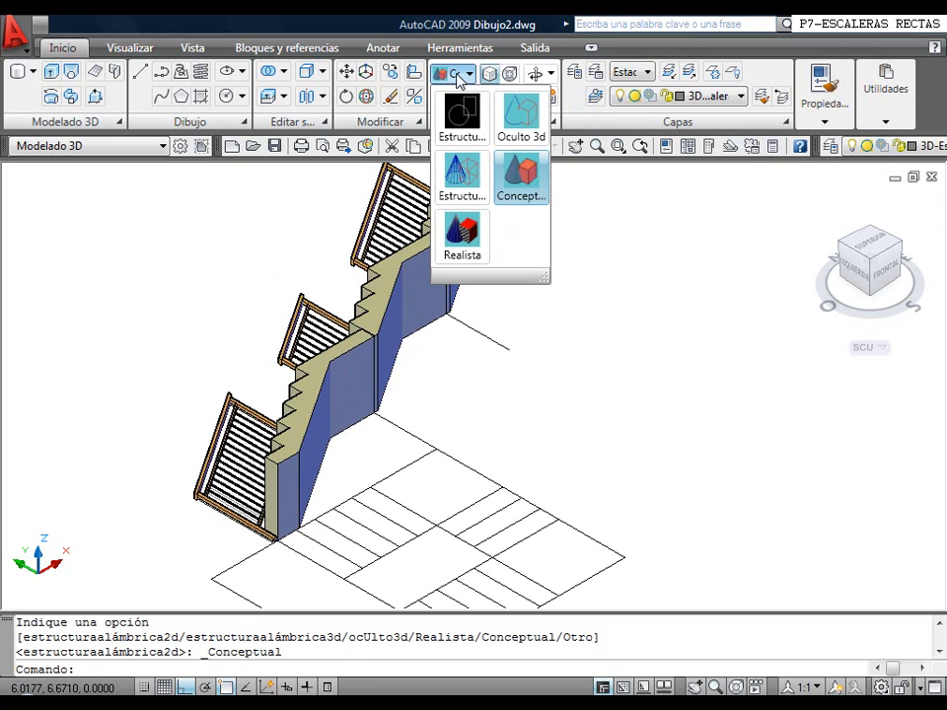
pyautogui.click(453, 99)
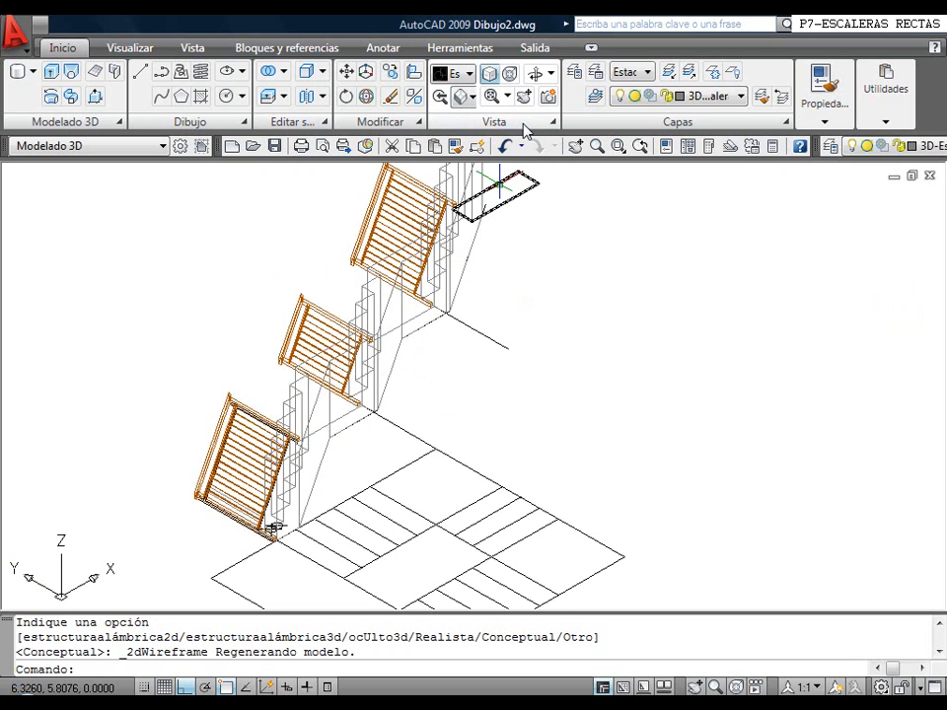
pyautogui.click(464, 98)
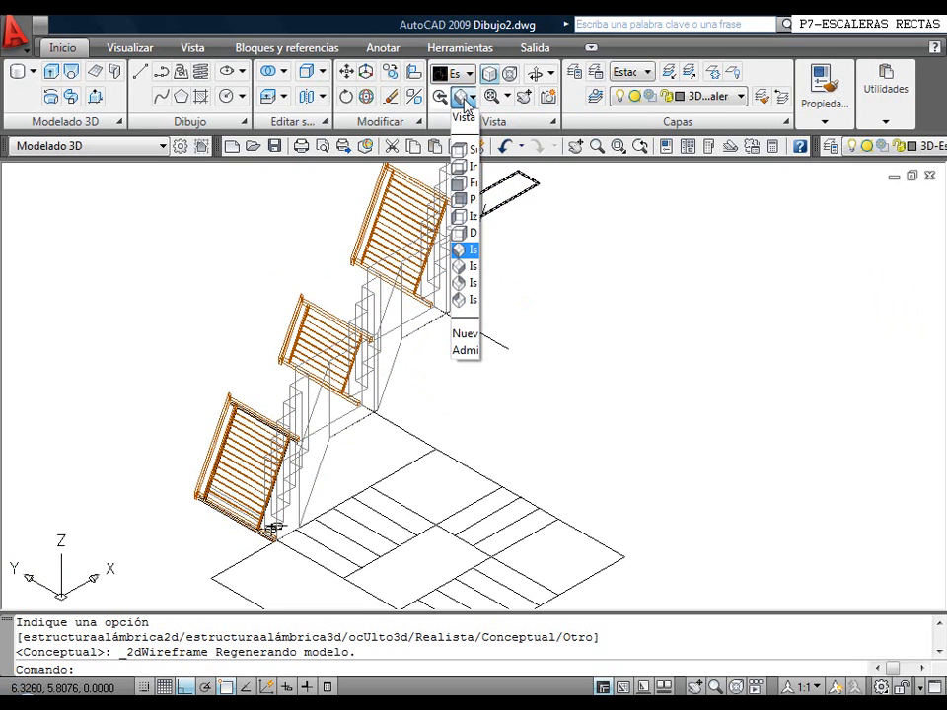
pyautogui.click(457, 202)
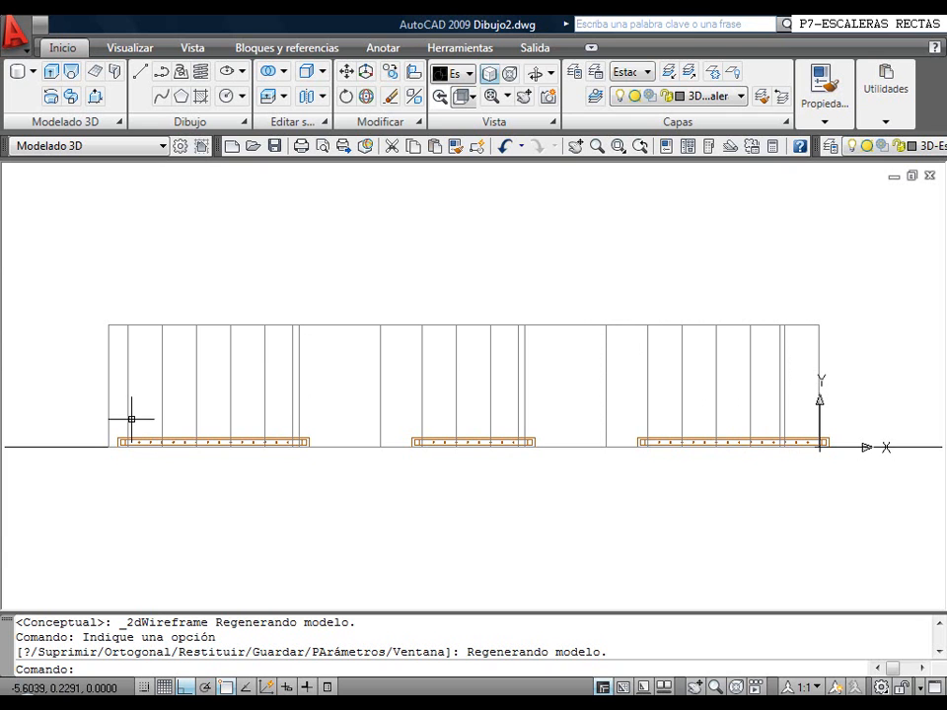
# Rotate the second and third flights with their railings by 90° about the corner where the second flight meets the first landing
pyautogui.click(345, 96)
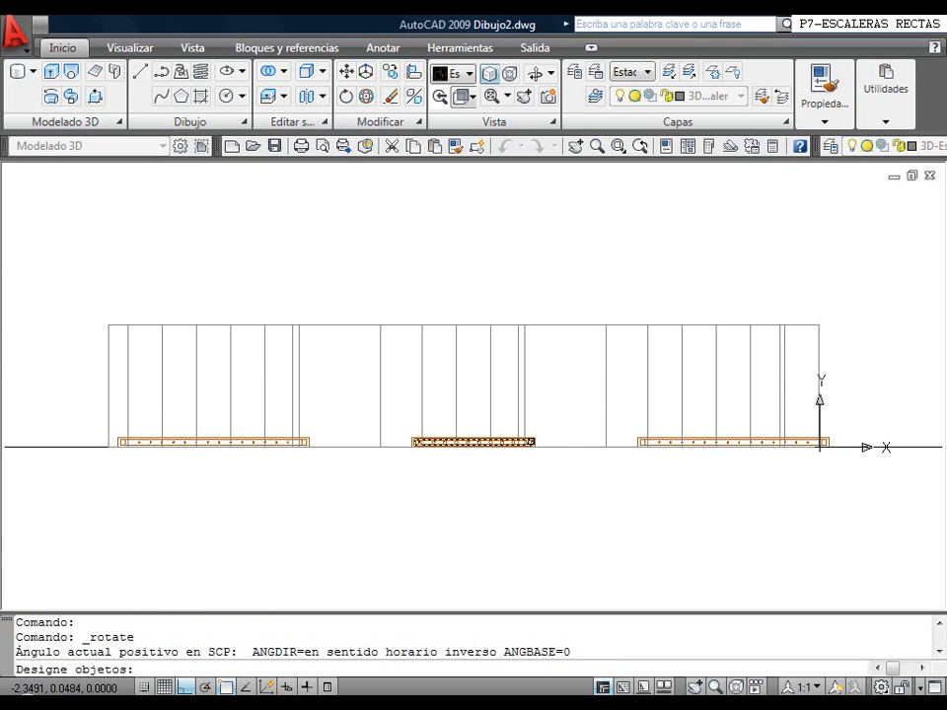
pyautogui.scroll(5, 476, 441)
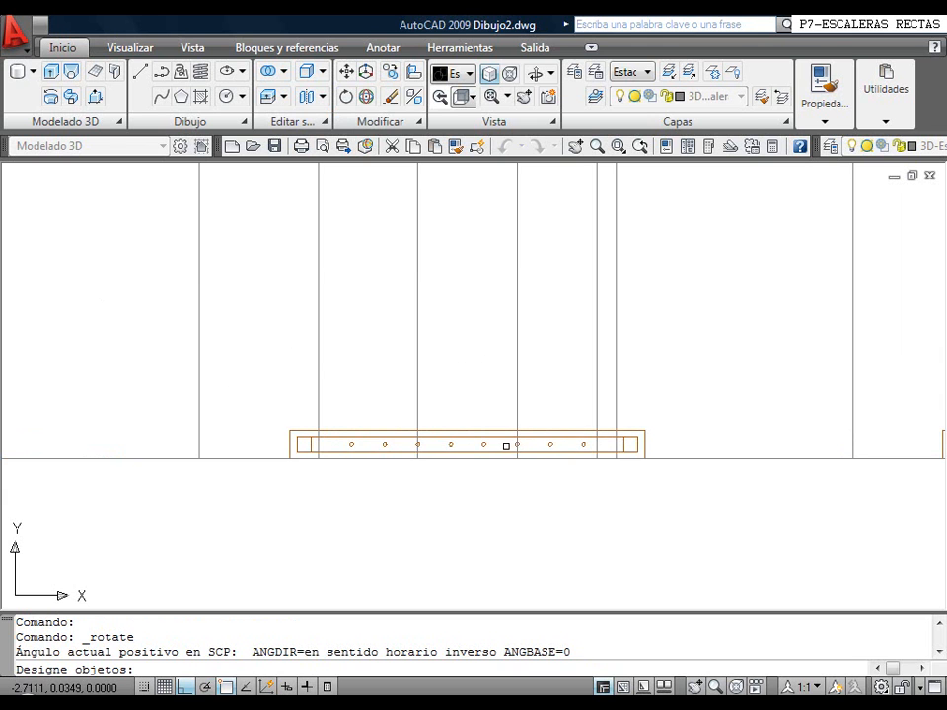
pyautogui.click(461, 429)
pyautogui.scroll(-5, 351, 380)
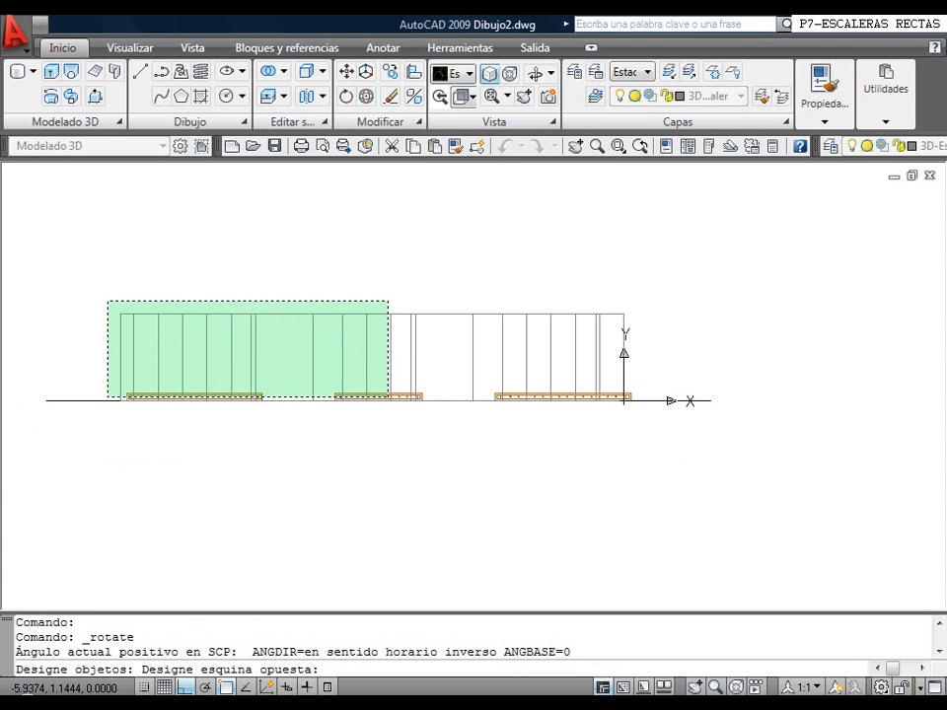
pyautogui.click(104, 300)
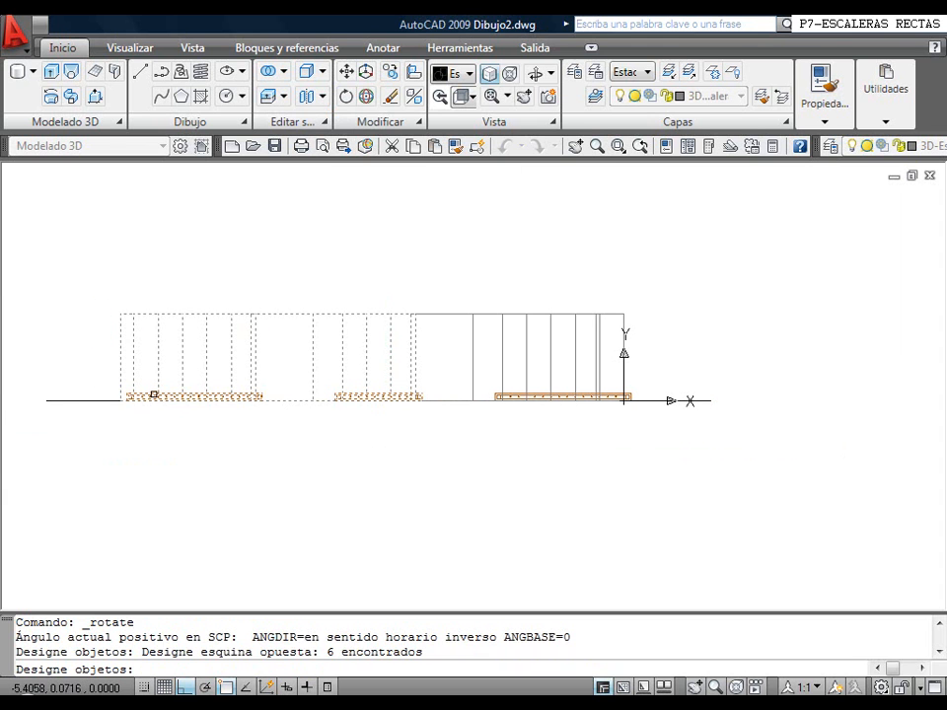
pyautogui.press('Return')
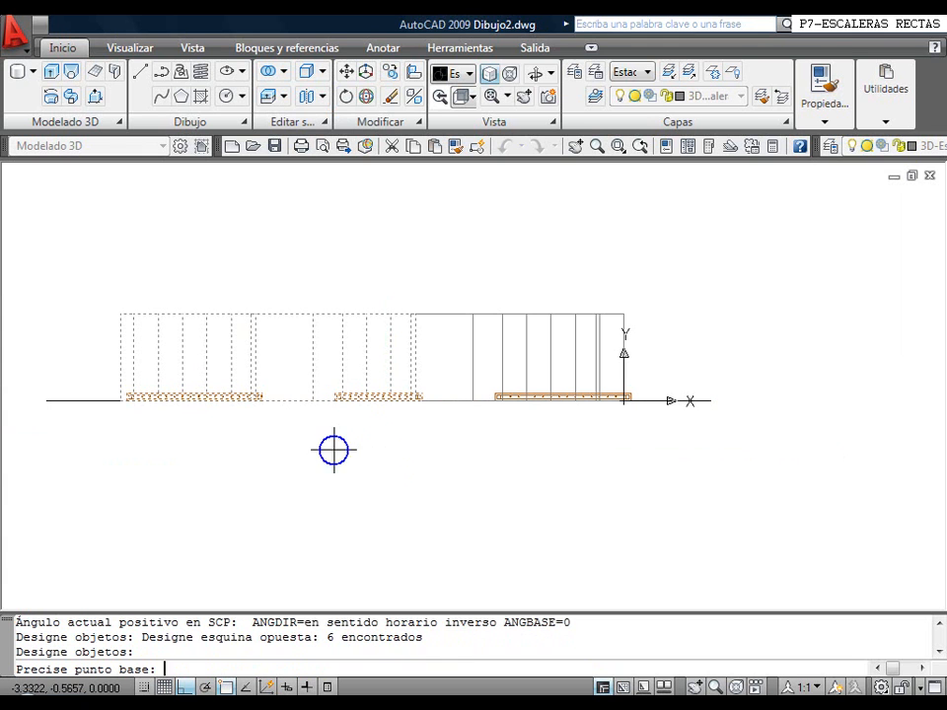
pyautogui.scroll(5, 434, 407)
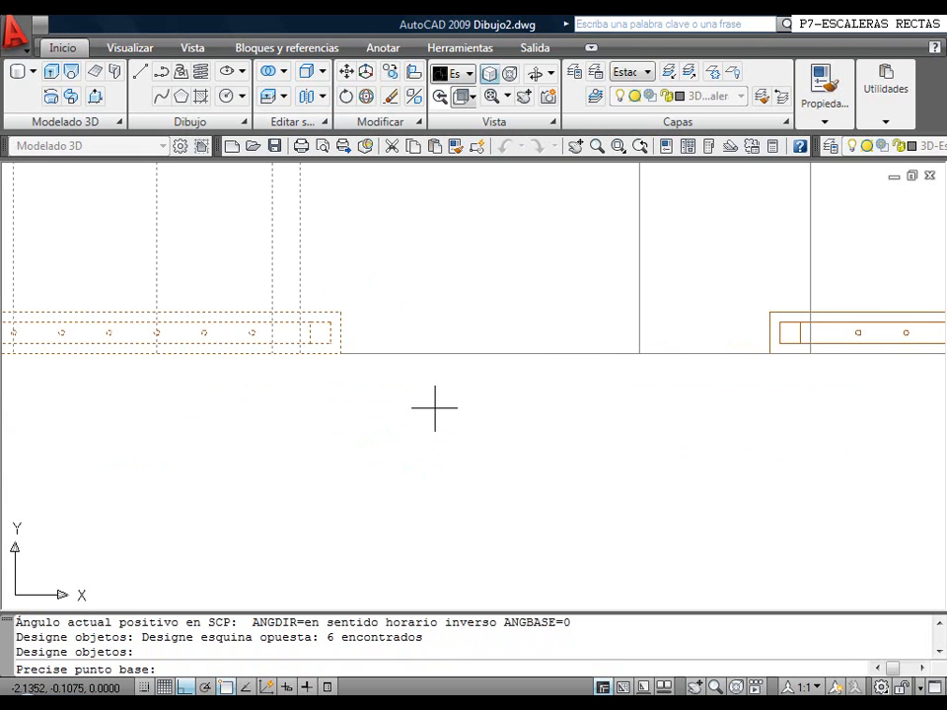
pyautogui.click(300, 354)
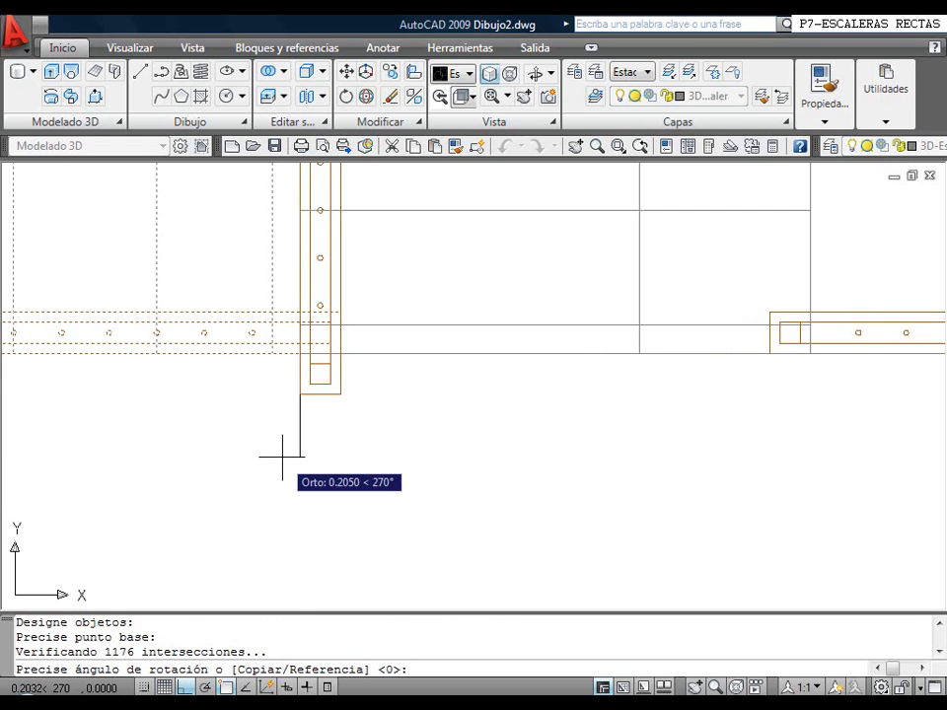
pyautogui.press('Return')
pyautogui.scroll(-7, 294, 442)
pyautogui.moveTo(287, 407); pyautogui.dragTo(289, 370, button='middle')
# Move the rotated second and third flights with their railings 1 unit along positive X so they sit below the first landing
pyautogui.click(346, 77)
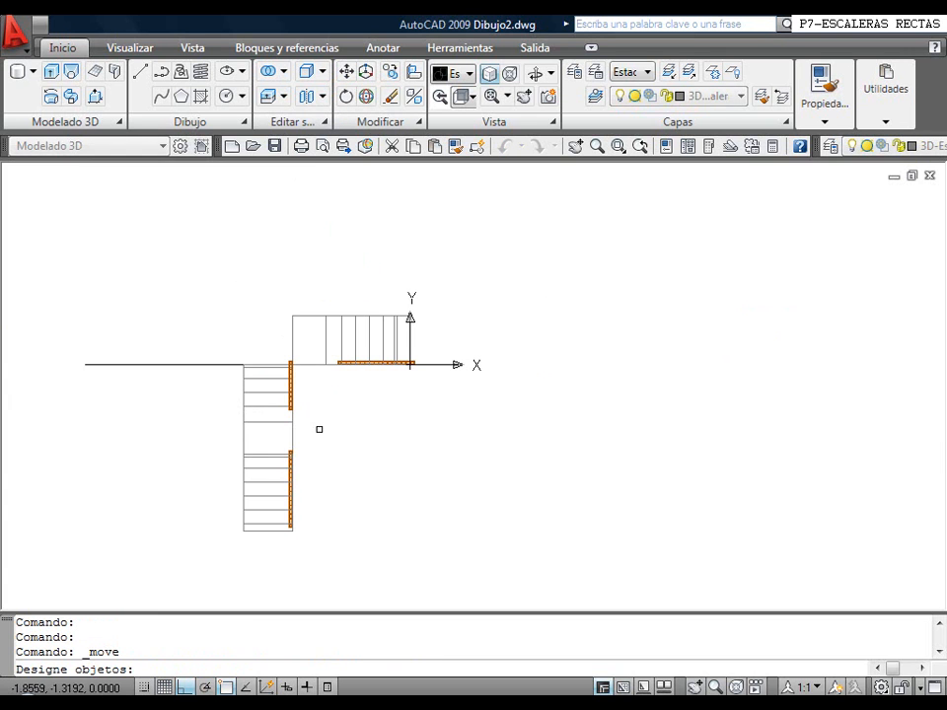
pyautogui.click(308, 541)
pyautogui.click(222, 393)
pyautogui.press('Return')
pyautogui.click(415, 492)
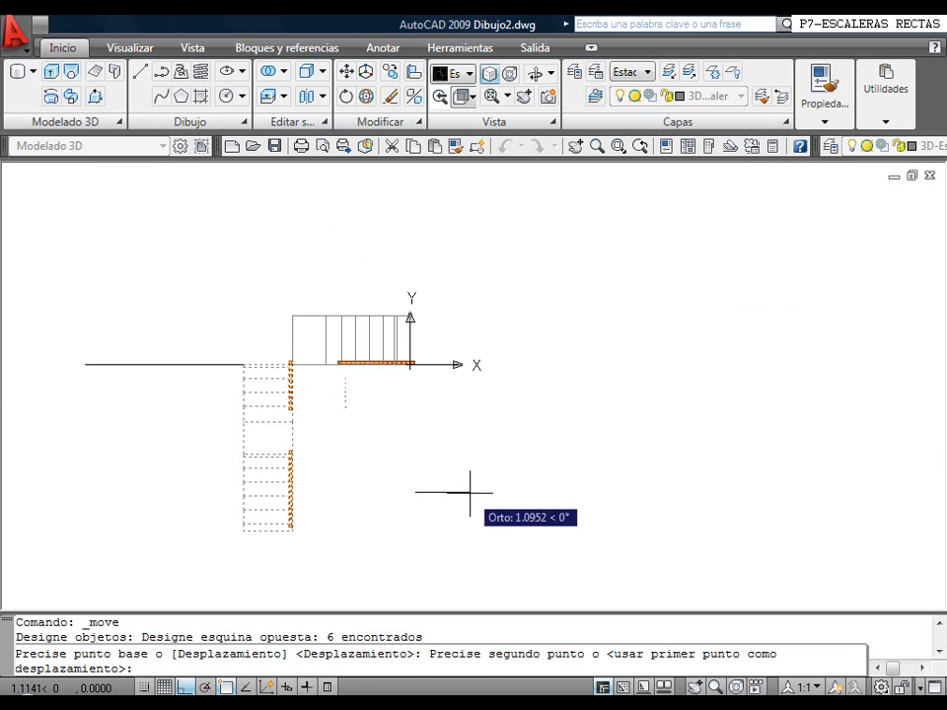
pyautogui.write('1')
pyautogui.press('Return')
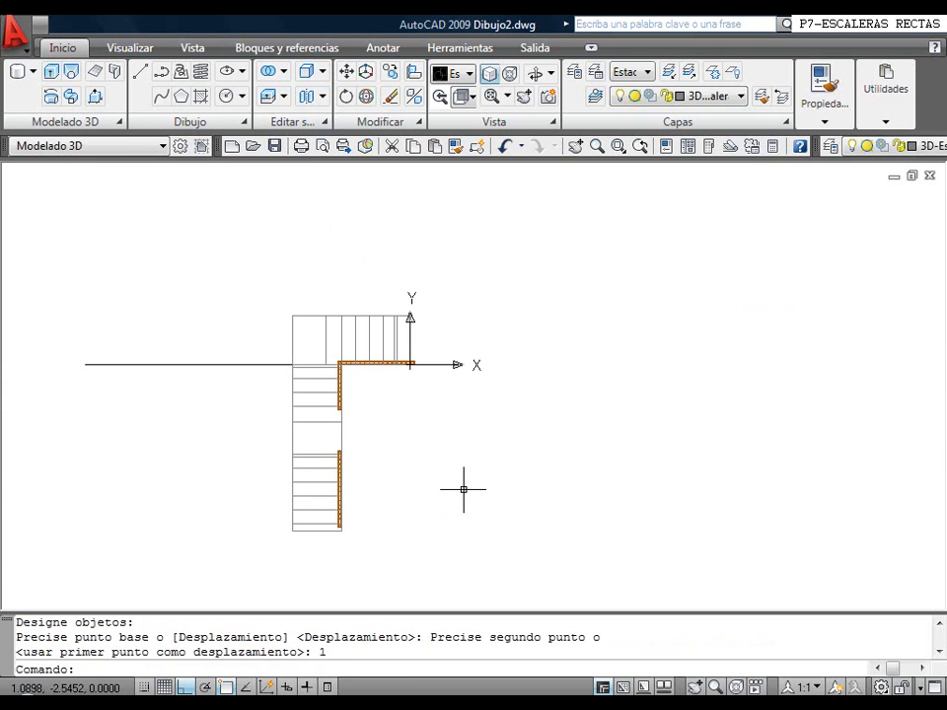
# Rotate the third flight and its railing by 90° about the inner corner where the flight meets the second landing
pyautogui.click(347, 95)
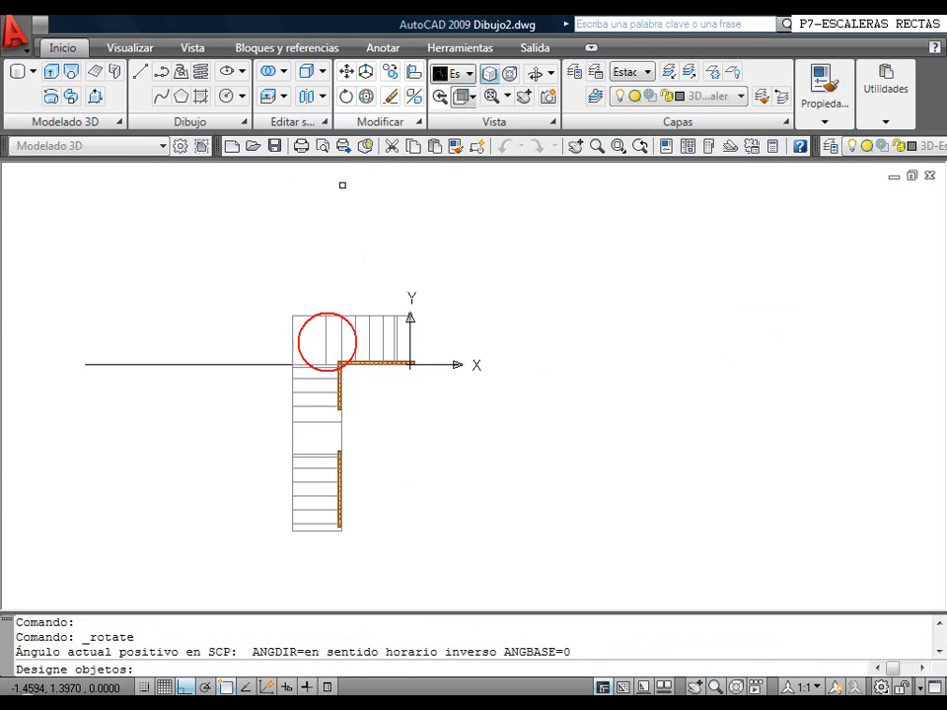
pyautogui.click(389, 548)
pyautogui.click(314, 503)
pyautogui.scroll(5, 325, 469)
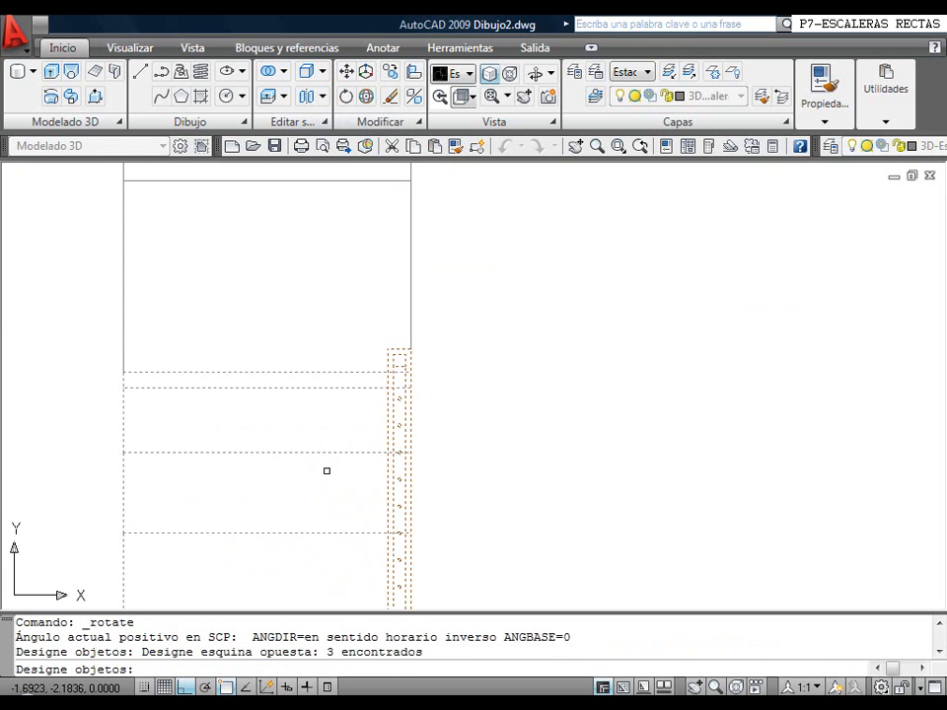
pyautogui.press('Return')
pyautogui.scroll(2, 456, 376)
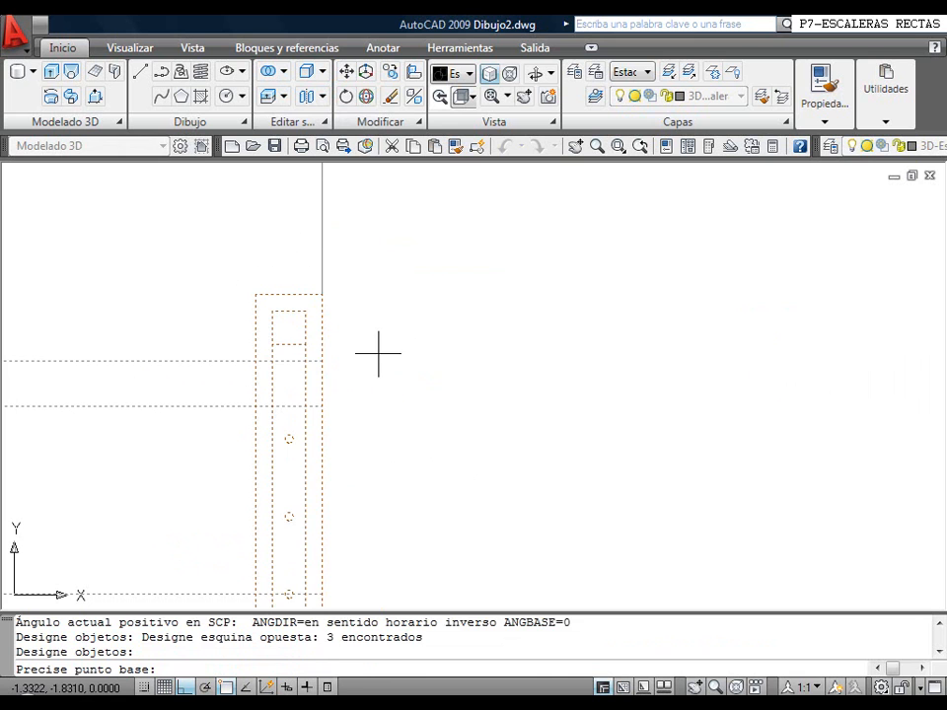
pyautogui.click(321, 361)
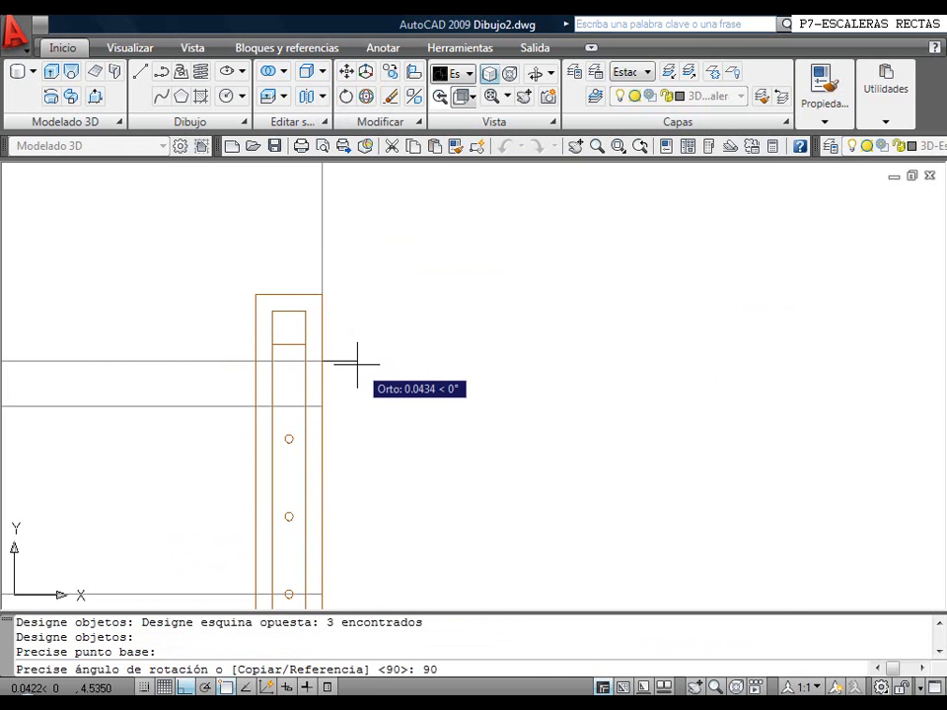
pyautogui.press('Return')
pyautogui.scroll(2, 386, 237)
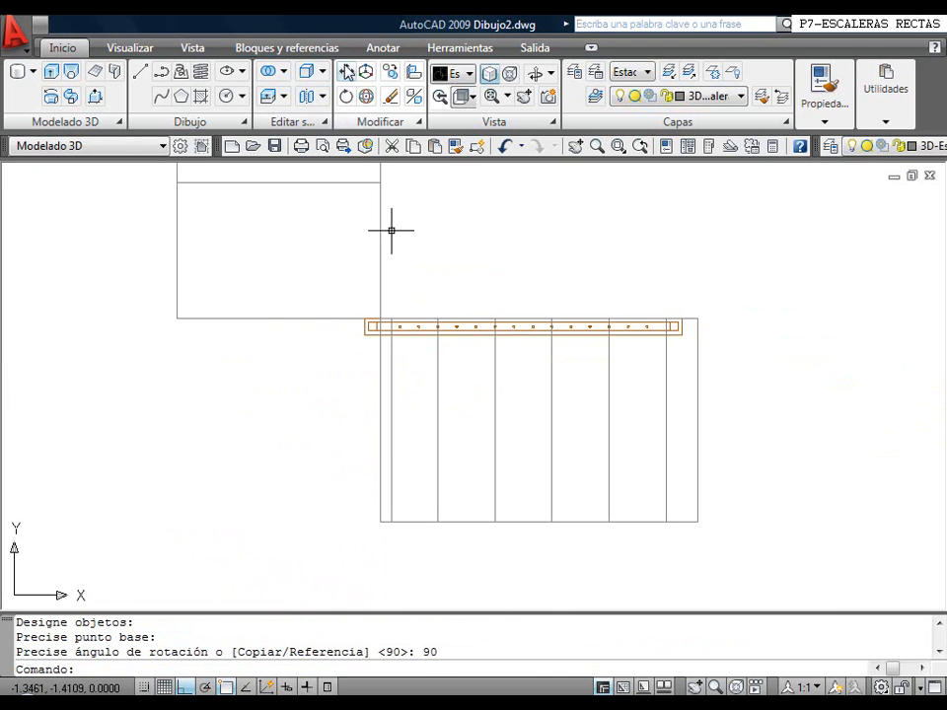
# Move the third flight and its railing 1 unit along positive Y so it lines up with the second landing
pyautogui.click(346, 71)
pyautogui.click(378, 293)
pyautogui.press('Return')
pyautogui.press('Return')
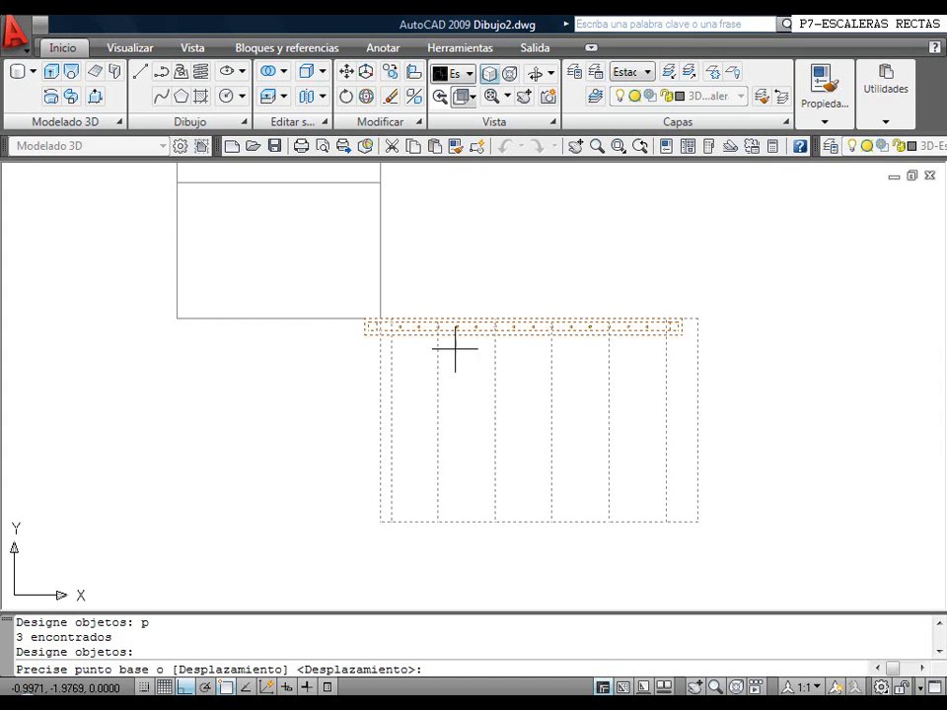
pyautogui.click(542, 274)
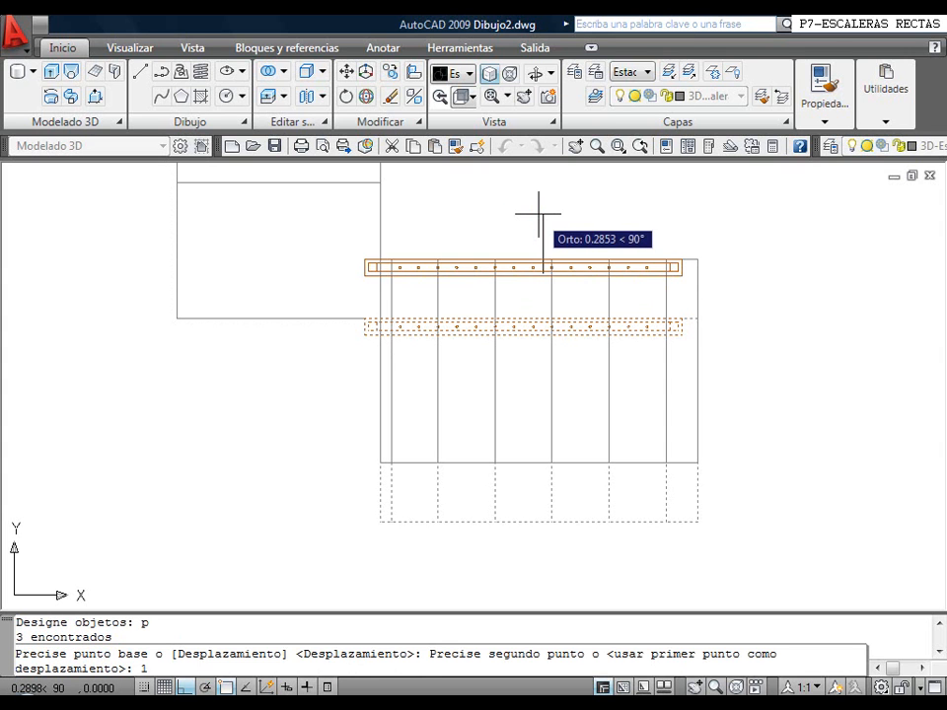
pyautogui.write('1')
pyautogui.press('Return')
pyautogui.scroll(-5, 539, 211)
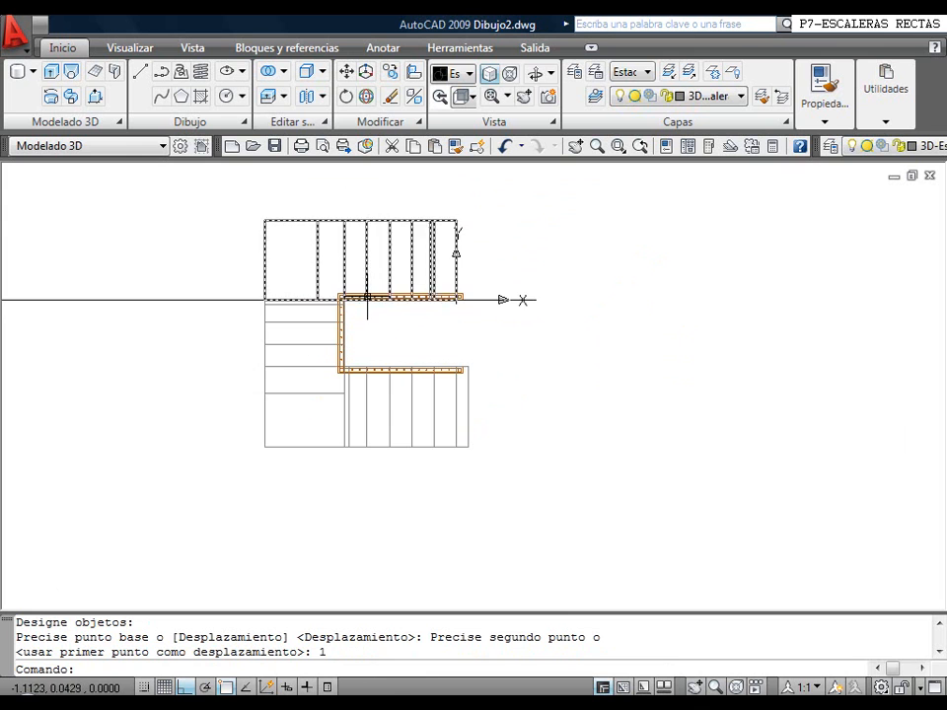
pyautogui.scroll(3, 366, 296)
pyautogui.scroll(-2, 365, 277)
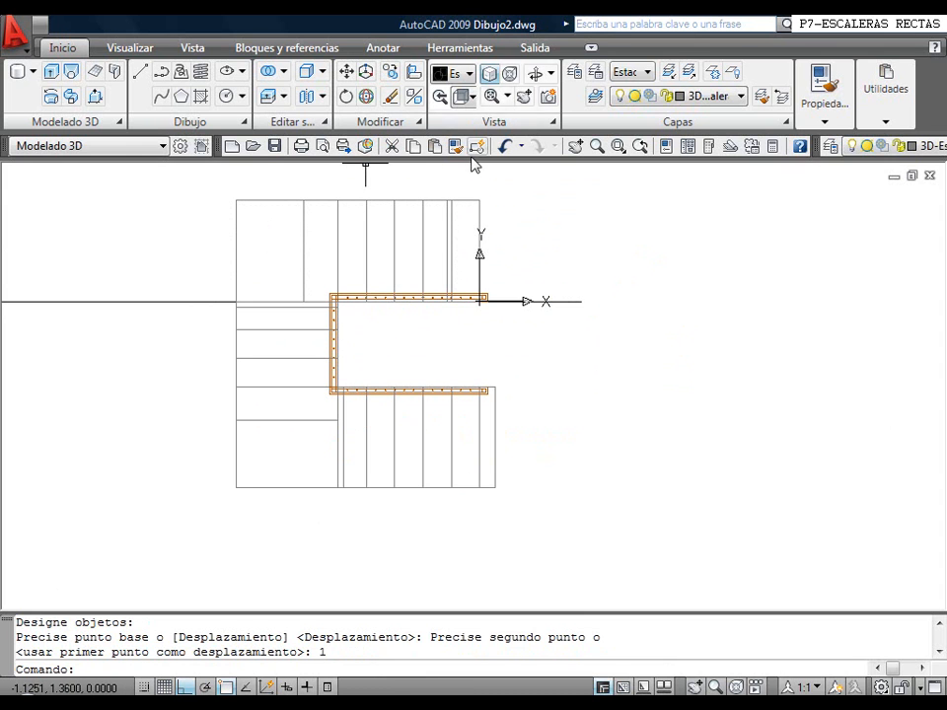
# Set the southwest isometric view and unite the handrails of the three flights into one solid
pyautogui.click(462, 97)
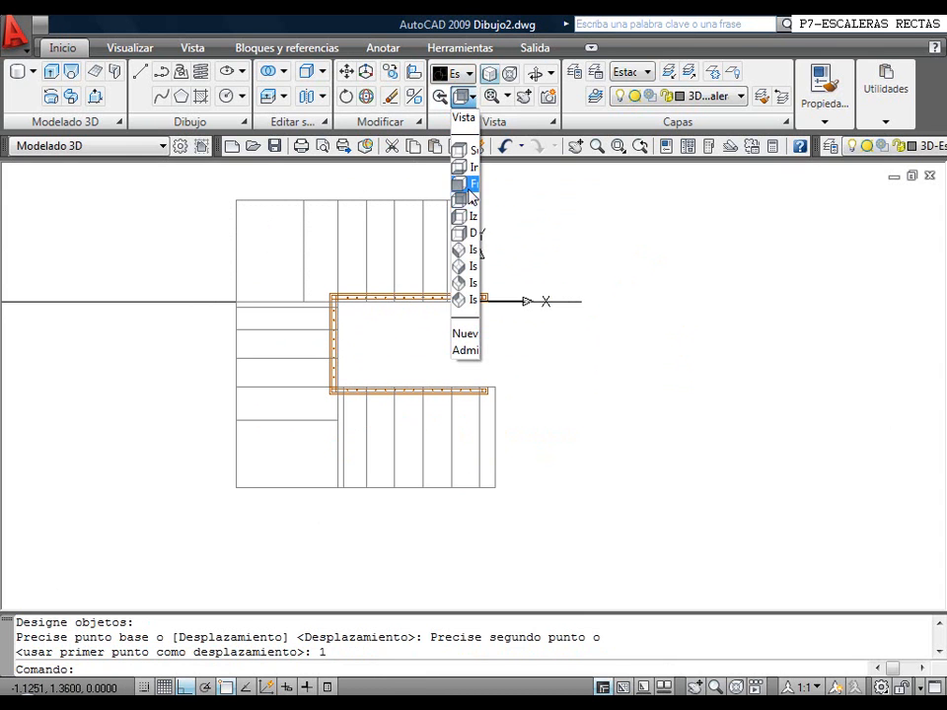
pyautogui.click(464, 250)
pyautogui.scroll(2, 441, 437)
pyautogui.moveTo(337, 436); pyautogui.dragTo(334, 472, button='middle')
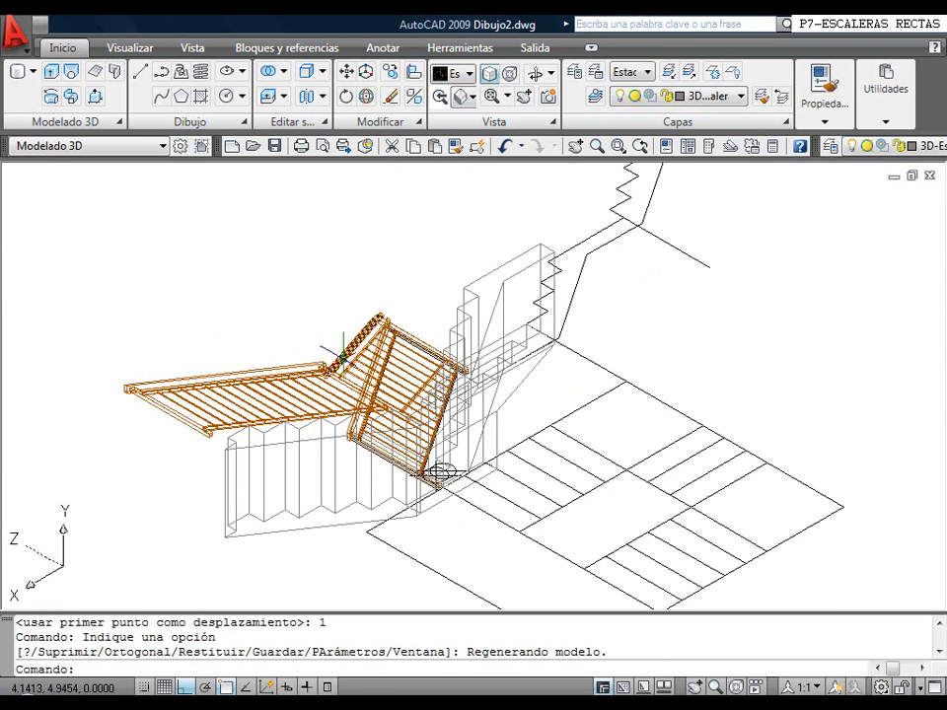
pyautogui.click(268, 71)
pyautogui.click(326, 364)
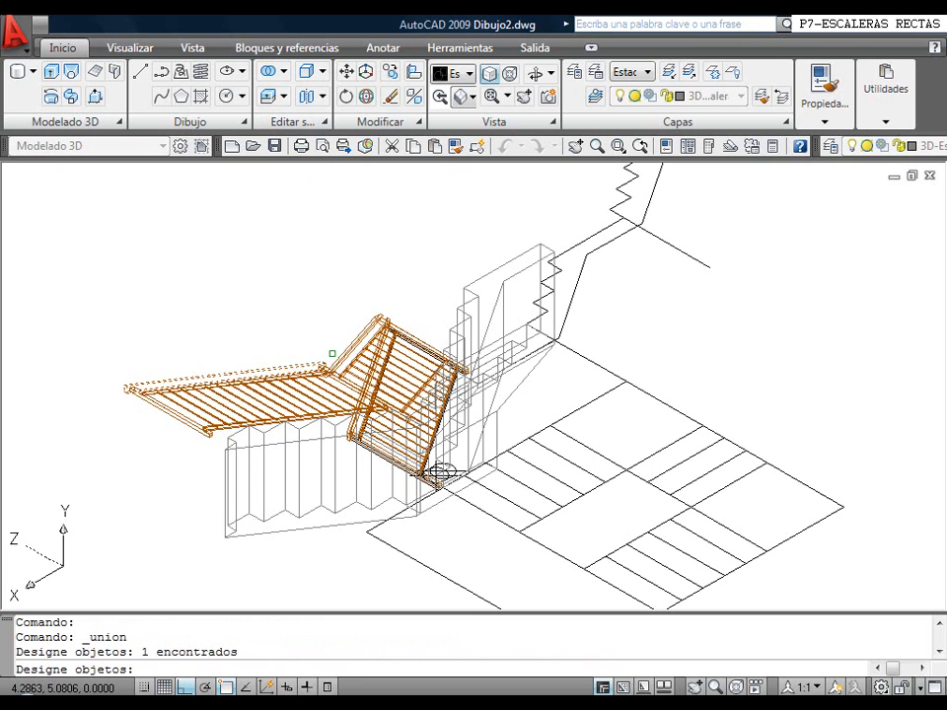
pyautogui.click(357, 363)
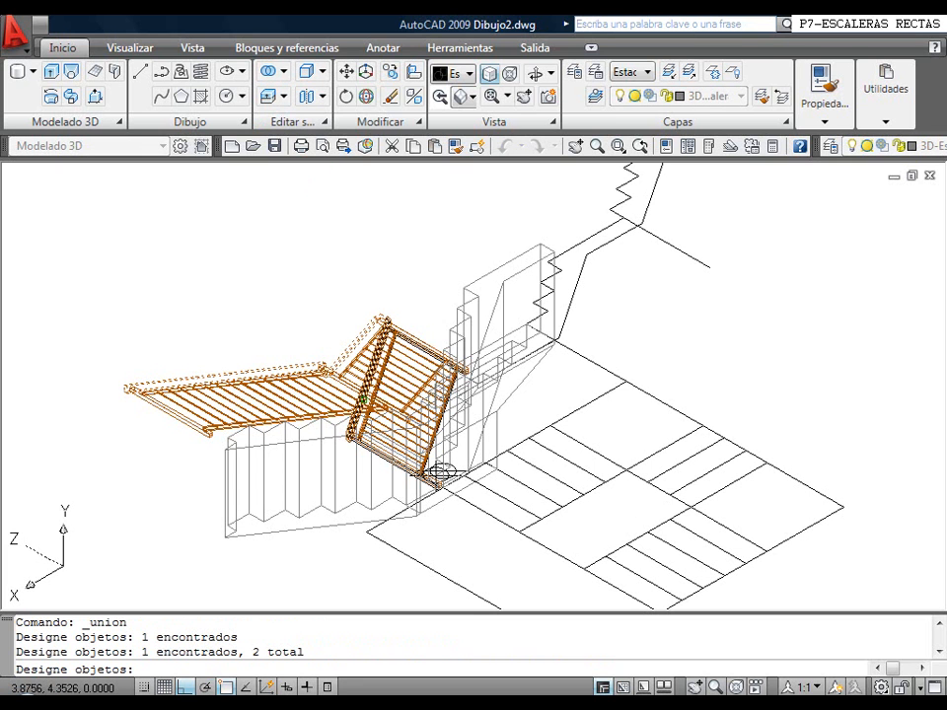
pyautogui.click(364, 398)
pyautogui.rightClick(338, 376)
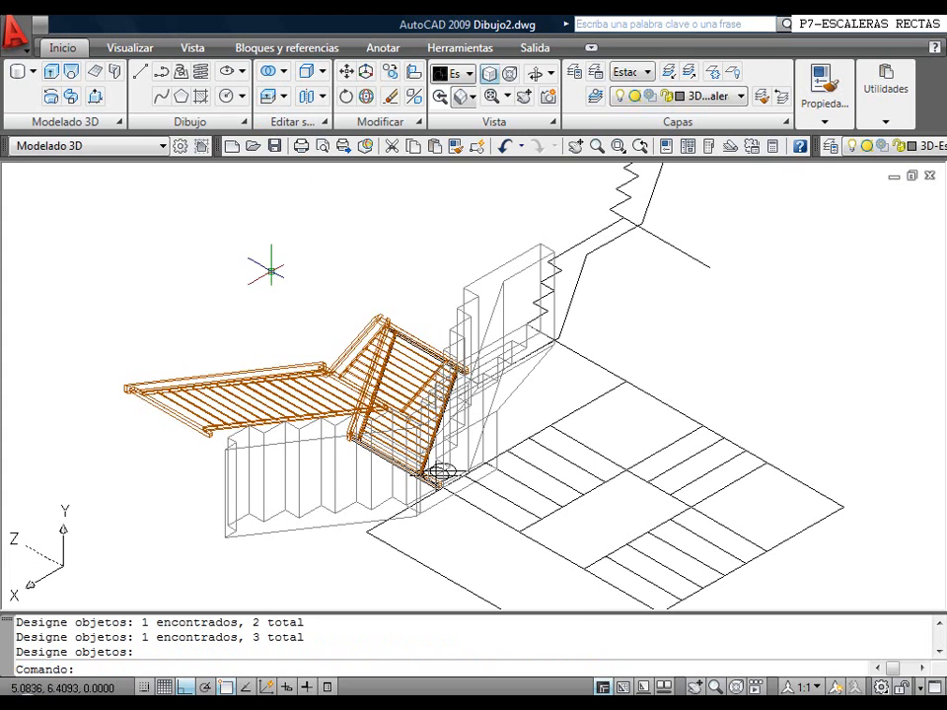
# Unite the baluster frames of the three flights into one solid
pyautogui.rightClick(269, 275)
pyautogui.click(308, 287)
pyautogui.click(299, 378)
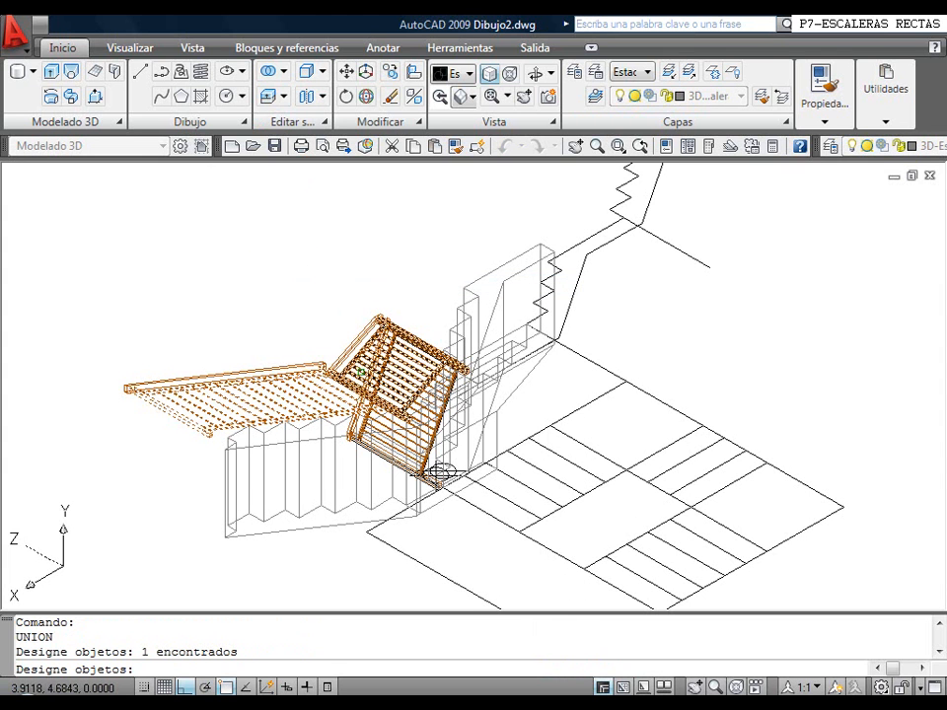
pyautogui.click(370, 376)
pyautogui.click(440, 471)
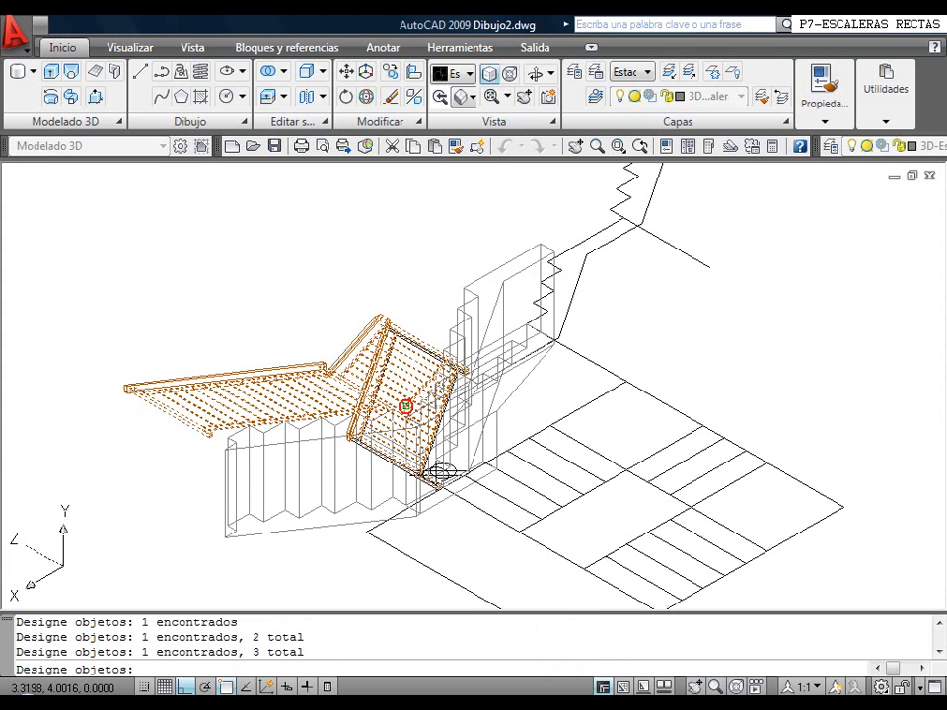
pyautogui.rightClick(439, 471)
# Unite the three stepped flights and their landings into one solid
pyautogui.rightClick(264, 253)
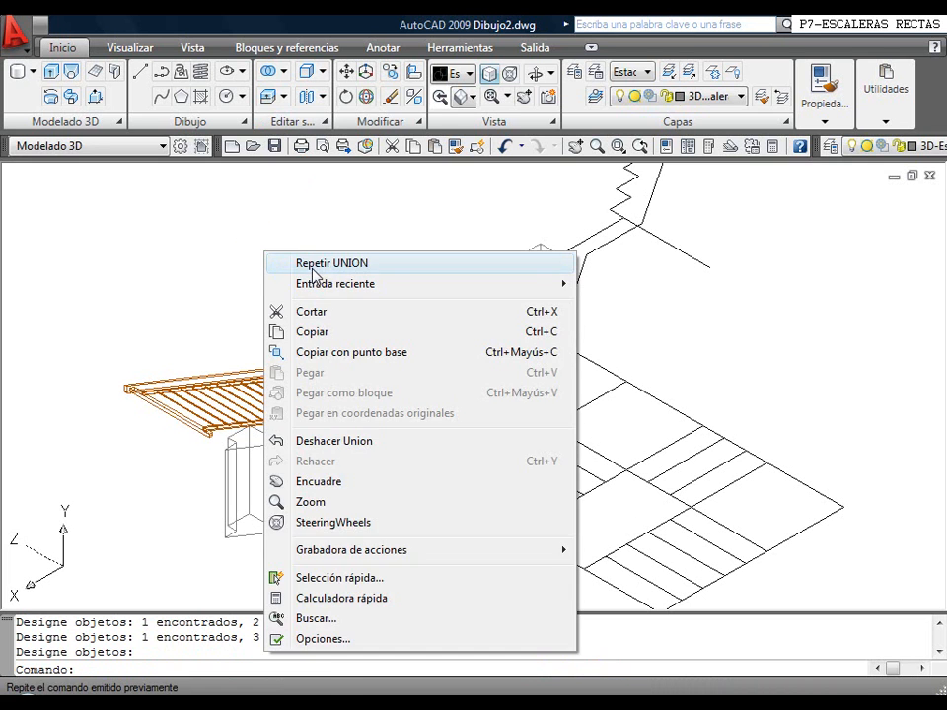
pyautogui.click(314, 264)
pyautogui.click(323, 440)
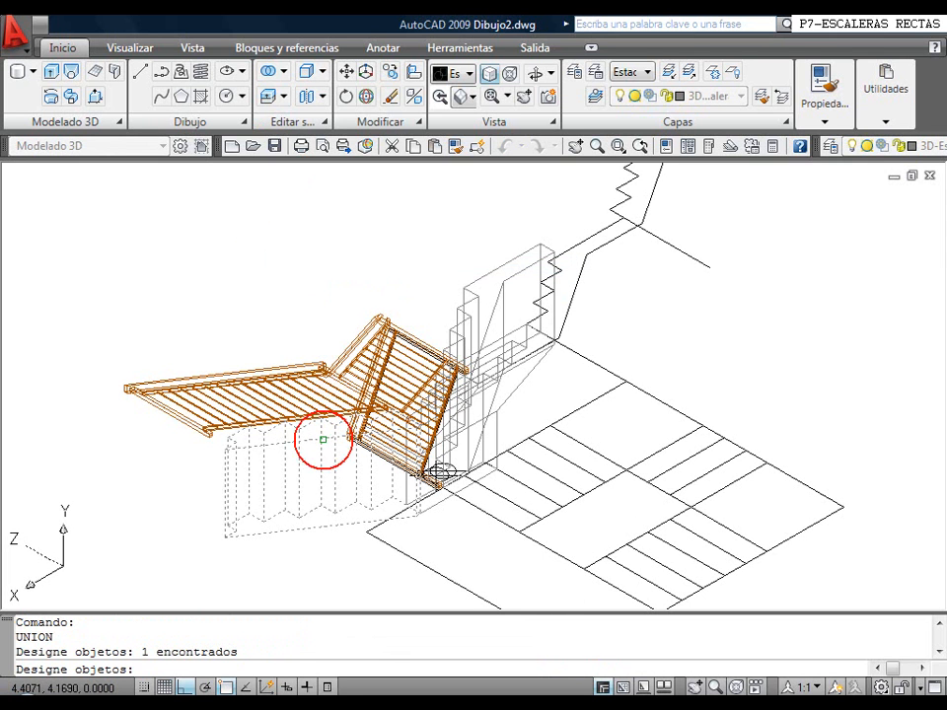
pyautogui.click(478, 438)
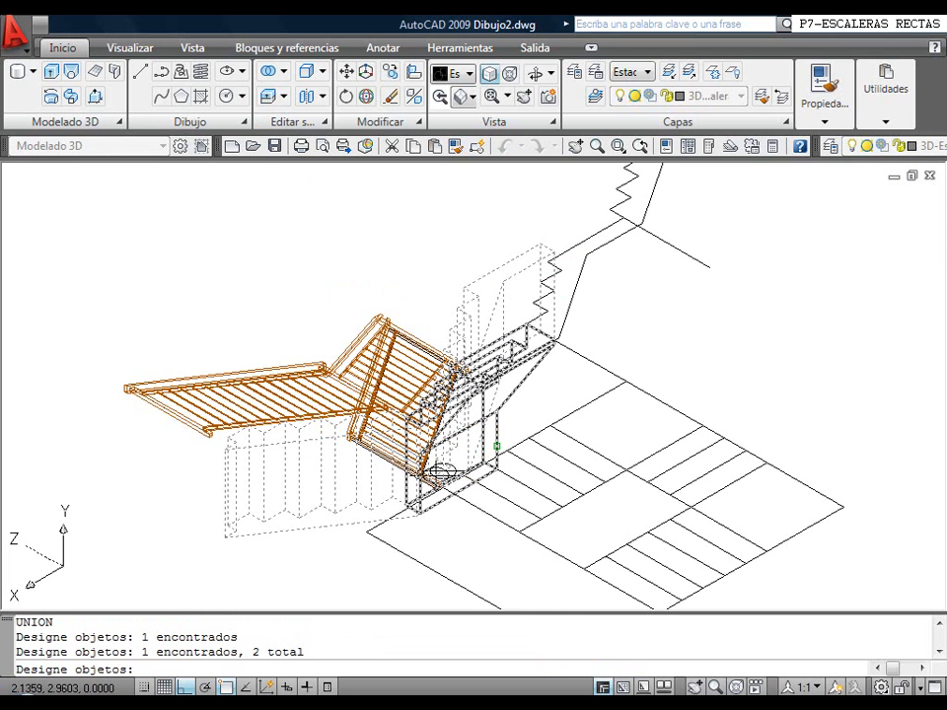
pyautogui.click(439, 472)
pyautogui.rightClick(440, 471)
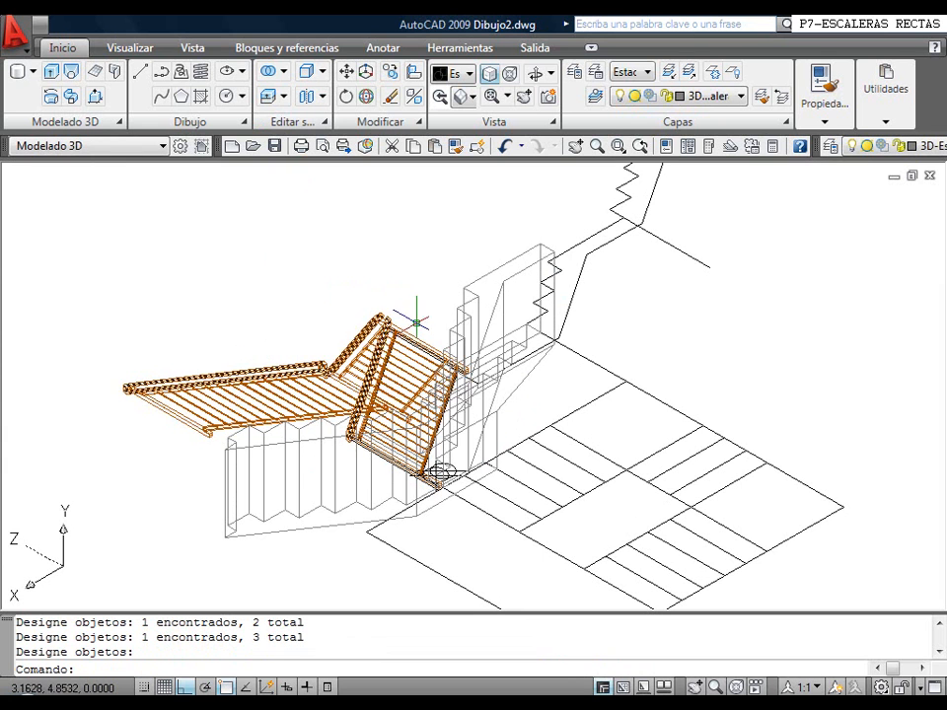
# Set the left orthographic view to work on the united staircase
pyautogui.scroll(-2, 394, 436)
pyautogui.moveTo(392, 427); pyautogui.dragTo(270, 439, button='middle')
pyautogui.scroll(2, 269, 439)
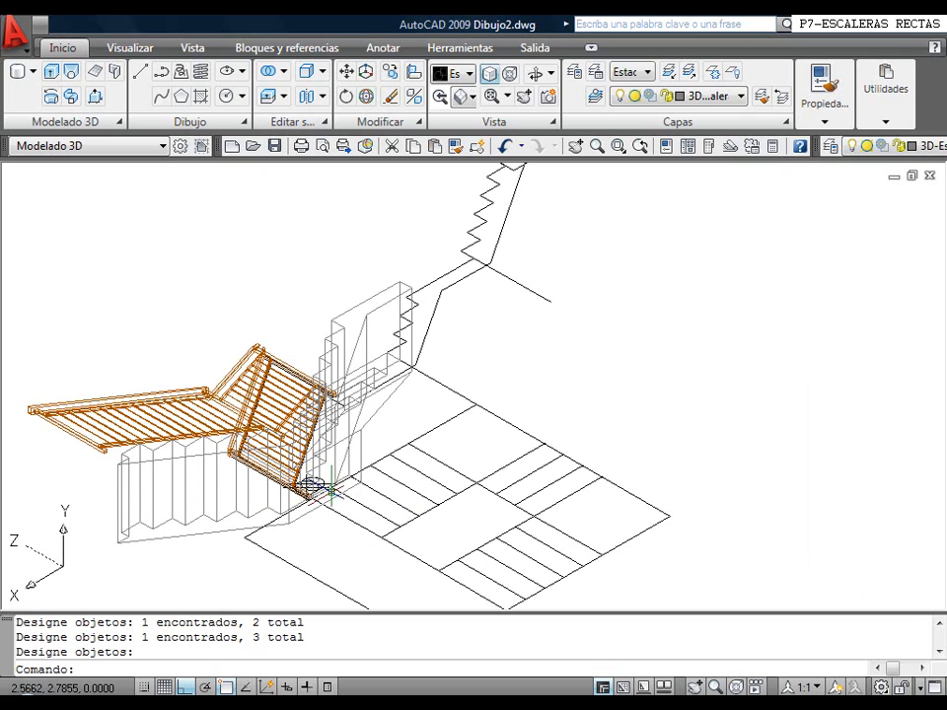
pyautogui.click(460, 99)
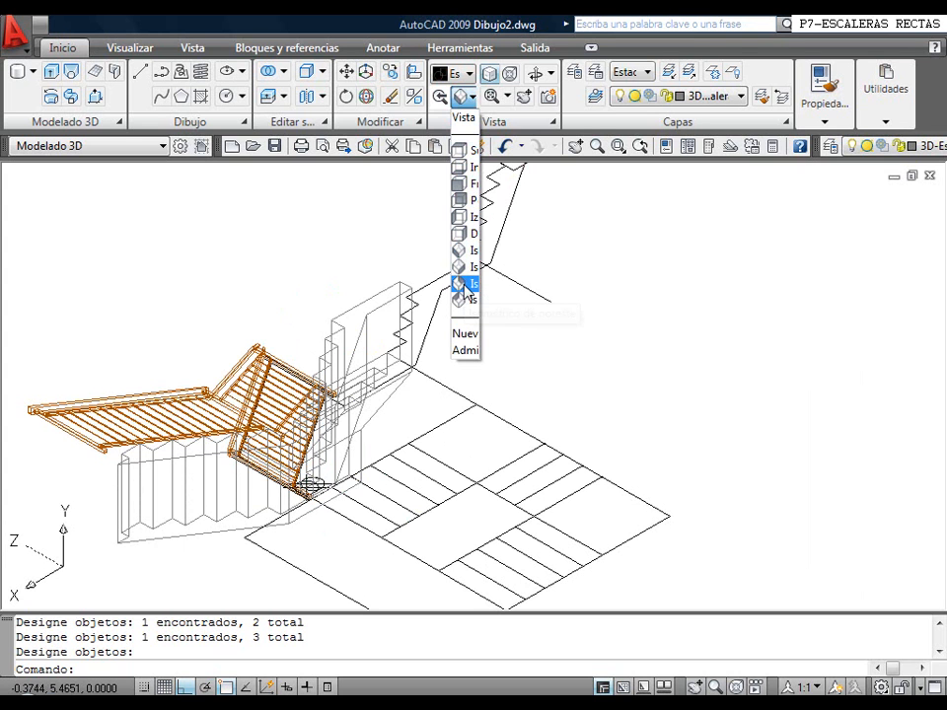
pyautogui.click(456, 217)
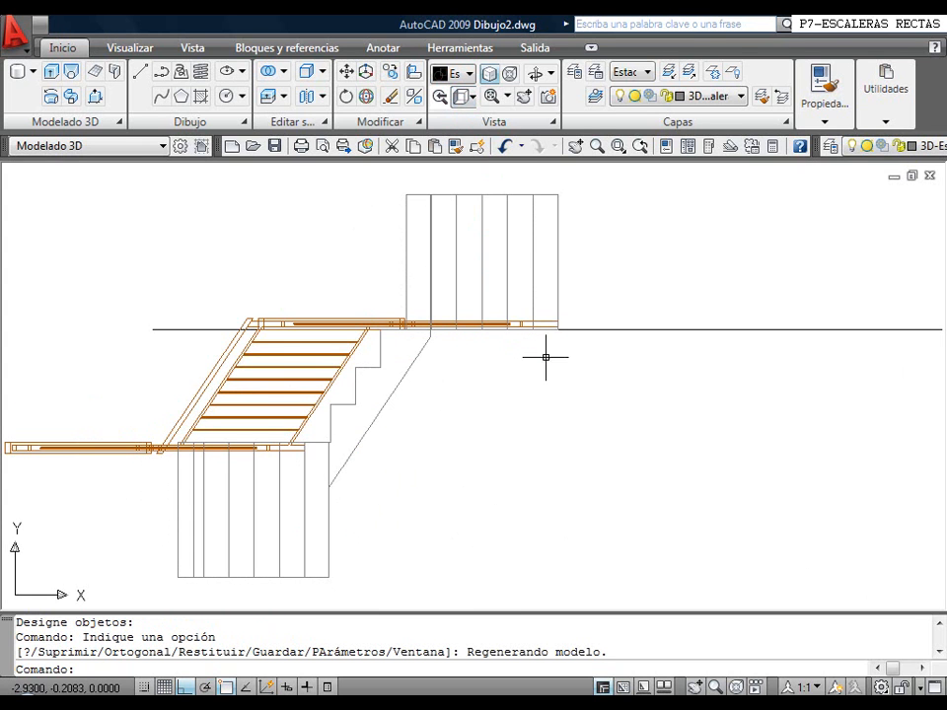
pyautogui.scroll(5, 570, 330)
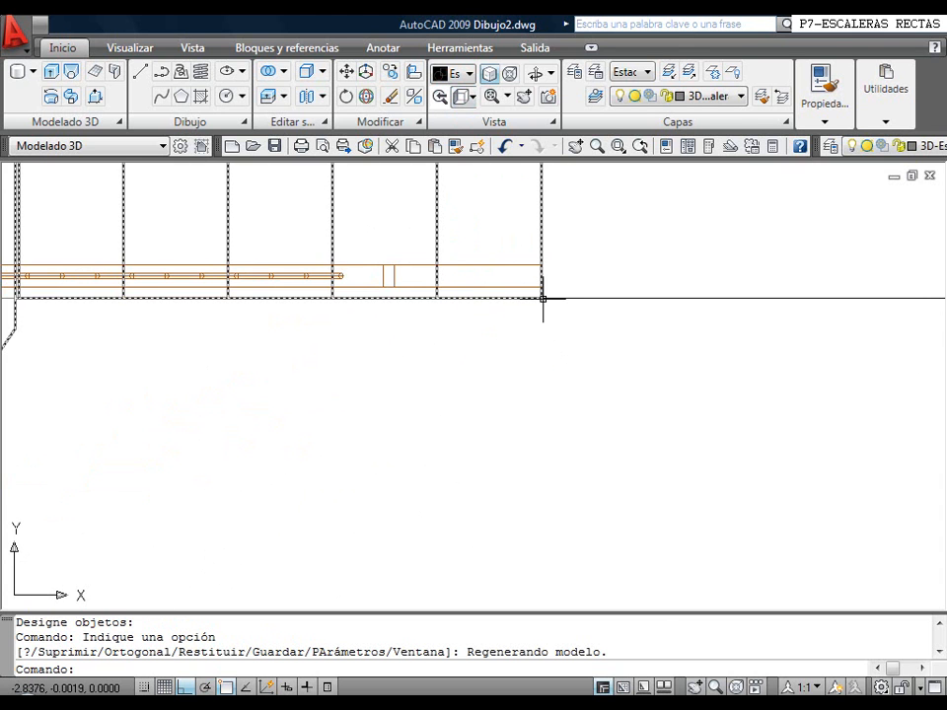
pyautogui.scroll(-5, 522, 328)
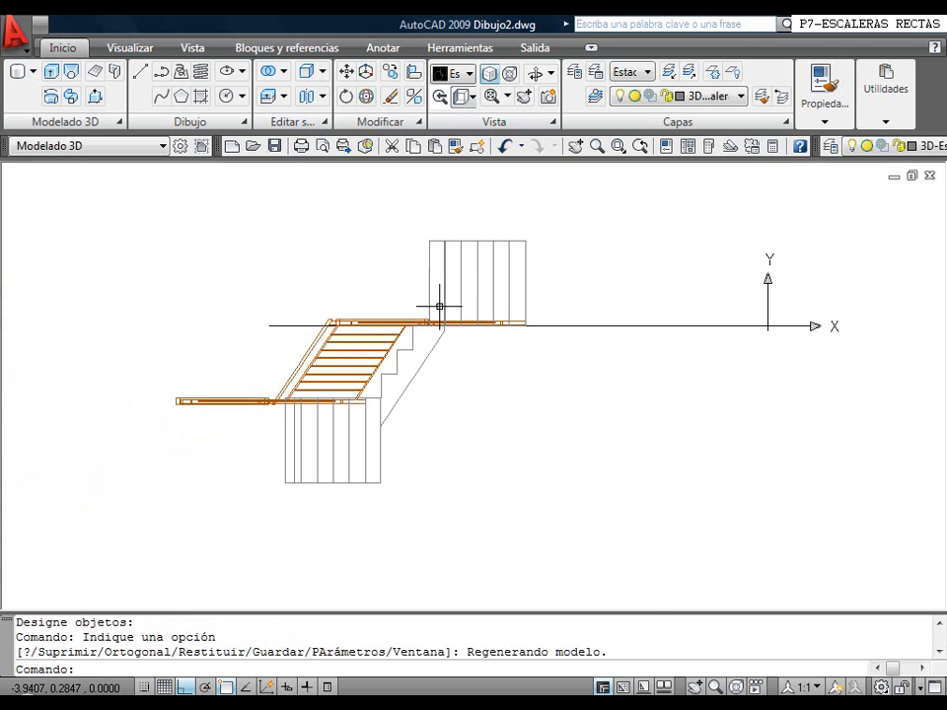
# Rotate the staircase, handrail and baluster solids by 270° about the corner where the first flight starts, so the stairs stand upright
pyautogui.click(346, 96)
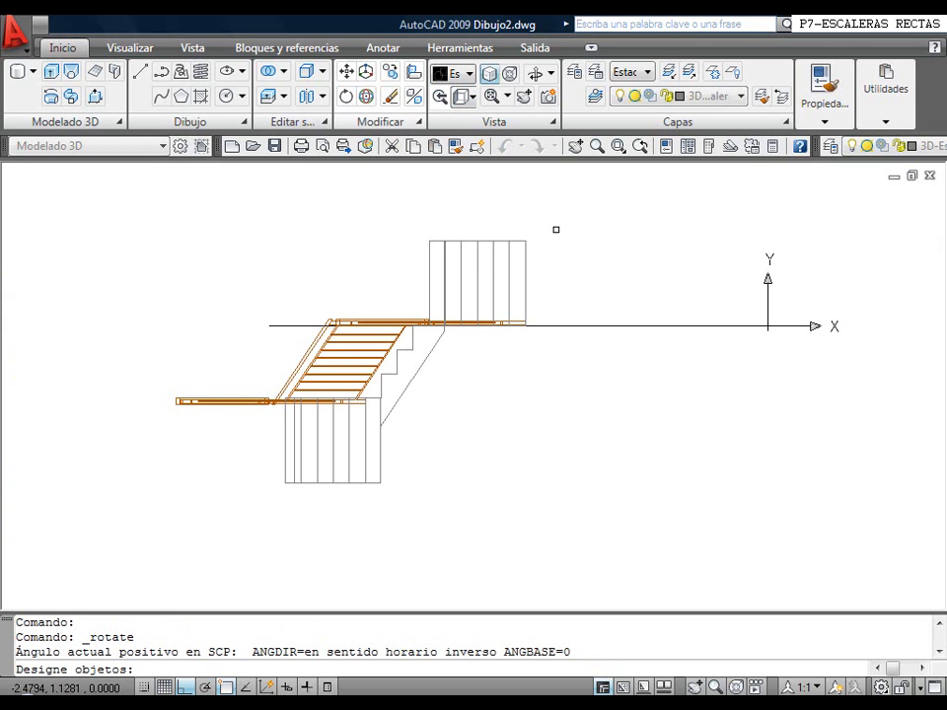
pyautogui.click(491, 277)
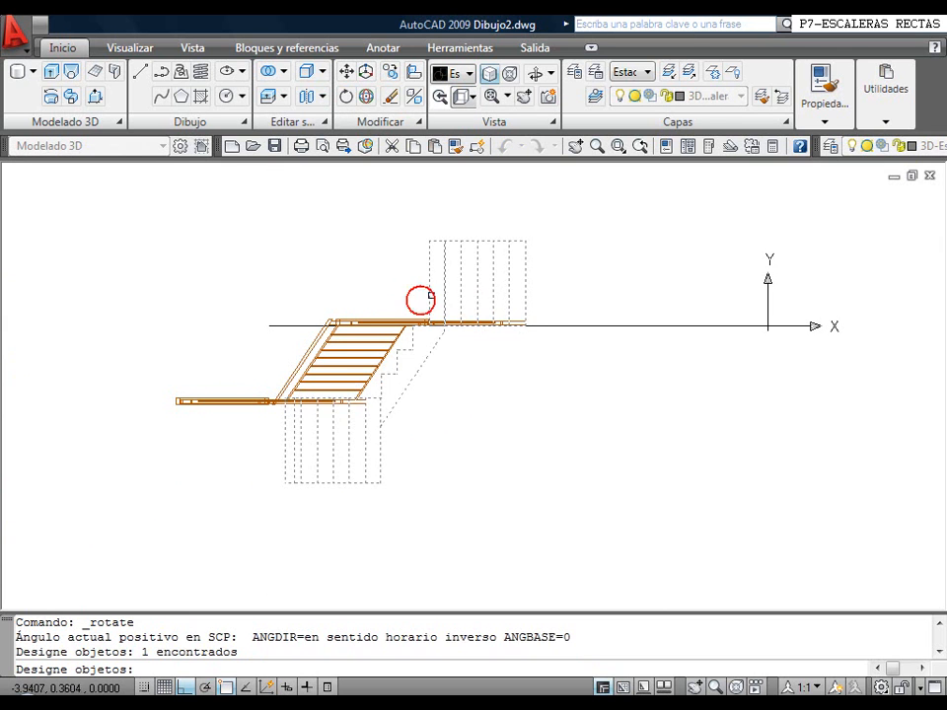
pyautogui.click(380, 319)
pyautogui.click(316, 349)
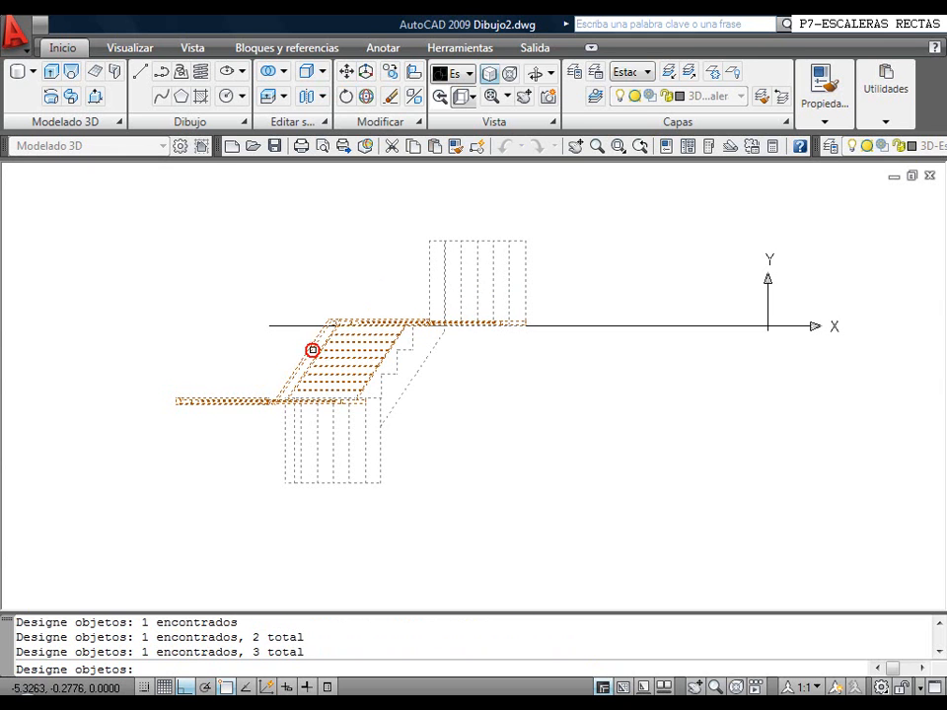
pyautogui.press('Return')
pyautogui.scroll(5, 537, 355)
pyautogui.scroll(2, 537, 346)
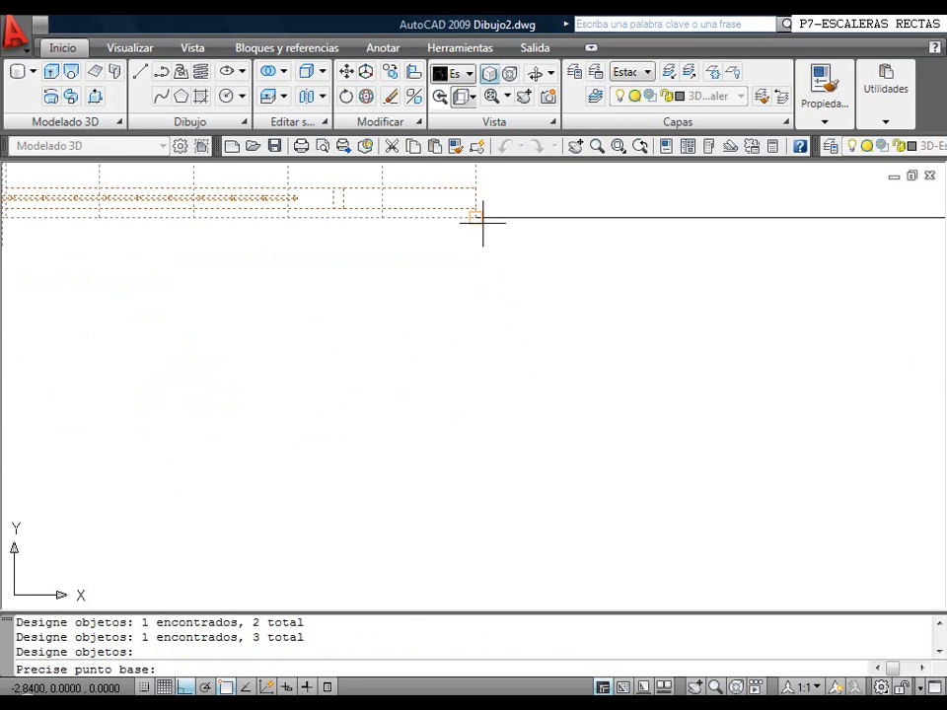
pyautogui.click(475, 217)
pyautogui.scroll(-5, 454, 397)
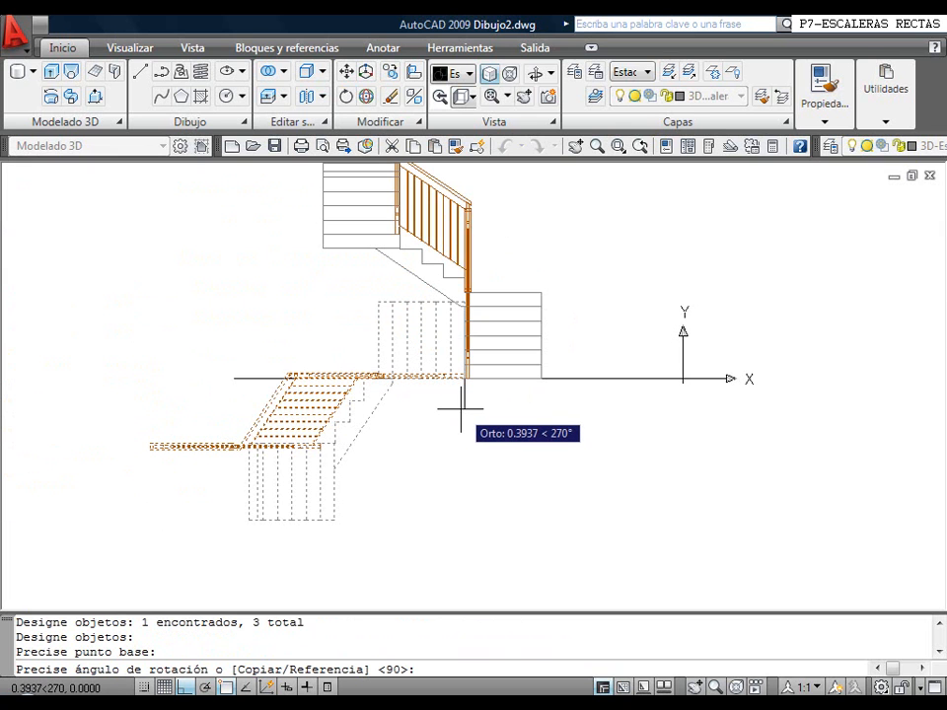
pyautogui.click(460, 406)
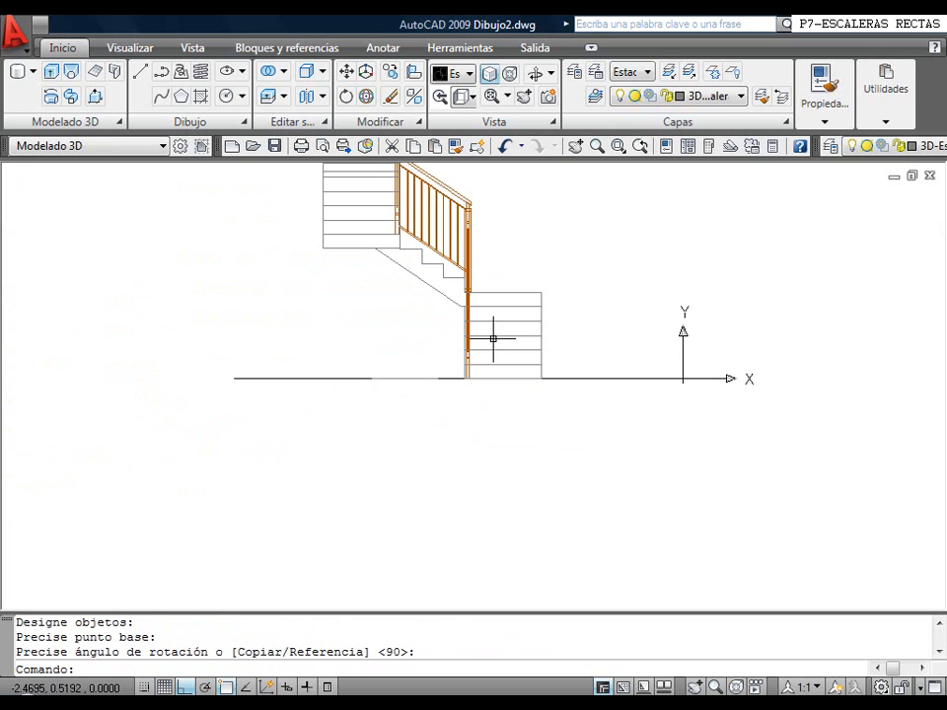
# Return to the southwest isometric view and move the staircase with its railings from the first step's outer lower corner to the coordinate origin on the plan
pyautogui.click(462, 95)
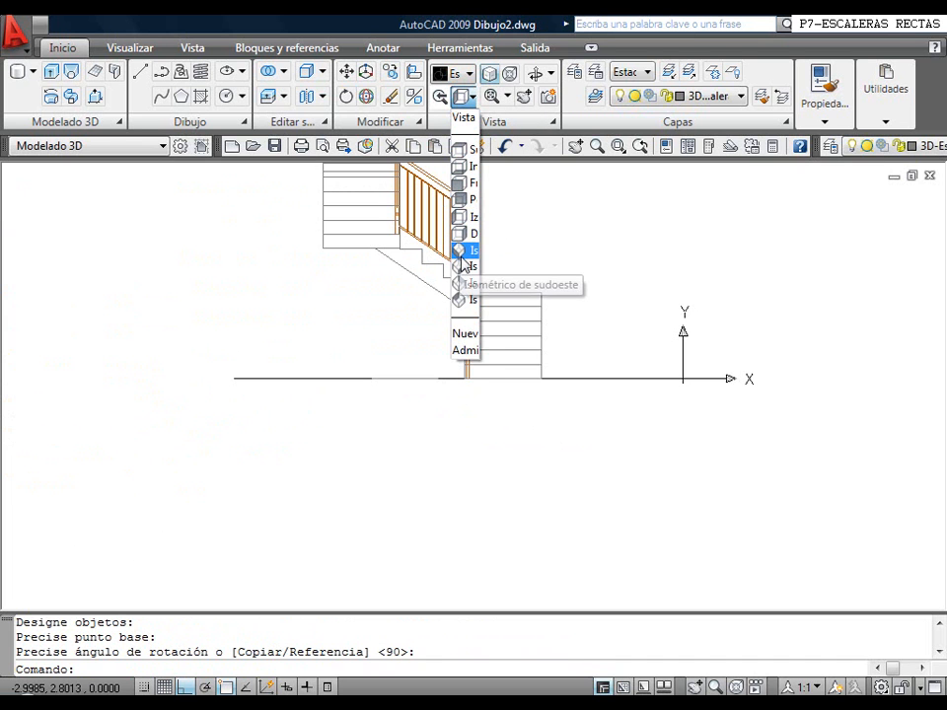
pyautogui.click(459, 252)
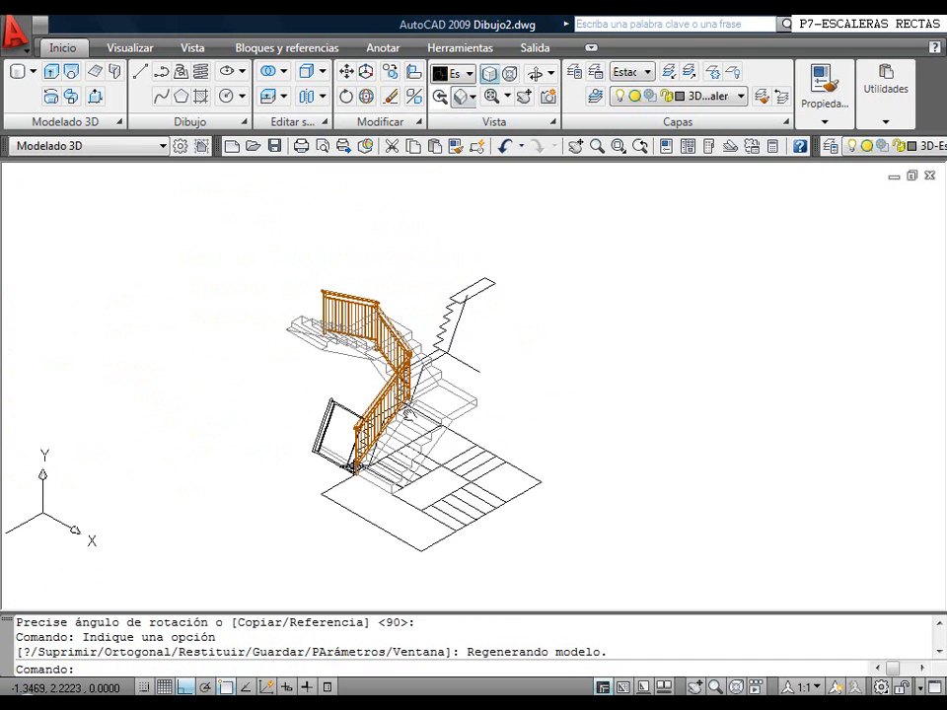
pyautogui.click(344, 73)
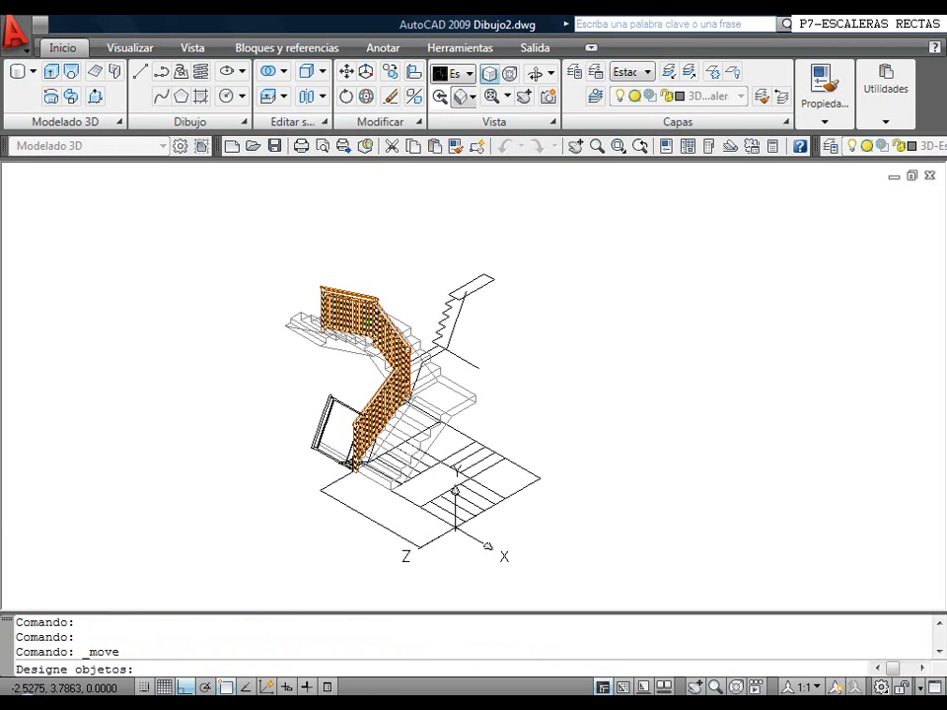
pyautogui.write('p')
pyautogui.press('Return')
pyautogui.press('Return')
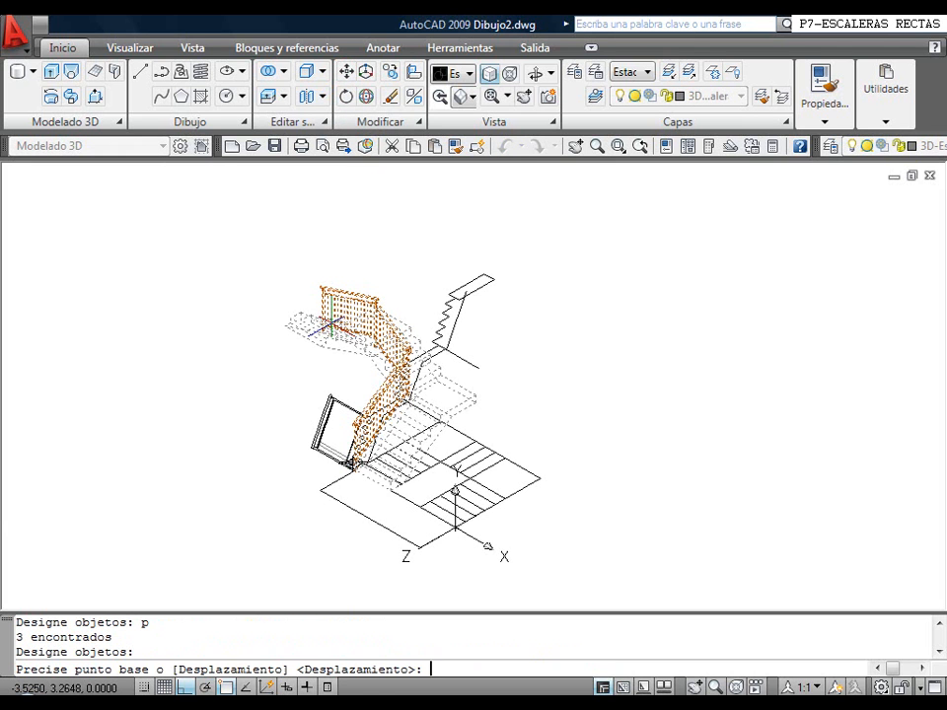
pyautogui.scroll(4, 386, 500)
pyautogui.click(400, 481)
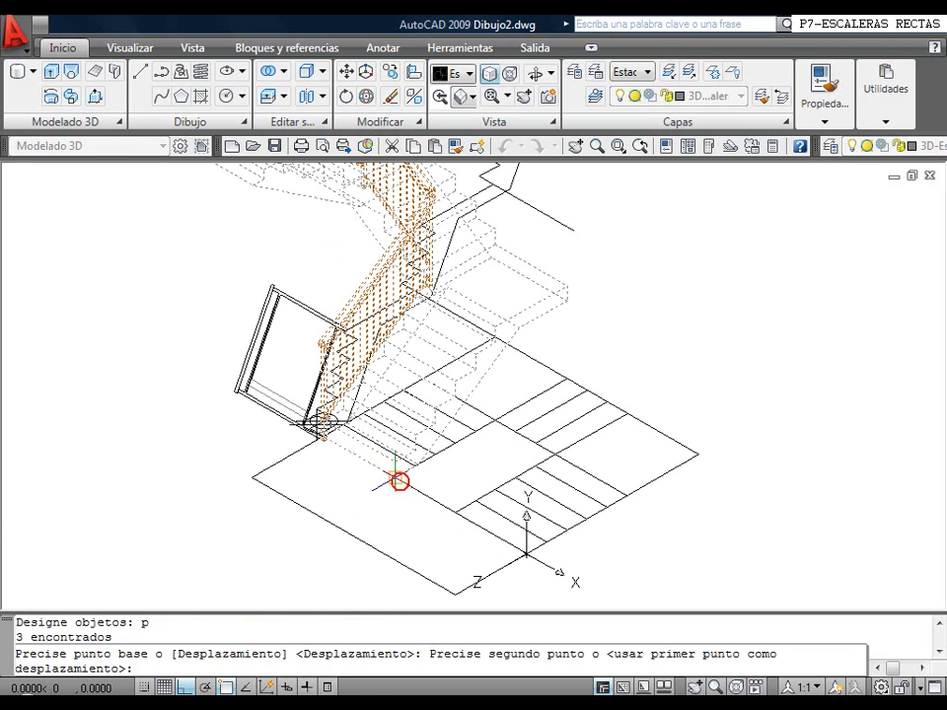
pyautogui.click(526, 554)
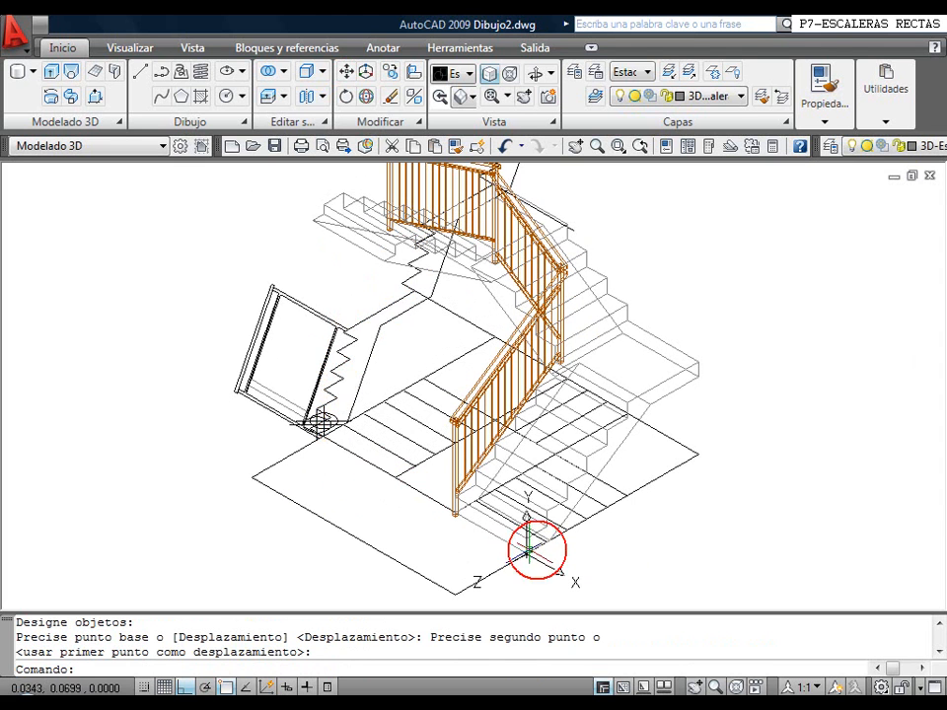
# Preview the assembled staircase in the Conceptual visual style and undo the style change
pyautogui.scroll(-3, 671, 438)
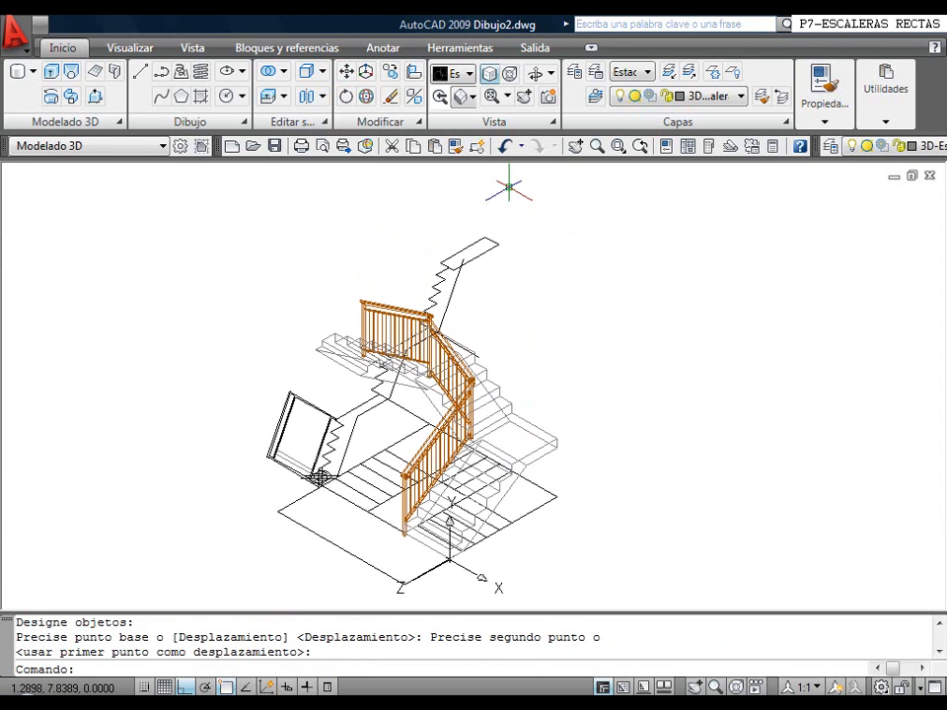
pyautogui.click(456, 77)
pyautogui.click(523, 183)
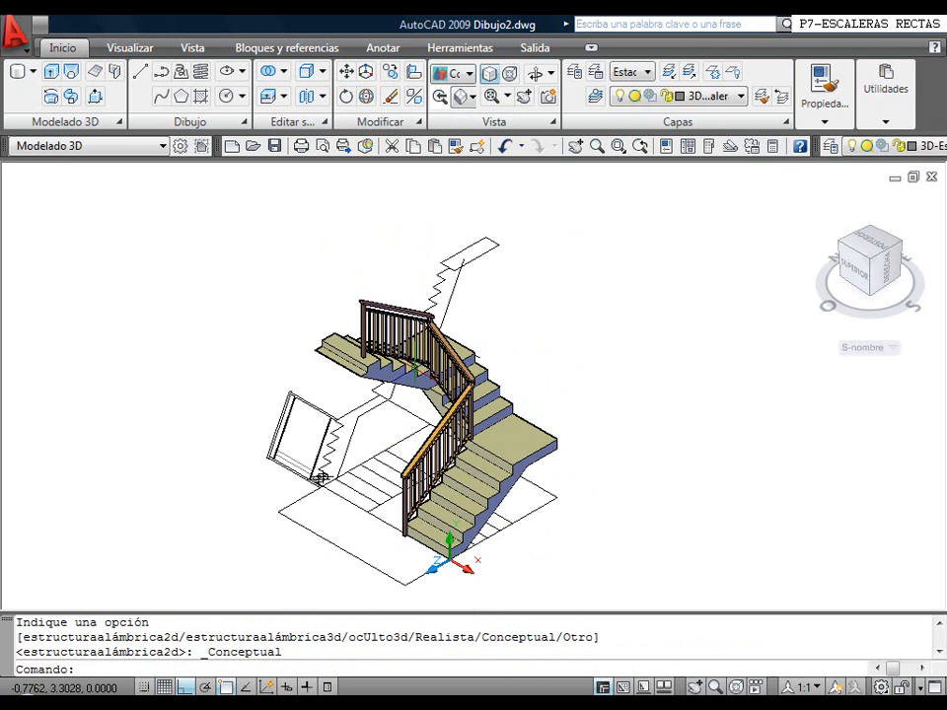
pyautogui.click(504, 146)
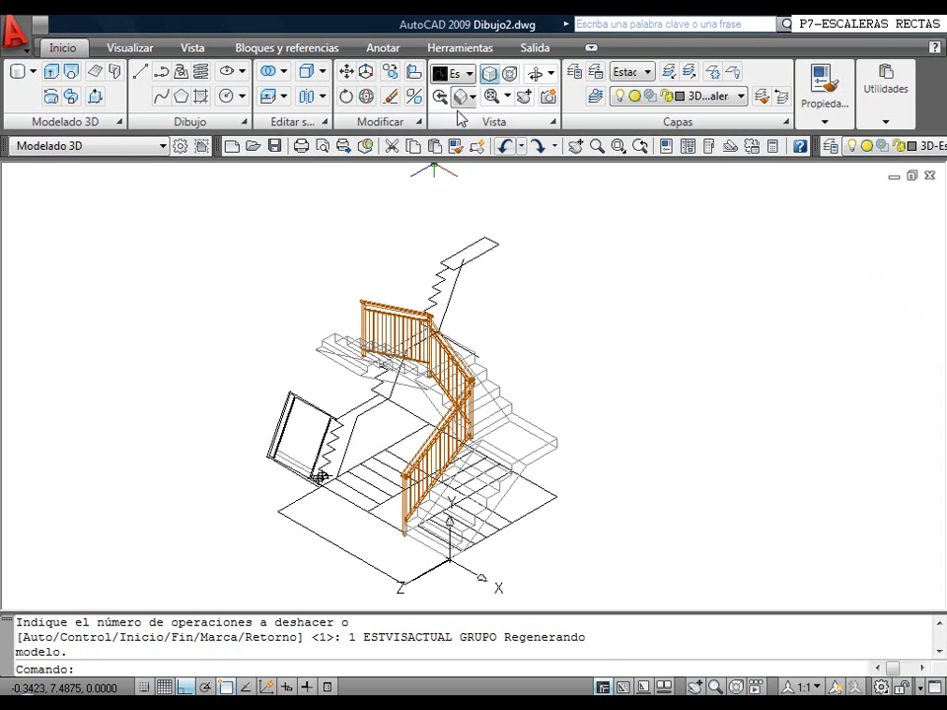
# Examine the assembled staircase and railings over the plan in the top view and return to the southwest isometric view
pyautogui.click(460, 95)
pyautogui.click(462, 150)
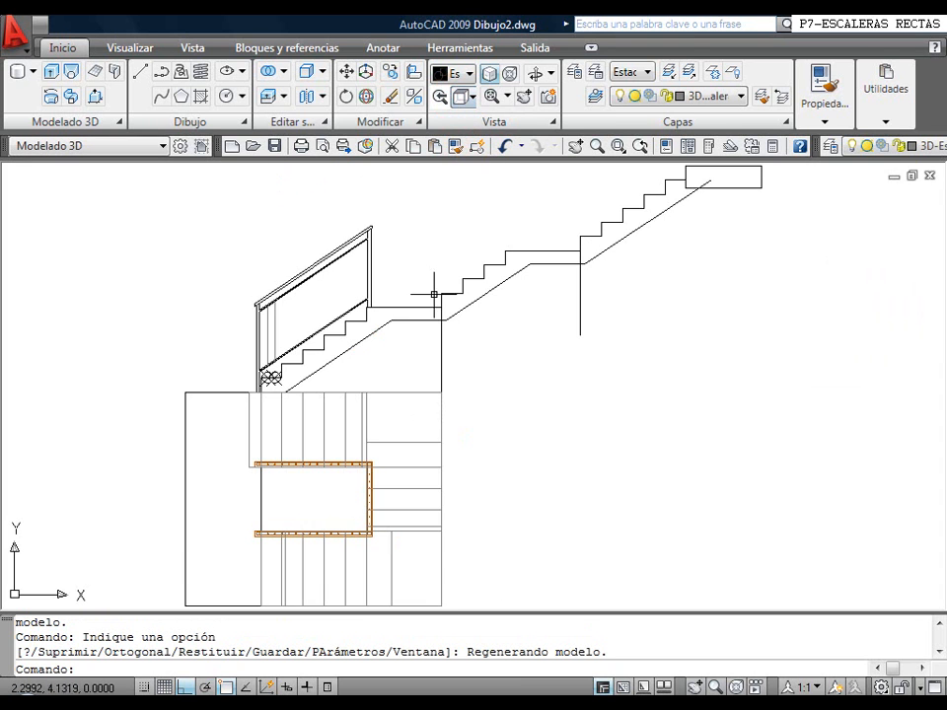
pyautogui.scroll(3, 296, 468)
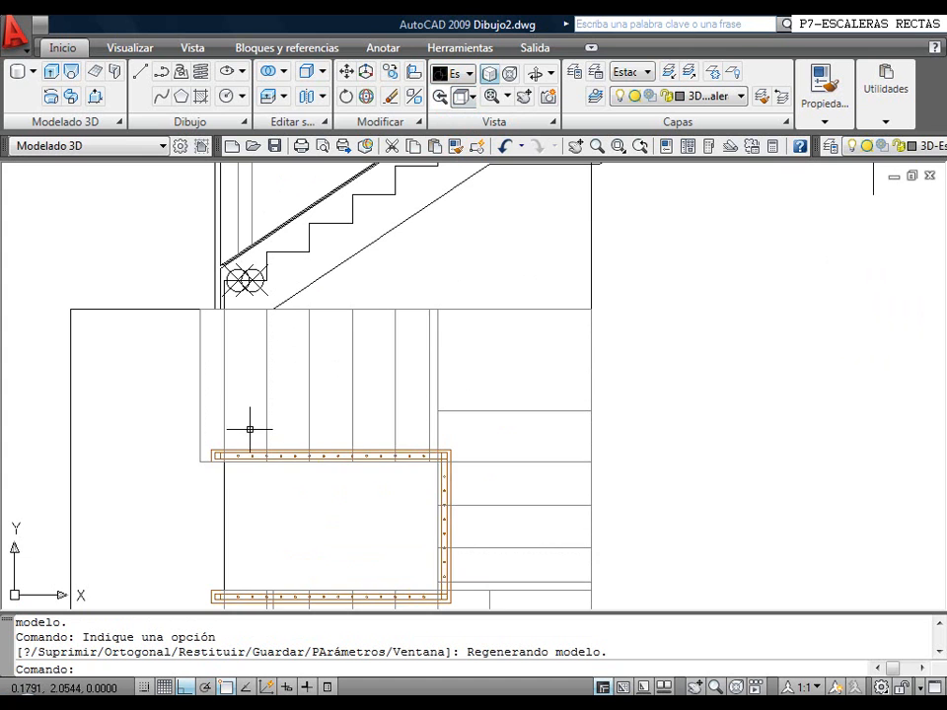
pyautogui.scroll(-2, 385, 510)
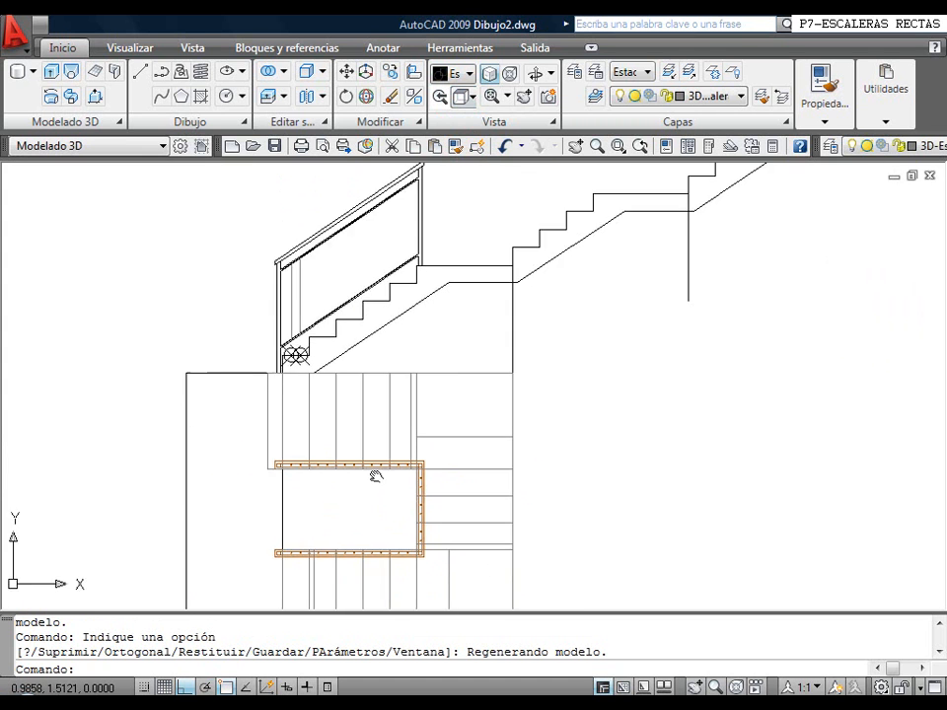
pyautogui.moveTo(375, 511); pyautogui.dragTo(375, 448, button='middle')
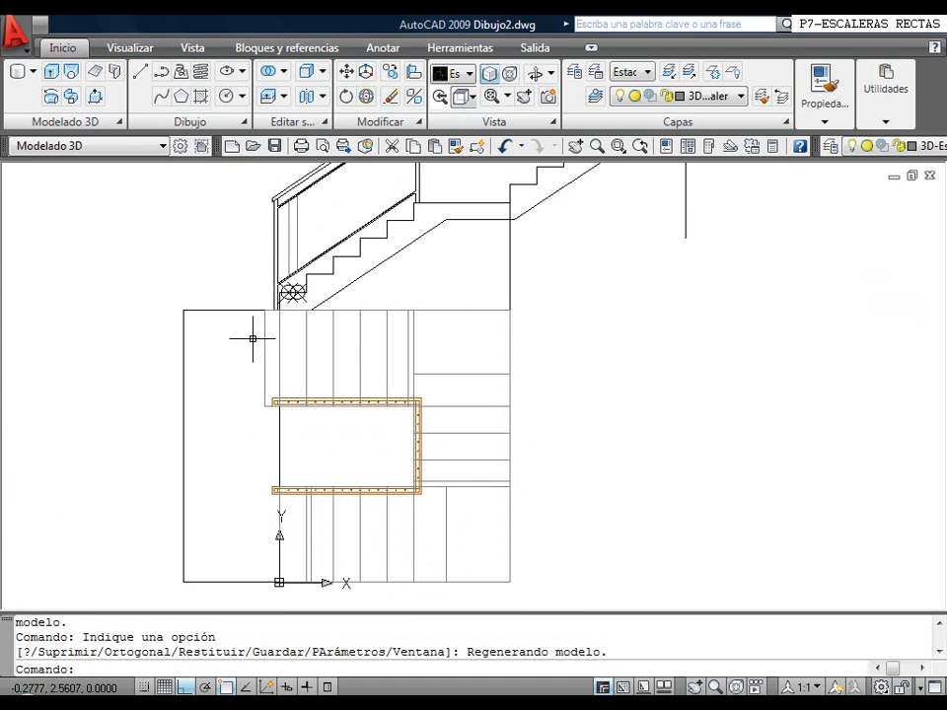
pyautogui.click(464, 102)
pyautogui.click(468, 248)
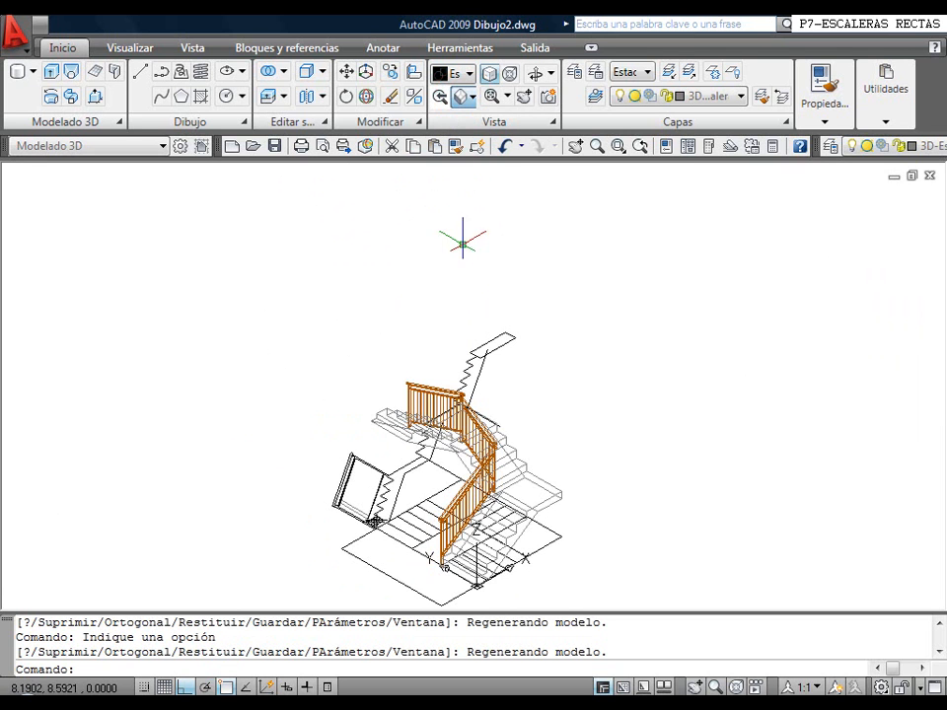
pyautogui.scroll(3, 411, 536)
pyautogui.scroll(-2, 483, 508)
pyautogui.moveTo(461, 481); pyautogui.dragTo(280, 539, button='middle')
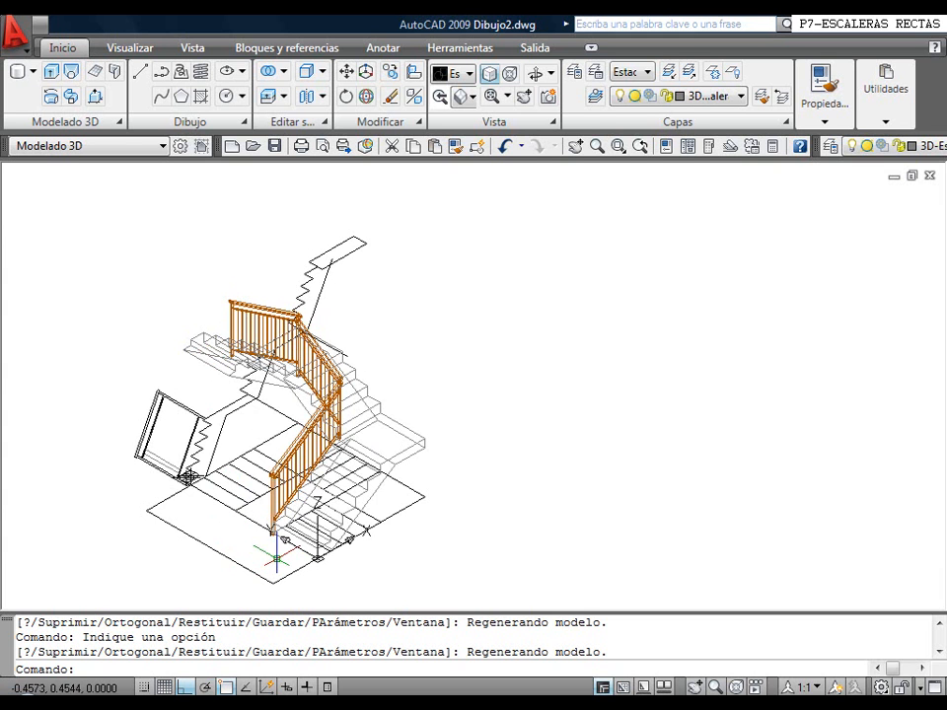
# Make layer 0 current and draw a rectangle corner to corner over the square base of the first flight's starting railing post
pyautogui.scroll(5, 187, 478)
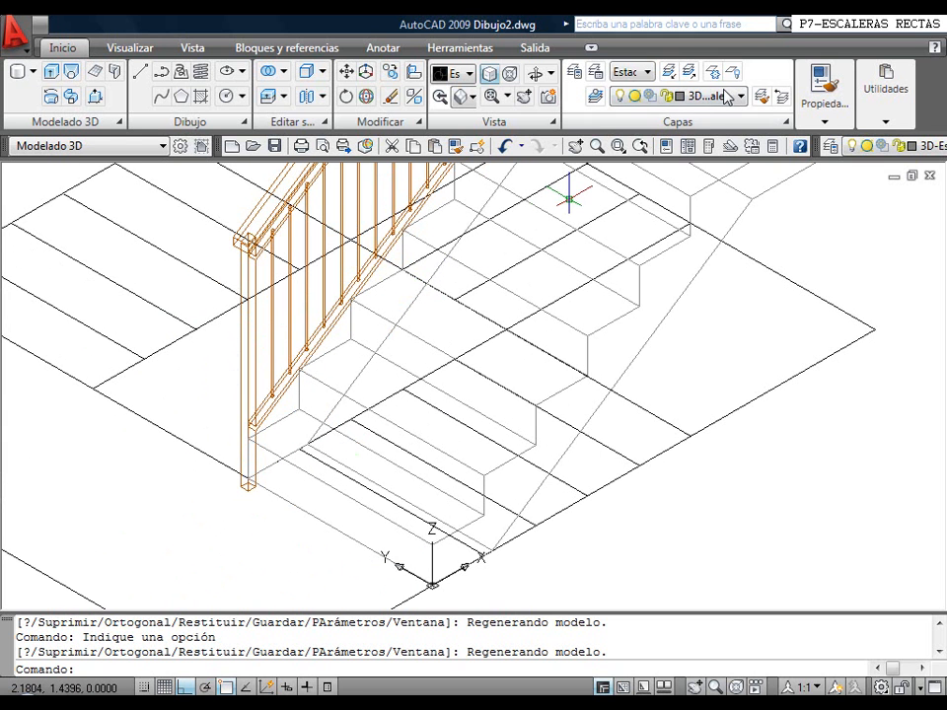
pyautogui.click(728, 96)
pyautogui.click(690, 115)
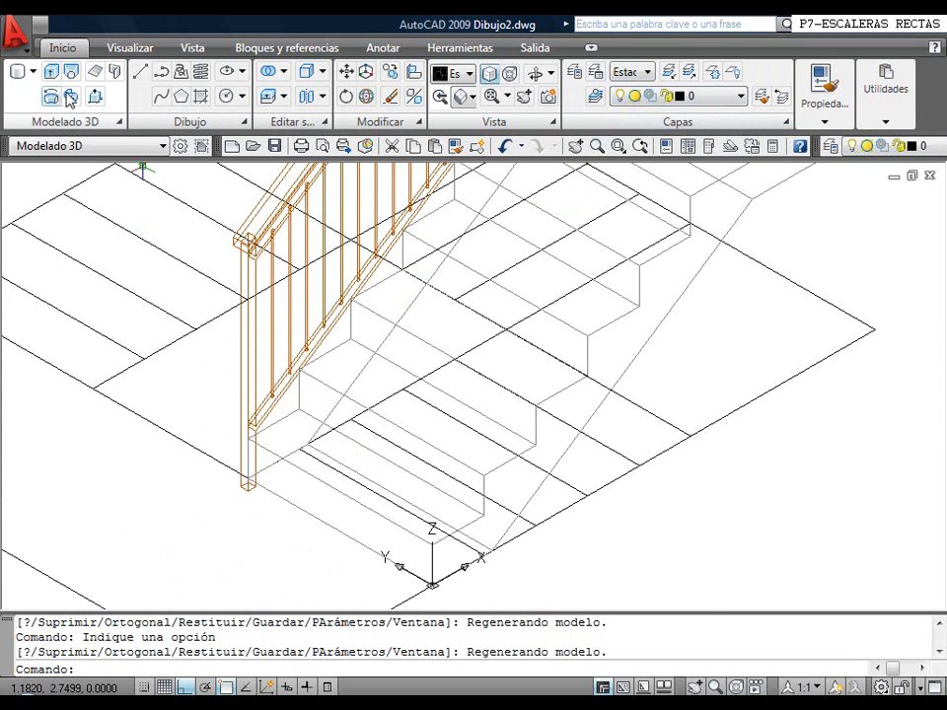
pyautogui.click(249, 494)
pyautogui.scroll(3, 244, 499)
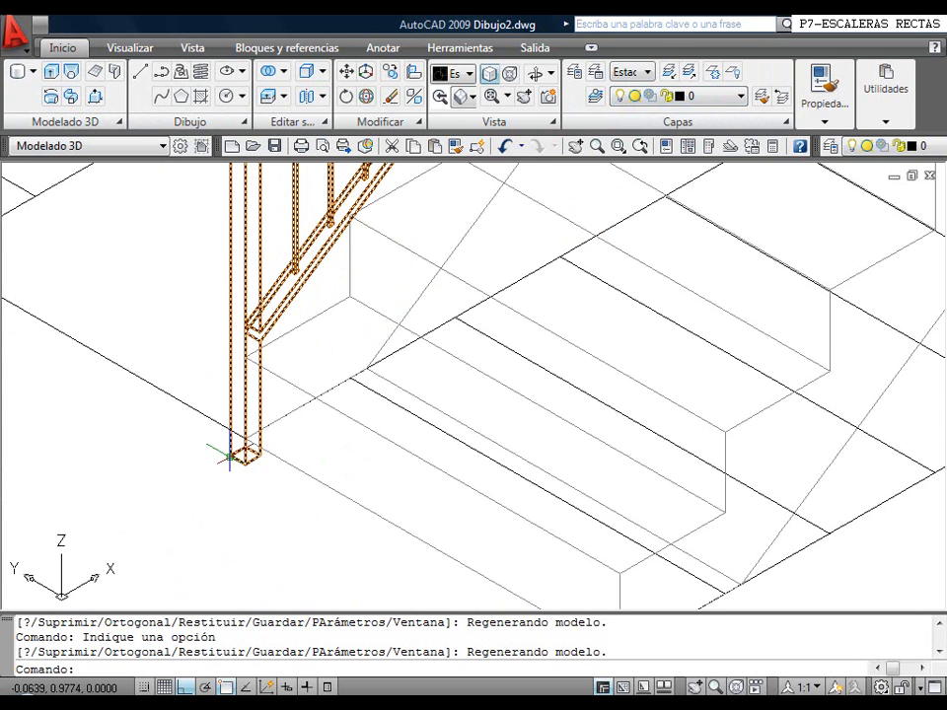
pyautogui.click(195, 122)
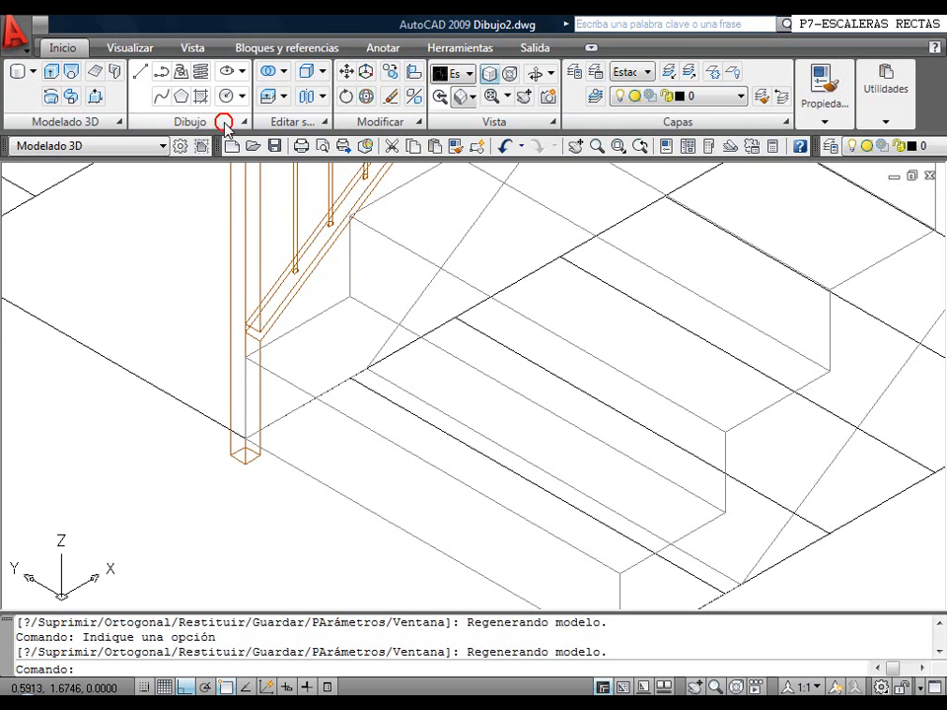
pyautogui.click(176, 129)
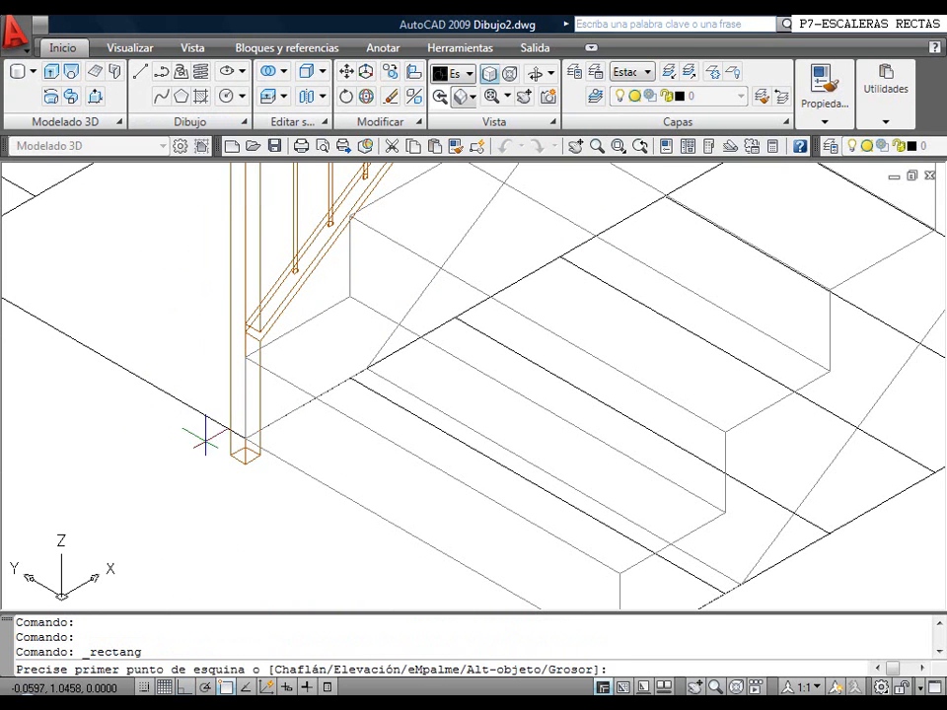
pyautogui.click(246, 454)
pyautogui.click(261, 460)
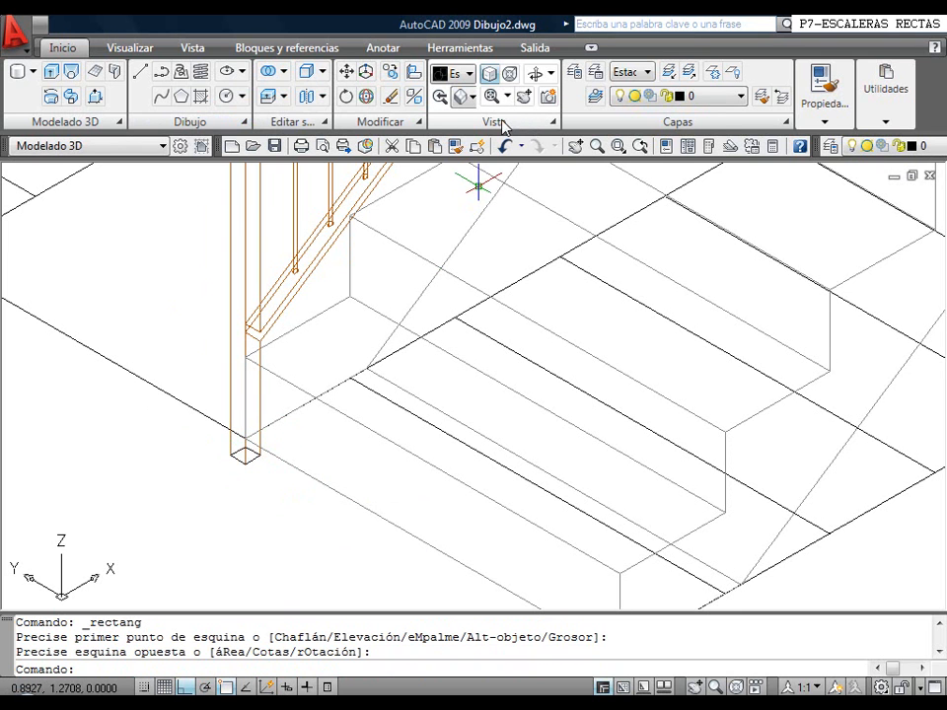
# In the top view, draw a narrow rectangle about 0.04 by 0.96 from the first post's outer corner to the opposite railing's end post
pyautogui.click(471, 95)
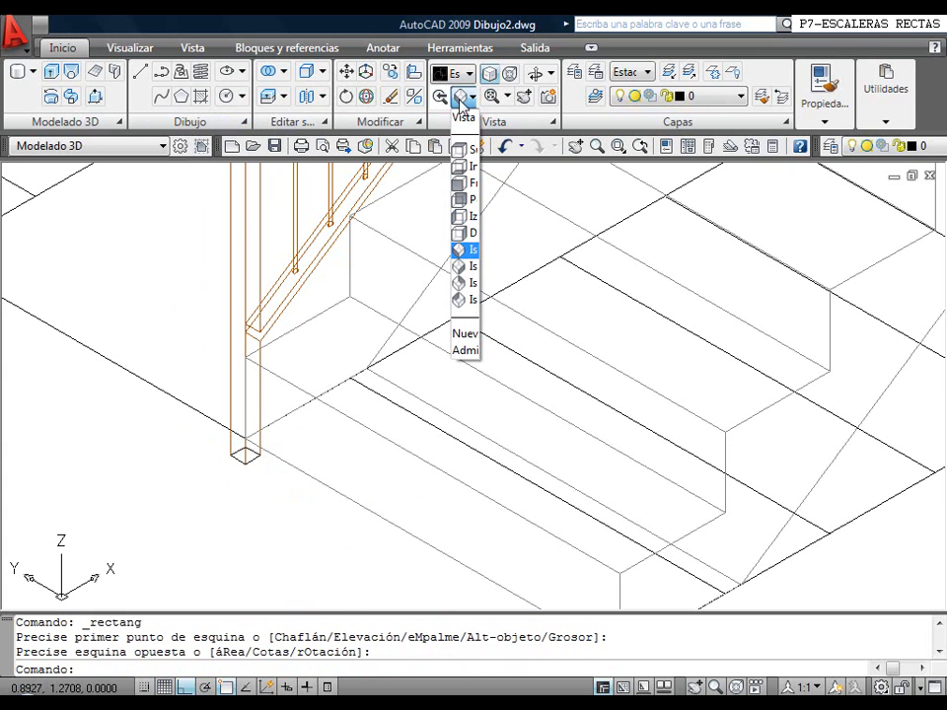
pyautogui.click(460, 152)
pyautogui.scroll(5, 258, 526)
pyautogui.scroll(-2, 262, 523)
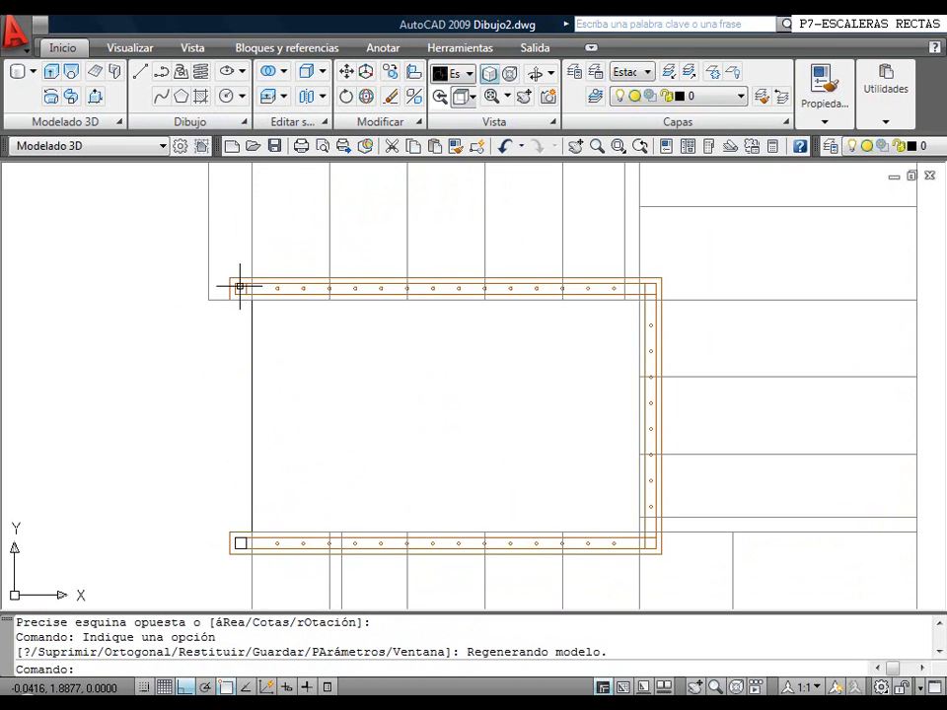
pyautogui.click(183, 126)
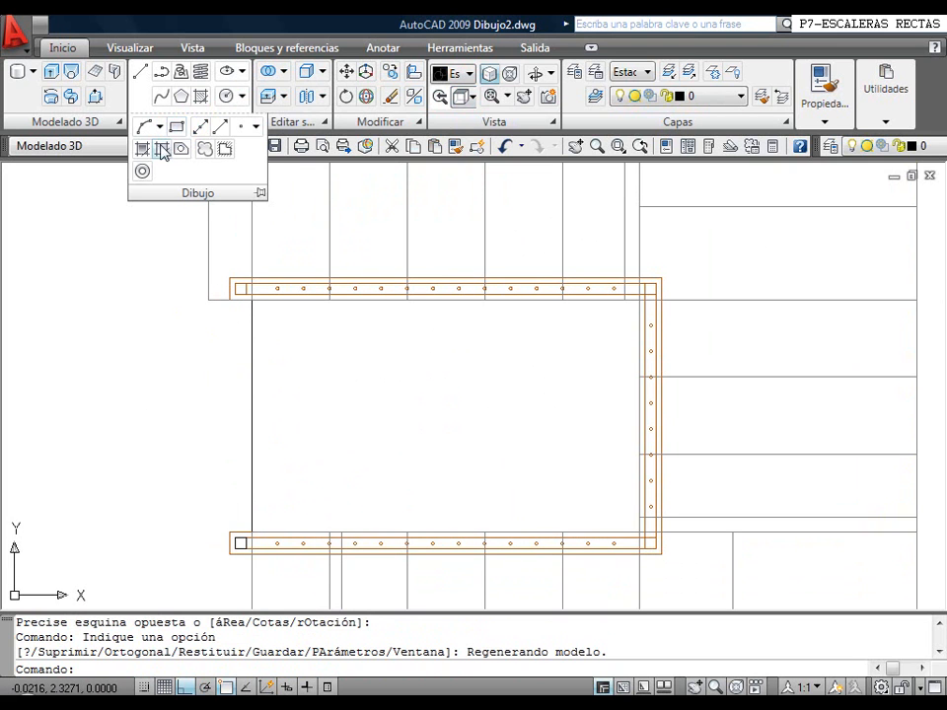
pyautogui.click(177, 128)
pyautogui.scroll(2, 237, 544)
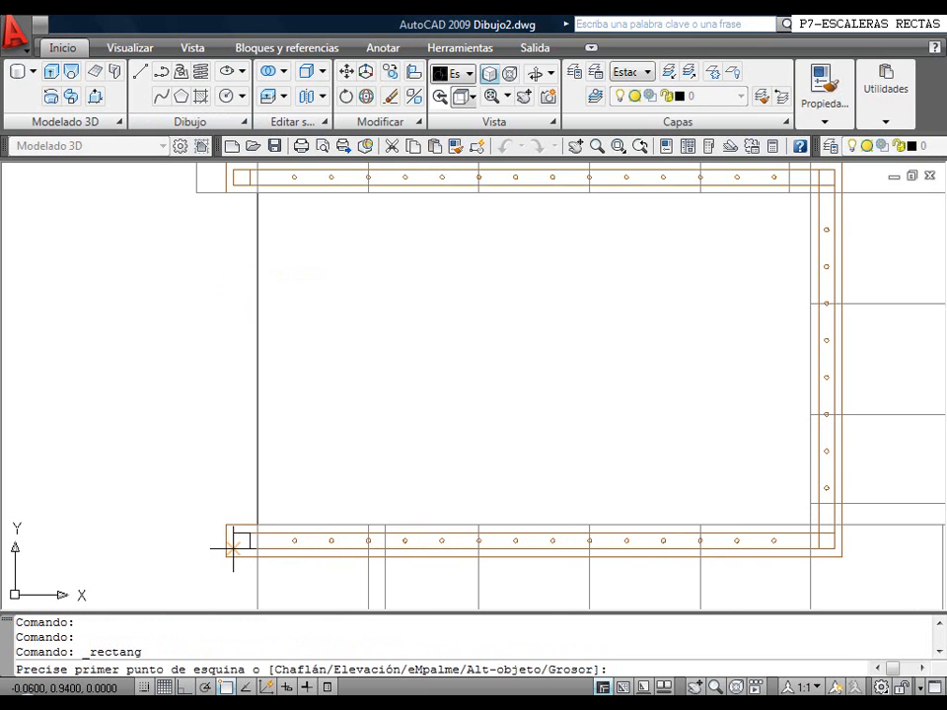
pyautogui.click(237, 543)
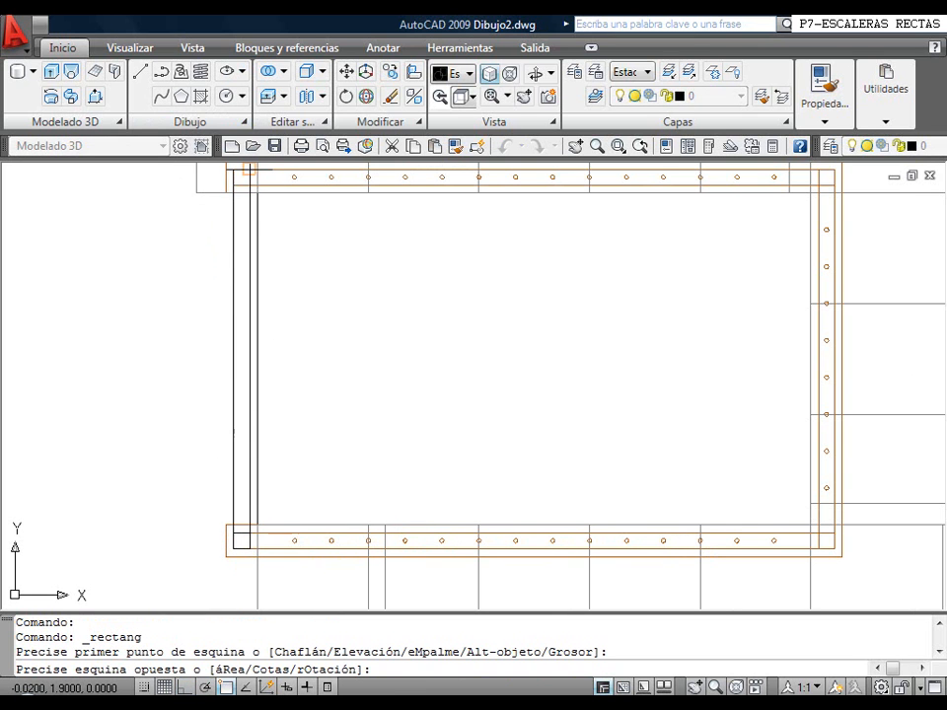
pyautogui.click(266, 183)
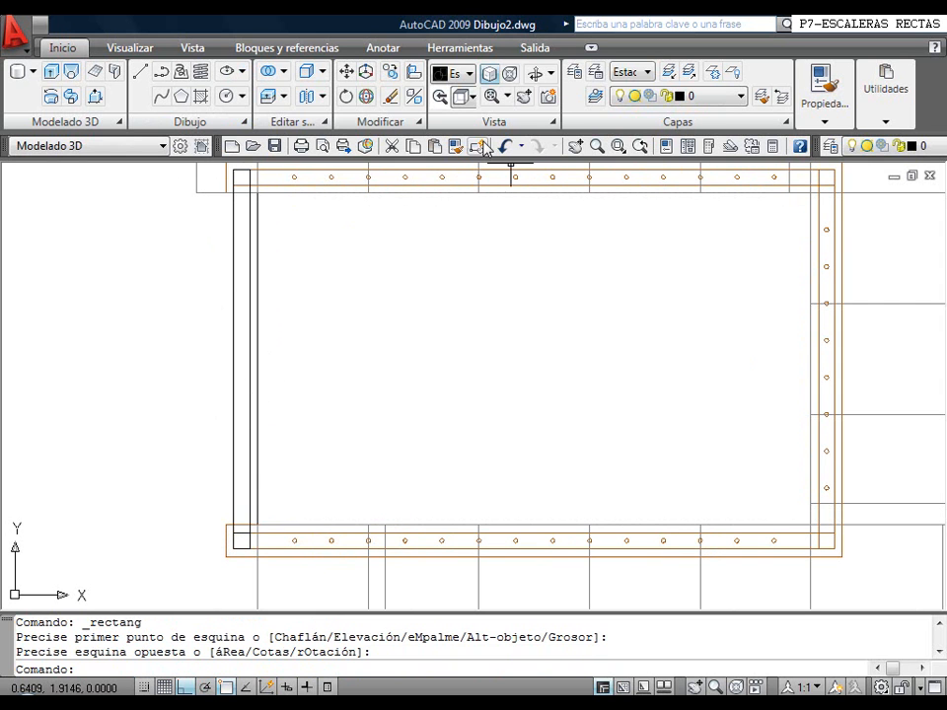
# Return to the southwest isometric view and examine where the narrow rectangle runs between the starting post, the plan and the upper flight
pyautogui.click(461, 96)
pyautogui.click(463, 251)
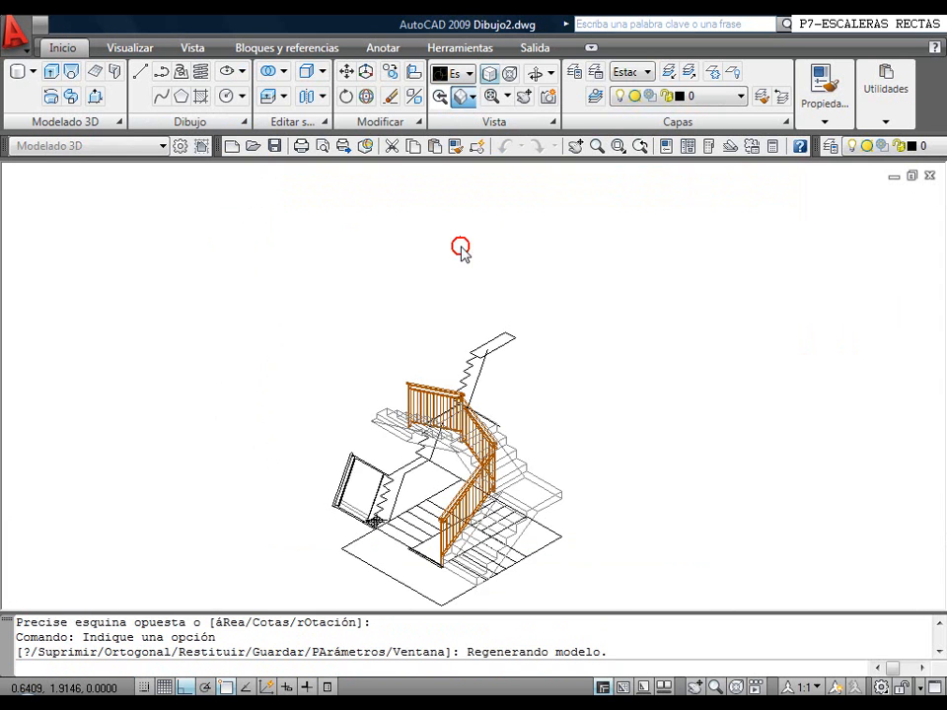
pyautogui.scroll(5, 296, 434)
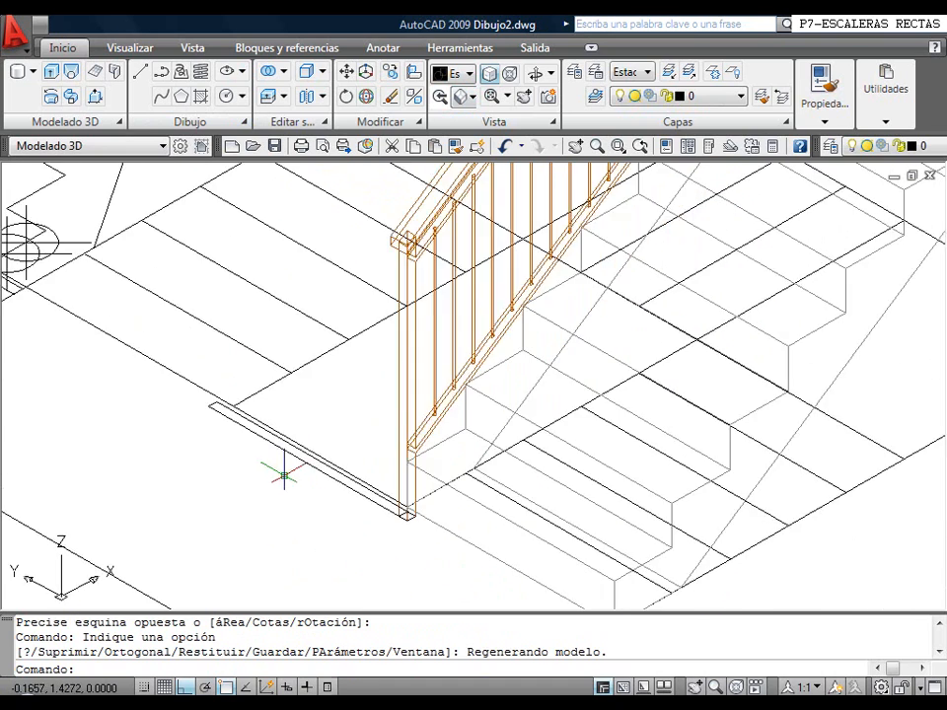
pyautogui.scroll(2, 278, 473)
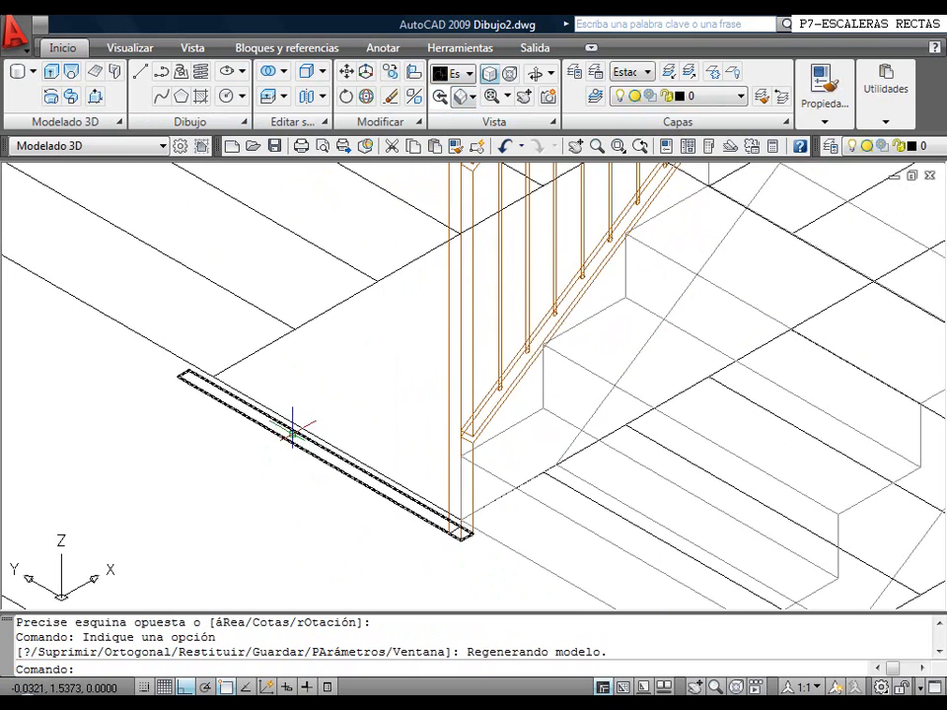
pyautogui.scroll(-3, 287, 432)
pyautogui.moveTo(287, 432); pyautogui.dragTo(159, 388, button='middle')
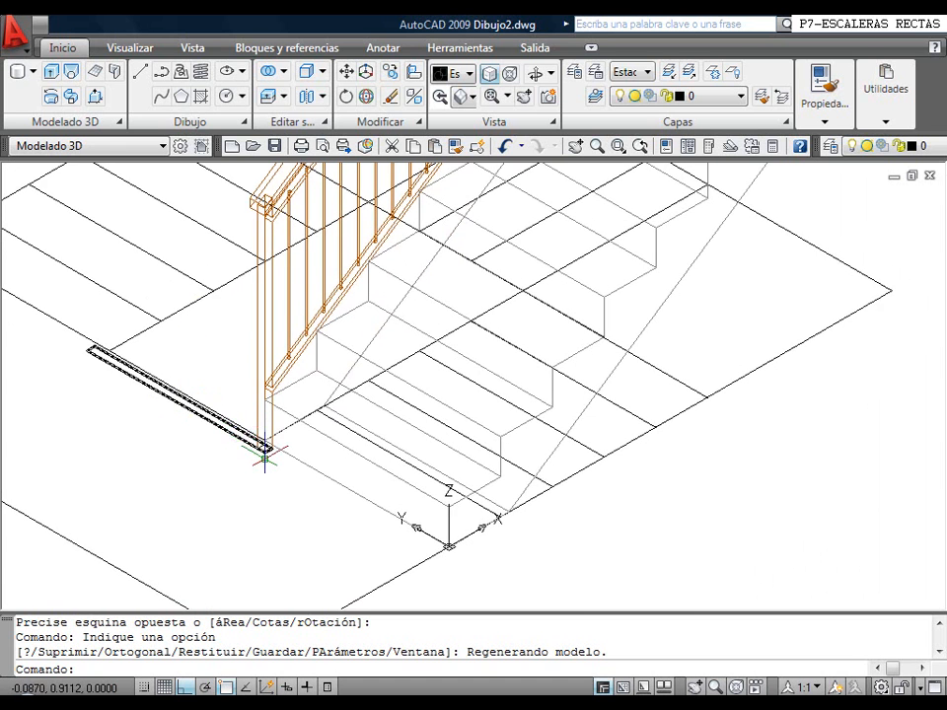
pyautogui.scroll(3, 265, 447)
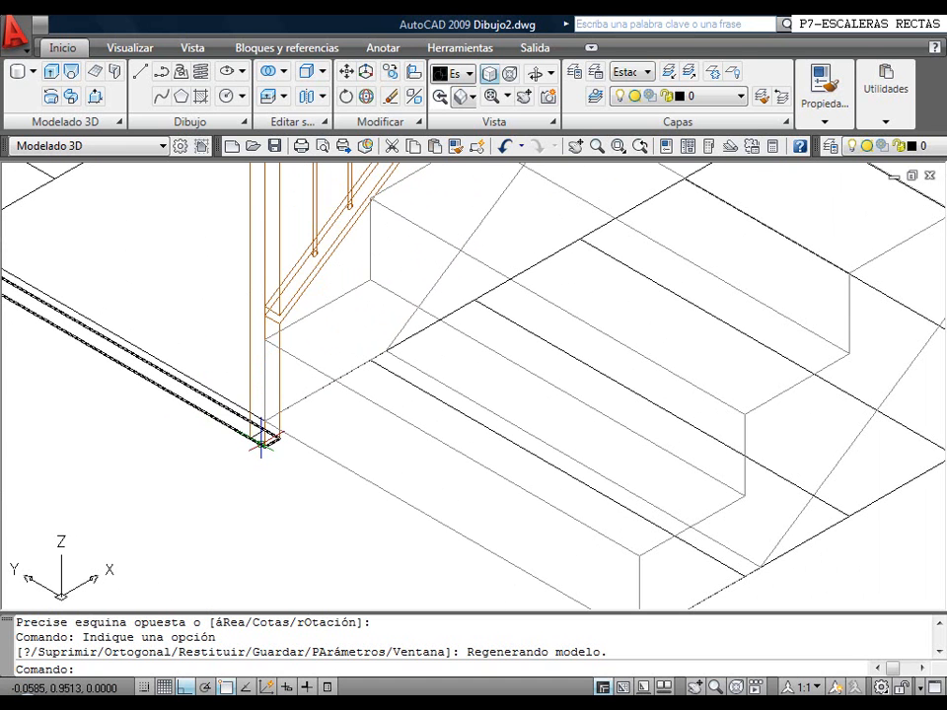
pyautogui.scroll(-2, 264, 447)
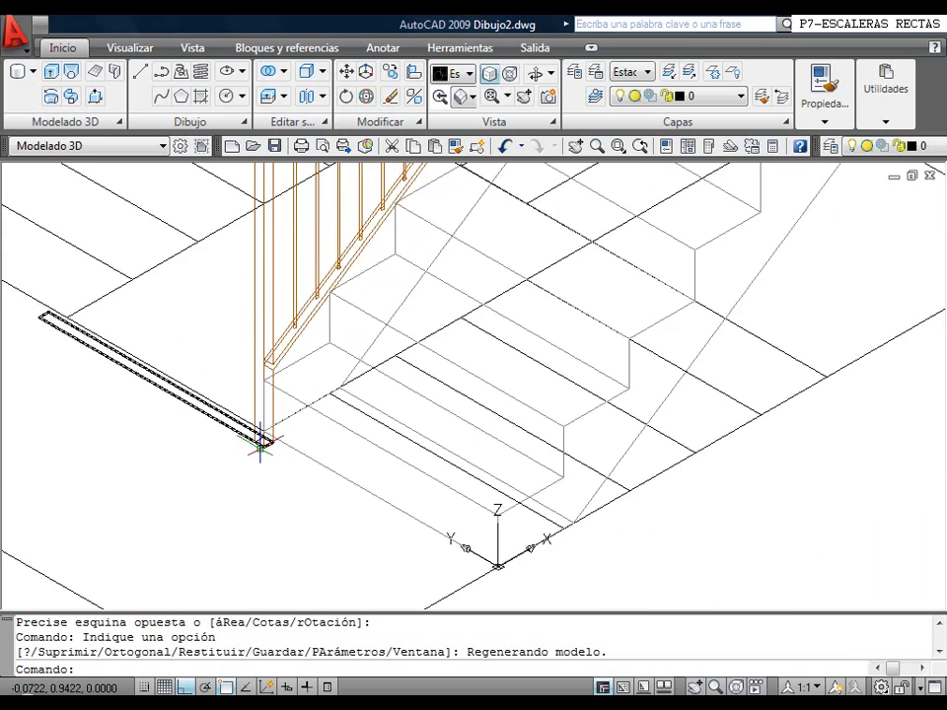
pyautogui.scroll(-3, 99, 375)
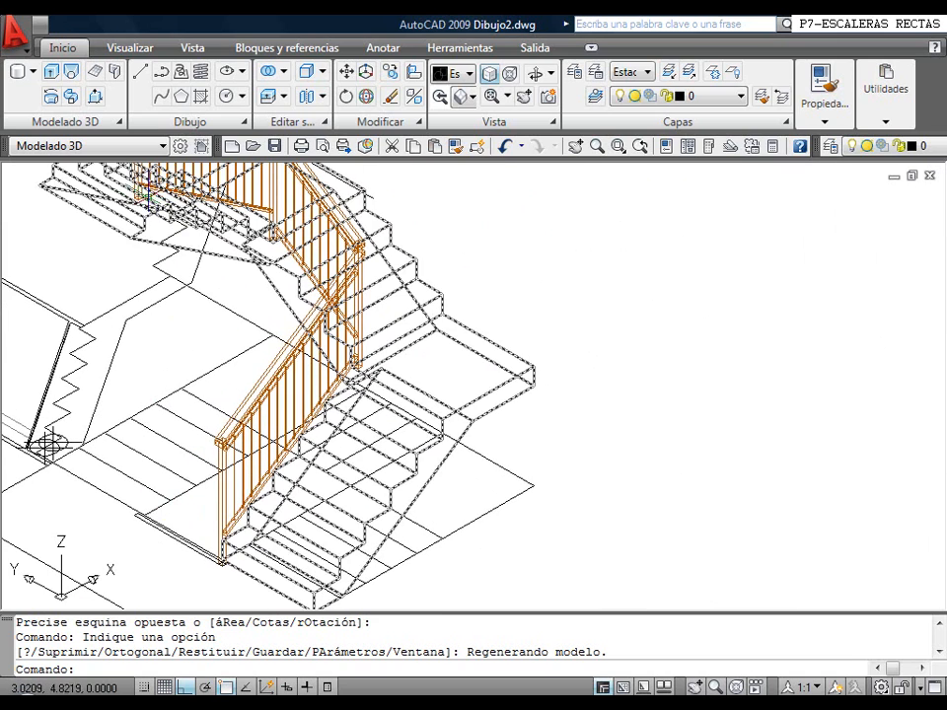
pyautogui.scroll(4, 131, 505)
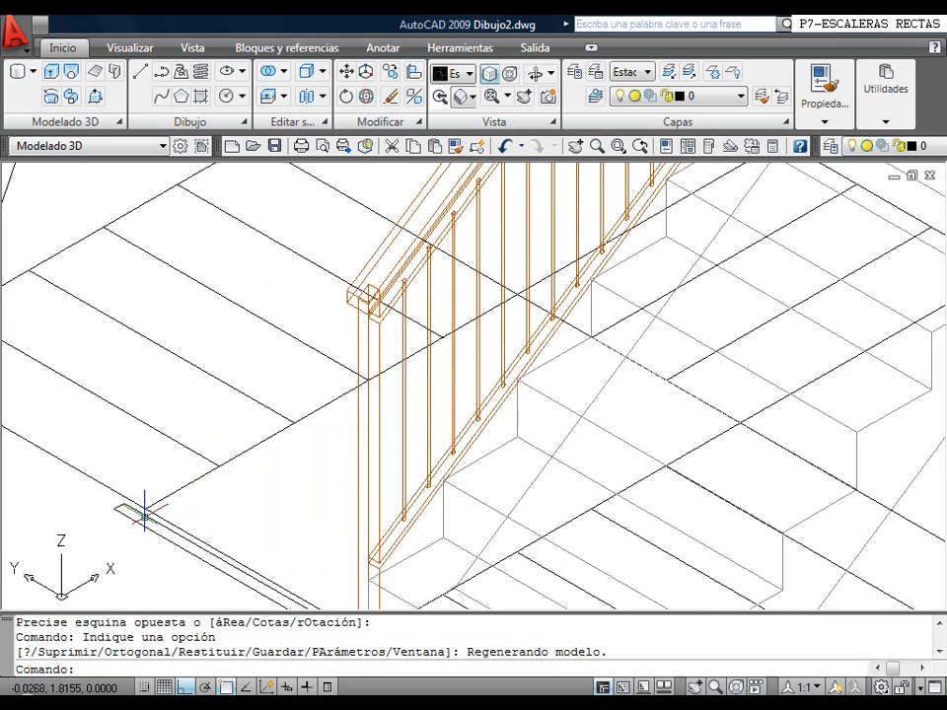
pyautogui.scroll(-2, 118, 509)
pyautogui.moveTo(184, 464); pyautogui.dragTo(140, 353, button='middle')
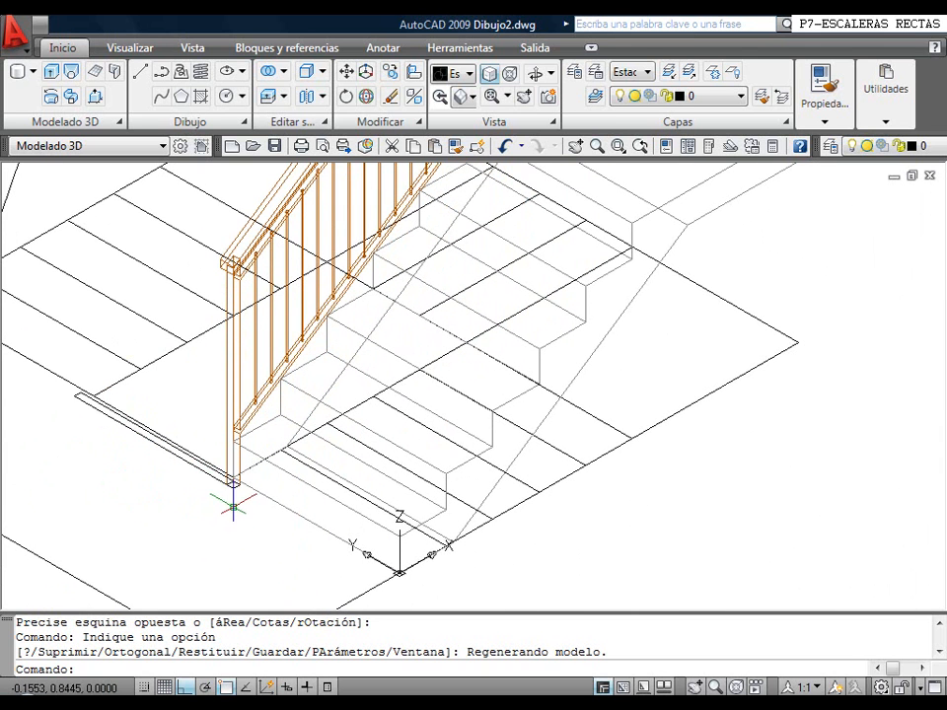
# Stretch the narrow rectangle's outer corner at the starting post perpendicular to the plan's edge line beside the origin
pyautogui.scroll(2, 231, 507)
pyautogui.moveTo(231, 507); pyautogui.dragTo(216, 439, button='middle')
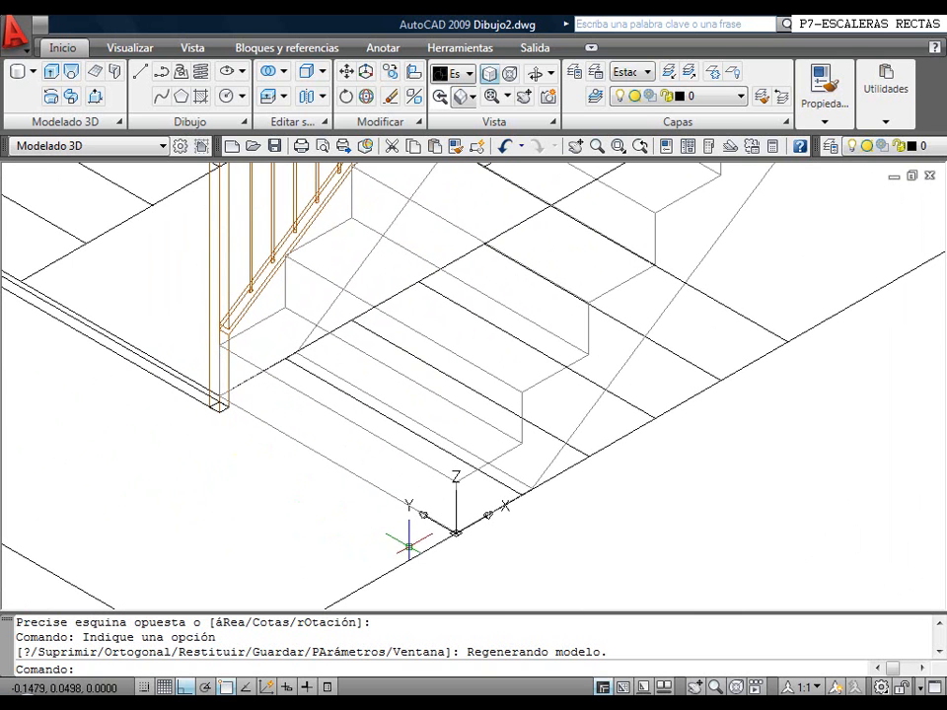
pyautogui.click(203, 402)
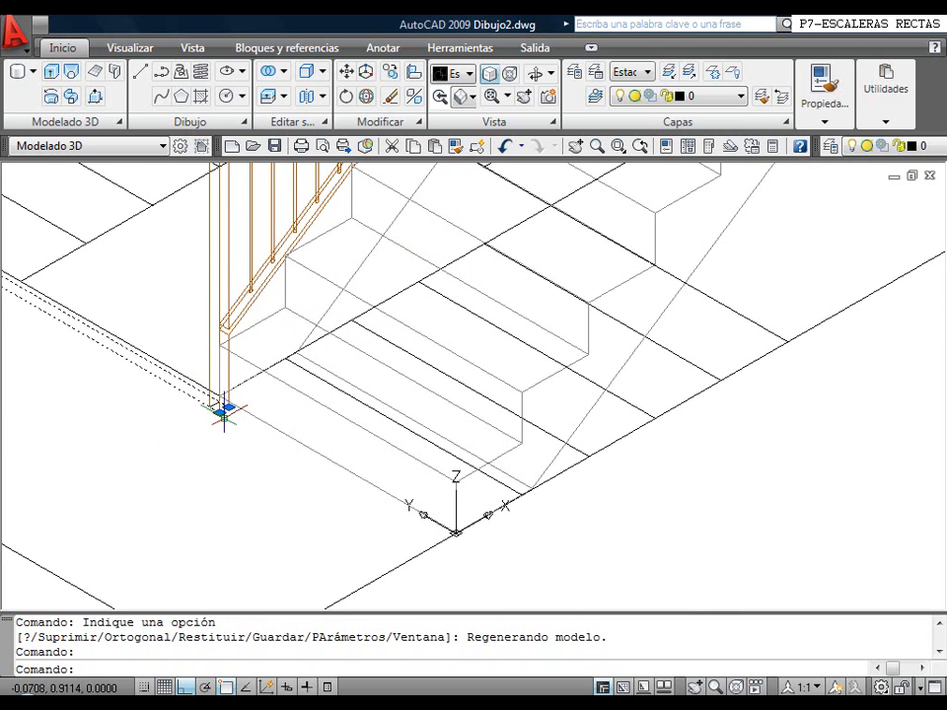
pyautogui.click(219, 410)
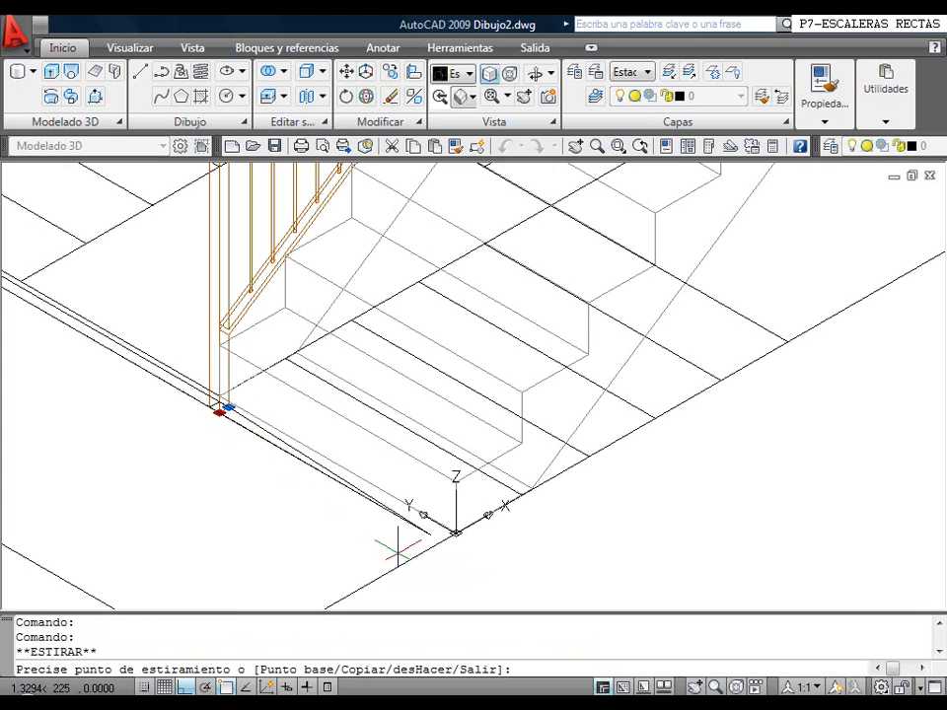
pyautogui.keyDown('shift'); pyautogui.rightClick(392, 552); pyautogui.keyUp('shift')
pyautogui.click(420, 408)
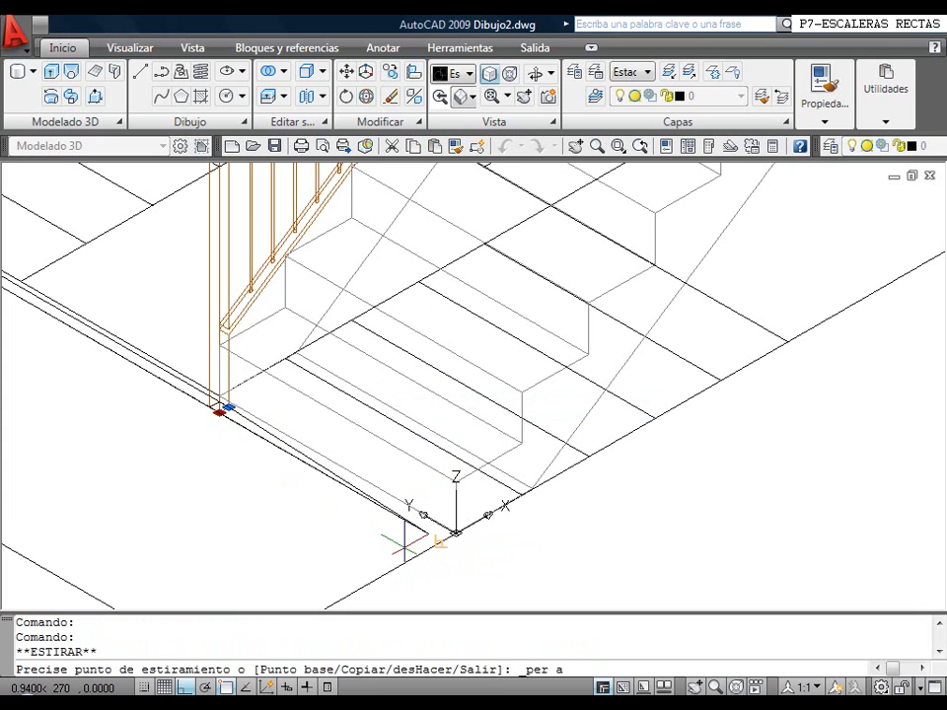
pyautogui.click(439, 537)
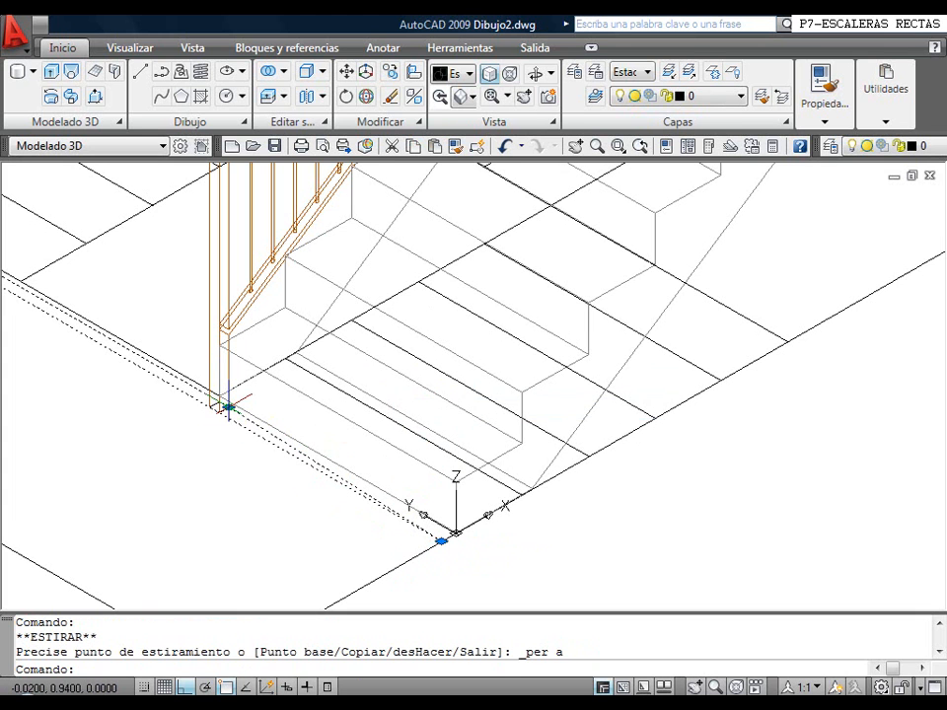
# Stretch the narrow rectangle's inner corner at the starting post perpendicular to the same plan edge, squaring off its end beside the origin
pyautogui.scroll(3, 237, 405)
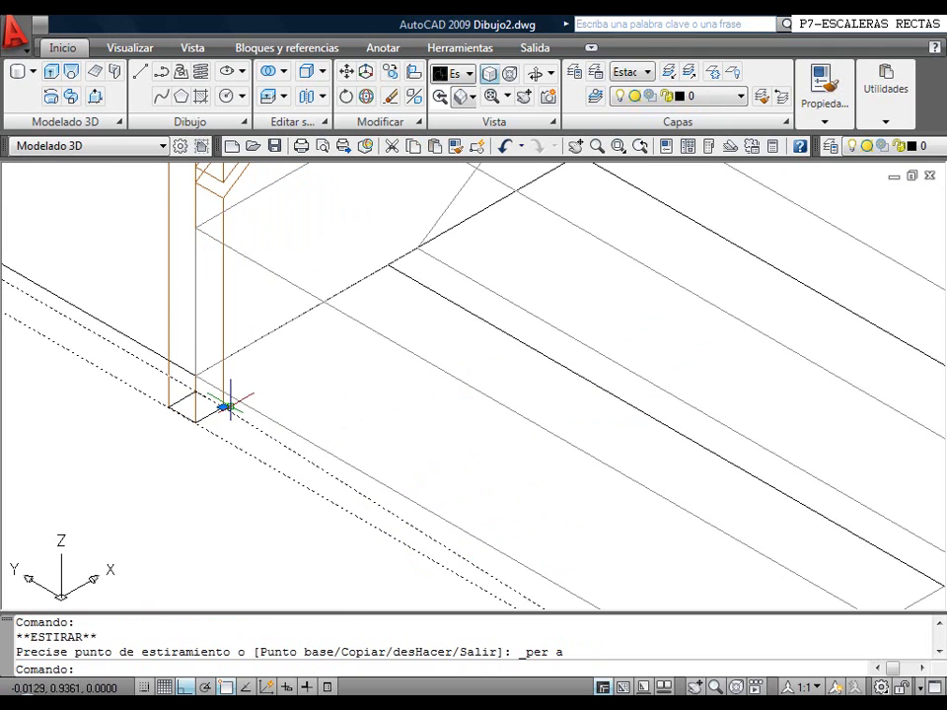
pyautogui.click(223, 406)
pyautogui.scroll(-4, 237, 411)
pyautogui.keyDown('shift'); pyautogui.rightClick(259, 406); pyautogui.keyUp('shift')
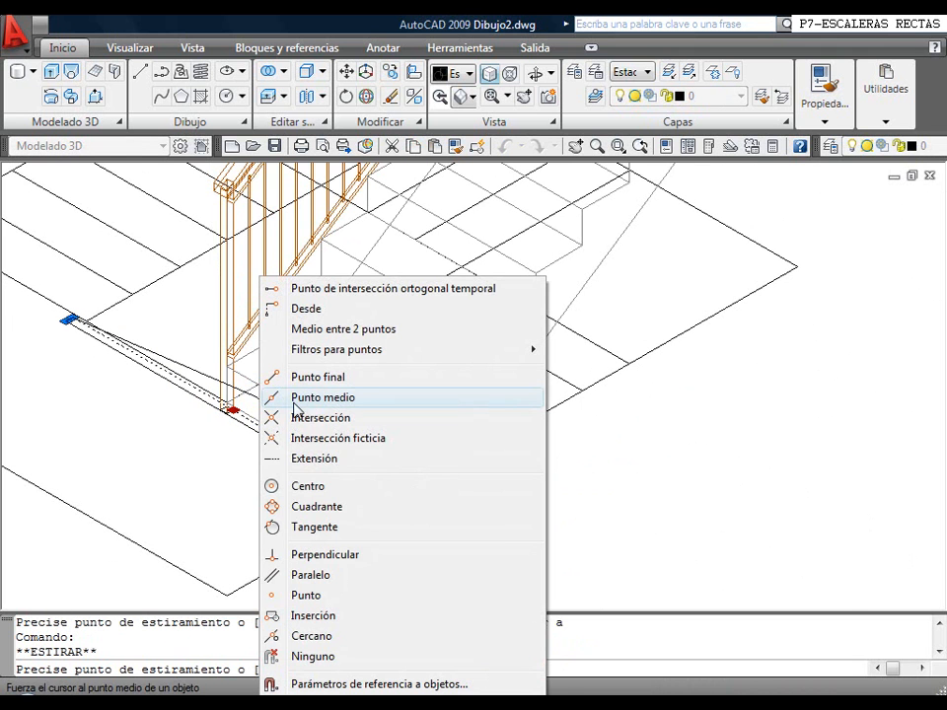
pyautogui.click(317, 555)
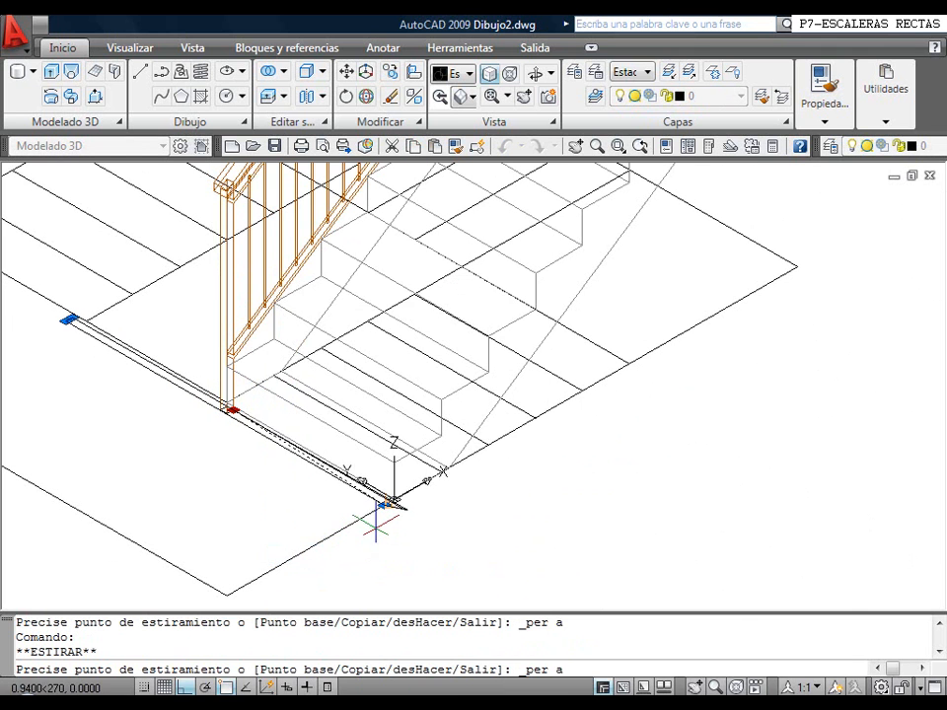
pyautogui.scroll(3, 389, 503)
pyautogui.scroll(1, 396, 498)
pyautogui.click(371, 512)
pyautogui.scroll(-3, 325, 448)
pyautogui.moveTo(311, 398)
pyautogui.mouseDown(button='middle')
pyautogui.moveTo(314, 413)
pyautogui.moveTo(361, 456)
pyautogui.mouseUp(button='middle')
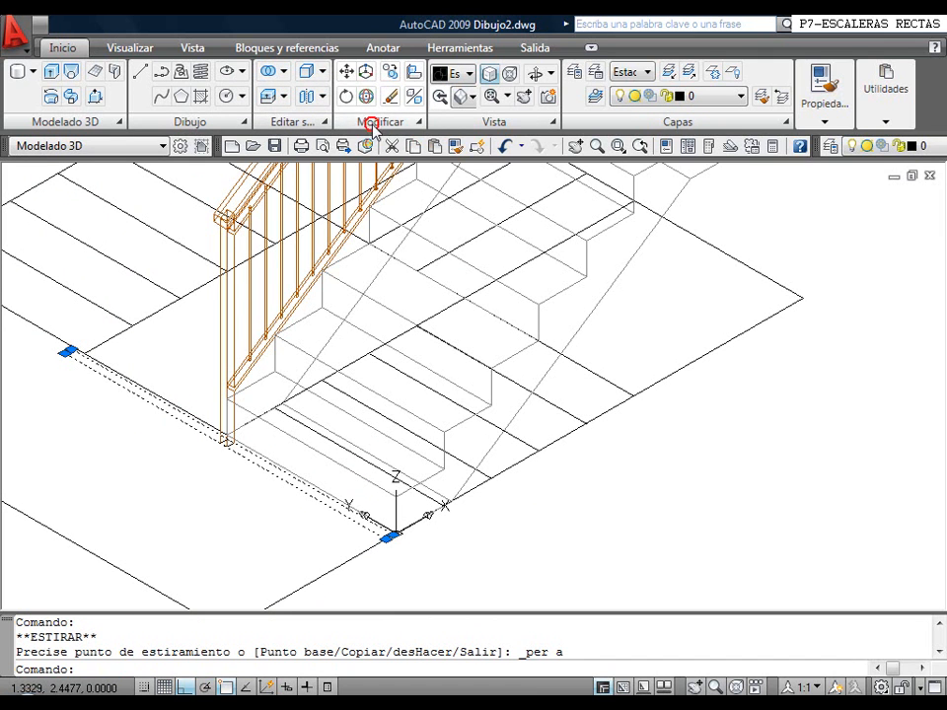
# Offset the lengthened narrow rectangle 0.02 outward
pyautogui.moveTo(372, 123)
pyautogui.click(429, 128)
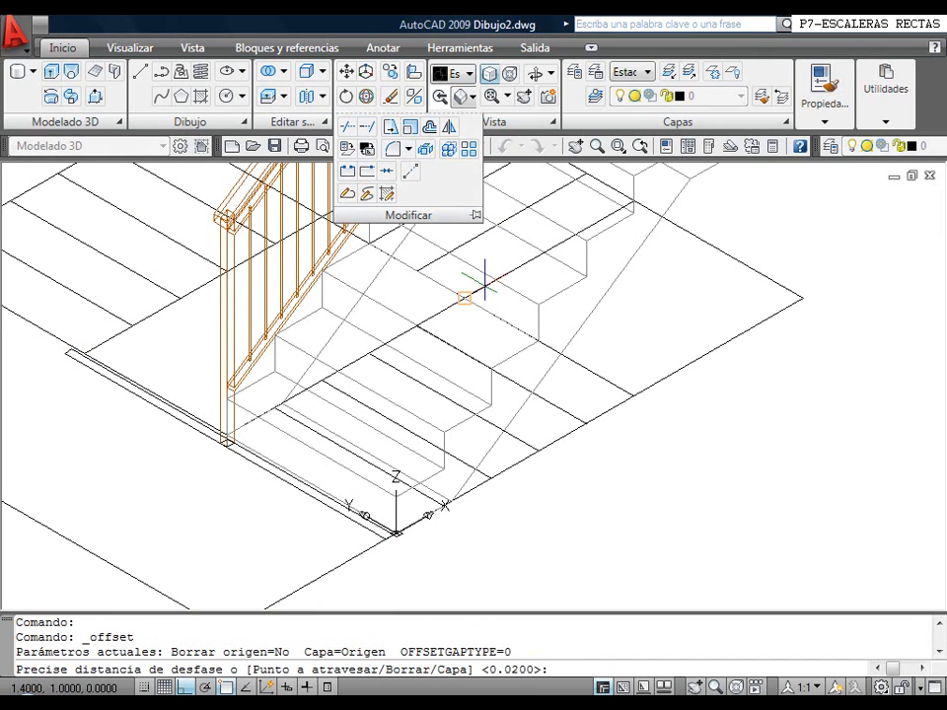
pyautogui.write('.0')
pyautogui.press('Return')
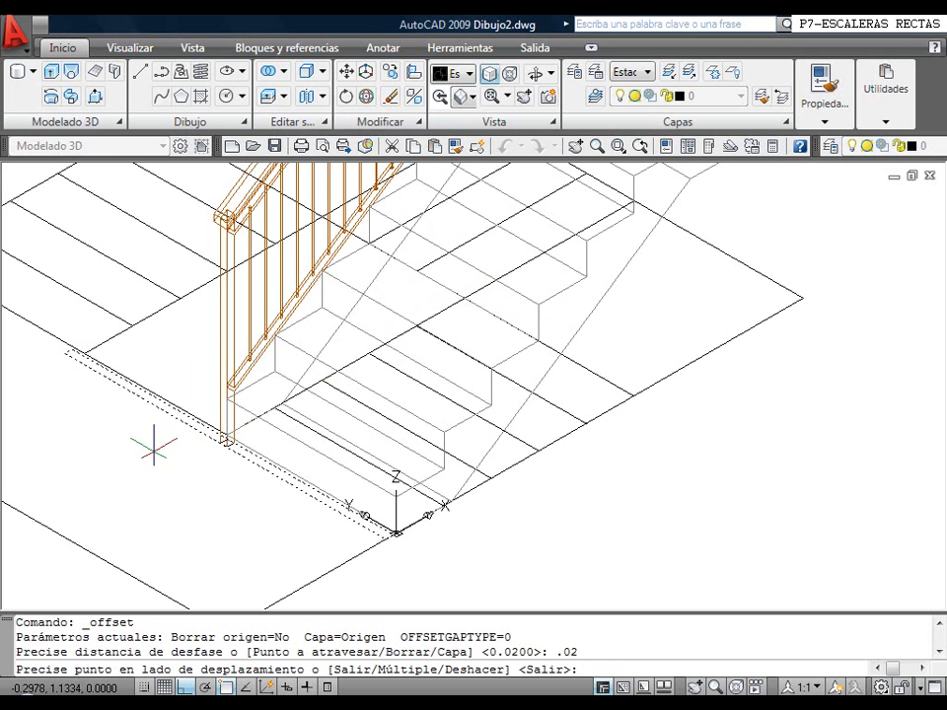
pyautogui.click(157, 437)
pyautogui.rightClick(162, 342)
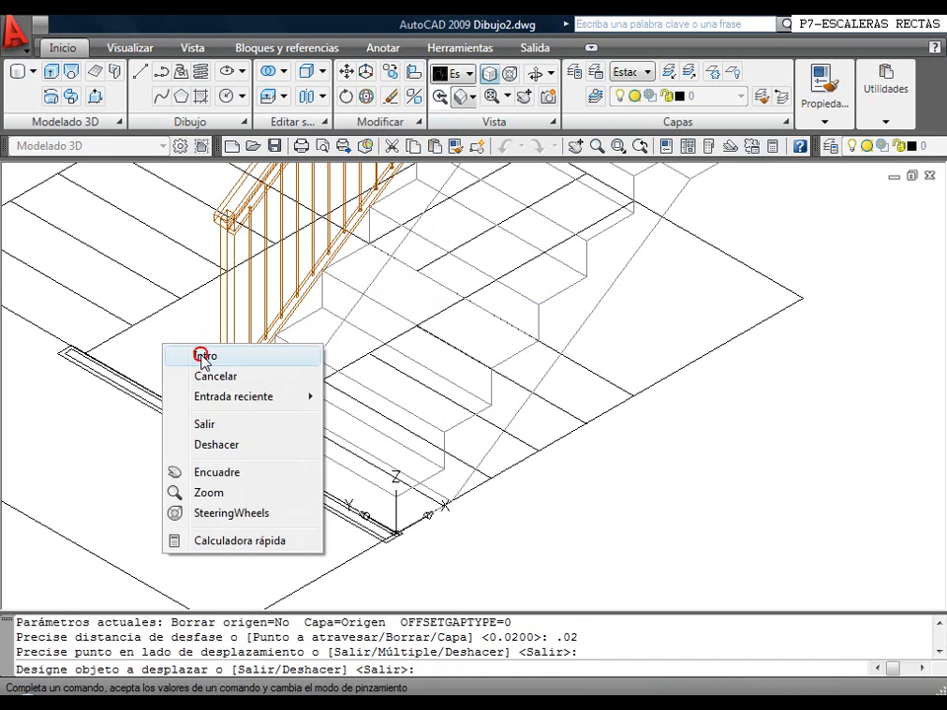
pyautogui.click(194, 355)
pyautogui.scroll(3, 68, 380)
pyautogui.moveTo(592, 597); pyautogui.dragTo(209, 383, button='middle')
pyautogui.scroll(5, 313, 455)
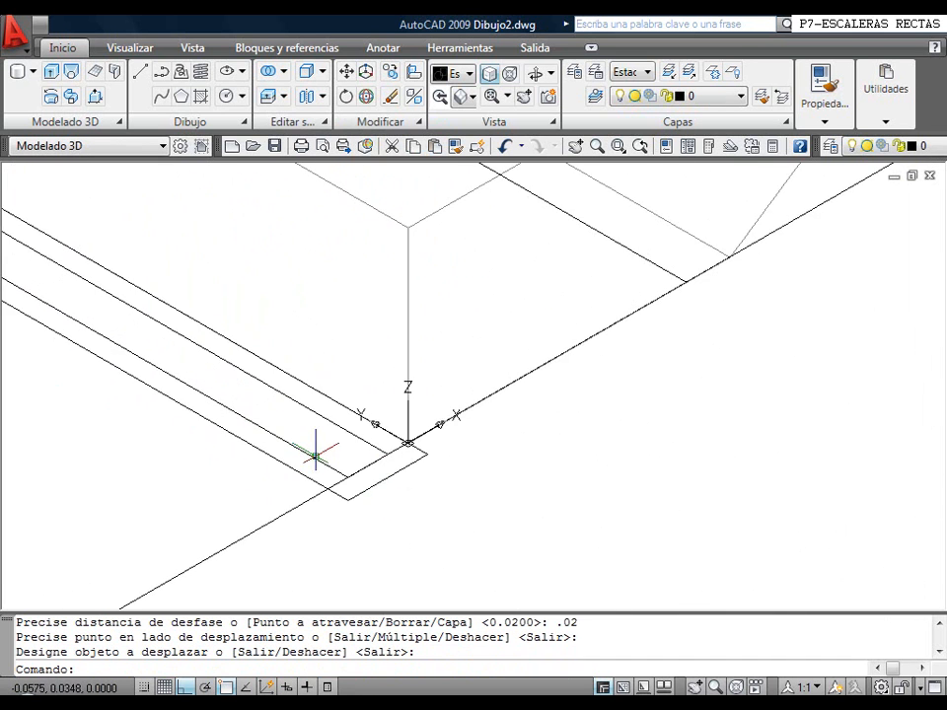
# Stretch the two near-end corners of the outer offset rectangle back to the floor edge line, with one corner at the origin
pyautogui.press('Return')
pyautogui.click(355, 499)
pyautogui.click(347, 500)
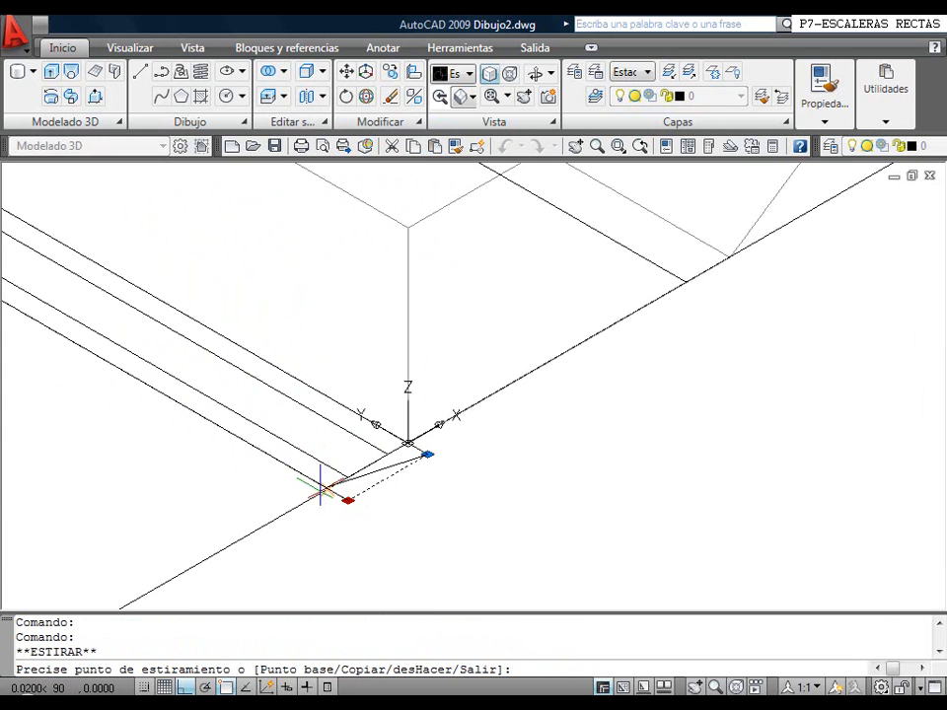
pyautogui.click(328, 488)
pyautogui.click(429, 451)
pyautogui.click(410, 441)
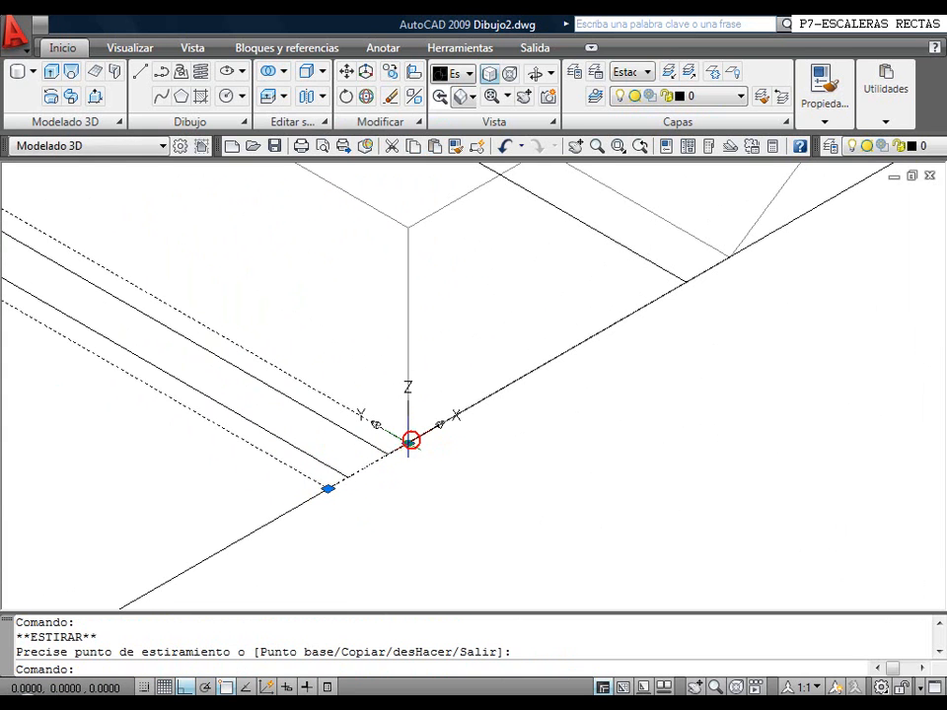
pyautogui.click(410, 441)
pyautogui.scroll(-2, 419, 449)
pyautogui.press('Escape')
pyautogui.scroll(-2, 327, 425)
pyautogui.moveTo(272, 415)
pyautogui.mouseDown(button='middle')
pyautogui.moveTo(285, 465)
pyautogui.moveTo(370, 528)
pyautogui.moveTo(429, 545)
pyautogui.moveTo(431, 559)
pyautogui.mouseUp(button='middle')
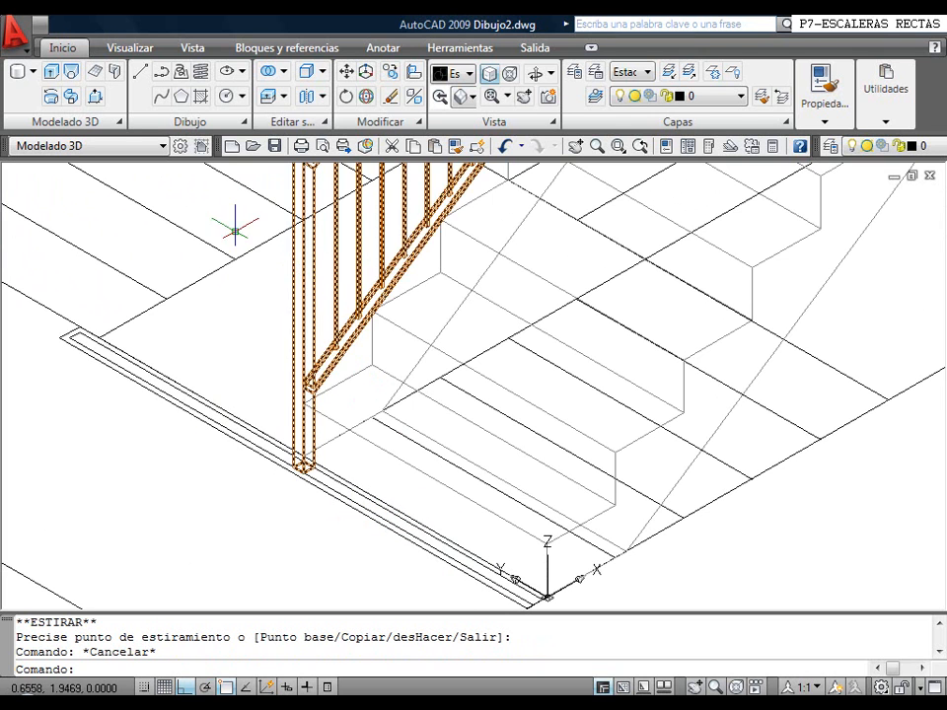
# Move the outer rectangle straight up 1 unit along Z
pyautogui.click(346, 71)
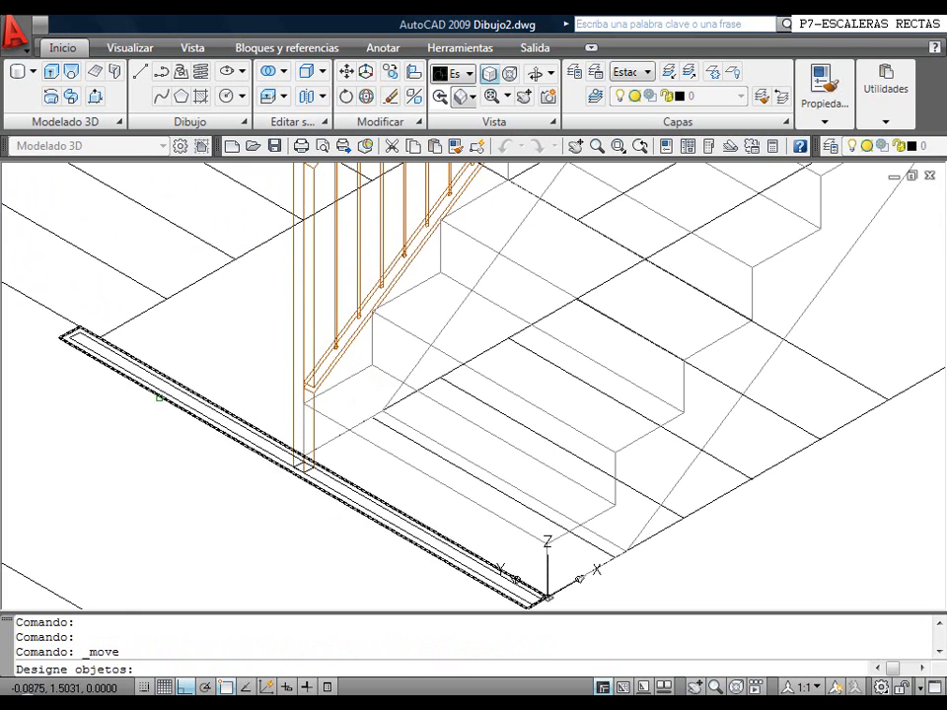
pyautogui.click(159, 398)
pyautogui.press('Return')
pyautogui.click(126, 475)
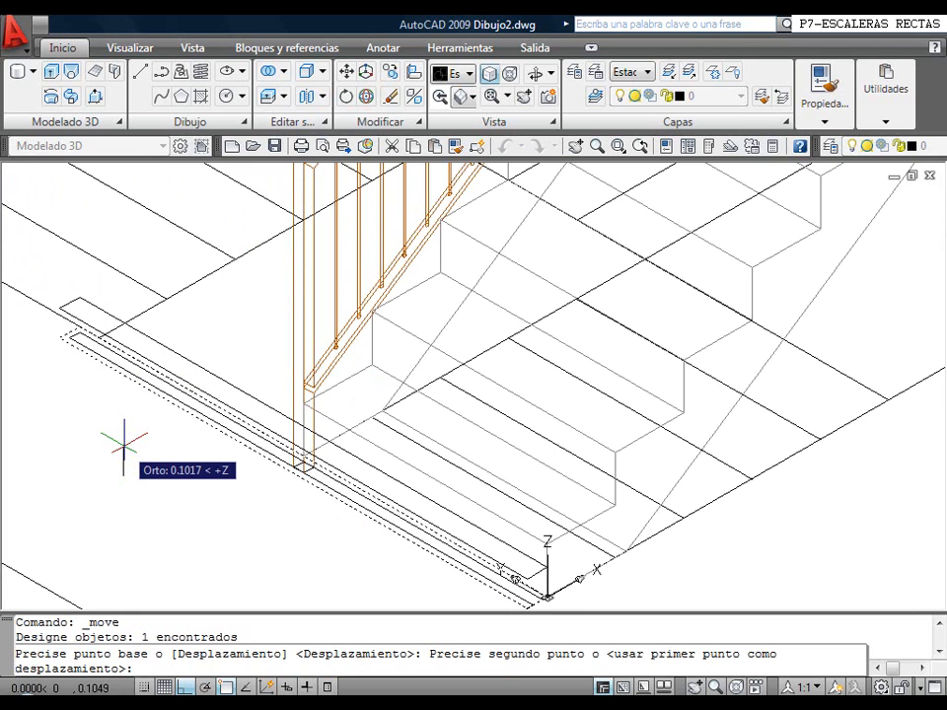
pyautogui.press('Return')
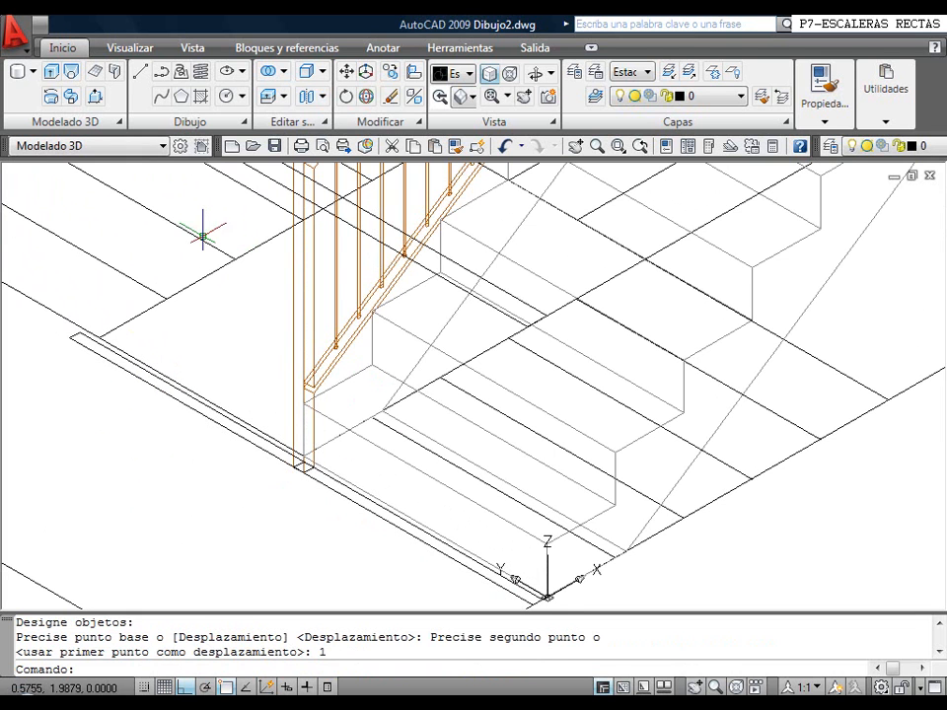
# Copy the narrow inner rectangle vertically along Z at heights of 0.1 and 0.9
pyautogui.click(390, 73)
pyautogui.click(197, 412)
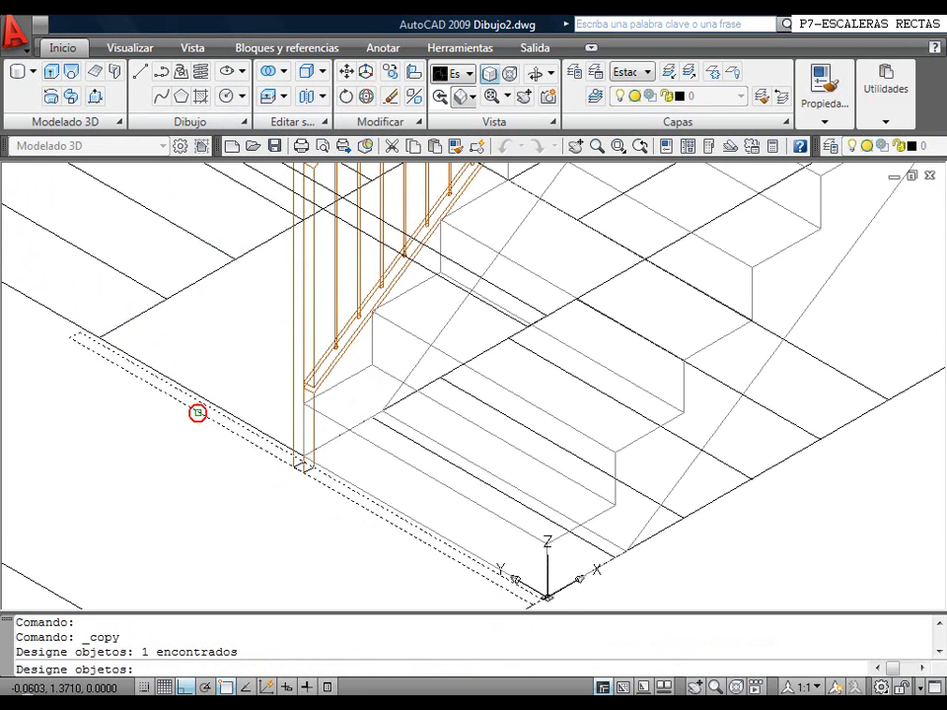
pyautogui.press('Return')
pyautogui.click(138, 476)
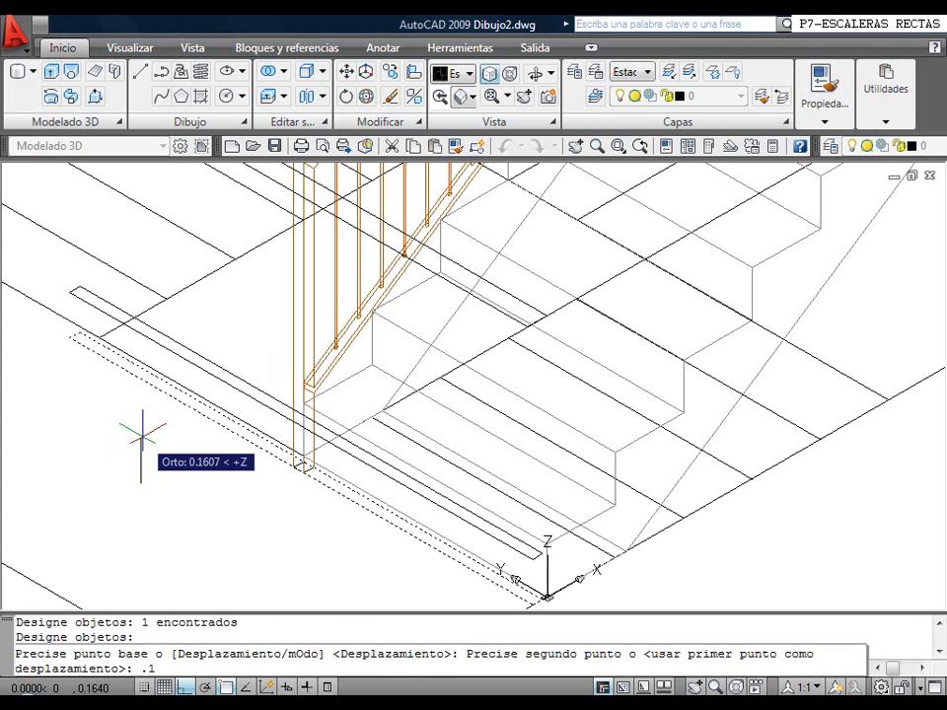
pyautogui.press('Return')
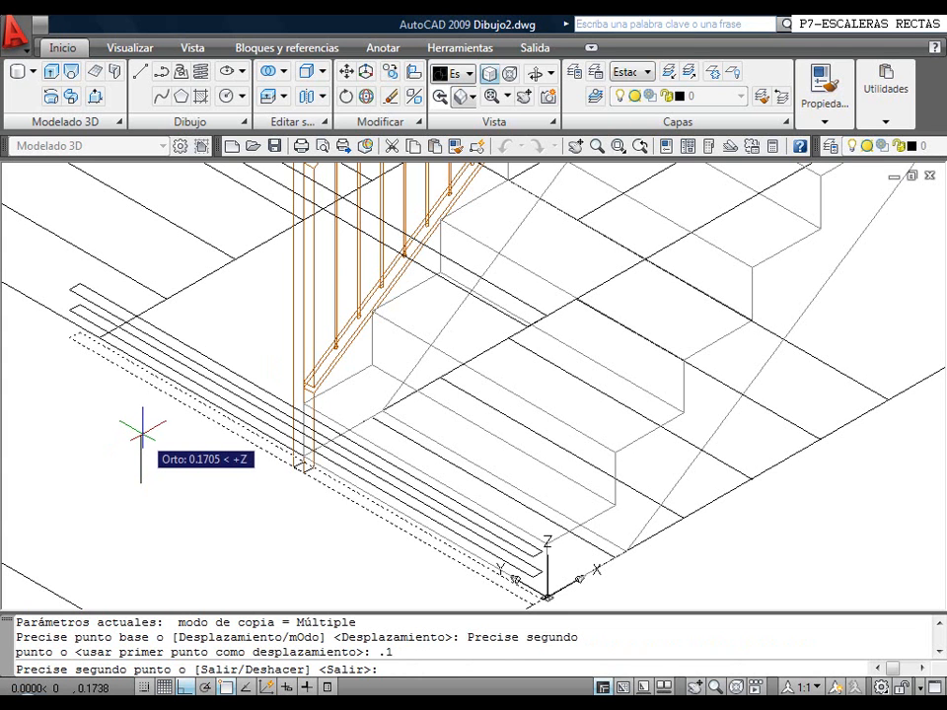
pyautogui.press('Return')
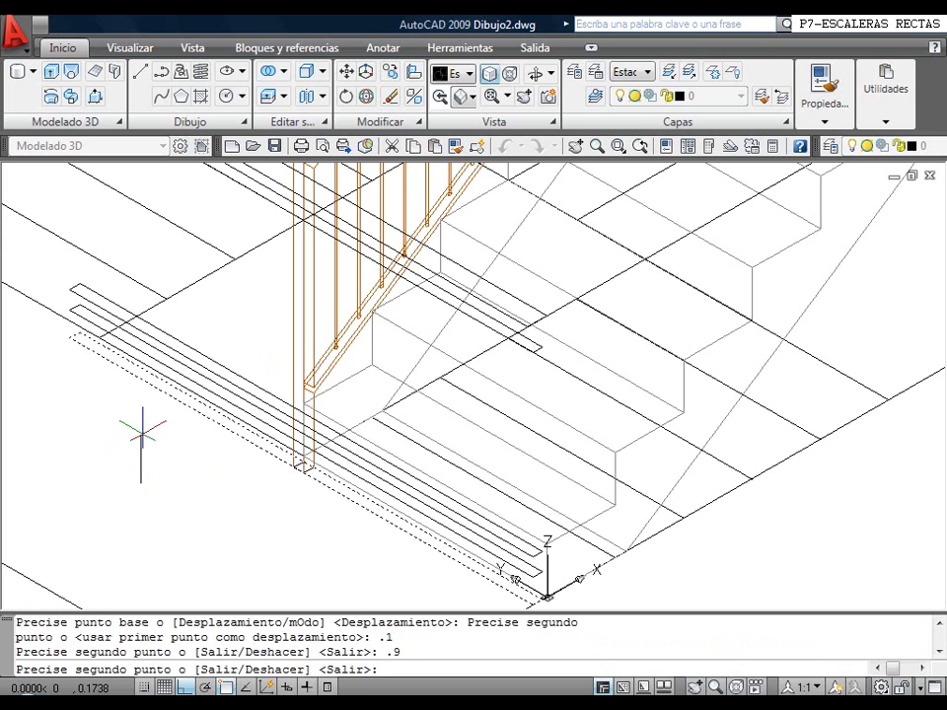
pyautogui.rightClick(143, 434)
pyautogui.click(164, 450)
# Extrude both raised copies of the narrow rectangle to a height of 0.02
pyautogui.click(209, 166)
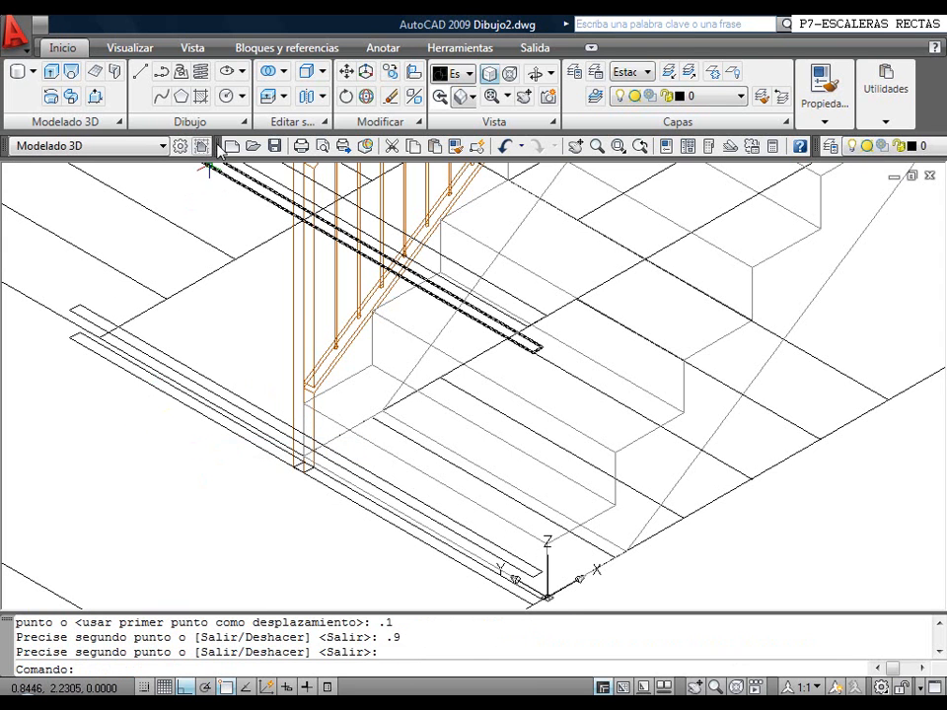
pyautogui.click(56, 73)
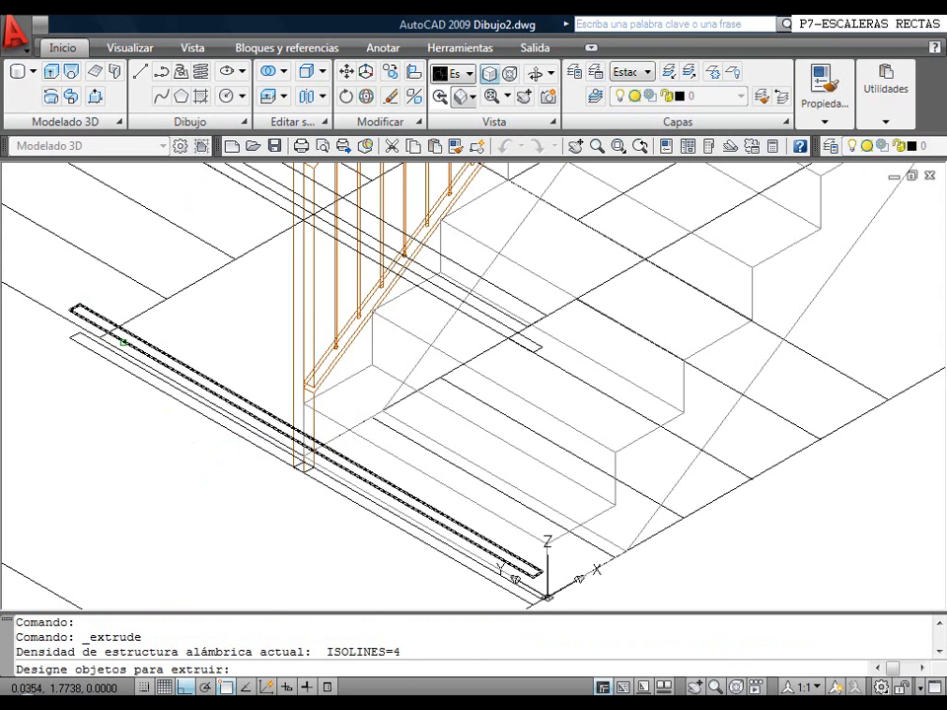
pyautogui.click(122, 342)
pyautogui.click(255, 237)
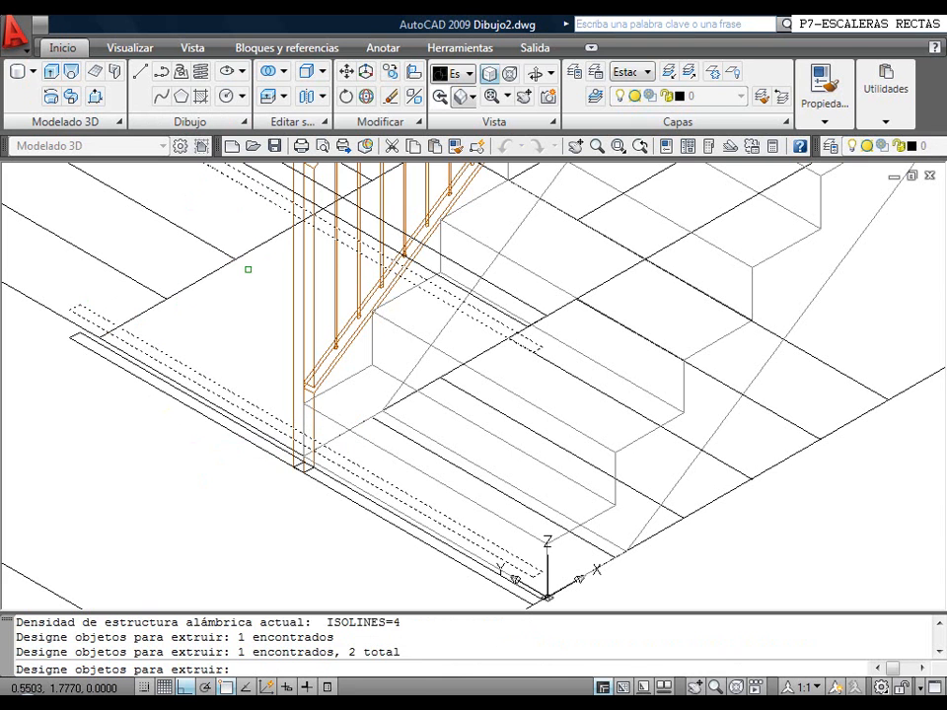
pyautogui.press('Return')
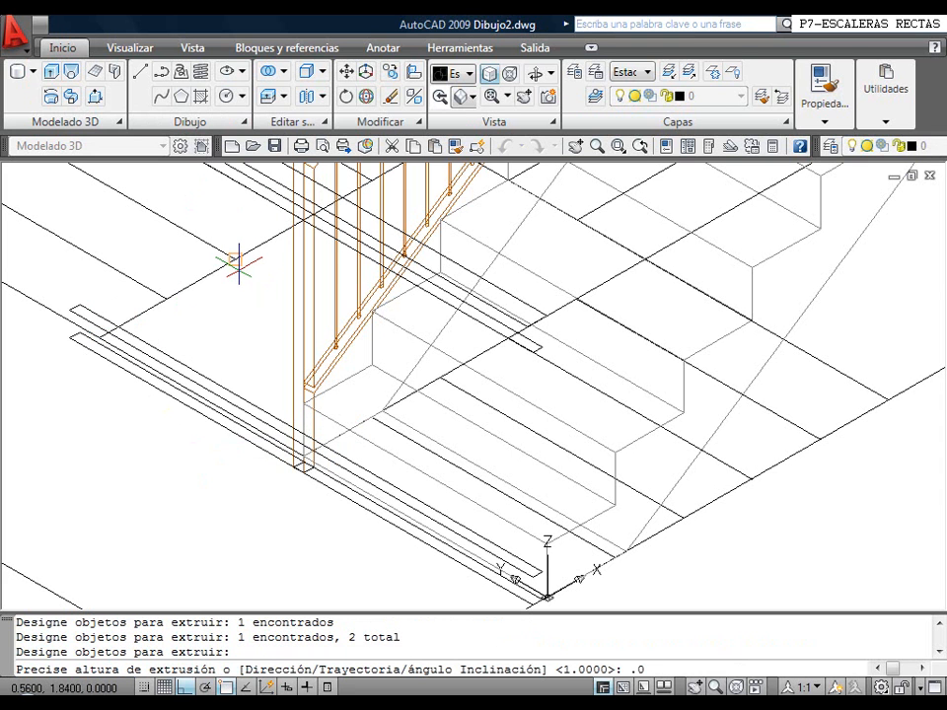
pyautogui.press('Return')
# Extrude the raised wide rectangle 0.04 to form the handrail
pyautogui.rightClick(446, 247)
pyautogui.click(479, 255)
pyautogui.click(513, 295)
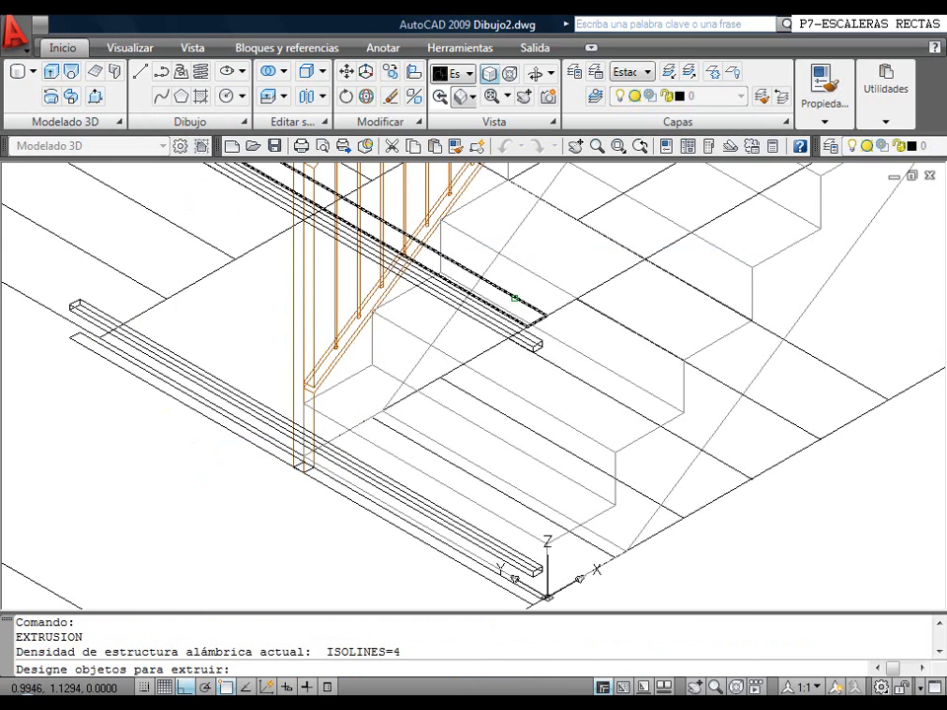
pyautogui.press('Return')
pyautogui.write('.0')
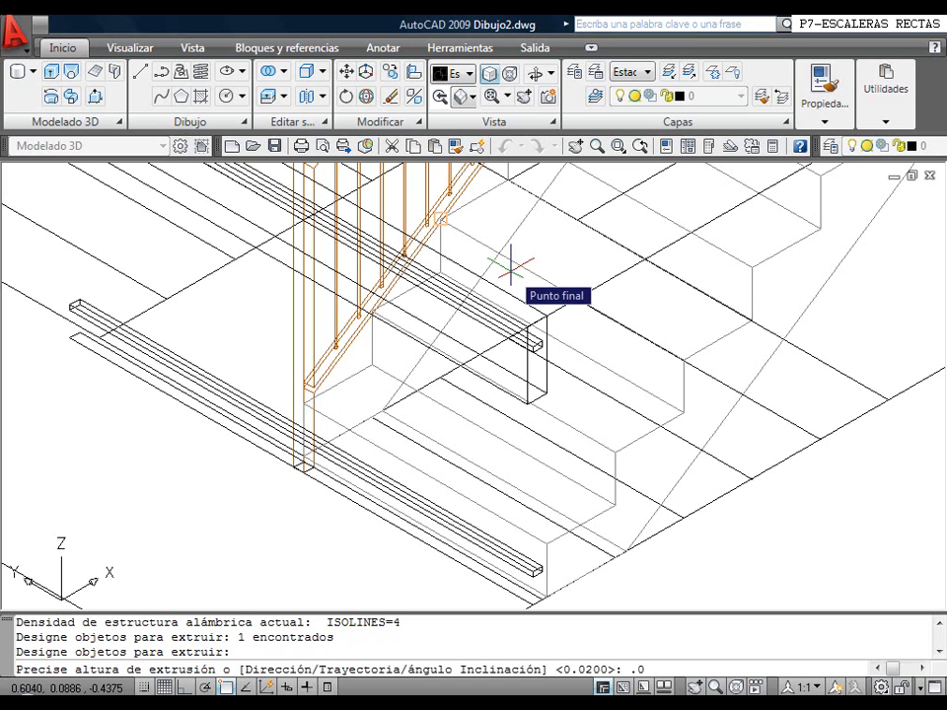
pyautogui.write('4')
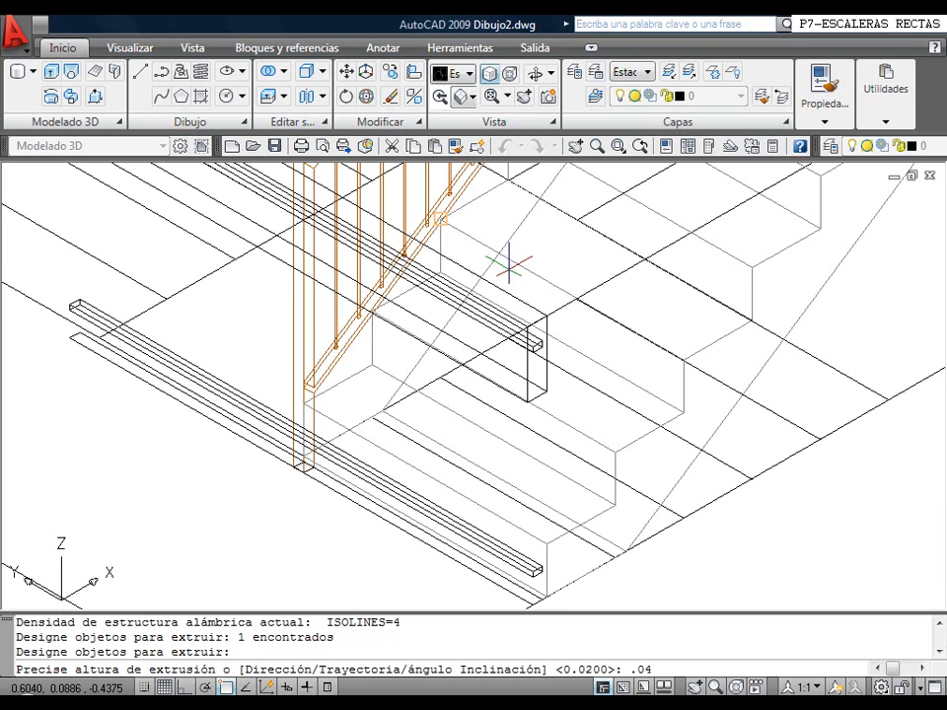
pyautogui.press('Return')
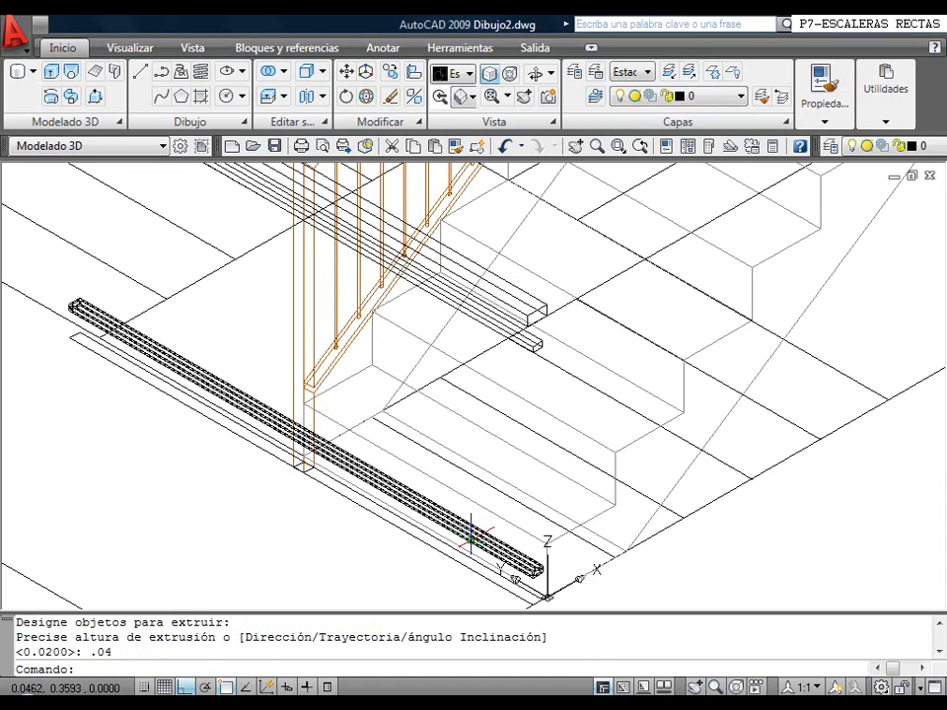
# Move the two thin horizontal rails down 0.01 along Z
pyautogui.moveTo(454, 496); pyautogui.dragTo(513, 587, button='middle')
pyautogui.click(153, 178)
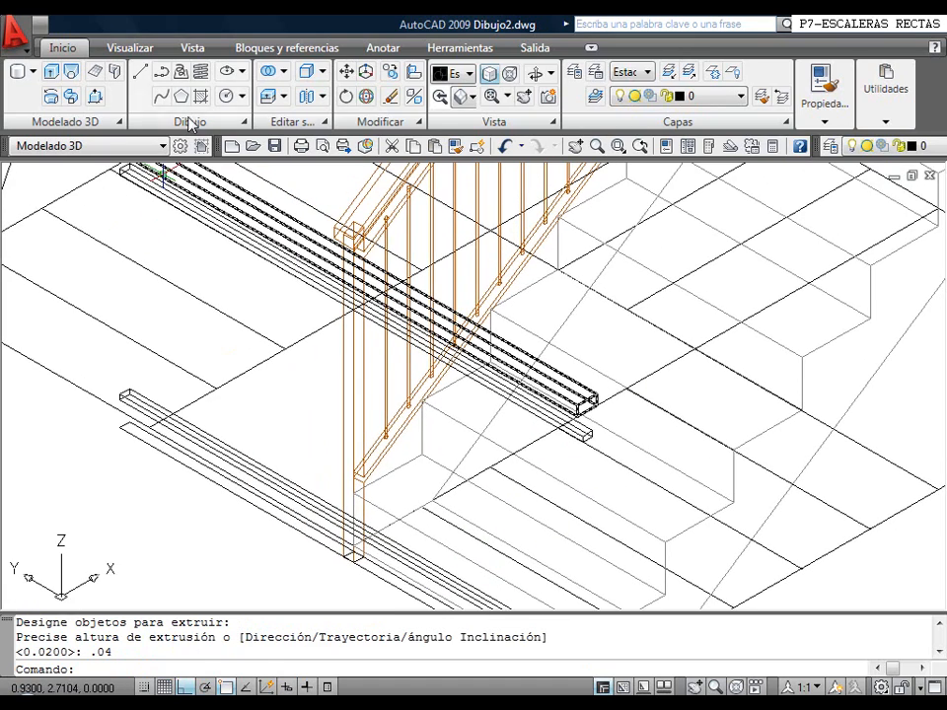
pyautogui.click(348, 75)
pyautogui.click(262, 247)
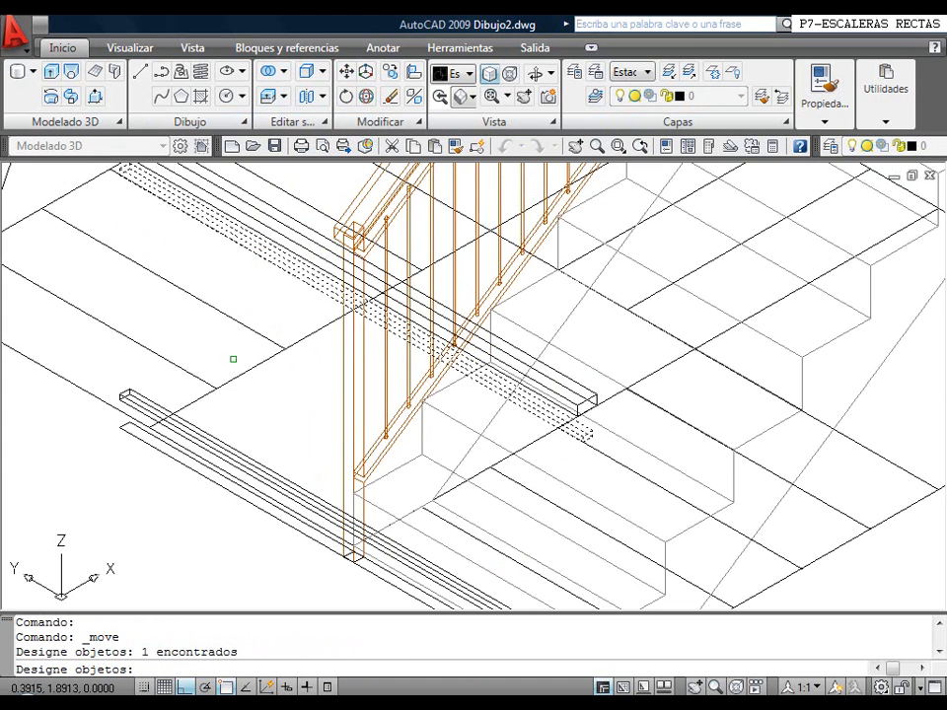
pyautogui.click(190, 440)
pyautogui.rightClick(46, 416)
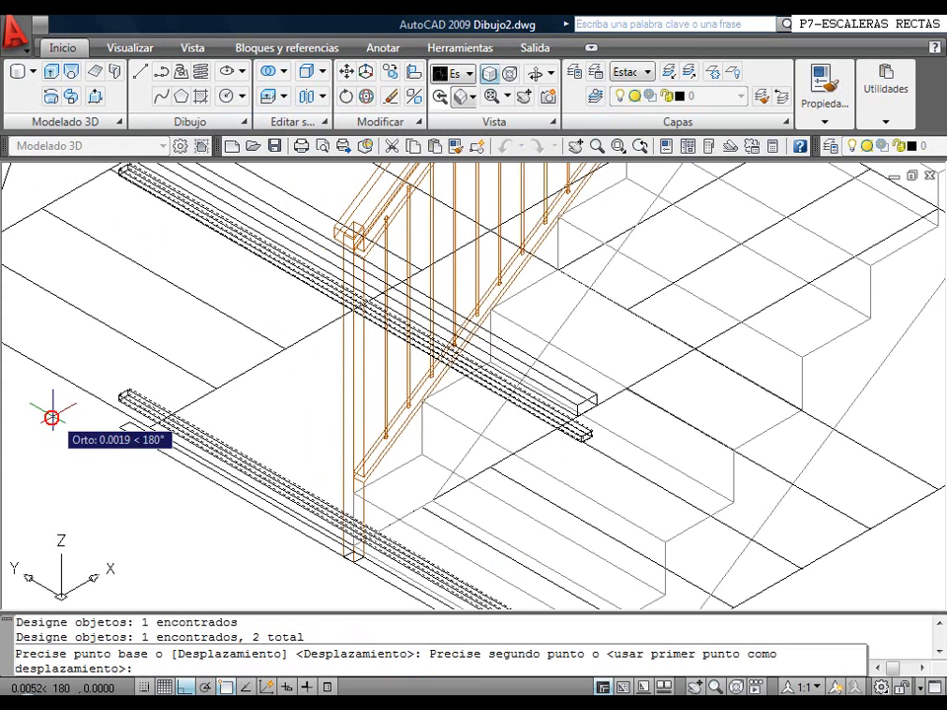
pyautogui.write('.')
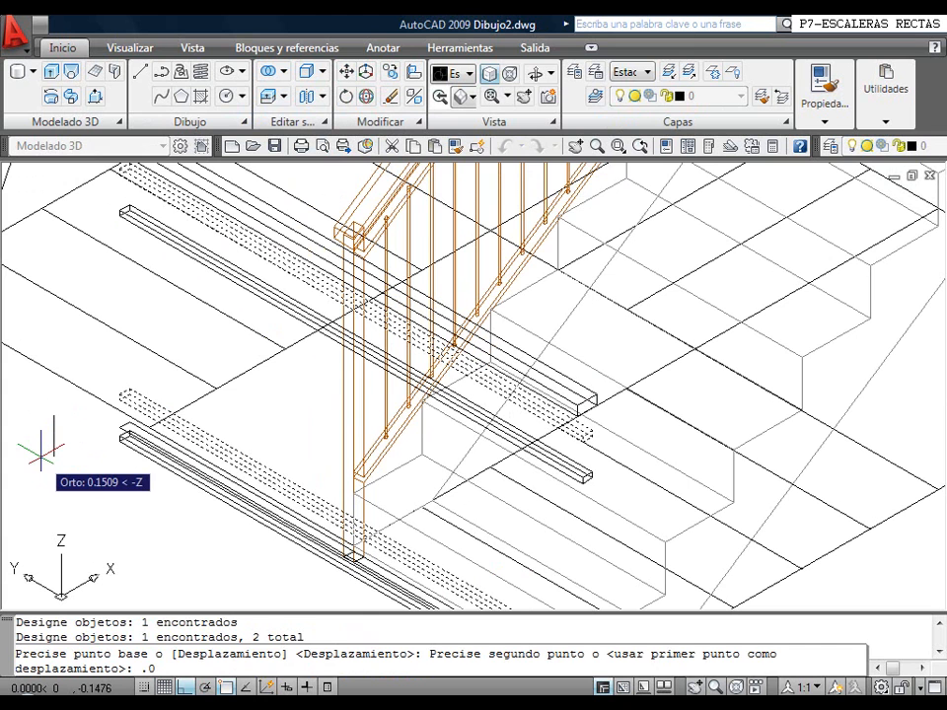
pyautogui.write('01')
pyautogui.press('Return')
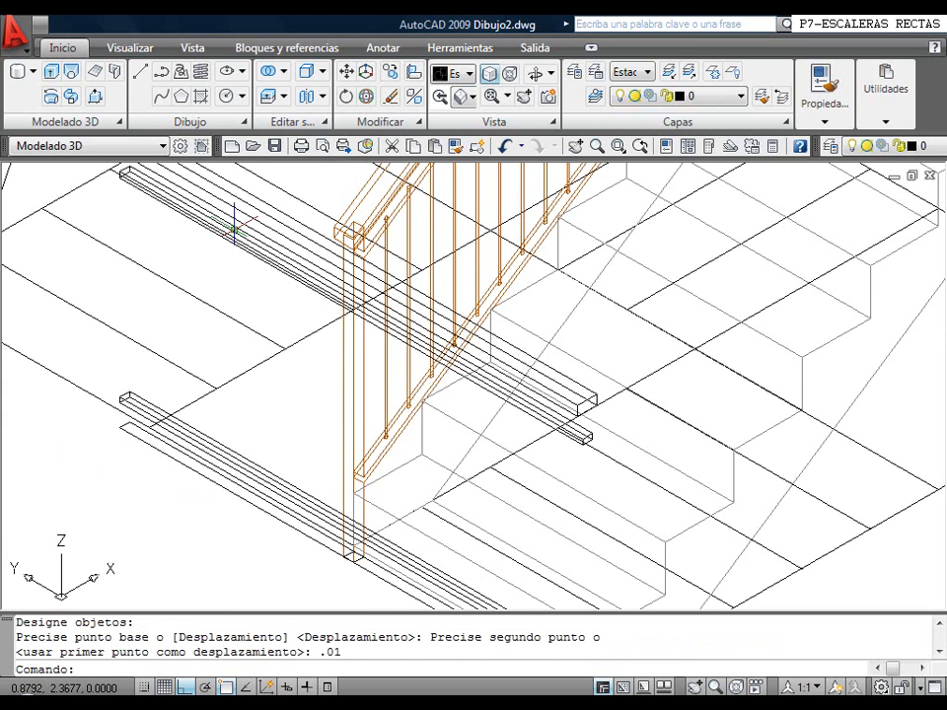
# Copy the square at the foot of the railing post to the far end of the narrow rectangle on the floor
pyautogui.scroll(-3, 190, 321)
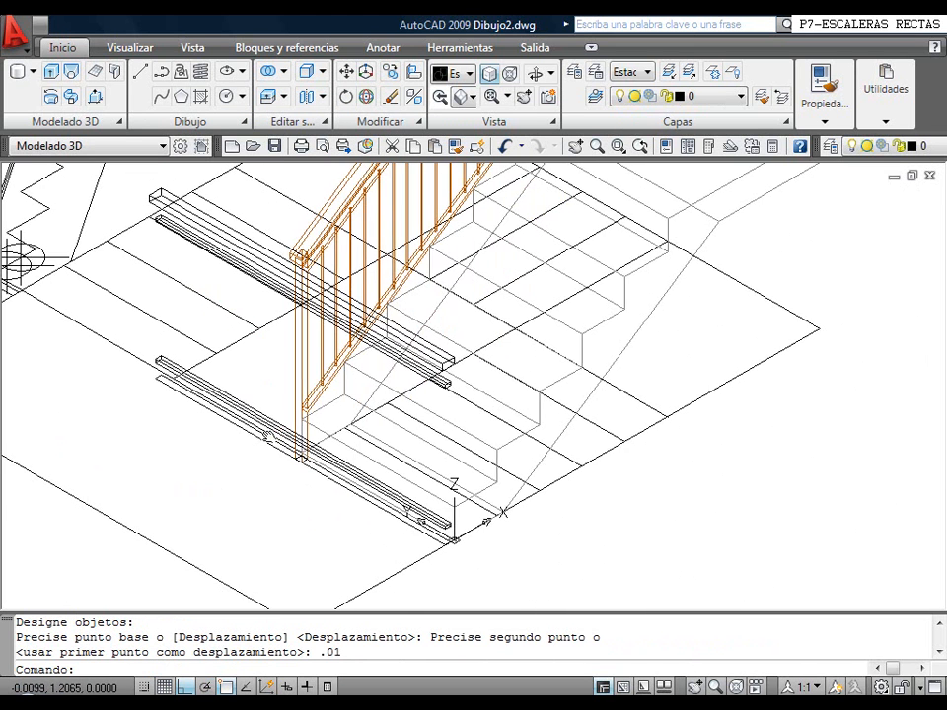
pyautogui.click(228, 387)
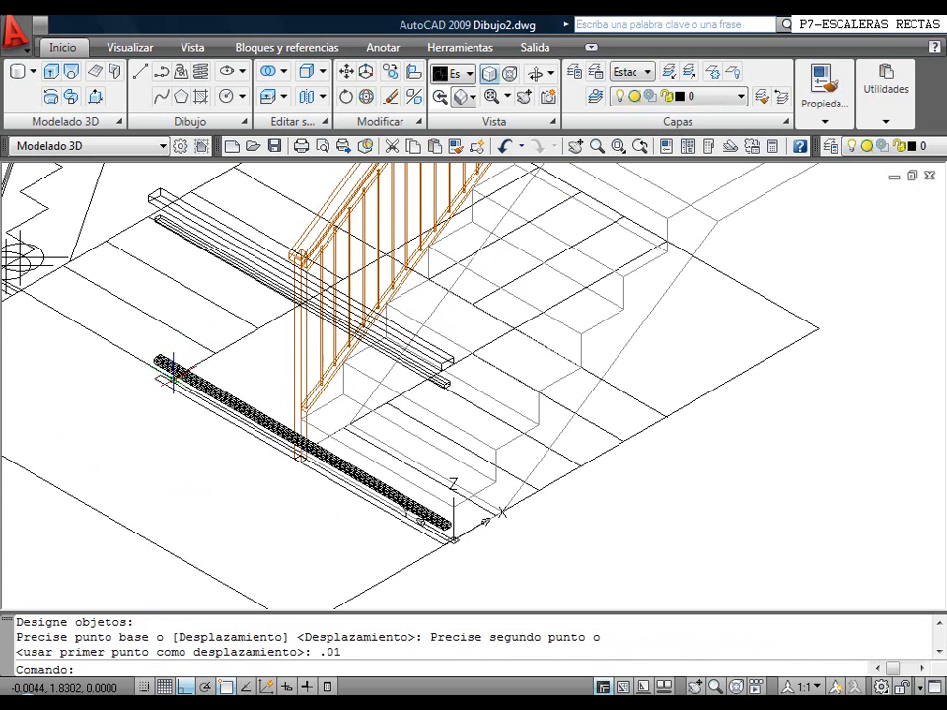
pyautogui.press('Escape')
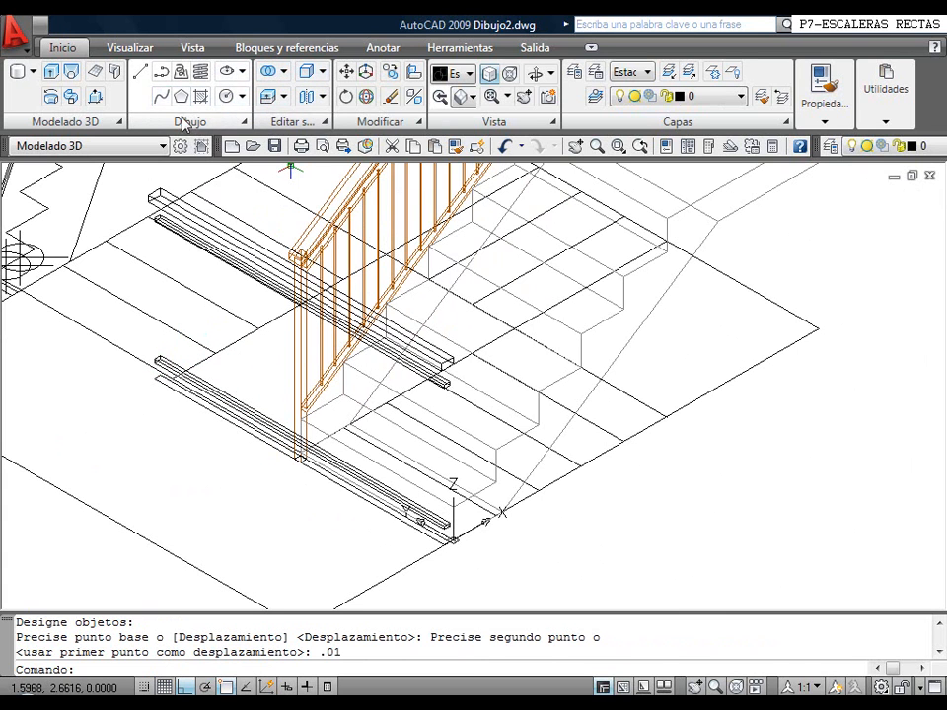
pyautogui.click(412, 74)
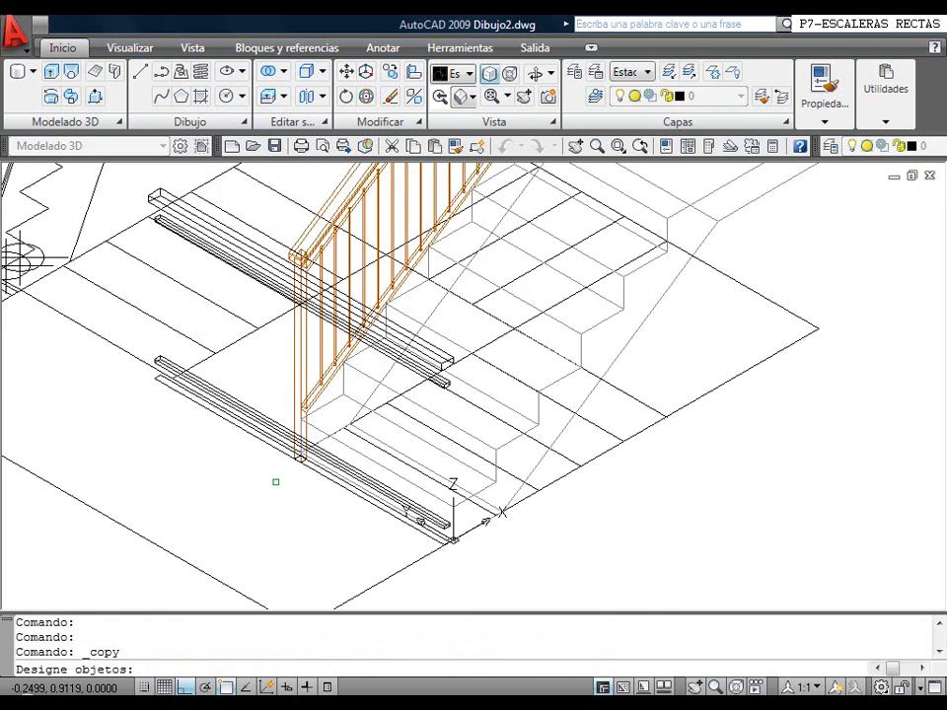
pyautogui.scroll(3, 272, 482)
pyautogui.click(350, 425)
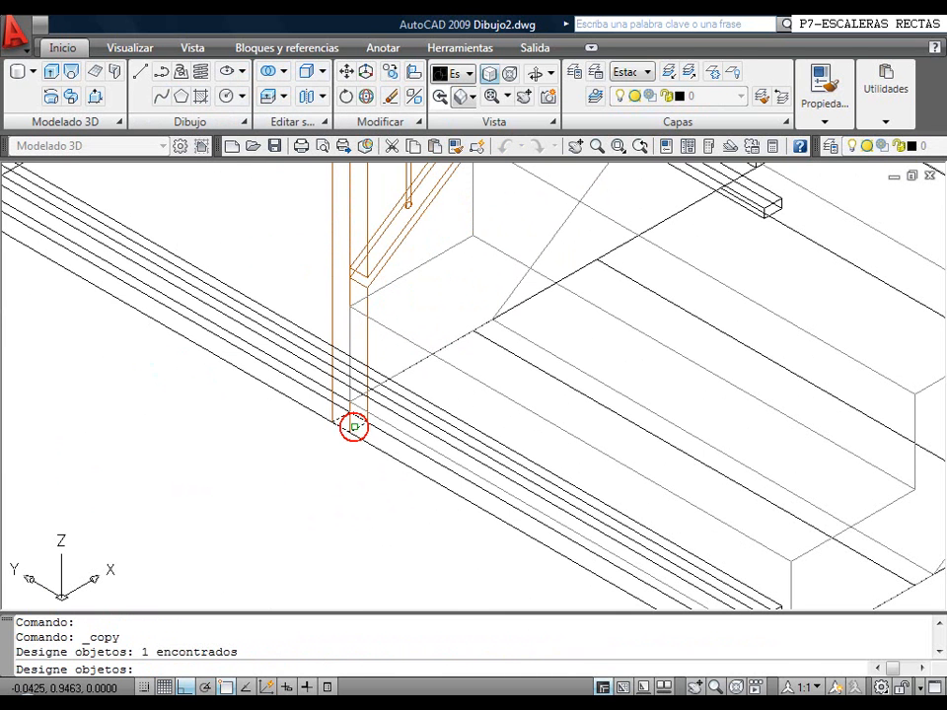
pyautogui.press('Return')
pyautogui.click(333, 422)
pyautogui.moveTo(232, 435); pyautogui.dragTo(432, 512, button='middle')
pyautogui.click(159, 285)
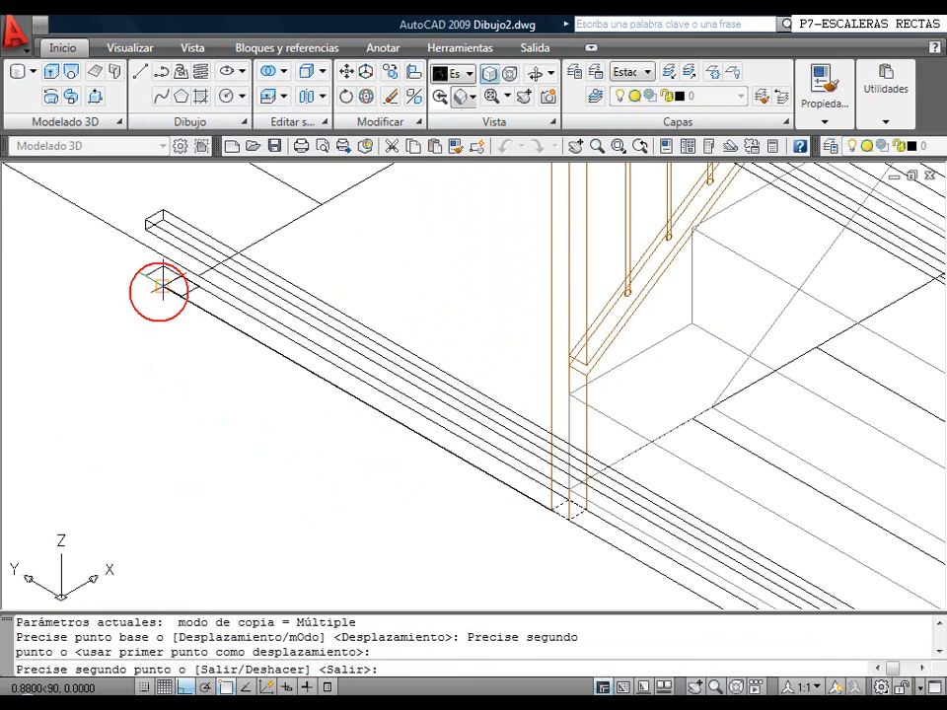
pyautogui.rightClick(129, 355)
pyautogui.click(175, 365)
pyautogui.scroll(-2, 154, 323)
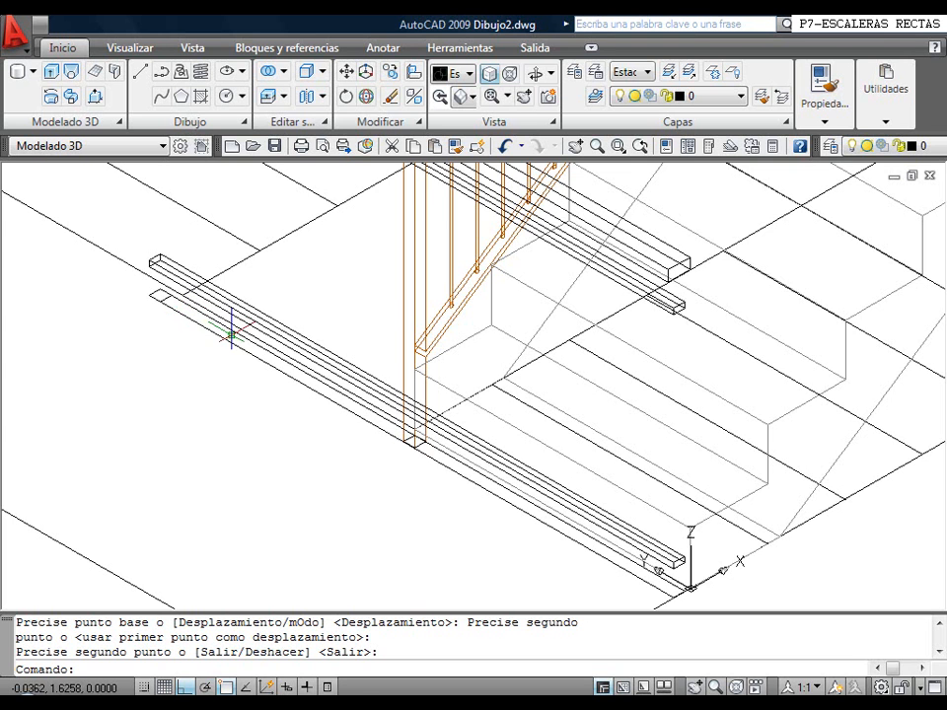
pyautogui.scroll(-4, 180, 367)
pyautogui.moveTo(179, 366); pyautogui.dragTo(188, 395, button='middle')
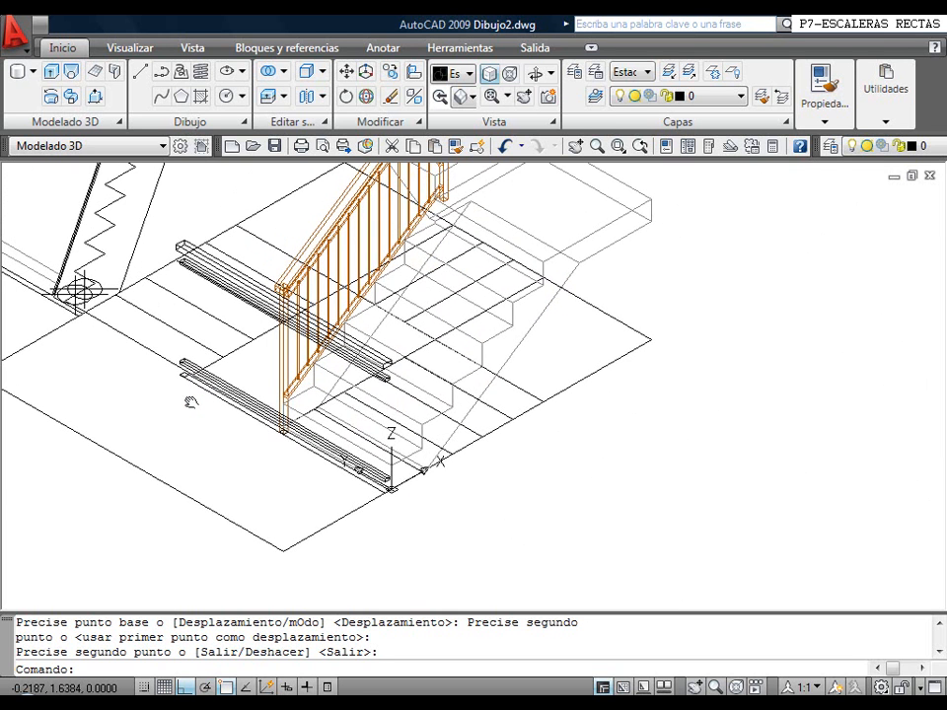
pyautogui.click(384, 122)
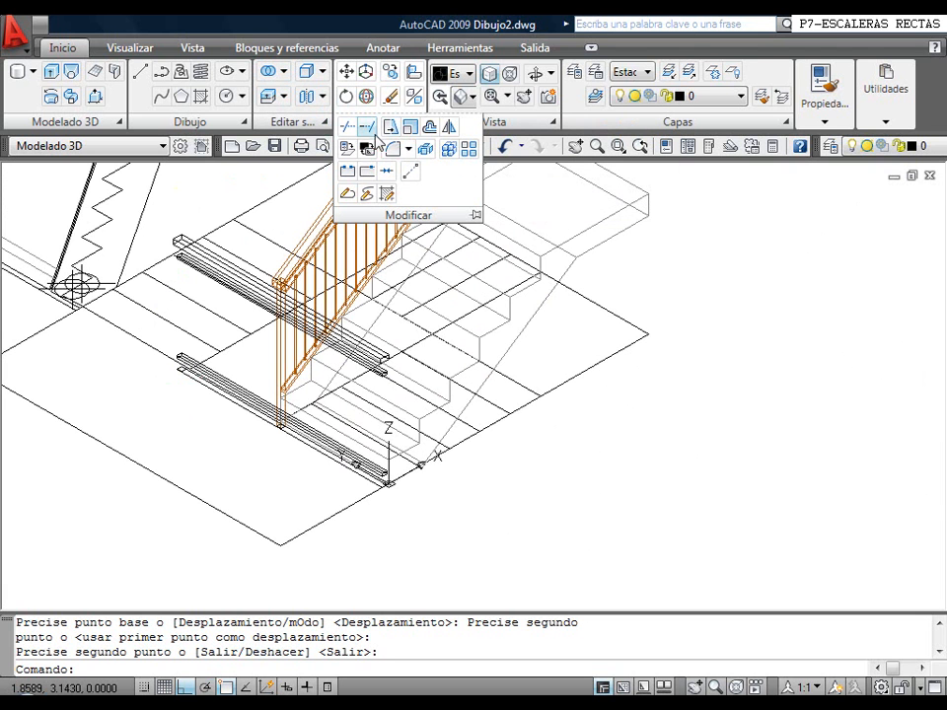
pyautogui.click(431, 127)
pyautogui.scroll(3, 283, 304)
pyautogui.moveTo(89, 335); pyautogui.dragTo(283, 304, button='middle')
pyautogui.scroll(3, 283, 304)
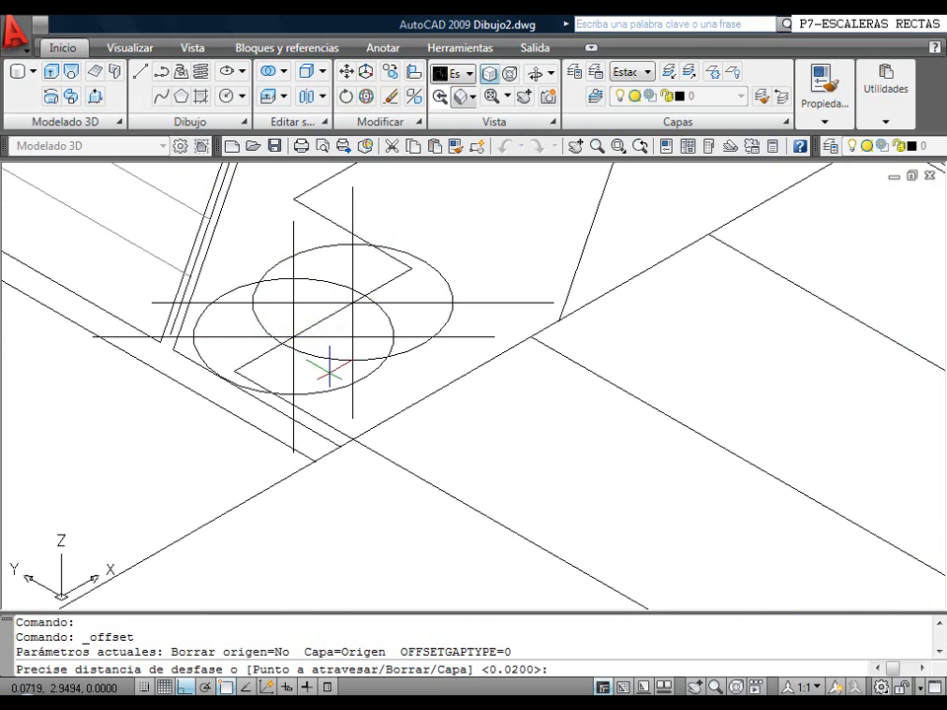
pyautogui.press('Escape')
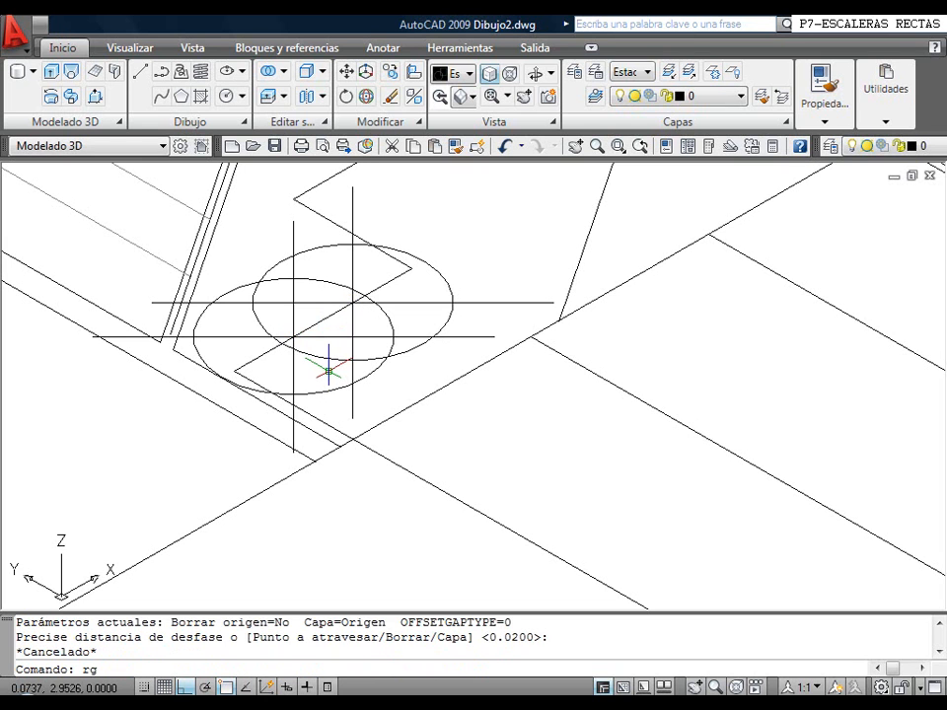
# Regenerate the model to refresh the point markers on the stair profile
pyautogui.write('rg')
pyautogui.press('Return')
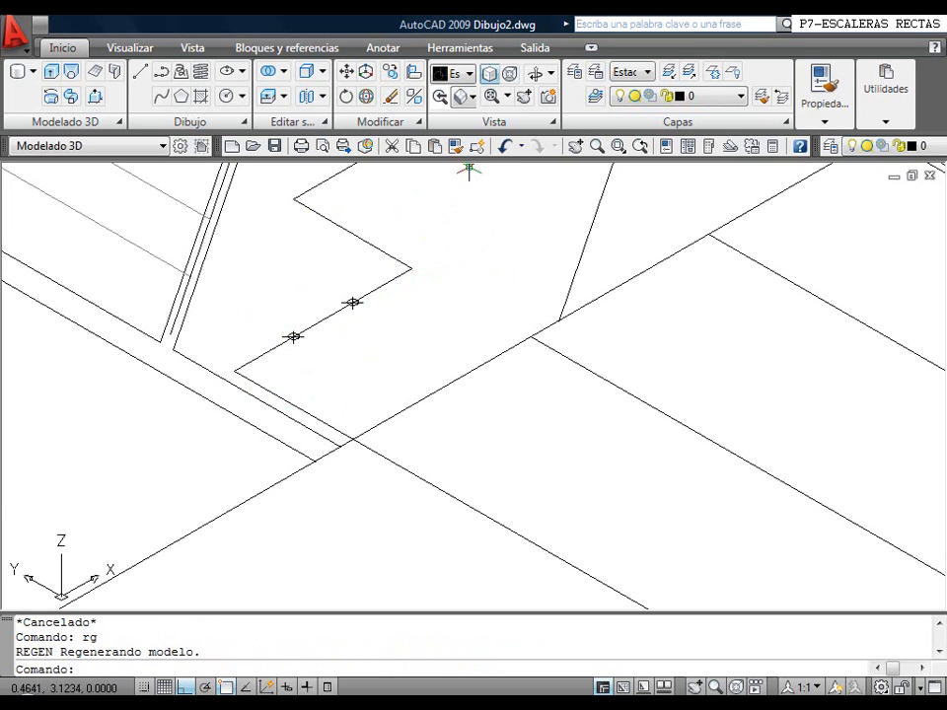
# Offset the small square at the rectangle's far end outward by the perpendicular distance from the lower stair-profile point marker to the adjacent line
pyautogui.click(387, 125)
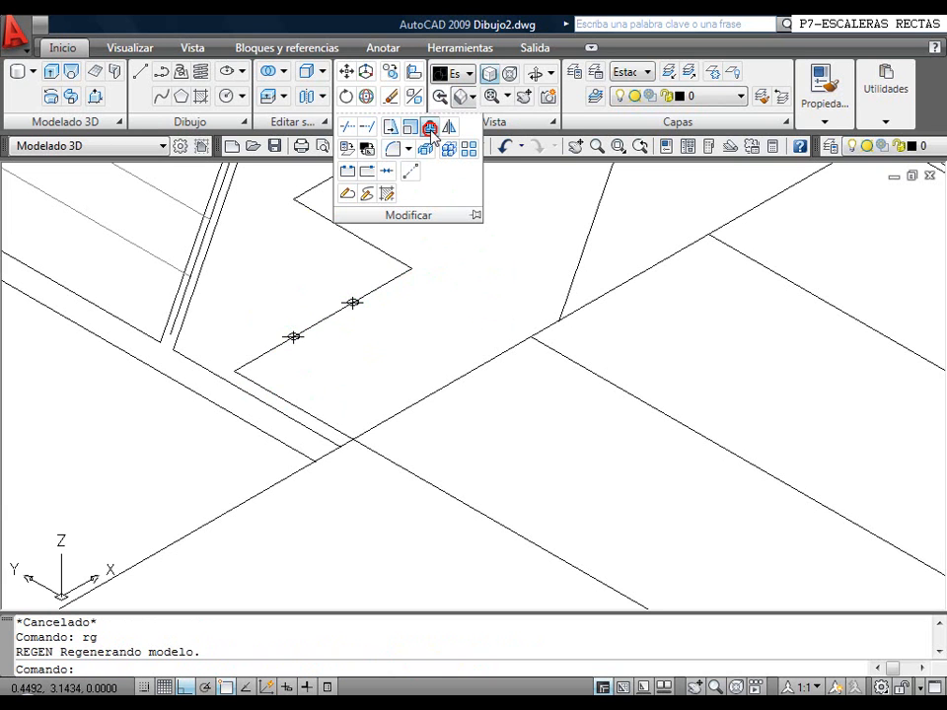
pyautogui.click(431, 129)
pyautogui.click(292, 337)
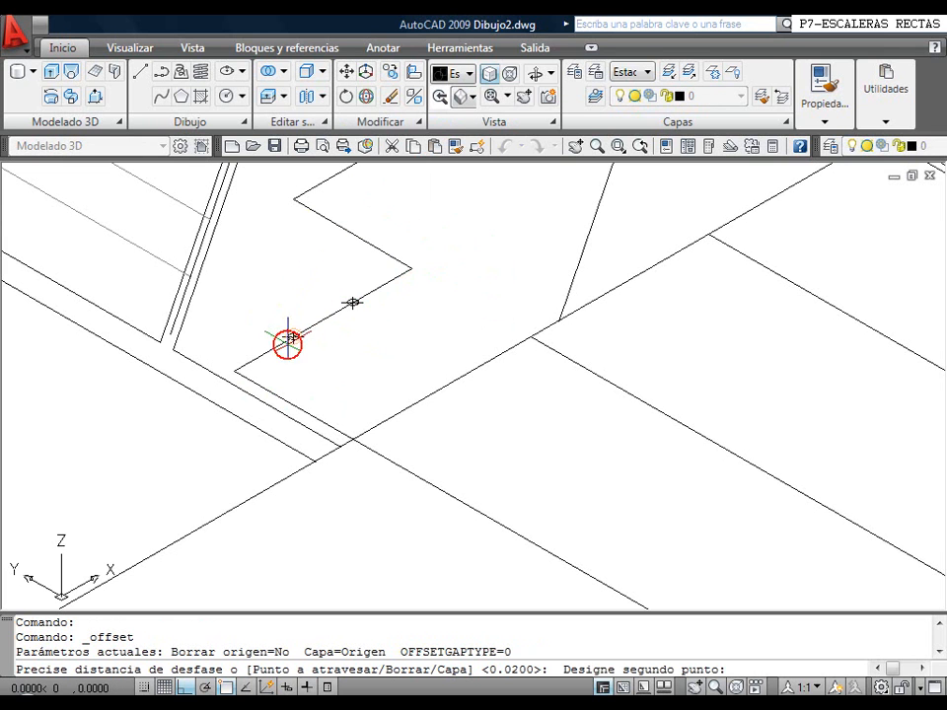
pyautogui.keyDown('shift'); pyautogui.rightClick(229, 353); pyautogui.keyUp('shift')
pyautogui.click(279, 556)
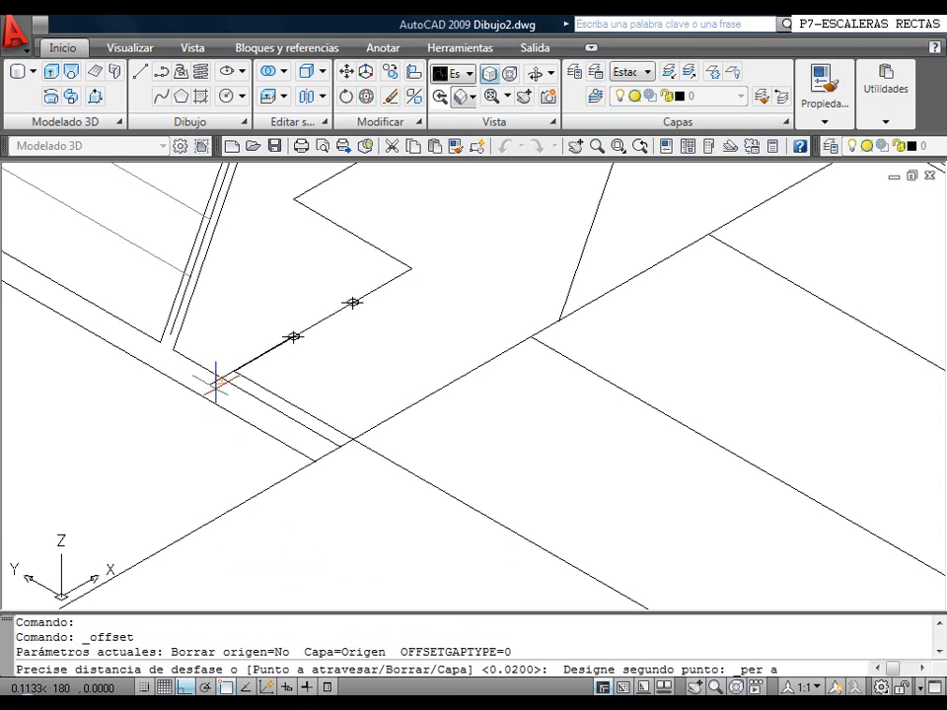
pyautogui.click(213, 375)
pyautogui.scroll(-2, 385, 394)
pyautogui.moveTo(395, 394); pyautogui.dragTo(123, 239, button='middle')
pyautogui.scroll(2, 222, 362)
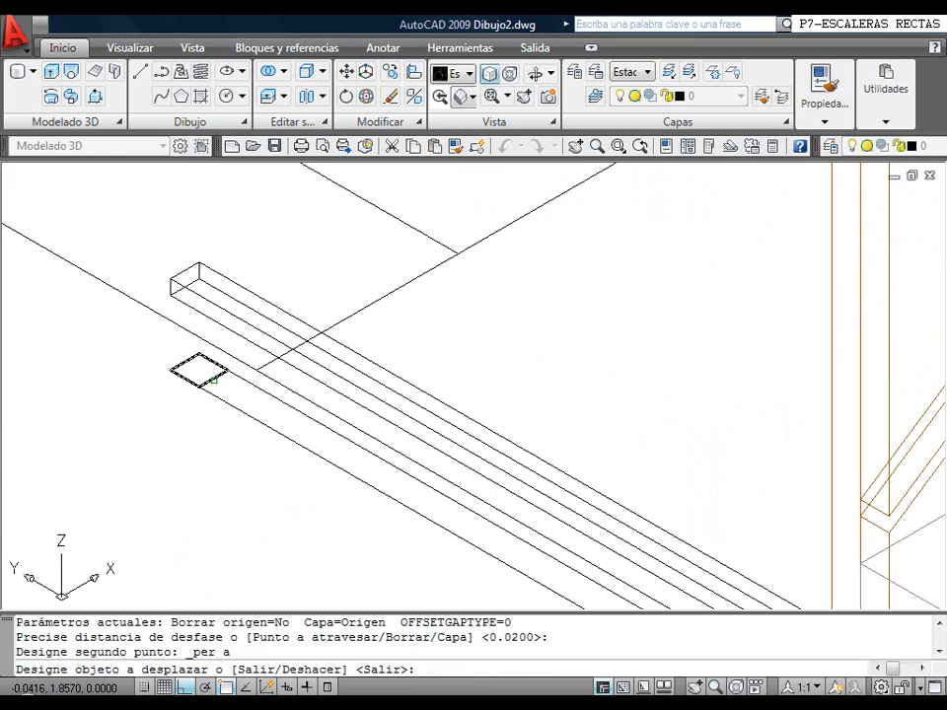
pyautogui.click(213, 378)
pyautogui.click(211, 482)
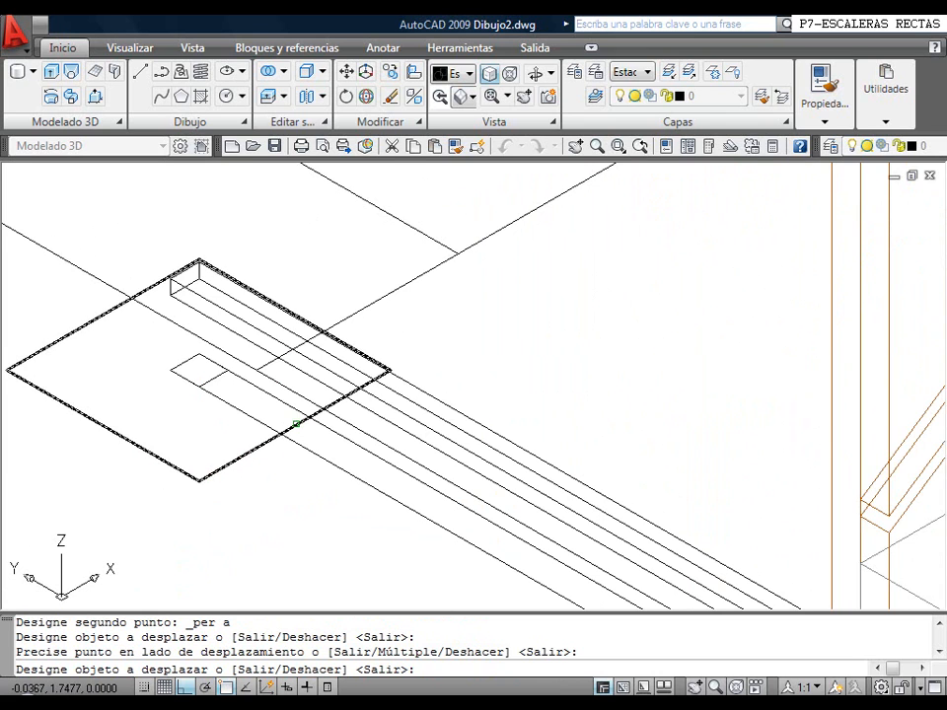
# Draw a line from the midpoint of the offset square's stair-facing side, perpendicular to the opposite end of the narrow floor rectangle
pyautogui.scroll(-2, 295, 421)
pyautogui.moveTo(297, 411); pyautogui.dragTo(190, 403, button='middle')
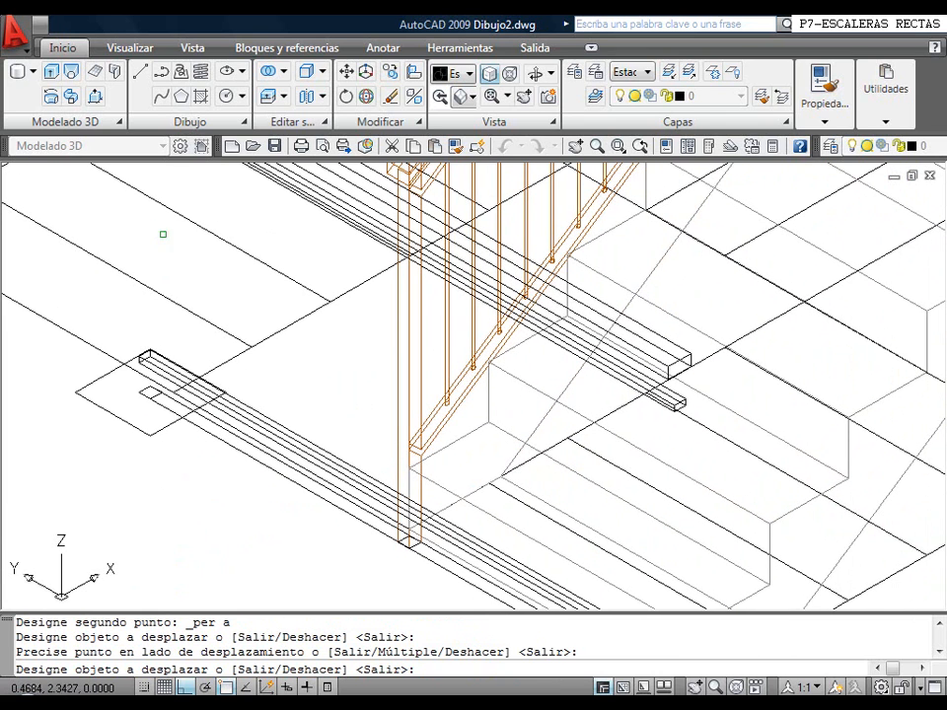
pyautogui.click(140, 70)
pyautogui.keyDown('shift'); pyautogui.rightClick(190, 299); pyautogui.keyUp('shift')
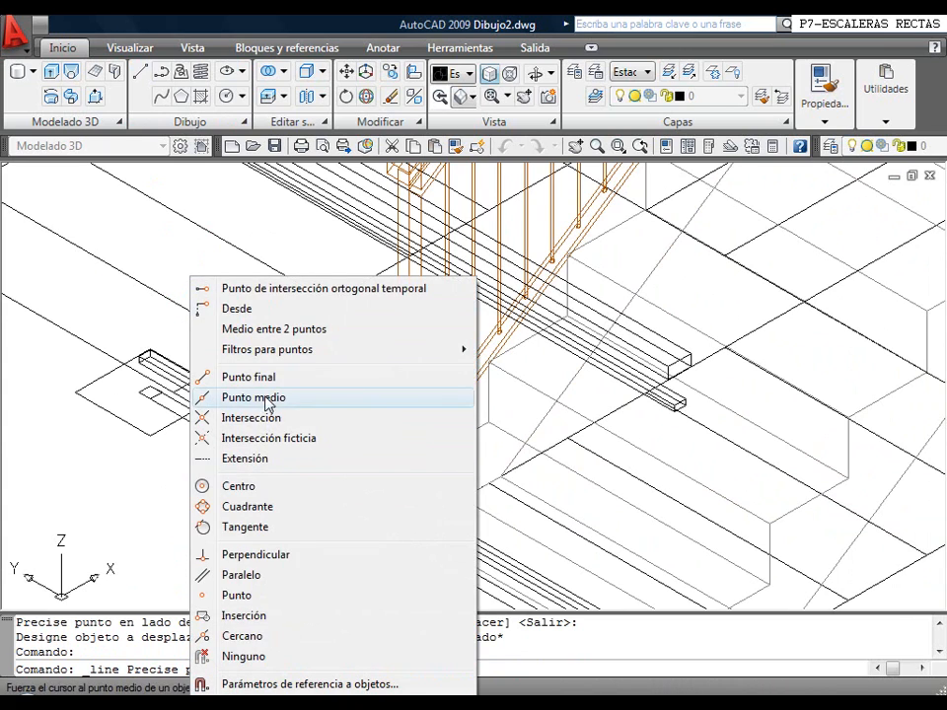
pyautogui.click(240, 397)
pyautogui.scroll(3, 254, 393)
pyautogui.click(123, 416)
pyautogui.scroll(-4, 123, 416)
pyautogui.keyDown('shift'); pyautogui.rightClick(209, 316); pyautogui.keyUp('shift')
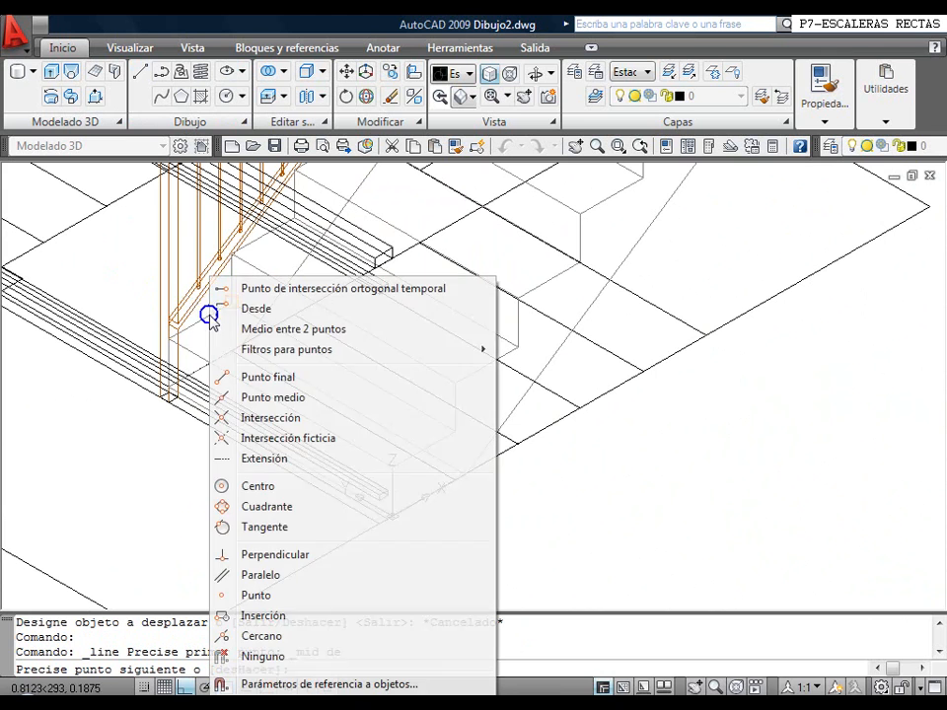
pyautogui.click(294, 556)
pyautogui.scroll(3, 397, 552)
pyautogui.click(417, 448)
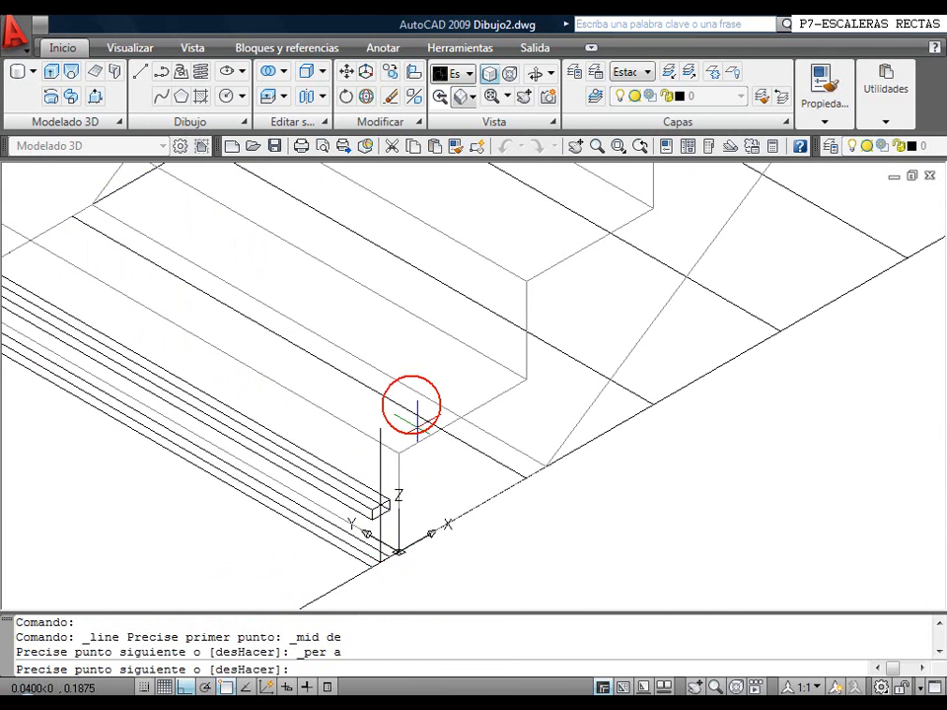
pyautogui.rightClick(424, 406)
pyautogui.click(441, 412)
# Draw a circle of radius 0.005 centred on the new line's endpoint at the offset square's side
pyautogui.moveTo(196, 449); pyautogui.dragTo(377, 434, button='middle')
pyautogui.moveTo(176, 328); pyautogui.dragTo(191, 369, button='middle')
pyautogui.moveTo(54, 311); pyautogui.dragTo(412, 469, button='middle')
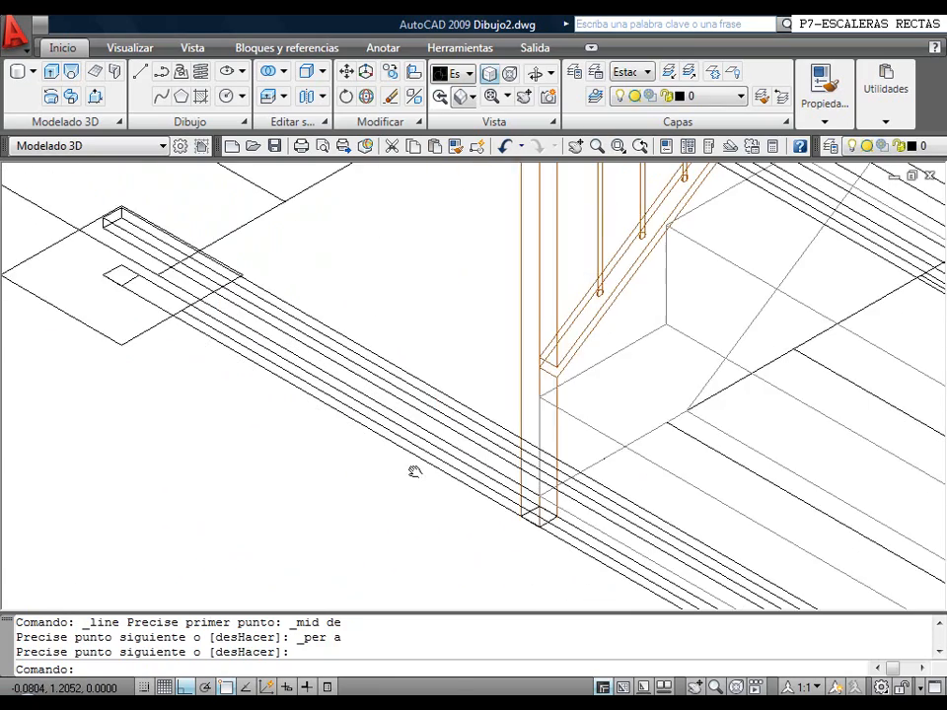
pyautogui.scroll(4, 181, 324)
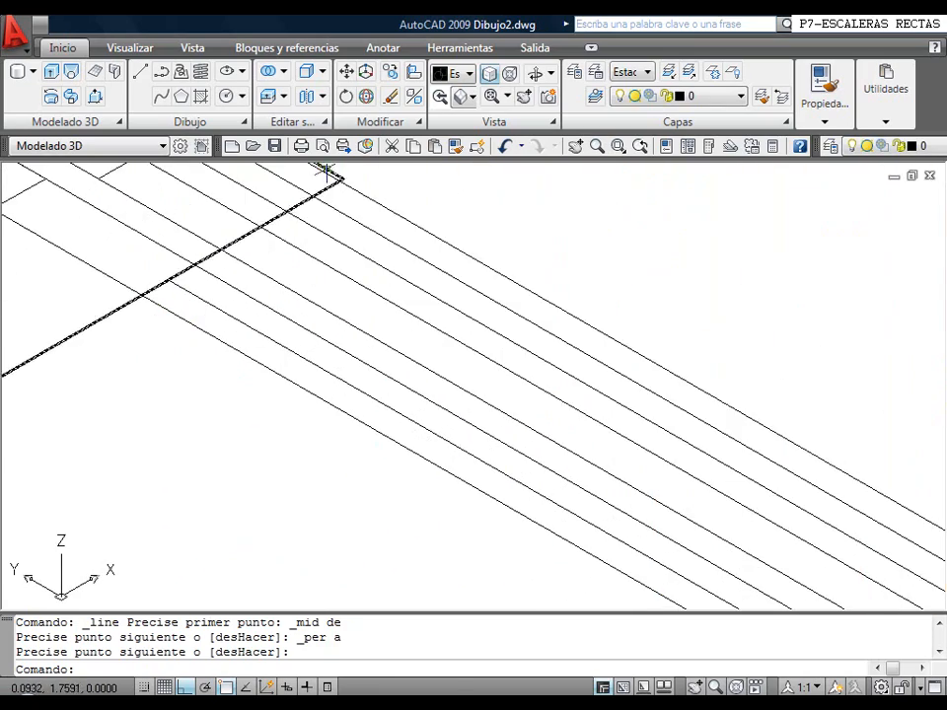
pyautogui.click(226, 96)
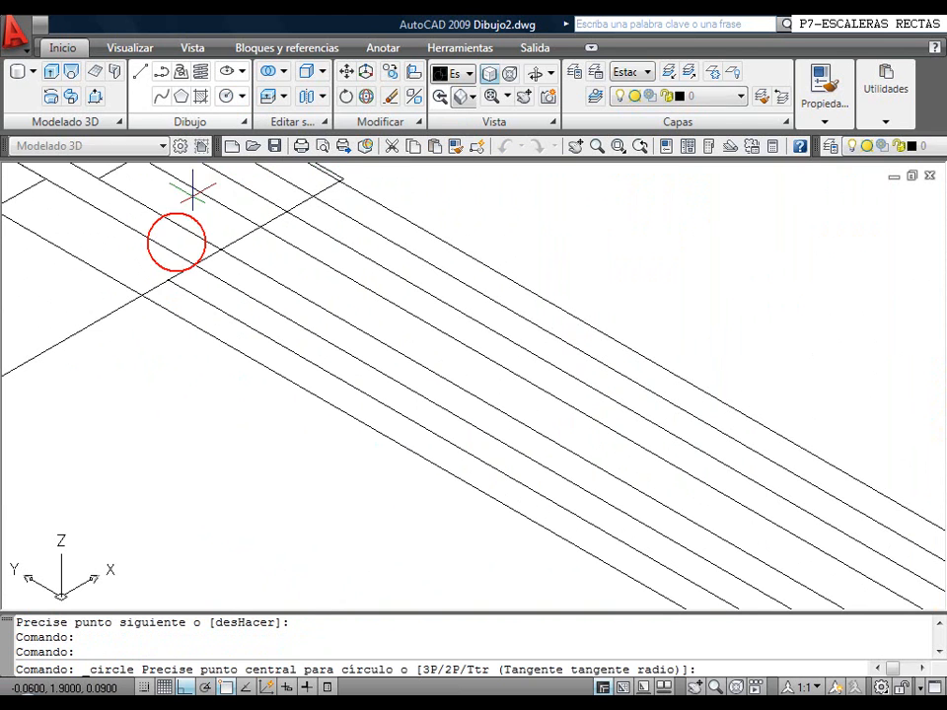
pyautogui.click(166, 280)
pyautogui.rightClick(150, 278)
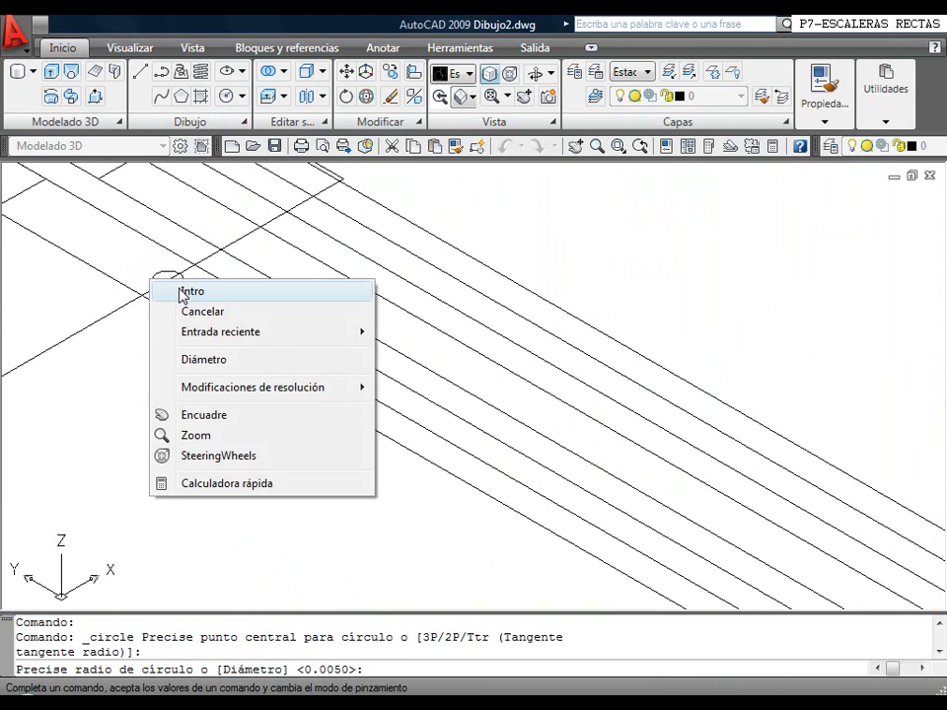
pyautogui.click(187, 293)
# Extrude the small circle 0.8 to form a vertical baluster
pyautogui.scroll(-2, 187, 296)
pyautogui.moveTo(194, 309); pyautogui.dragTo(202, 437, button='middle')
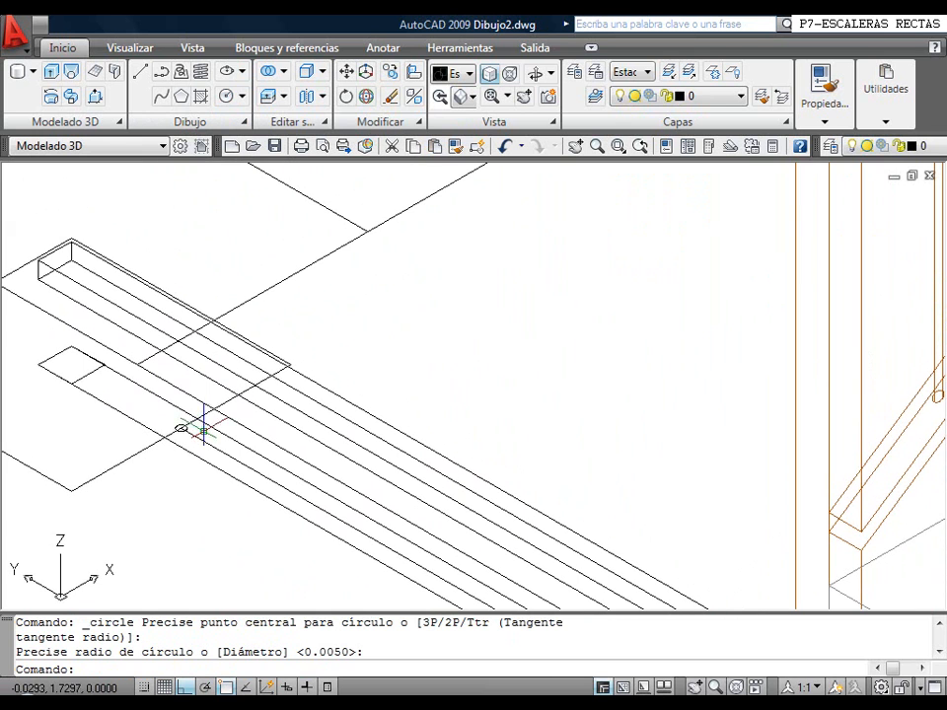
pyautogui.click(50, 71)
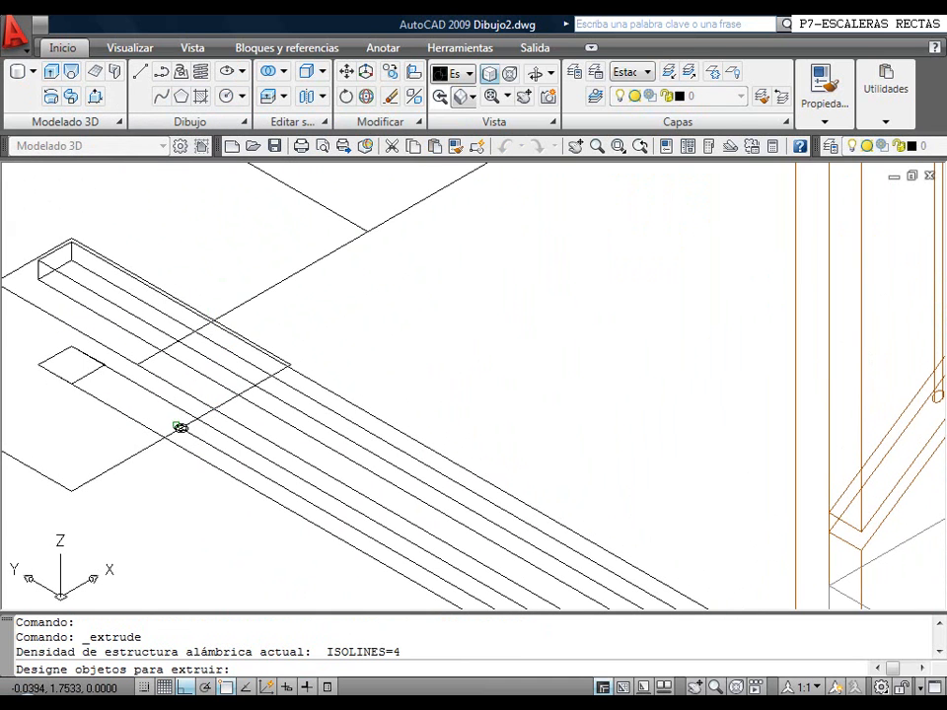
pyautogui.click(180, 427)
pyautogui.press('Return')
pyautogui.write('.8')
pyautogui.press('Return')
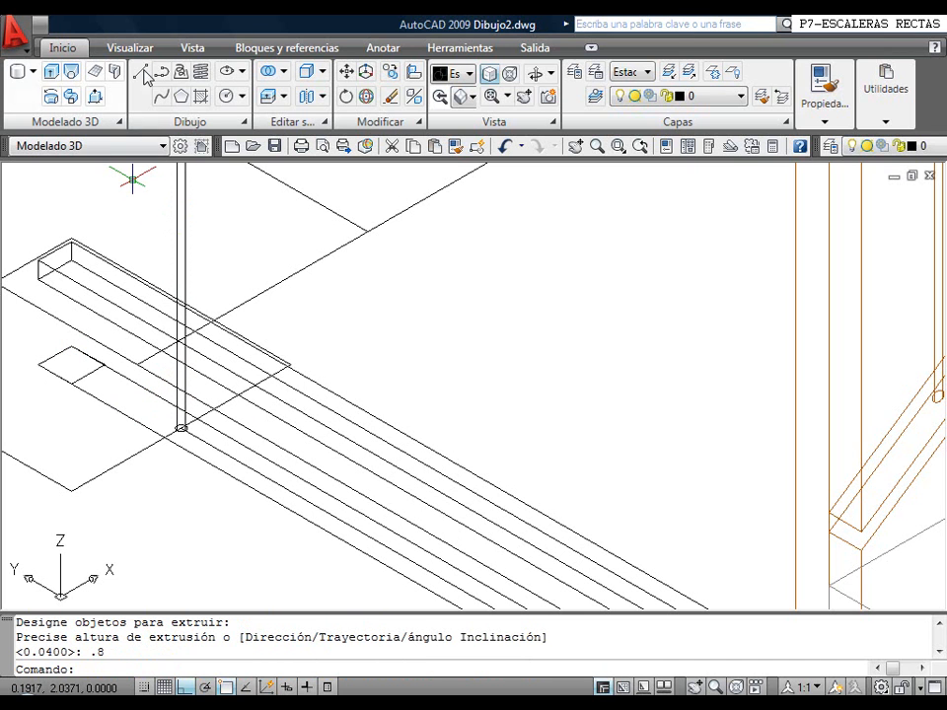
# Move the baluster up 0.1 along Z
pyautogui.click(346, 71)
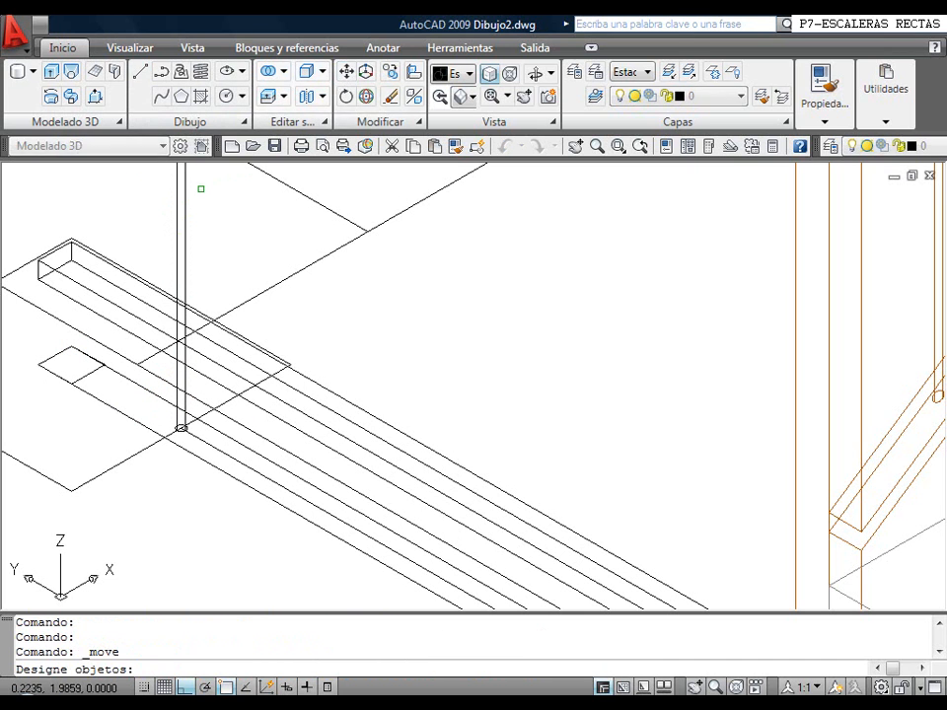
pyautogui.click(186, 202)
pyautogui.rightClick(327, 257)
pyautogui.click(507, 339)
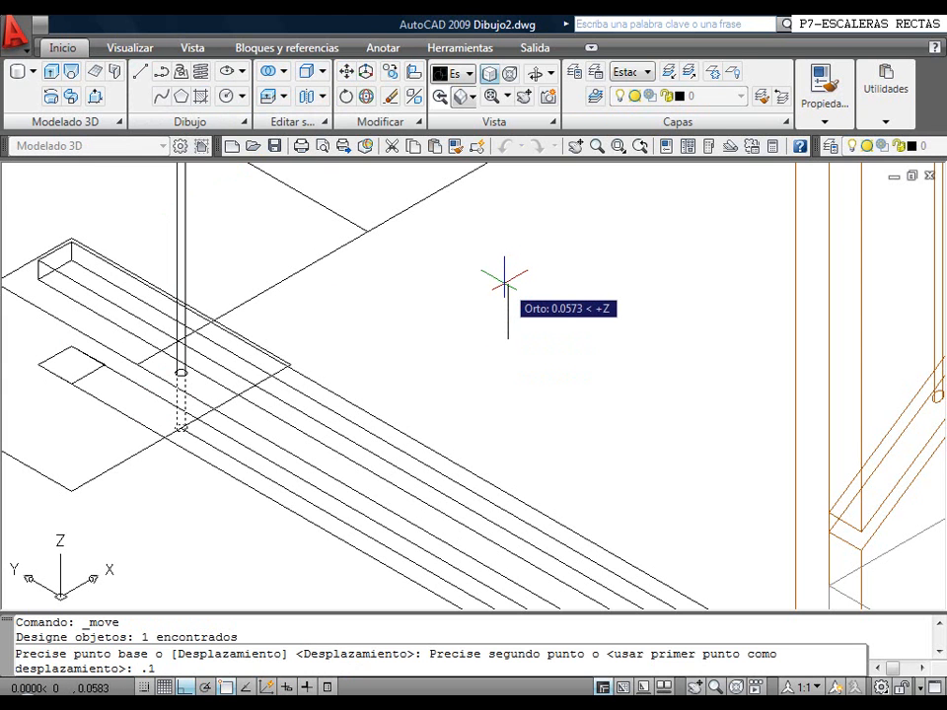
pyautogui.write('.1')
pyautogui.press('Return')
# Begin a block definition named barrote with its base point at the floor line's endpoint below the raised baluster
pyautogui.scroll(-4, 494, 284)
pyautogui.moveTo(487, 283); pyautogui.dragTo(310, 369, button='middle')
pyautogui.scroll(-2, 204, 342)
pyautogui.moveTo(191, 335); pyautogui.dragTo(272, 523, button='middle')
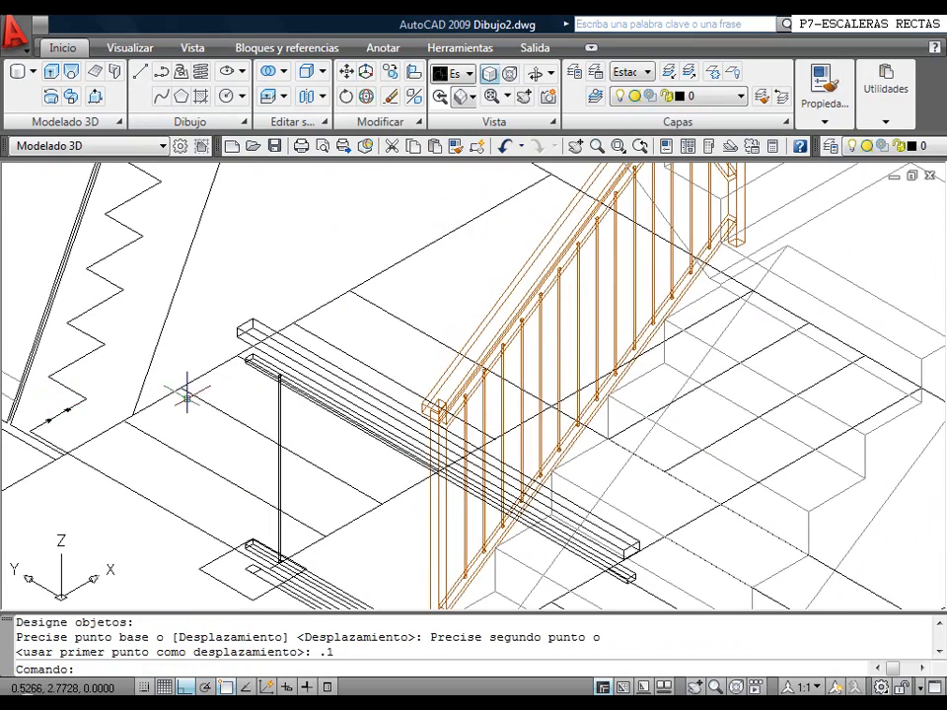
pyautogui.moveTo(246, 455); pyautogui.dragTo(216, 404, button='middle')
pyautogui.moveTo(276, 455); pyautogui.dragTo(239, 430, button='middle')
pyautogui.scroll(2, 249, 427)
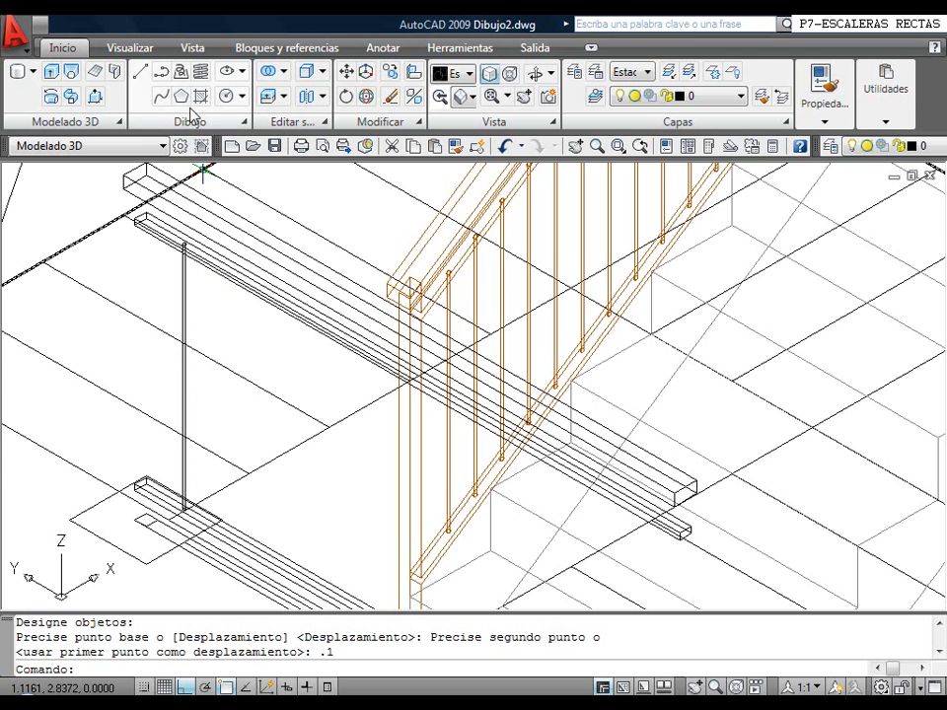
pyautogui.click(281, 51)
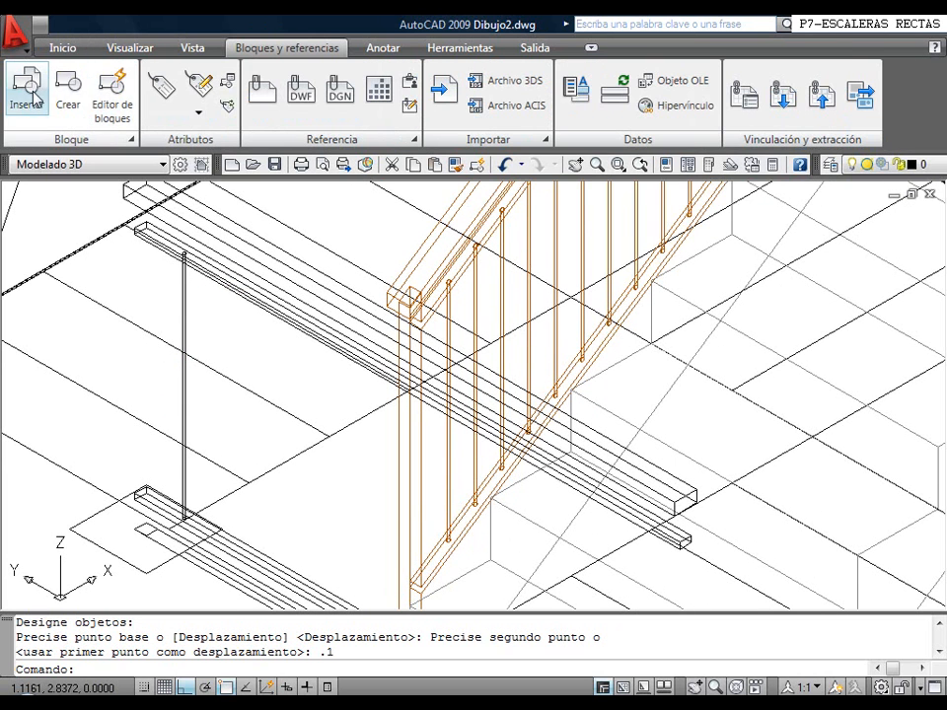
pyautogui.click(68, 87)
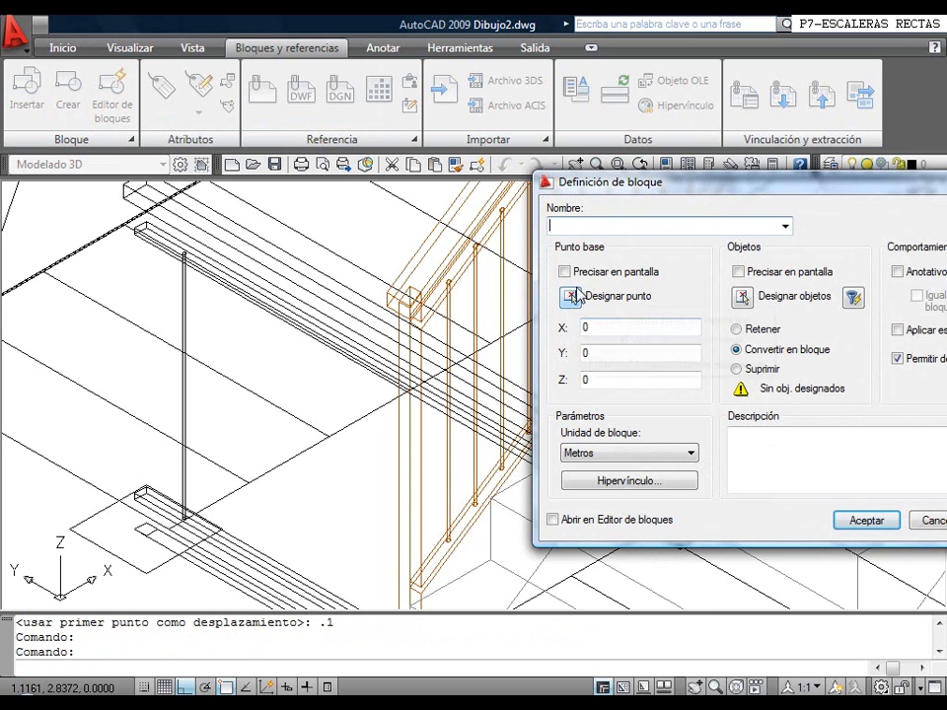
pyautogui.write('barrote')
pyautogui.click(578, 291)
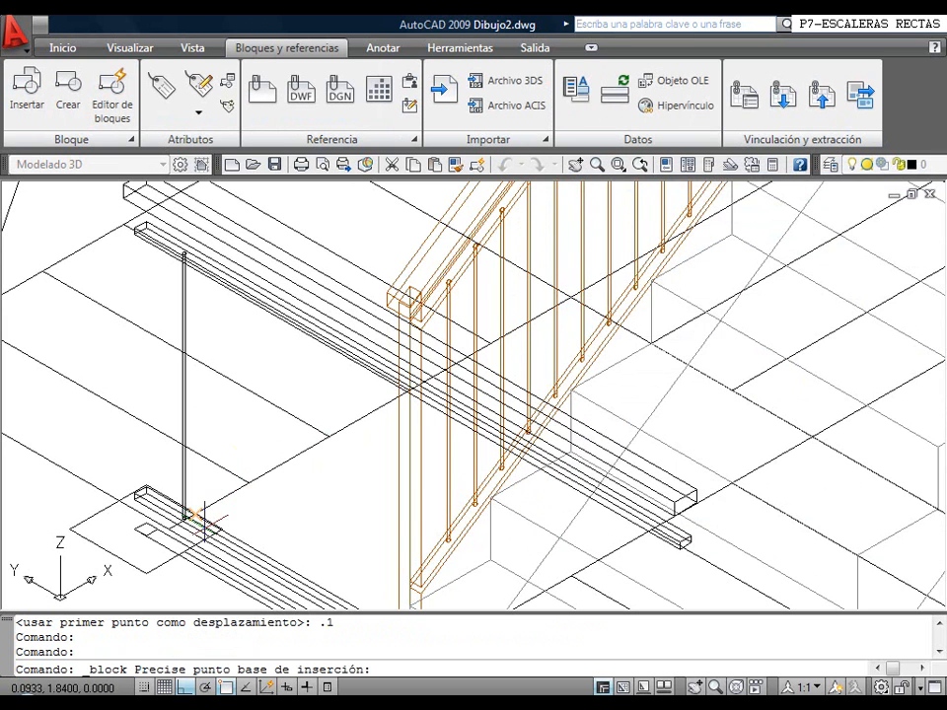
pyautogui.scroll(2, 183, 537)
pyautogui.click(182, 540)
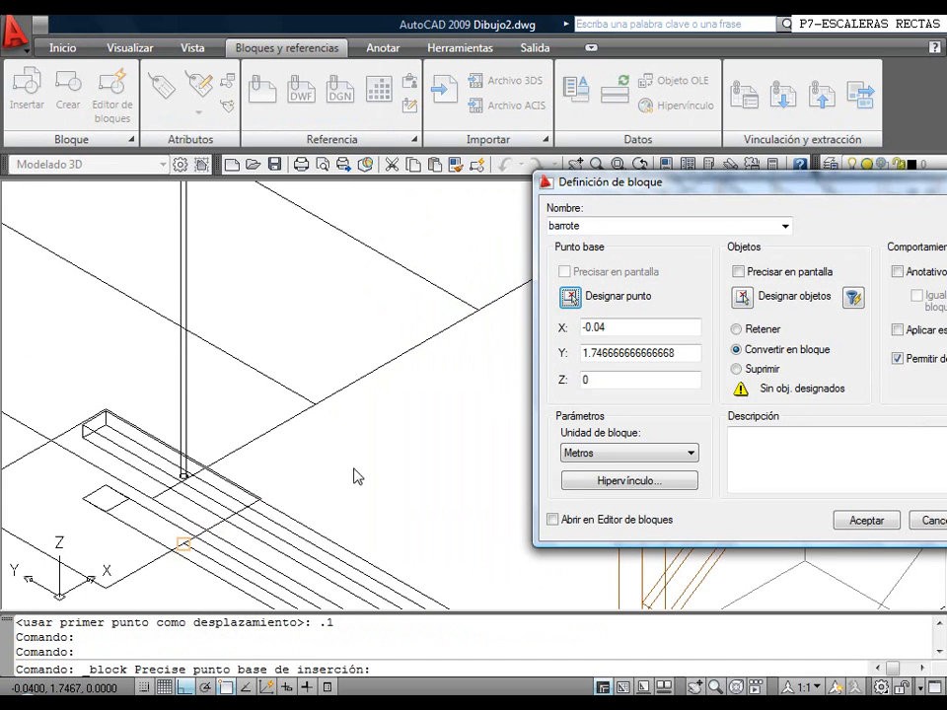
# Select the raised baluster as the block's object and create the block, converting the original into it
pyautogui.click(742, 299)
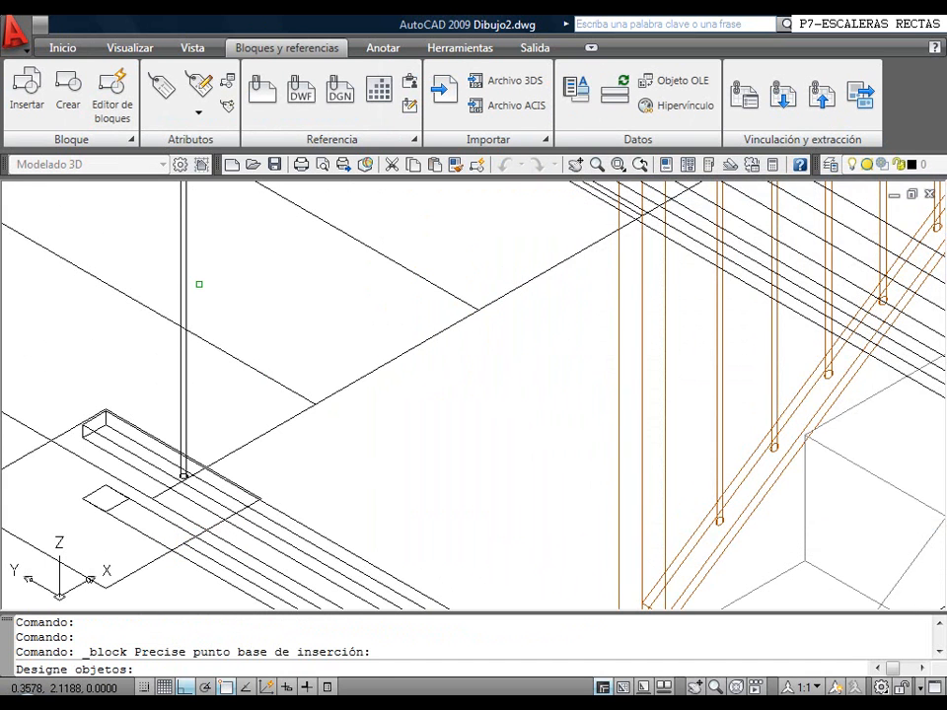
pyautogui.click(185, 269)
pyautogui.press('Return')
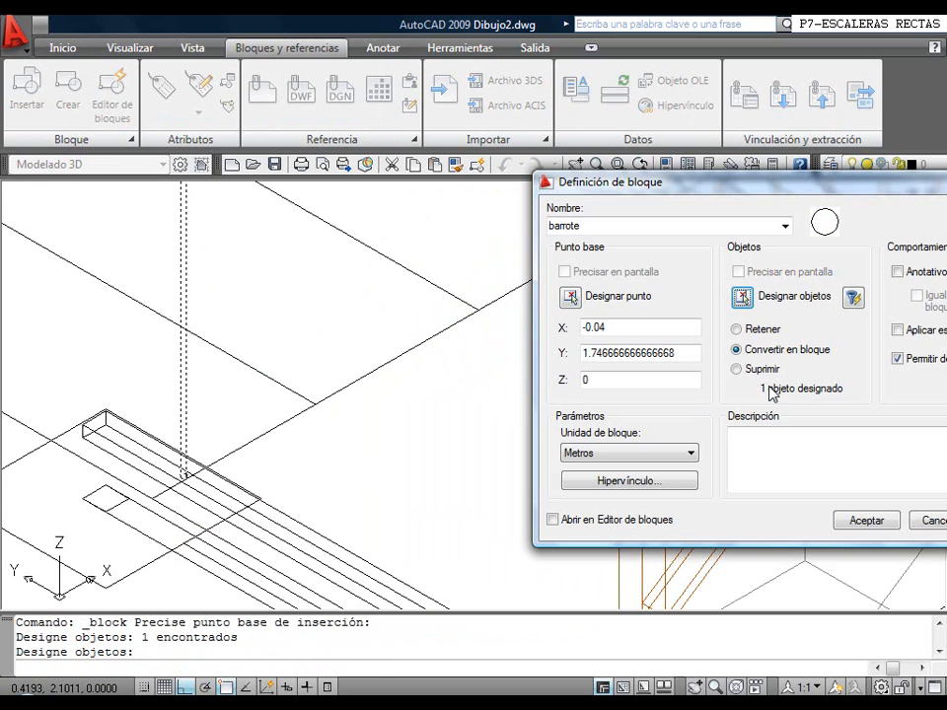
pyautogui.click(866, 520)
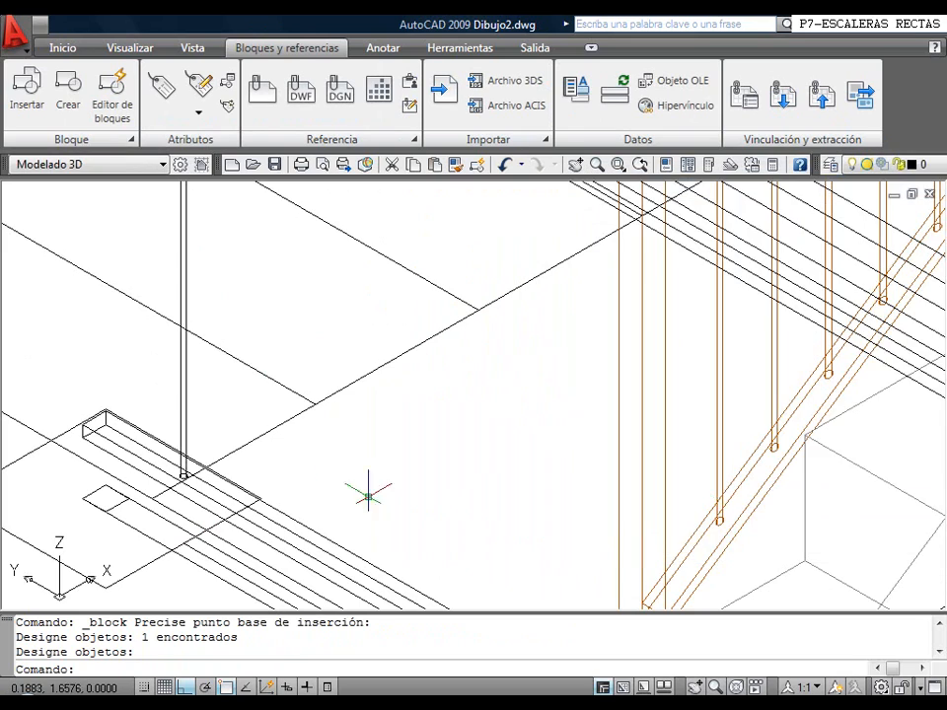
# Start measuring off the floor line beneath the landing railing, using the barrote block aligned with the line
pyautogui.scroll(-3, 344, 406)
pyautogui.moveTo(344, 391); pyautogui.dragTo(326, 464, button='middle')
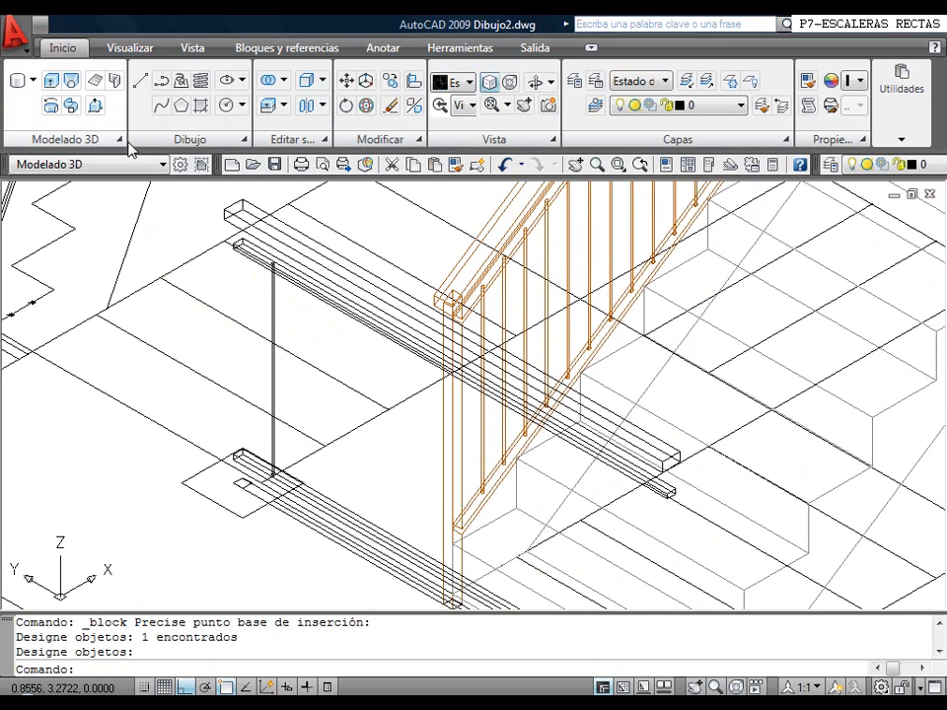
pyautogui.click(188, 139)
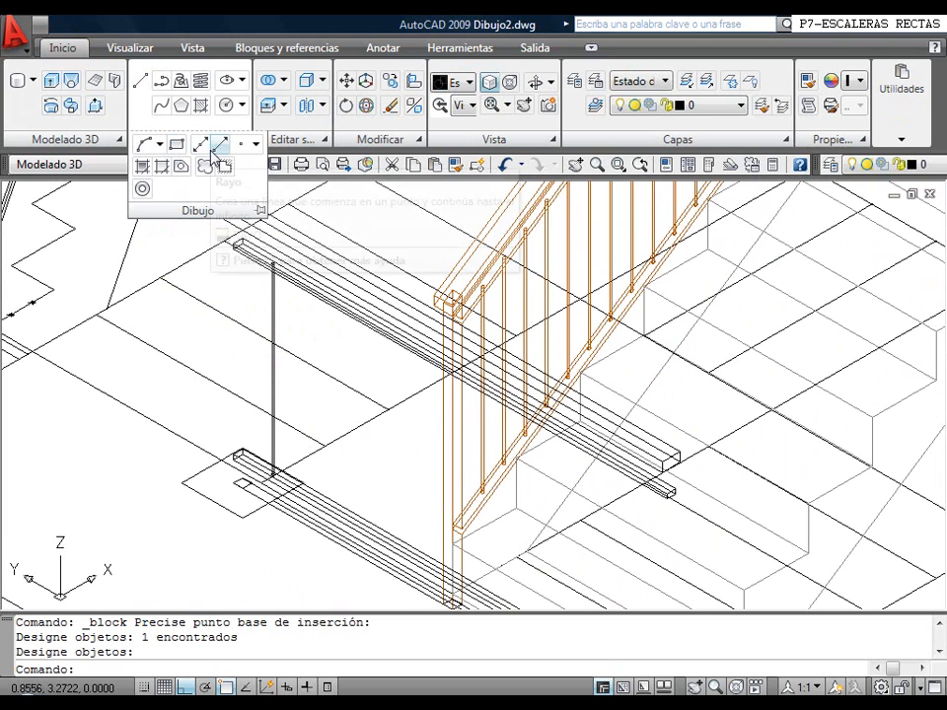
pyautogui.click(255, 146)
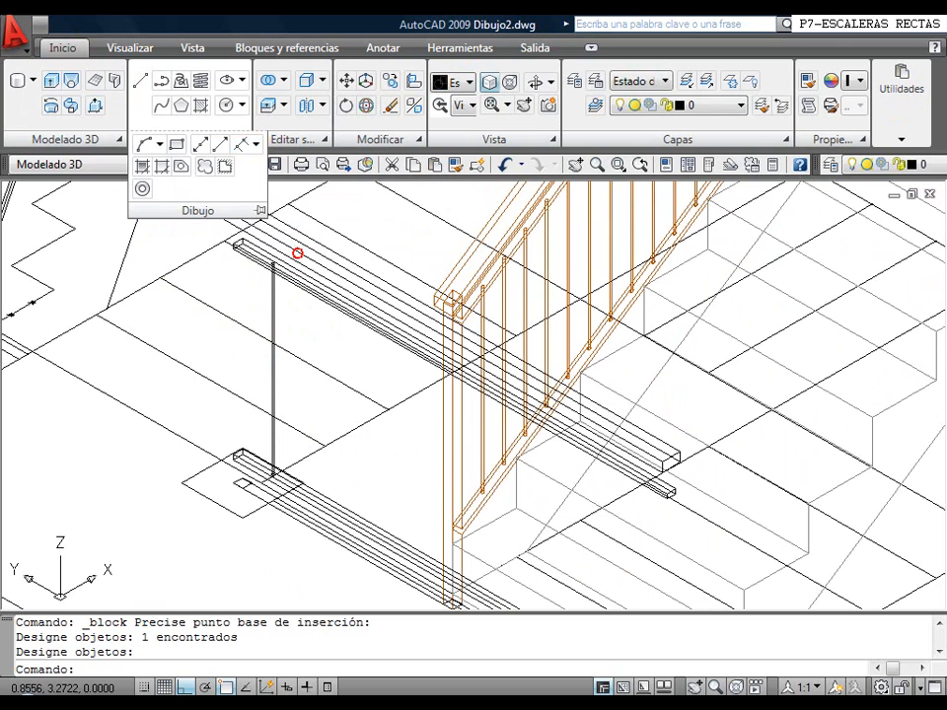
pyautogui.click(271, 252)
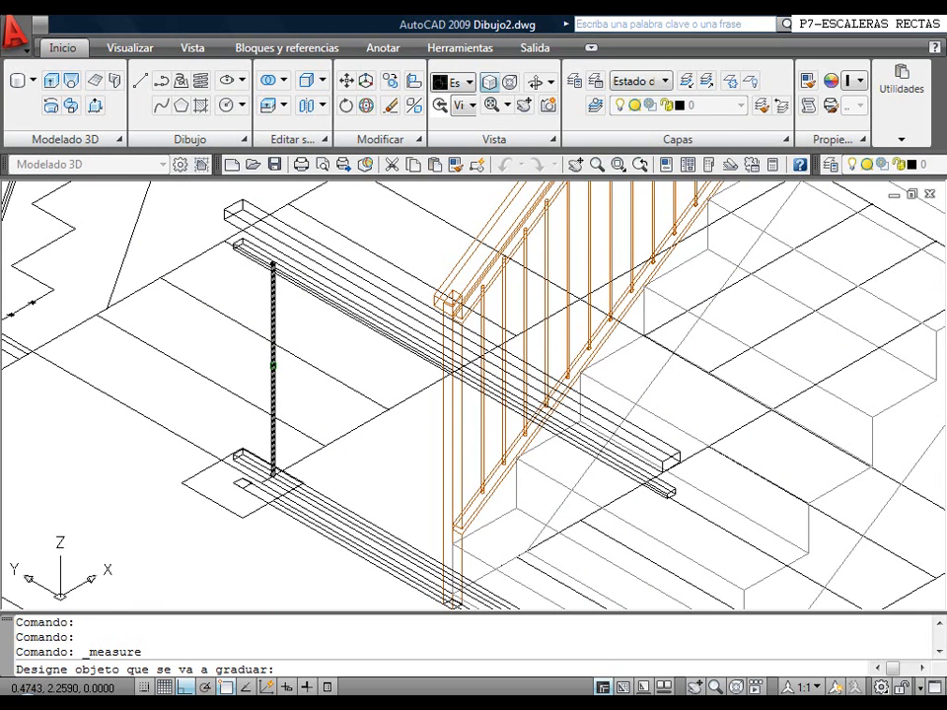
pyautogui.scroll(5, 292, 514)
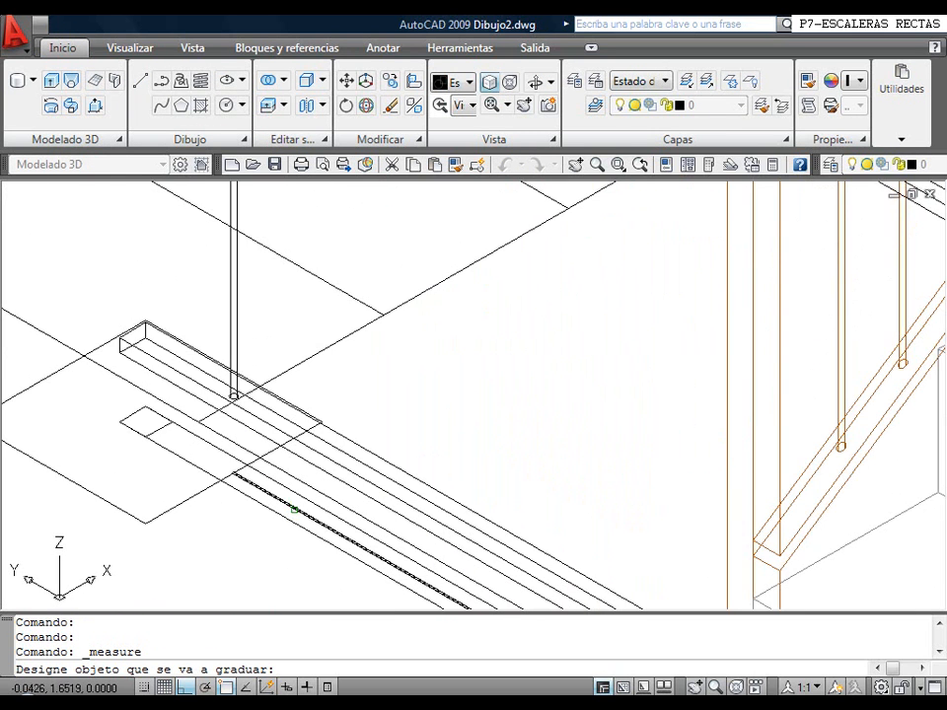
pyautogui.click(292, 511)
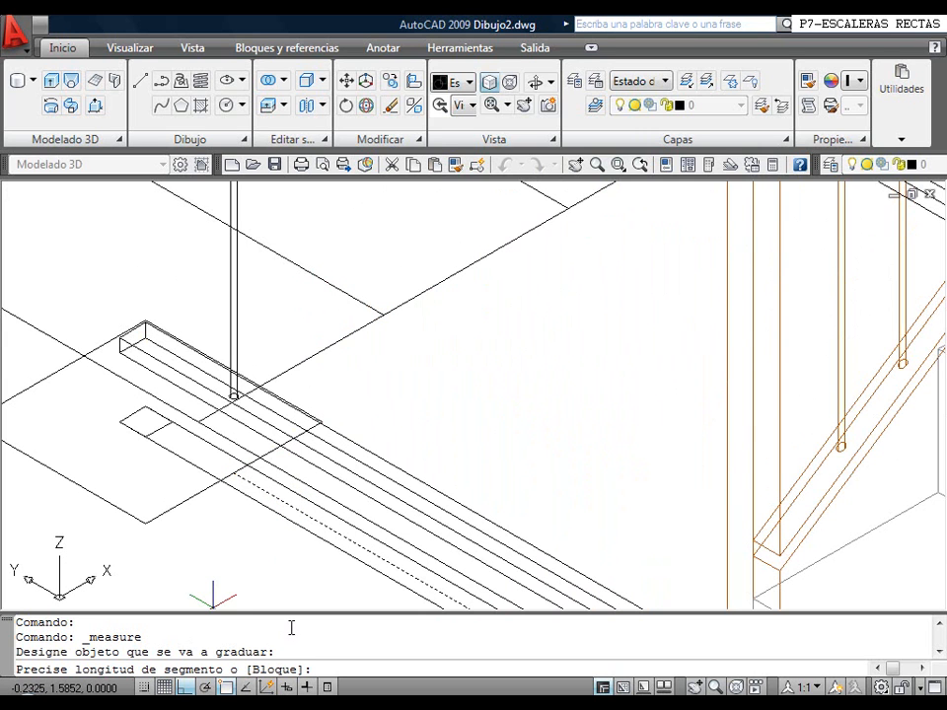
pyautogui.write('b')
pyautogui.press('Return')
pyautogui.scroll(-2, 313, 422)
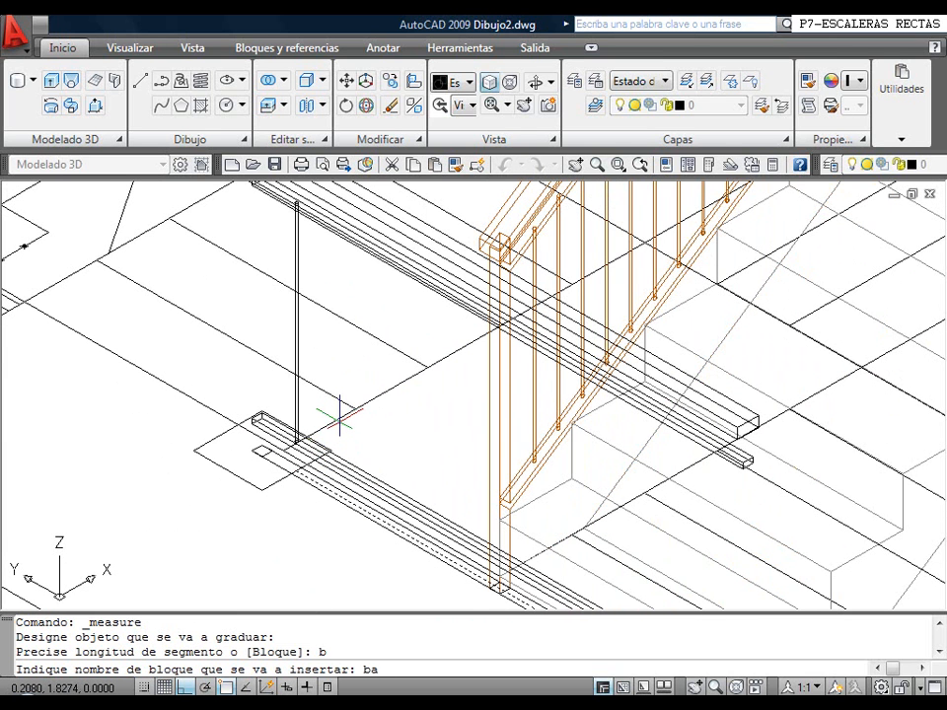
pyautogui.press('Return')
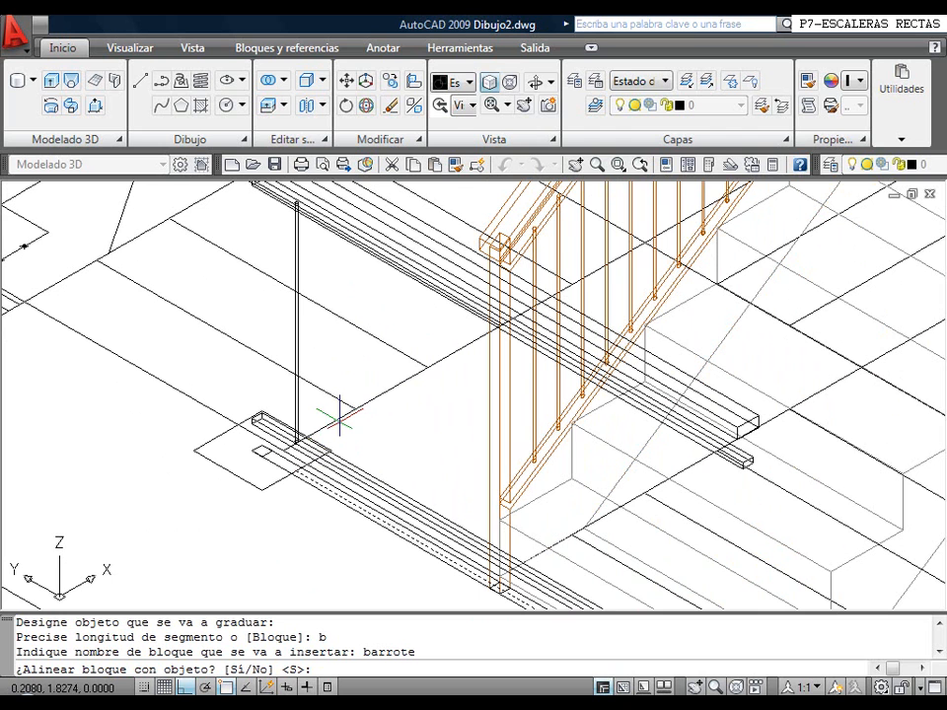
pyautogui.press('Return')
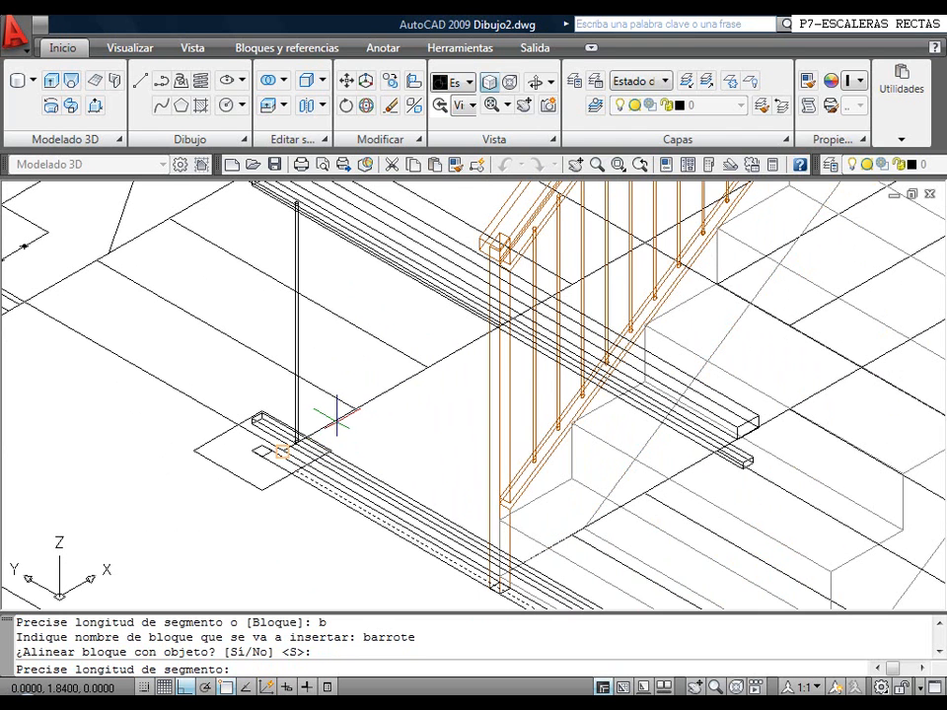
# Space the balusters along the line by picking the segment length between the two point markers on the stair profile's tread
pyautogui.scroll(-3, 317, 365)
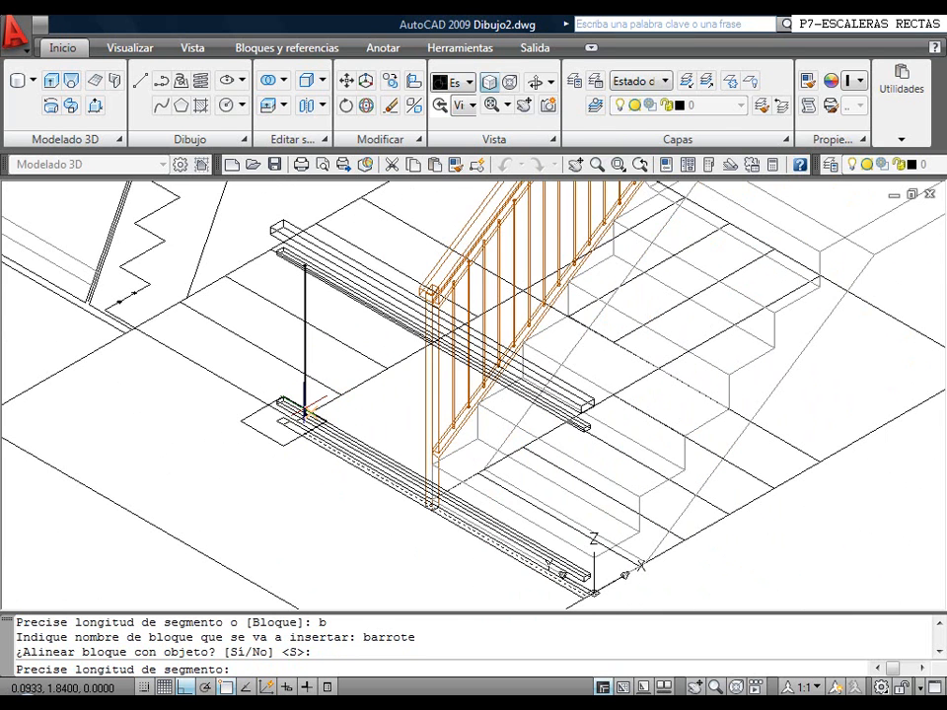
pyautogui.scroll(6, 136, 304)
pyautogui.moveTo(135, 298); pyautogui.dragTo(242, 434, button='middle')
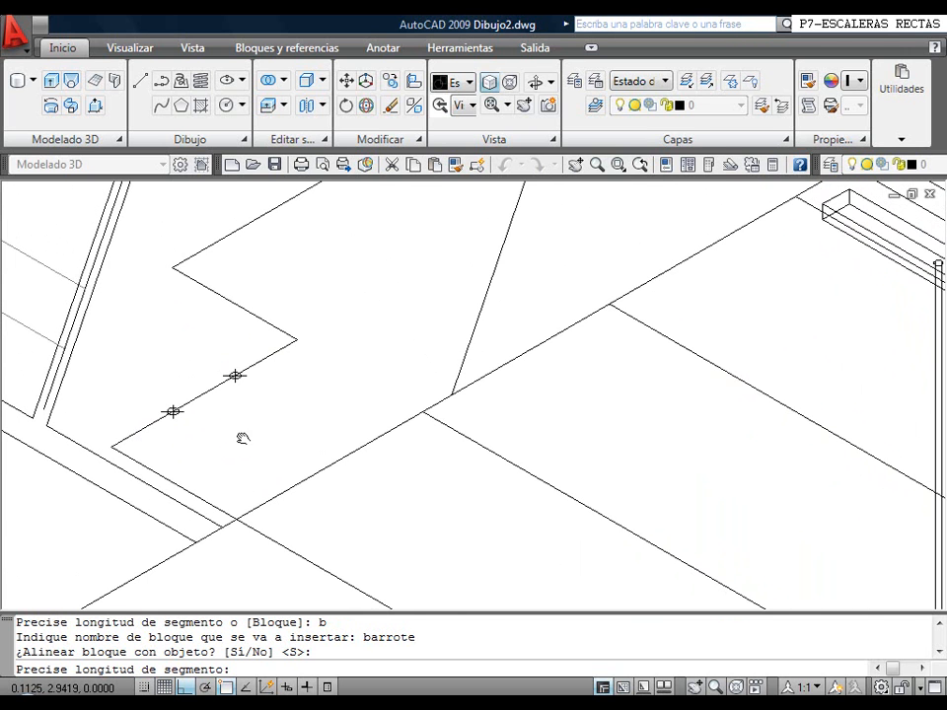
pyautogui.click(235, 375)
pyautogui.click(170, 411)
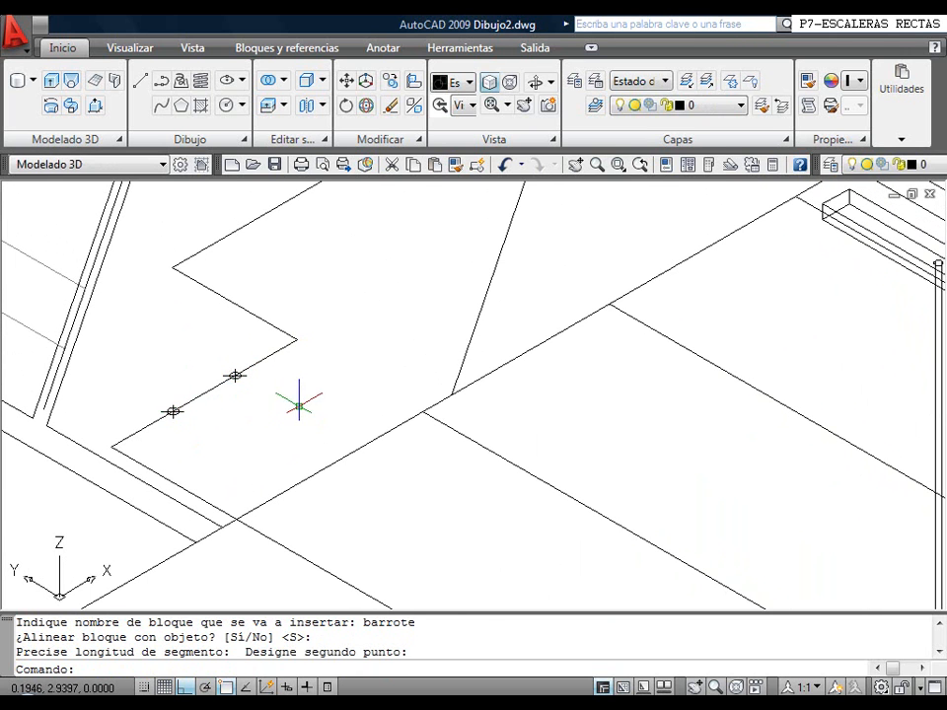
pyautogui.scroll(-5, 292, 404)
pyautogui.moveTo(538, 454); pyautogui.dragTo(303, 378, button='middle')
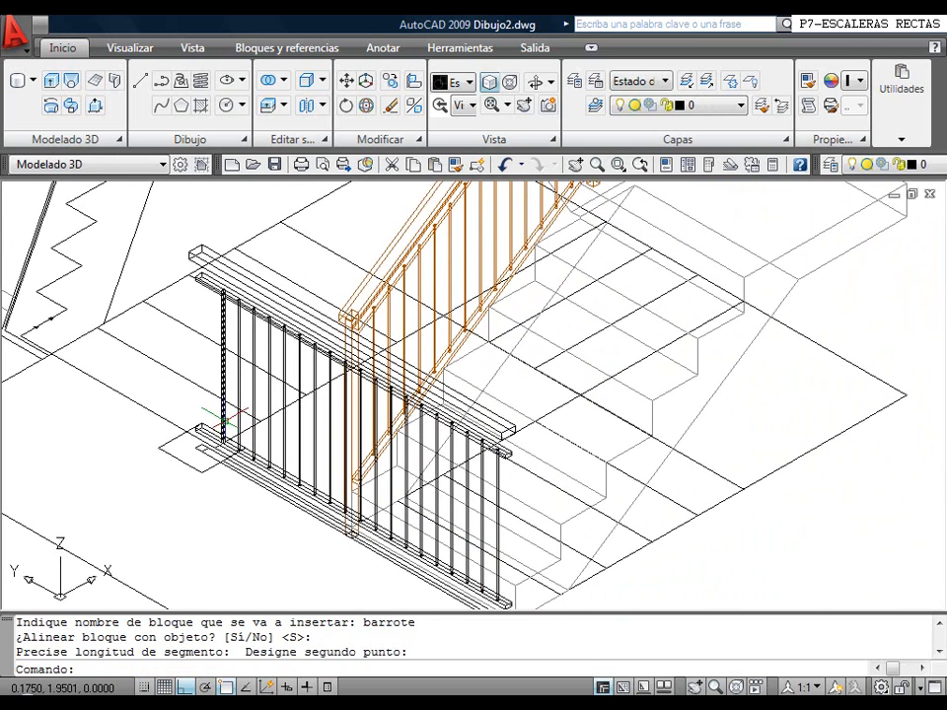
# Try to explode the inserted baluster blocks using the previous selection set
pyautogui.scroll(3, 221, 438)
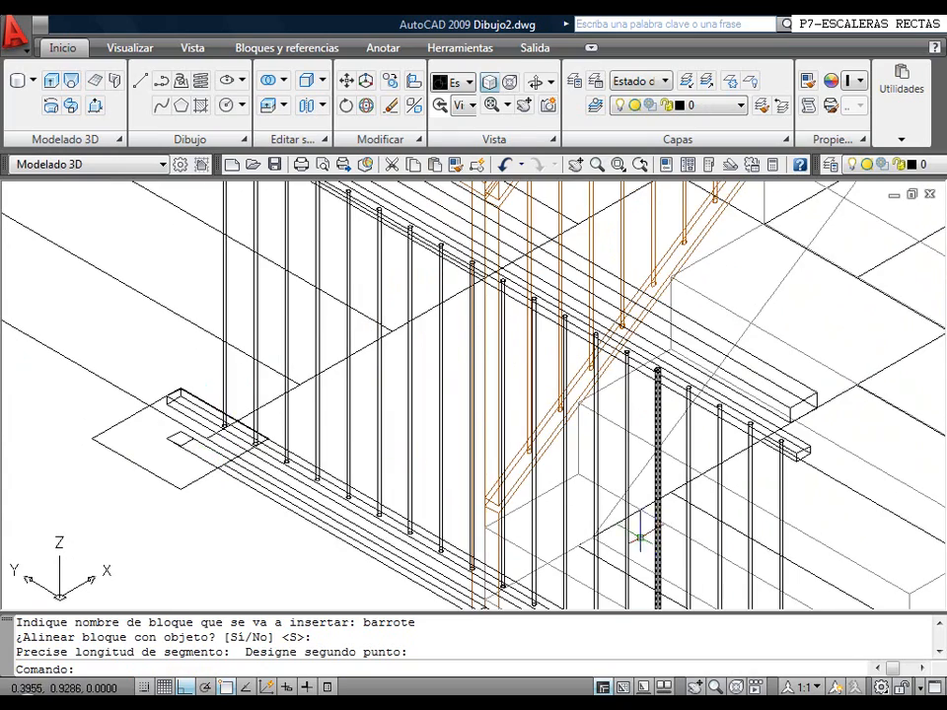
pyautogui.scroll(-2, 670, 414)
pyautogui.moveTo(540, 472); pyautogui.dragTo(334, 385, button='middle')
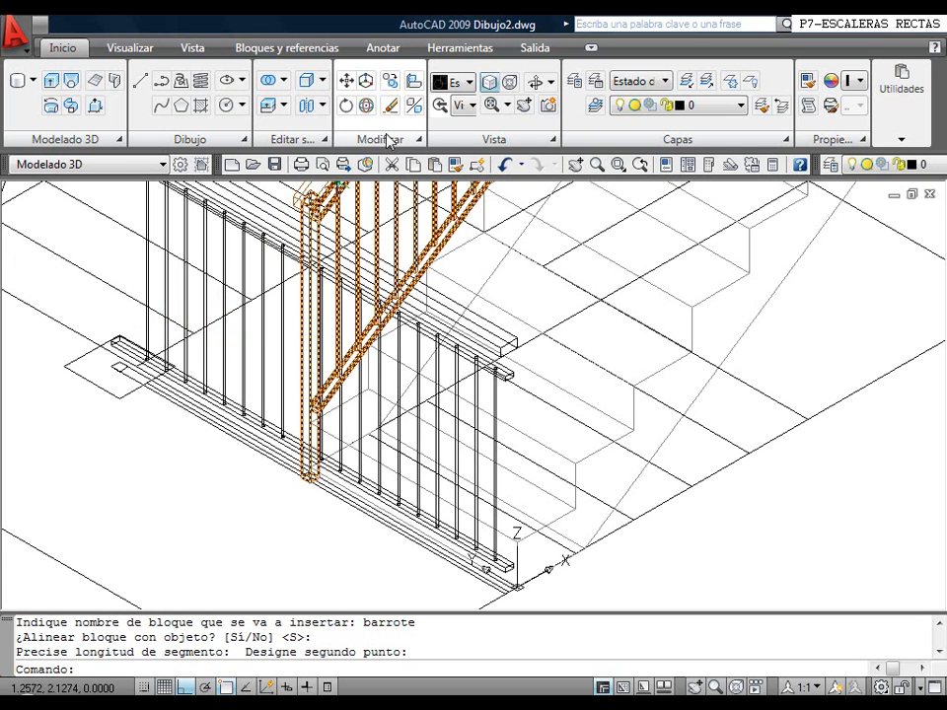
pyautogui.click(386, 139)
pyautogui.click(423, 172)
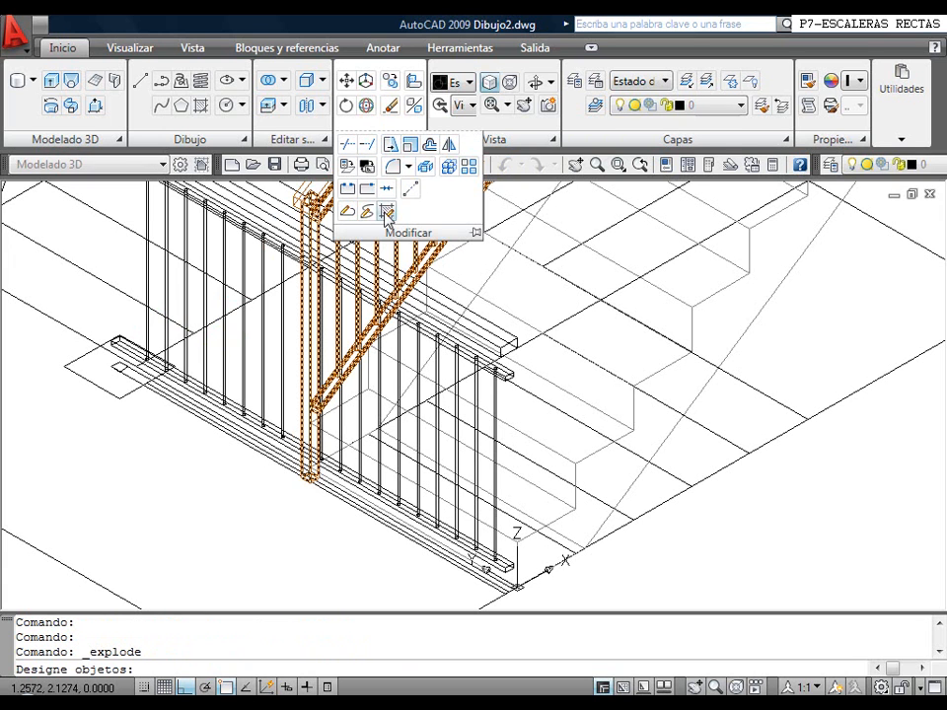
pyautogui.rightClick(238, 306)
pyautogui.rightClick(256, 297)
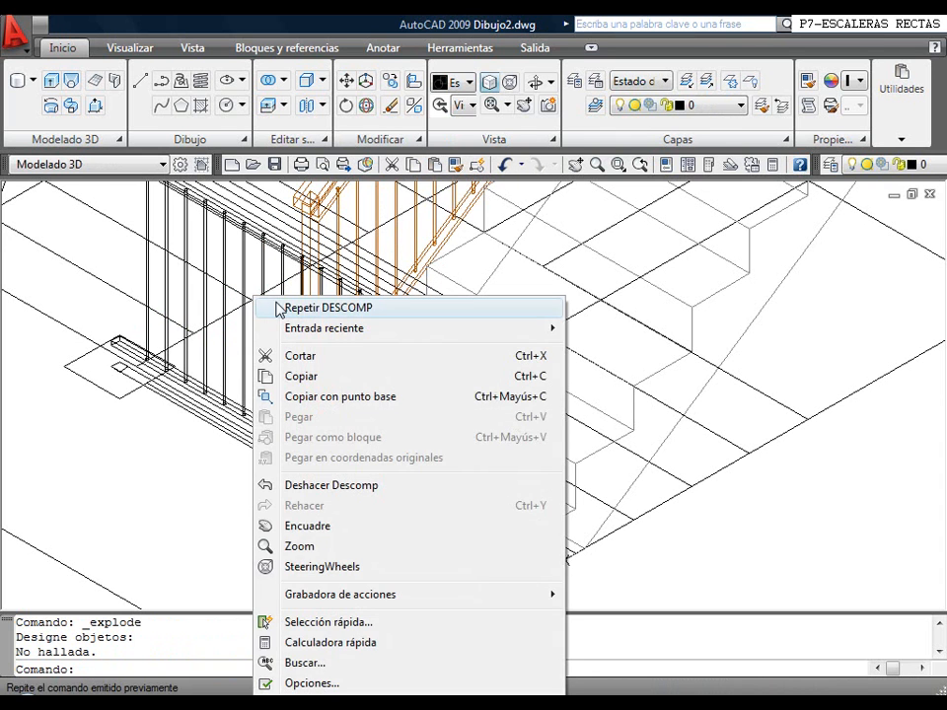
pyautogui.click(279, 307)
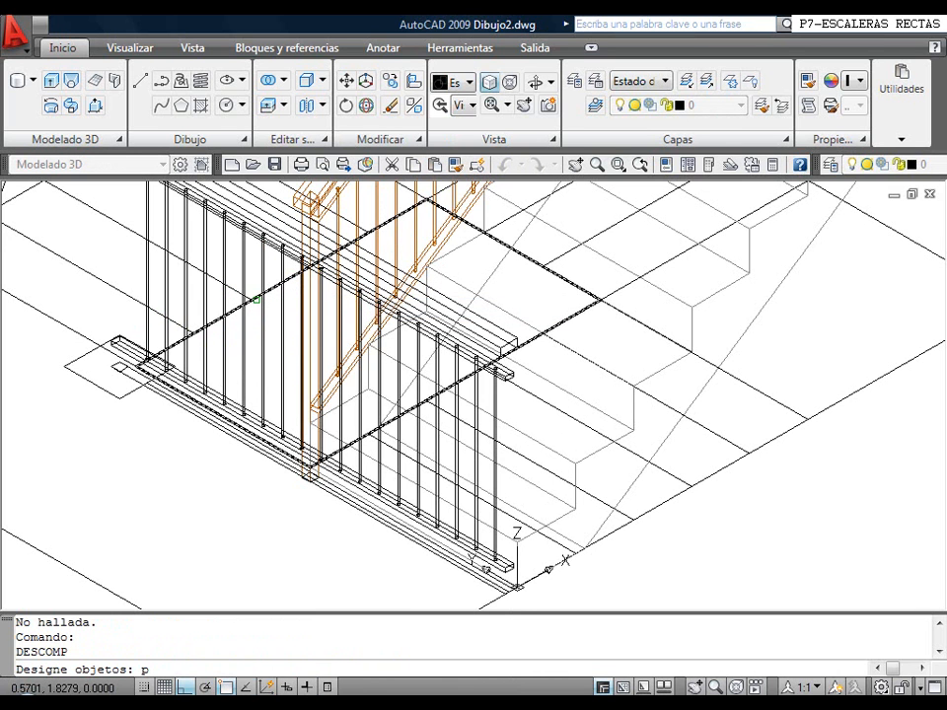
pyautogui.press('Return')
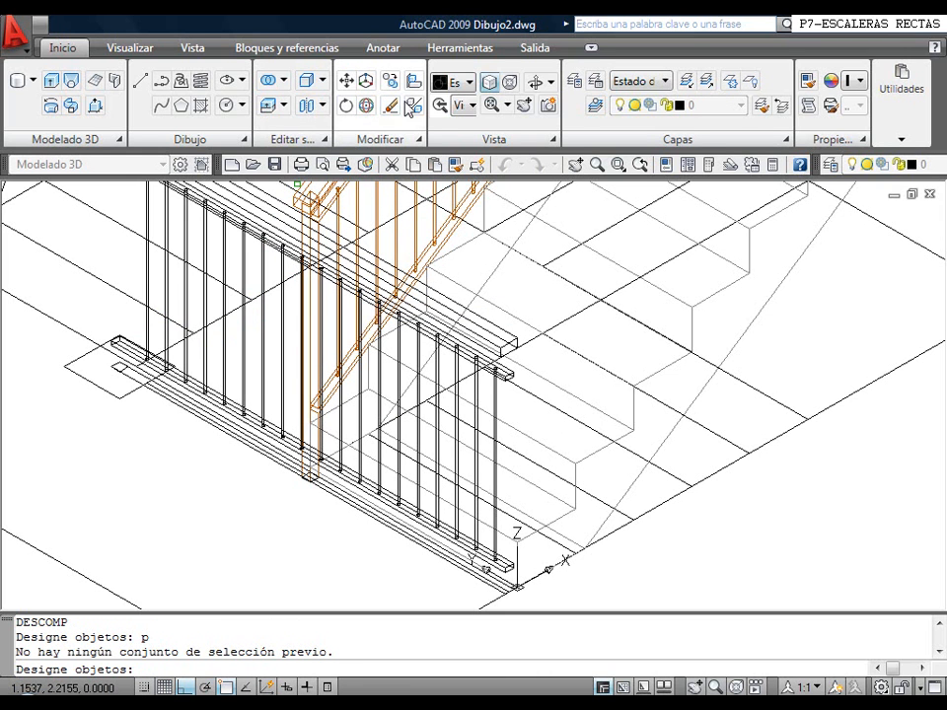
pyautogui.press('Return')
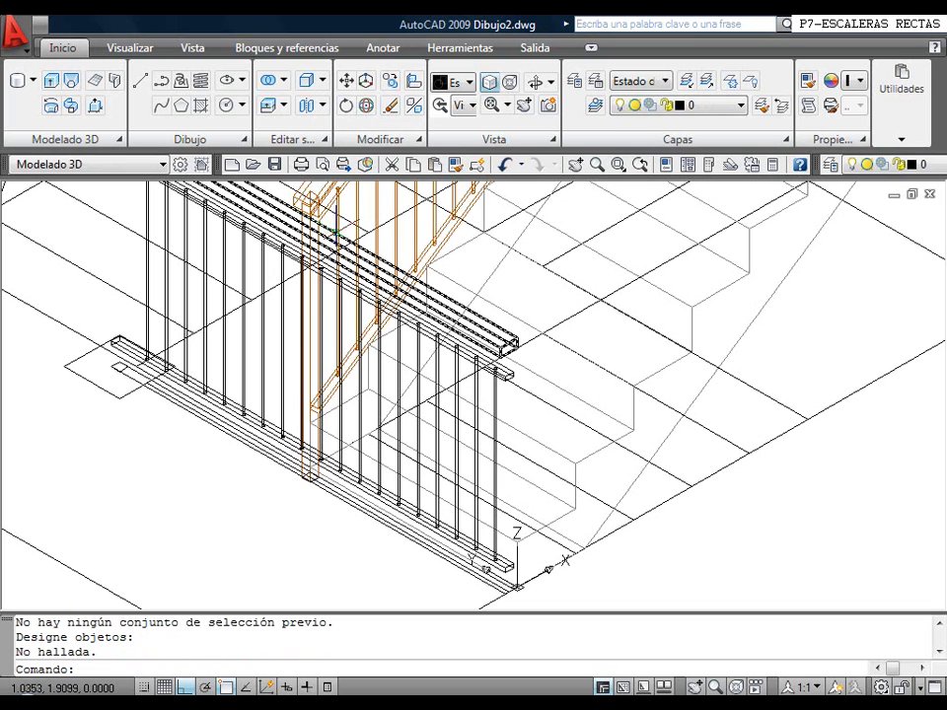
pyautogui.rightClick(235, 430)
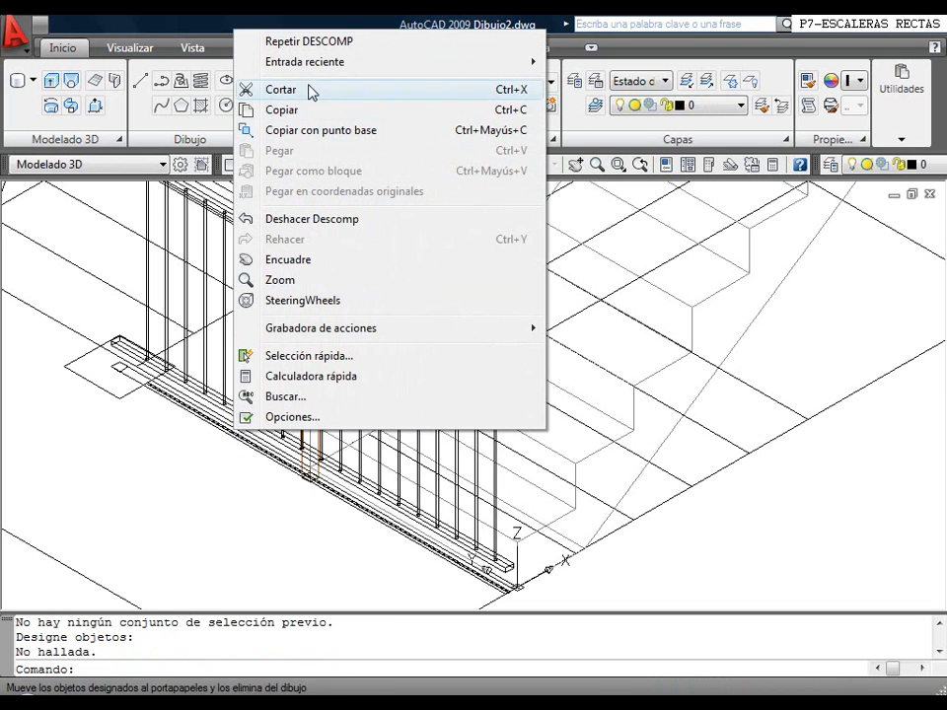
pyautogui.click(309, 42)
pyautogui.click(161, 212)
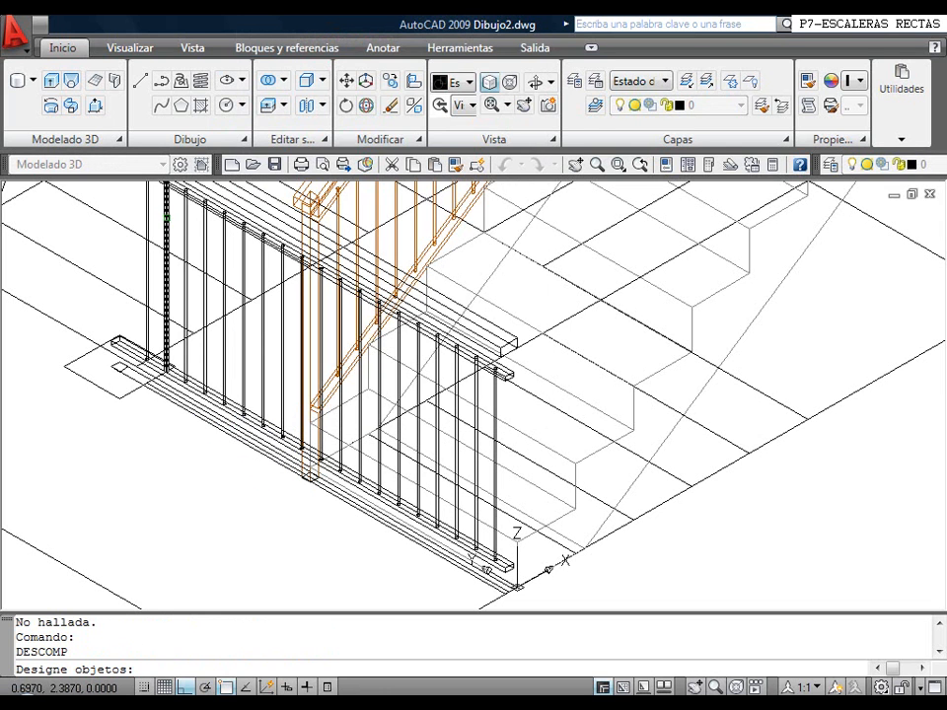
pyautogui.click(147, 209)
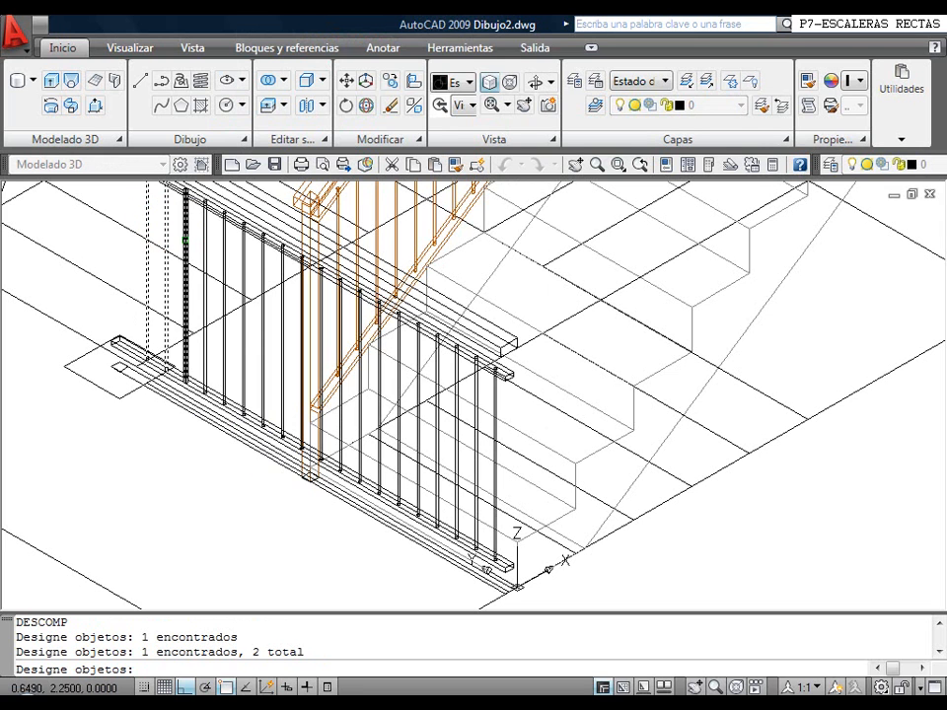
pyautogui.click(186, 241)
pyautogui.click(246, 266)
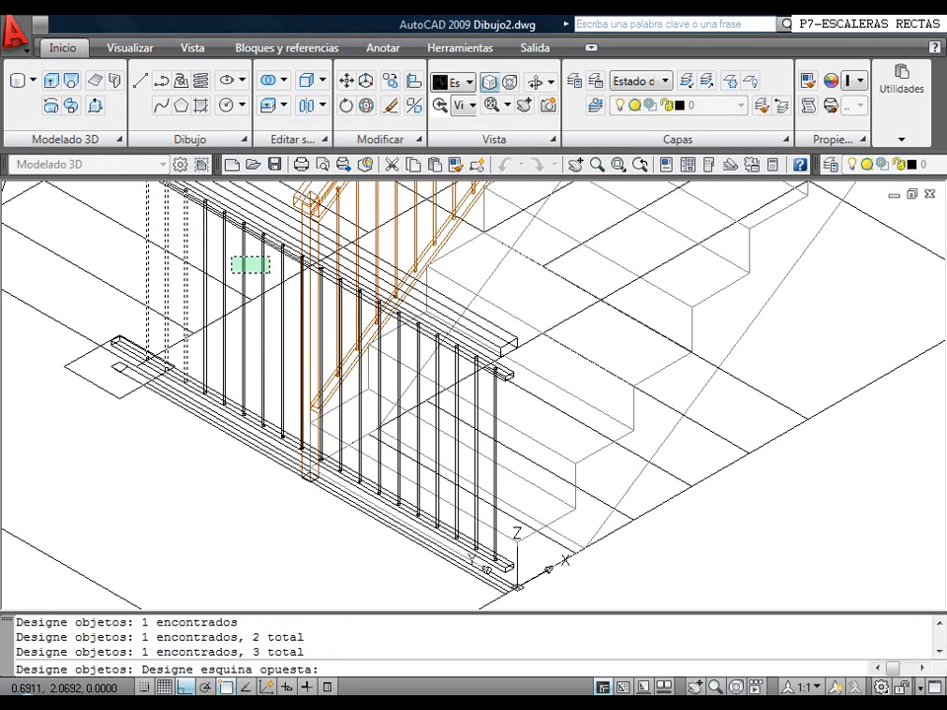
pyautogui.click(228, 255)
pyautogui.click(209, 246)
pyautogui.click(227, 254)
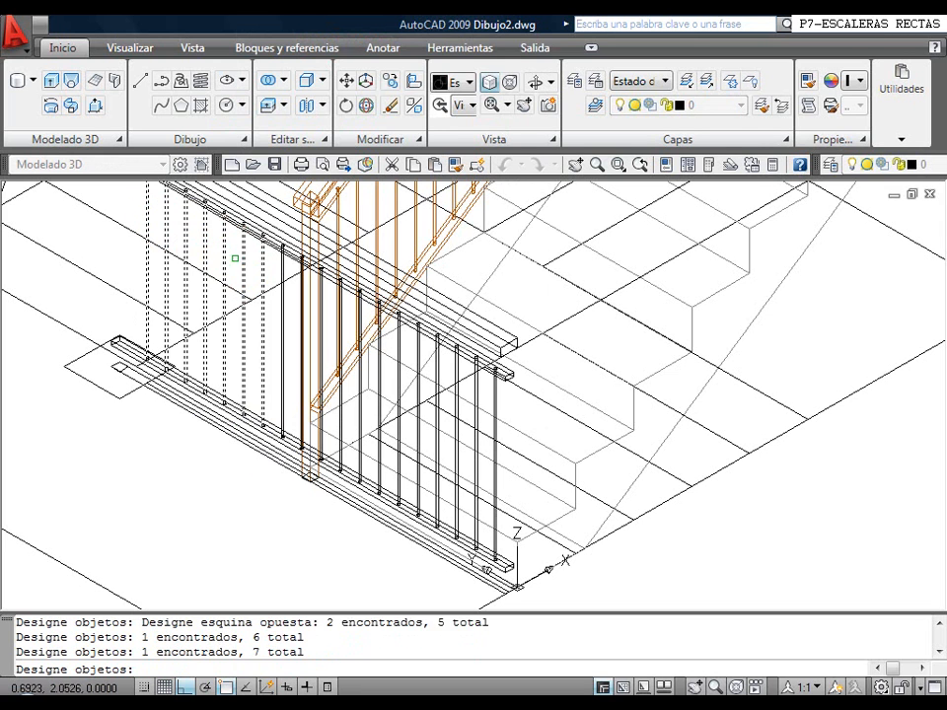
pyautogui.press('Escape')
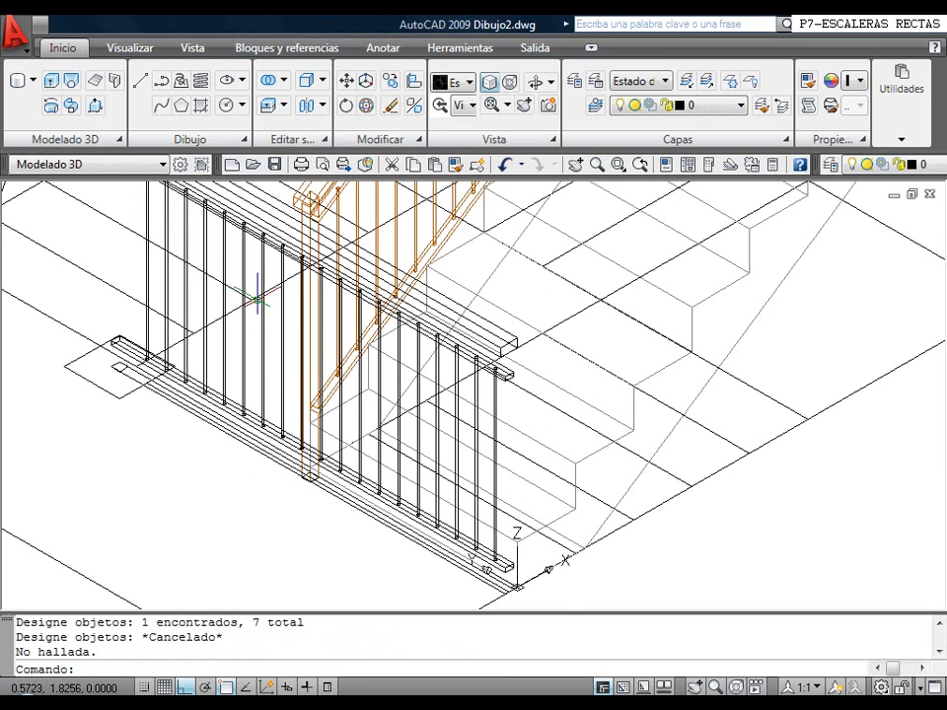
# Quick-select all block references (Referencia a bloque) in the whole drawing with color PorCapa and explode them
pyautogui.rightClick(254, 355)
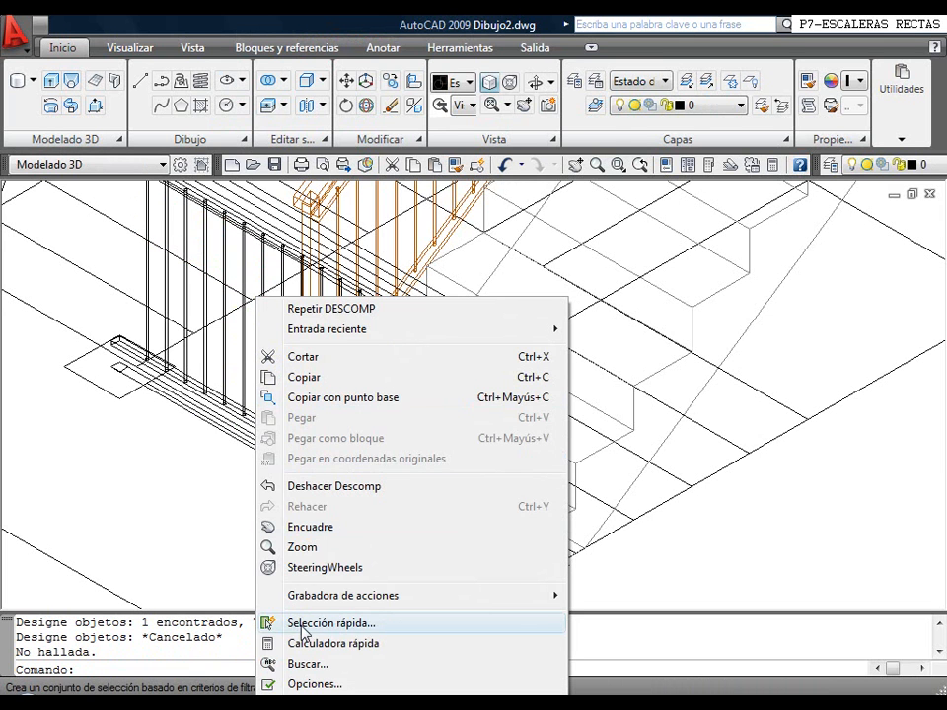
pyautogui.click(270, 621)
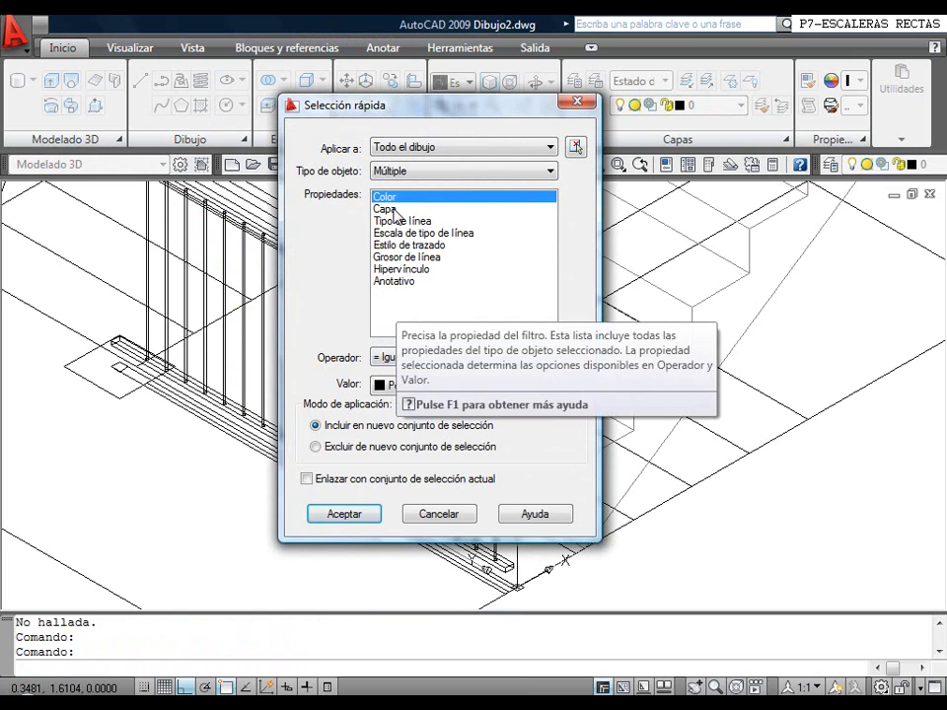
pyautogui.click(406, 172)
pyautogui.click(414, 248)
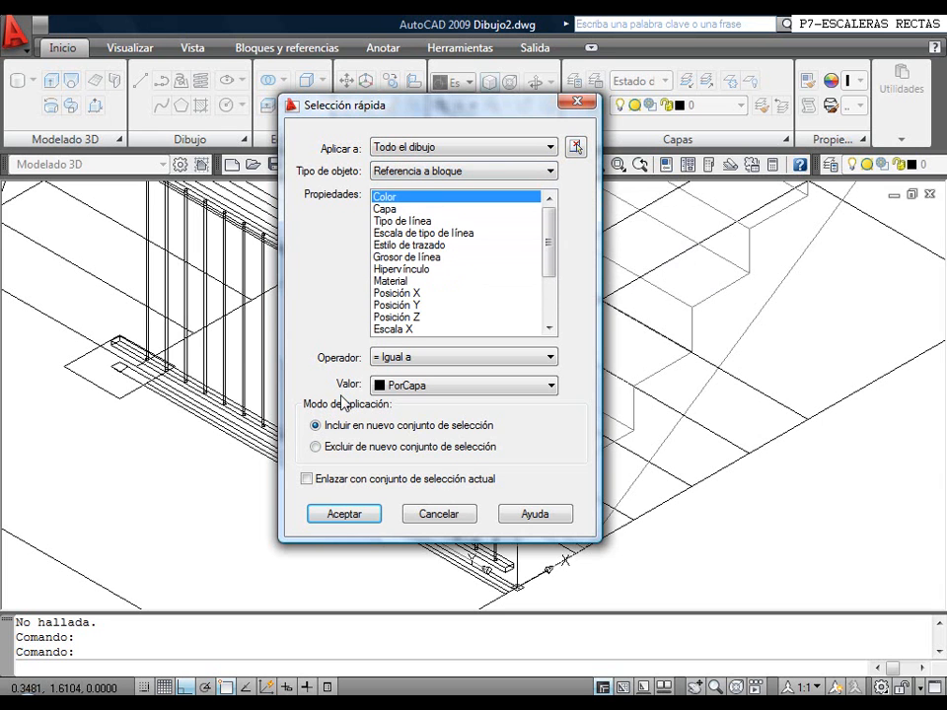
pyautogui.click(343, 514)
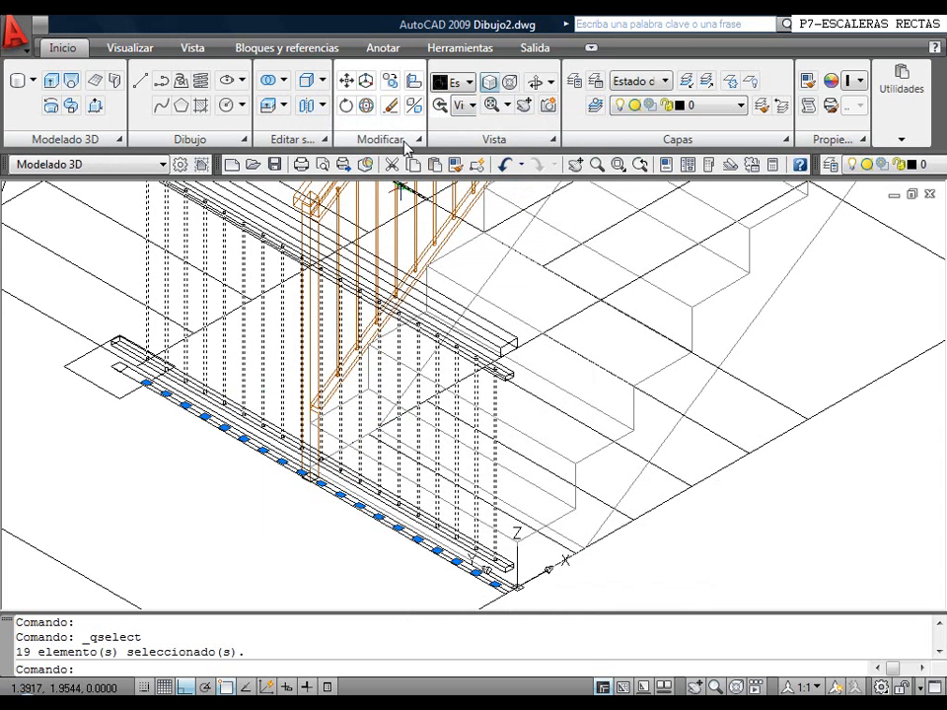
pyautogui.click(405, 141)
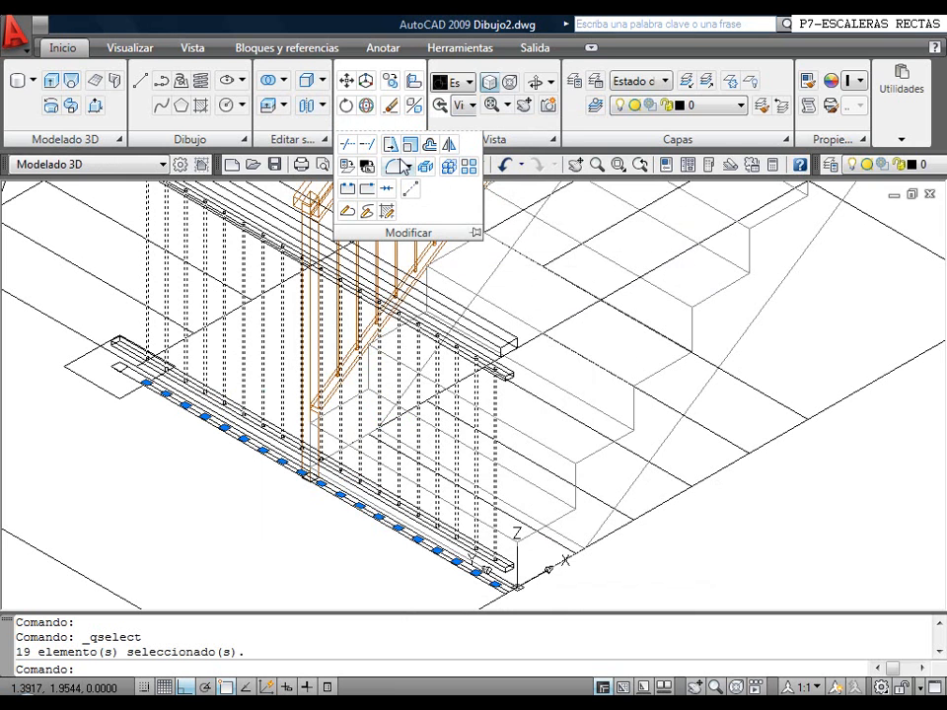
pyautogui.click(446, 169)
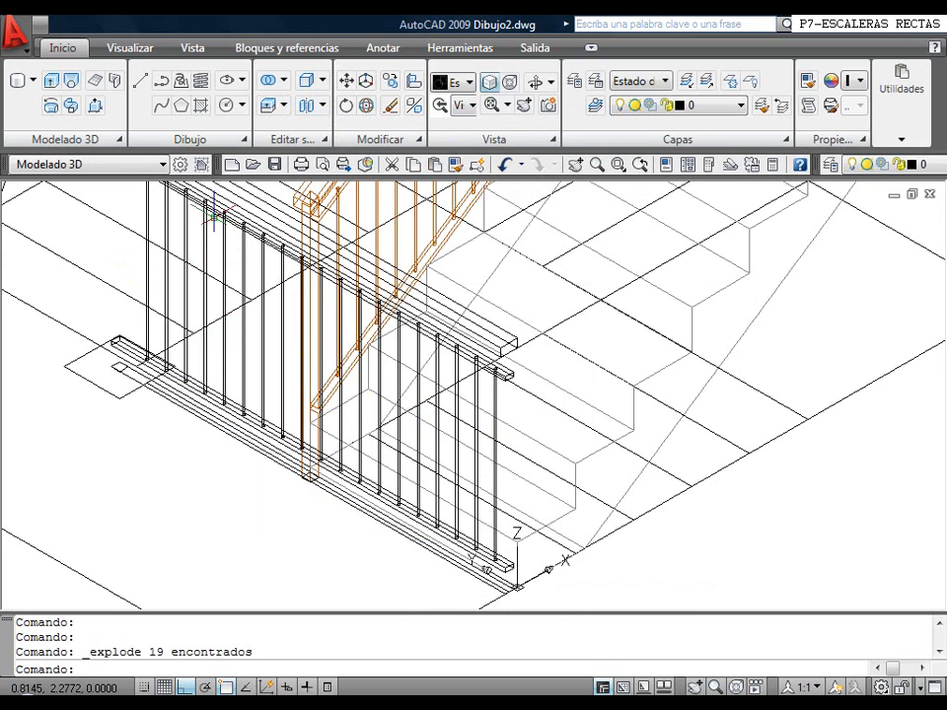
# Unite the previous selection set of balusters with the landing railing's upper and lower rails into one solid
pyautogui.click(269, 83)
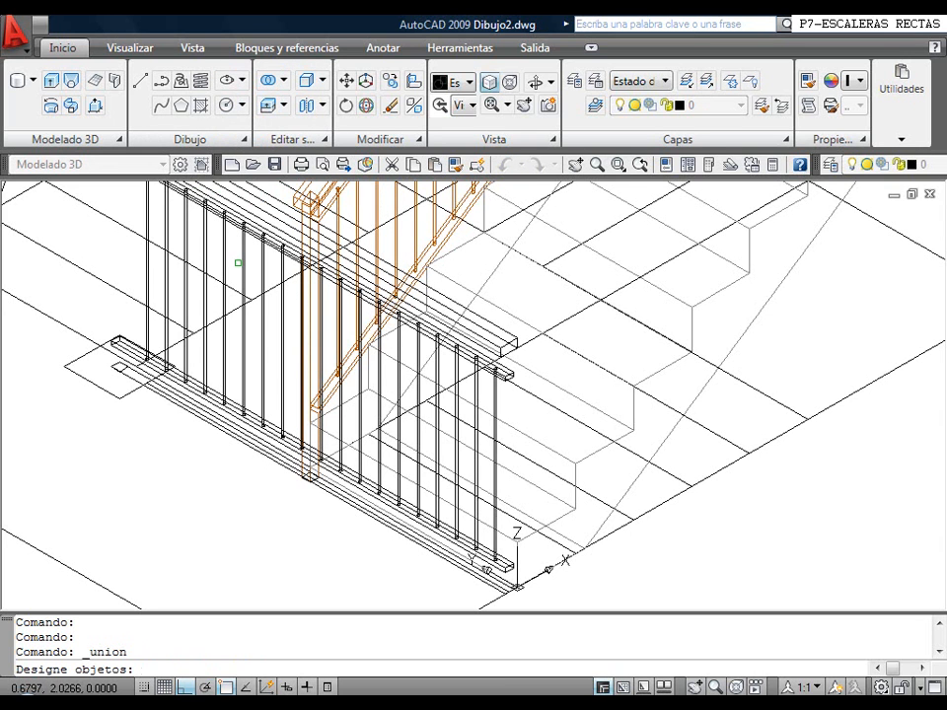
pyautogui.write('p')
pyautogui.press('Return')
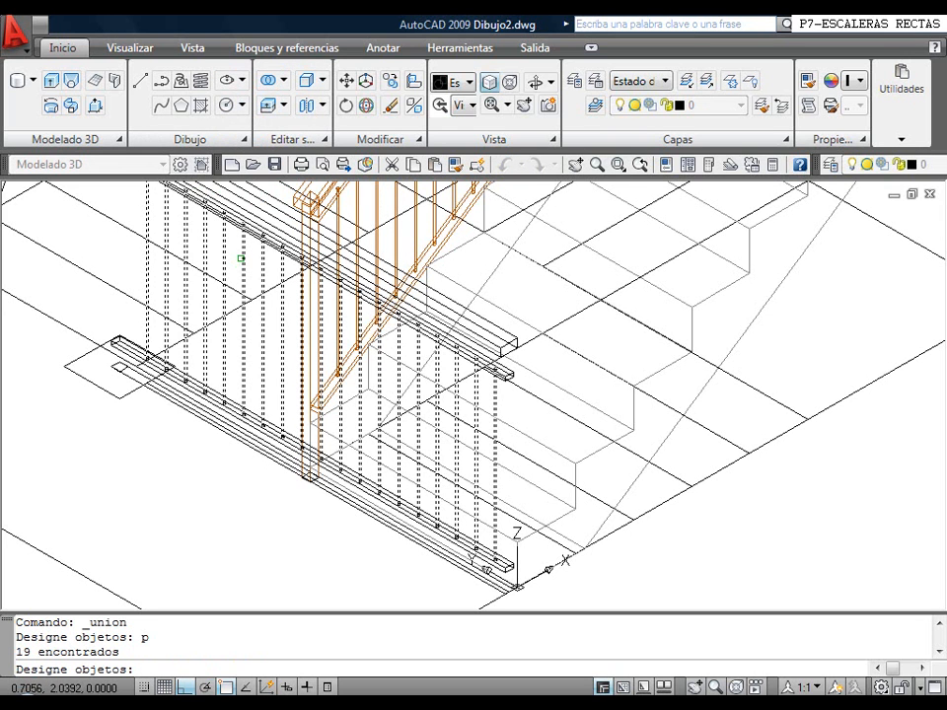
pyautogui.click(256, 237)
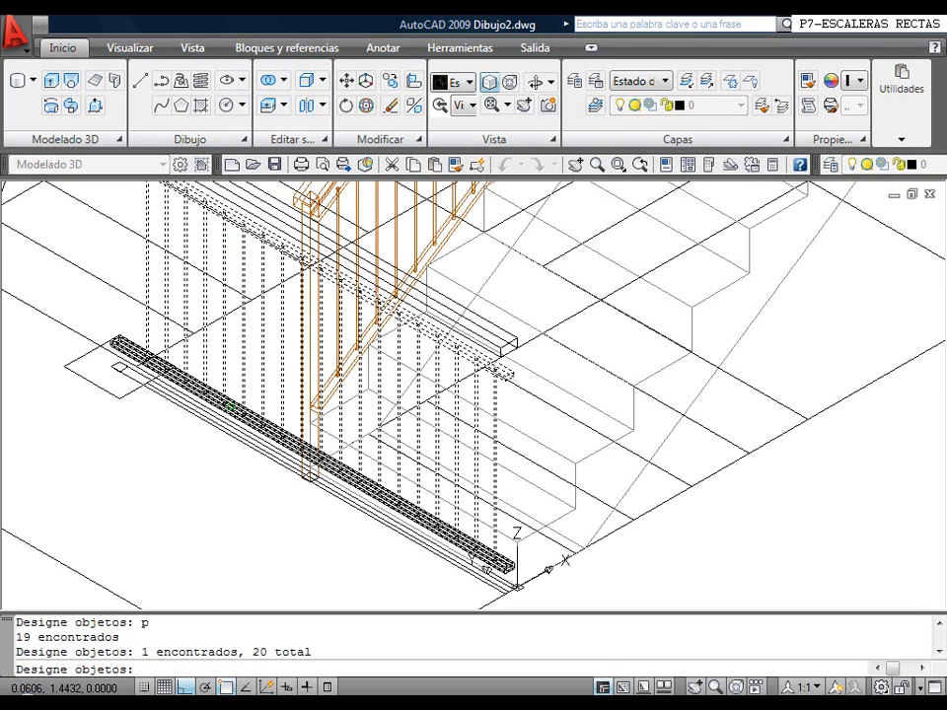
pyautogui.click(228, 401)
pyautogui.press('Return')
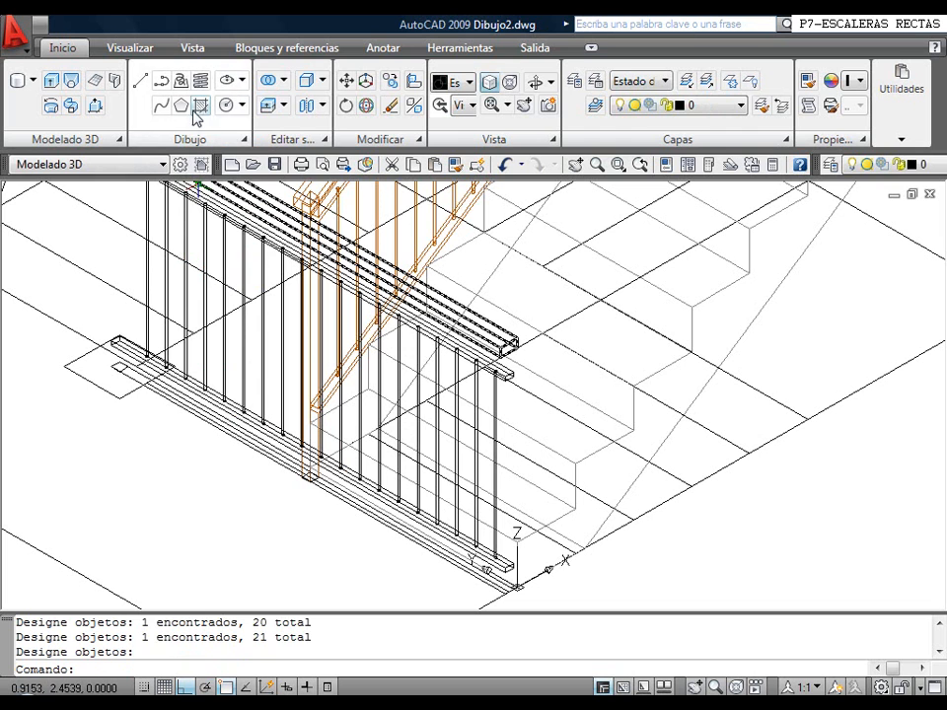
# Move the united landing railing and its handrail 3 units up along the Z axis to the landing between the flights
pyautogui.click(347, 81)
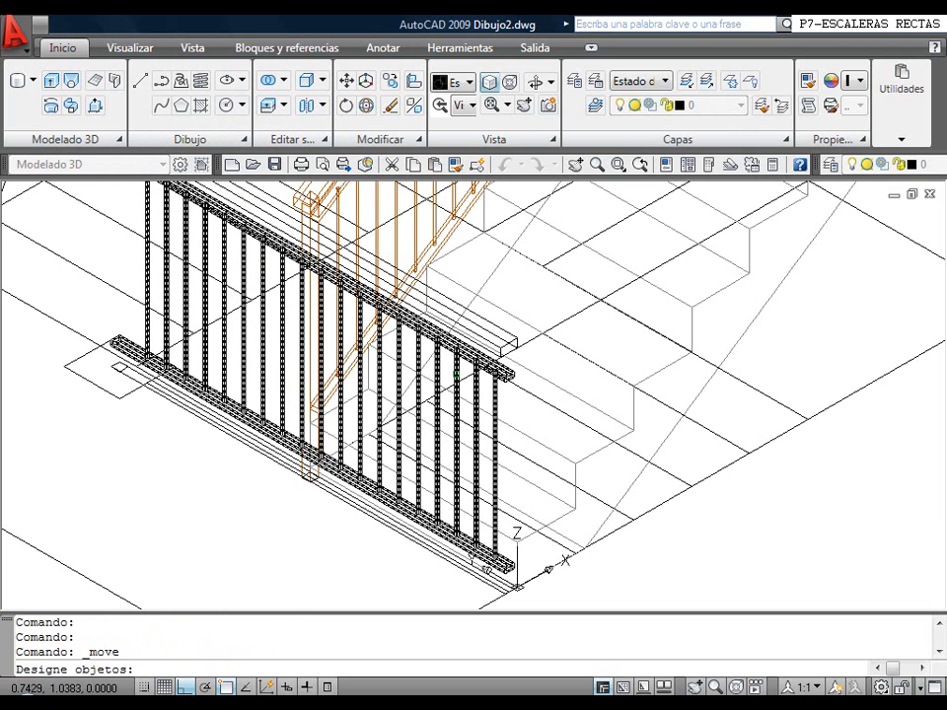
pyautogui.click(456, 355)
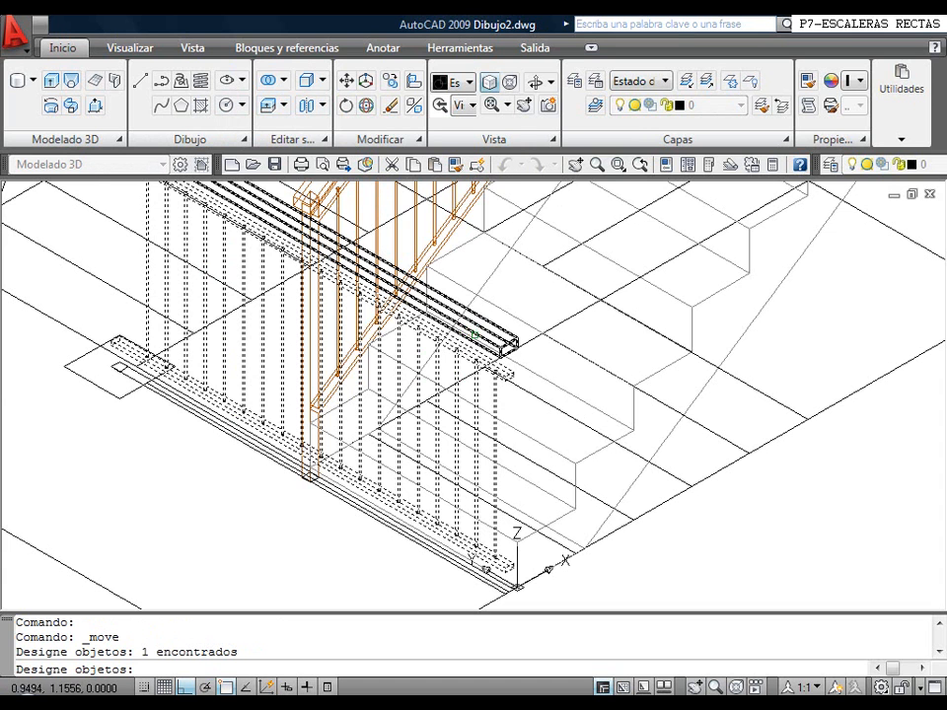
pyautogui.click(473, 335)
pyautogui.press('Return')
pyautogui.scroll(-4, 326, 335)
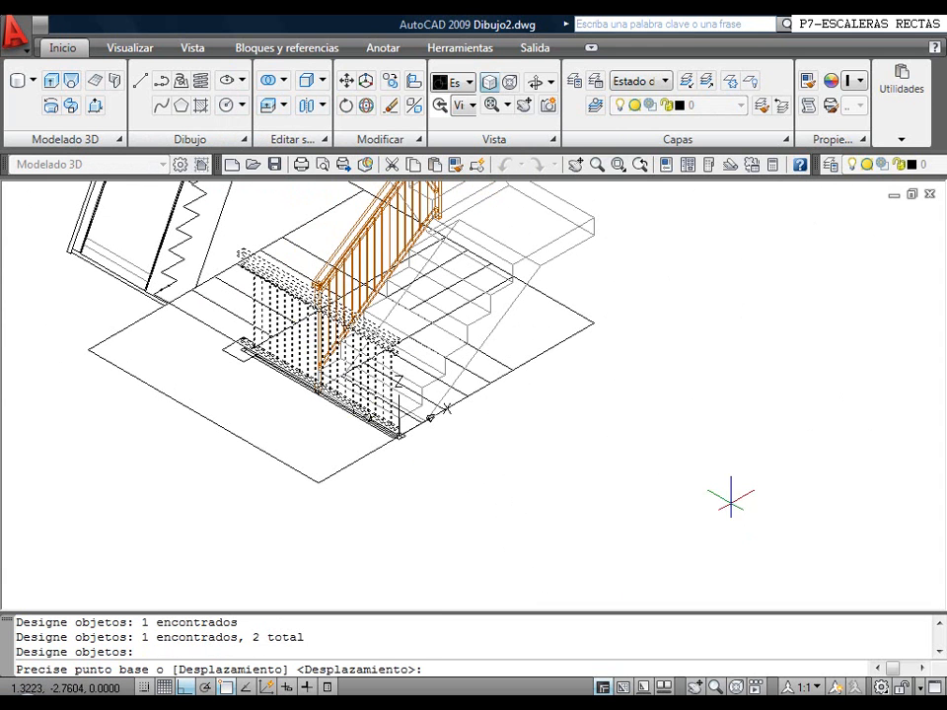
pyautogui.click(640, 495)
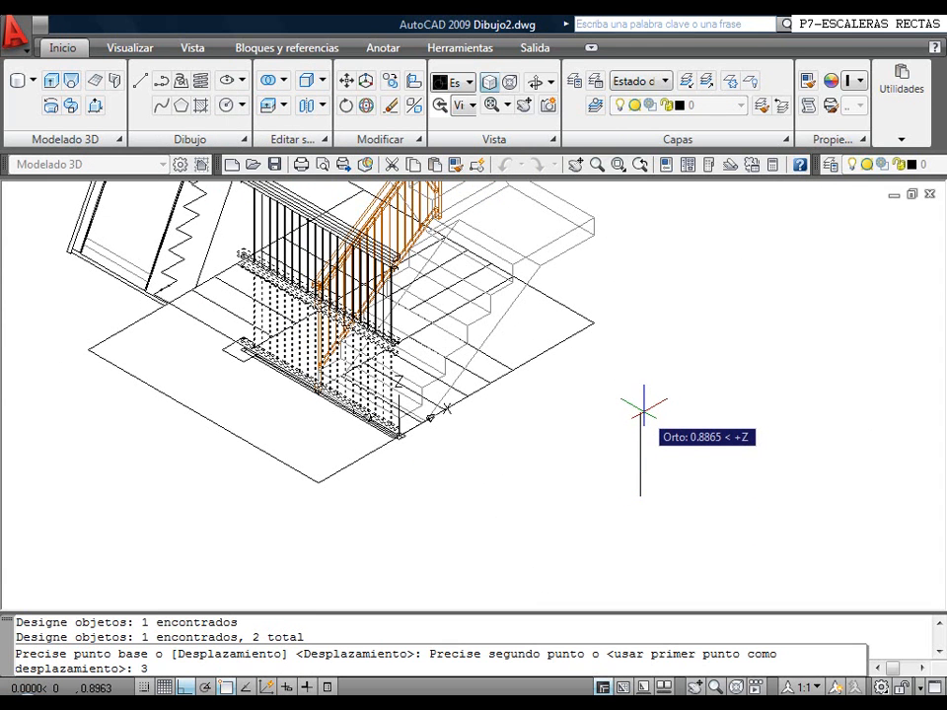
pyautogui.write('3')
pyautogui.press('Return')
pyautogui.scroll(-5, 638, 402)
pyautogui.scroll(5, 318, 384)
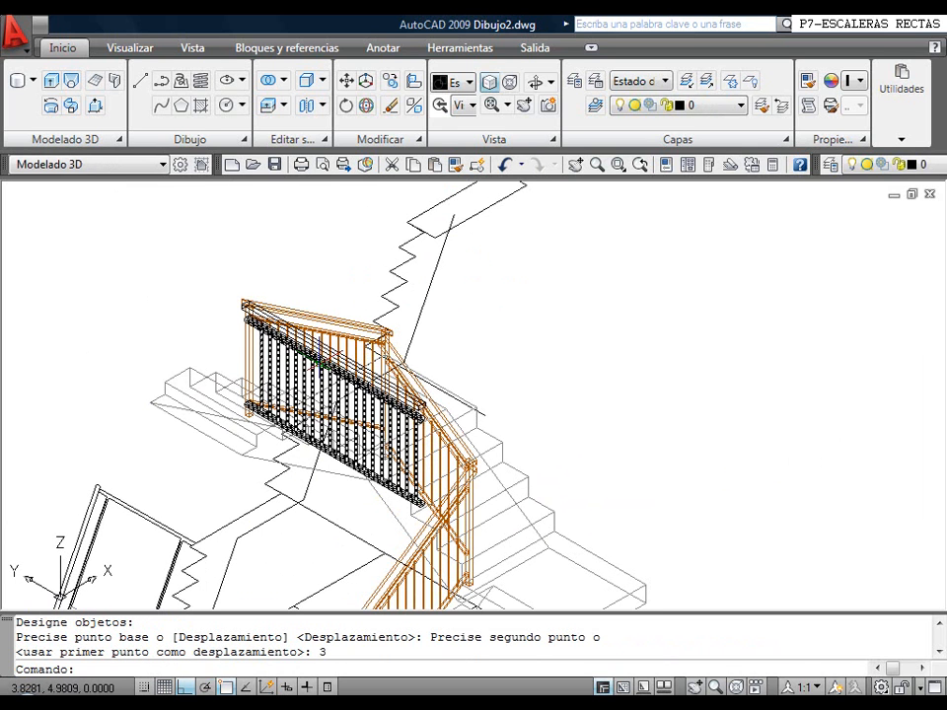
# Assign the raised landing railing and its handrail to the 3D-Baranda layer
pyautogui.click(316, 363)
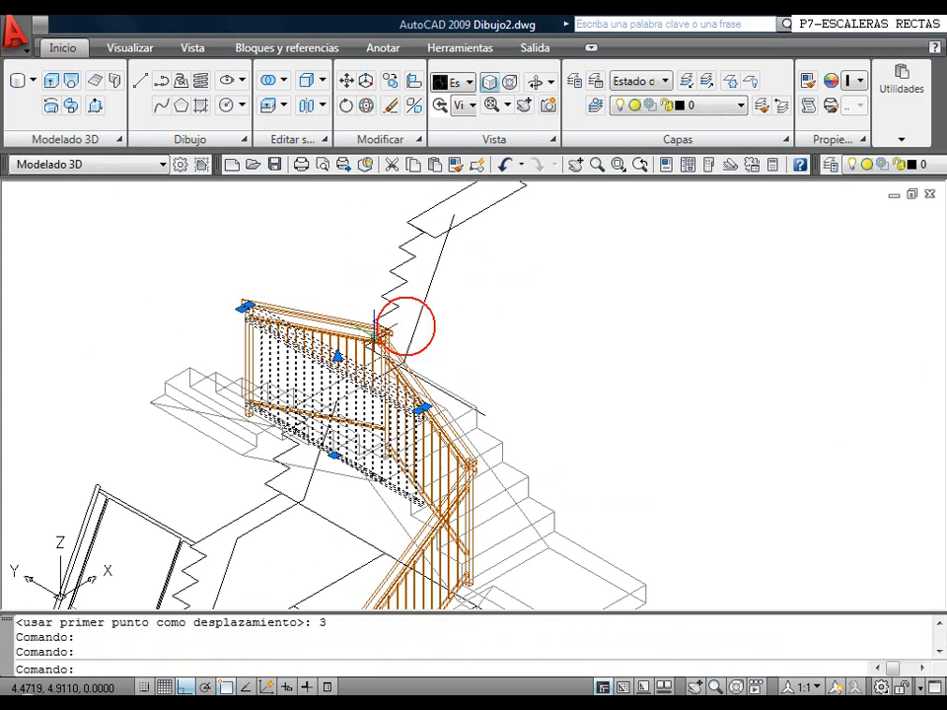
pyautogui.click(710, 104)
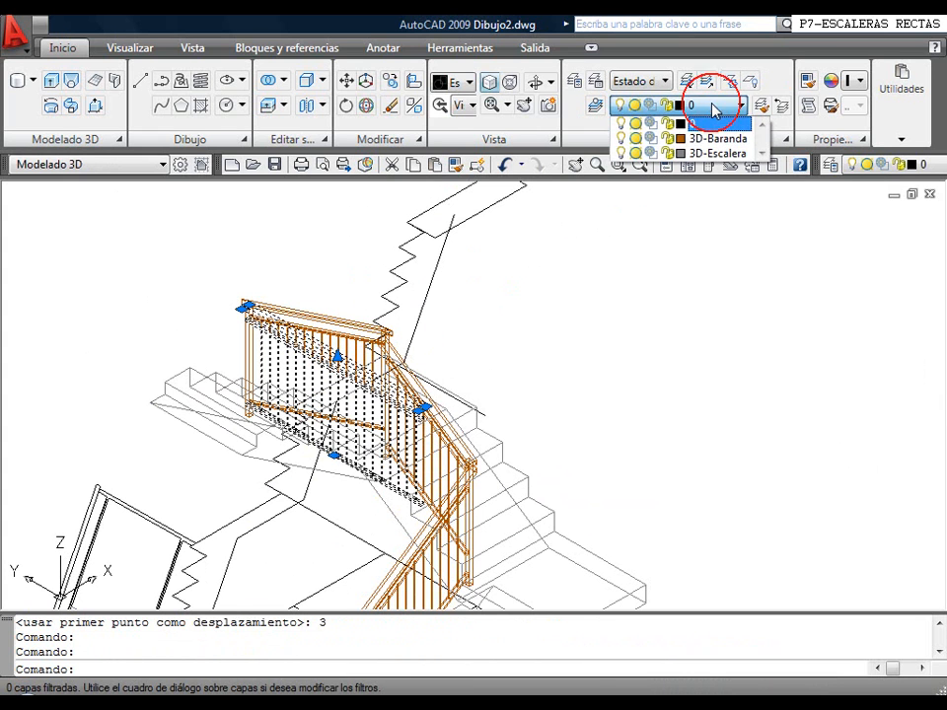
pyautogui.click(721, 118)
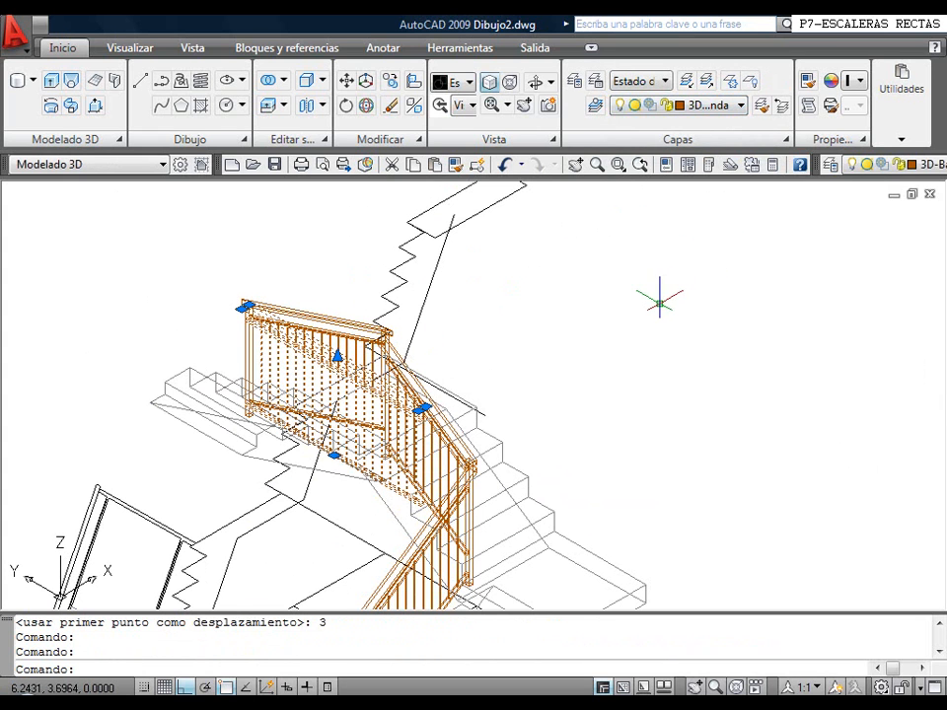
pyautogui.press('Escape')
pyautogui.scroll(3, 270, 281)
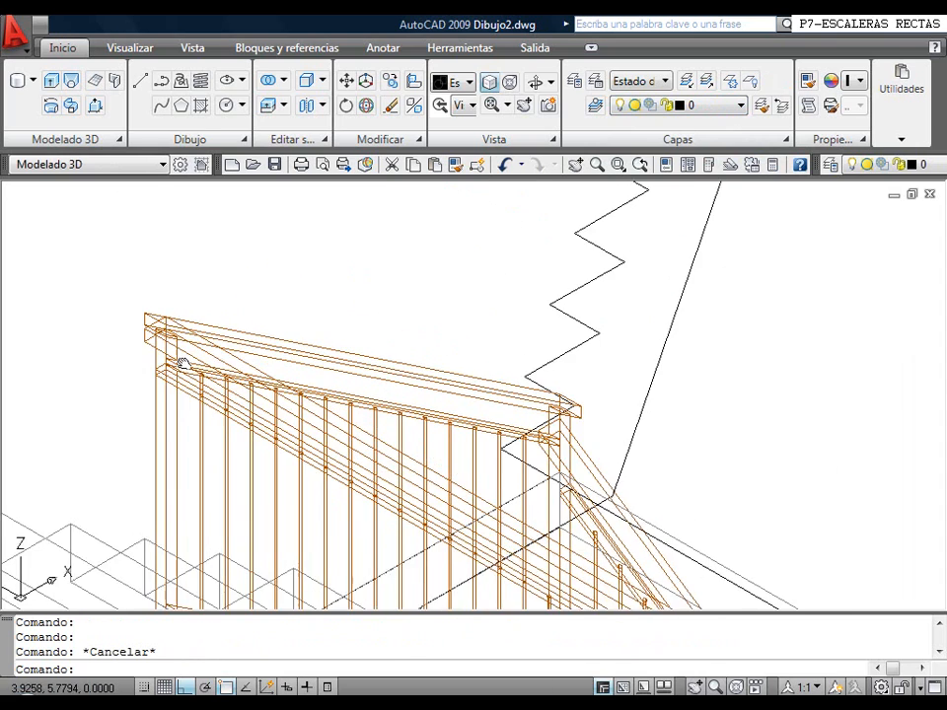
# Display the corner where the landing and flight handrails meet in the Conceptual visual style
pyautogui.scroll(2, 163, 331)
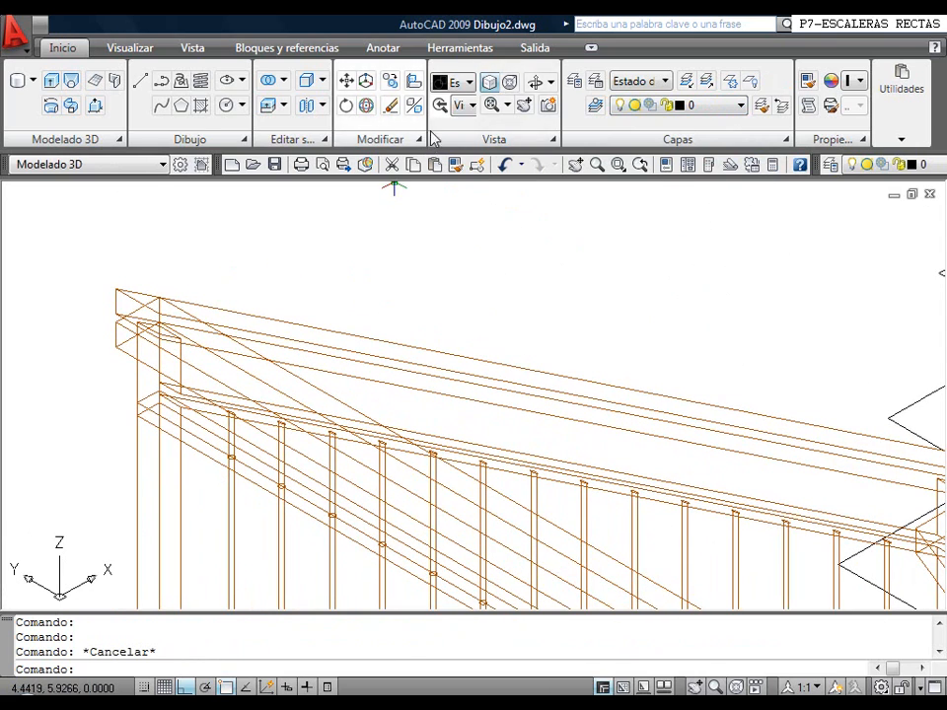
pyautogui.click(469, 83)
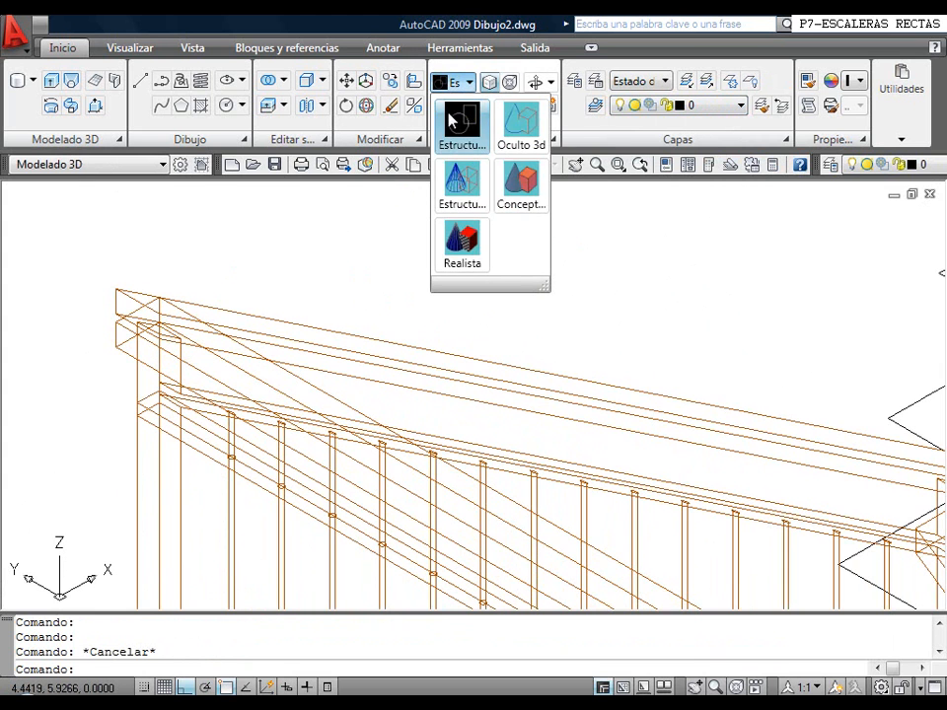
pyautogui.click(508, 182)
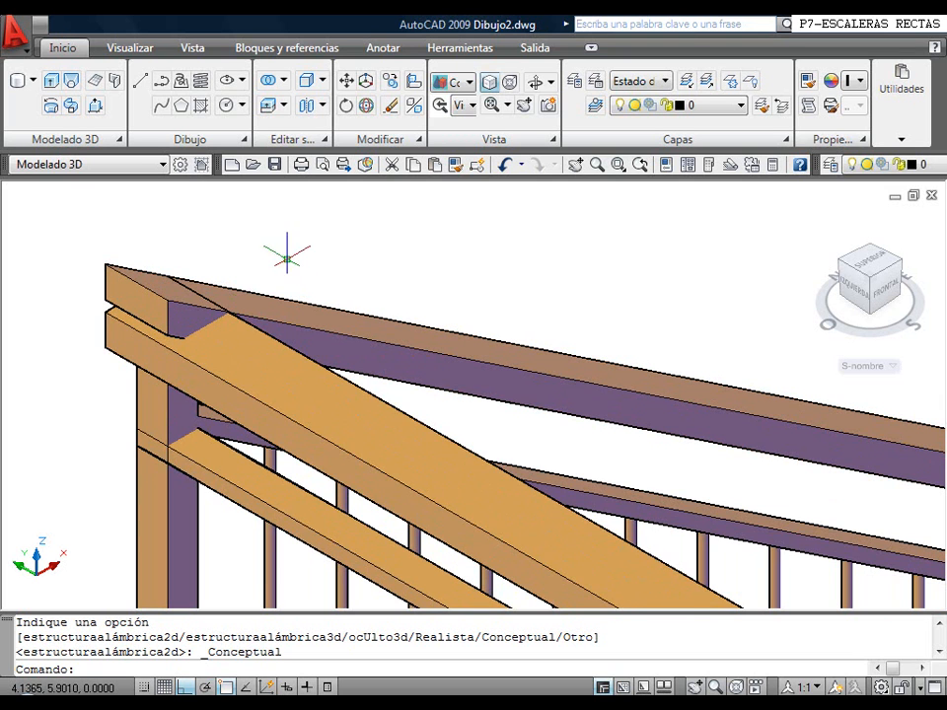
pyautogui.moveTo(321, 146)
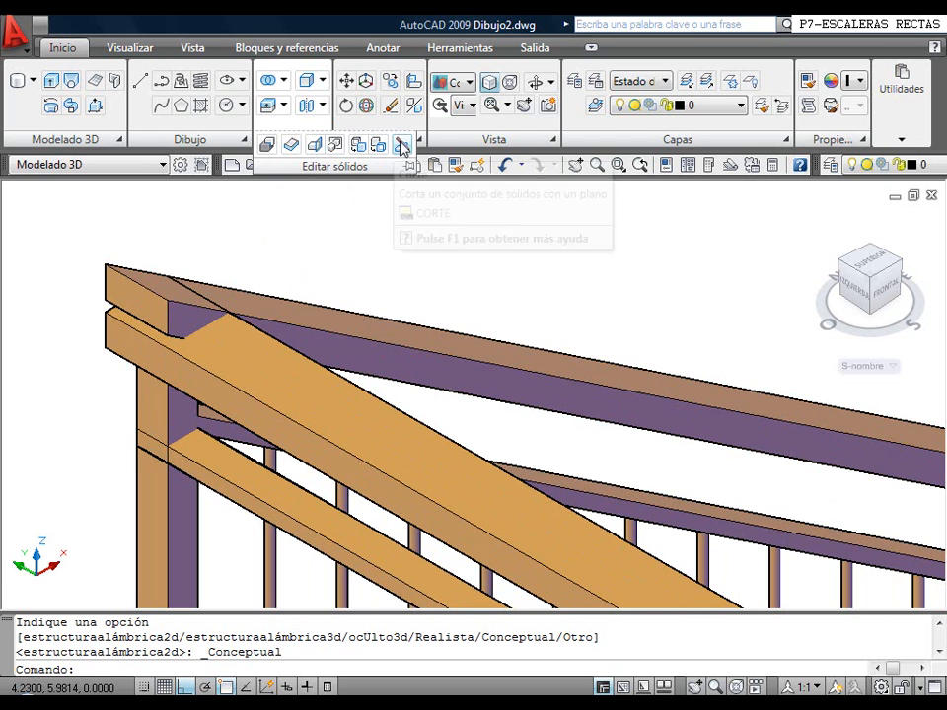
pyautogui.click(401, 146)
pyautogui.click(359, 333)
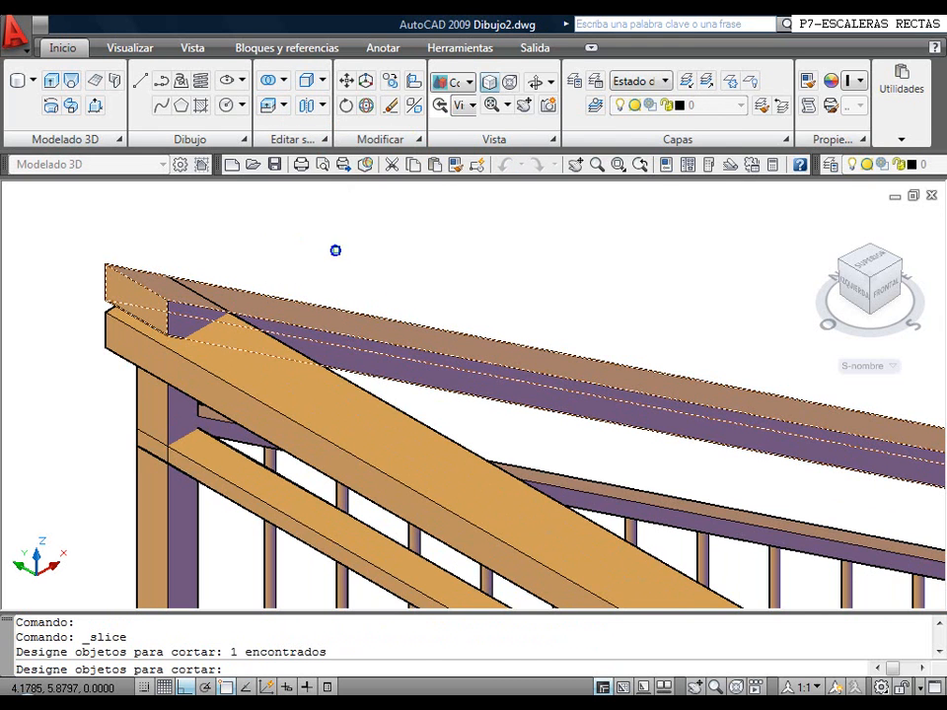
pyautogui.press('Return')
pyautogui.write('3')
pyautogui.press('Return')
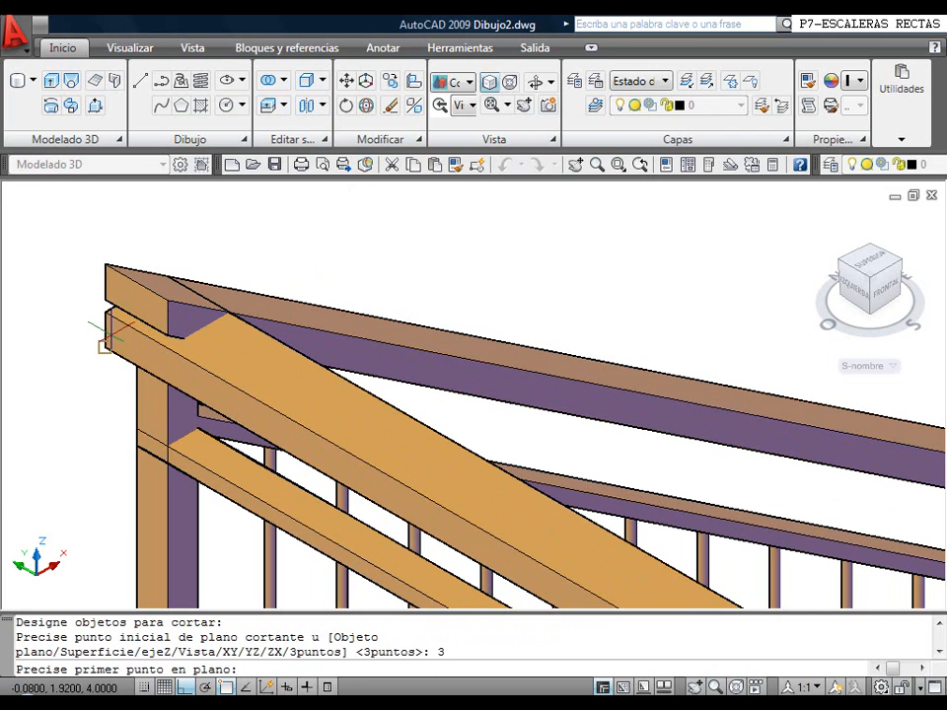
pyautogui.click(104, 314)
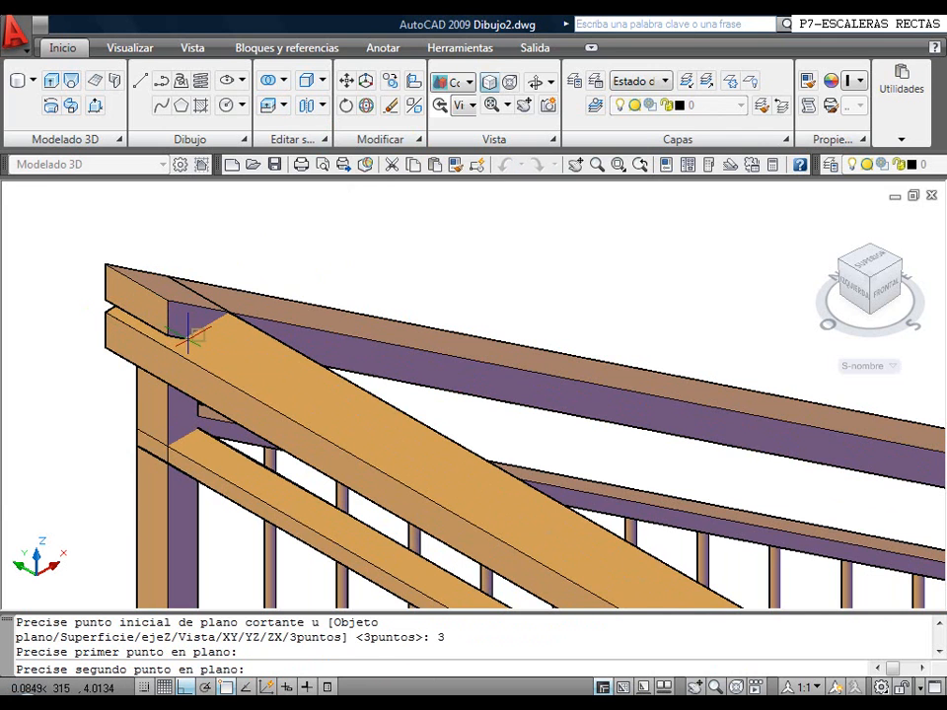
pyautogui.scroll(4, 99, 311)
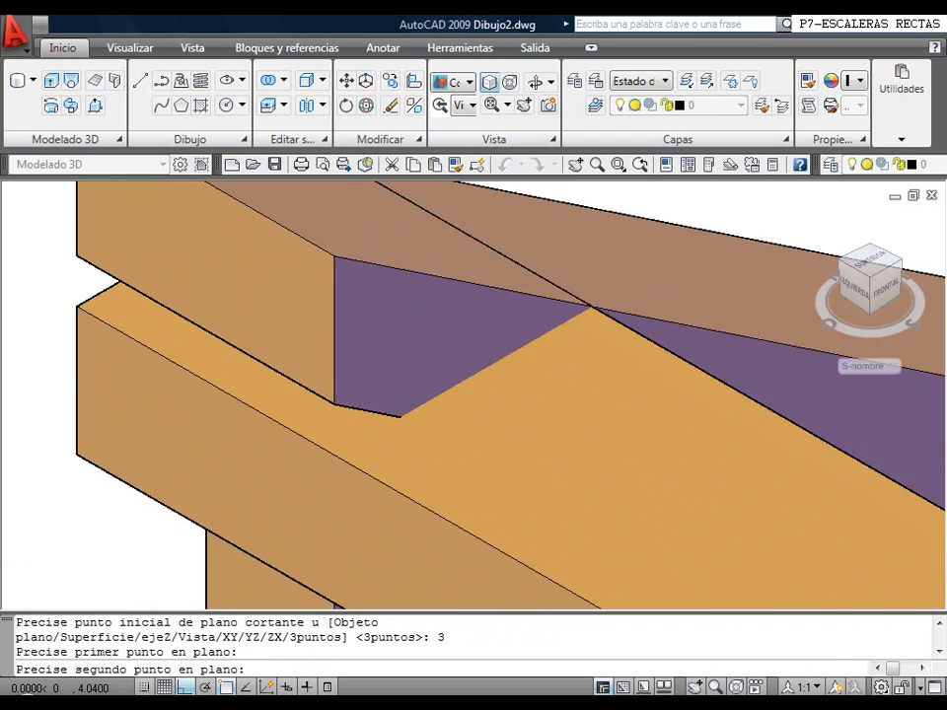
pyautogui.scroll(-2, 113, 303)
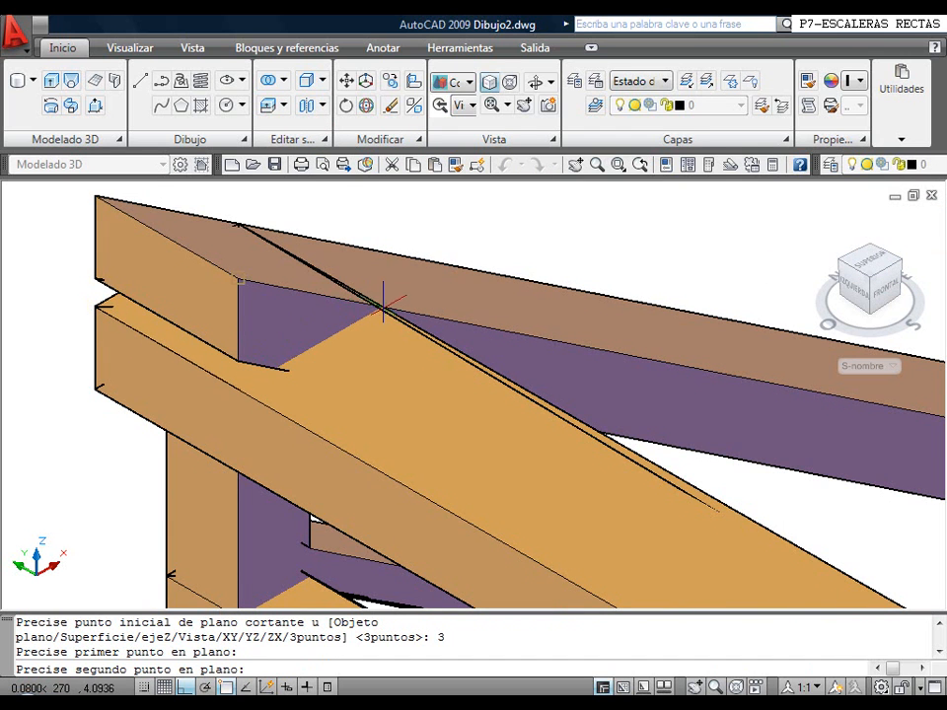
pyautogui.press('Escape')
pyautogui.press('Escape')
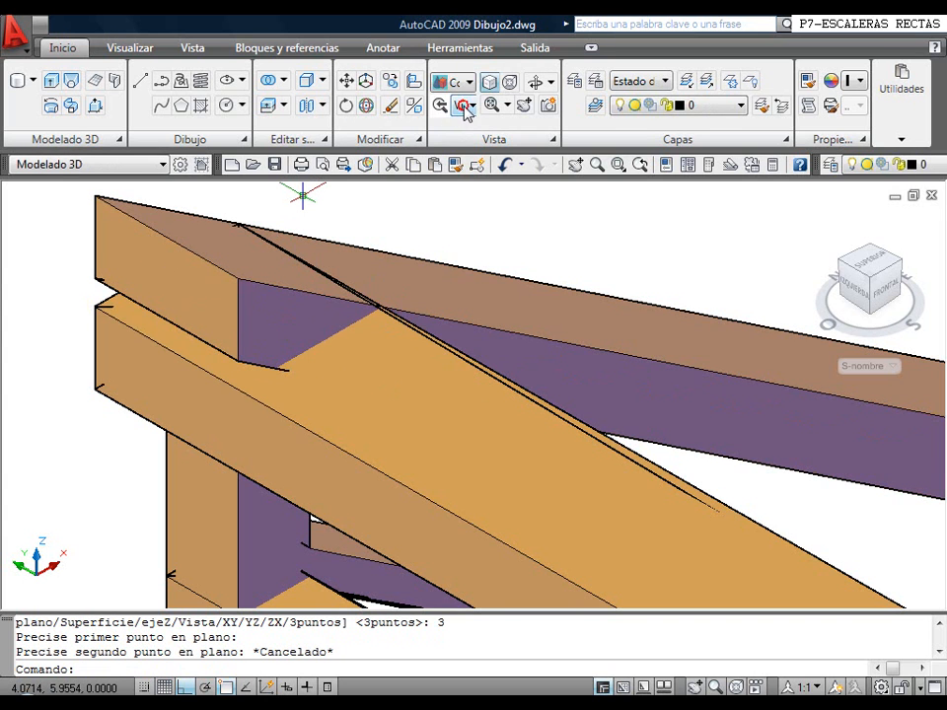
# Restore the 2D wireframe visual style
pyautogui.click(466, 108)
pyautogui.click(459, 83)
pyautogui.click(460, 83)
pyautogui.click(457, 121)
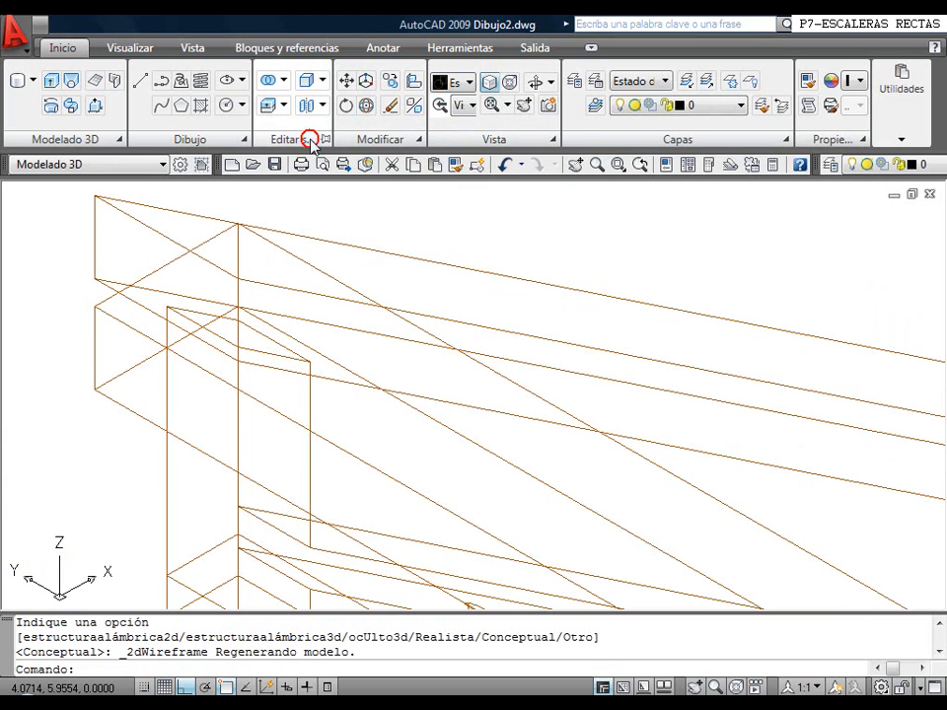
# Slice the sloped flight's handrail with a three-point plane through the landing handrail's upper end corners, keeping the portion below
pyautogui.moveTo(307, 138)
pyautogui.click(403, 148)
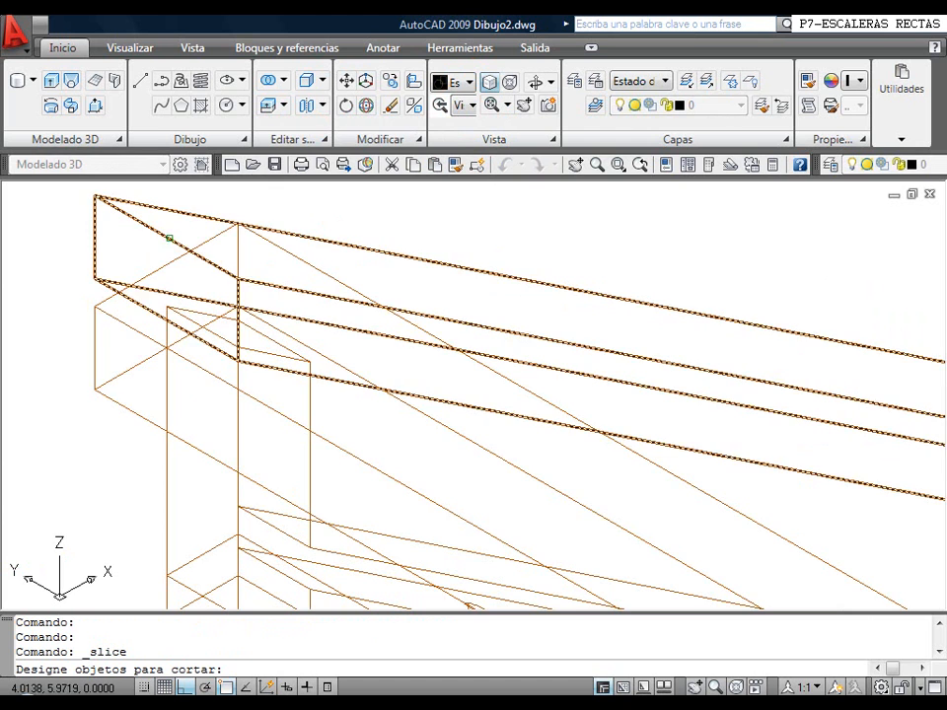
pyautogui.click(164, 204)
pyautogui.press('Return')
pyautogui.write('3')
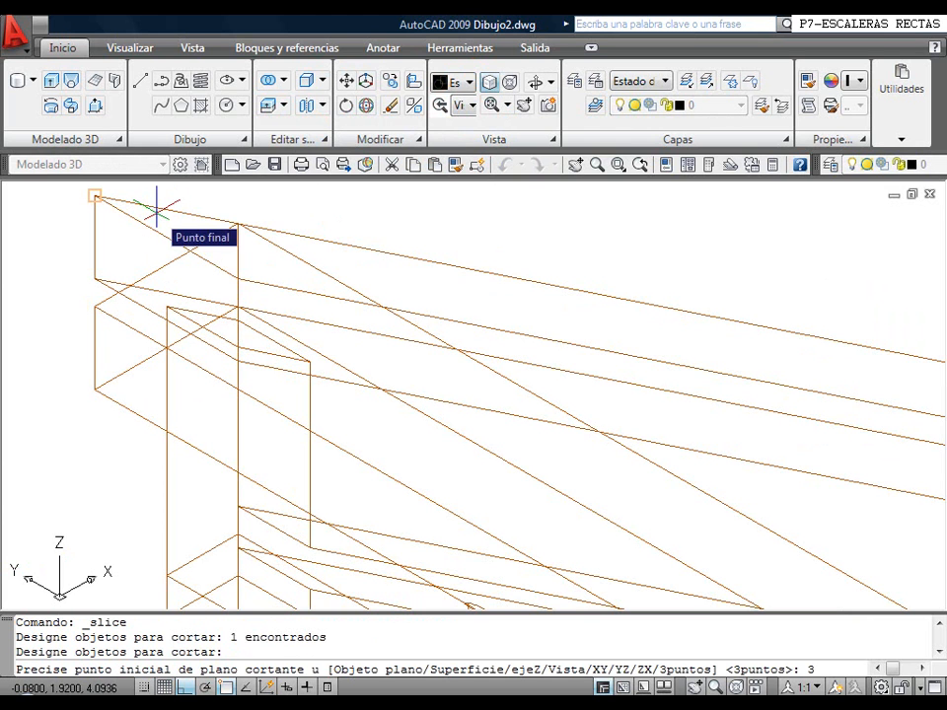
pyautogui.press('Return')
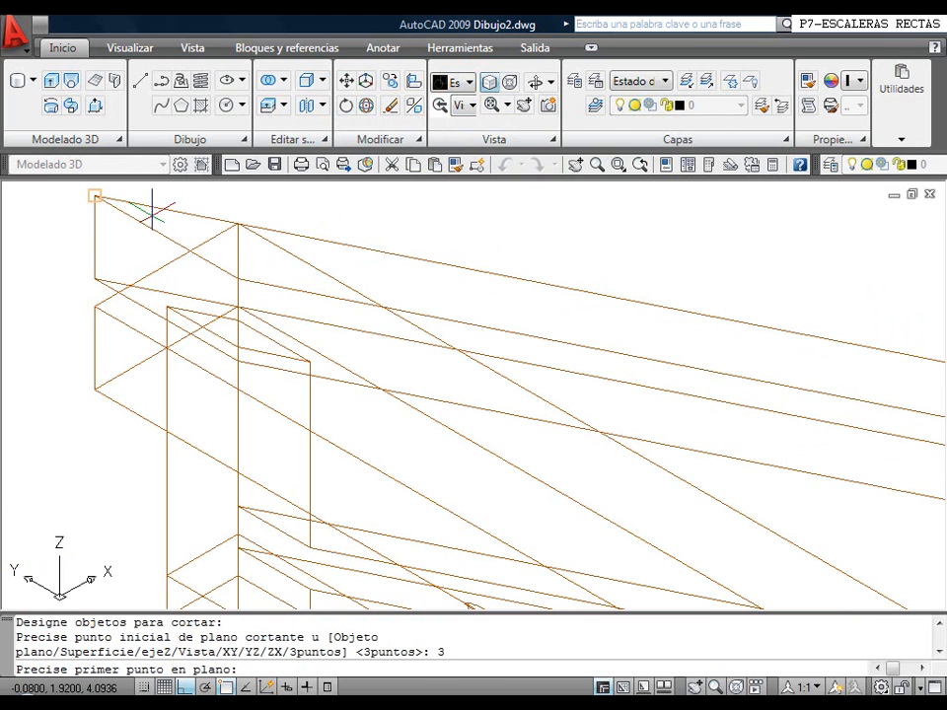
pyautogui.click(238, 226)
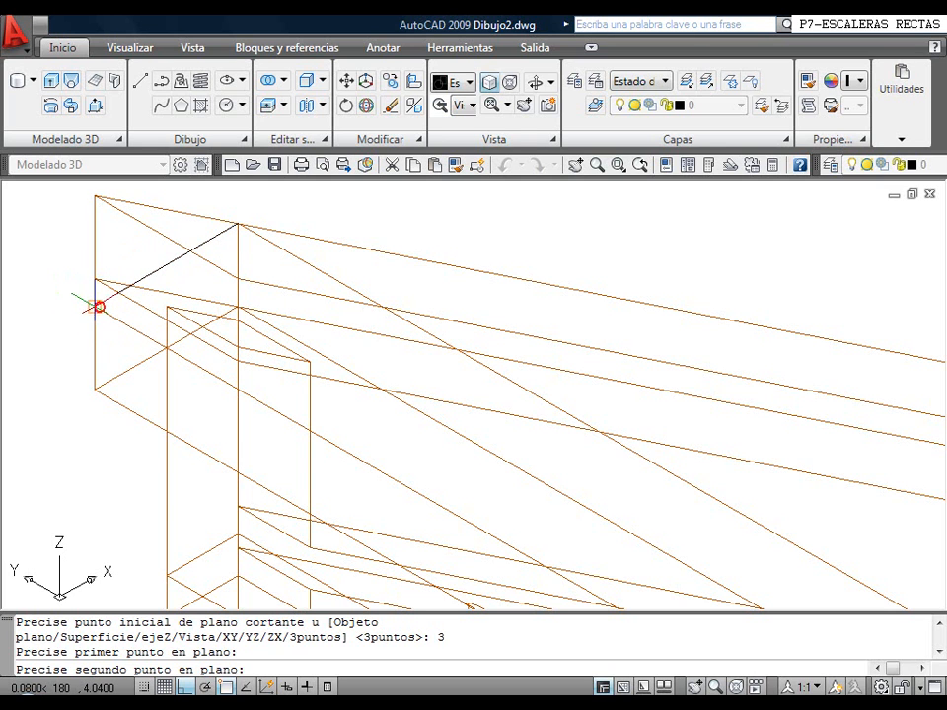
pyautogui.click(94, 308)
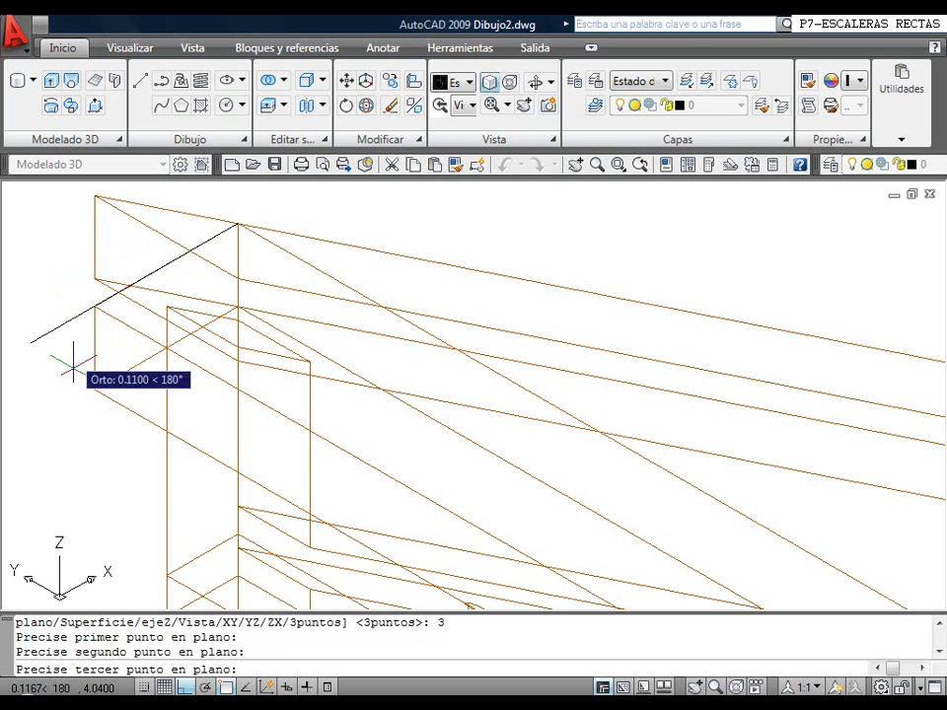
pyautogui.click(410, 440)
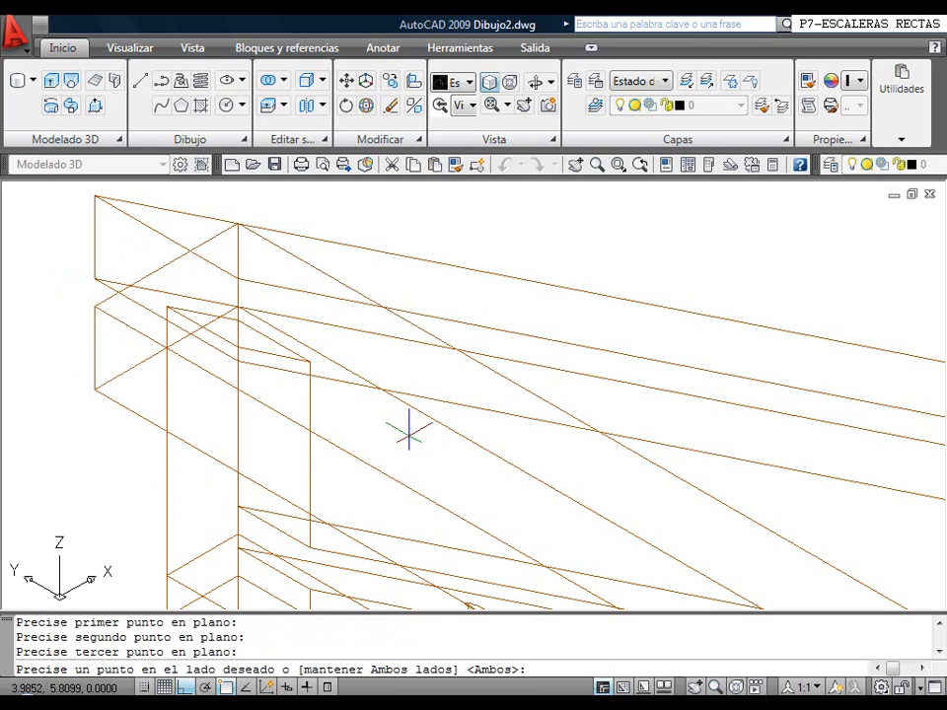
pyautogui.click(151, 429)
# Unite the trimmed sloped handrail with the landing handrail at the corner post
pyautogui.scroll(-2, 270, 376)
pyautogui.moveTo(270, 364); pyautogui.dragTo(188, 279, button='middle')
pyautogui.scroll(-2, 207, 327)
pyautogui.moveTo(126, 252); pyautogui.dragTo(119, 246, button='middle')
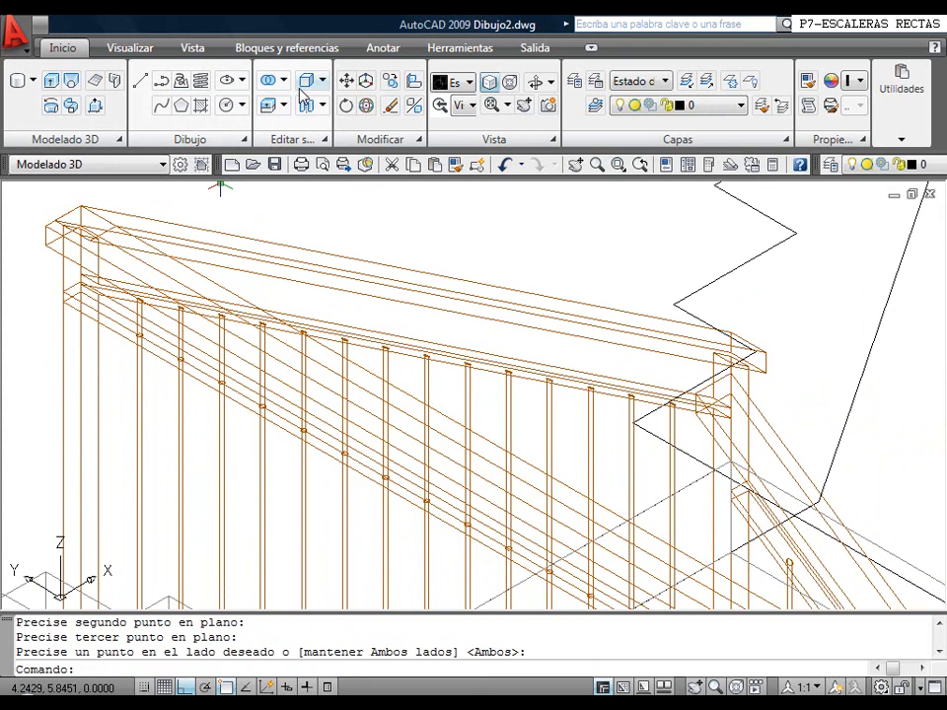
pyautogui.click(269, 80)
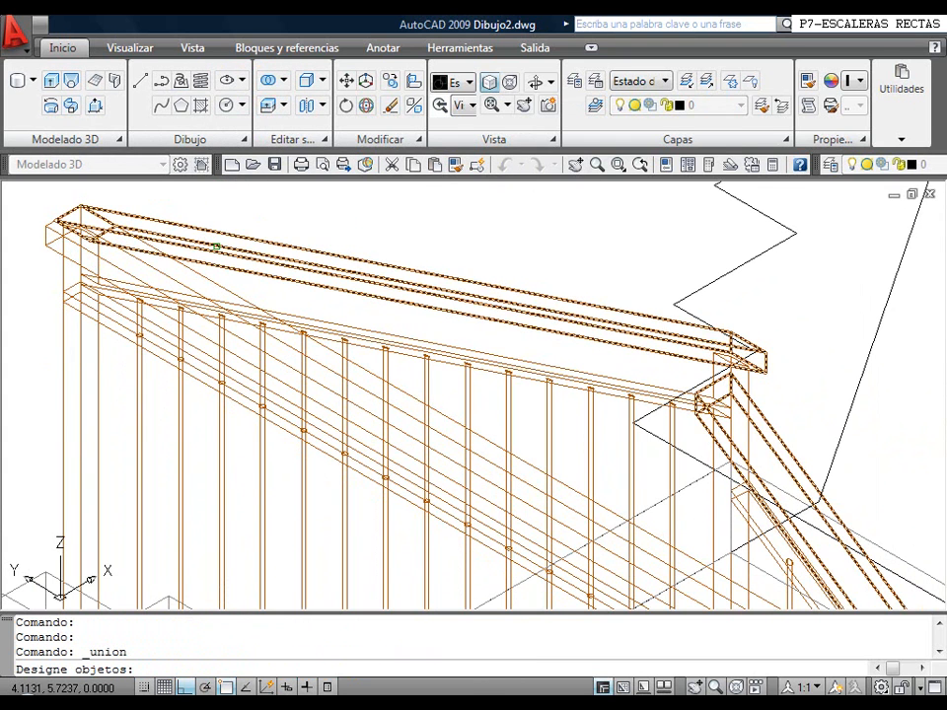
pyautogui.click(161, 185)
pyautogui.click(132, 256)
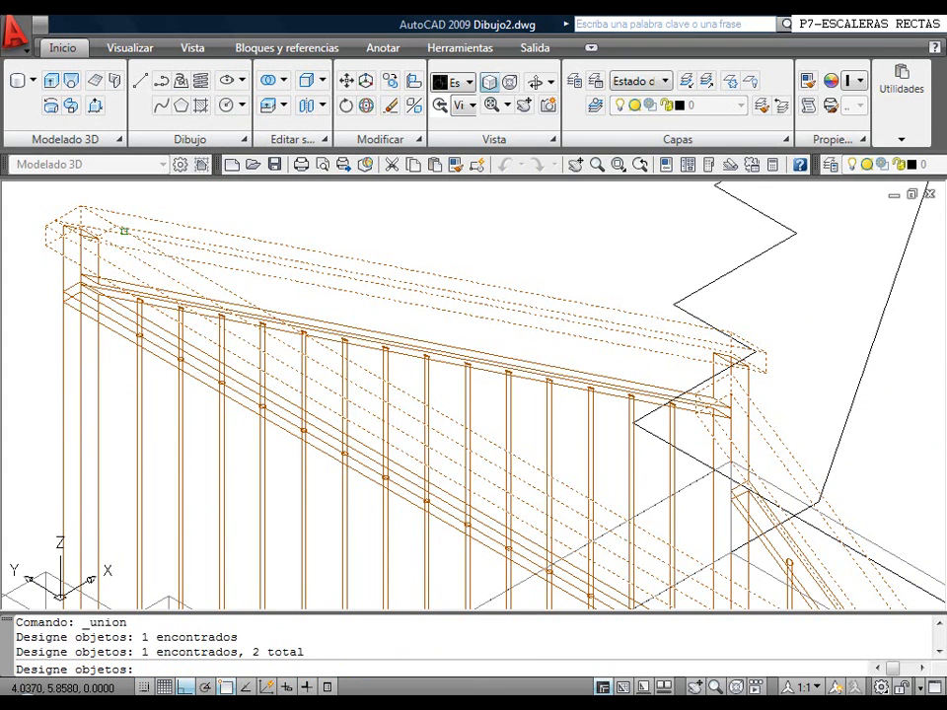
pyautogui.press('Return')
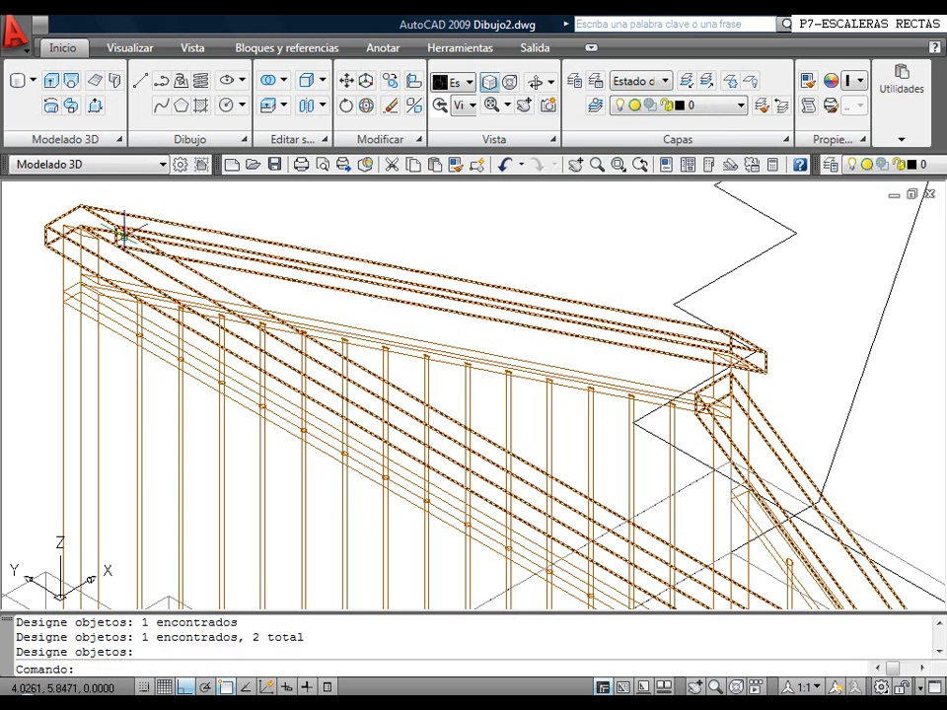
# Unite the landing railing's posts and balusters with the sloped flight's railing frame at the corner post
pyautogui.rightClick(121, 198)
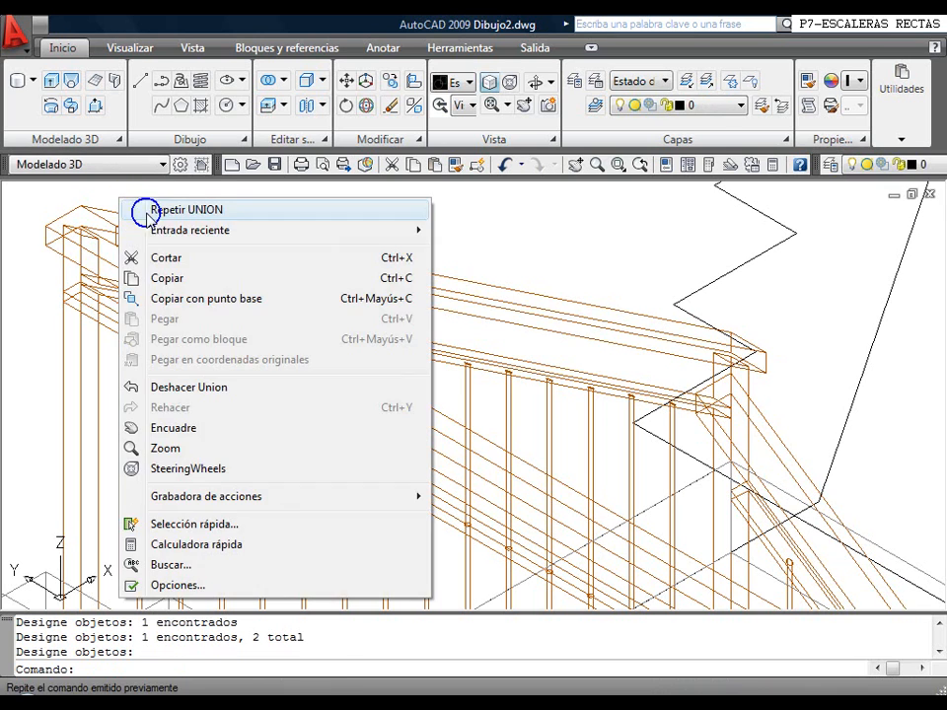
pyautogui.click(163, 208)
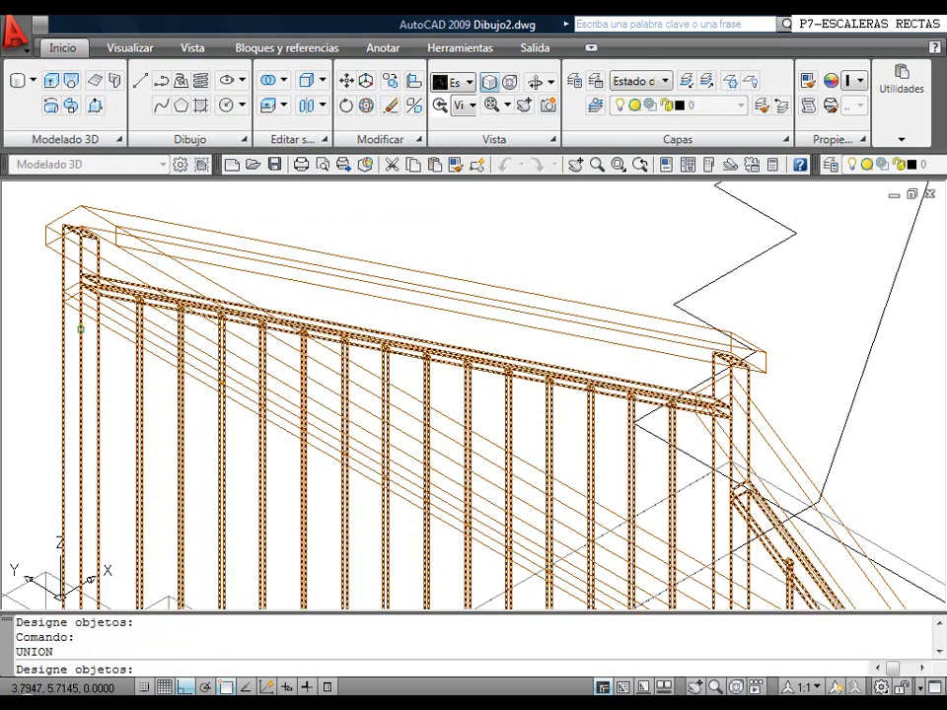
pyautogui.click(97, 329)
pyautogui.click(80, 339)
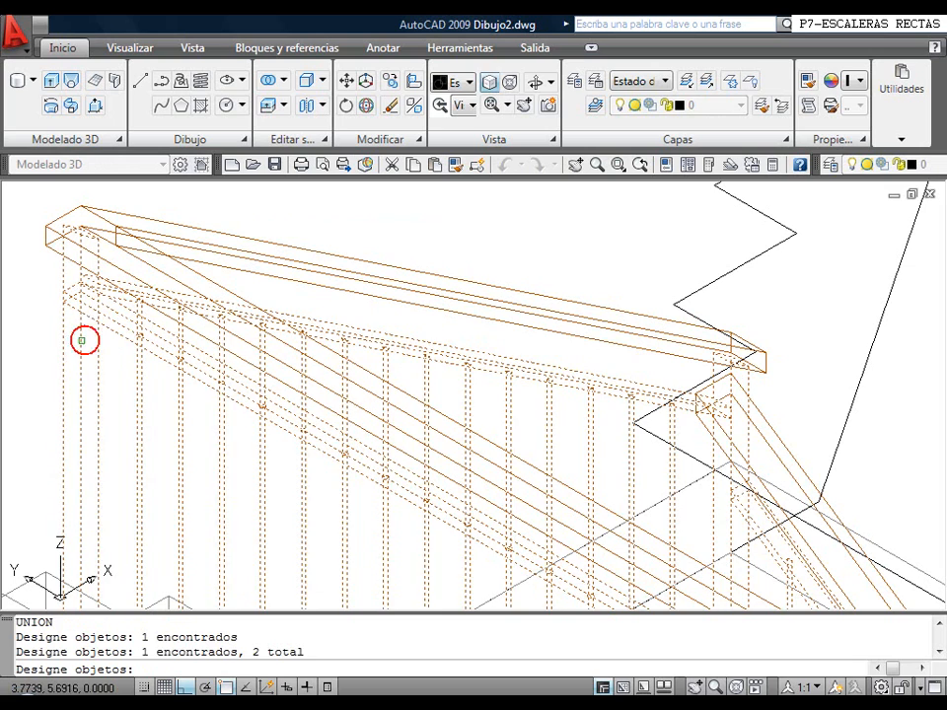
pyautogui.rightClick(99, 335)
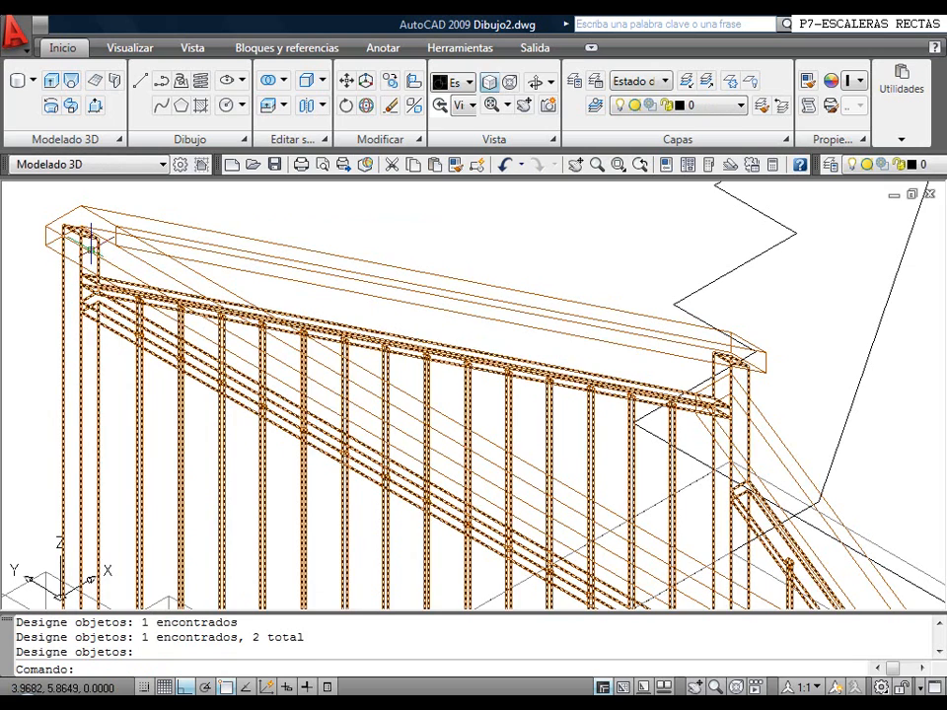
# Check the united railing frame in the Conceptual visual style and revert to 2D wireframe
pyautogui.click(459, 86)
pyautogui.click(520, 185)
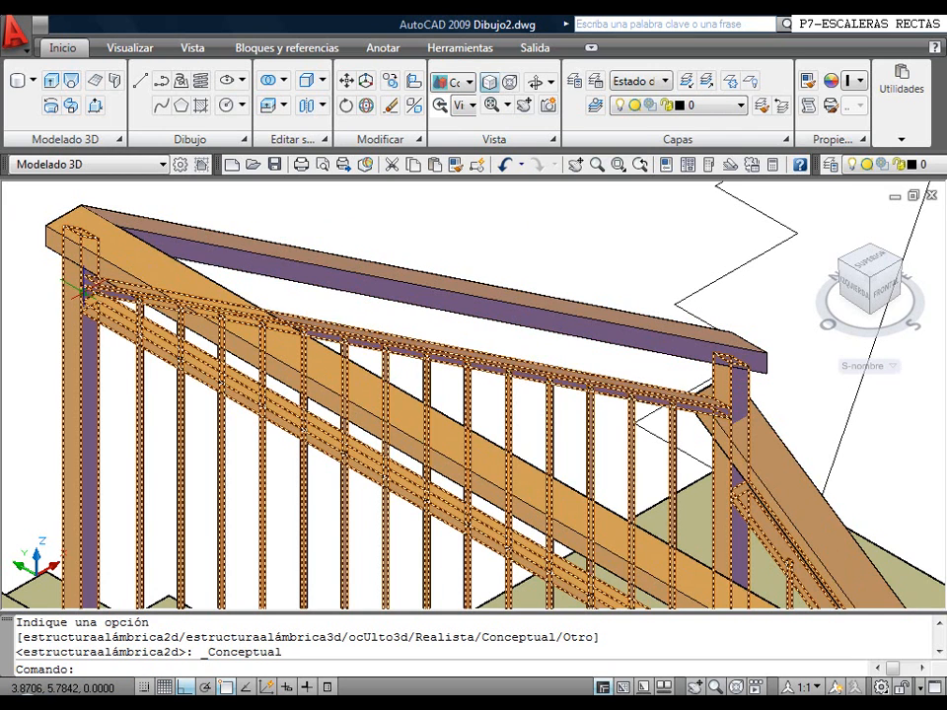
pyautogui.click(494, 163)
# Slice the corner post's protruding top with a horizontal three-point plane through its top corner, keeping the lower portion
pyautogui.scroll(4, 72, 243)
pyautogui.moveTo(72, 243); pyautogui.dragTo(306, 457, button='middle')
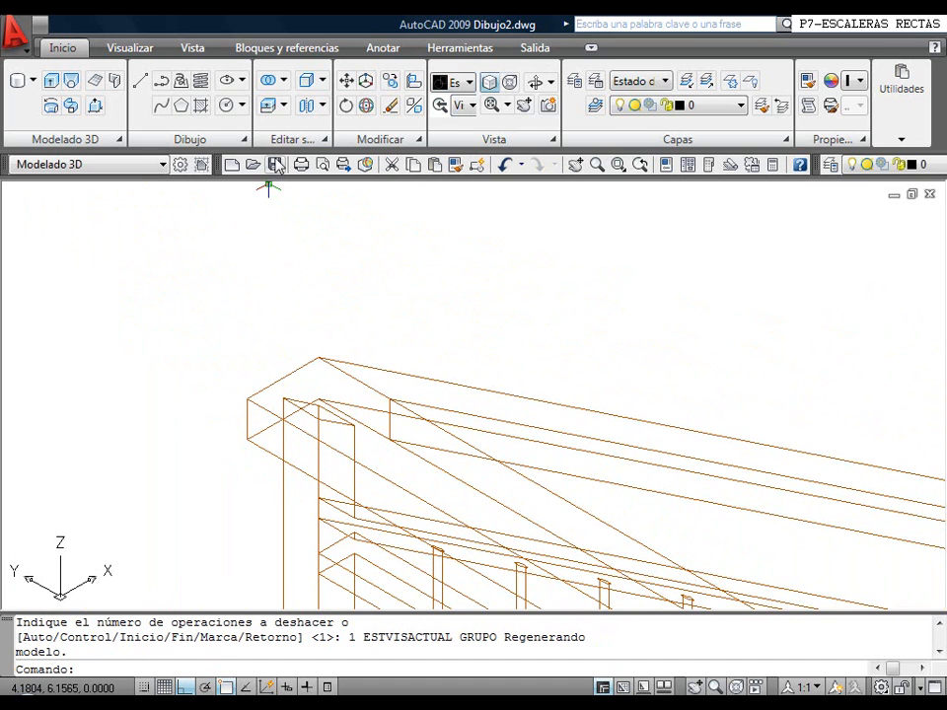
pyautogui.moveTo(287, 138)
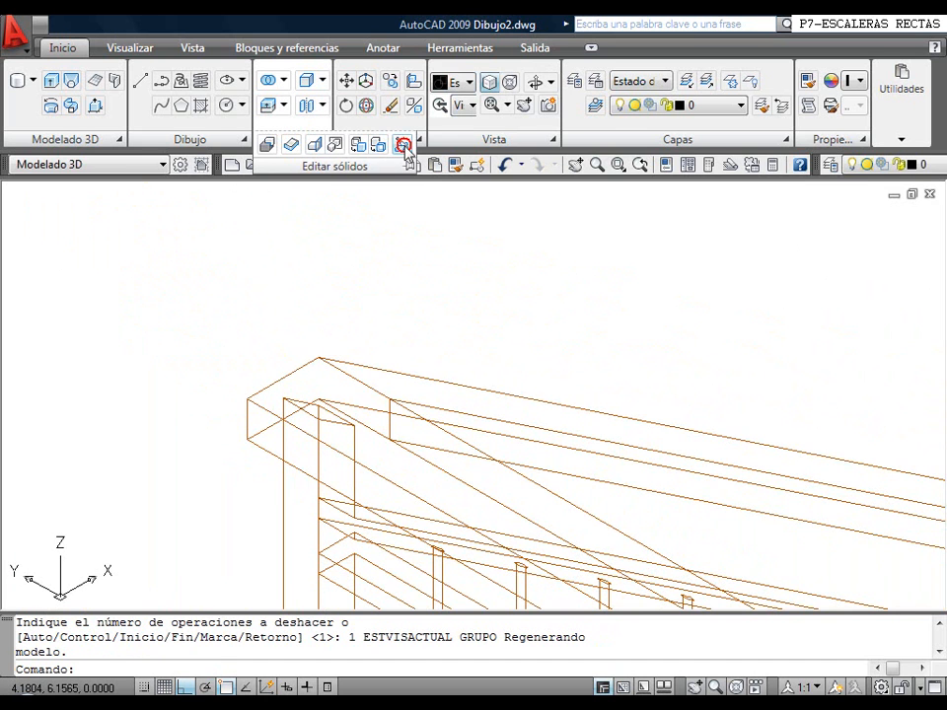
pyautogui.click(402, 145)
pyautogui.click(321, 467)
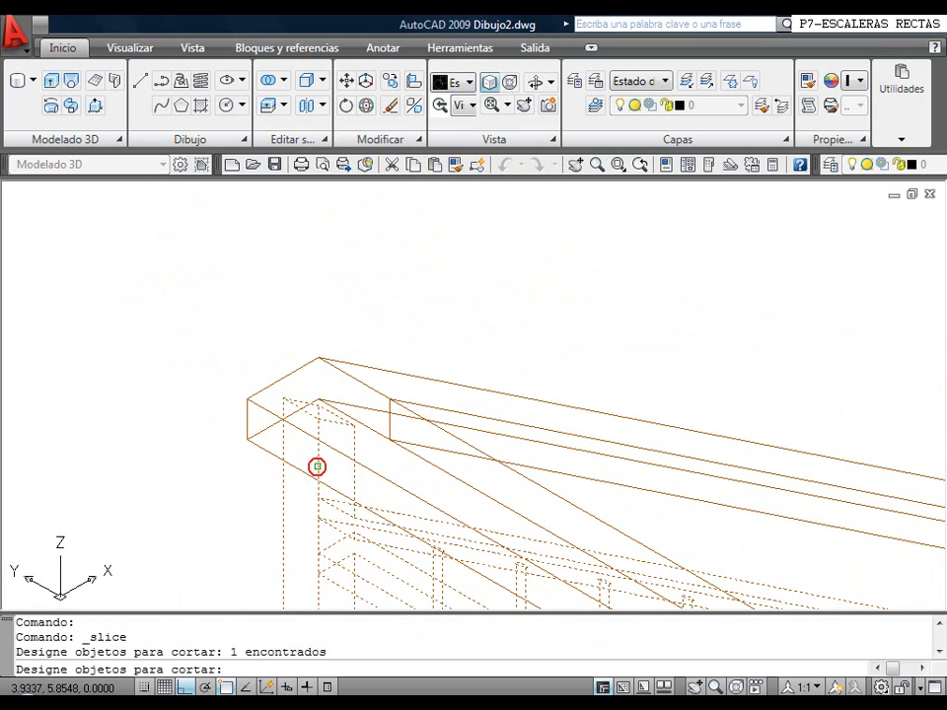
pyautogui.press('Return')
pyautogui.write('3')
pyautogui.press('Return')
pyautogui.click(318, 403)
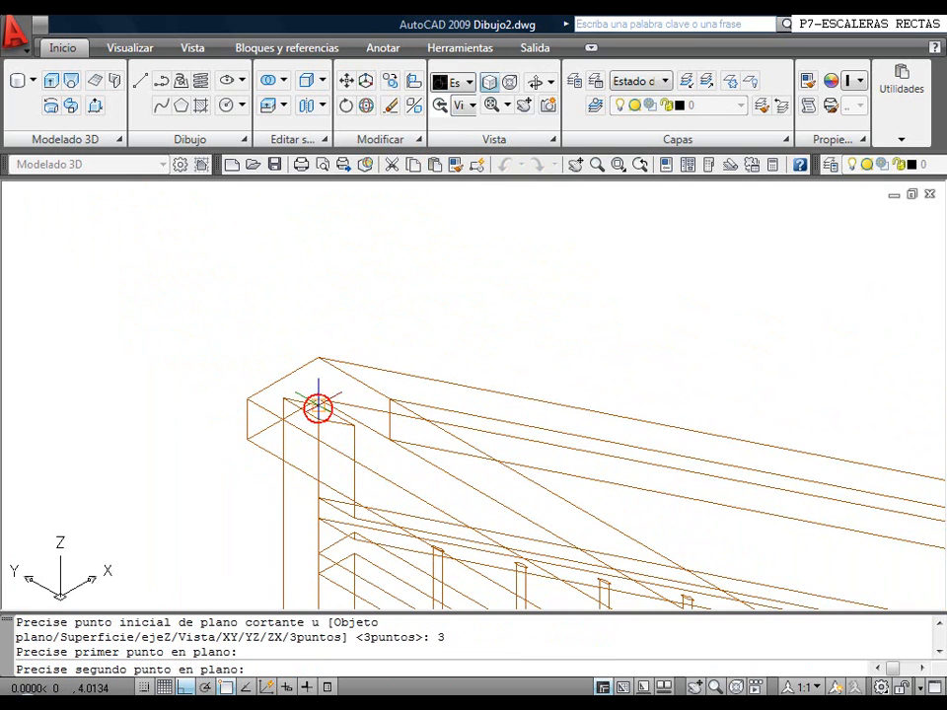
pyautogui.click(345, 422)
pyautogui.click(177, 487)
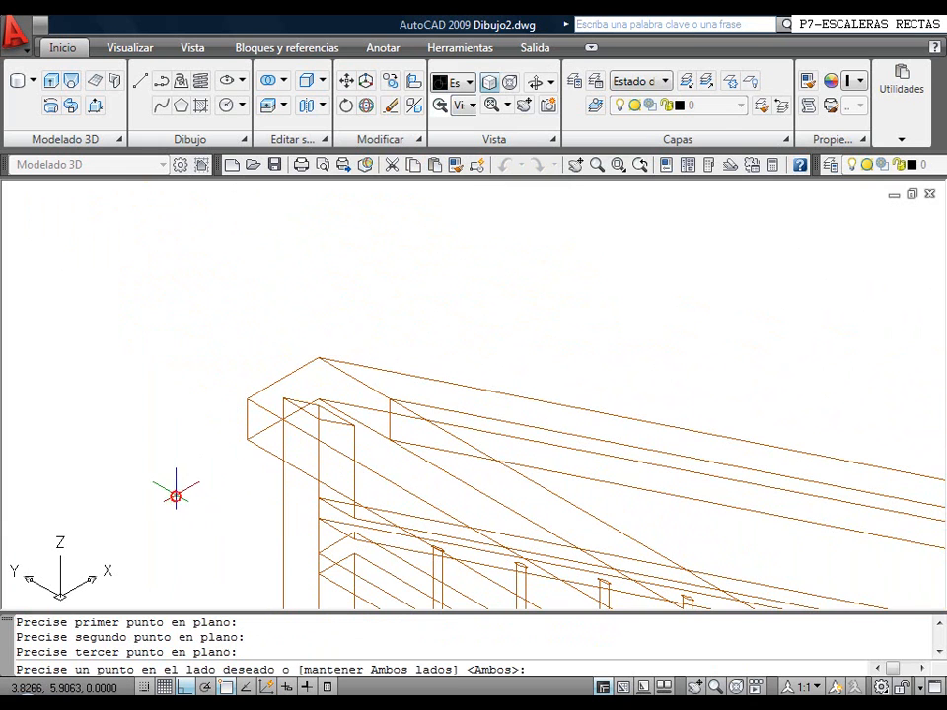
pyautogui.click(313, 527)
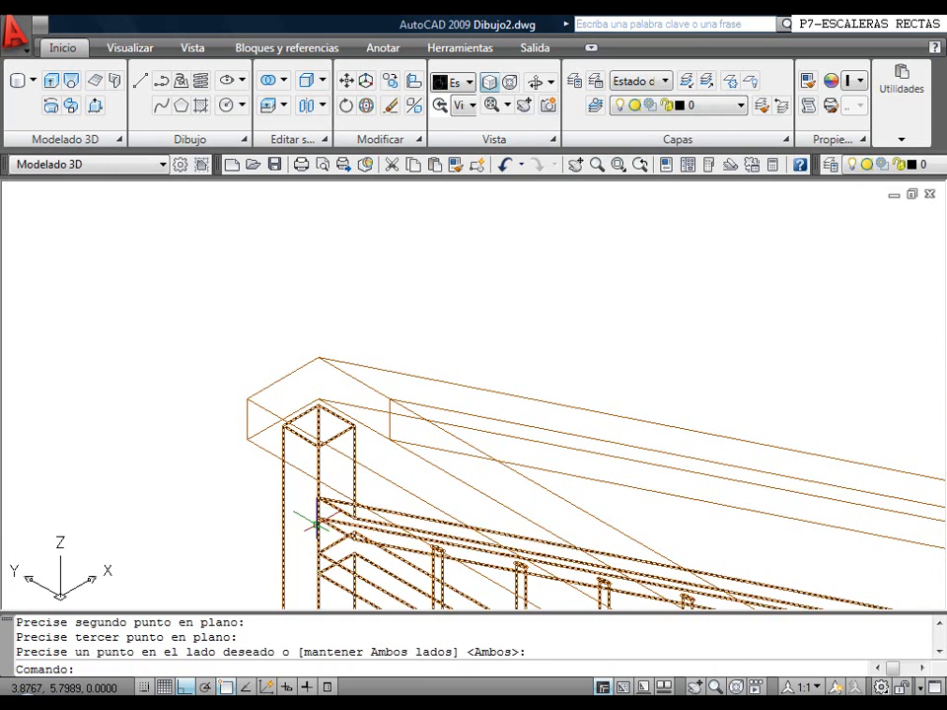
# Display the whole staircase with its railings in the Conceptual visual style
pyautogui.click(462, 82)
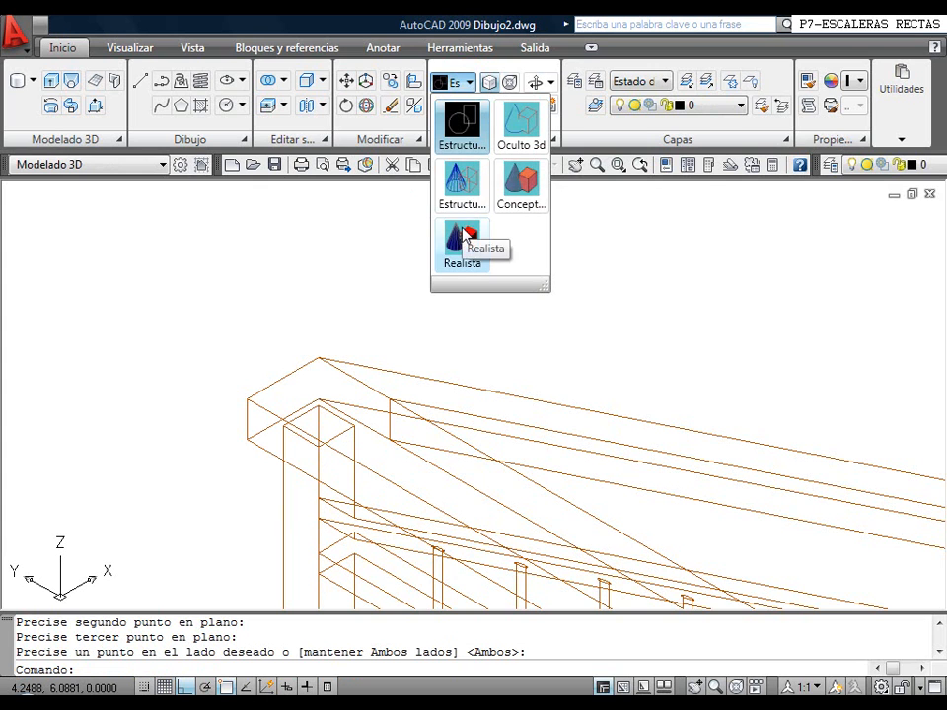
pyautogui.click(504, 203)
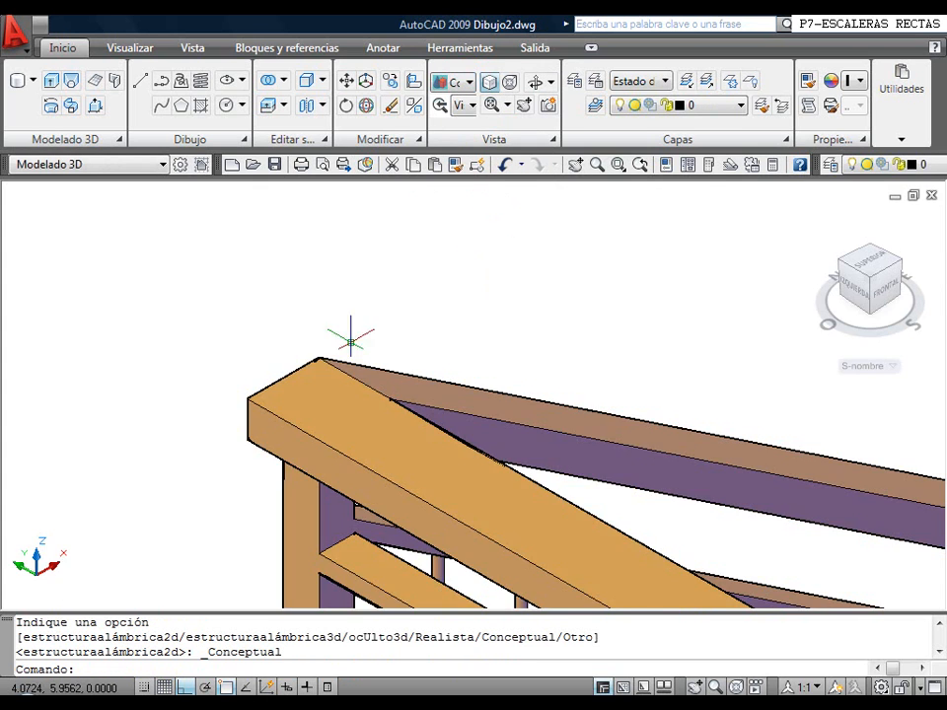
pyautogui.scroll(-5, 349, 340)
pyautogui.moveTo(556, 376); pyautogui.dragTo(280, 276, button='middle')
pyautogui.scroll(-3, 235, 430)
pyautogui.moveTo(245, 444); pyautogui.dragTo(251, 293, button='middle')
pyautogui.scroll(-4, 256, 330)
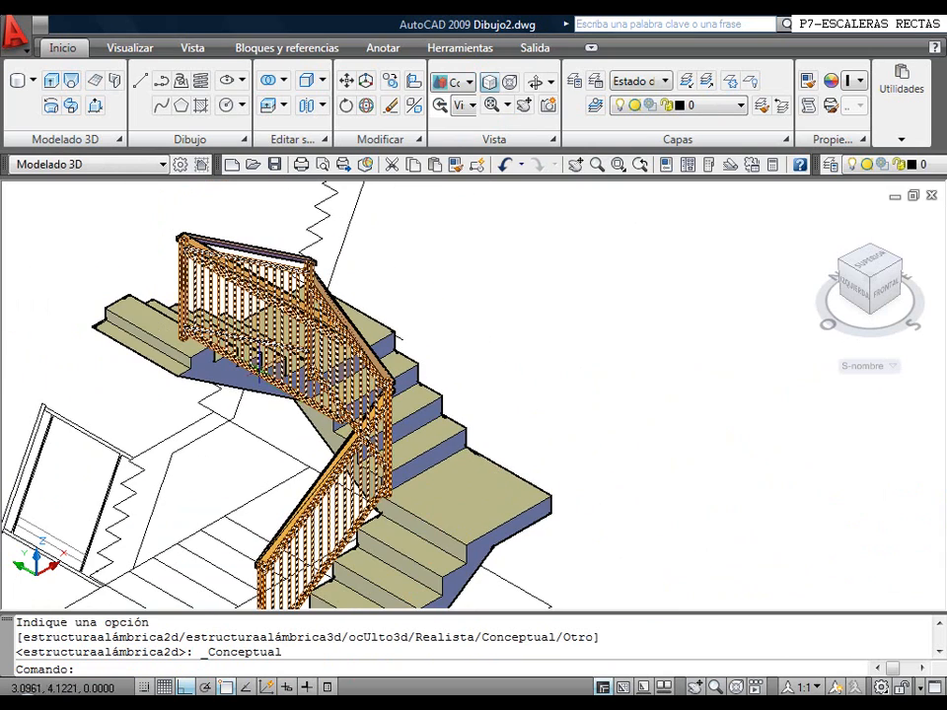
pyautogui.moveTo(453, 376)
pyautogui.mouseDown(button='middle')
pyautogui.moveTo(454, 312)
pyautogui.moveTo(457, 380)
pyautogui.mouseUp(button='middle')
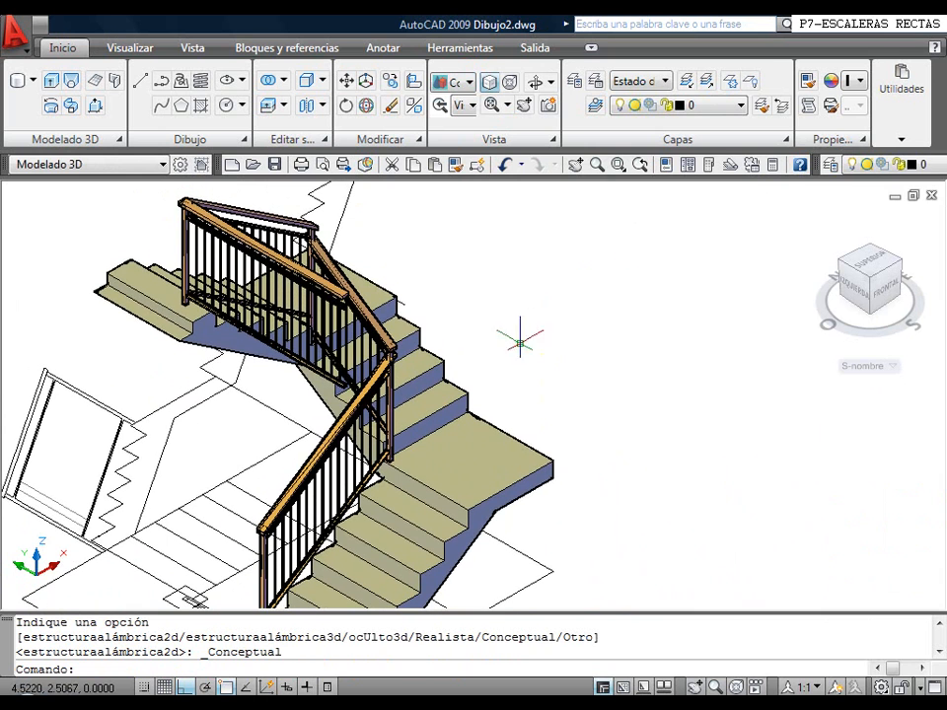
# Freeze the 3D-Baranda and 3D-Escalera layers and switch to the top view
pyautogui.click(739, 109)
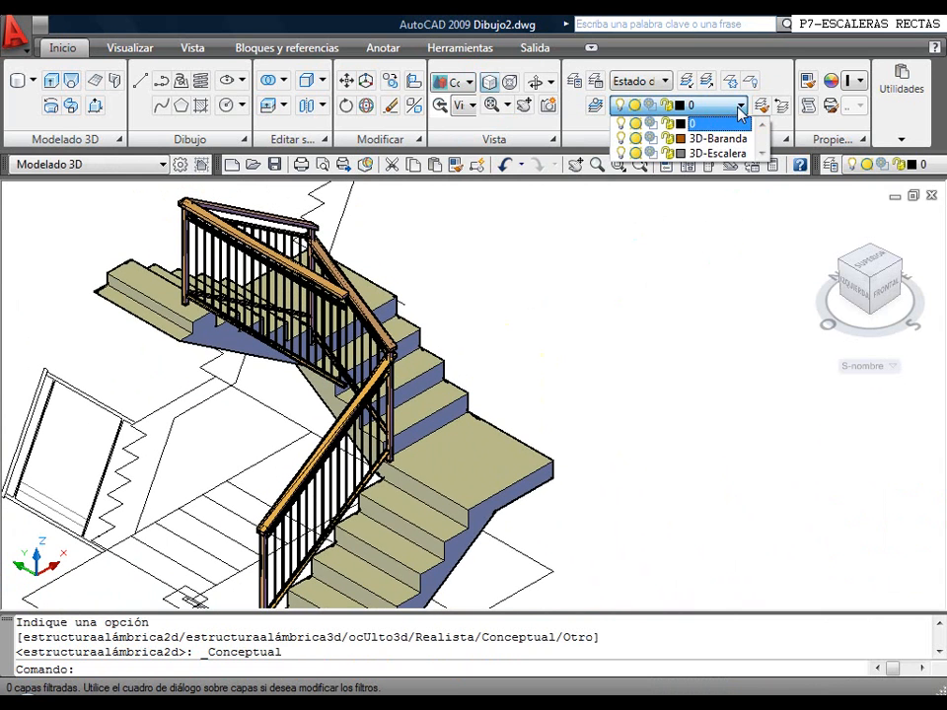
pyautogui.click(636, 140)
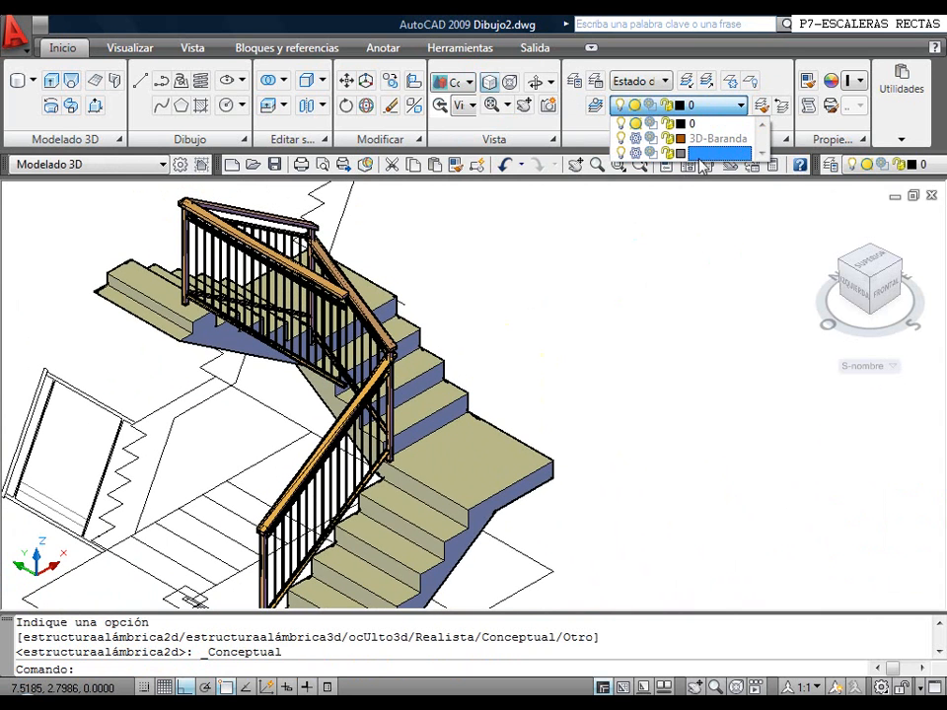
pyautogui.click(643, 266)
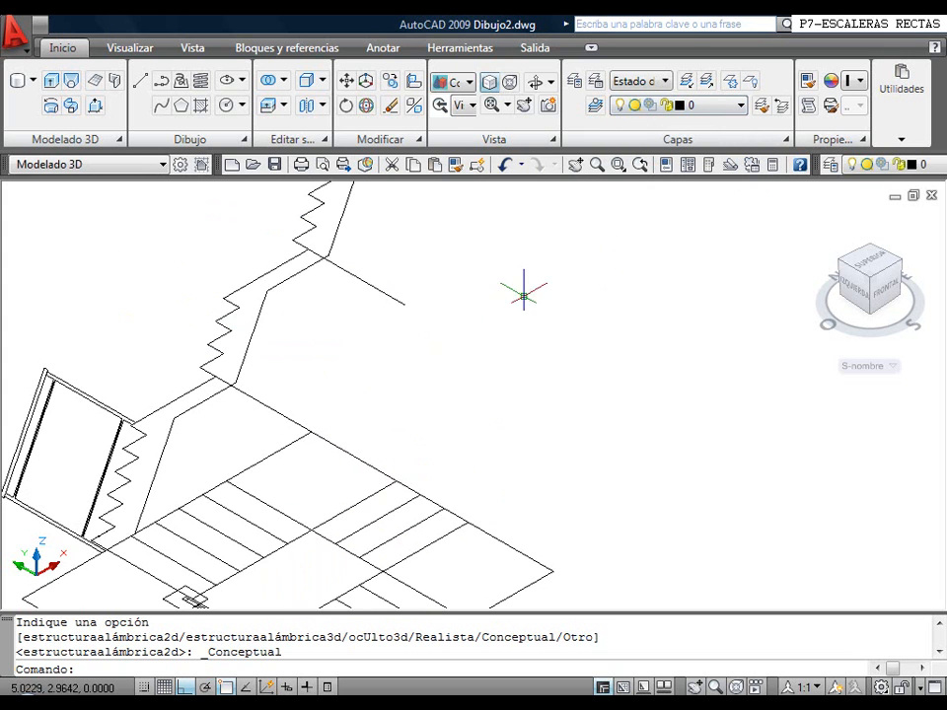
pyautogui.scroll(-4, 370, 360)
pyautogui.scroll(2, 369, 360)
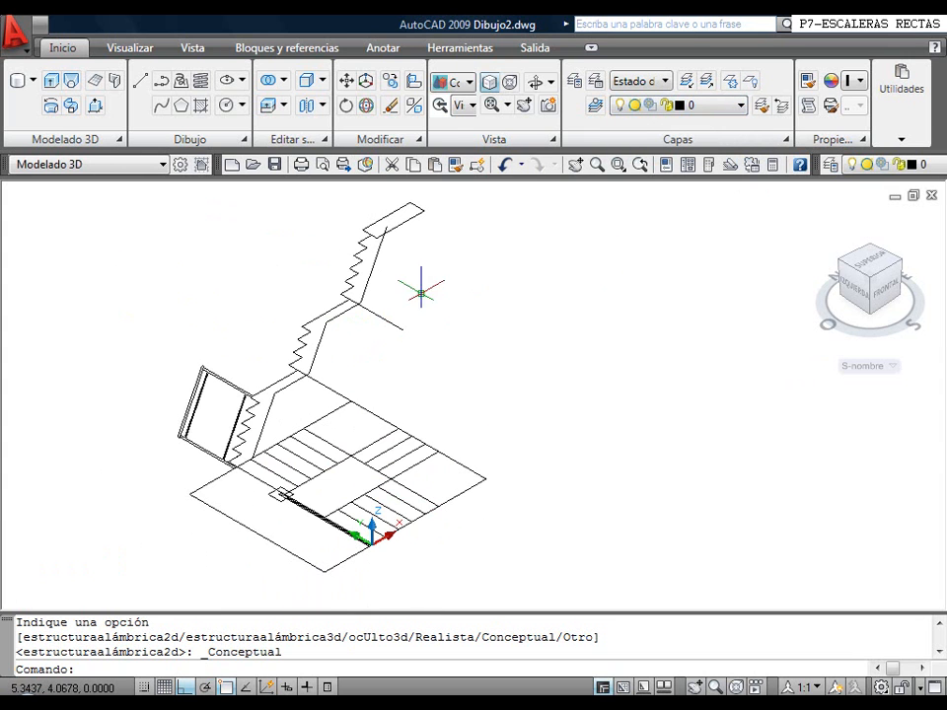
pyautogui.click(469, 107)
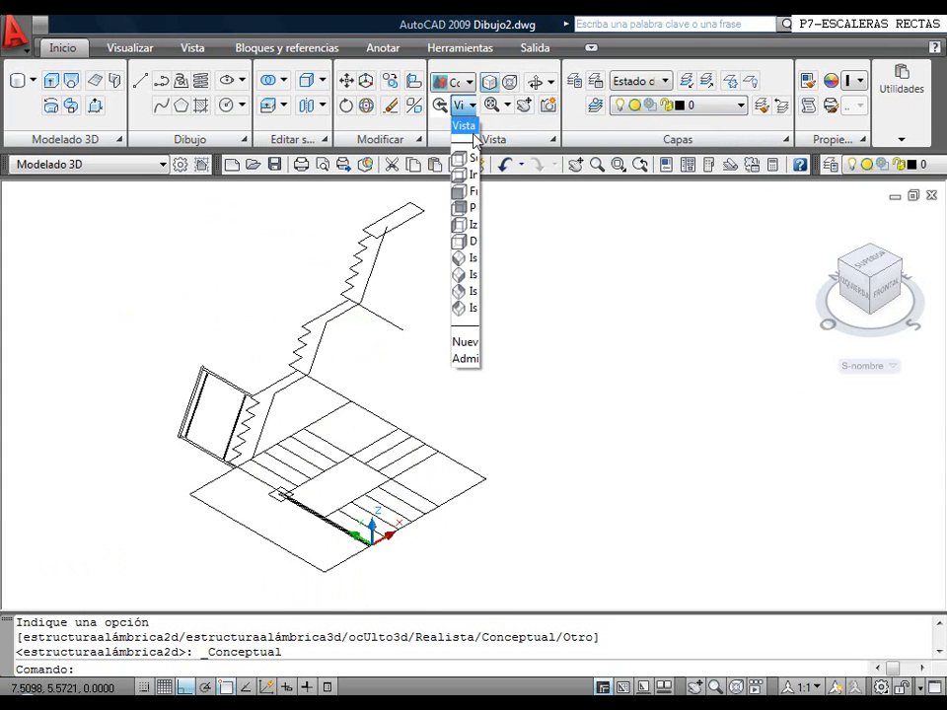
pyautogui.click(464, 160)
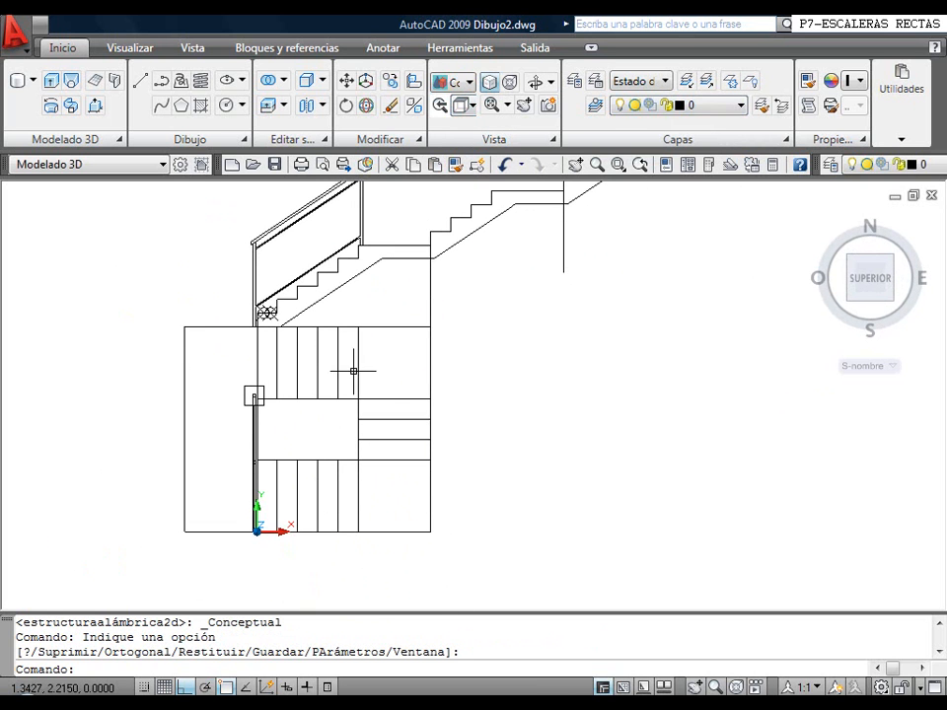
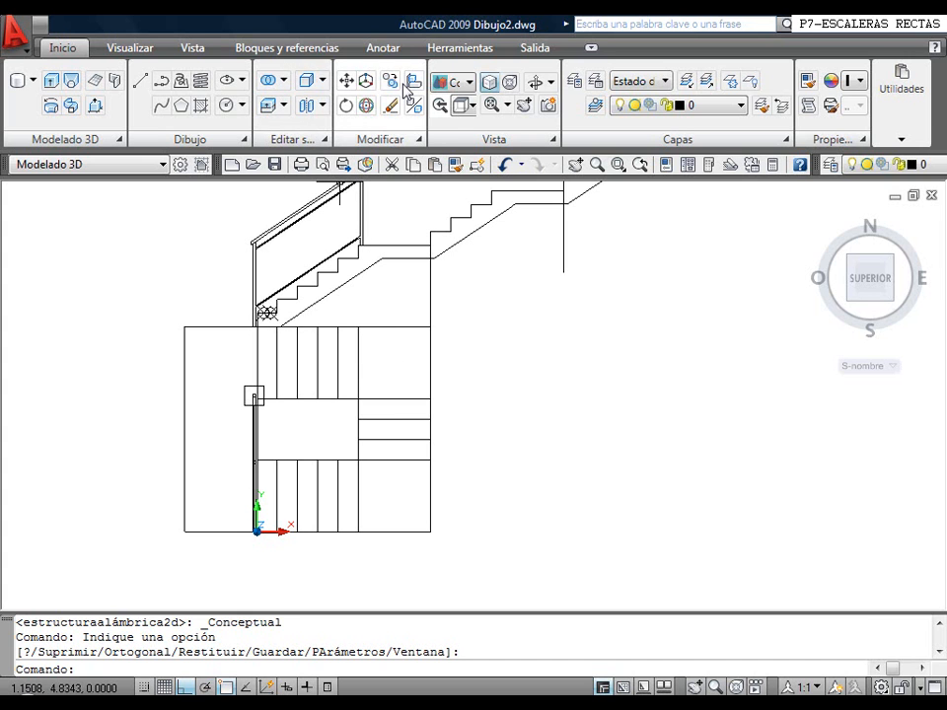
# Offset the stair plan's outer rectangle outward by a distance of 1
pyautogui.click(365, 140)
pyautogui.click(429, 145)
pyautogui.press('Return')
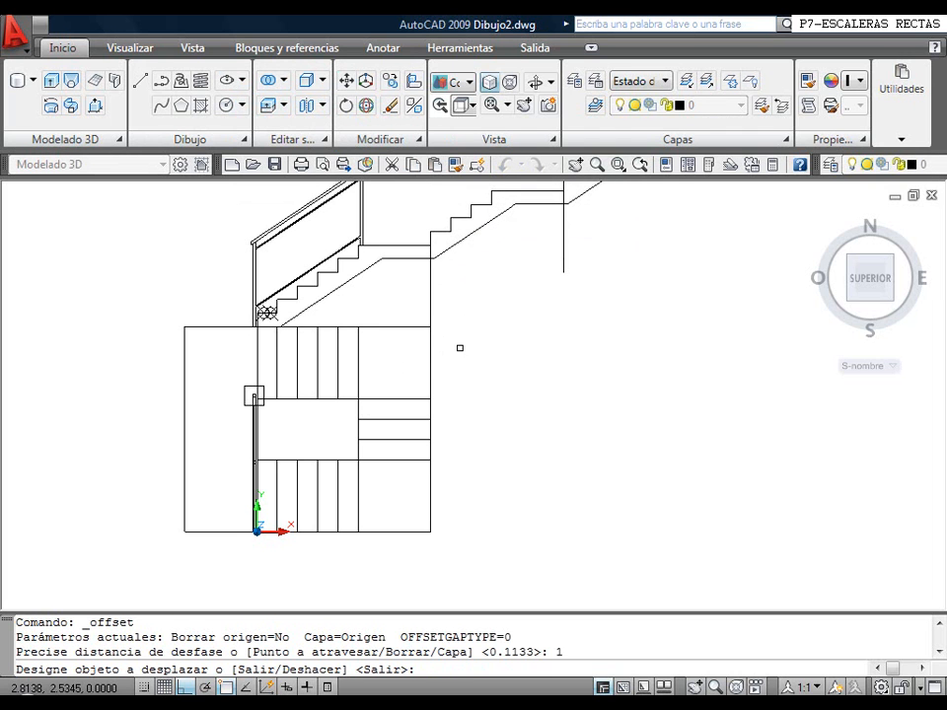
pyautogui.click(398, 328)
pyautogui.click(525, 333)
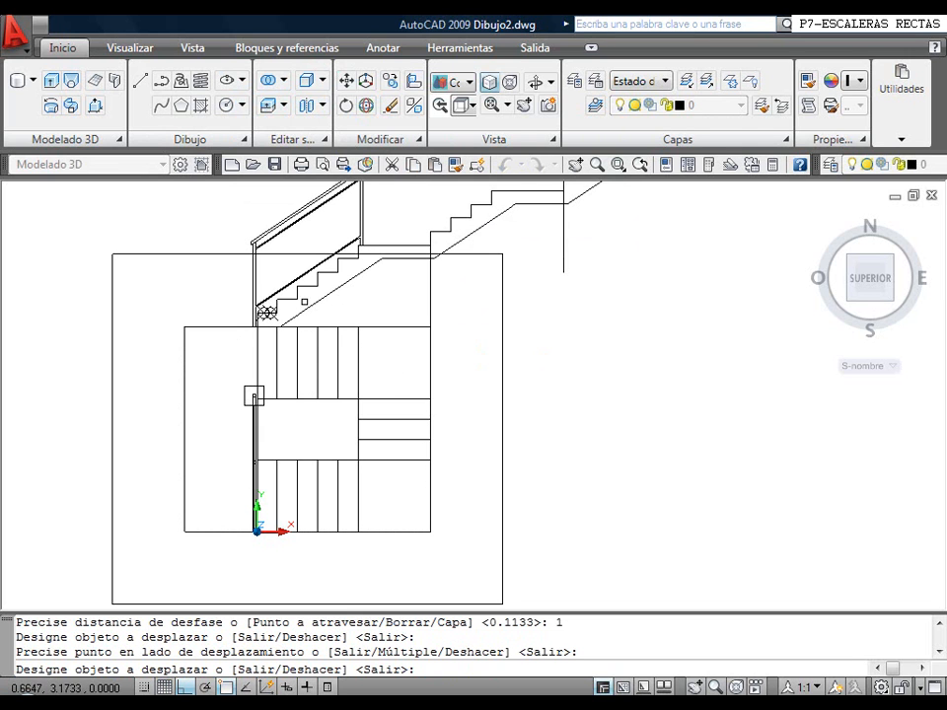
pyautogui.rightClick(179, 222)
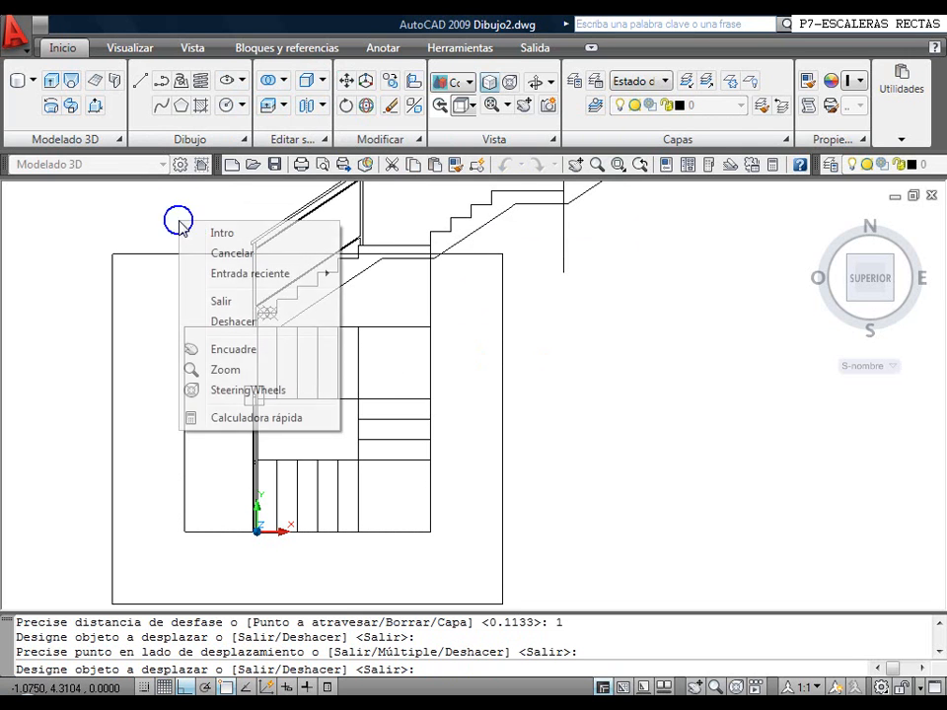
pyautogui.click(221, 235)
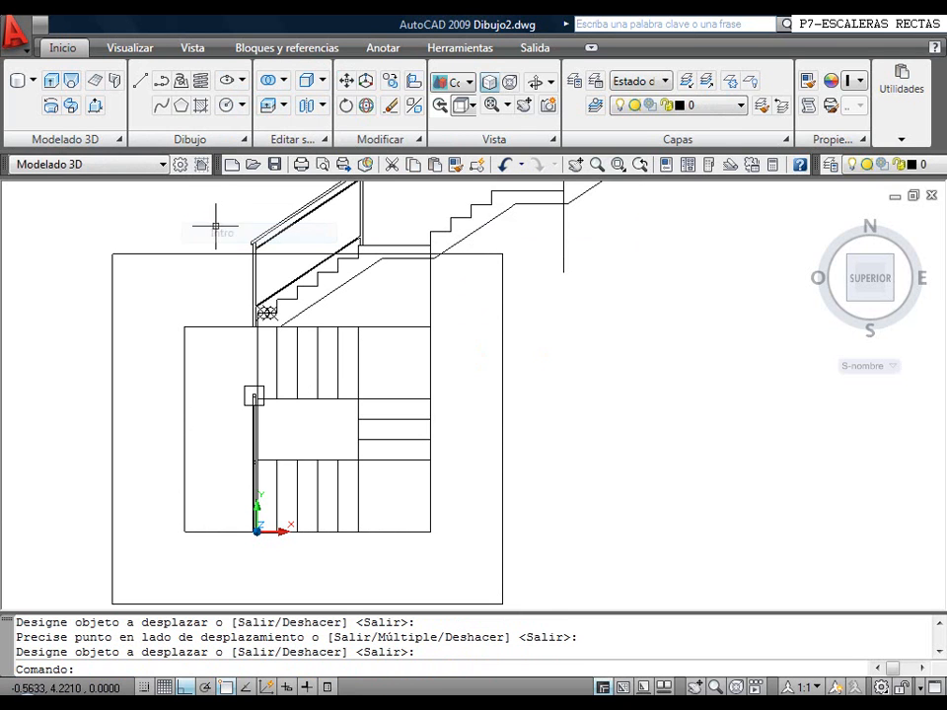
# Stretch the east side of the offset rectangle 0.75 inward toward the stair plan
pyautogui.click(390, 139)
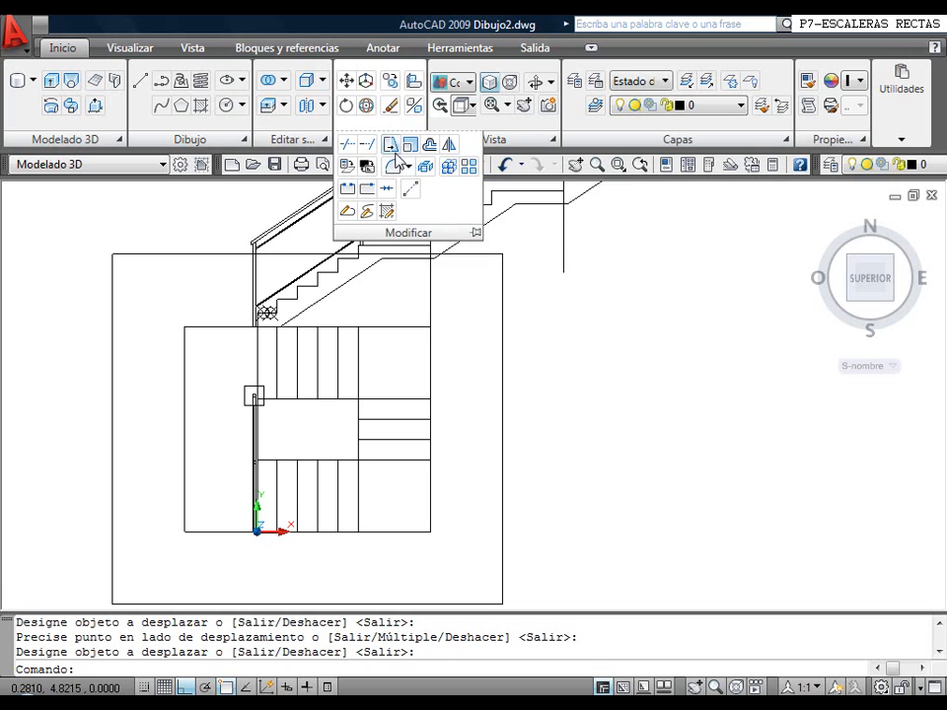
pyautogui.click(391, 145)
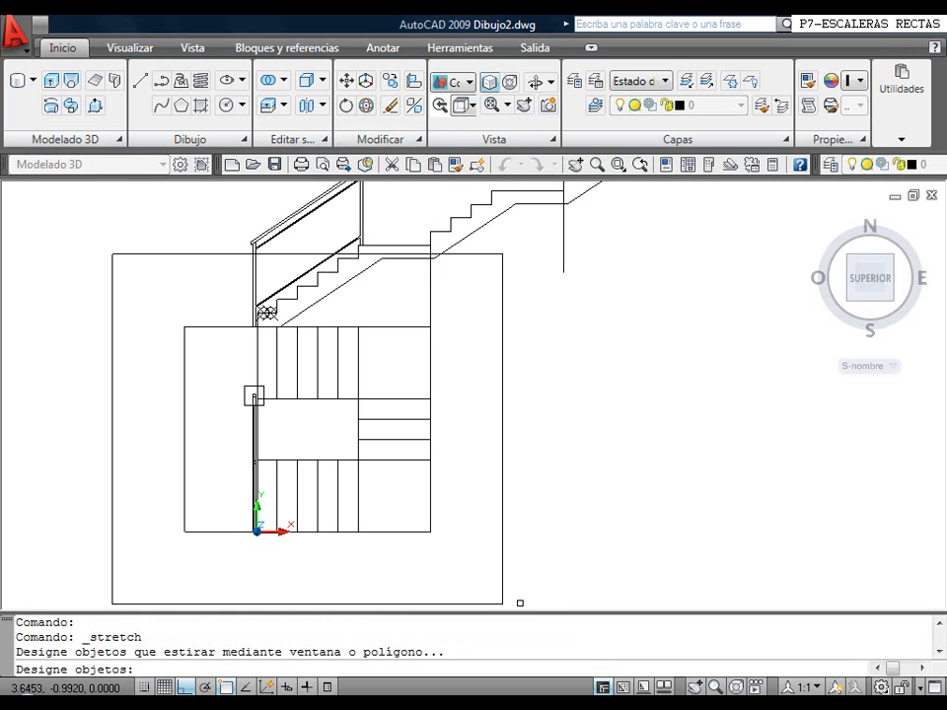
pyautogui.moveTo(506, 585); pyautogui.dragTo(484, 554, button='middle')
pyautogui.click(498, 592)
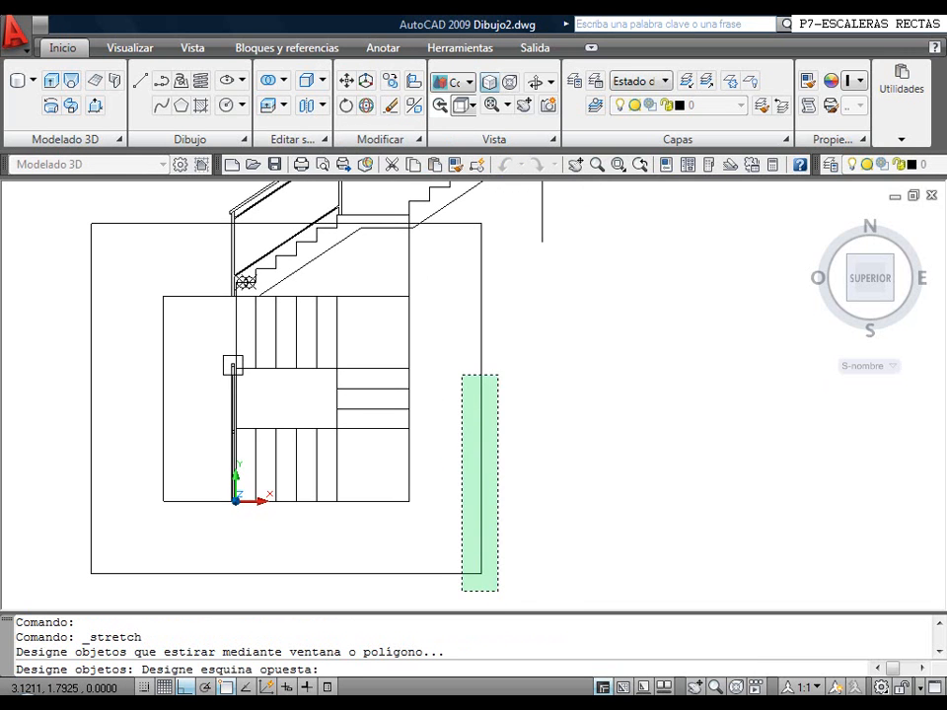
pyautogui.click(469, 216)
pyautogui.rightClick(568, 351)
pyautogui.click(603, 343)
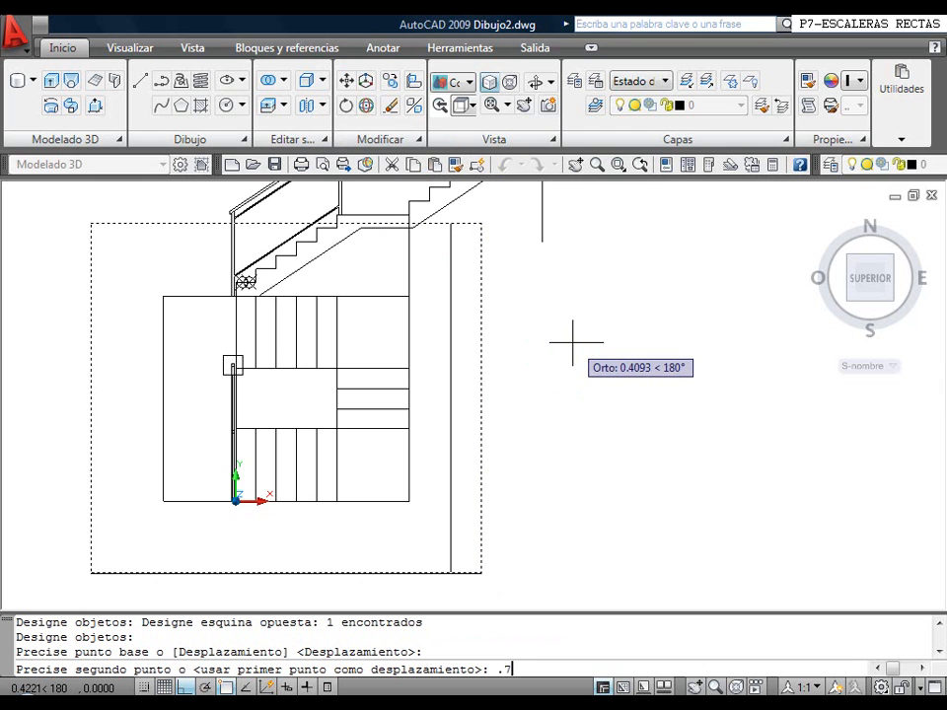
pyautogui.write('.75')
pyautogui.press('Return')
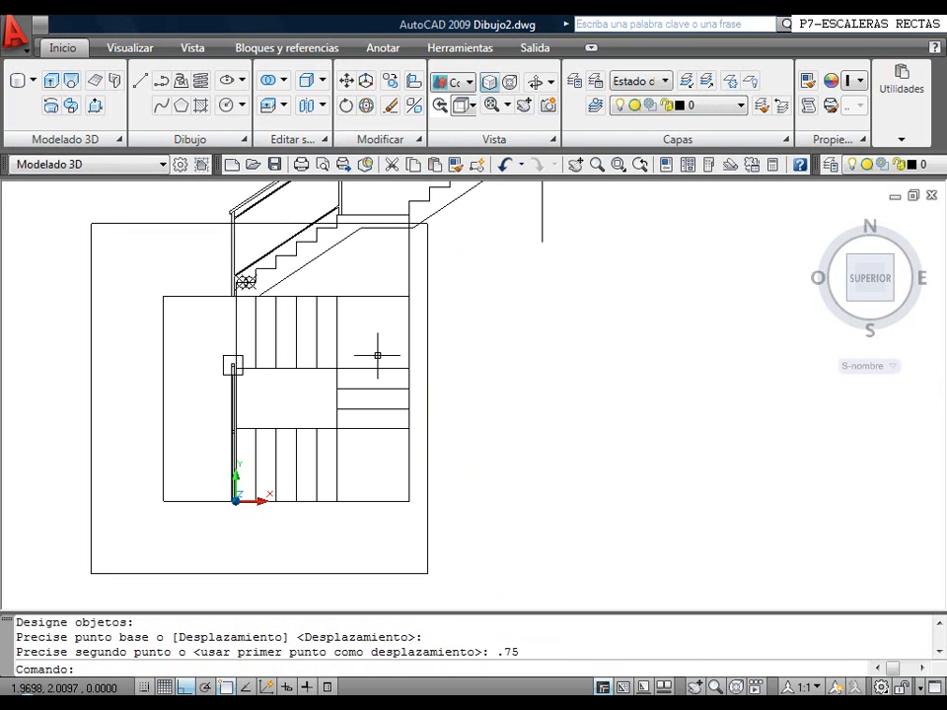
# Move both north corners of the offset rectangle 0.75 inward toward the stair plan
pyautogui.click(152, 223)
pyautogui.click(91, 223)
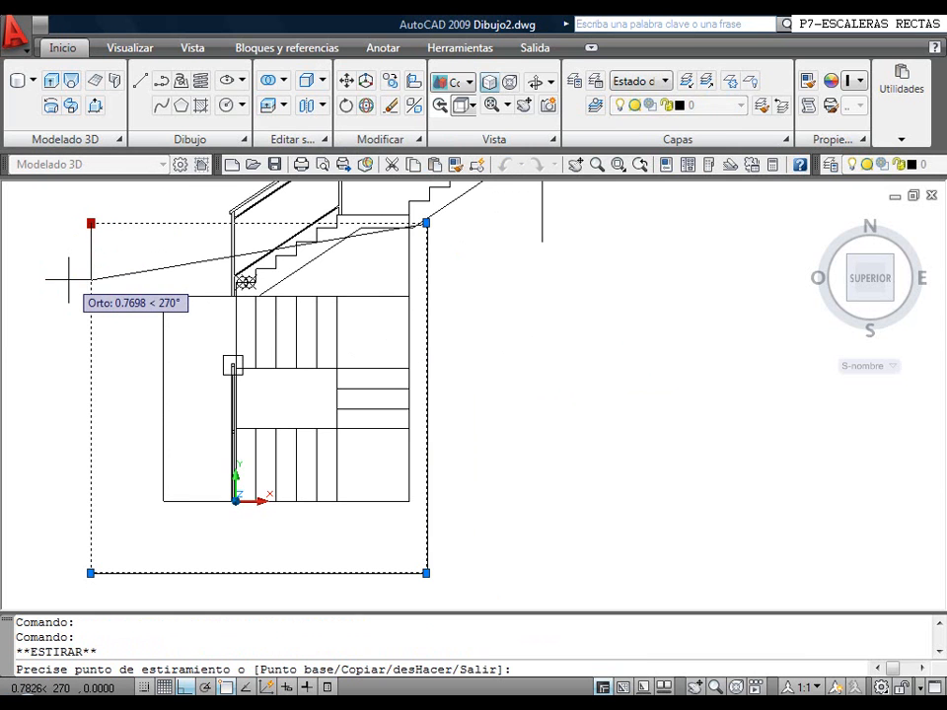
pyautogui.write('.75')
pyautogui.press('Return')
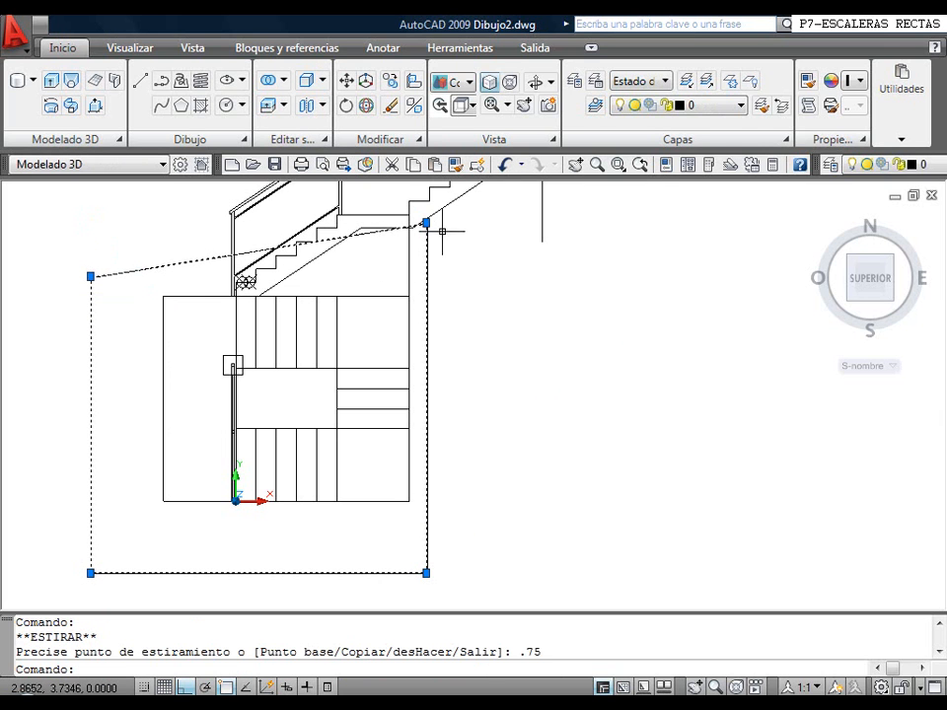
pyautogui.click(427, 223)
pyautogui.write('.75')
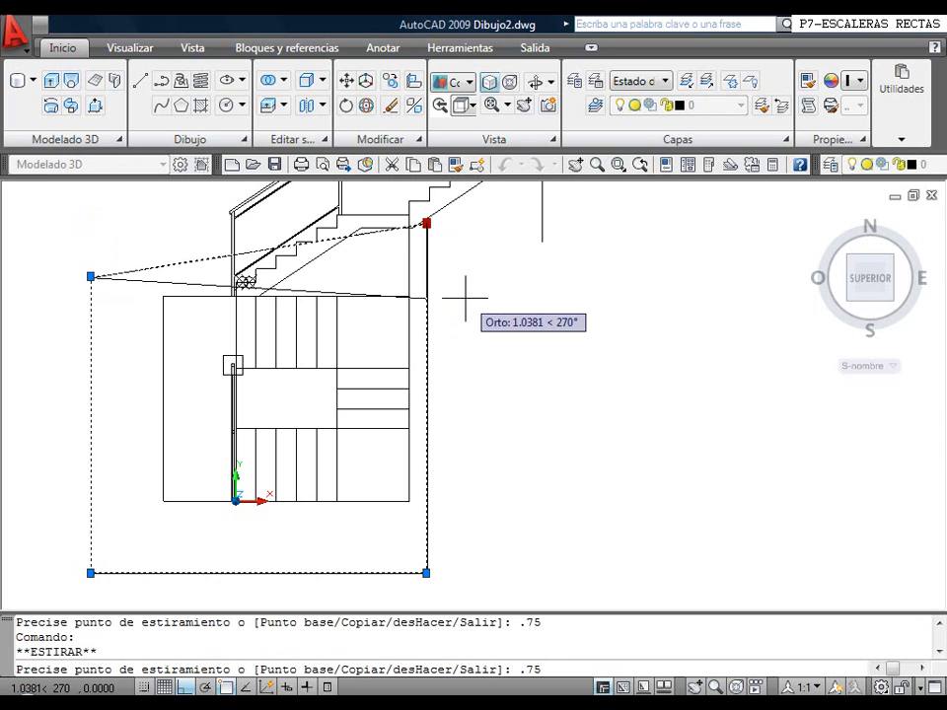
pyautogui.press('Return')
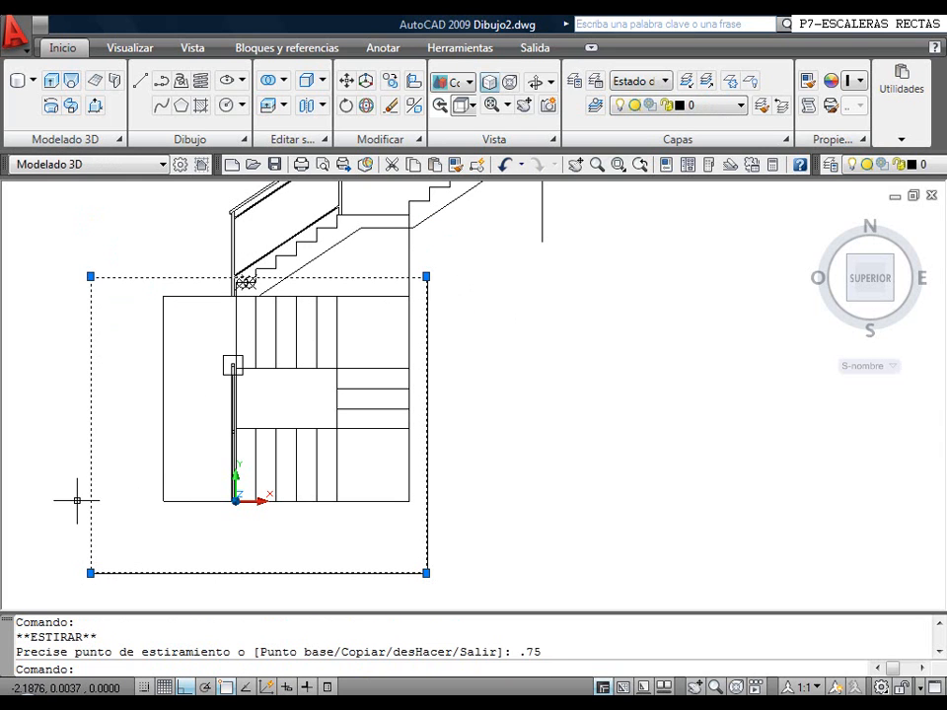
pyautogui.click(386, 143)
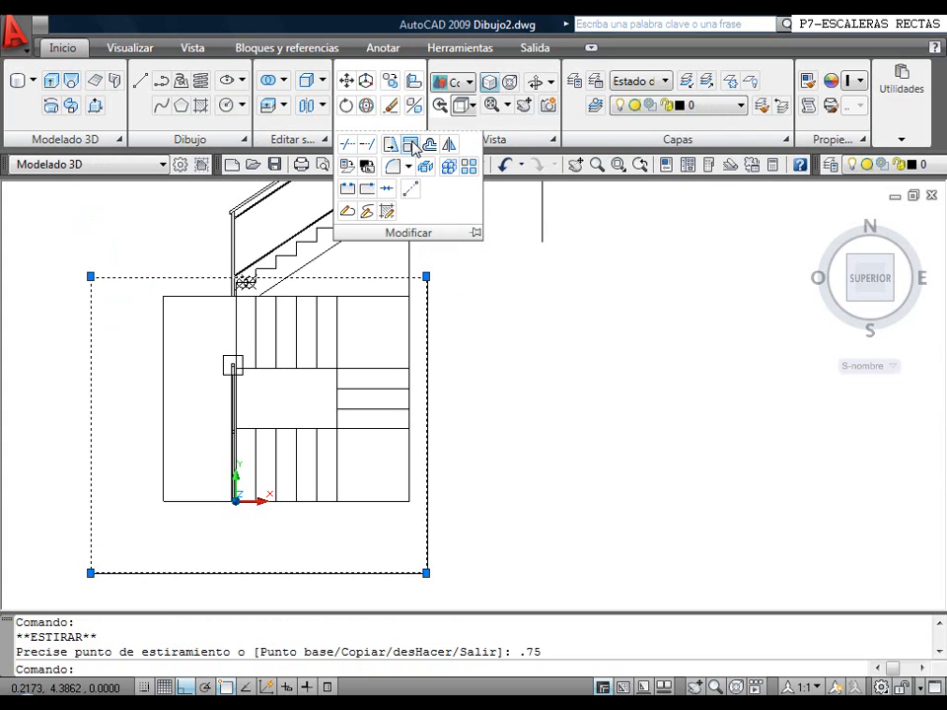
pyautogui.click(390, 144)
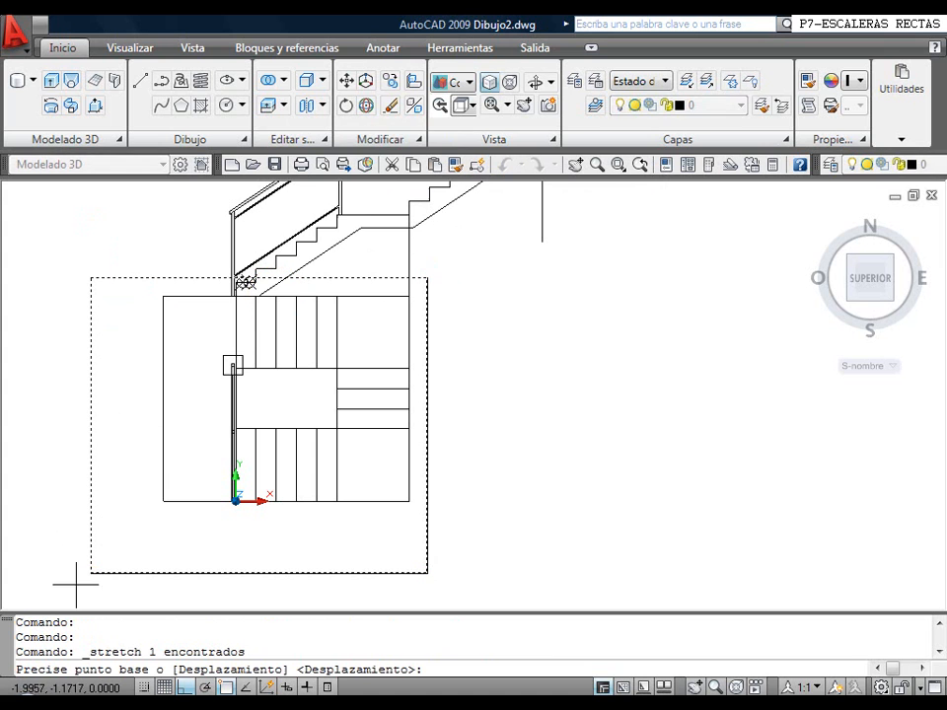
pyautogui.press('Escape')
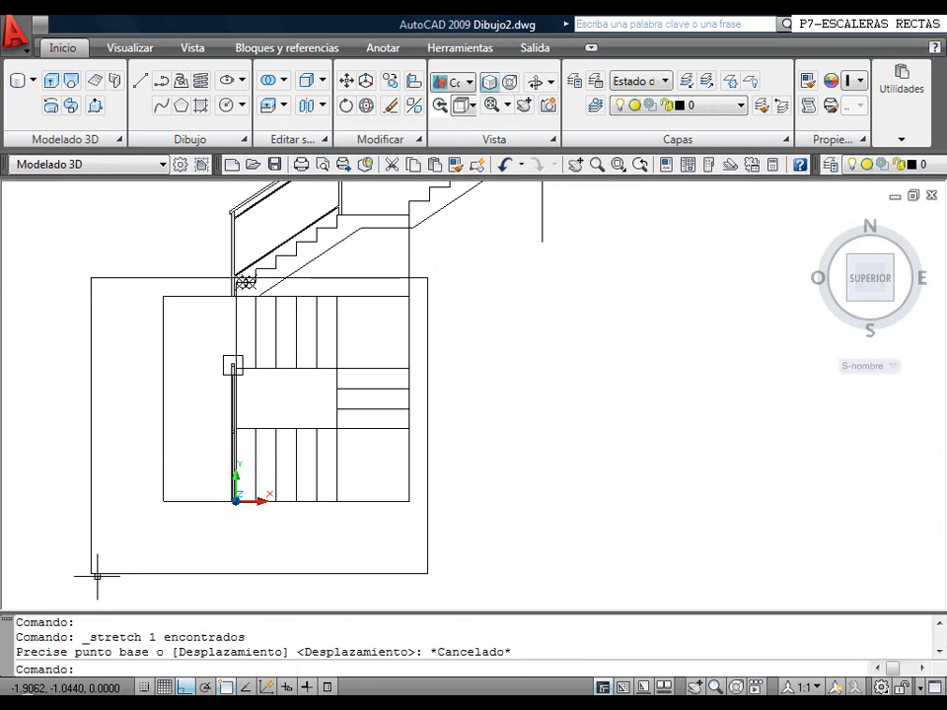
# Stretch the west side of the offset rectangle 1 inward to align with the stair plan's west edge
pyautogui.rightClick(94, 450)
pyautogui.click(148, 67)
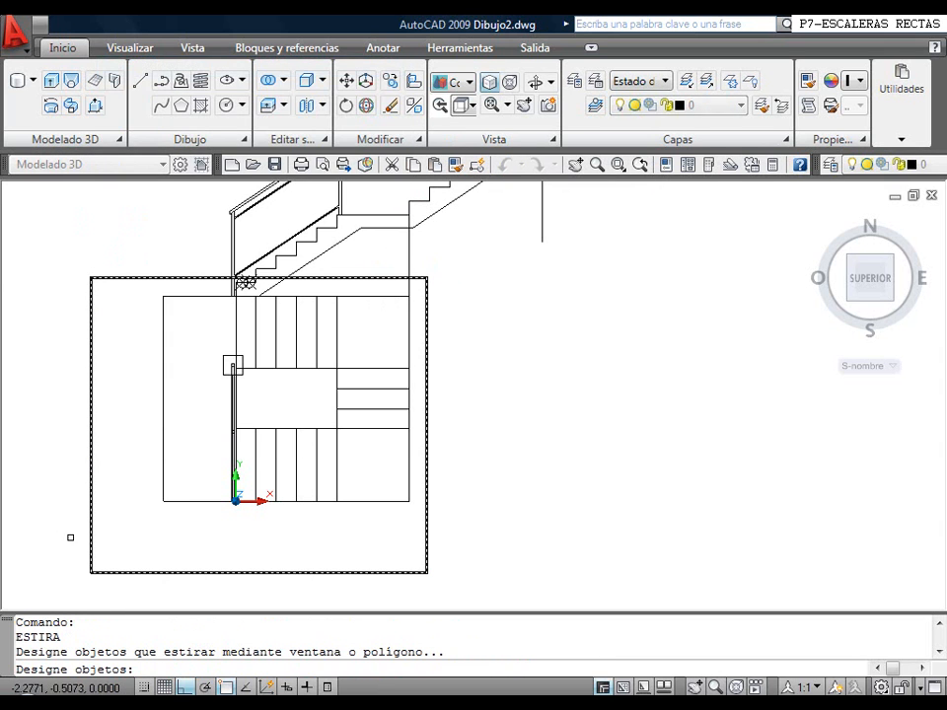
pyautogui.click(115, 593)
pyautogui.click(63, 252)
pyautogui.press('Return')
pyautogui.click(59, 238)
pyautogui.write('1')
pyautogui.press('Return')
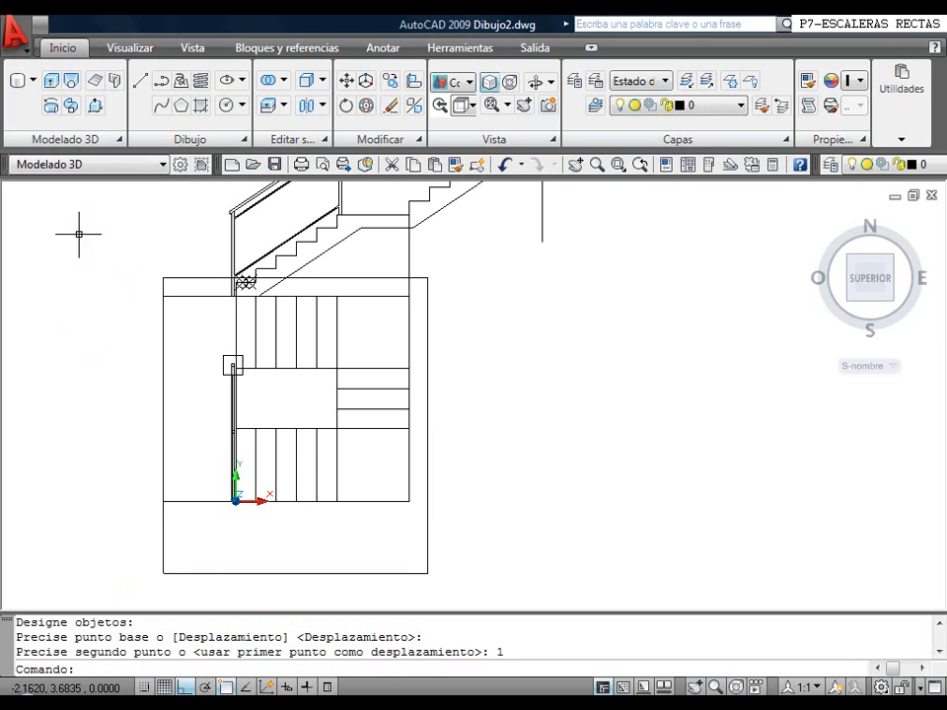
# Draw a line from the stair plan's southeast corner perpendicular to the south side of the outer rectangle
pyautogui.scroll(2, 173, 527)
pyautogui.moveTo(173, 527); pyautogui.dragTo(56, 546, button='middle')
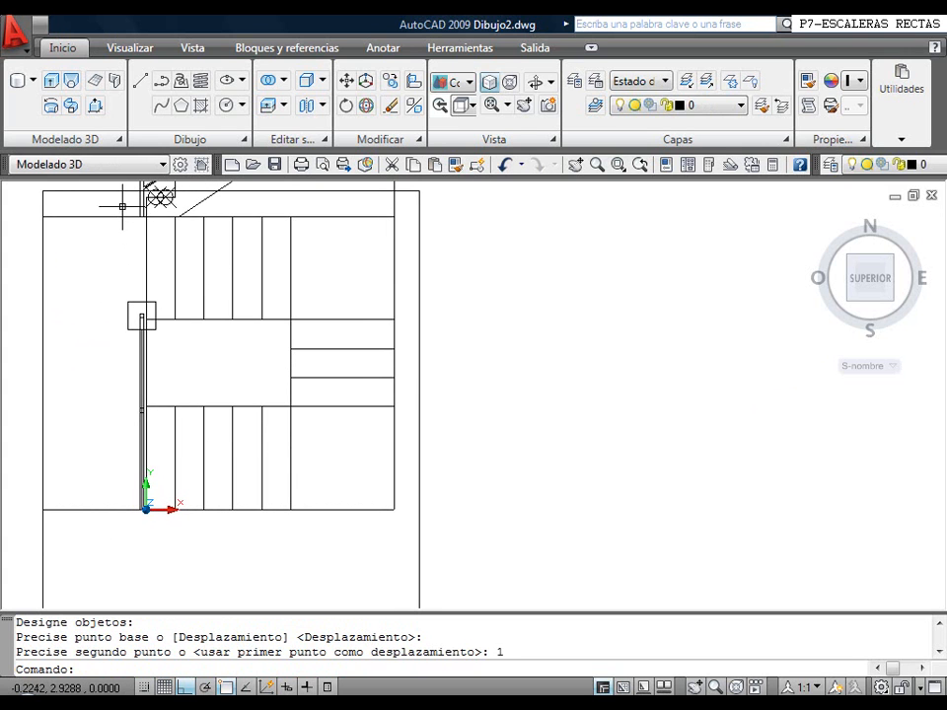
pyautogui.moveTo(360, 538)
pyautogui.mouseDown(button='middle')
pyautogui.moveTo(314, 460)
pyautogui.moveTo(364, 456)
pyautogui.mouseUp(button='middle')
pyautogui.click(140, 83)
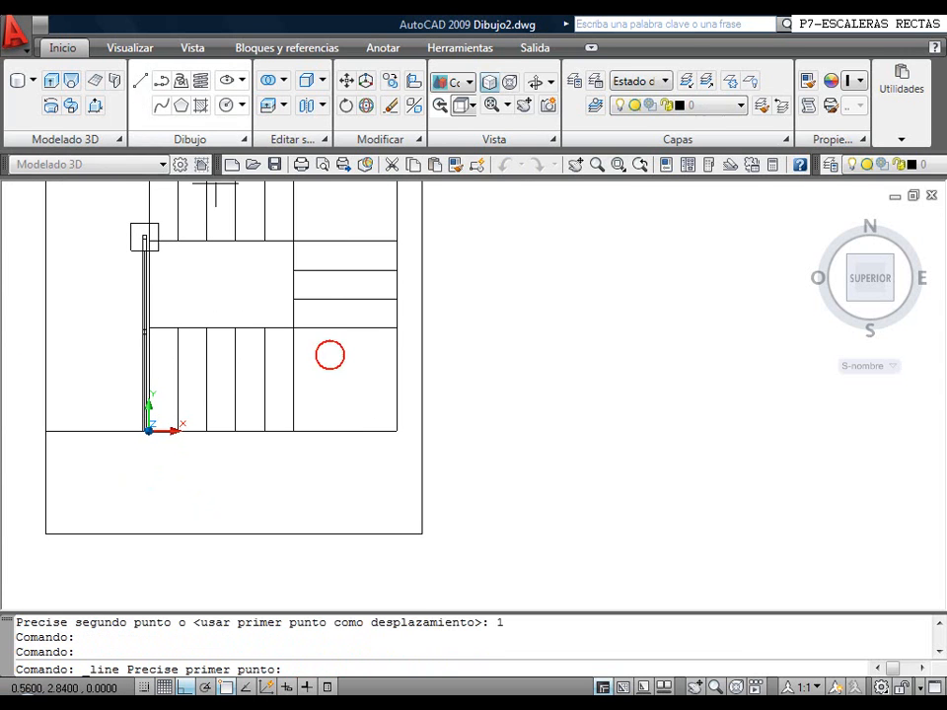
pyautogui.click(395, 430)
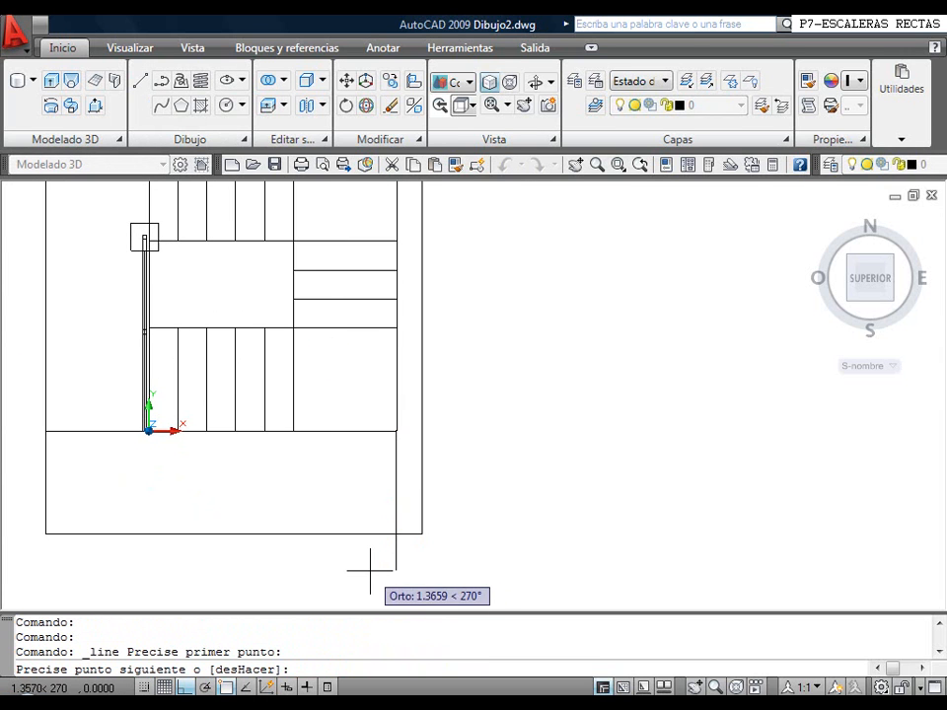
pyautogui.keyDown('shift'); pyautogui.rightClick(369, 565); pyautogui.keyUp('shift')
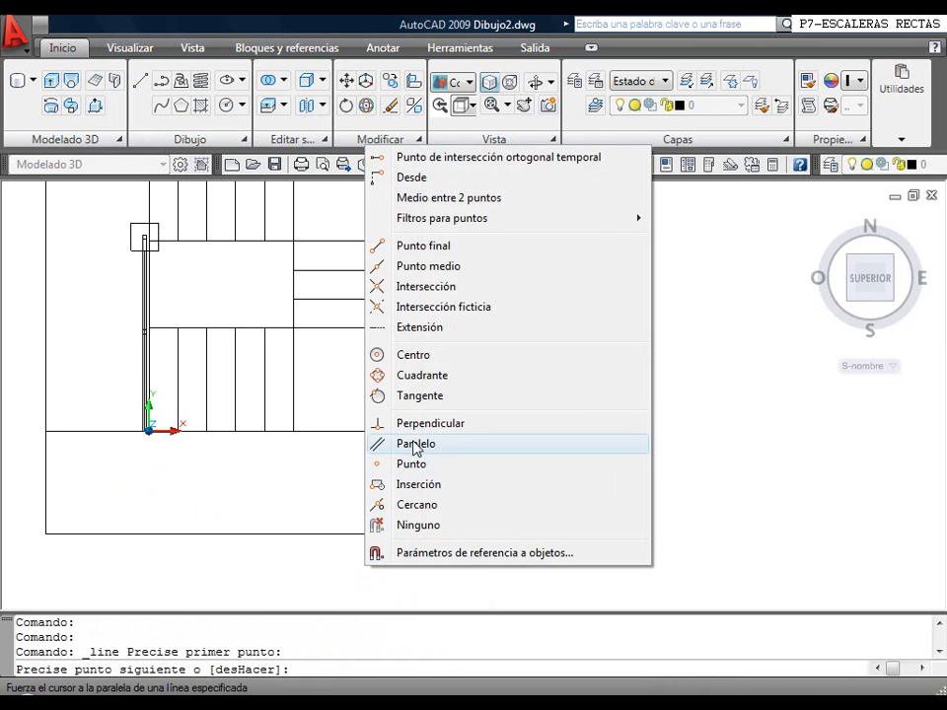
pyautogui.click(383, 422)
pyautogui.click(408, 528)
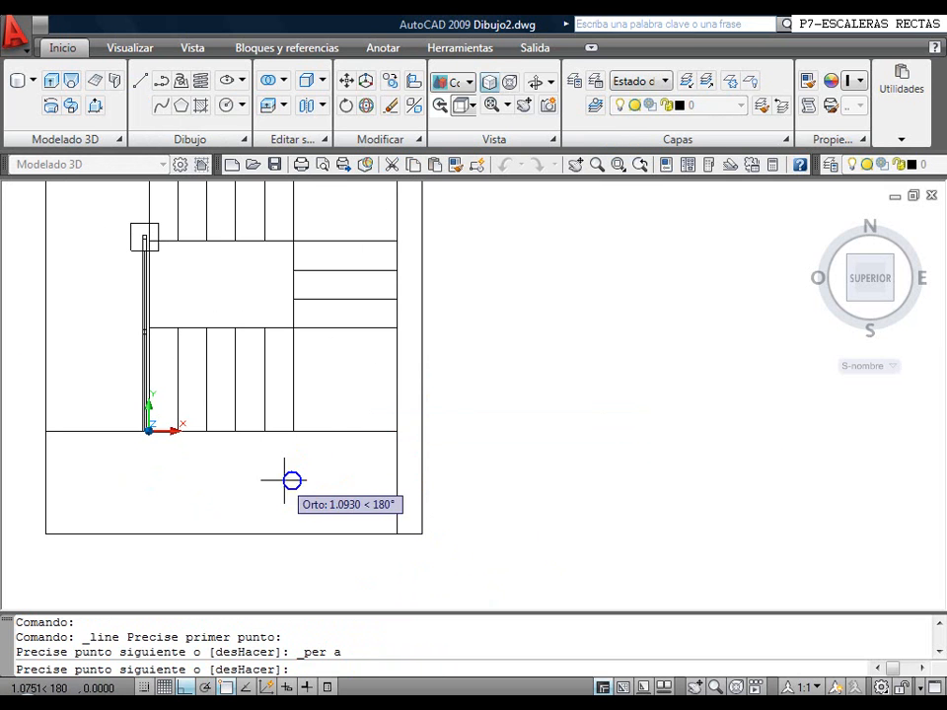
pyautogui.rightClick(311, 267)
pyautogui.click(353, 279)
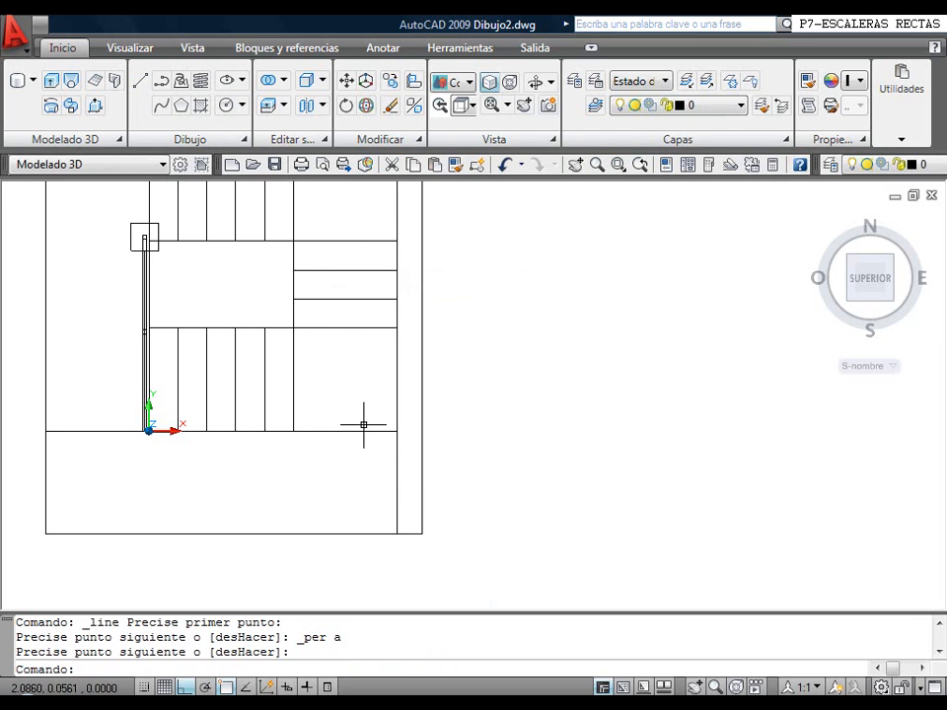
# Shorten the new vertical line by moving its upper endpoint down 0.1
pyautogui.click(395, 432)
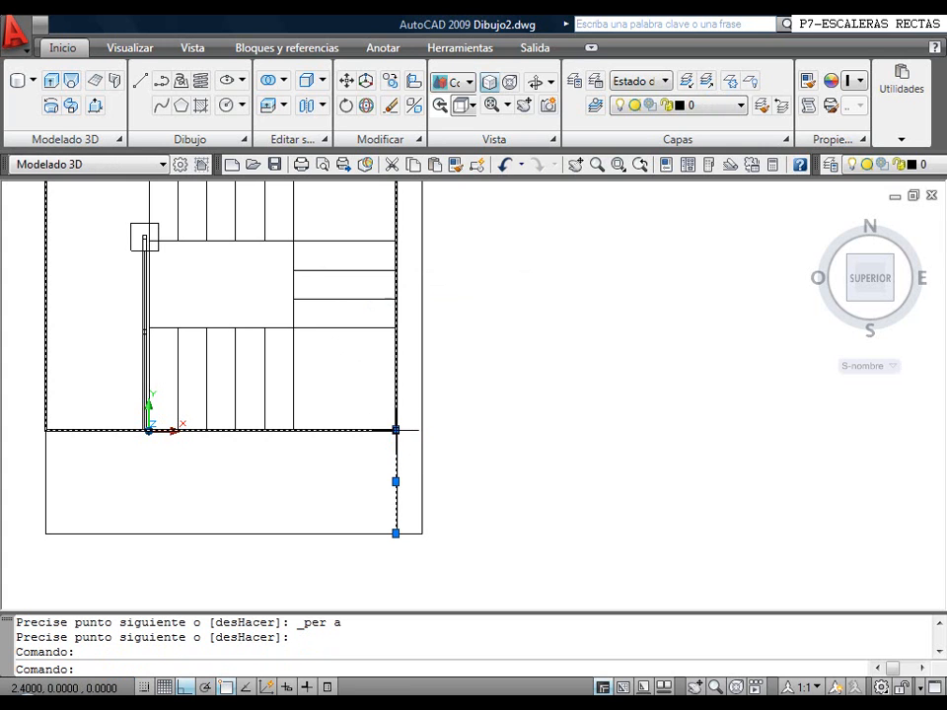
pyautogui.click(396, 431)
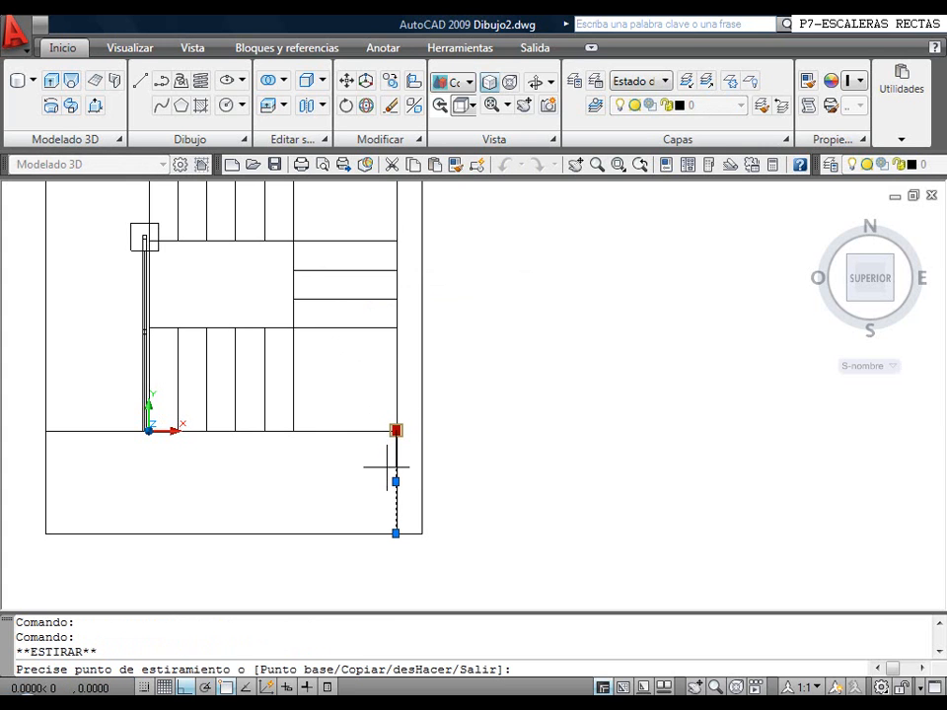
pyautogui.write('.25')
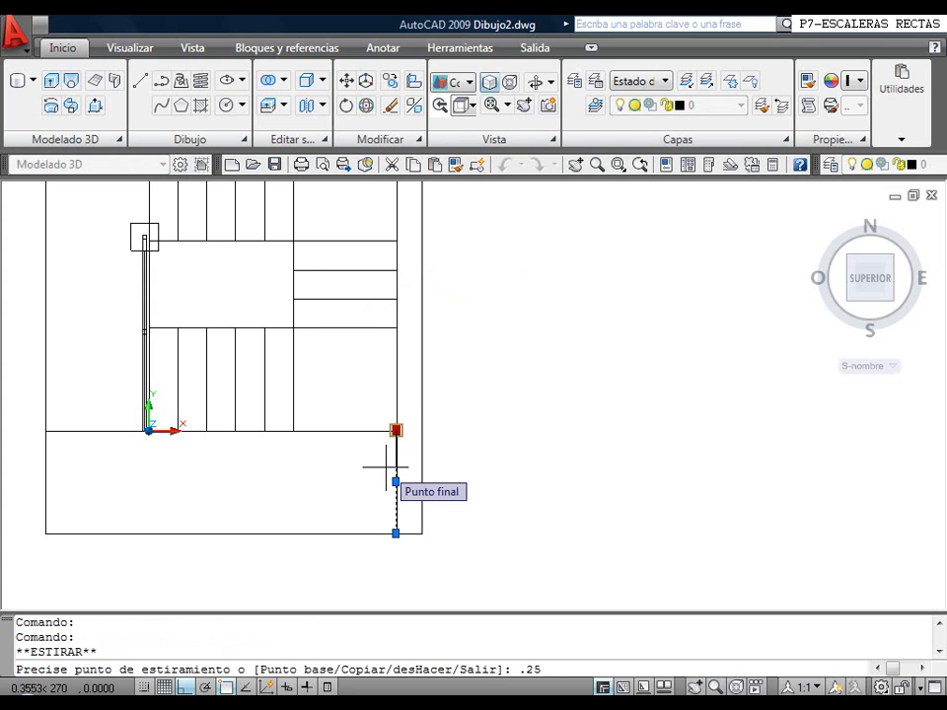
pyautogui.press('BackSpace')
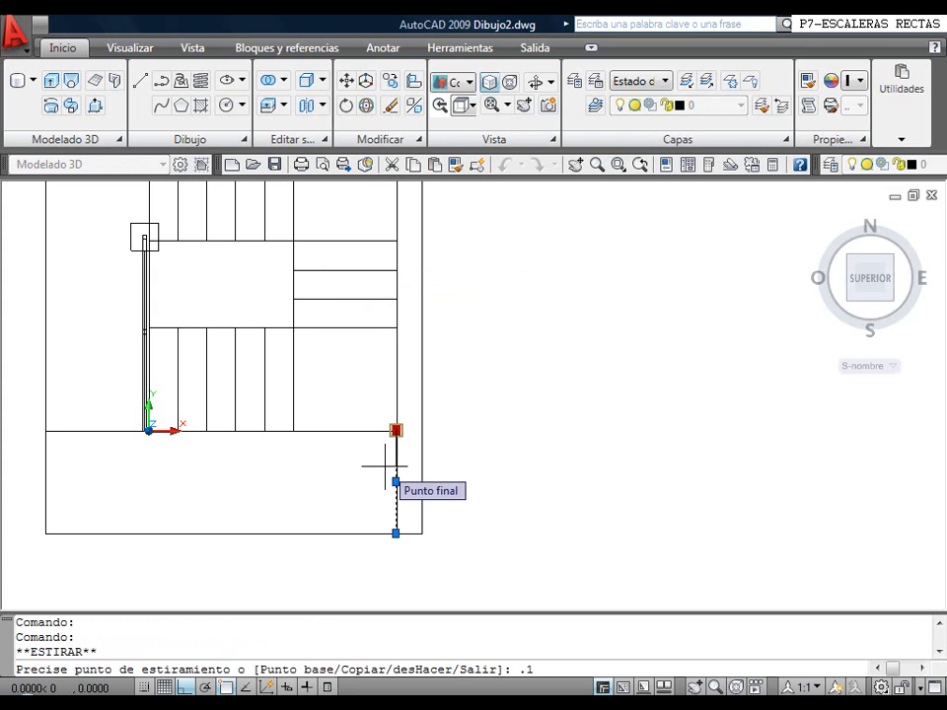
pyautogui.press('Return')
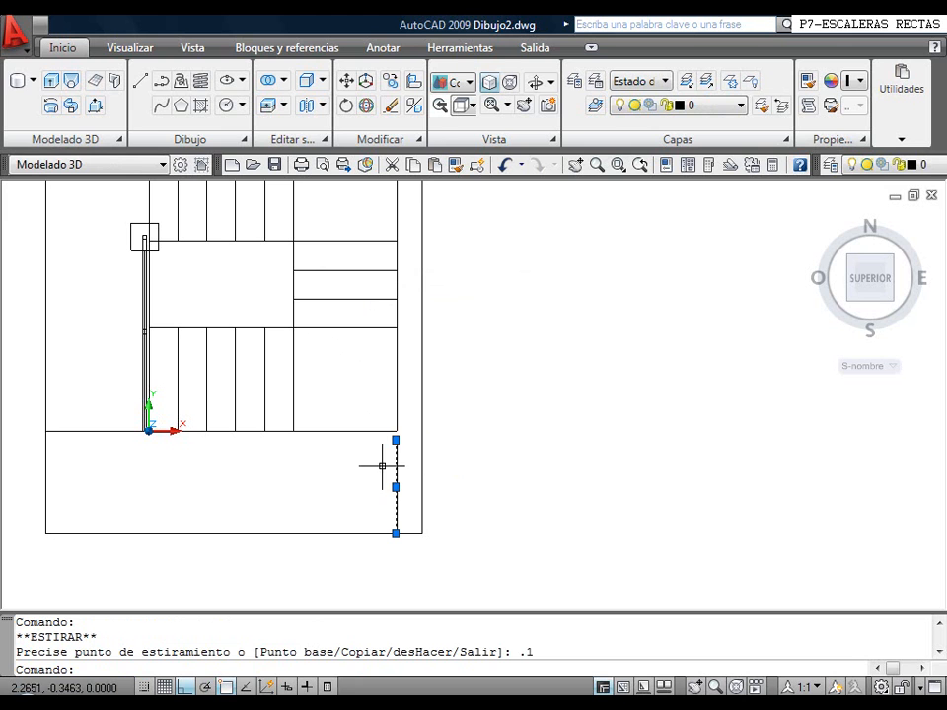
# Draw a line from the vertical line's upper endpoint perpendicular to the outer rectangle's west side
pyautogui.click(140, 81)
pyautogui.click(395, 441)
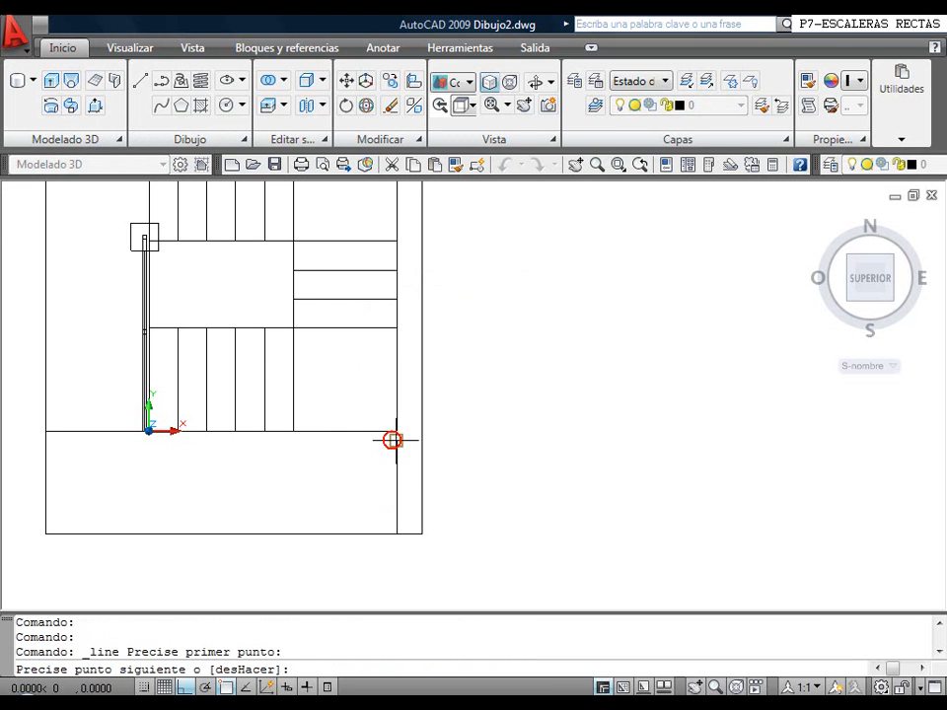
pyautogui.keyDown('shift'); pyautogui.rightClick(299, 456); pyautogui.keyUp('shift')
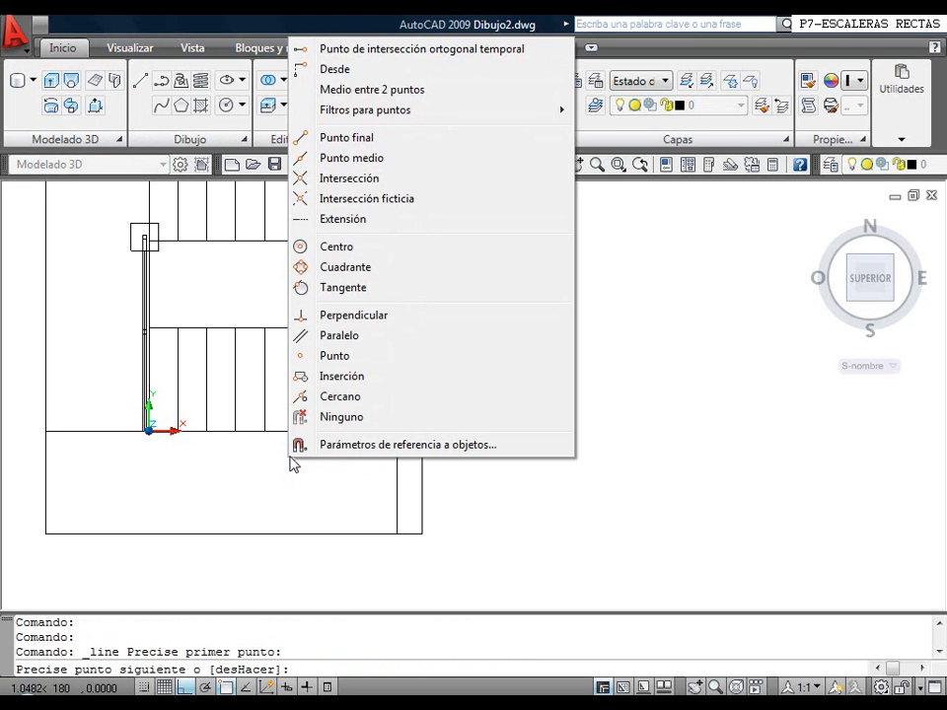
pyautogui.click(350, 313)
pyautogui.click(46, 440)
pyautogui.rightClick(80, 468)
pyautogui.click(109, 475)
pyautogui.scroll(-3, 118, 463)
pyautogui.scroll(3, 165, 371)
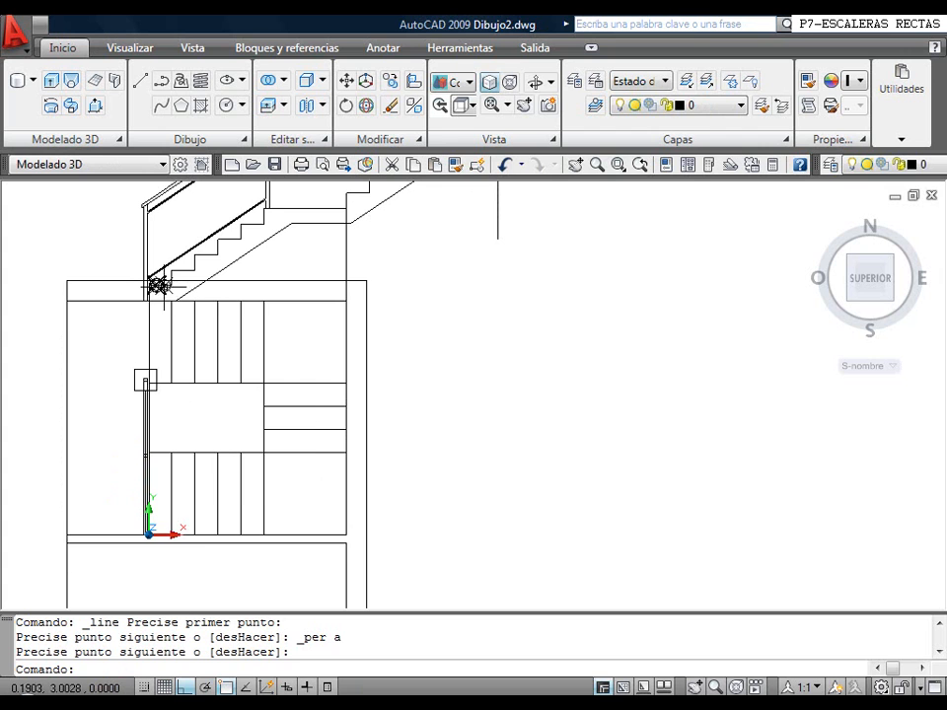
pyautogui.moveTo(190, 420); pyautogui.dragTo(187, 371, button='middle')
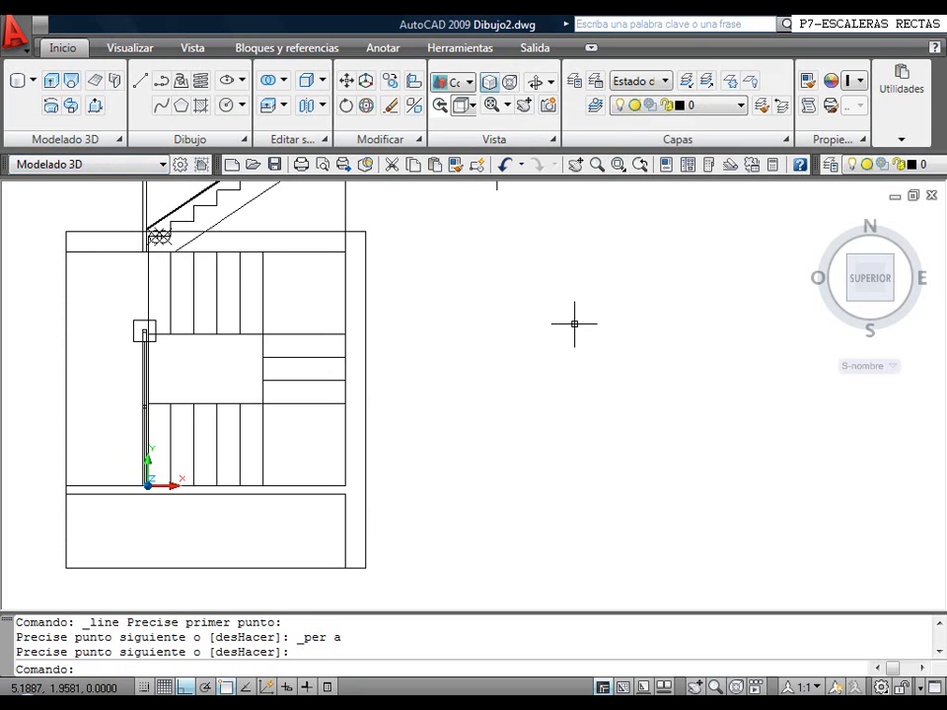
# Create two new layers named 3D-Forjado and 3D-Muros
pyautogui.click(575, 85)
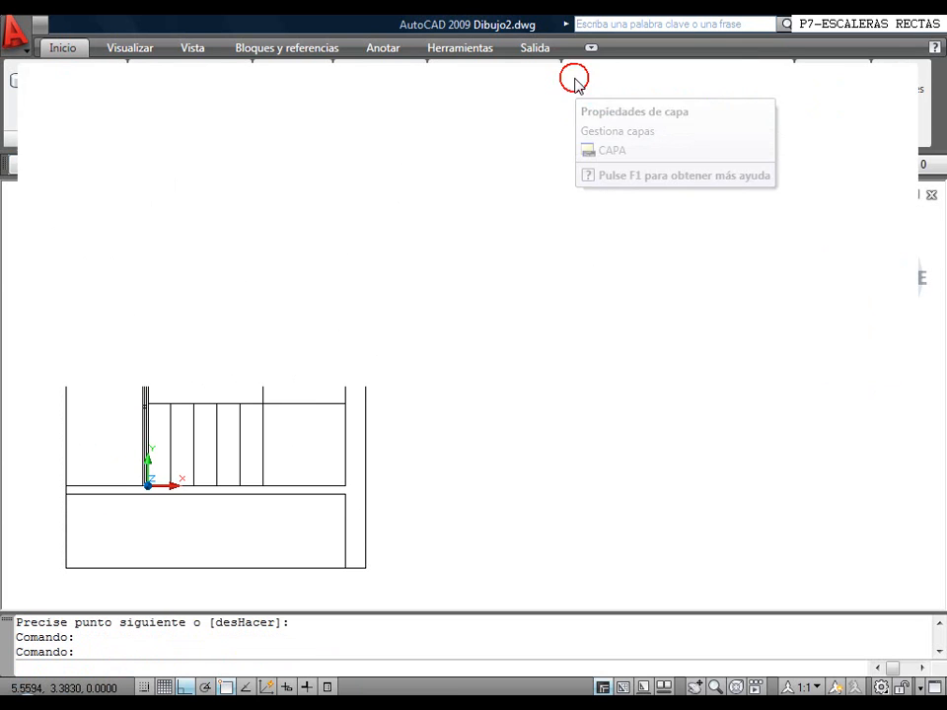
pyautogui.click(236, 105)
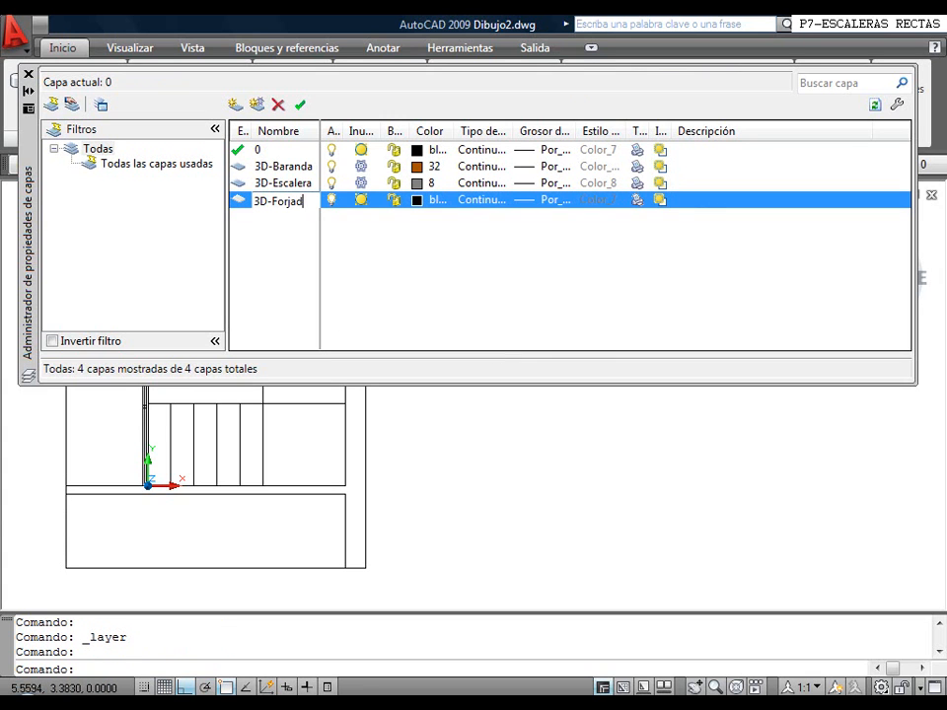
pyautogui.click(233, 105)
pyautogui.write('3D-Muros')
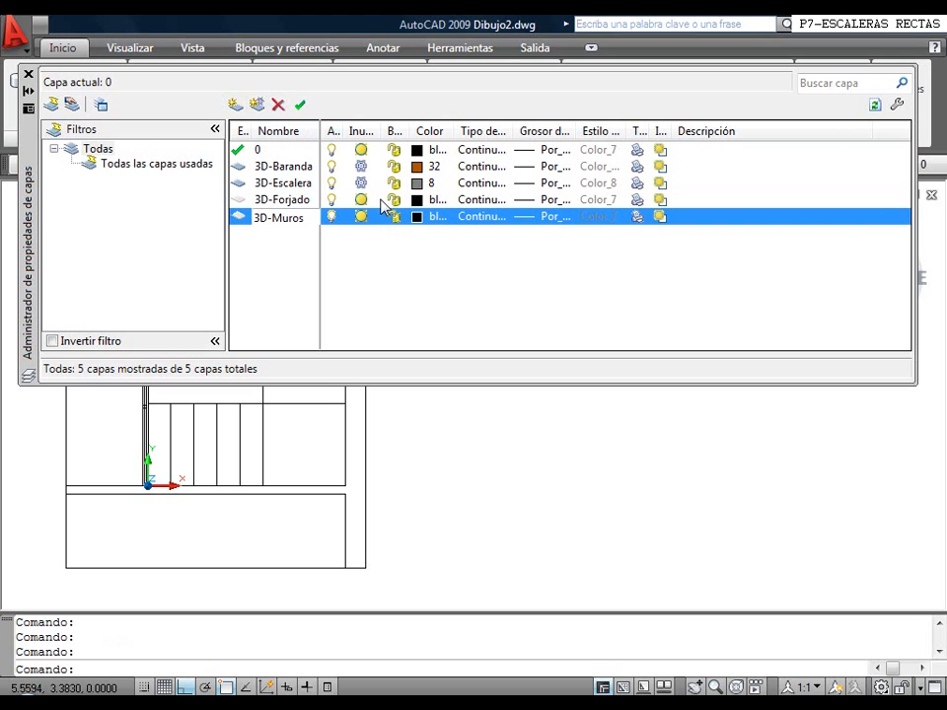
# Assign index color 72 to the 3D-Forjado layer
pyautogui.click(416, 200)
pyautogui.click(417, 200)
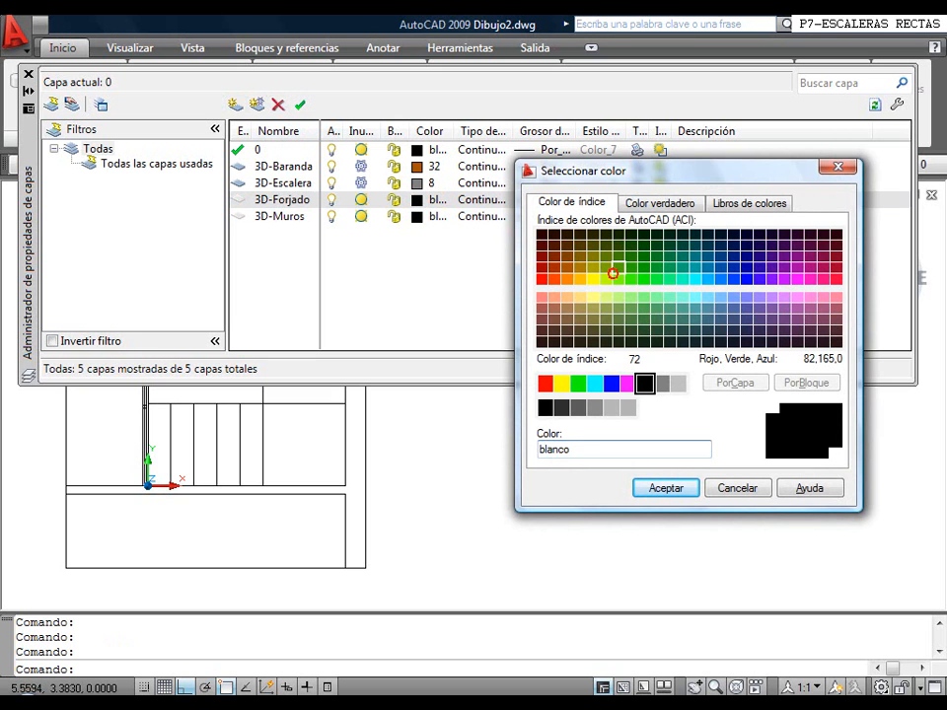
pyautogui.click(618, 266)
pyautogui.click(665, 488)
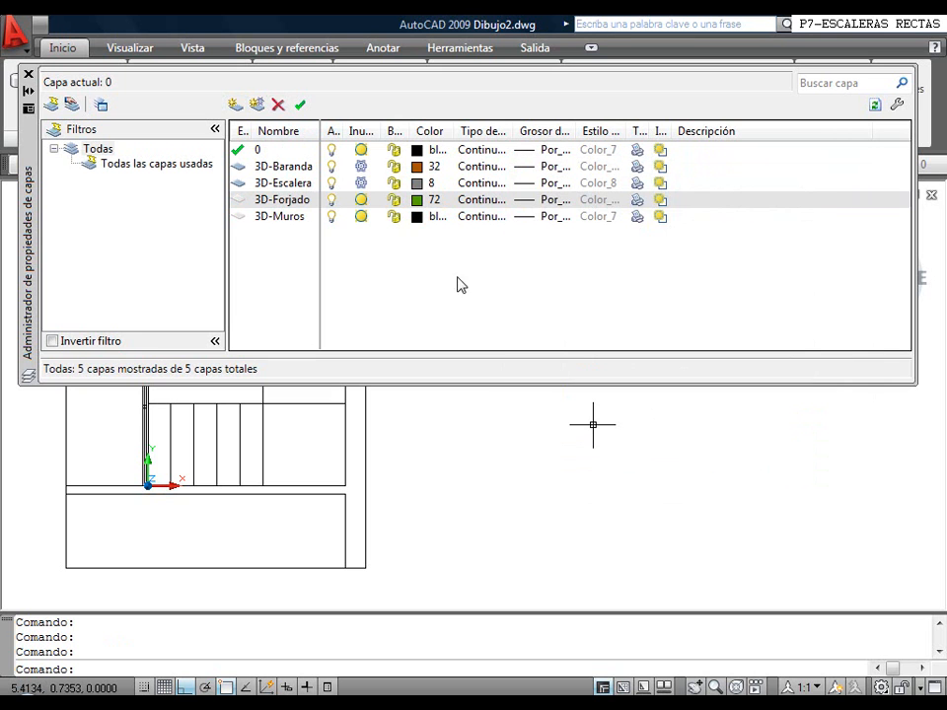
# Assign index color 152 to the 3D-Muros layer and make it the current layer
pyautogui.click(416, 216)
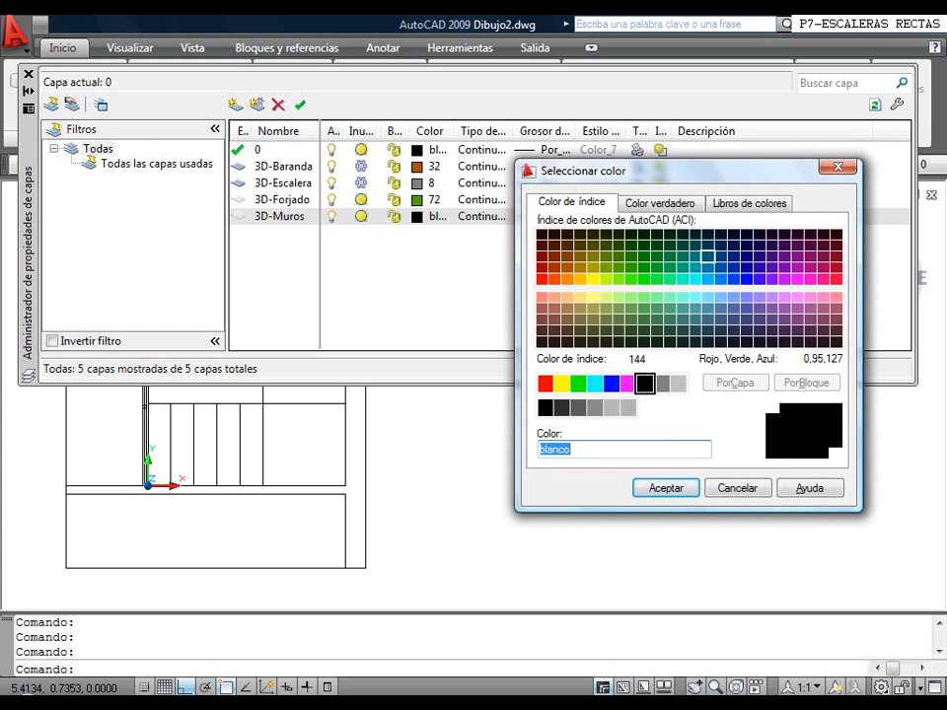
pyautogui.click(721, 267)
pyautogui.click(671, 488)
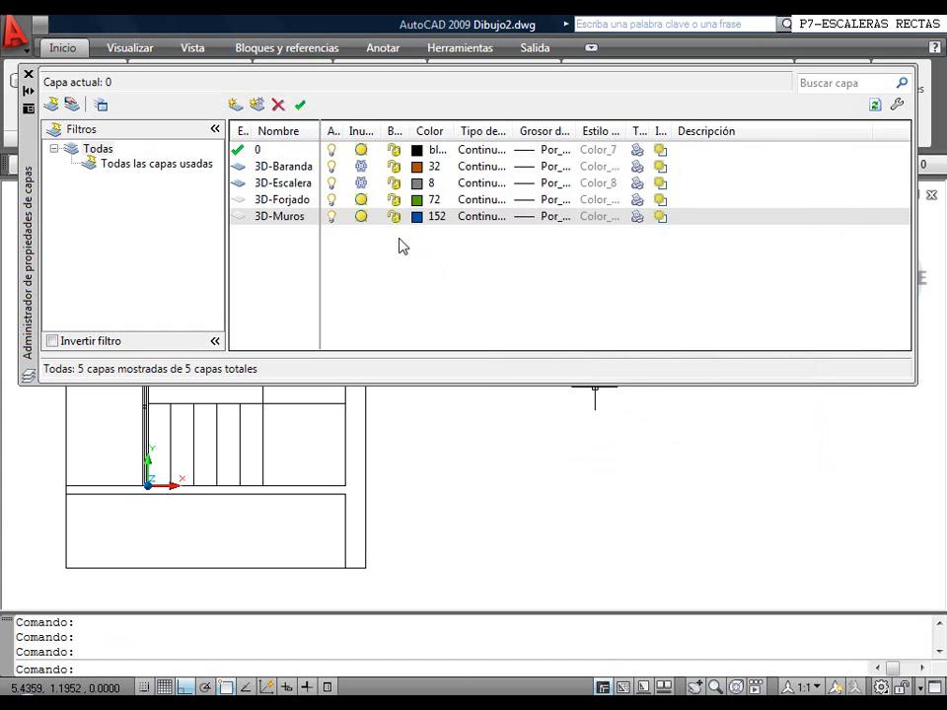
pyautogui.click(300, 105)
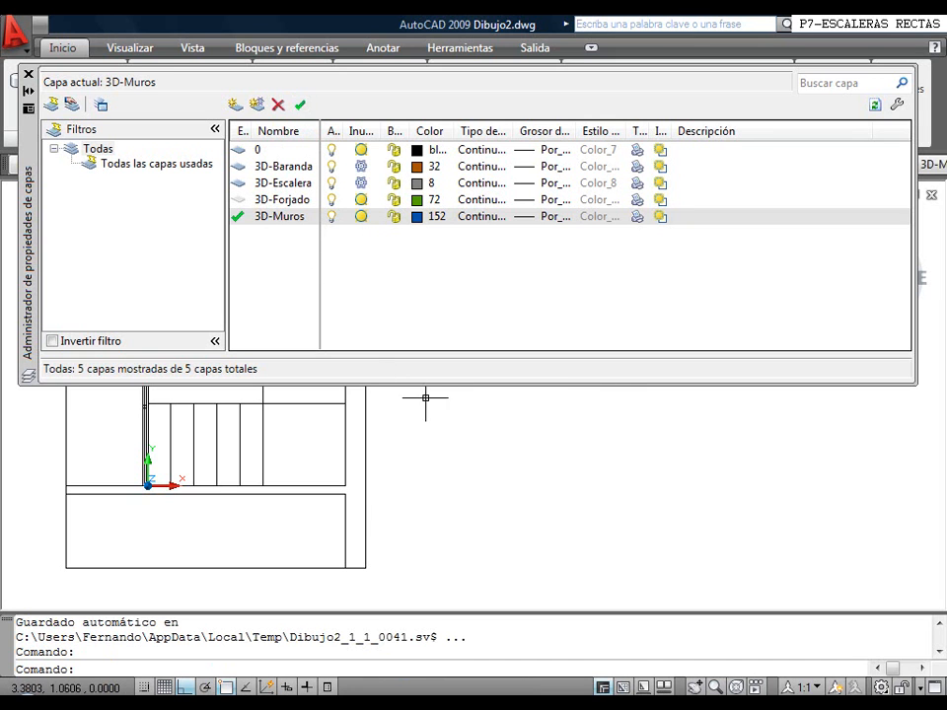
pyautogui.click(26, 72)
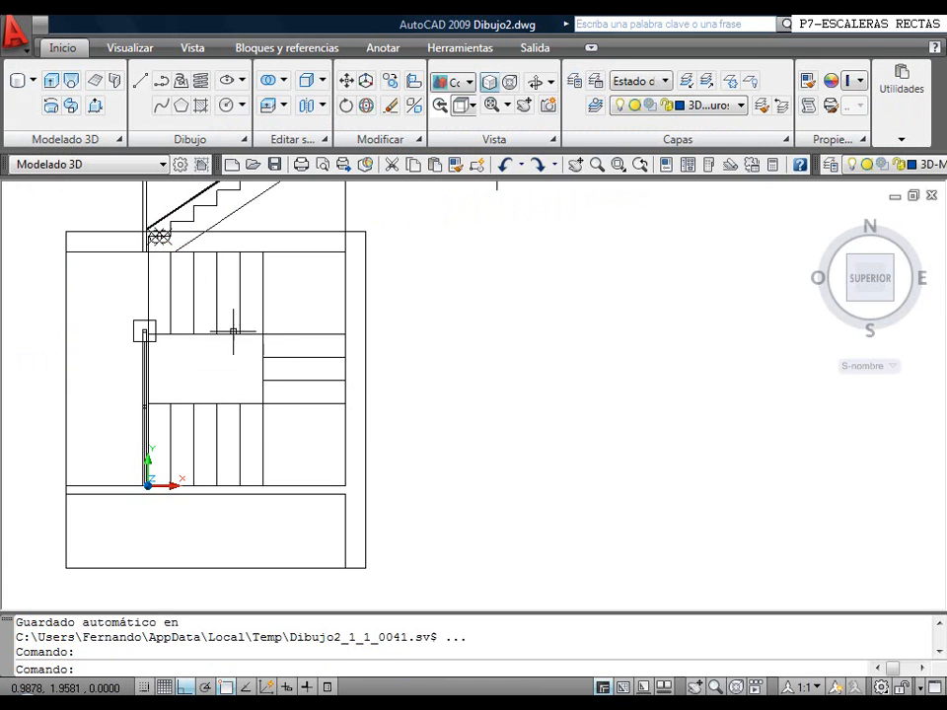
# Trace the wall outline as a closed polyline along the outer rectangle, the two auxiliary lines and the stair plan's south, east and north edges
pyautogui.click(158, 81)
pyautogui.click(67, 232)
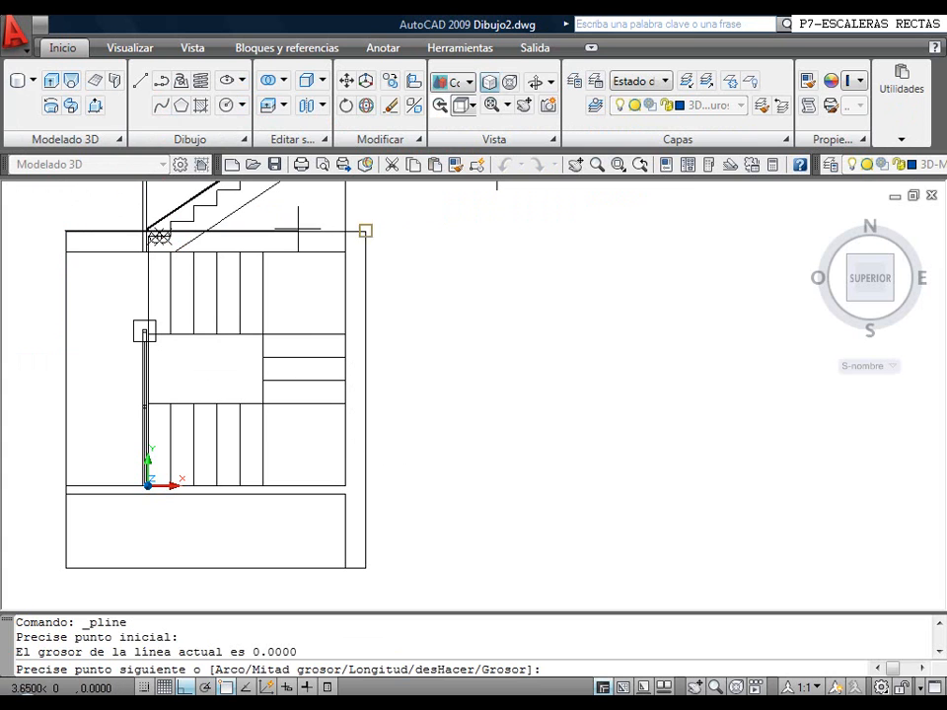
pyautogui.click(365, 232)
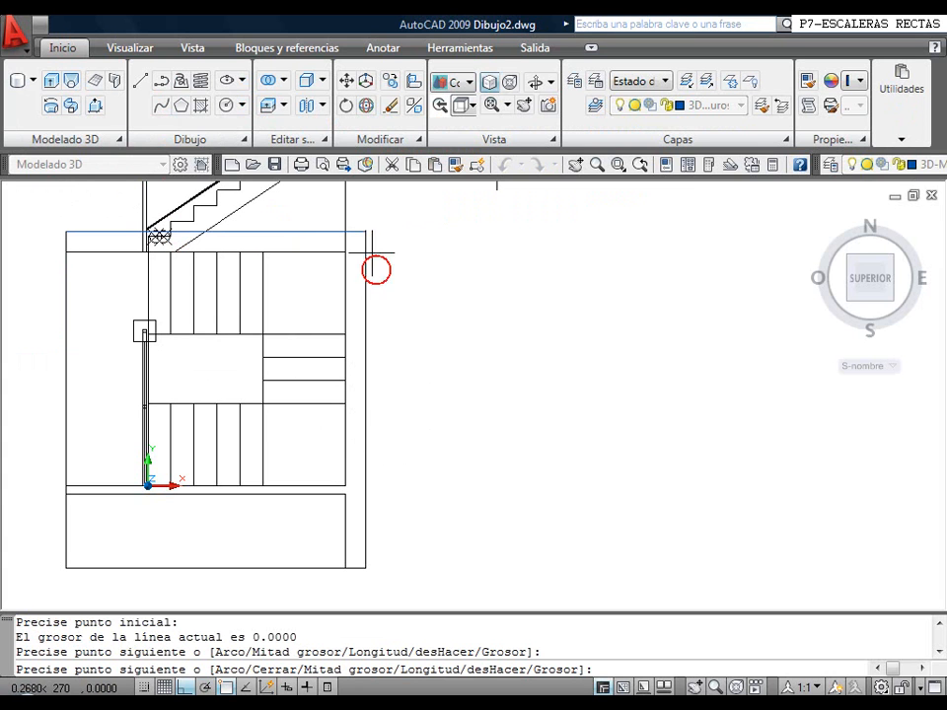
pyautogui.click(364, 566)
pyautogui.click(345, 557)
pyautogui.click(345, 493)
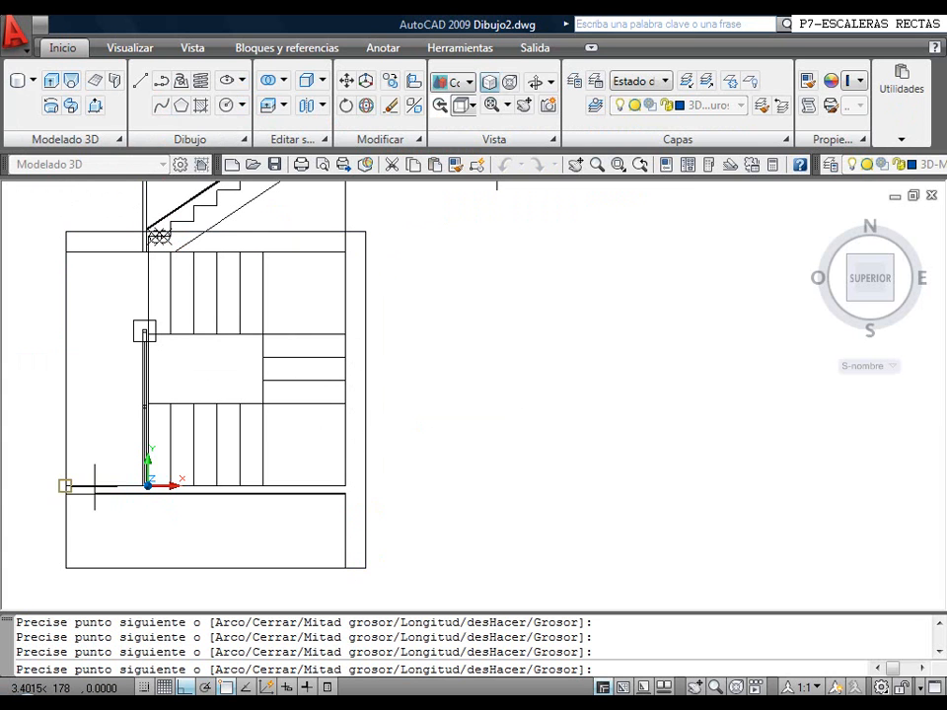
pyautogui.click(67, 490)
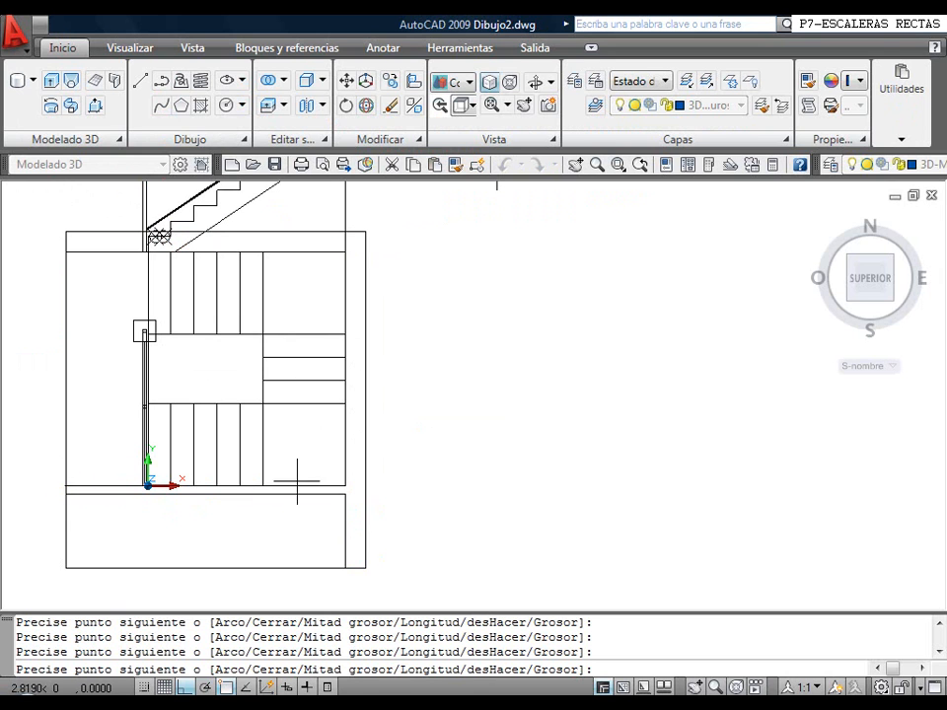
pyautogui.click(344, 485)
pyautogui.click(343, 250)
pyautogui.click(65, 251)
pyautogui.write('c')
pyautogui.press('Return')
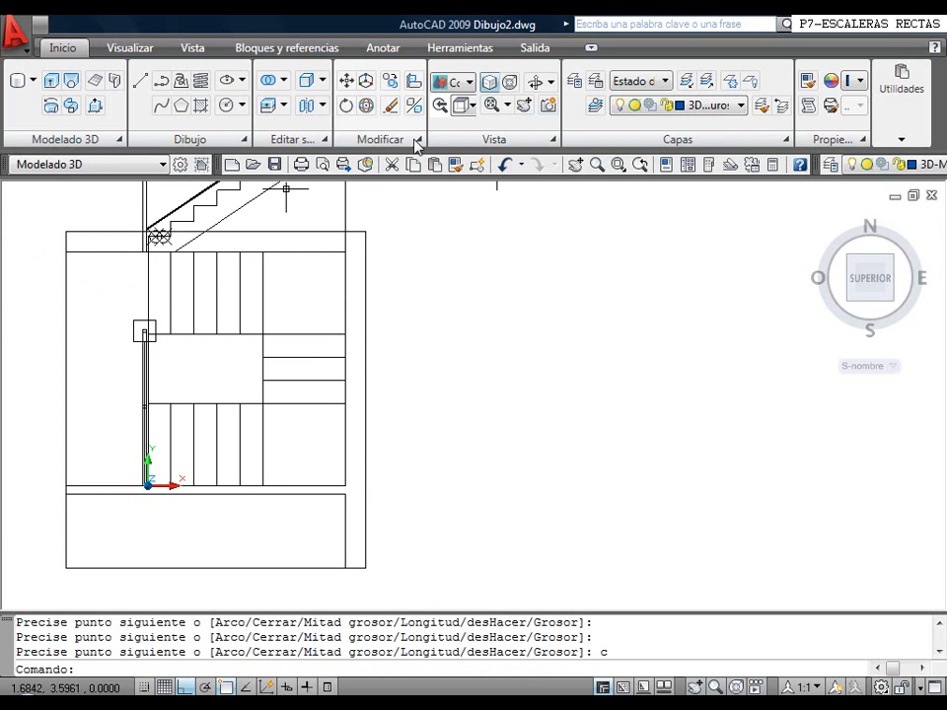
# Switch the visual style to 2D wireframe
pyautogui.click(469, 82)
pyautogui.click(460, 118)
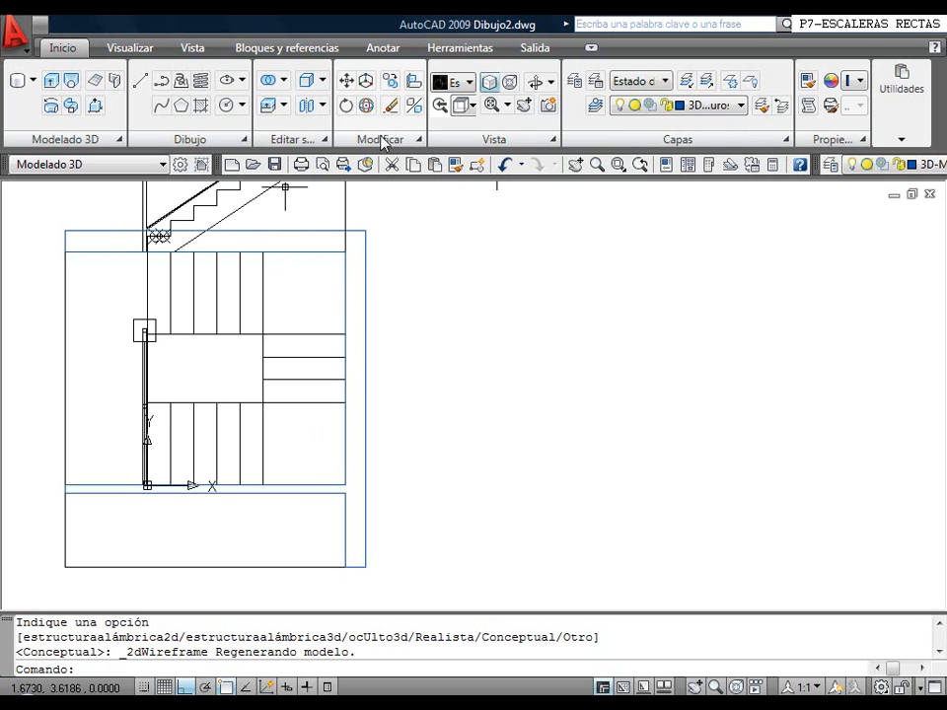
# Switch to the southwest isometric view and extrude the closed wall outline to a height of 2.7
pyautogui.click(461, 107)
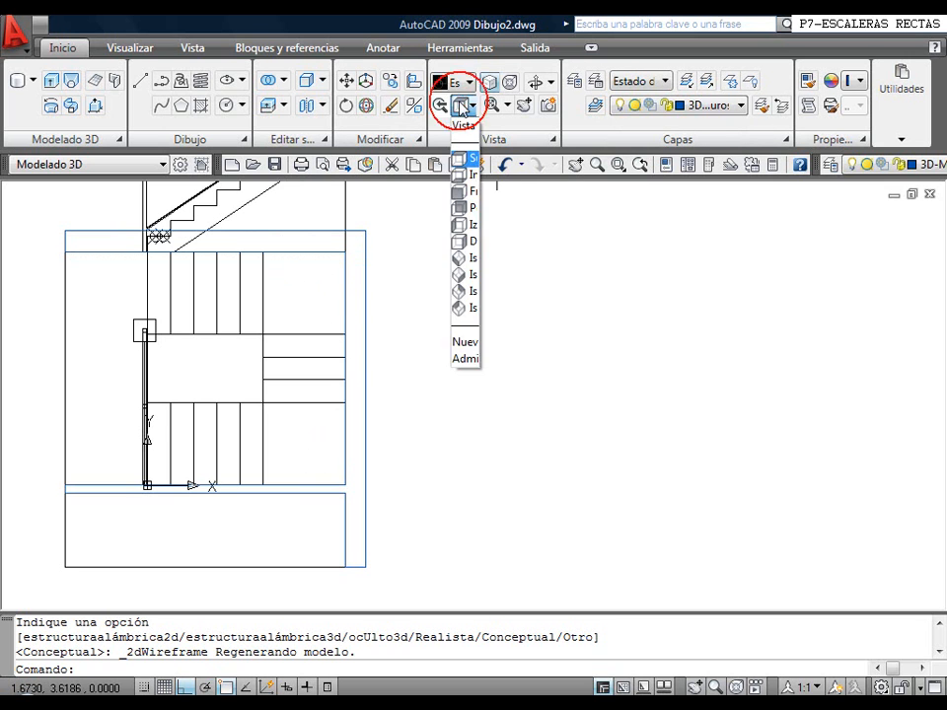
pyautogui.click(464, 262)
pyautogui.scroll(3, 383, 523)
pyautogui.scroll(-2, 278, 408)
pyautogui.moveTo(315, 402); pyautogui.dragTo(236, 435, button='middle')
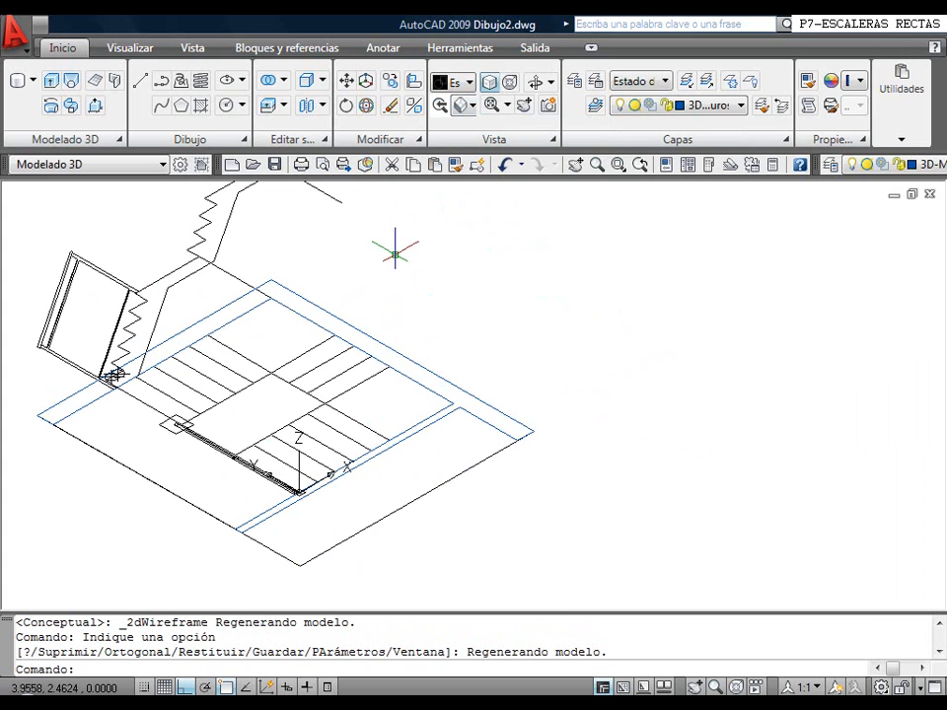
pyautogui.click(52, 83)
pyautogui.click(396, 351)
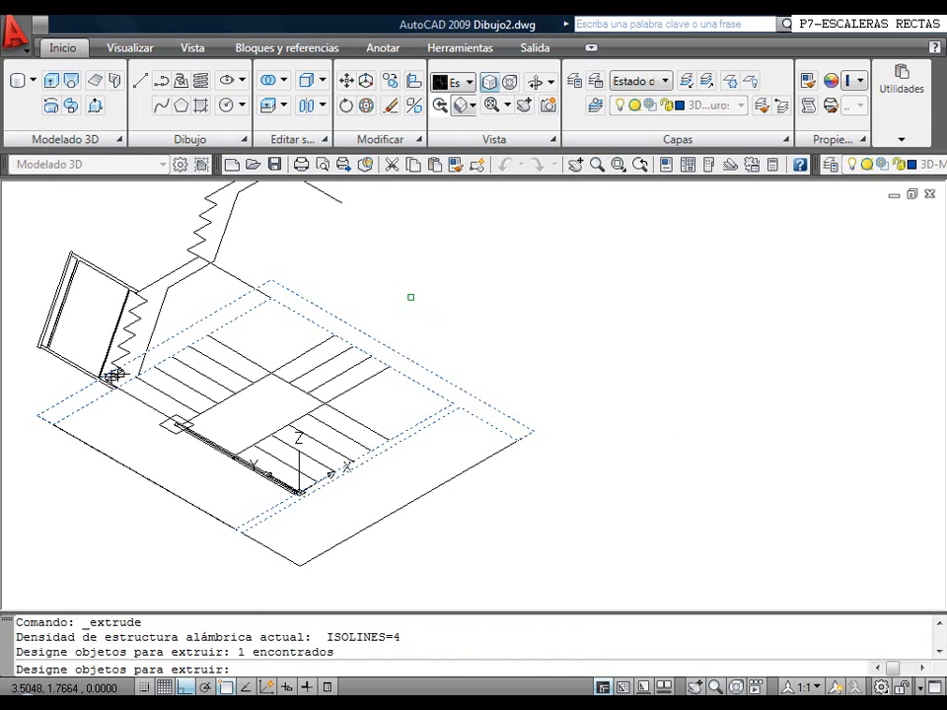
pyautogui.press('Return')
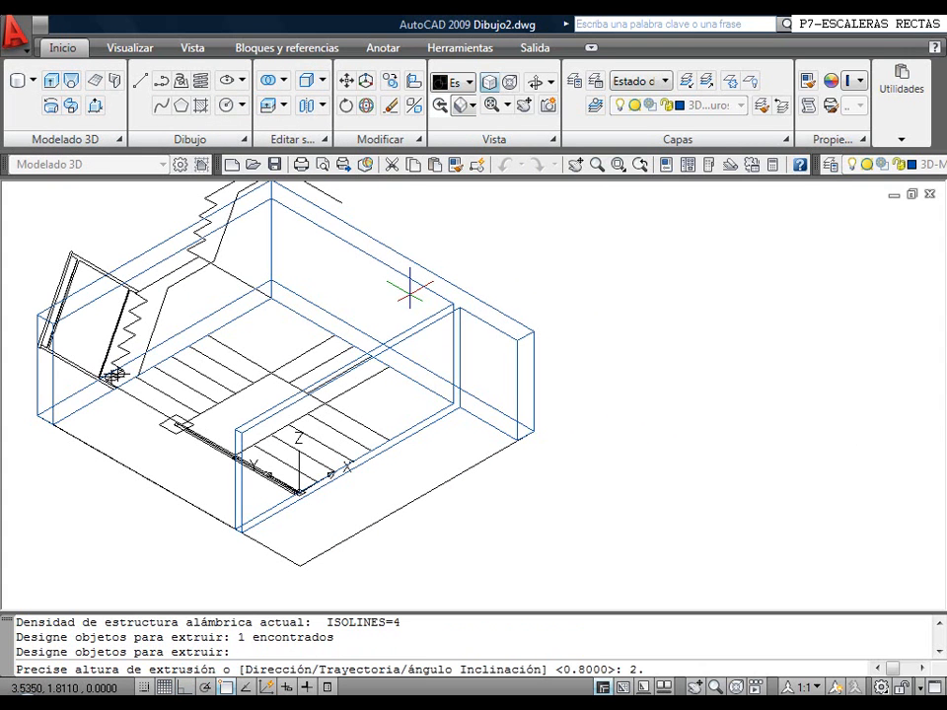
pyautogui.press('Return')
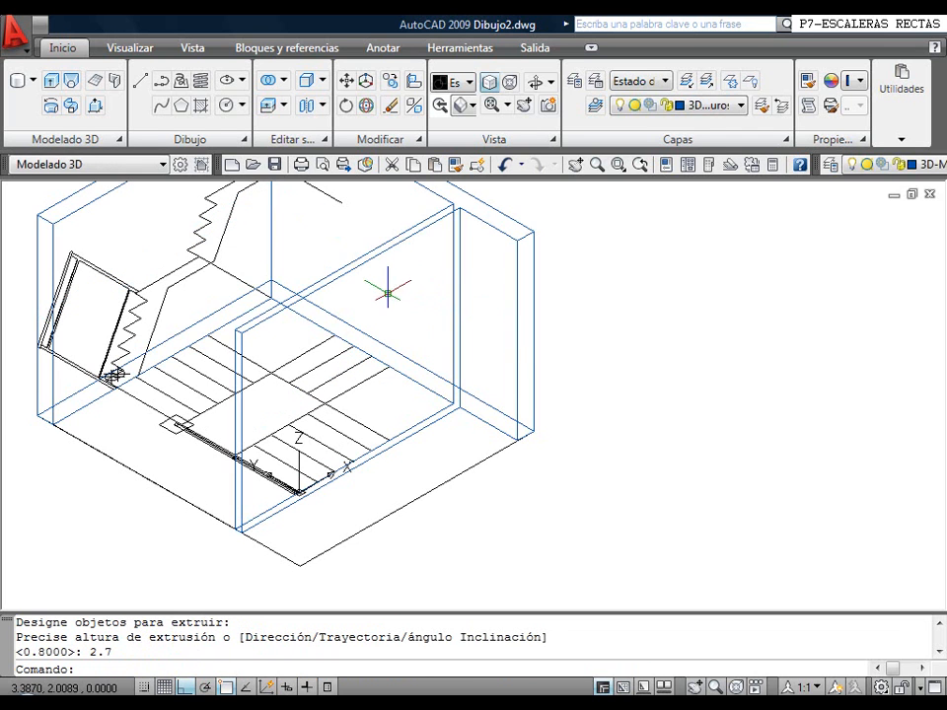
# Make 3D-Forjado the current layer and extrude the outer rectangle by -0.3 to form the floor slab
pyautogui.click(725, 105)
pyautogui.click(726, 158)
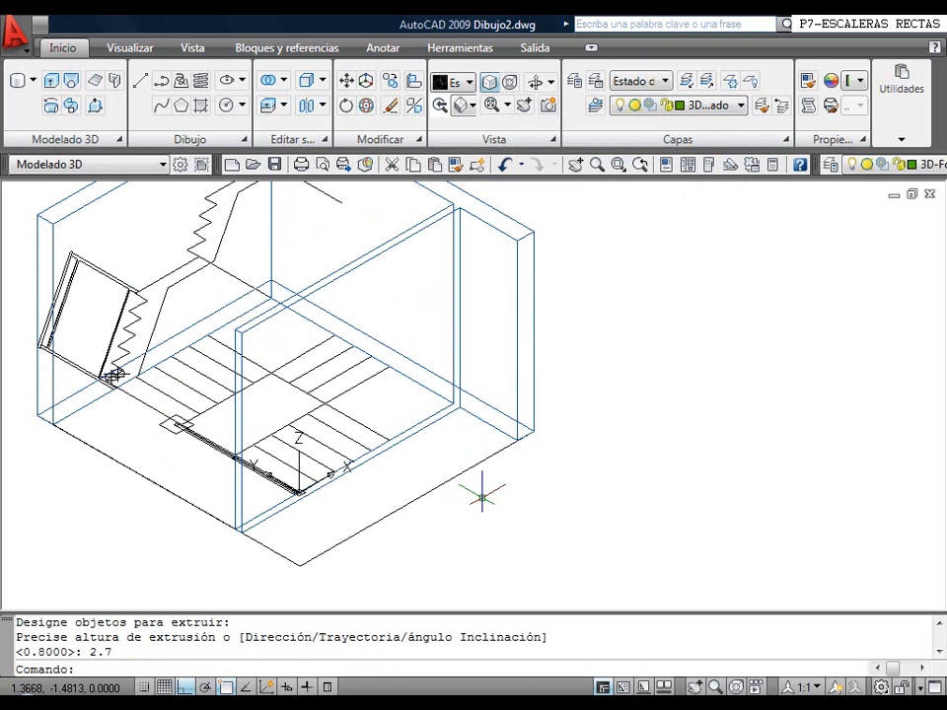
pyautogui.click(50, 82)
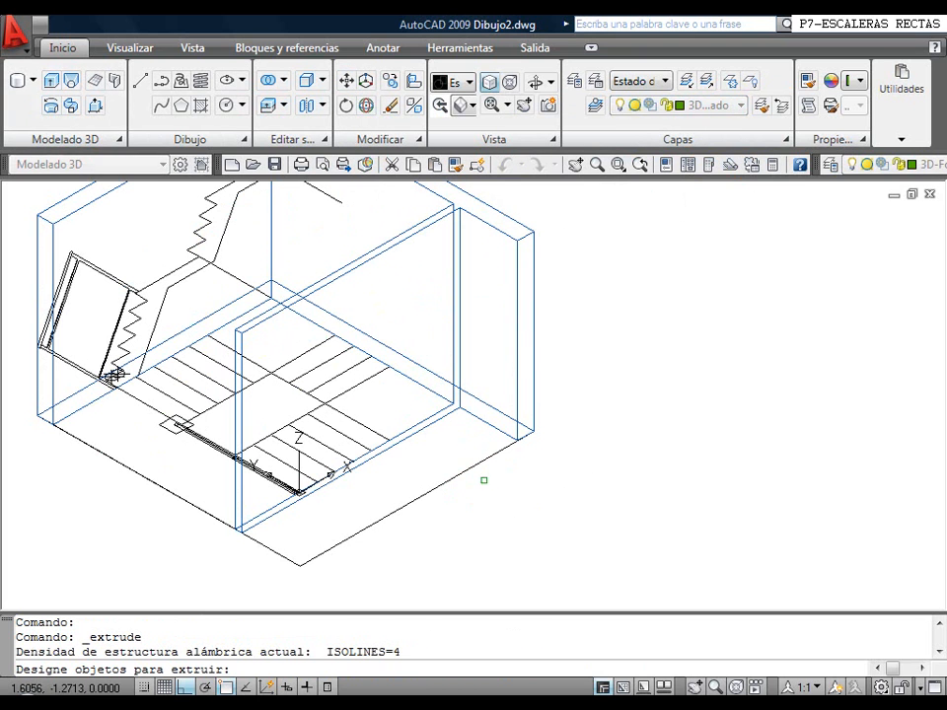
pyautogui.click(463, 470)
pyautogui.rightClick(592, 442)
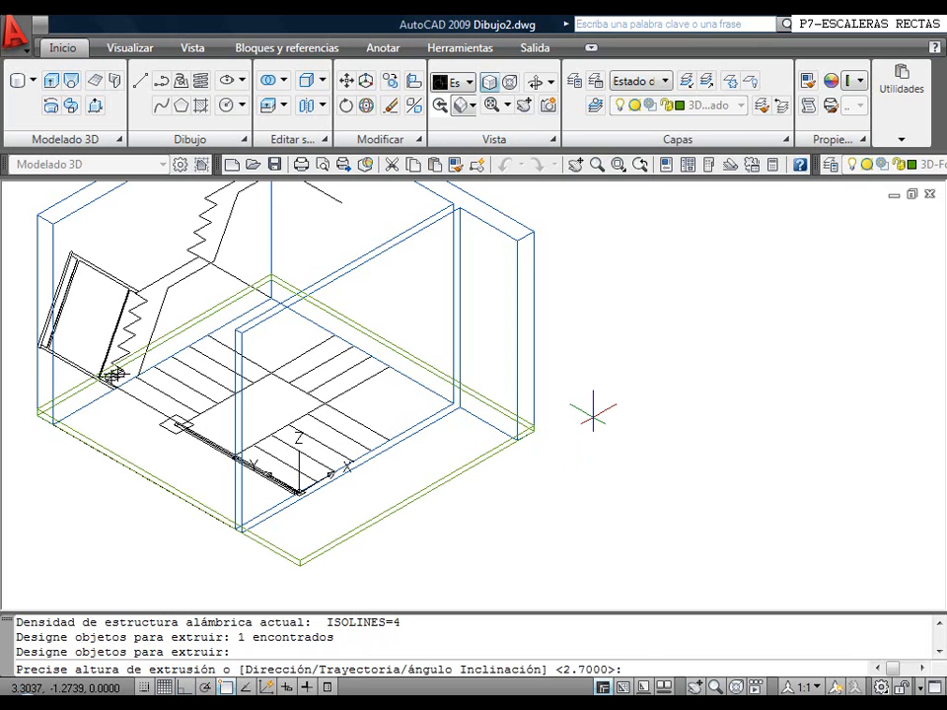
pyautogui.press('Return')
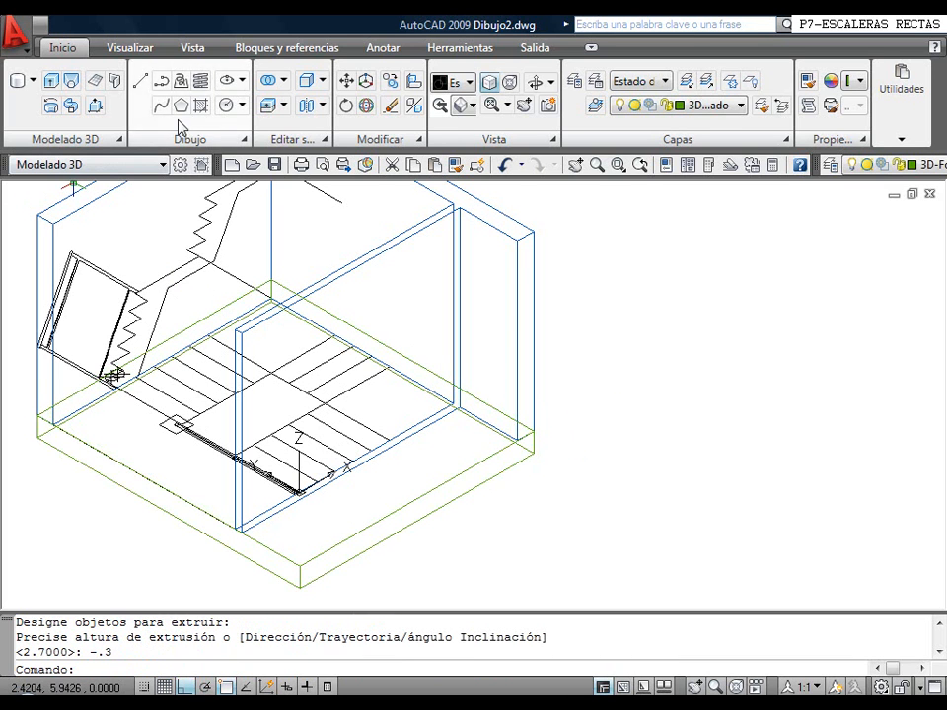
# Copy the floor slab straight up from its lower outer corner to the matching top corner of the walls
pyautogui.click(391, 80)
pyautogui.click(548, 444)
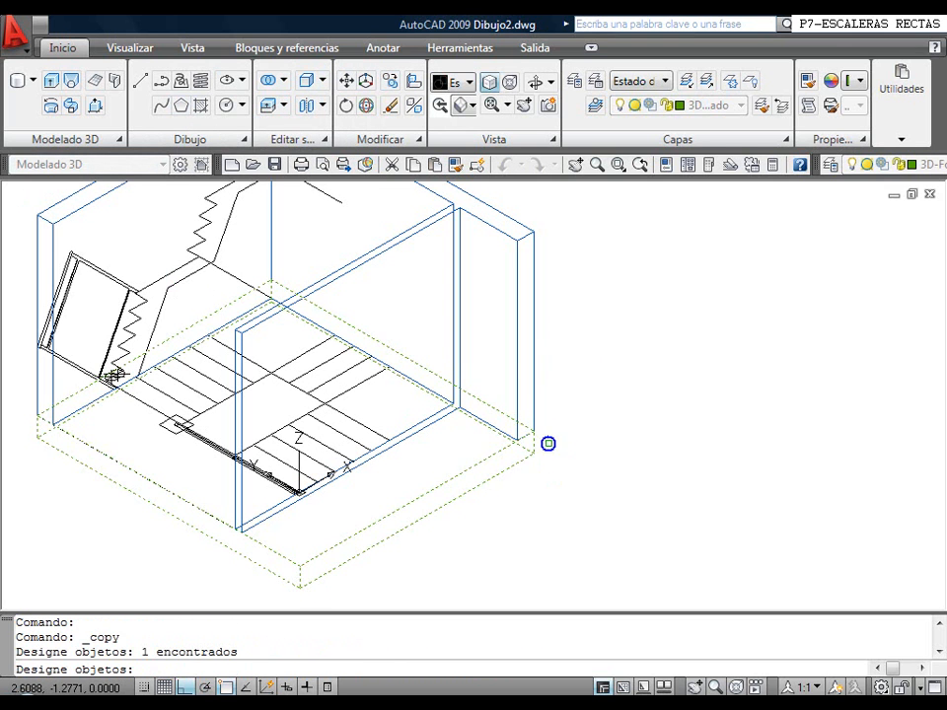
pyautogui.press('Return')
pyautogui.click(546, 448)
pyautogui.click(513, 268)
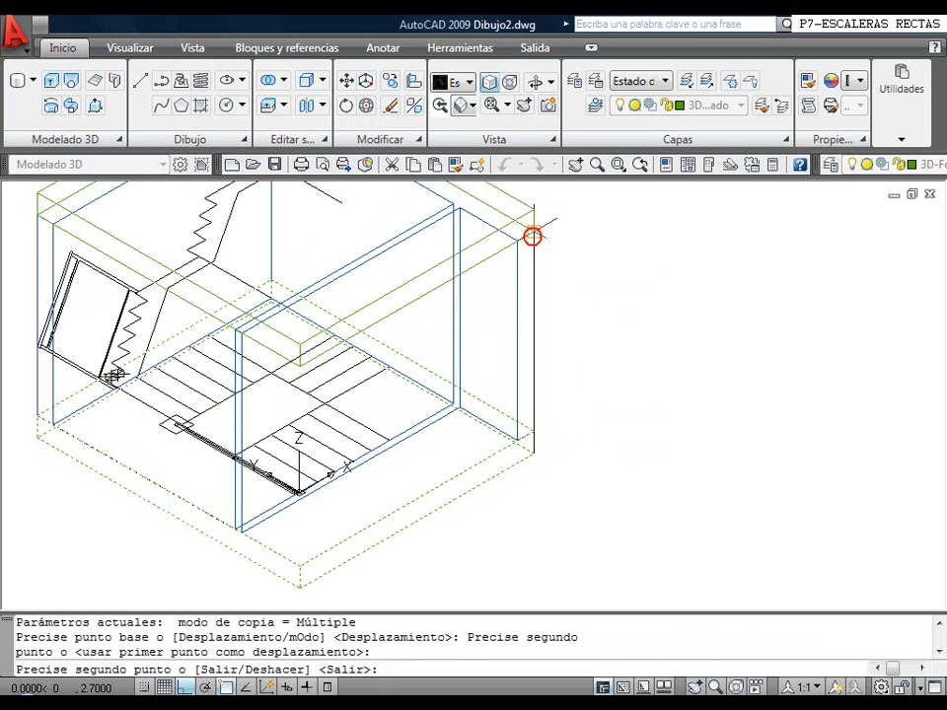
pyautogui.rightClick(625, 313)
pyautogui.click(647, 323)
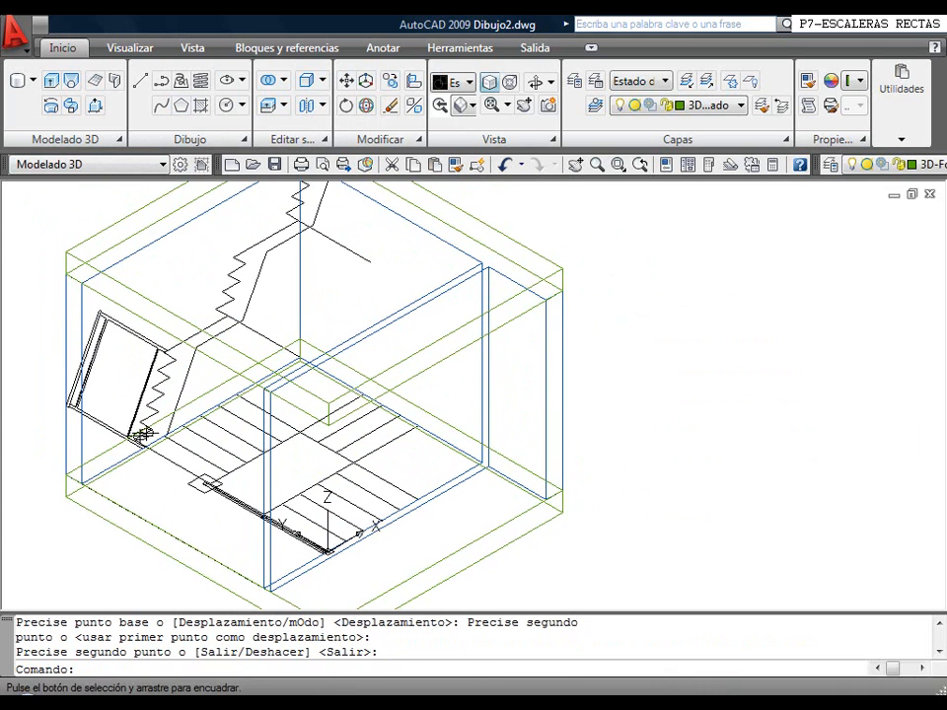
# Draw a rectangle around the stair plan between its northwest corner and the inner southeast corner of the walls
pyautogui.scroll(2, 258, 281)
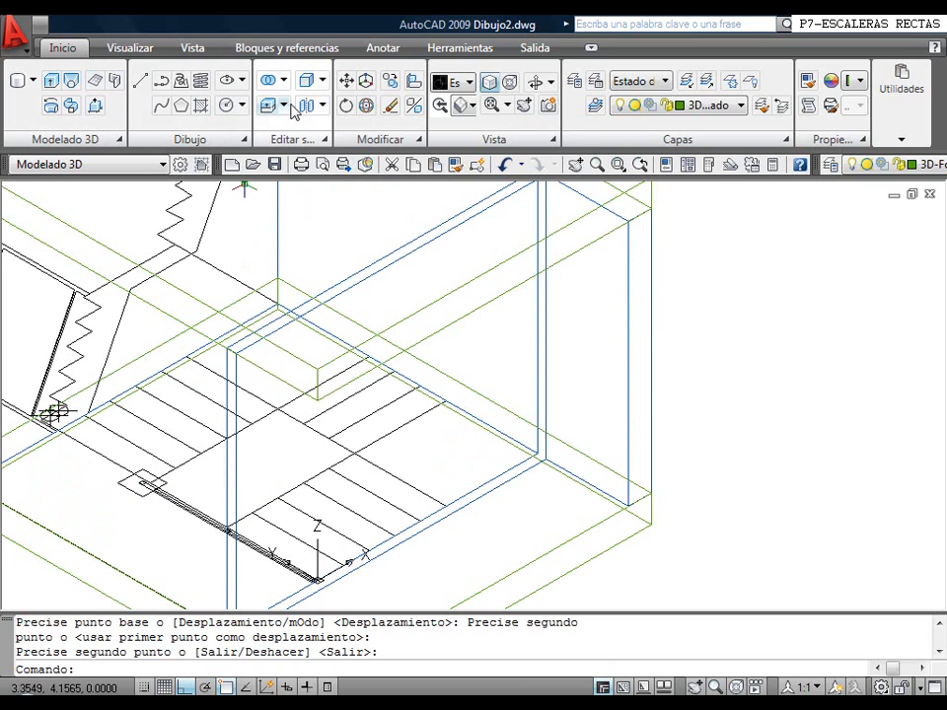
pyautogui.moveTo(224, 146)
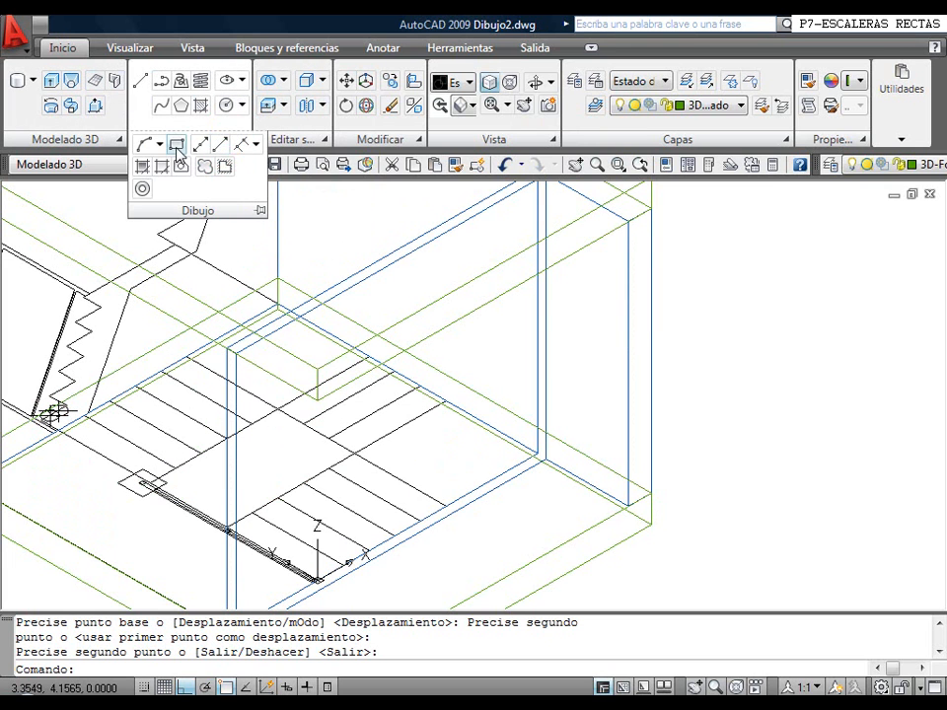
pyautogui.click(176, 144)
pyautogui.click(54, 415)
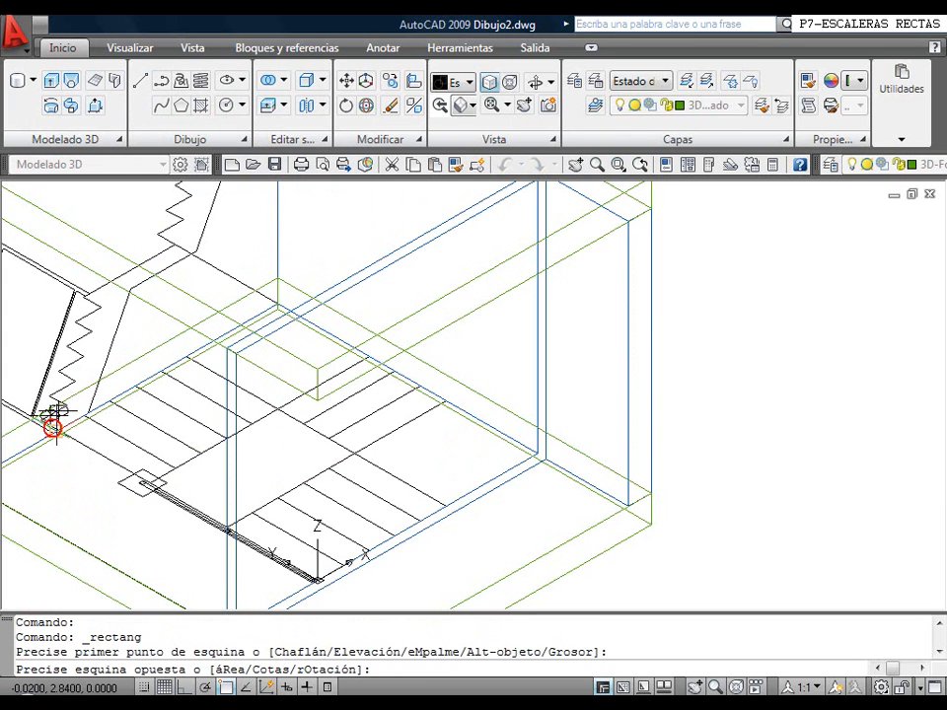
pyautogui.scroll(3, 527, 452)
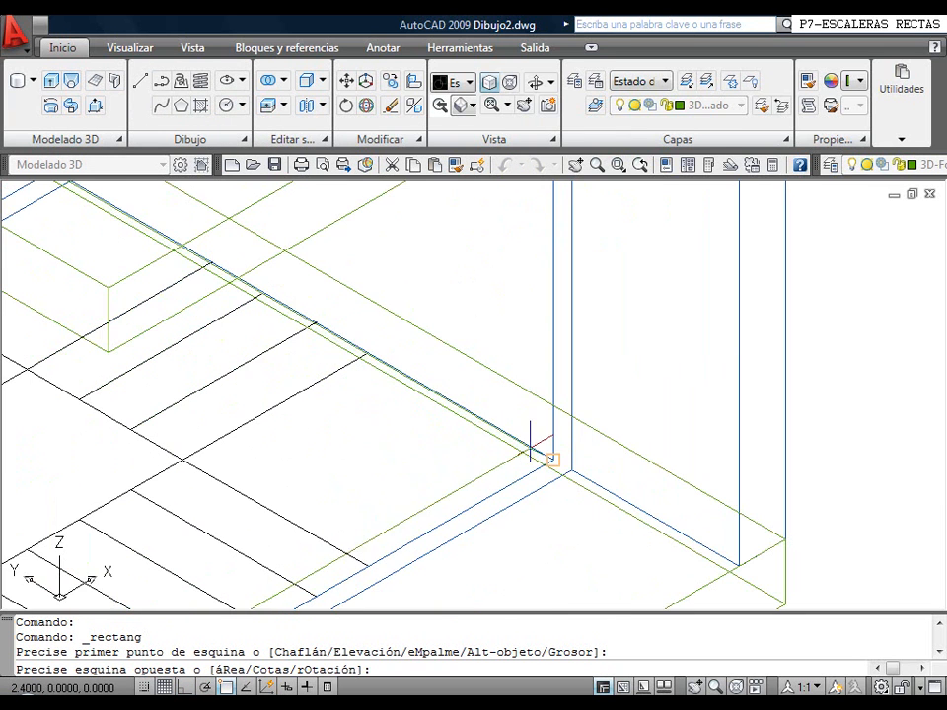
pyautogui.click(555, 450)
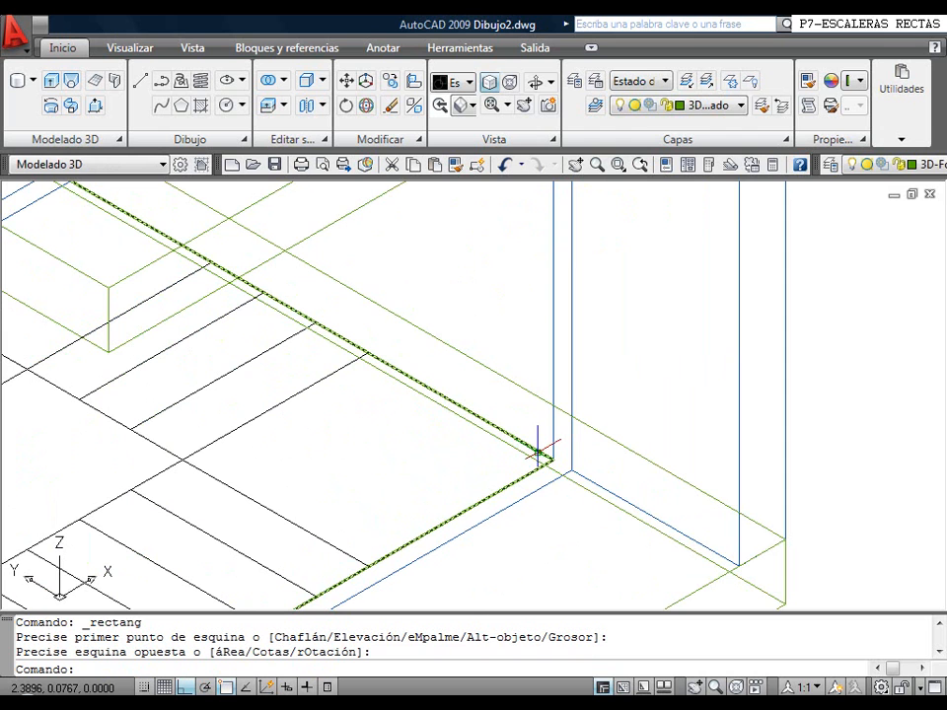
pyautogui.scroll(-2, 538, 452)
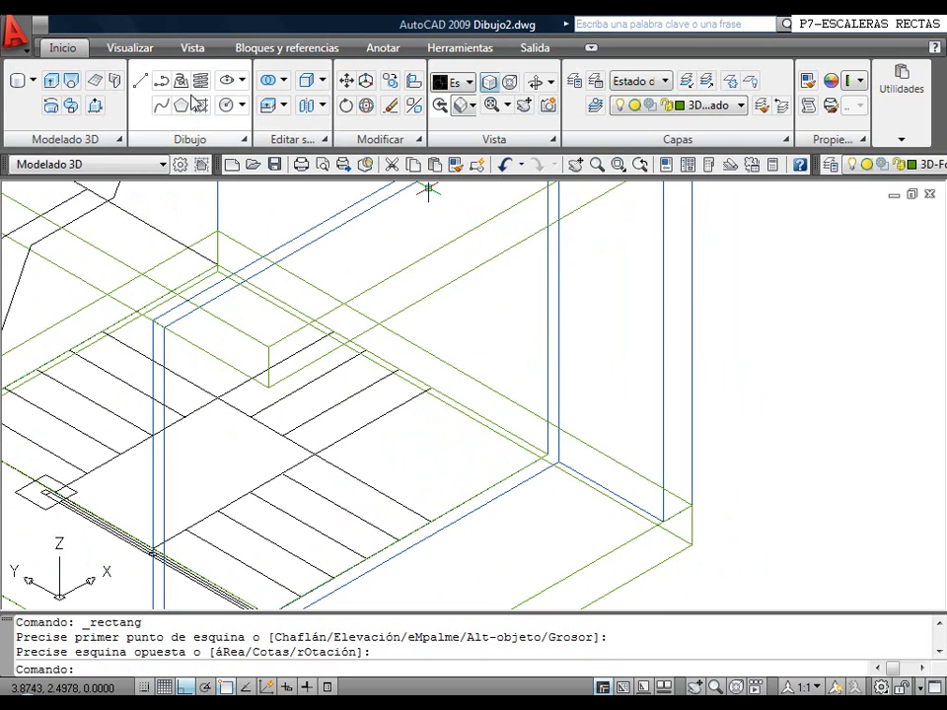
# Extrude the stair plan rectangle by -0.3
pyautogui.click(50, 82)
pyautogui.click(559, 408)
pyautogui.press('Return')
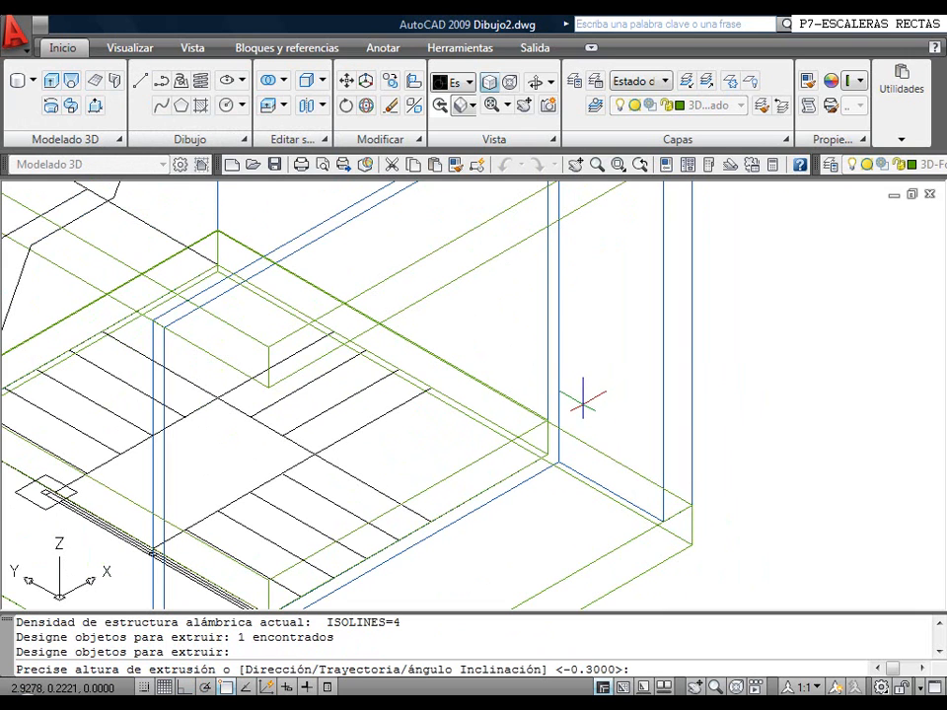
pyautogui.write('-.3')
pyautogui.press('Return')
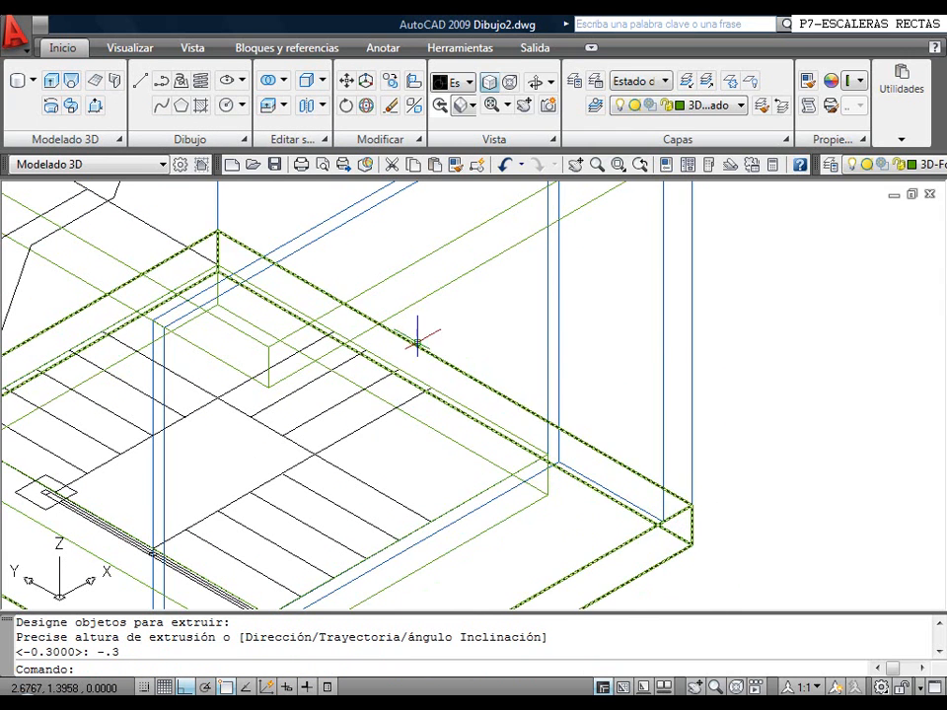
# Move the stairwell solid up from its lower corner to the inner top corner of the walls, inside the upper slab
pyautogui.click(347, 81)
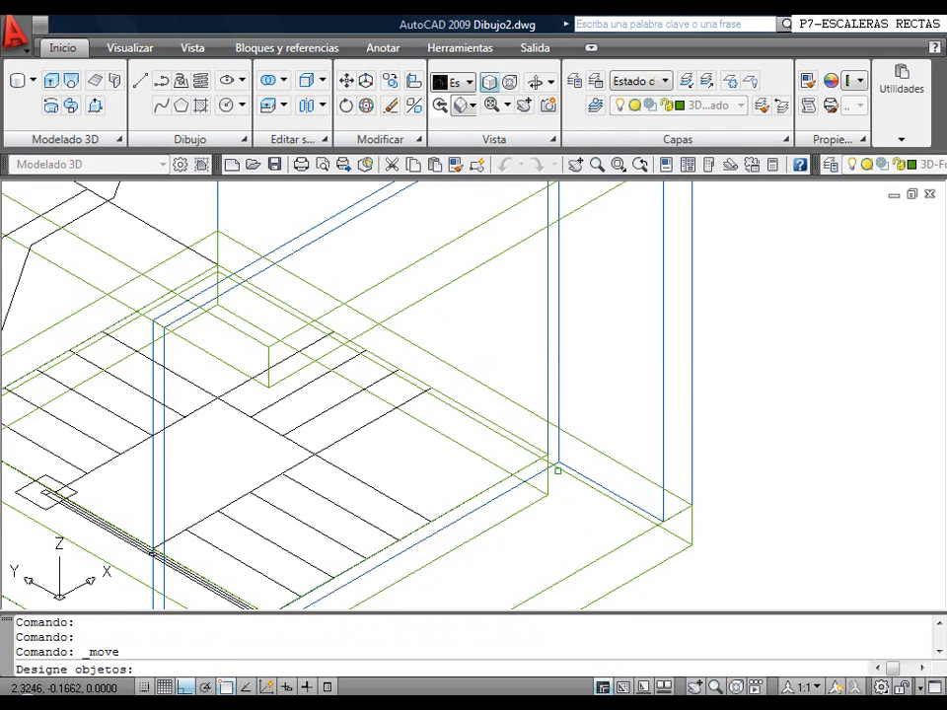
pyautogui.click(543, 499)
pyautogui.rightClick(566, 512)
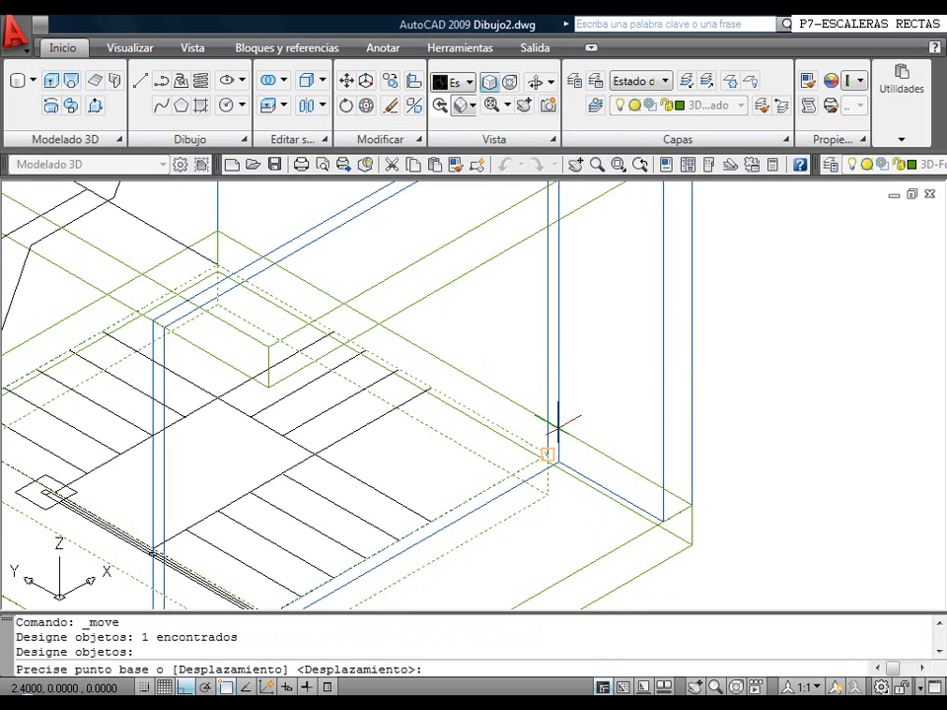
pyautogui.click(547, 493)
pyautogui.scroll(-3, 59, 505)
pyautogui.scroll(3, 60, 505)
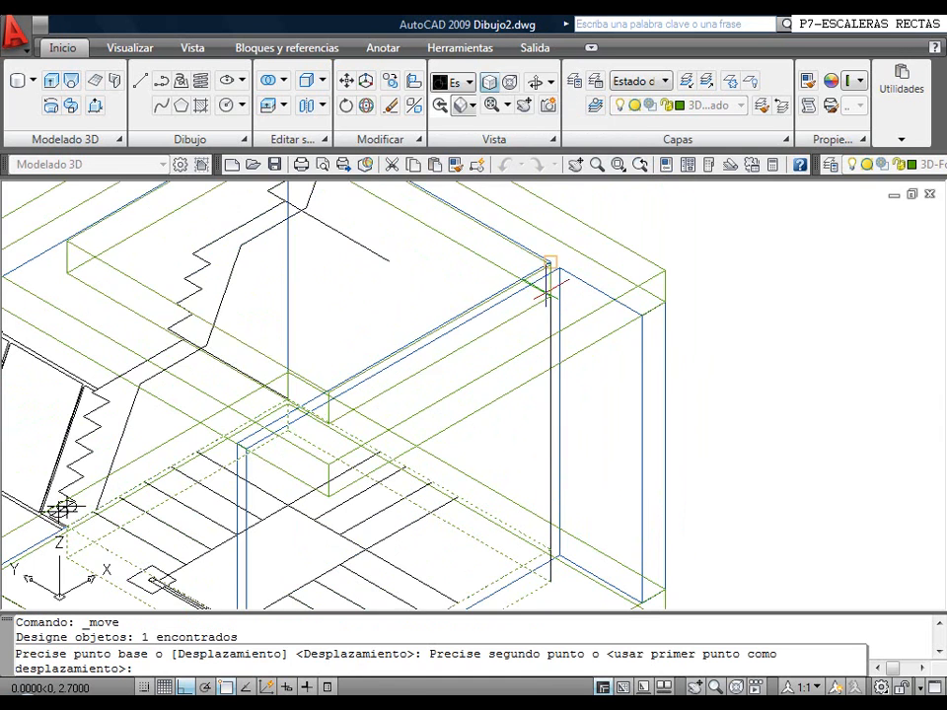
pyautogui.click(549, 265)
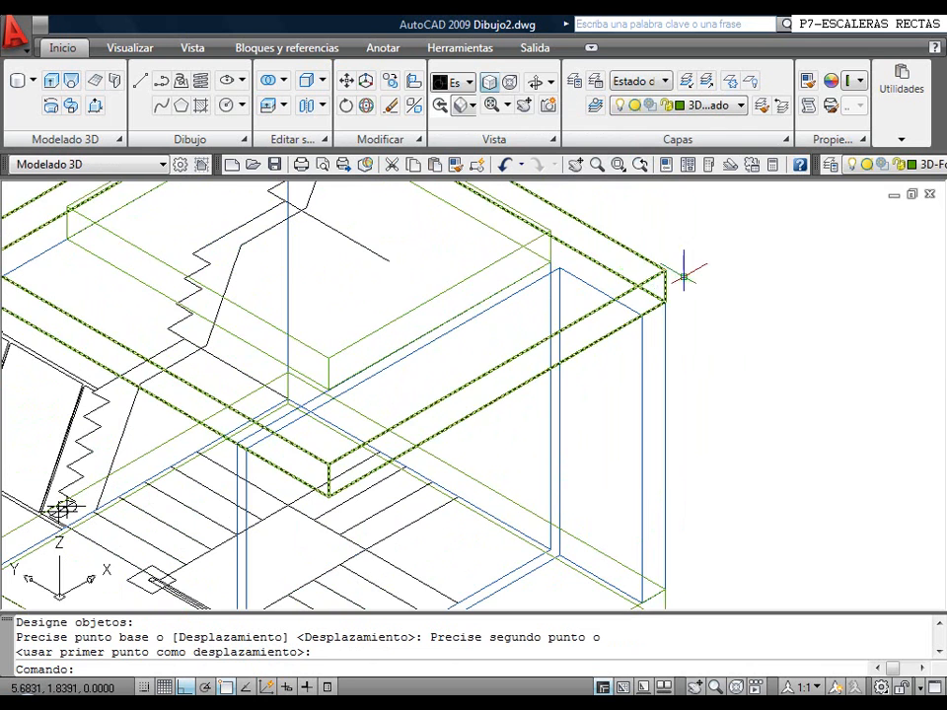
pyautogui.scroll(-3, 679, 268)
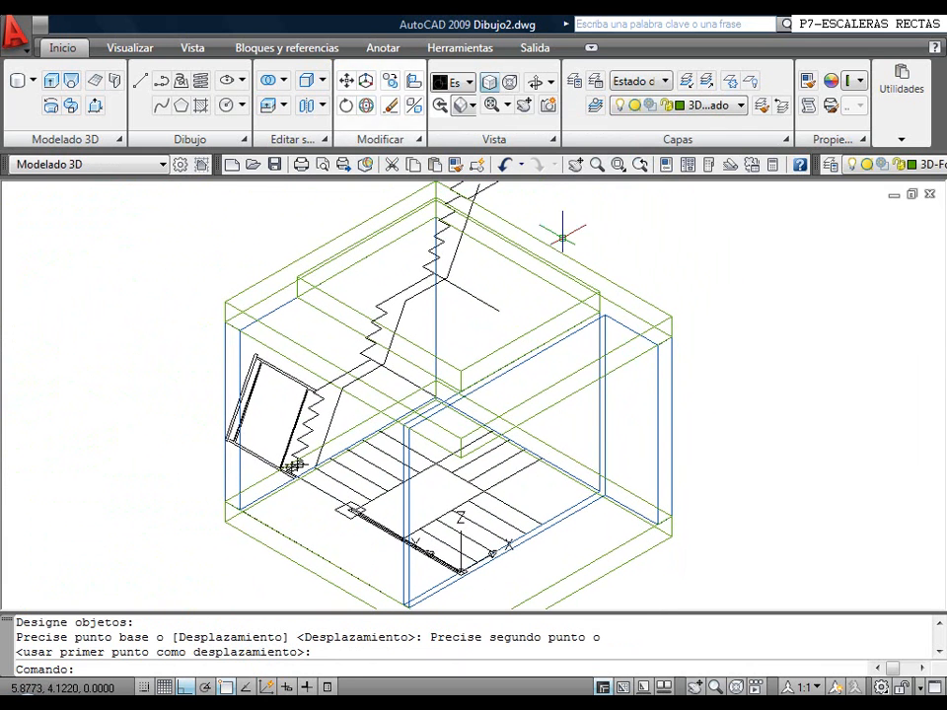
# Check the walls and slabs in the Conceptual visual style and undo the style change
pyautogui.click(540, 324)
pyautogui.click(457, 83)
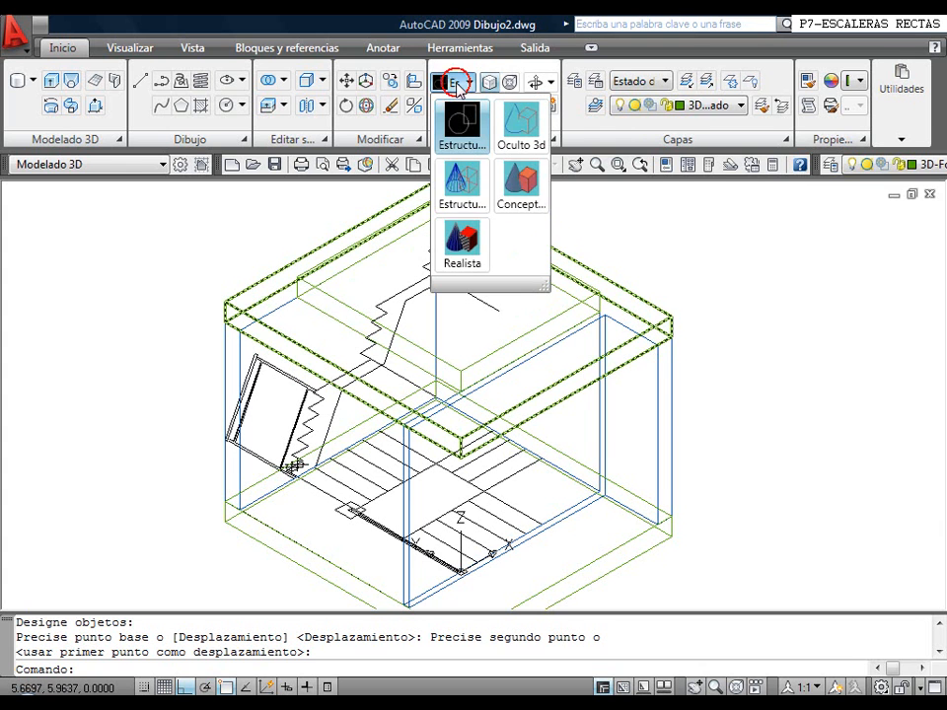
pyautogui.click(527, 209)
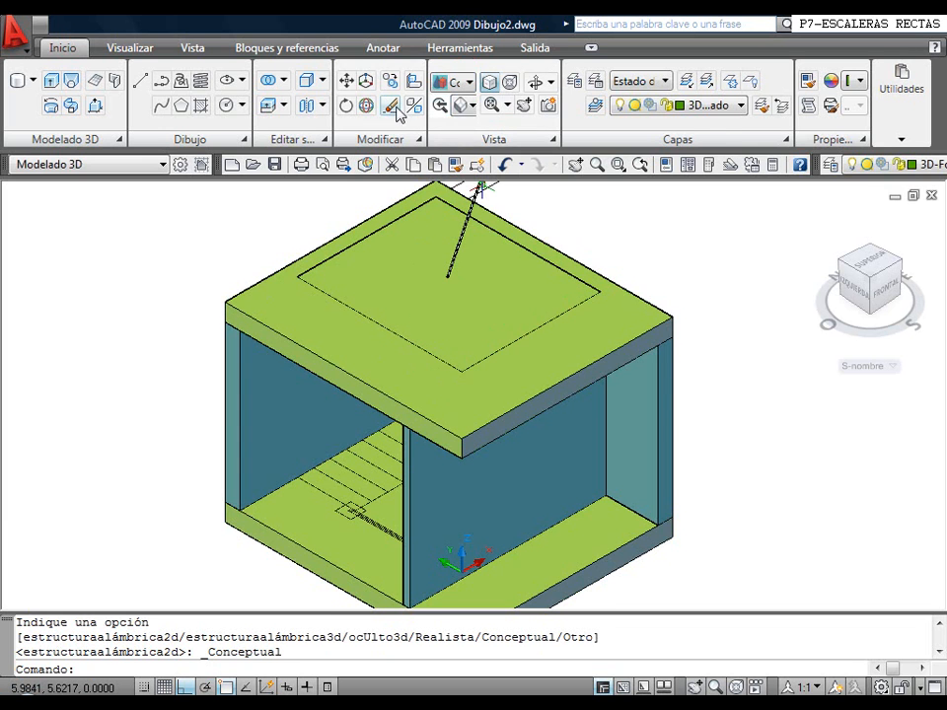
pyautogui.click(501, 164)
# Subtract the stairwell solid from the upper slab to cut the stair opening
pyautogui.click(282, 86)
pyautogui.click(353, 149)
pyautogui.click(553, 248)
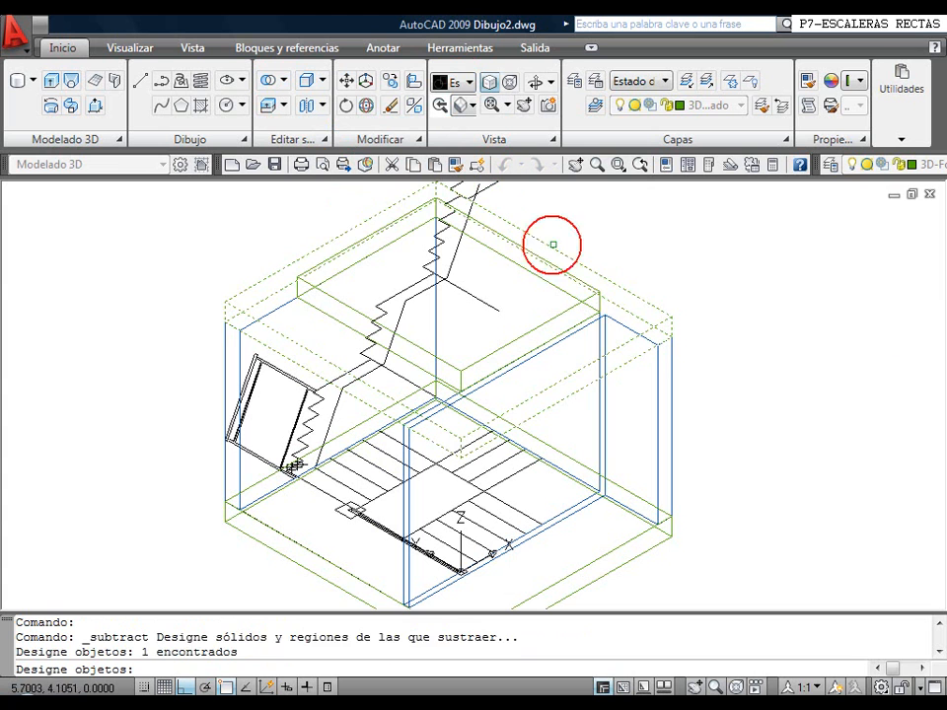
pyautogui.press('Return')
pyautogui.click(551, 309)
pyautogui.press('Return')
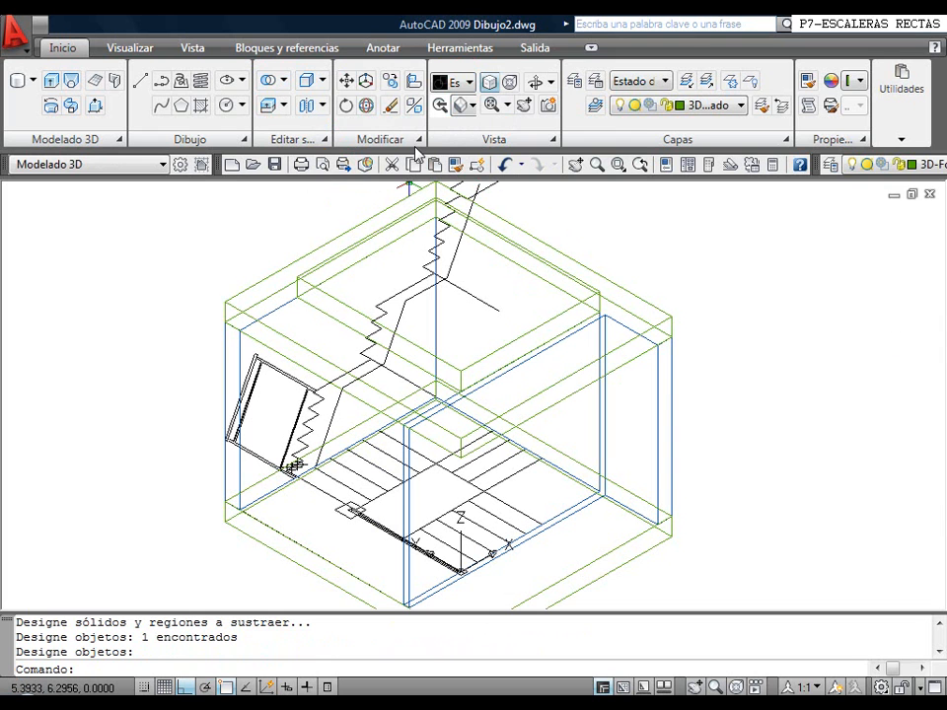
# Show the model in the Conceptual style with the 3D-Baranda and stair layers thawed, and undo the layer and style changes
pyautogui.click(457, 82)
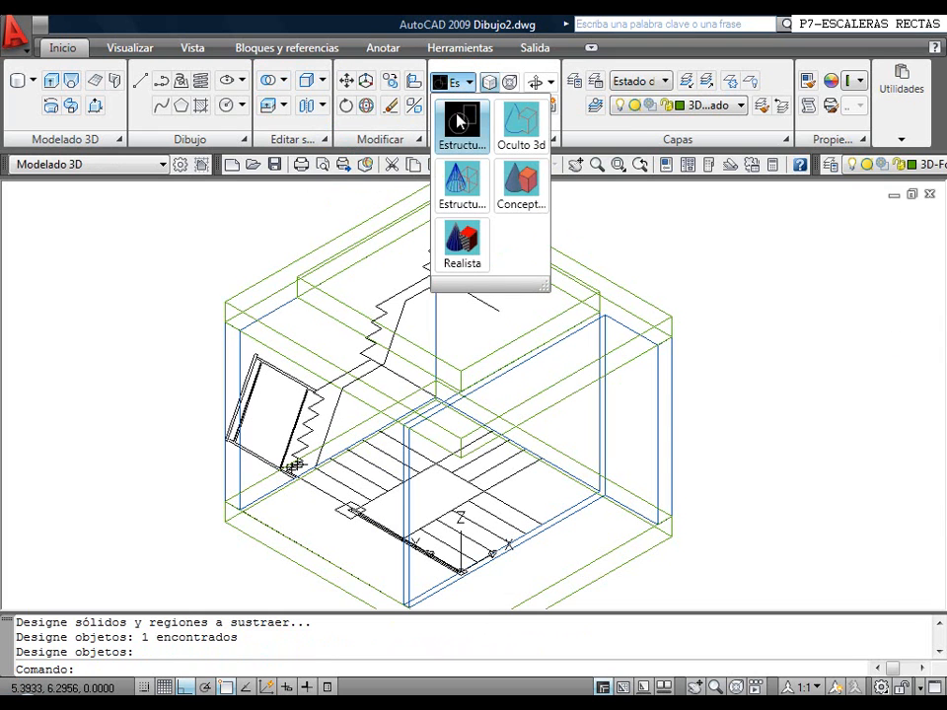
pyautogui.click(508, 193)
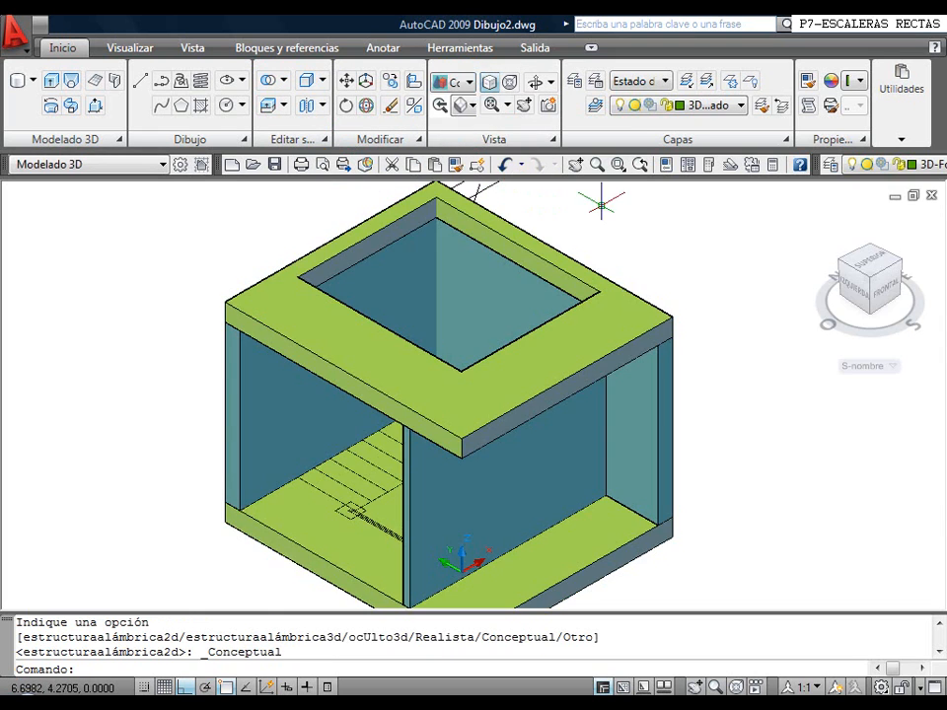
pyautogui.click(723, 106)
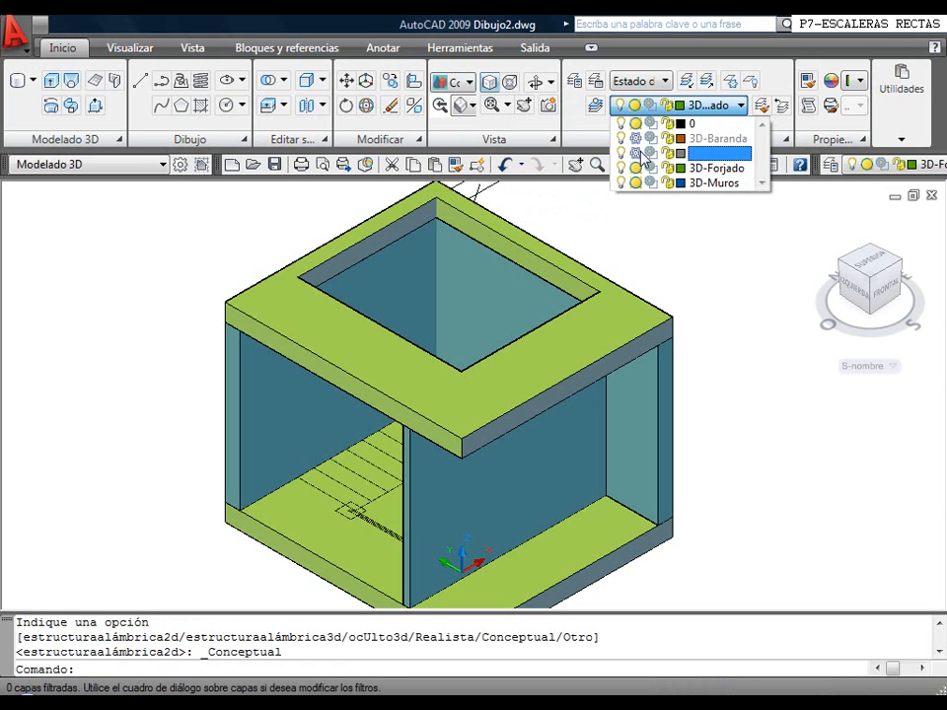
pyautogui.click(754, 340)
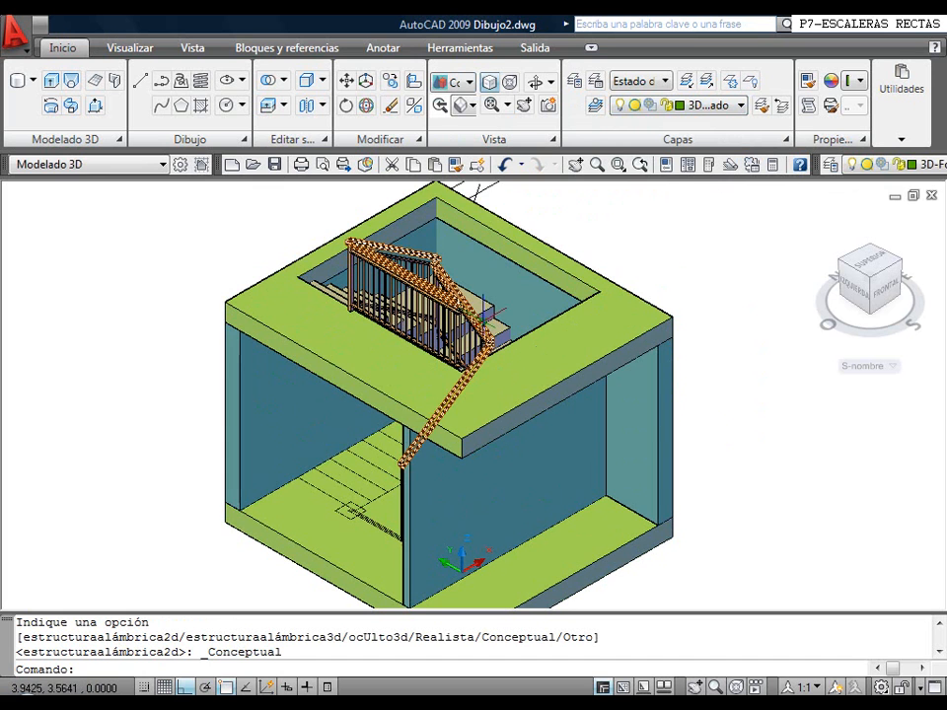
pyautogui.click(505, 165)
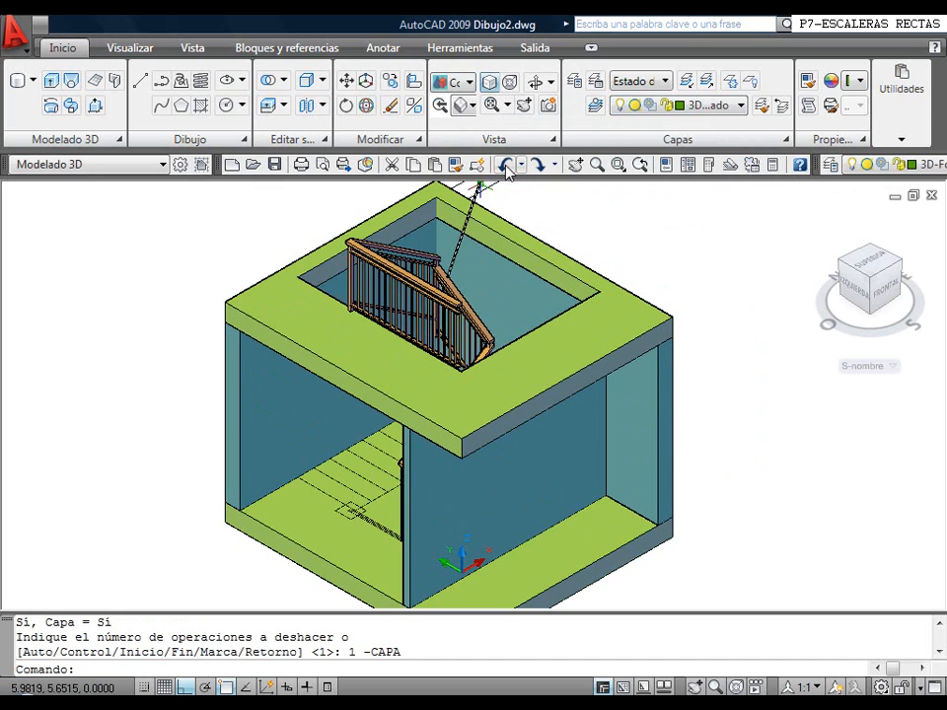
pyautogui.click(505, 165)
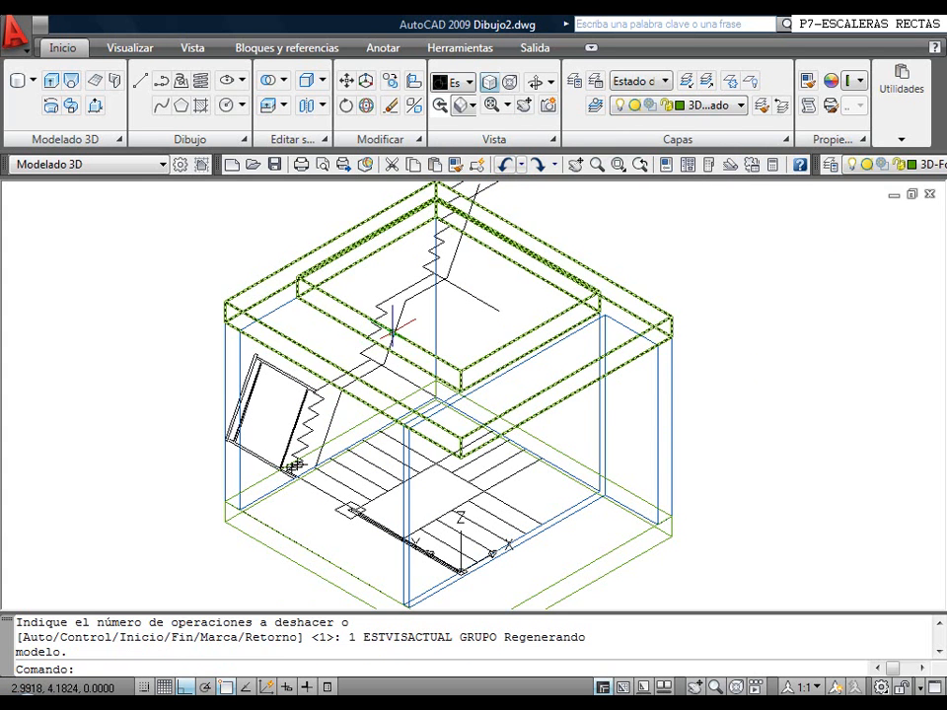
# Make layer 0 the current layer
pyautogui.moveTo(377, 498); pyautogui.dragTo(328, 452, button='middle')
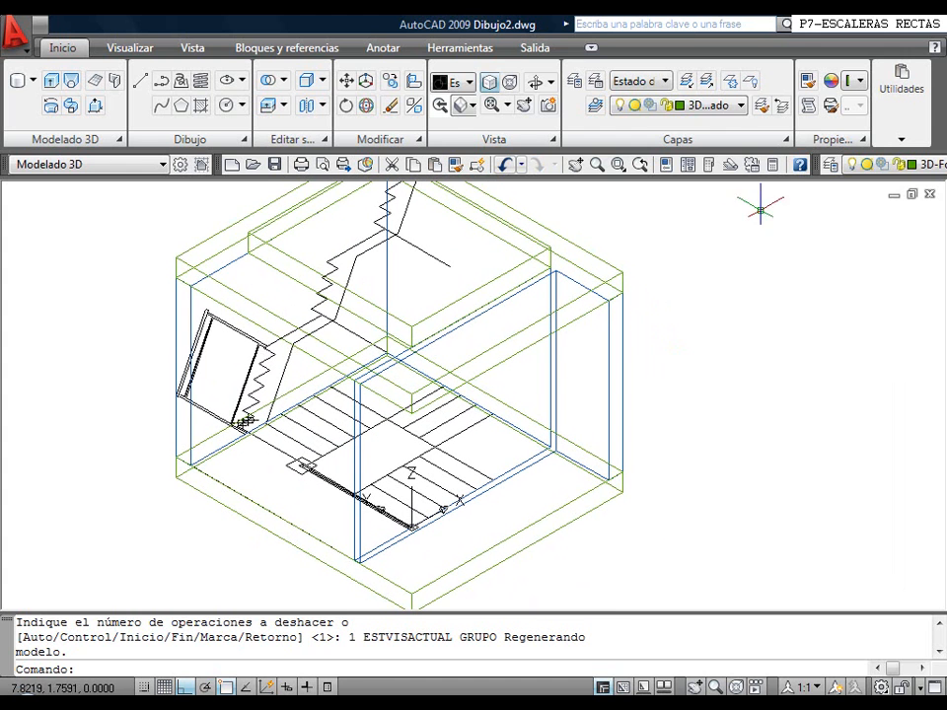
pyautogui.click(724, 114)
pyautogui.click(693, 121)
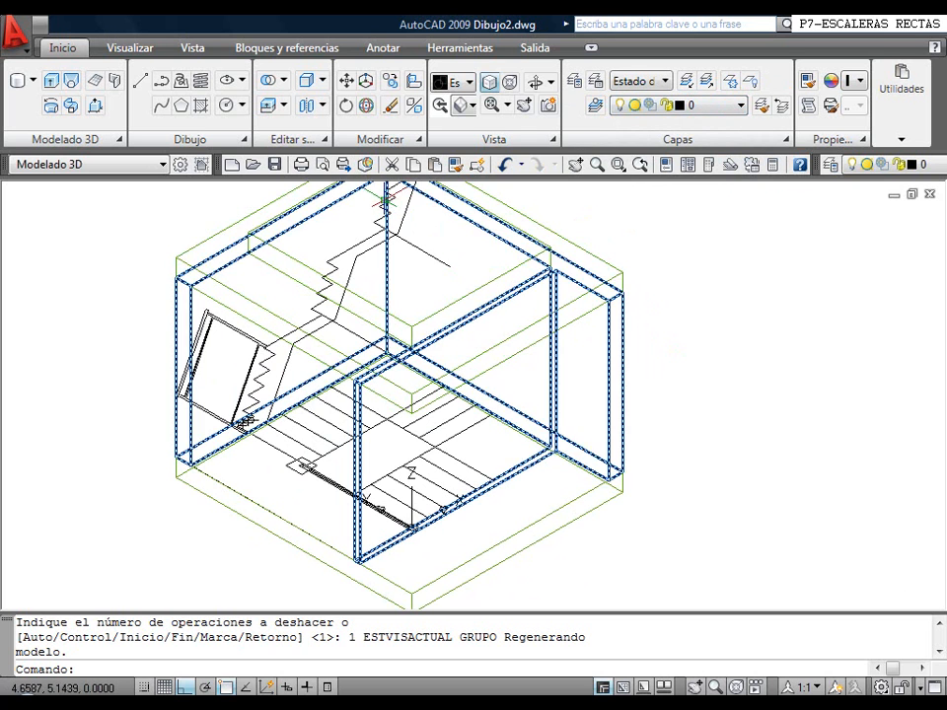
# Load the VC120-3D.dwg window drawing as a block for insertion, with scale fixed at 1 and rotation at 0
pyautogui.click(260, 50)
pyautogui.click(27, 83)
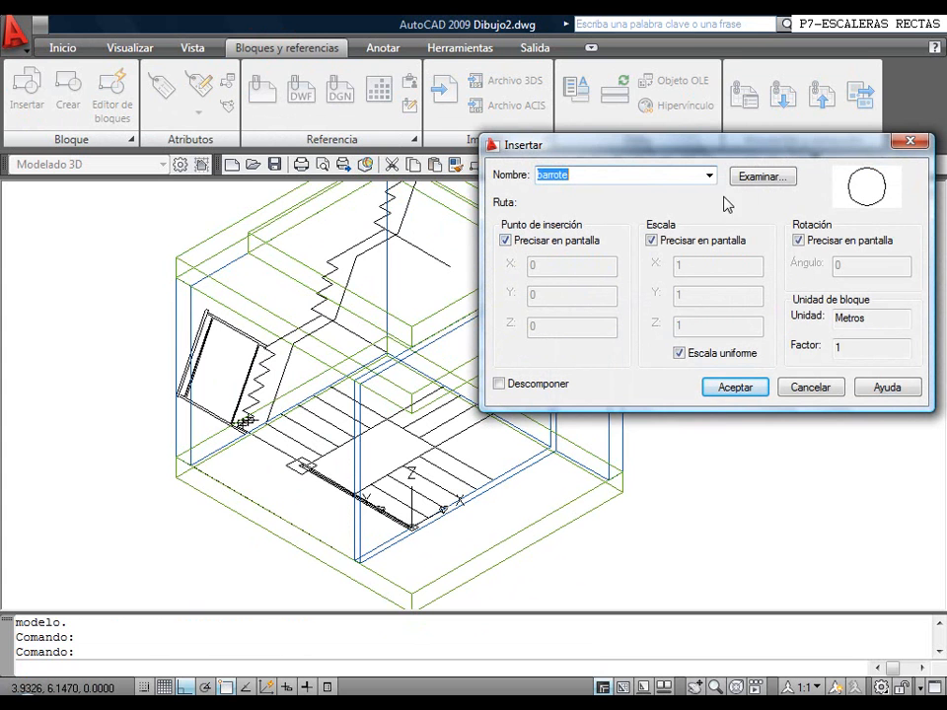
pyautogui.click(758, 180)
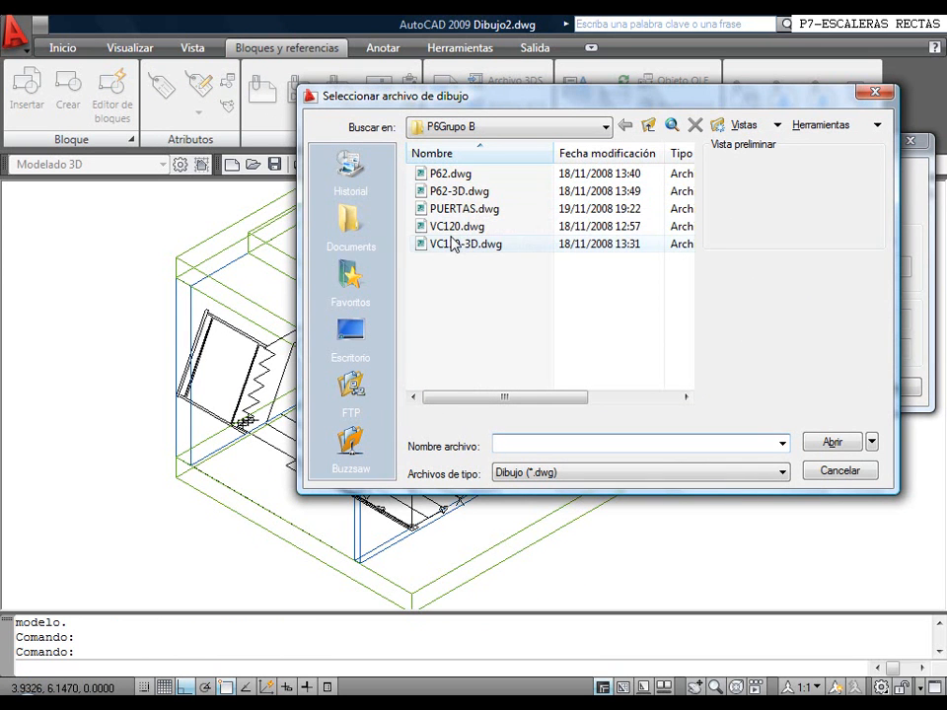
pyautogui.click(459, 246)
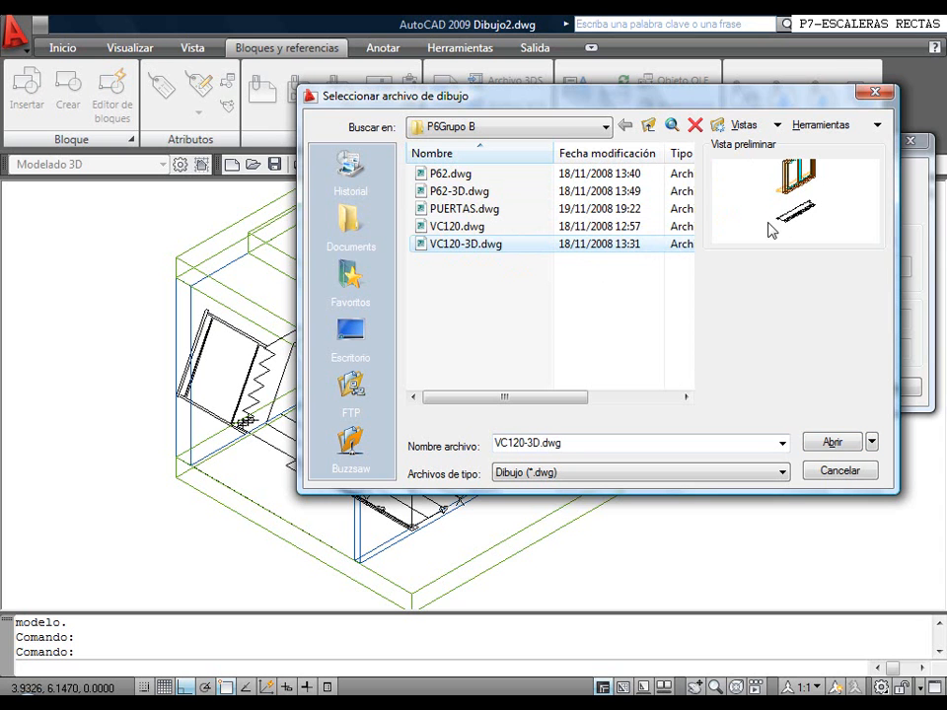
pyautogui.click(830, 444)
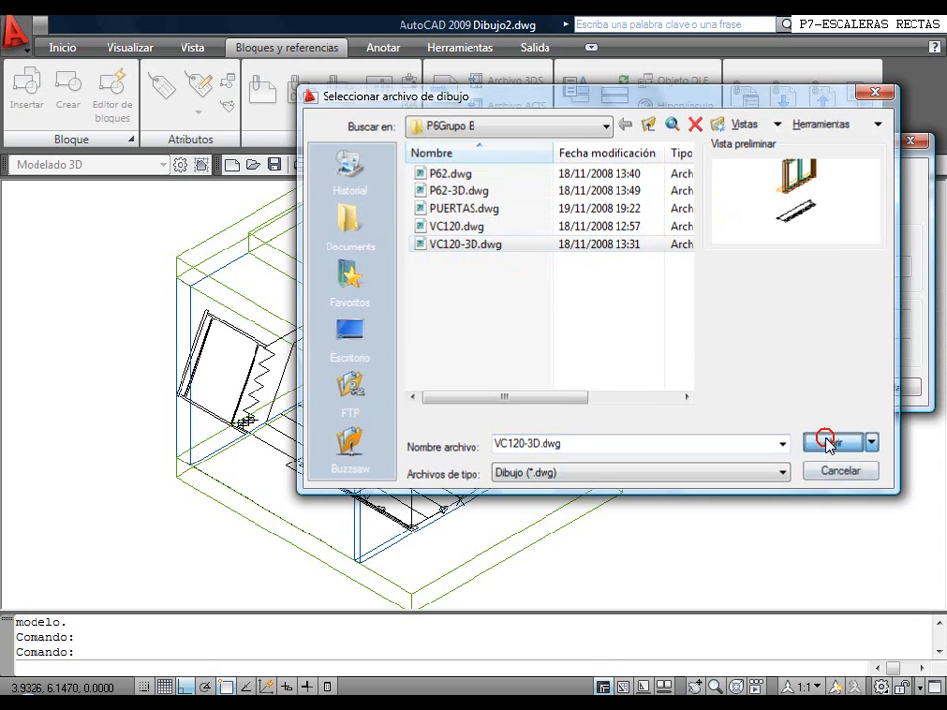
pyautogui.click(651, 239)
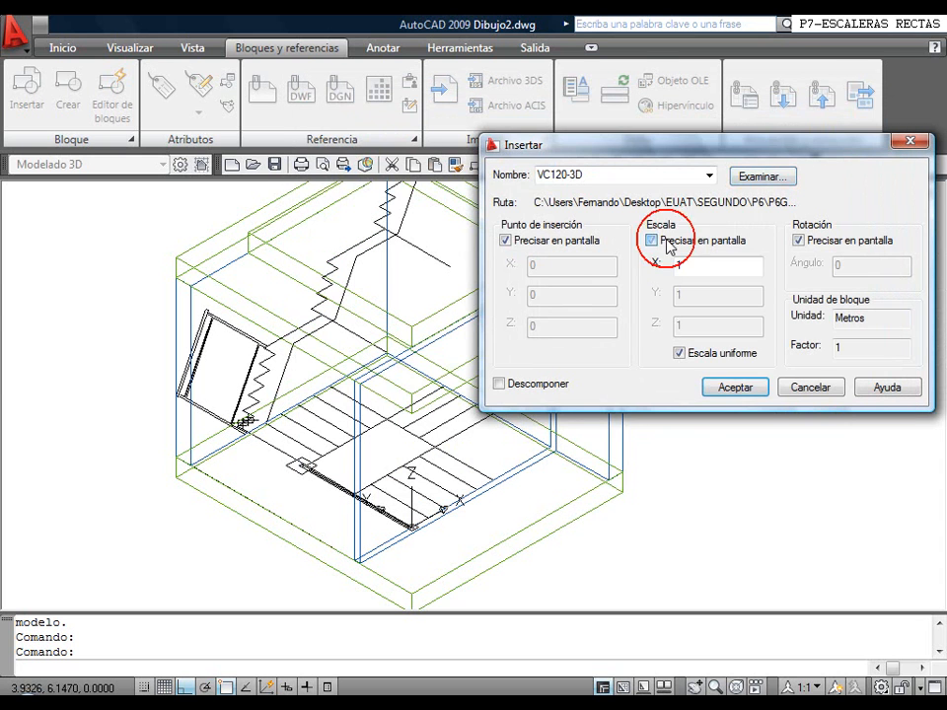
pyautogui.click(796, 241)
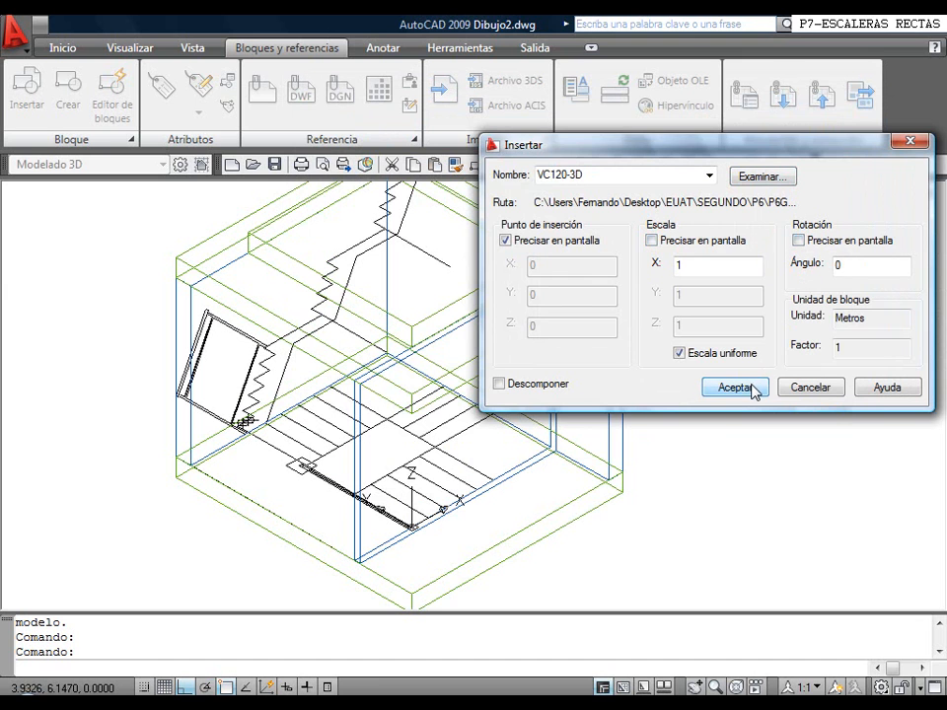
pyautogui.click(754, 387)
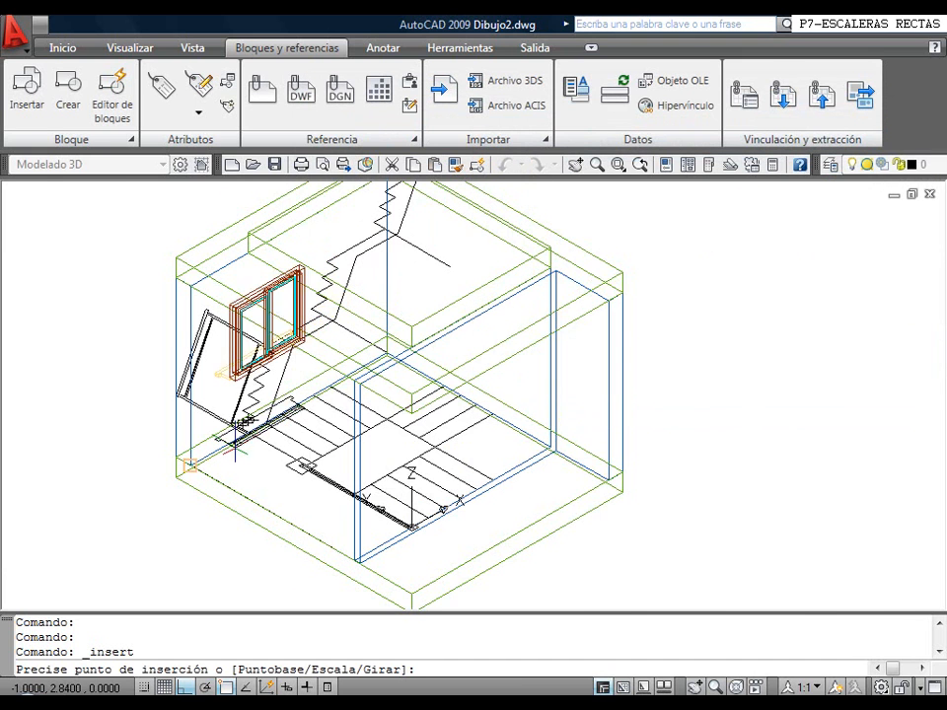
# Place the window block at the inner wall's base endpoint where the first stair flight starts, at 0, 2.84, 0
pyautogui.scroll(3, 247, 422)
pyautogui.scroll(-1, 264, 375)
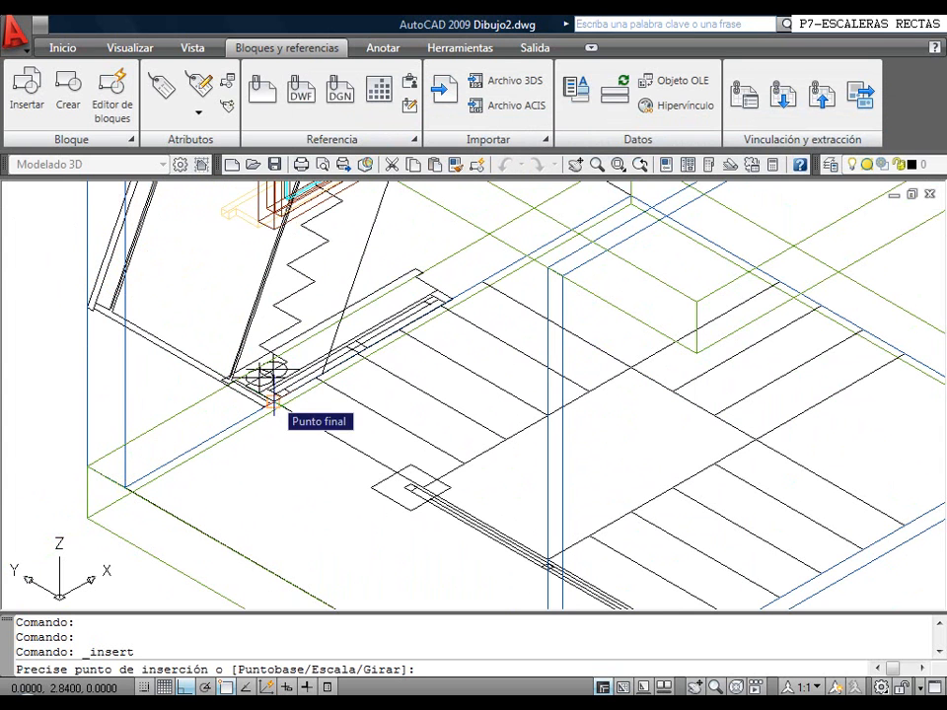
pyautogui.scroll(2, 273, 394)
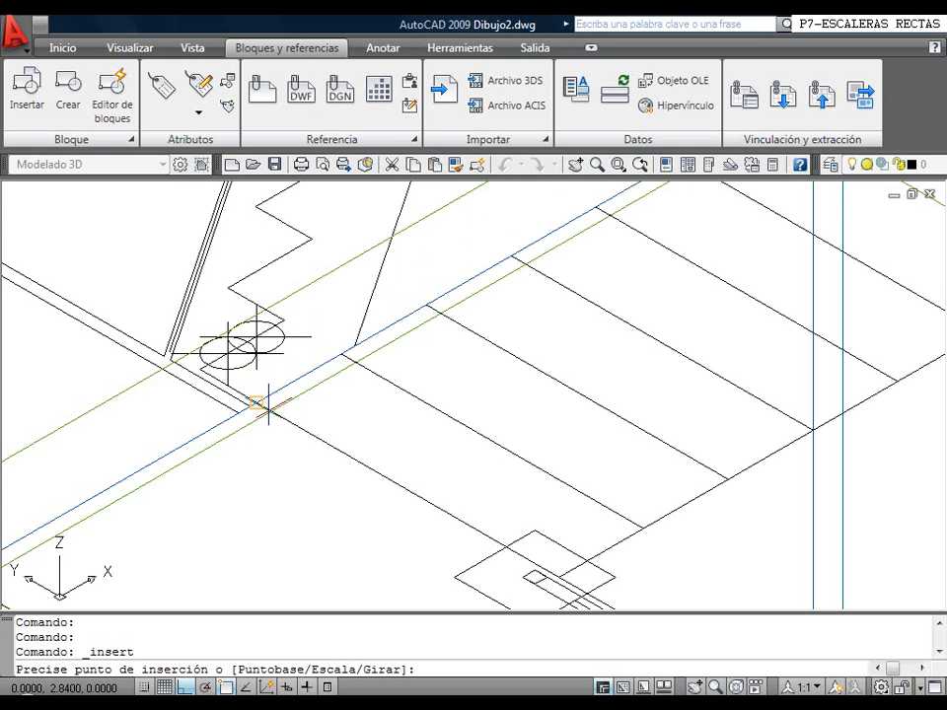
pyautogui.click(268, 403)
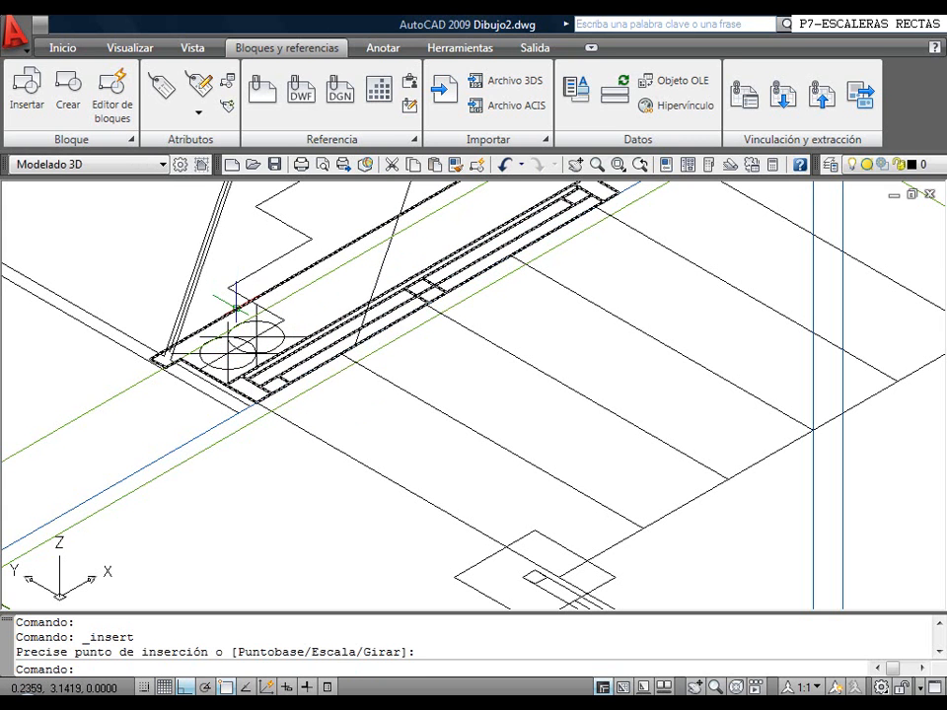
# Draw a short line across the thickness of the front wall's free end at its base
pyautogui.scroll(-3, 236, 308)
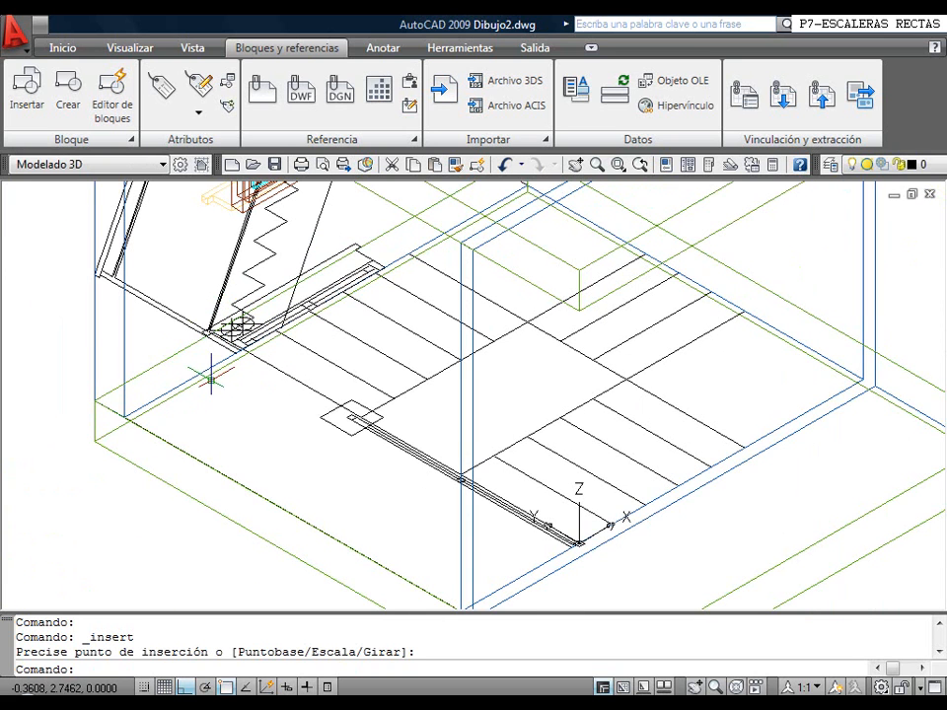
pyautogui.moveTo(391, 473); pyautogui.dragTo(380, 437, button='middle')
pyautogui.scroll(2, 422, 503)
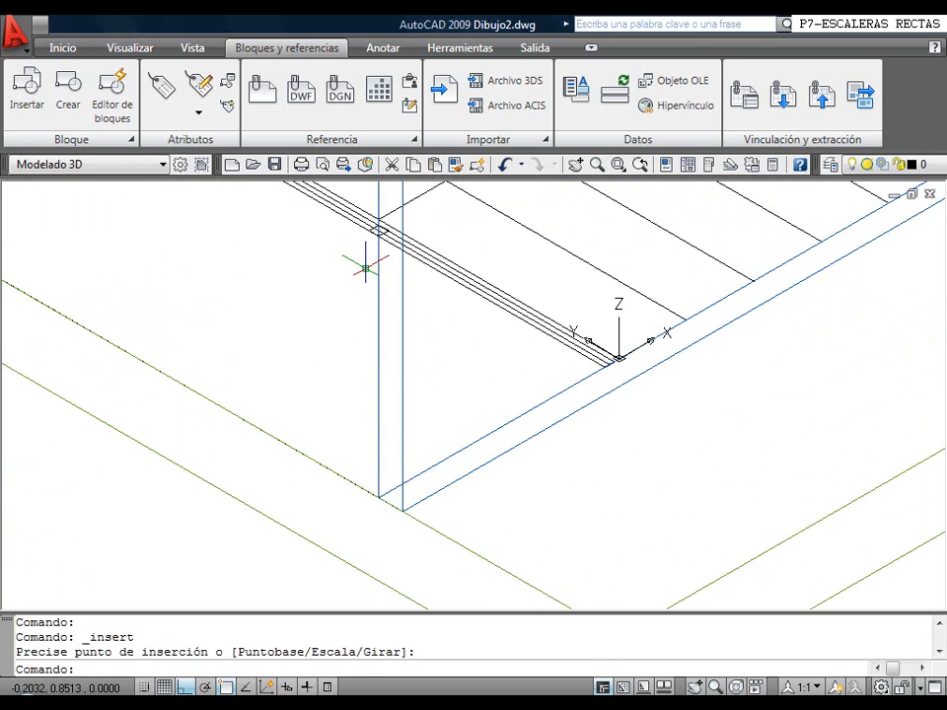
pyautogui.scroll(-2, 570, 402)
pyautogui.moveTo(568, 402); pyautogui.dragTo(523, 397, button='middle')
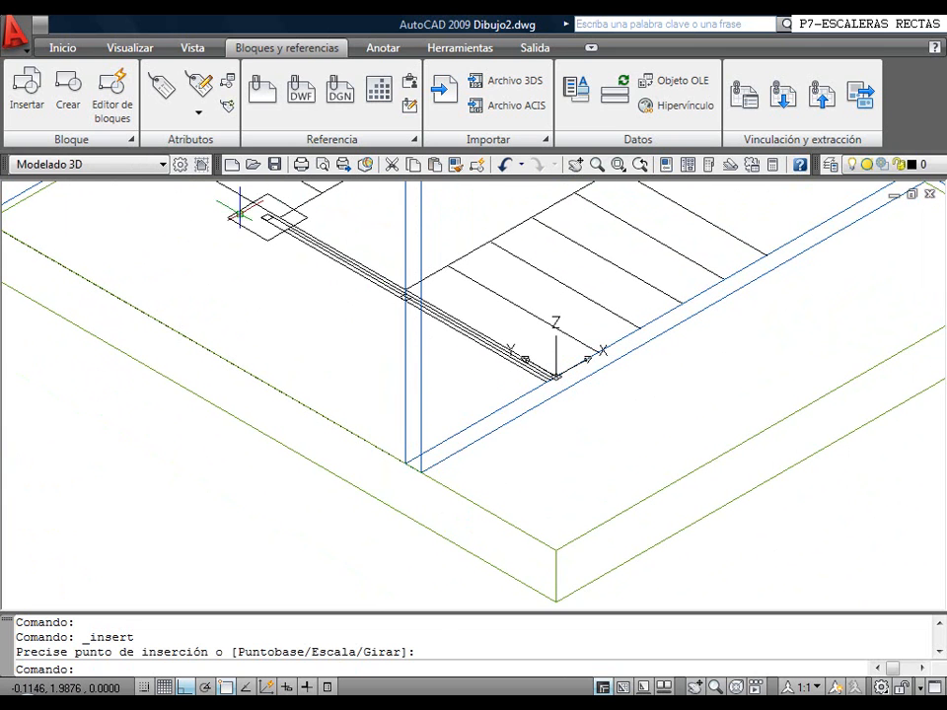
pyautogui.click(63, 50)
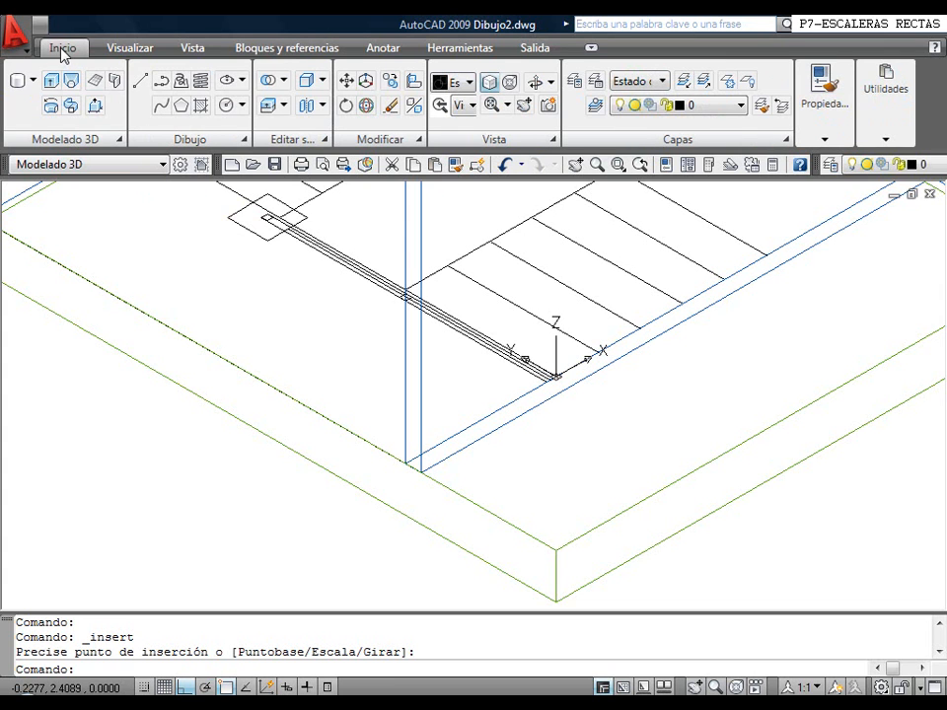
pyautogui.click(140, 80)
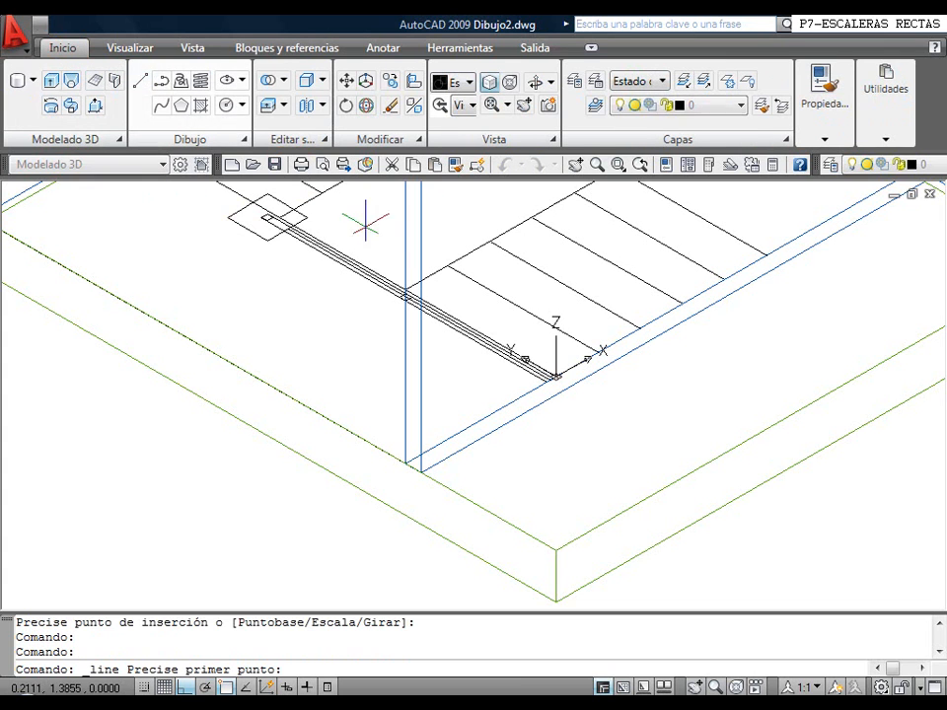
pyautogui.click(410, 456)
pyautogui.click(237, 426)
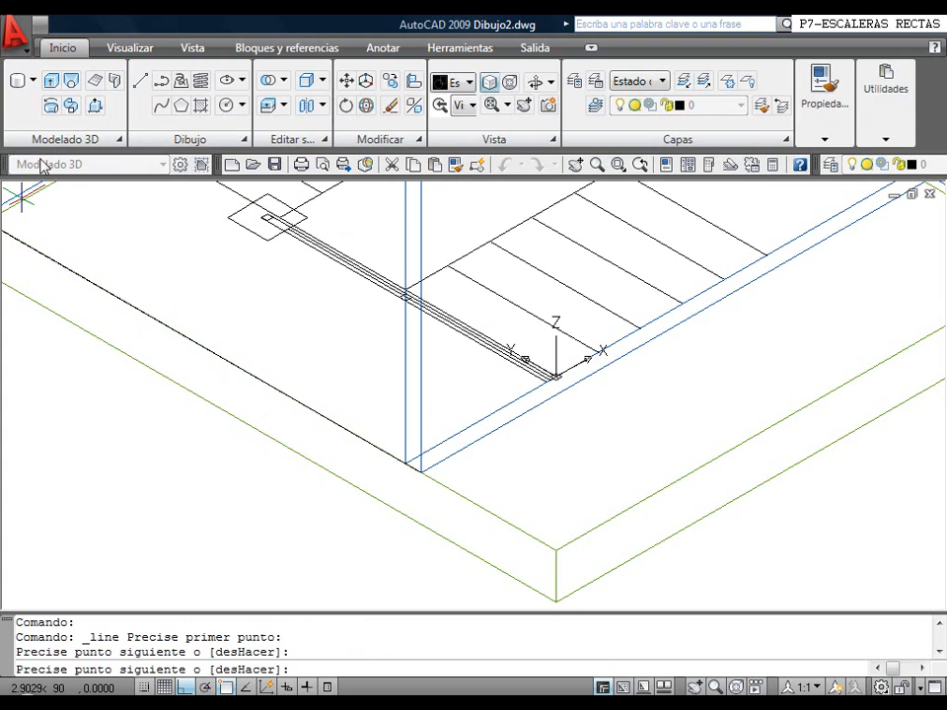
# Move the short line 0.05 along the wall in the X direction
pyautogui.click(347, 82)
pyautogui.click(409, 469)
pyautogui.rightClick(228, 520)
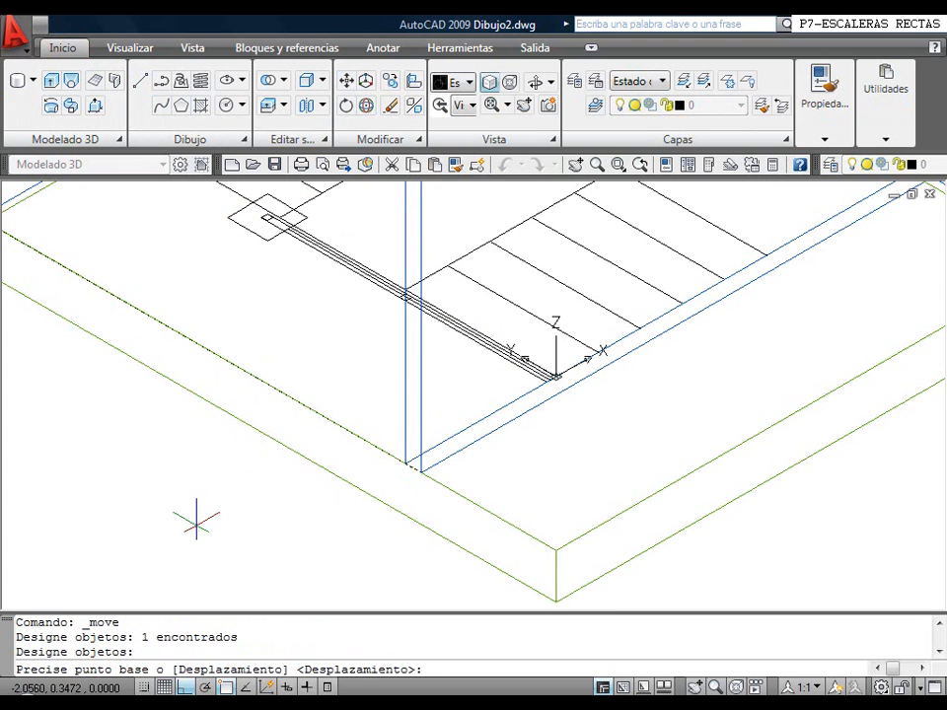
pyautogui.click(183, 539)
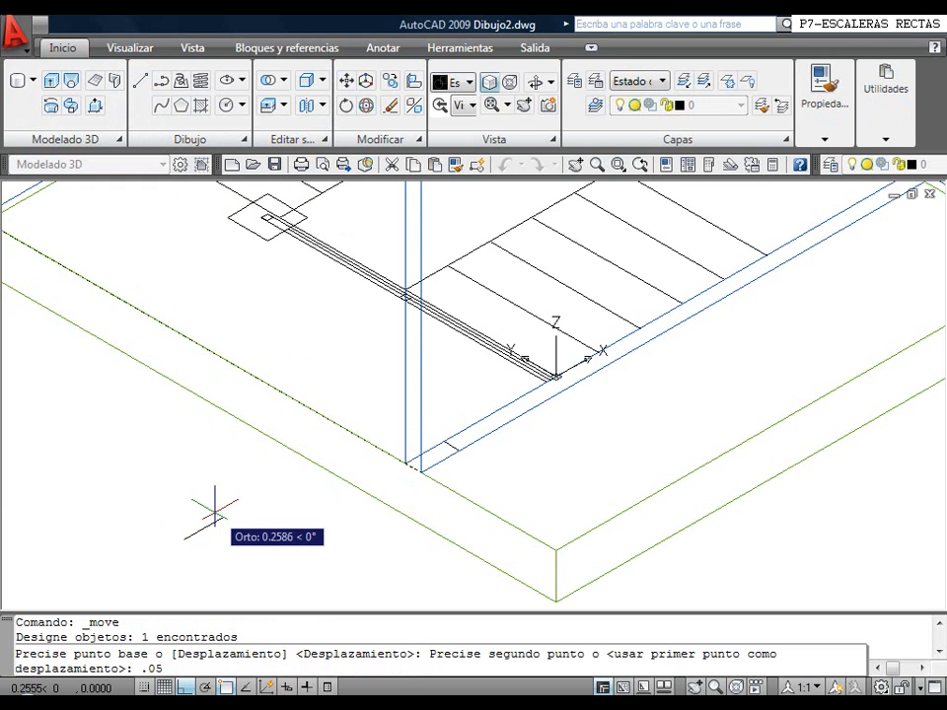
pyautogui.press('Return')
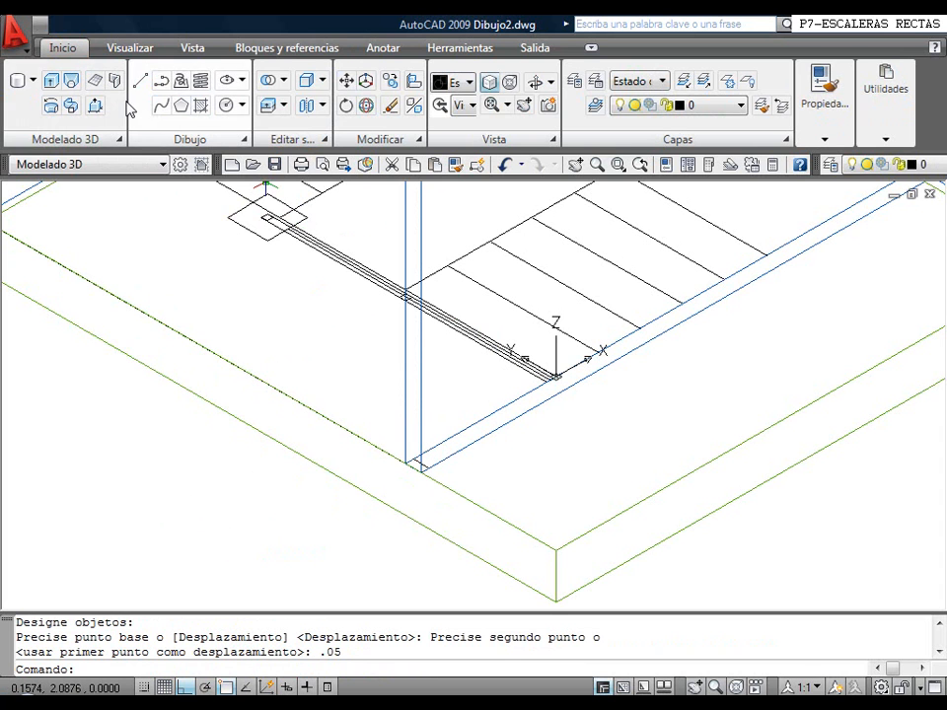
# Load the P62-3D.dwg door drawing as a block for insertion, with scale and rotation specified on screen
pyautogui.click(265, 49)
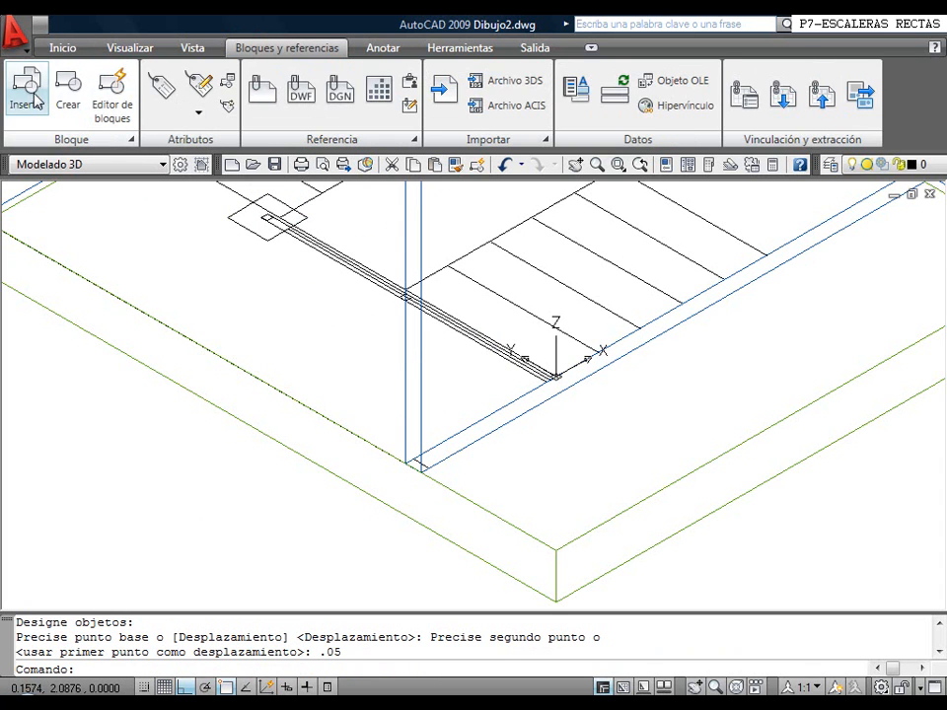
pyautogui.click(27, 89)
pyautogui.click(761, 177)
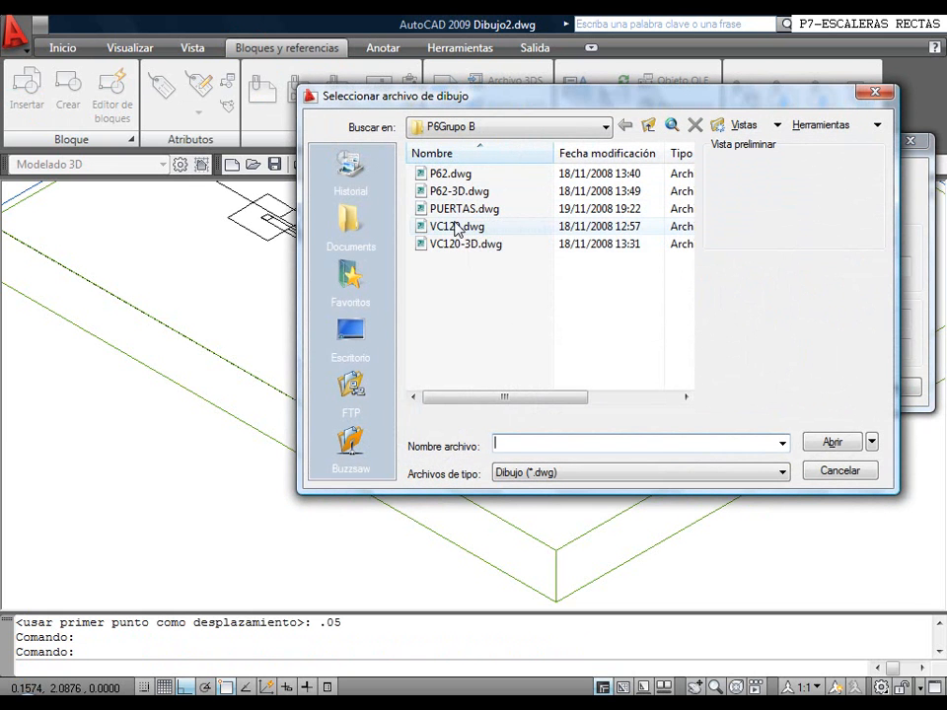
pyautogui.click(439, 191)
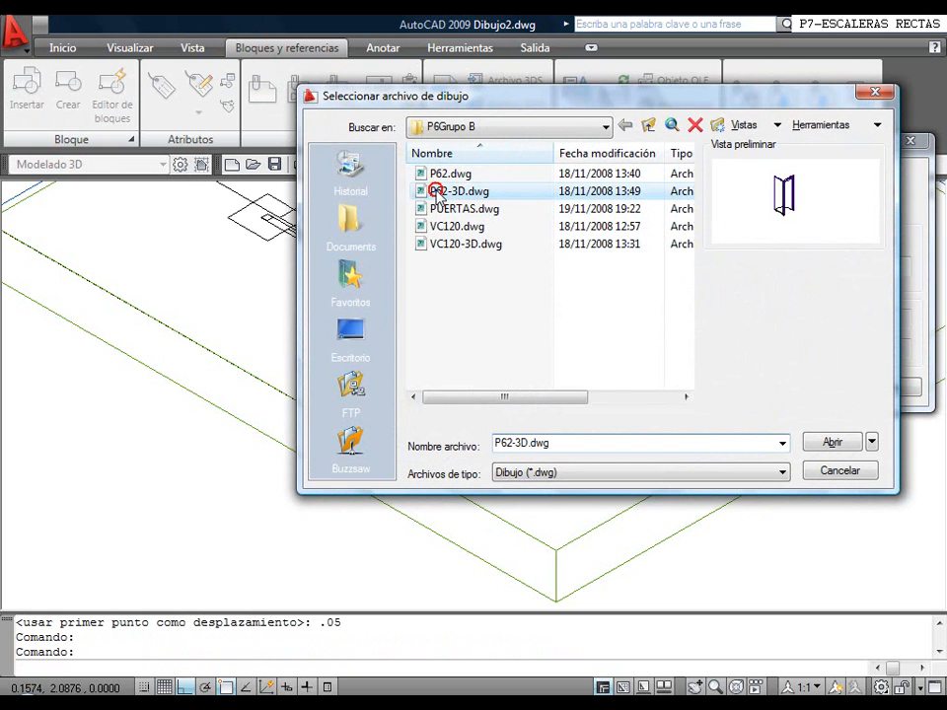
pyautogui.click(823, 443)
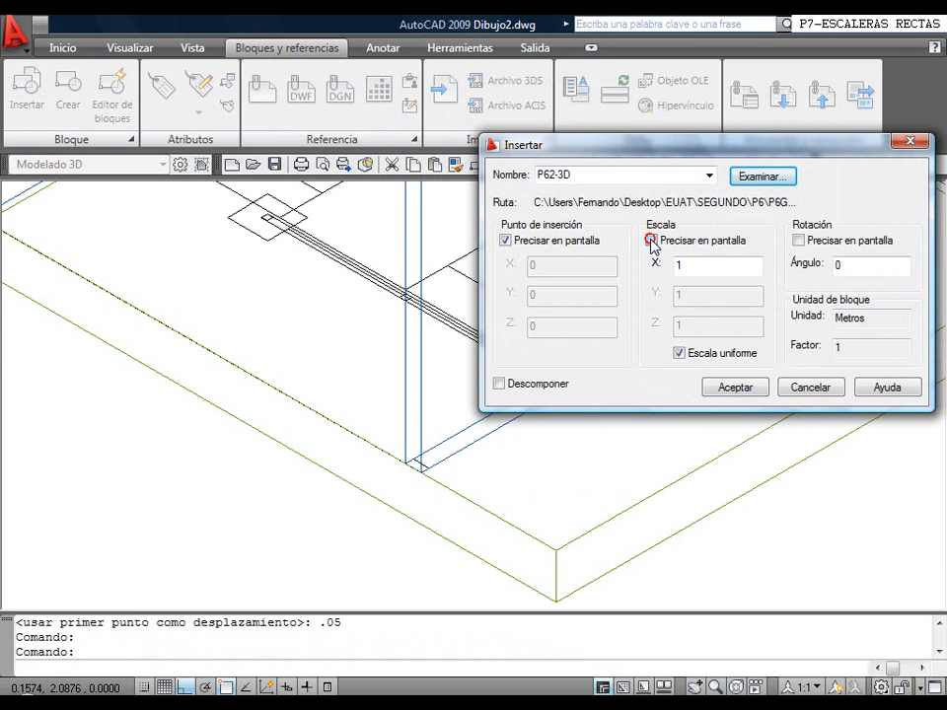
pyautogui.click(652, 241)
pyautogui.click(798, 241)
pyautogui.click(752, 388)
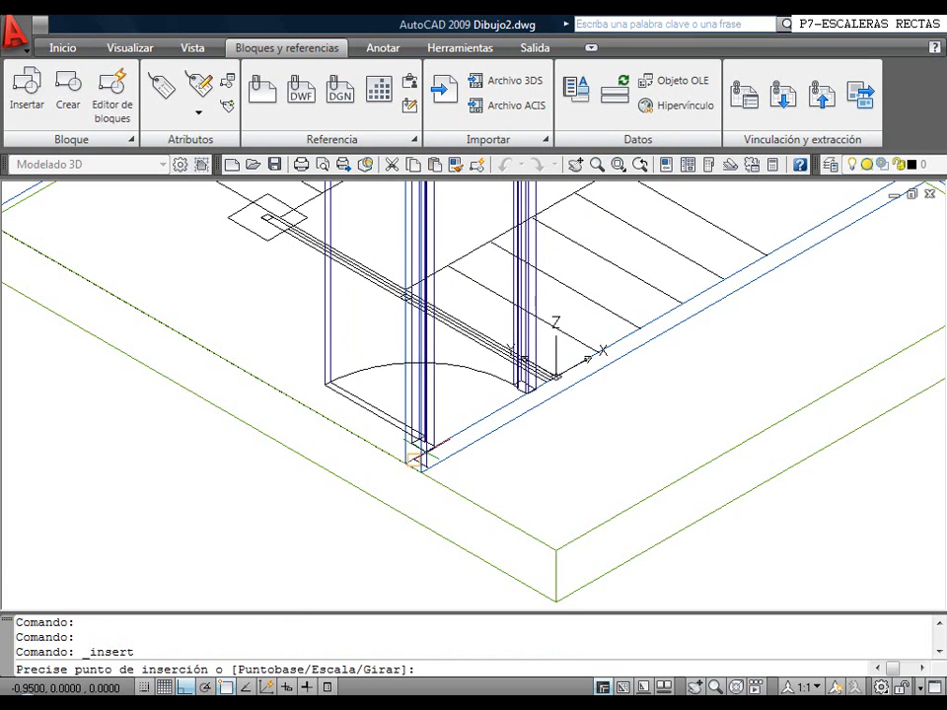
# Insert the door block at the inner endpoint of the short line with scale 1 and rotation -1
pyautogui.scroll(2, 424, 444)
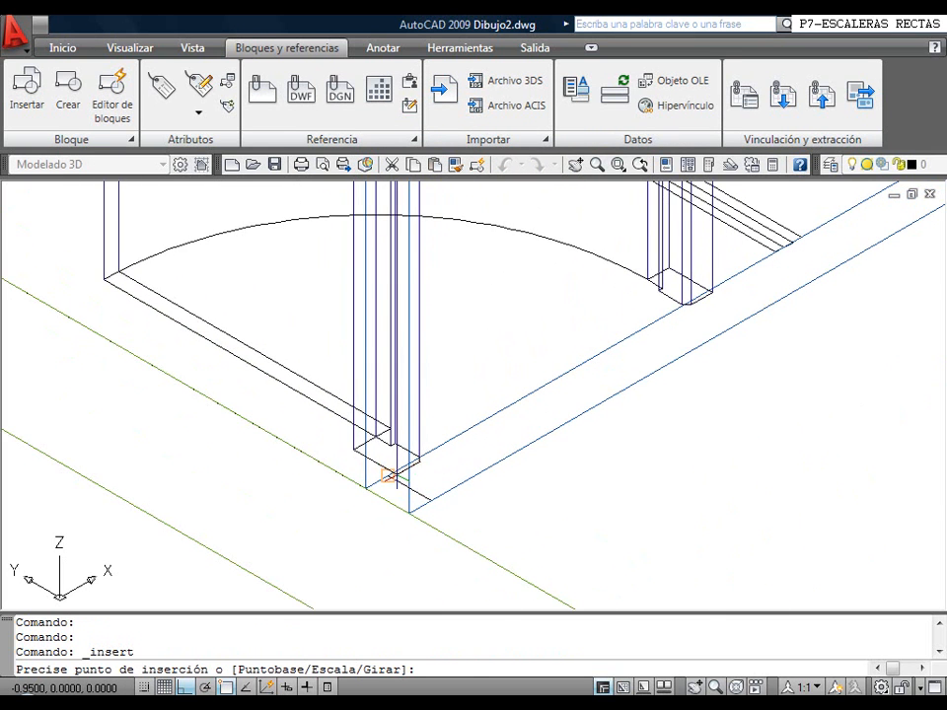
pyautogui.click(391, 473)
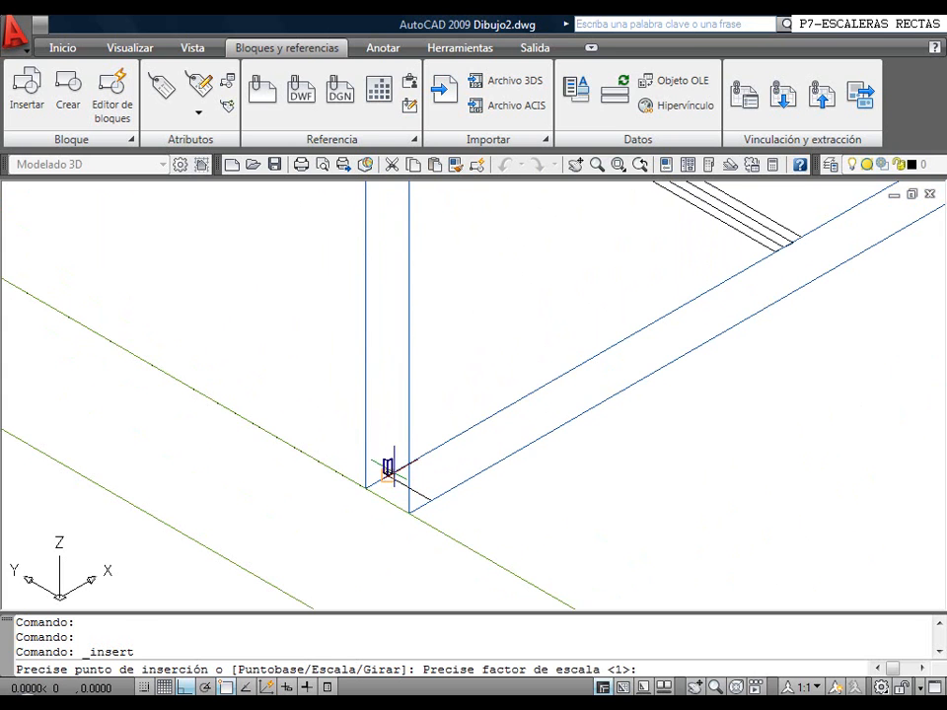
pyautogui.press('Return')
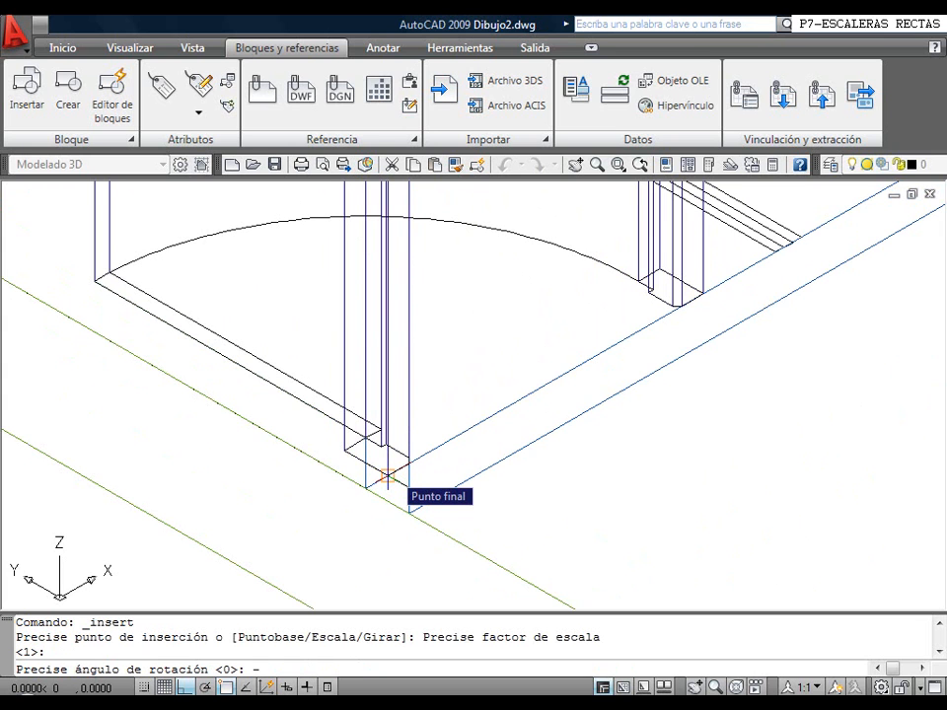
pyautogui.write('-1')
pyautogui.press('Return')
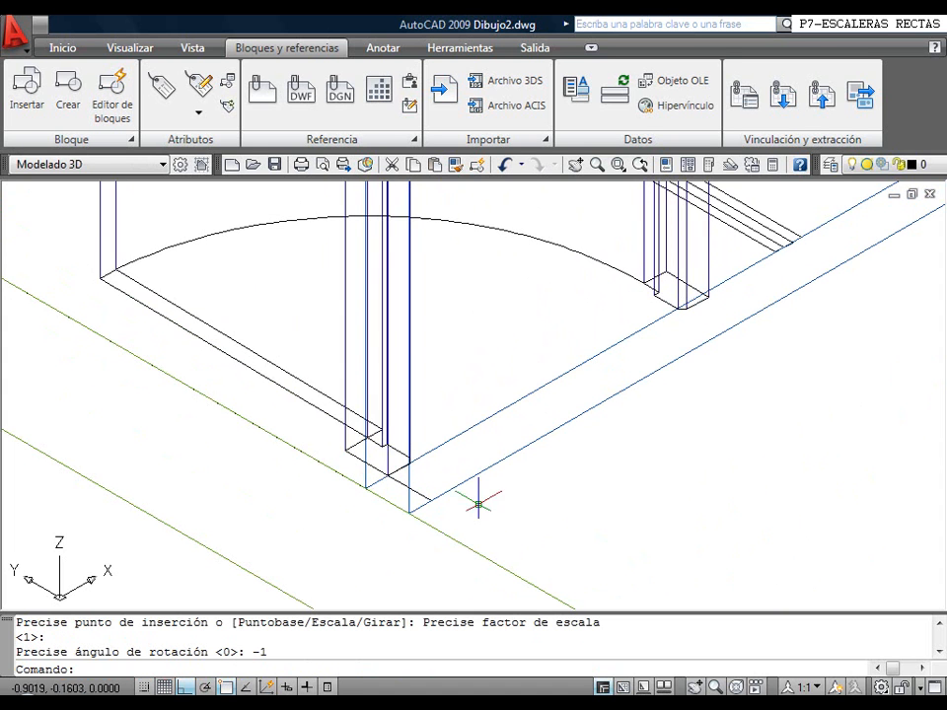
# Erase the inserted door block from the front wall
pyautogui.scroll(-4, 444, 388)
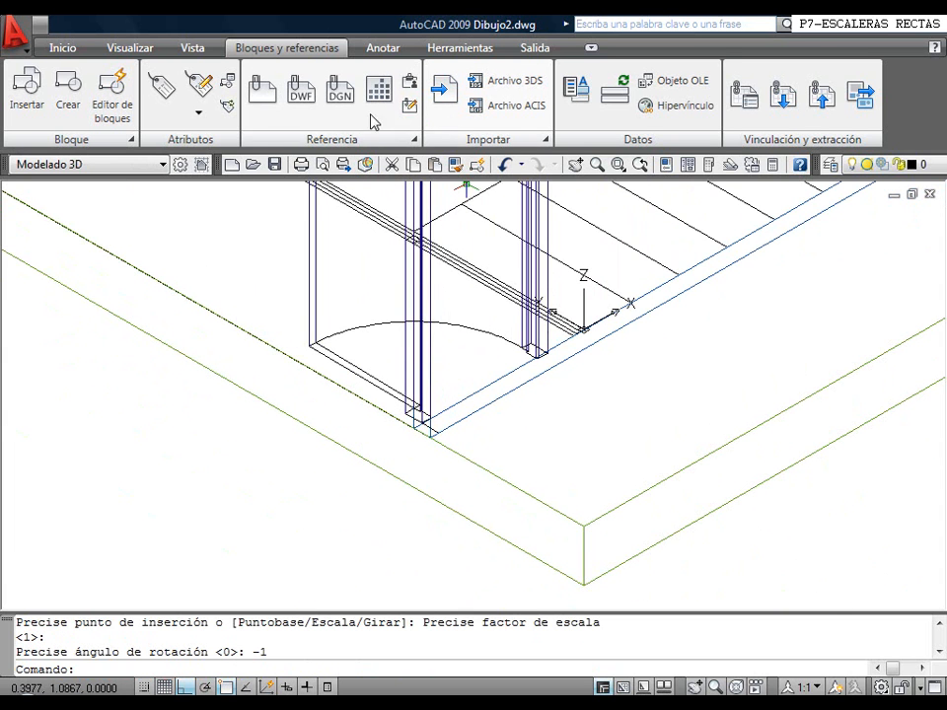
pyautogui.moveTo(364, 313); pyautogui.dragTo(296, 501, button='middle')
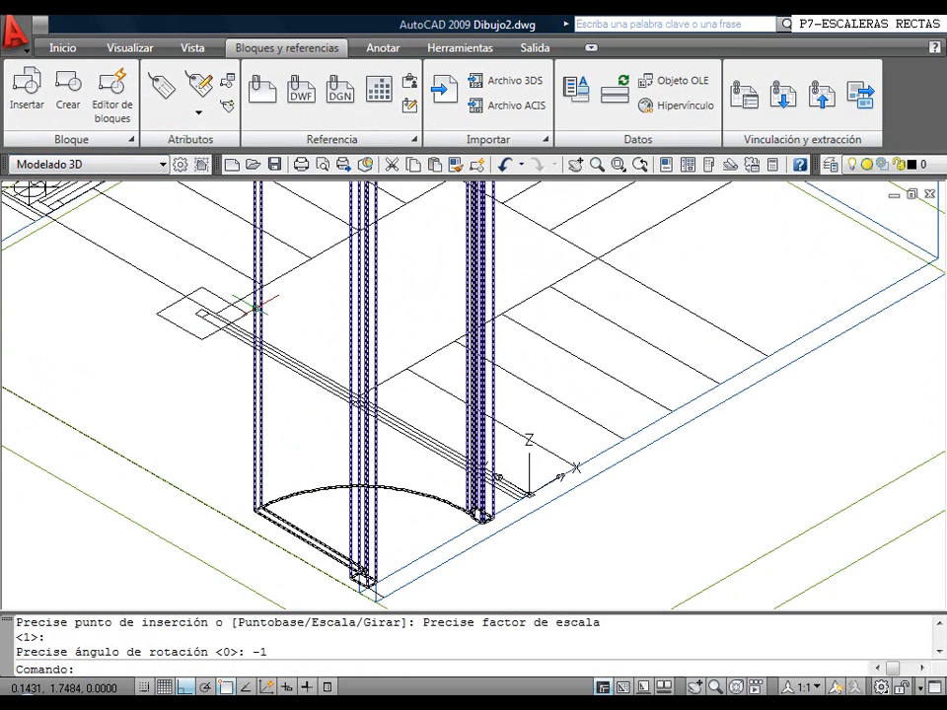
pyautogui.click(251, 306)
pyautogui.press('Delete')
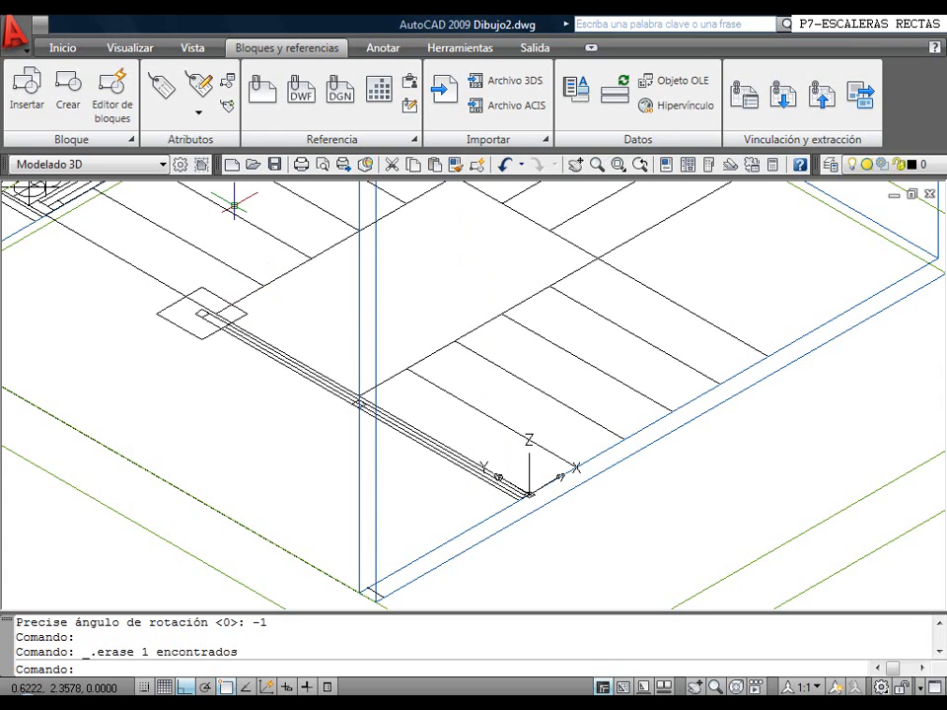
# Set up another insertion of the P62-3D door block with uniform scale turned off
pyautogui.click(24, 99)
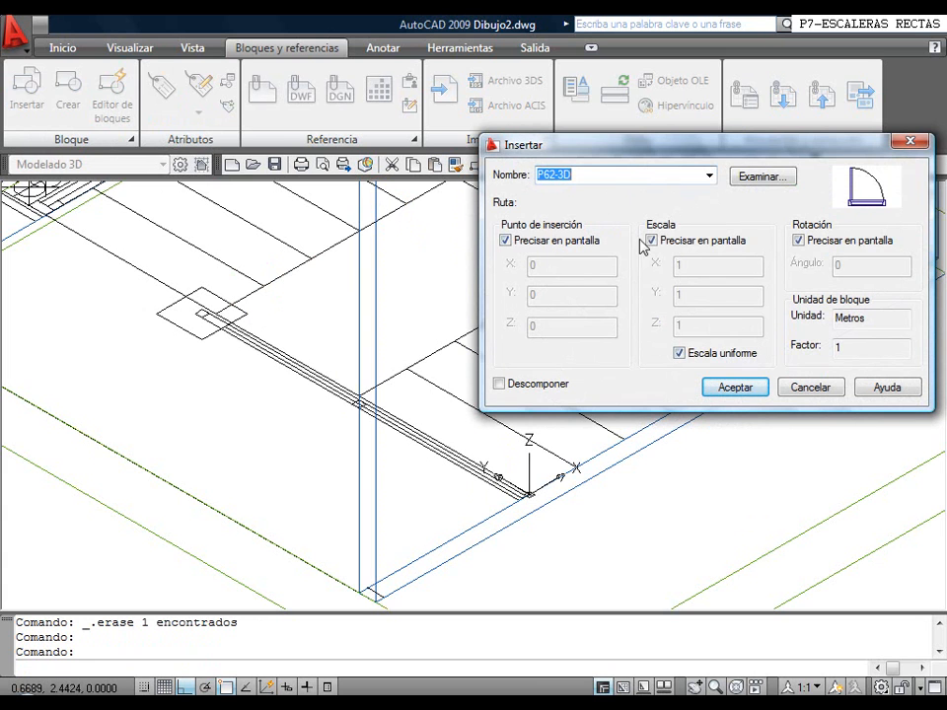
pyautogui.click(680, 353)
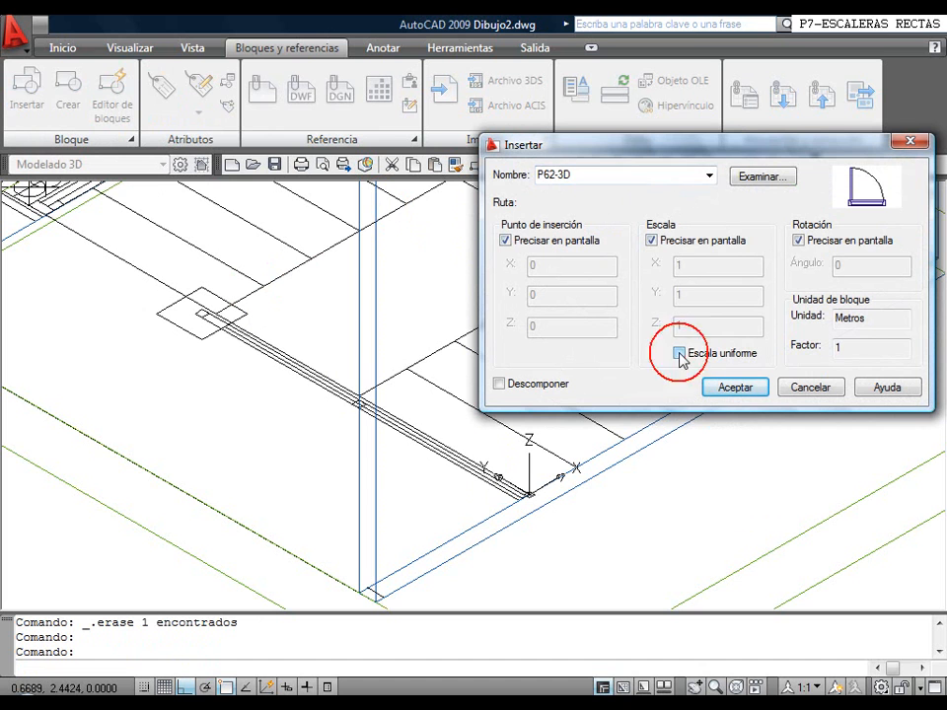
pyautogui.click(733, 388)
# Place the door block at the inner endpoint of the short line with X scale 1, Y scale -1 and rotation 0
pyautogui.scroll(2, 389, 562)
pyautogui.scroll(3, 389, 576)
pyautogui.click(411, 438)
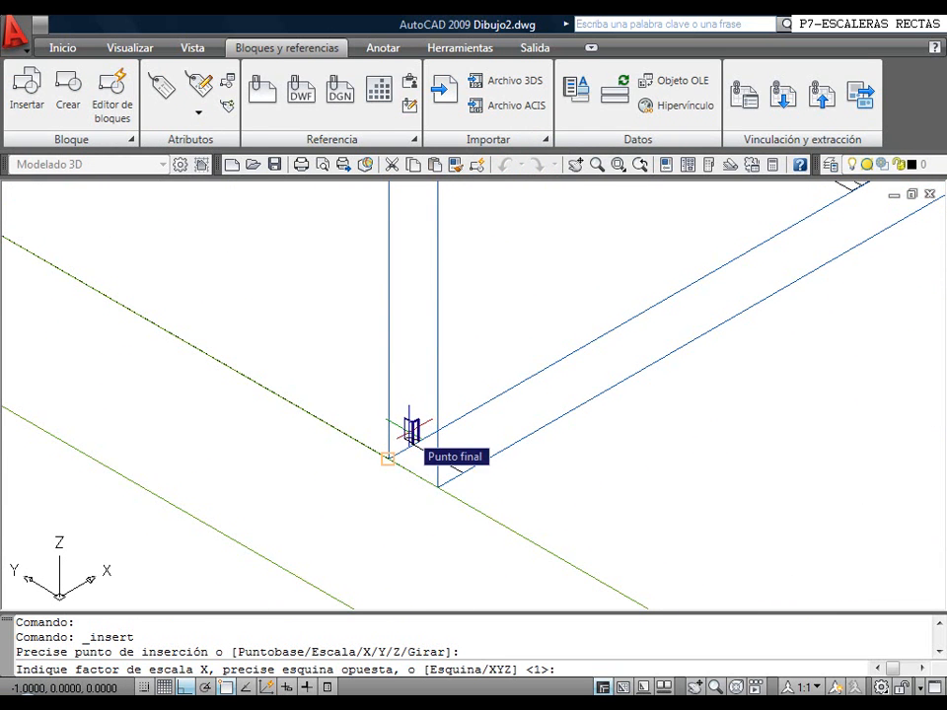
pyautogui.write('1')
pyautogui.press('Return')
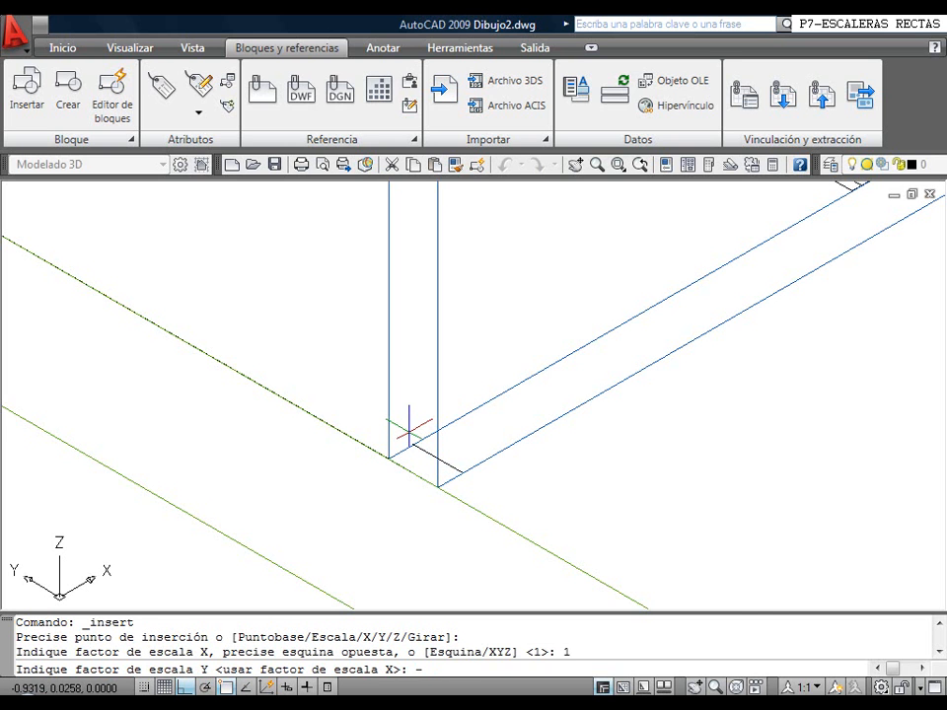
pyautogui.press('Return')
pyautogui.scroll(-3, 365, 404)
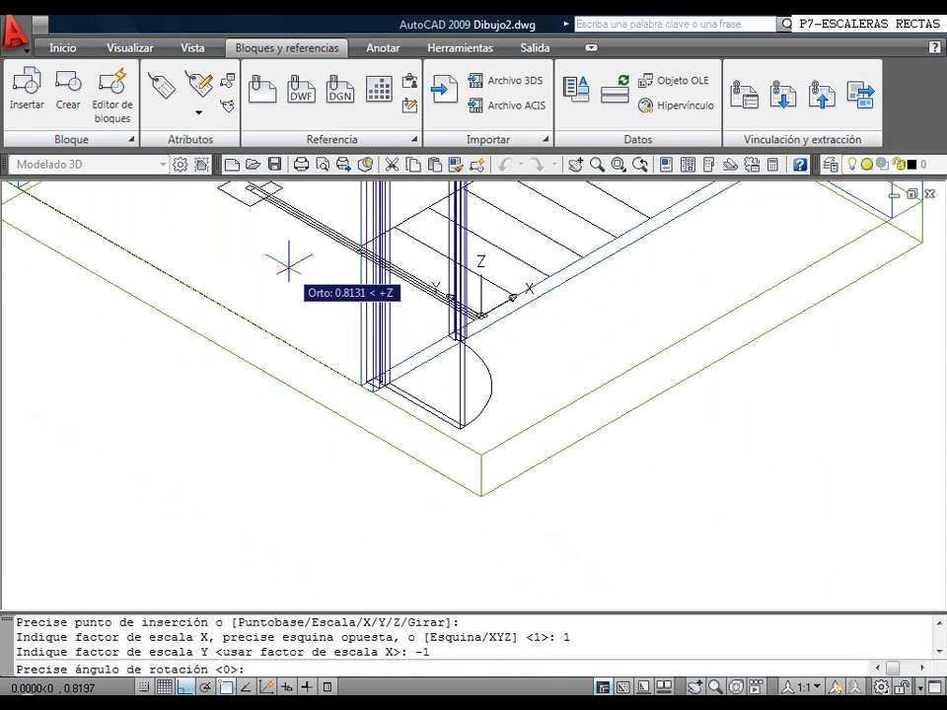
pyautogui.press('Return')
pyautogui.scroll(-3, 229, 291)
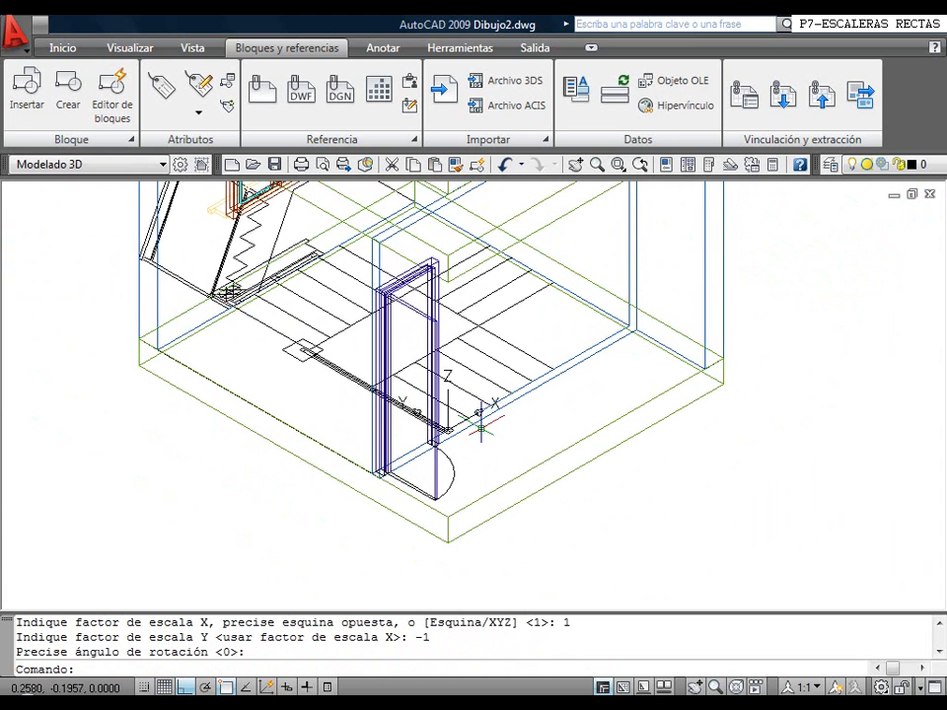
pyautogui.scroll(-3, 463, 436)
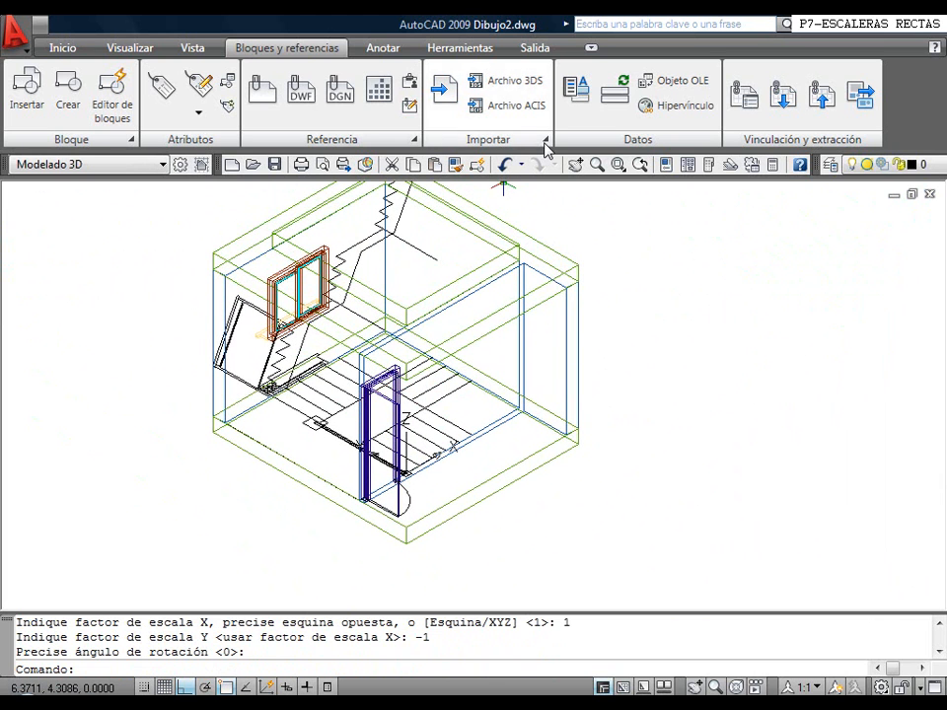
# Show the model in the Conceptual visual style and examine the door and window in the walls
pyautogui.click(60, 48)
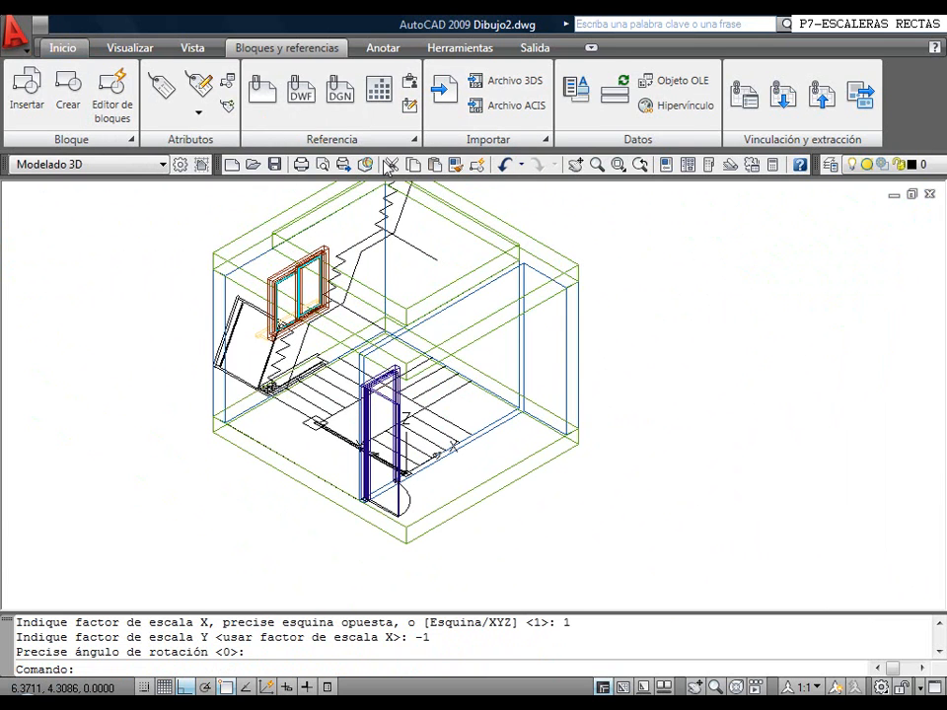
pyautogui.click(456, 81)
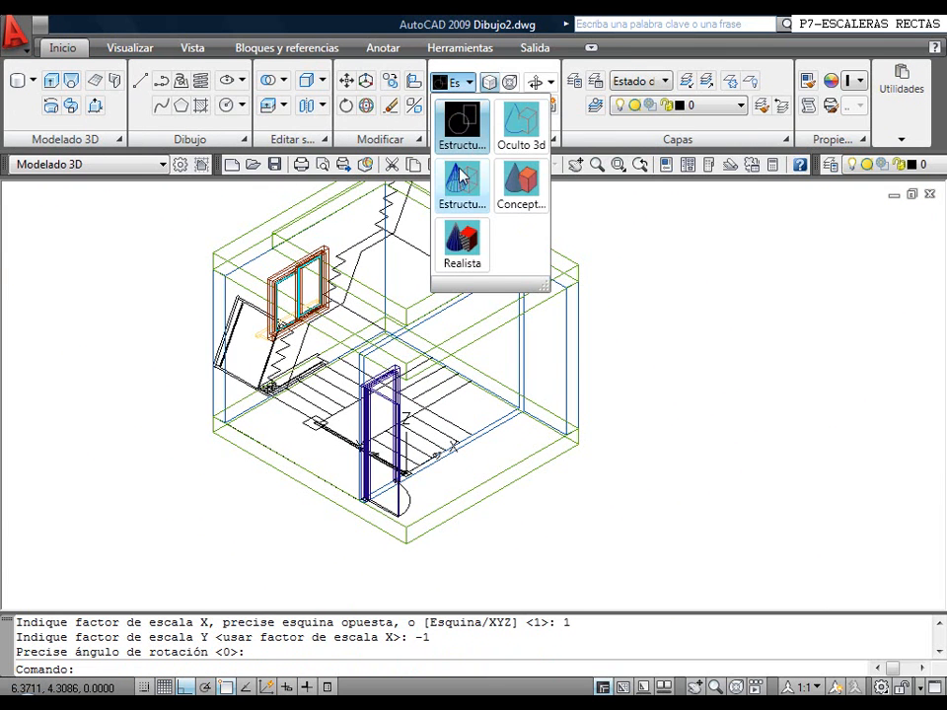
pyautogui.click(514, 181)
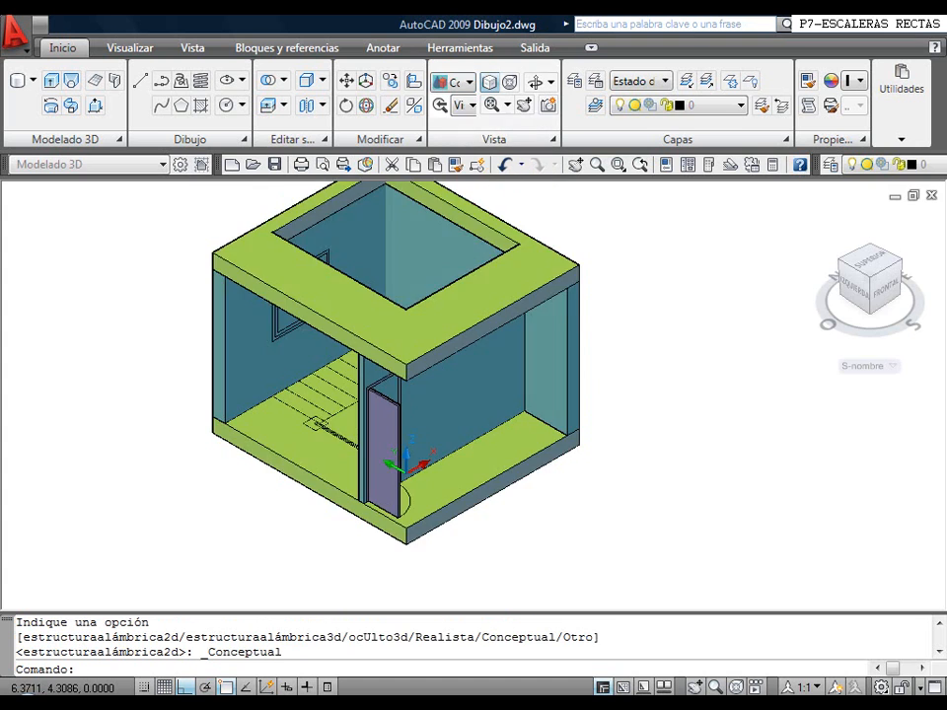
pyautogui.scroll(4, 390, 460)
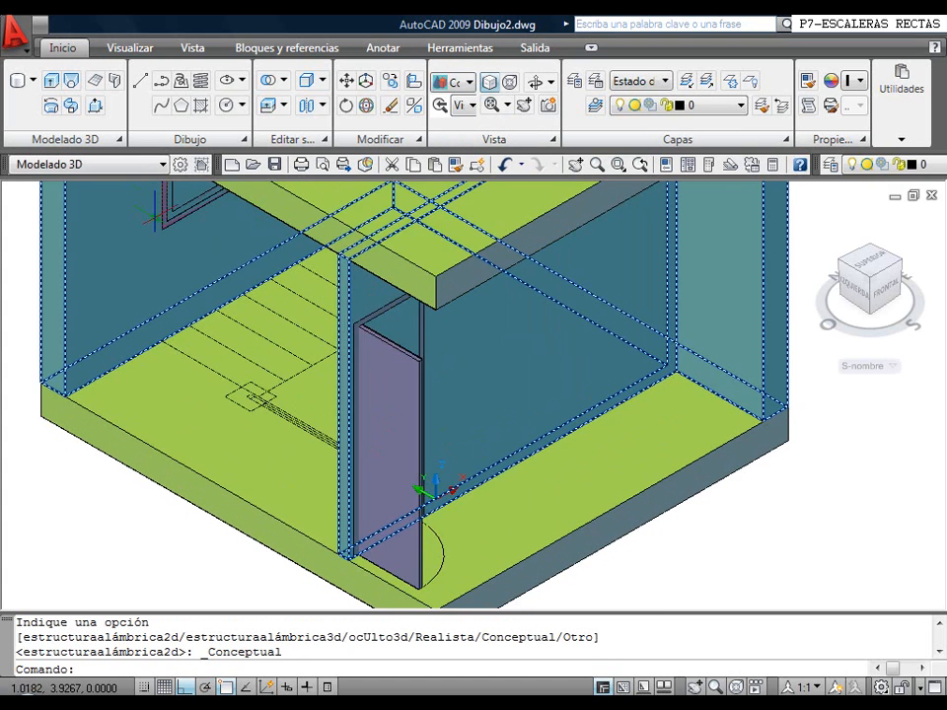
pyautogui.moveTo(162, 252); pyautogui.dragTo(175, 351, button='middle')
pyautogui.scroll(-4, 228, 294)
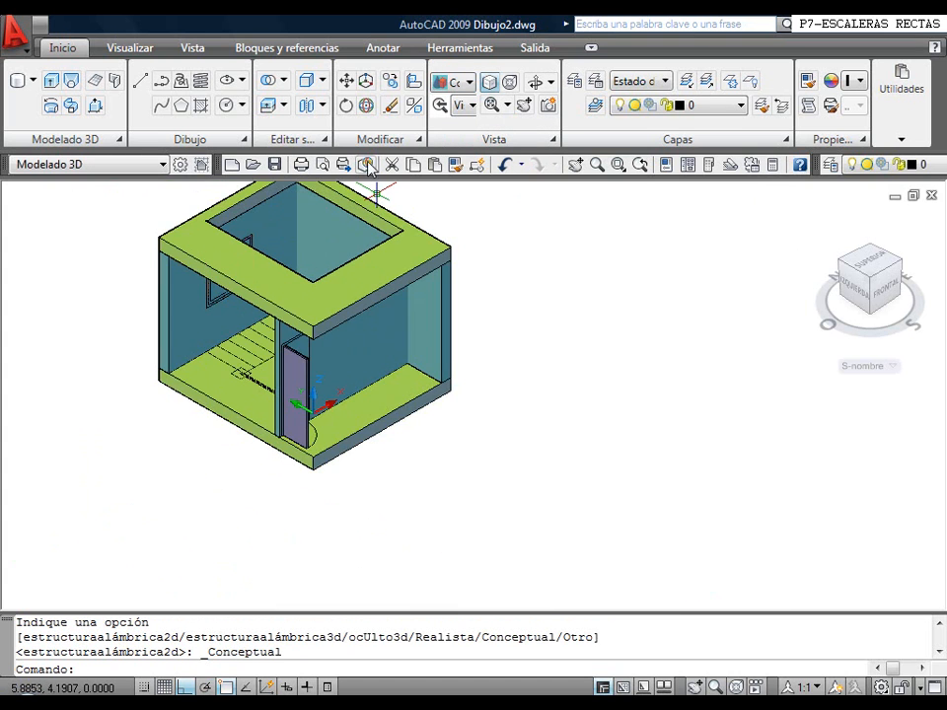
# Return the model to the 2D wireframe visual style
pyautogui.click(468, 83)
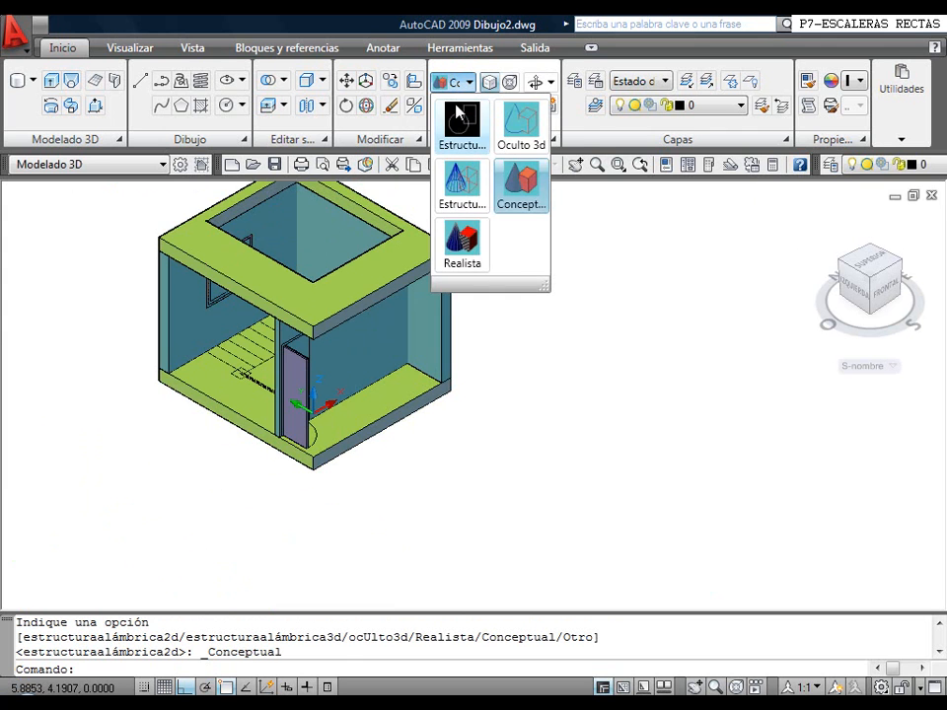
pyautogui.click(457, 94)
pyautogui.moveTo(240, 406); pyautogui.dragTo(271, 464, button='middle')
pyautogui.scroll(2, 316, 461)
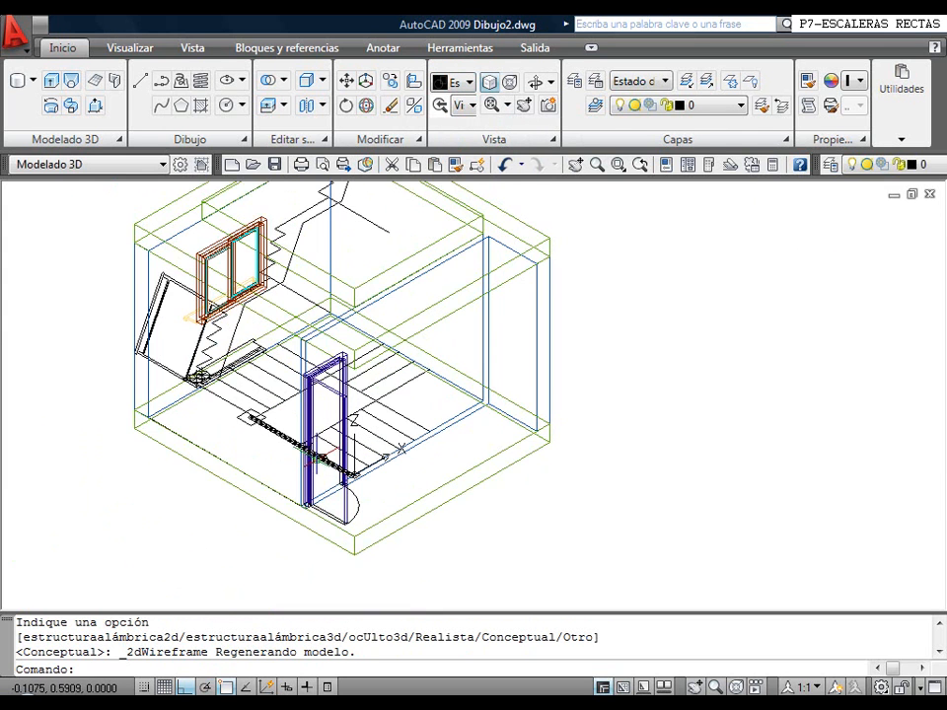
pyautogui.scroll(-2, 317, 462)
pyautogui.moveTo(337, 446); pyautogui.dragTo(334, 455, button='middle')
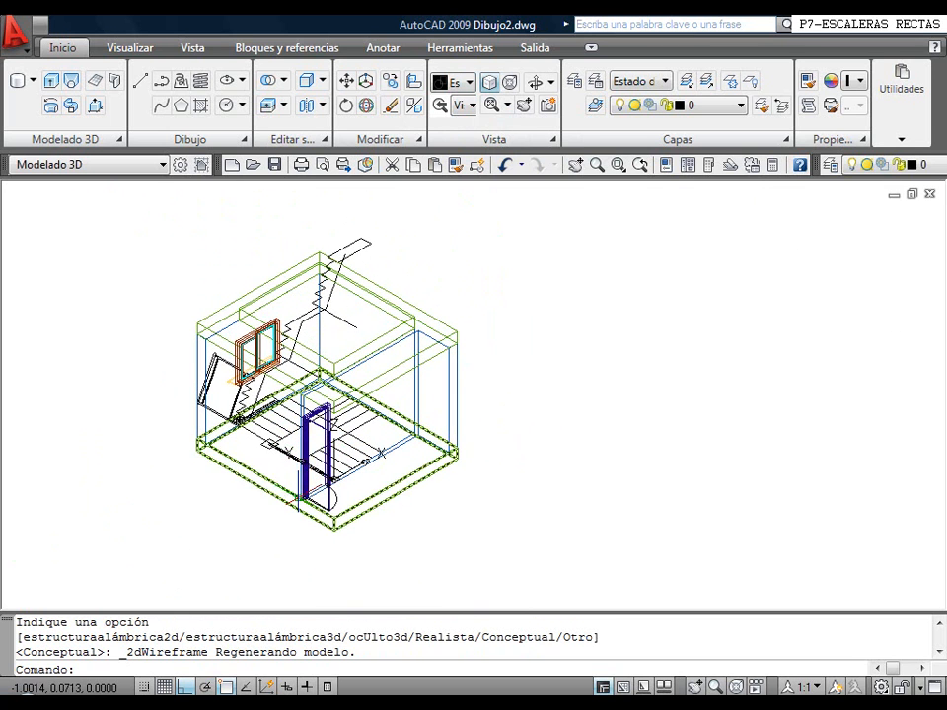
# Draw a rectangle at the base of the door between opposite outer corners of its frame, across the wall thickness
pyautogui.scroll(5, 296, 473)
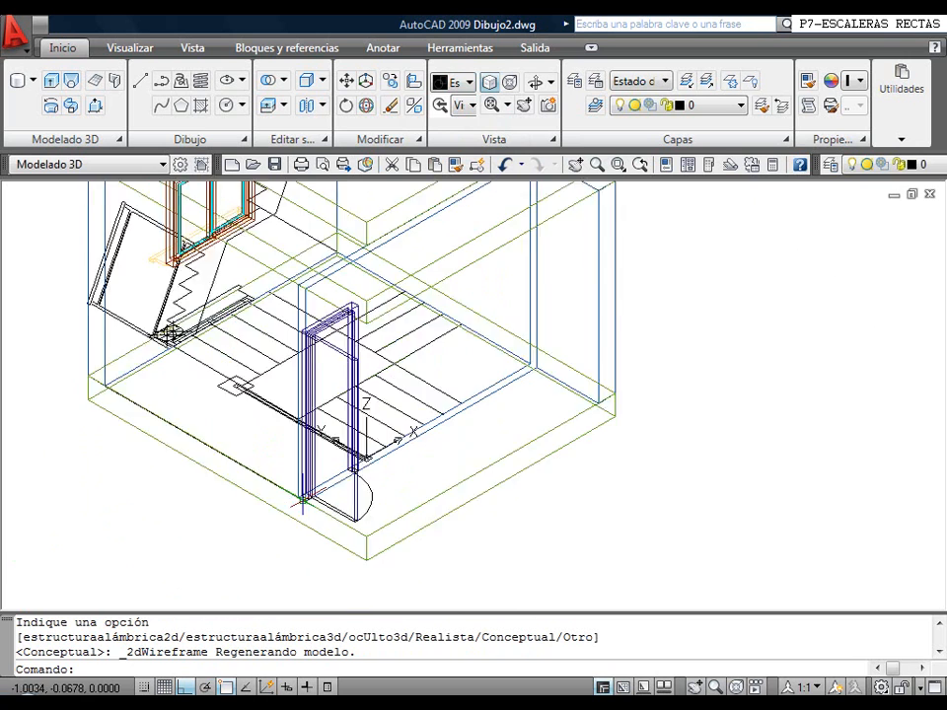
pyautogui.scroll(2, 326, 507)
pyautogui.moveTo(313, 485); pyautogui.dragTo(272, 497, button='middle')
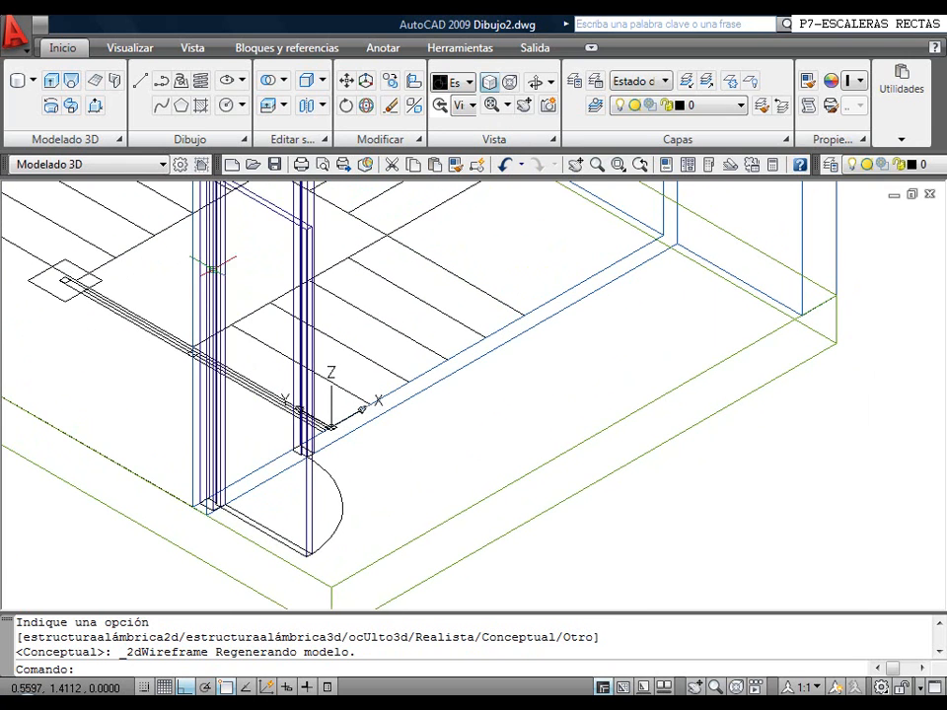
pyautogui.click(176, 145)
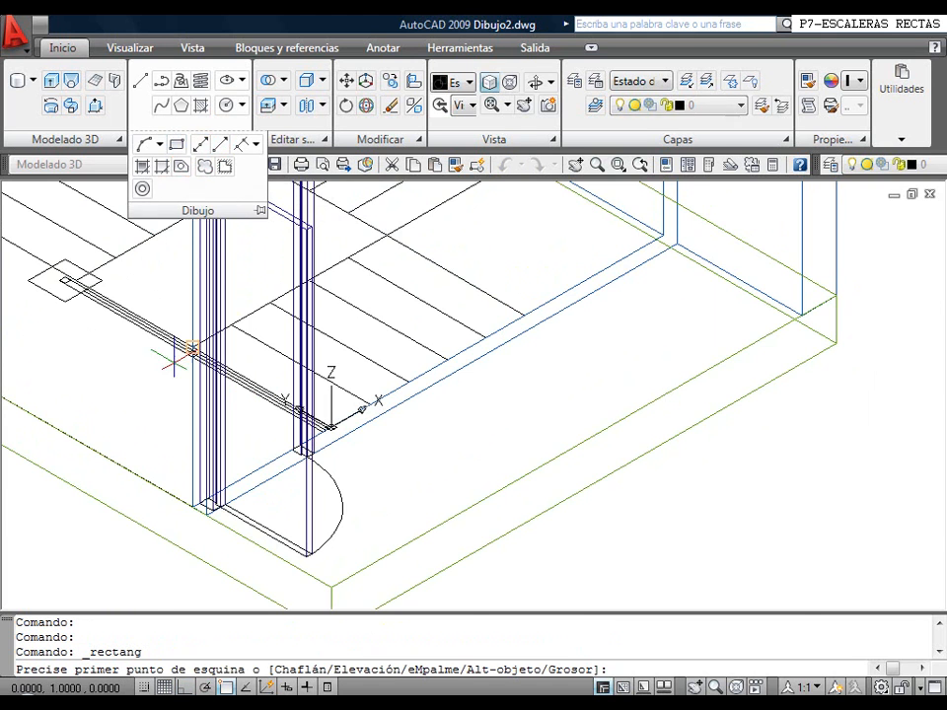
pyautogui.scroll(3, 236, 479)
pyautogui.click(217, 483)
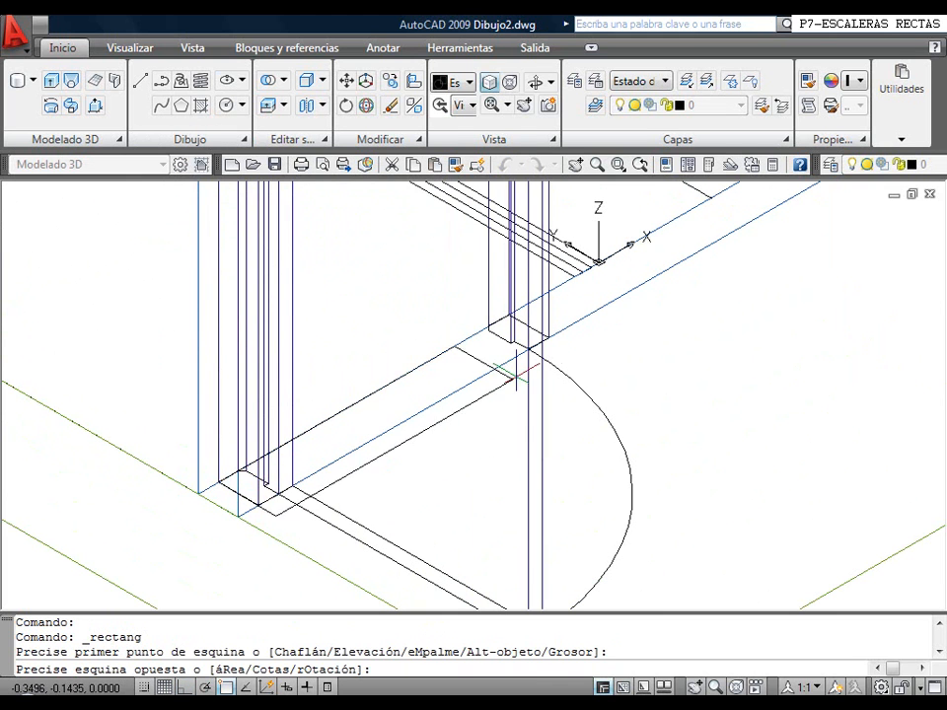
pyautogui.click(548, 335)
pyautogui.scroll(-5, 201, 350)
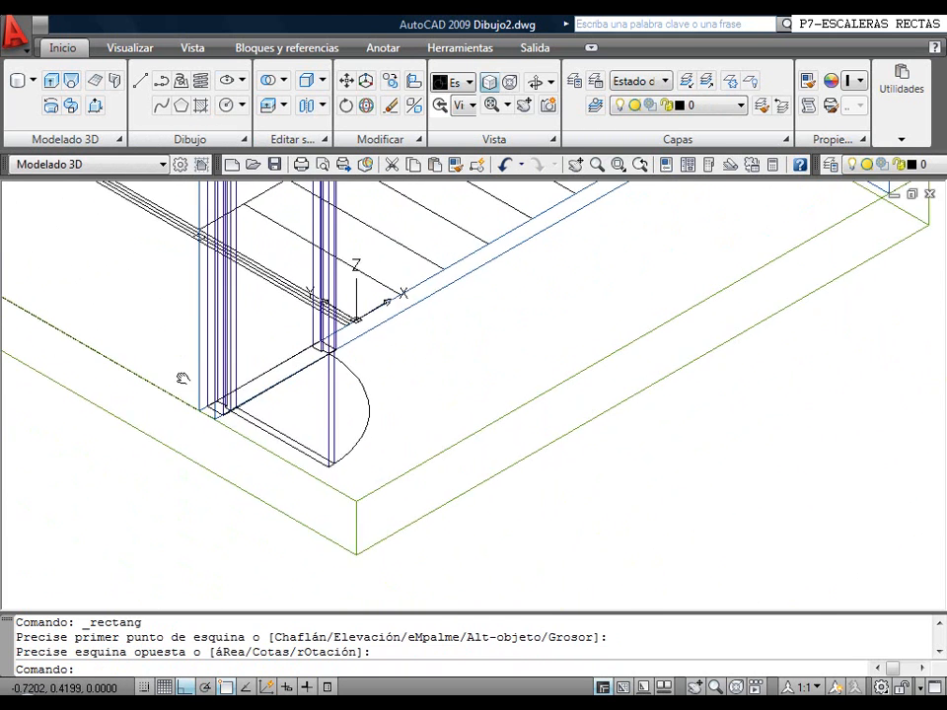
# Try a rectangle from the window frame's lower outer corner to the relative point @1.2,.25, and undo it
pyautogui.rightClick(425, 445)
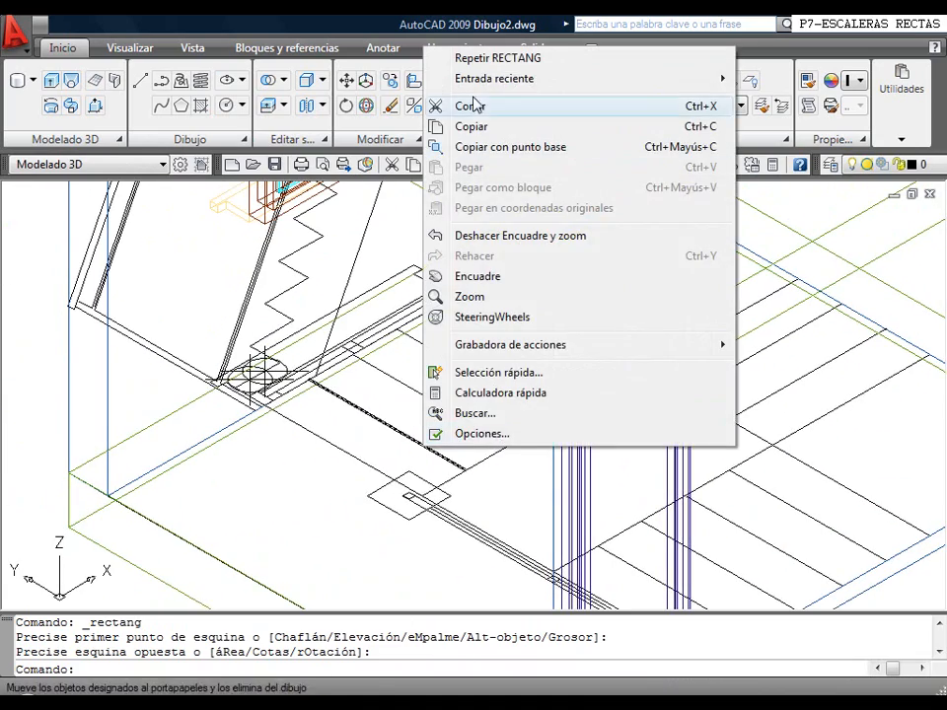
pyautogui.click(490, 60)
pyautogui.moveTo(249, 304); pyautogui.dragTo(307, 485, button='middle')
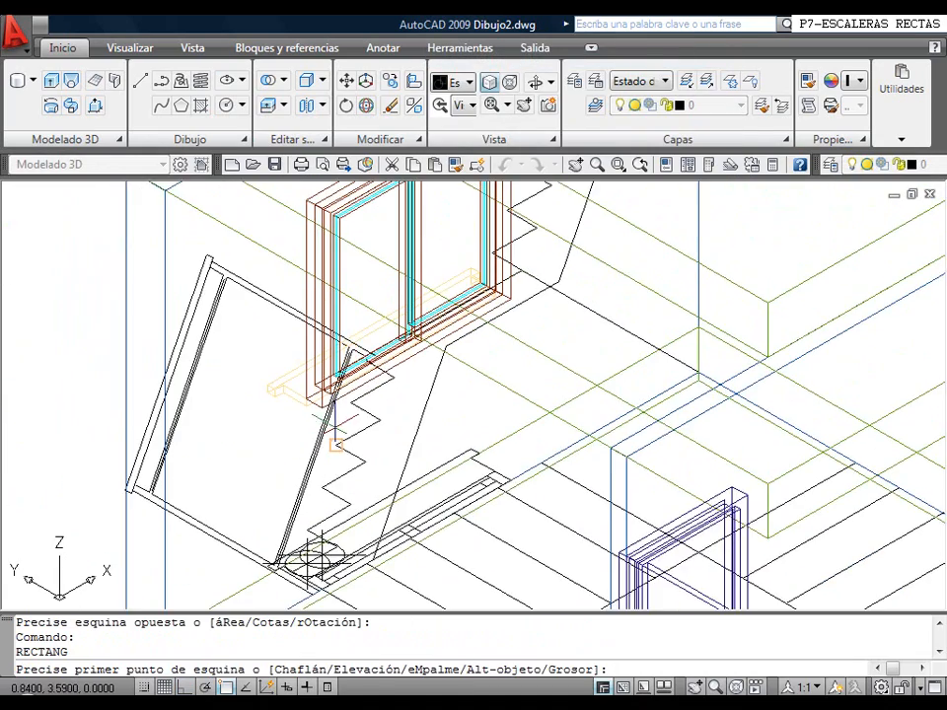
pyautogui.scroll(3, 329, 414)
pyautogui.scroll(-2, 320, 412)
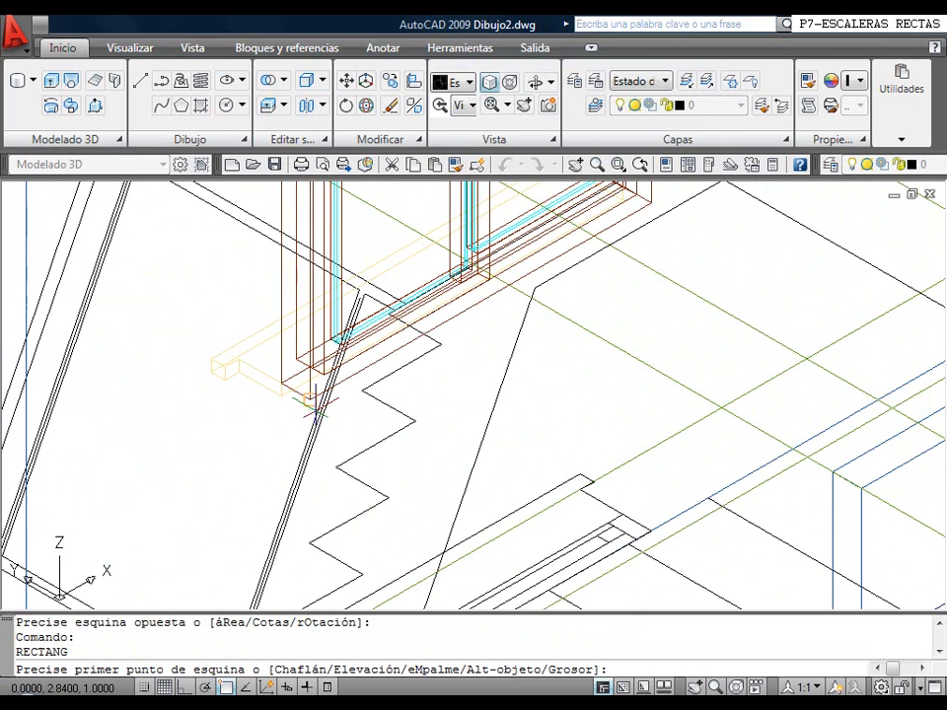
pyautogui.click(309, 399)
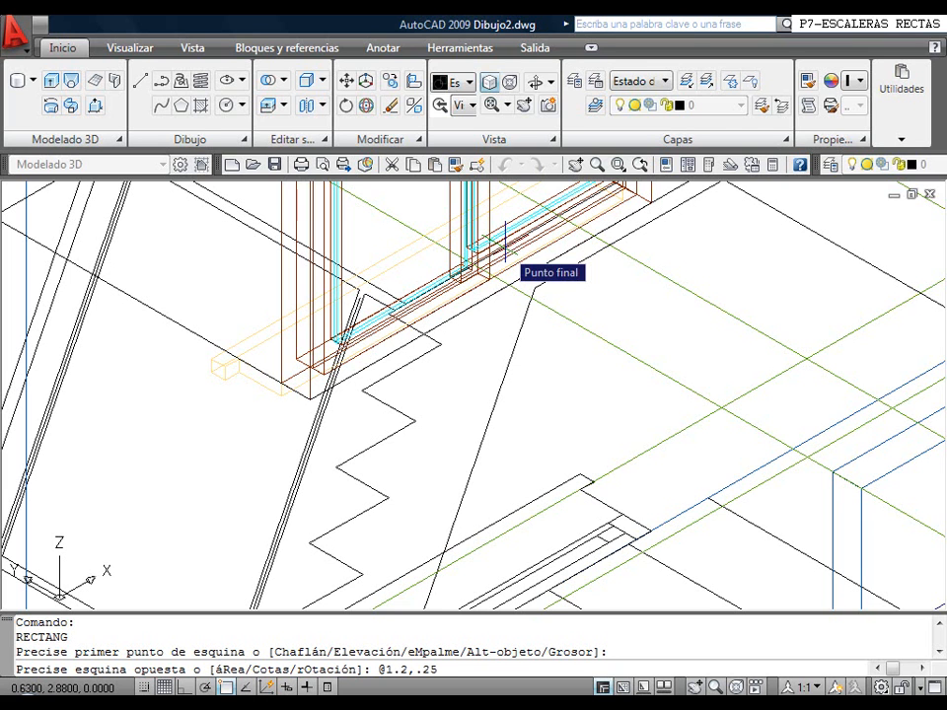
pyautogui.press('Return')
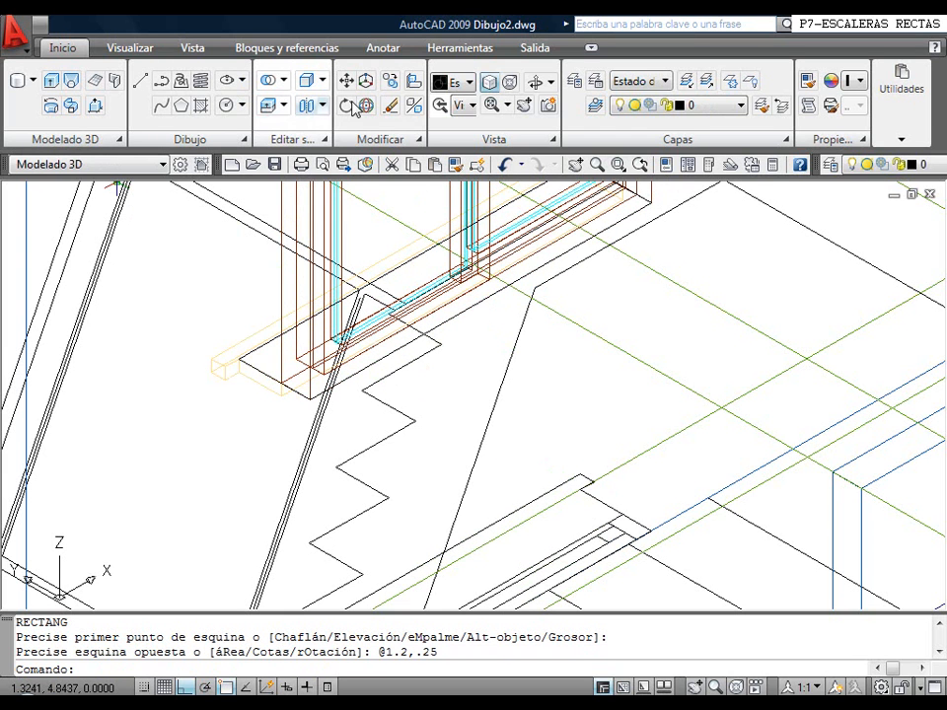
pyautogui.click(503, 164)
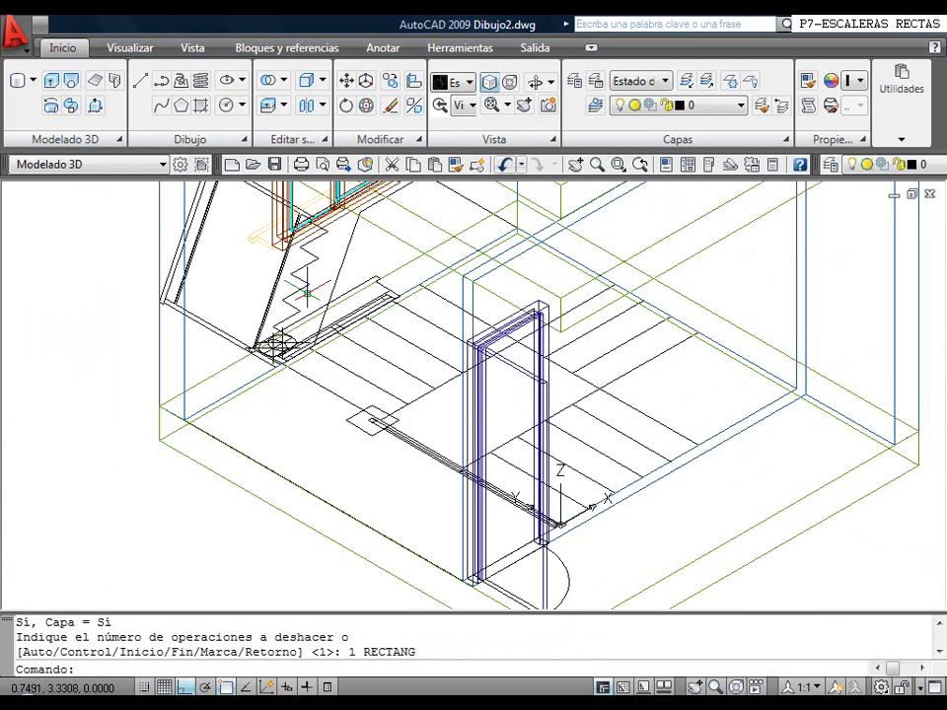
# Draw a rectangle at the window's base from the frame's lower corner to the opposite corner of the window's plan on the floor
pyautogui.moveTo(307, 286); pyautogui.dragTo(331, 301, button='middle')
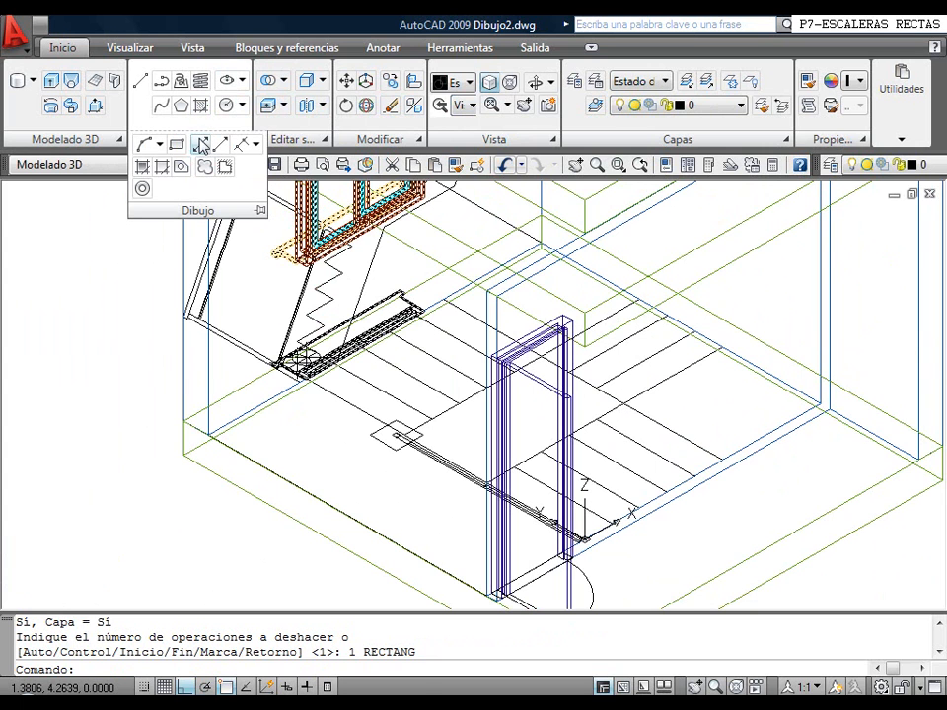
pyautogui.click(177, 145)
pyautogui.scroll(5, 323, 269)
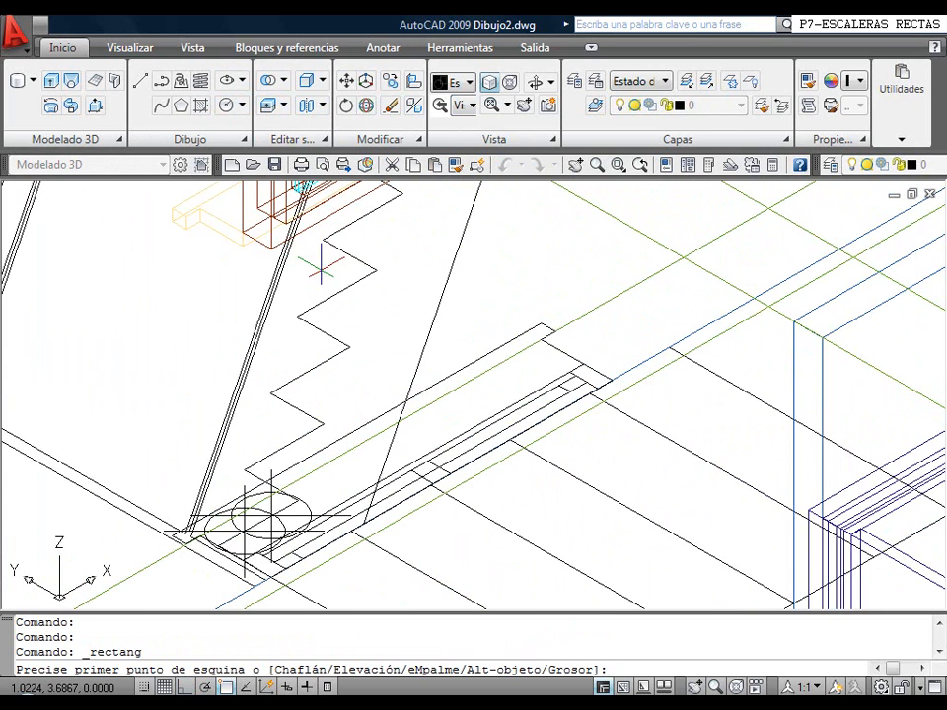
pyautogui.scroll(2, 254, 254)
pyautogui.click(280, 244)
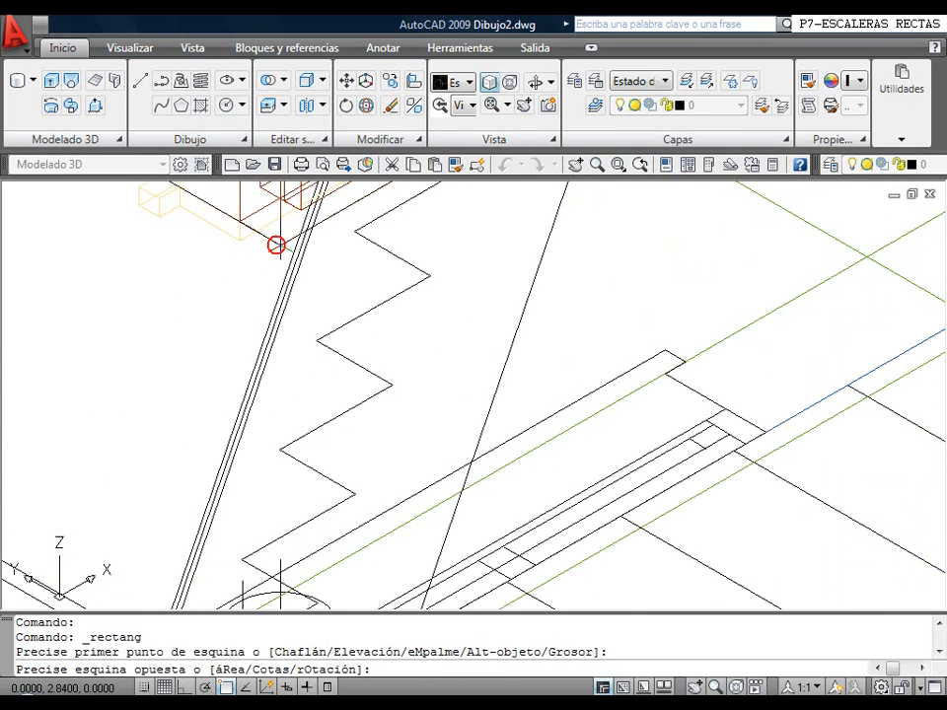
pyautogui.scroll(-4, 269, 255)
pyautogui.scroll(5, 426, 308)
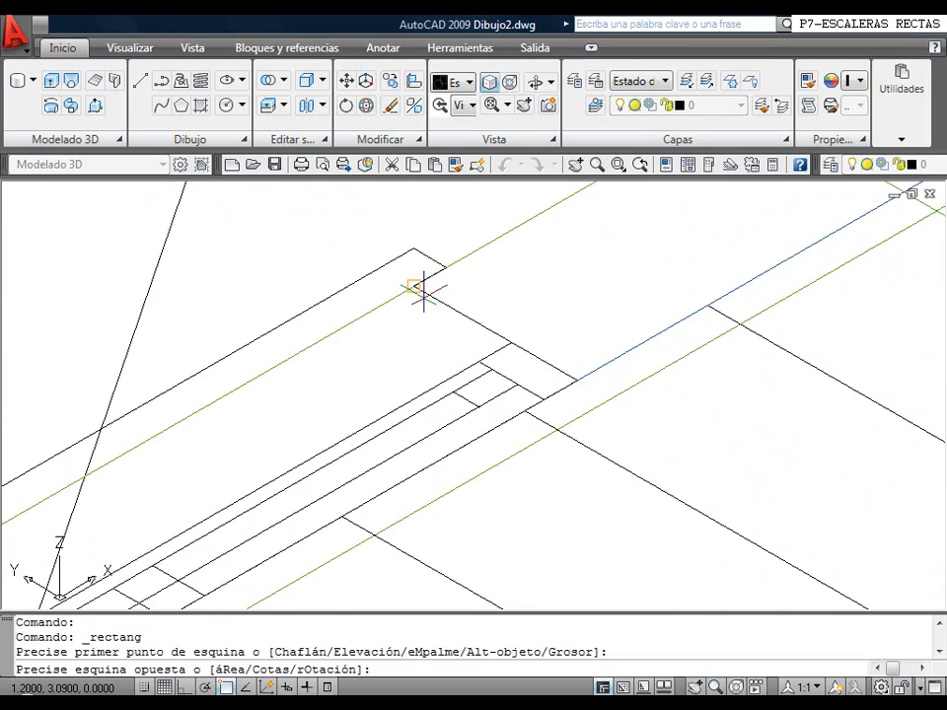
pyautogui.click(422, 294)
pyautogui.scroll(-5, 422, 294)
pyautogui.scroll(2, 367, 353)
pyautogui.scroll(2, 336, 315)
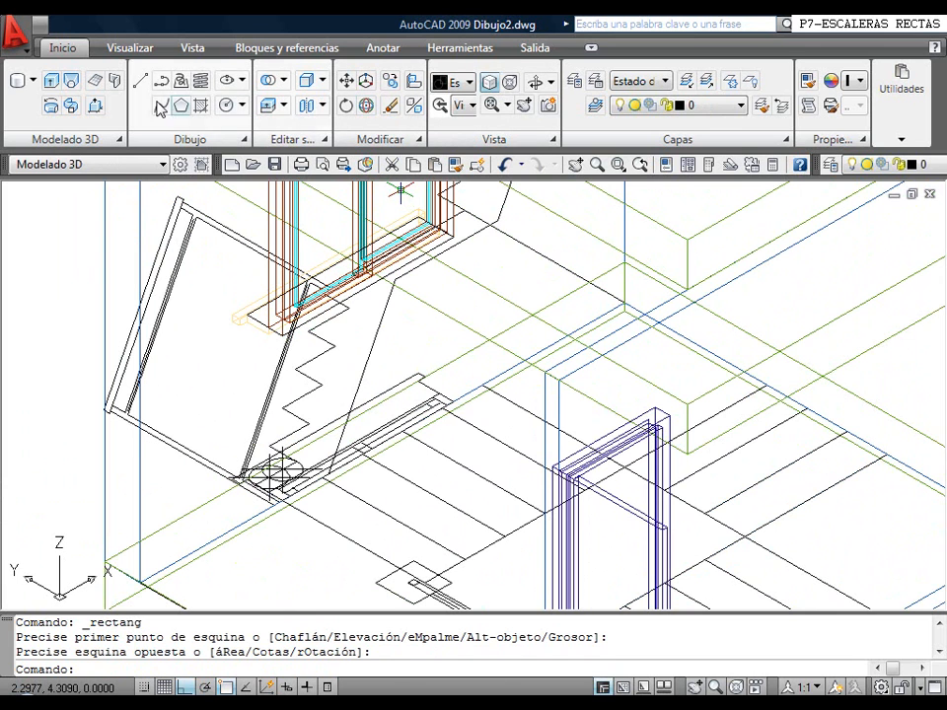
# Extrude the rectangle at the window's base up to the top corner of the window frame
pyautogui.click(50, 81)
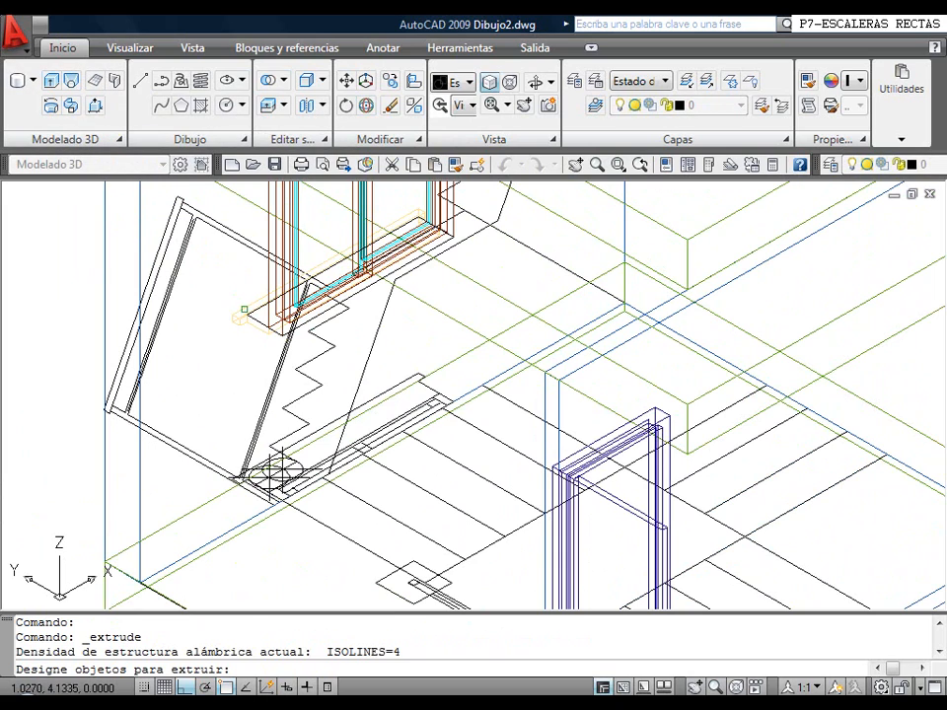
pyautogui.click(250, 316)
pyautogui.press('Return')
pyautogui.moveTo(249, 300); pyautogui.dragTo(254, 550, button='middle')
pyautogui.scroll(4, 315, 459)
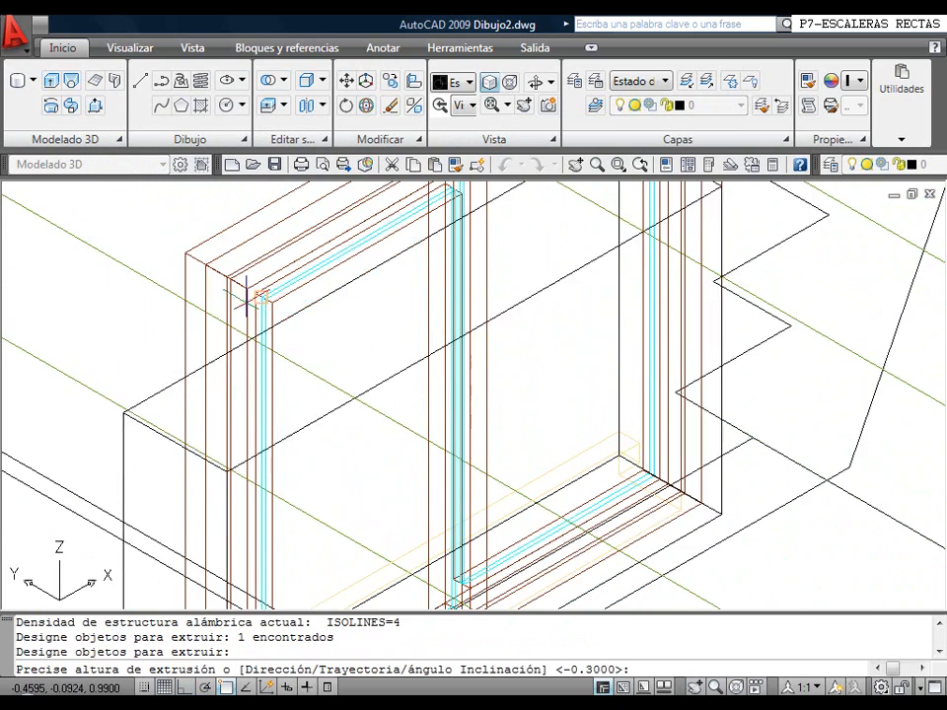
pyautogui.click(186, 248)
pyautogui.scroll(-5, 238, 264)
pyautogui.moveTo(222, 492); pyautogui.dragTo(138, 373, button='middle')
pyautogui.moveTo(199, 199); pyautogui.dragTo(188, 182, button='middle')
# Extrude the rectangle at the door's base up to the top corner of the door frame
pyautogui.rightClick(374, 594)
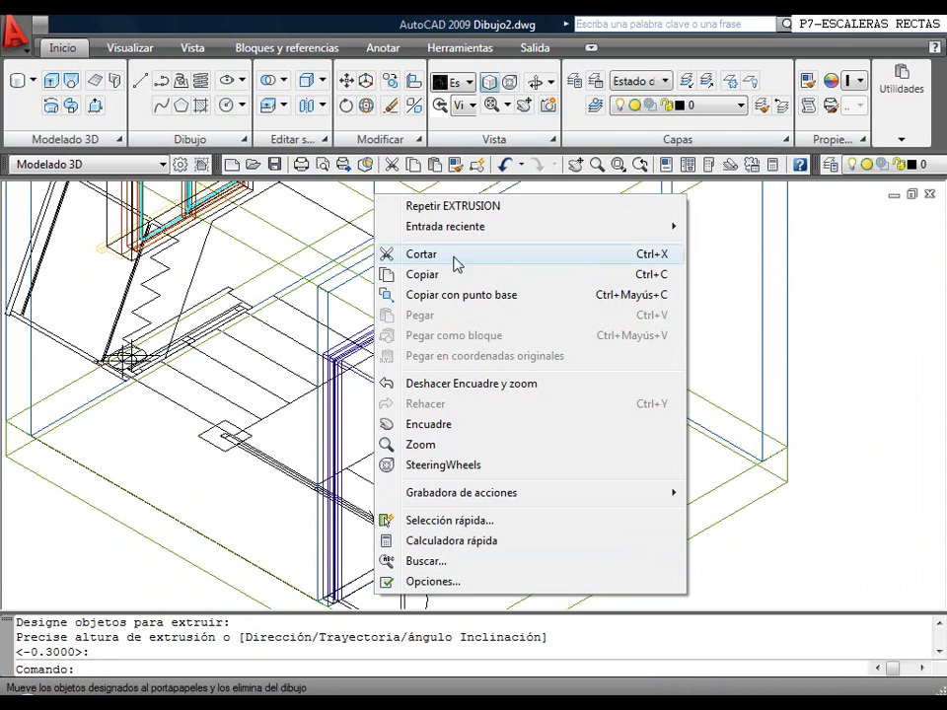
pyautogui.click(455, 207)
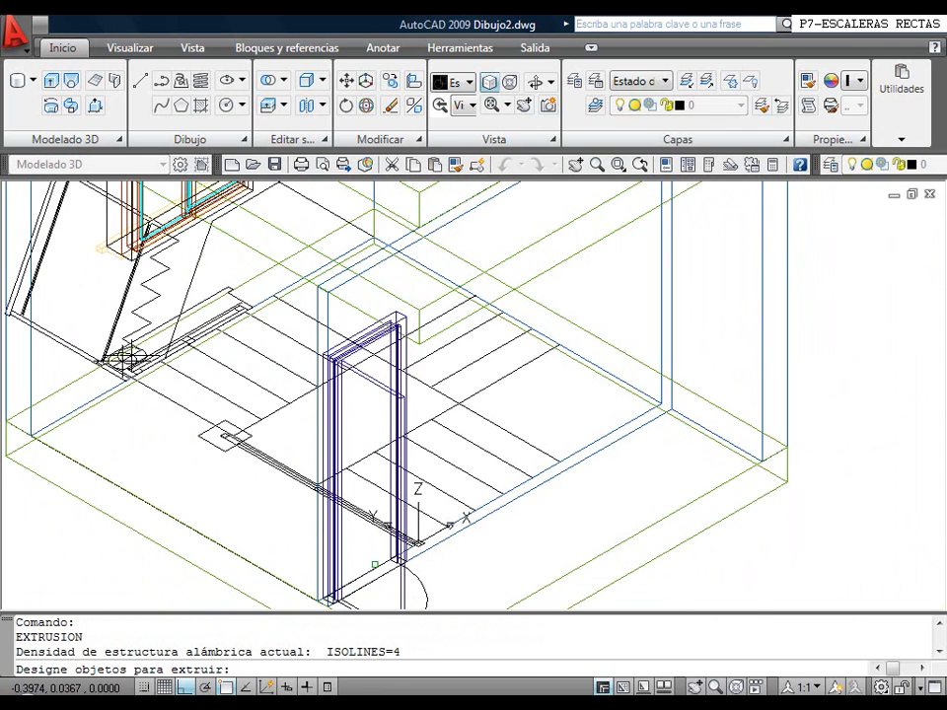
pyautogui.click(374, 564)
pyautogui.press('Return')
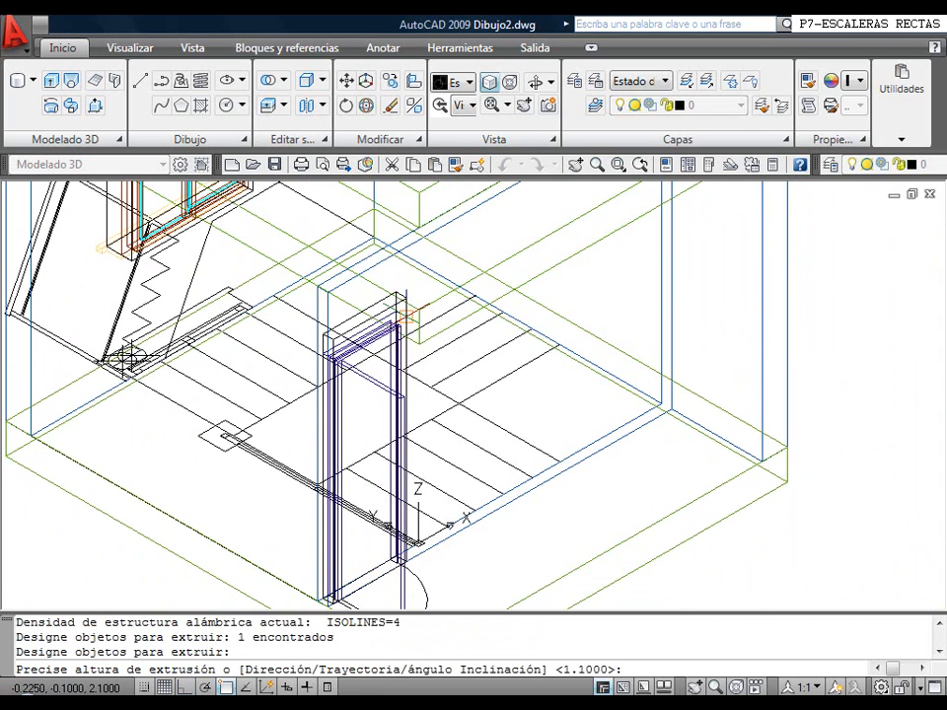
pyautogui.click(402, 317)
# Subtract the extruded door and window opening solids from the walls
pyautogui.scroll(-3, 431, 362)
pyautogui.moveTo(456, 393); pyautogui.dragTo(469, 470, button='middle')
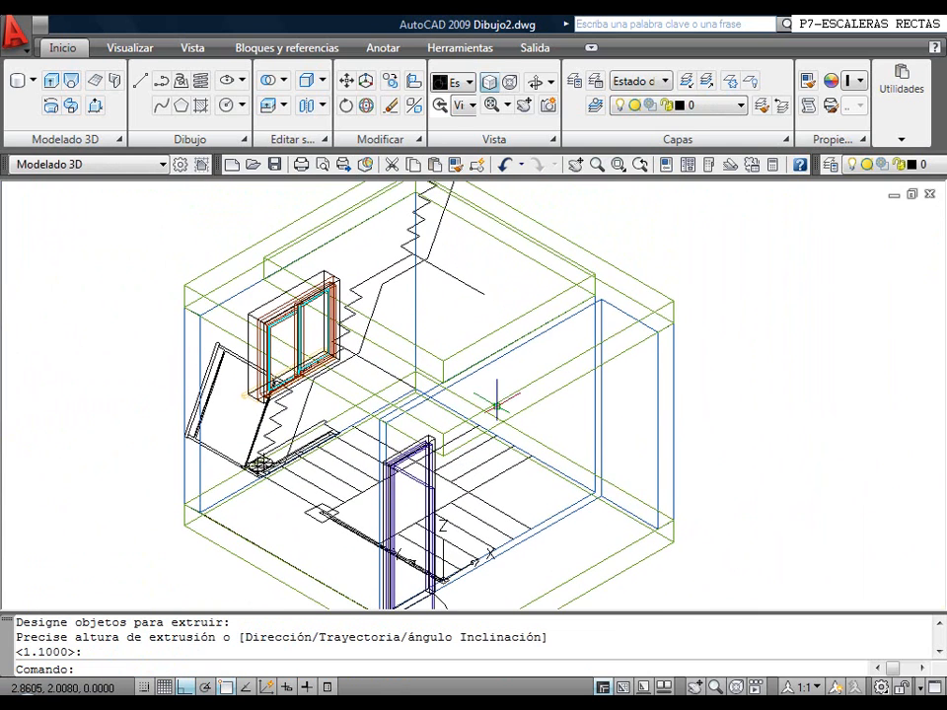
pyautogui.click(270, 85)
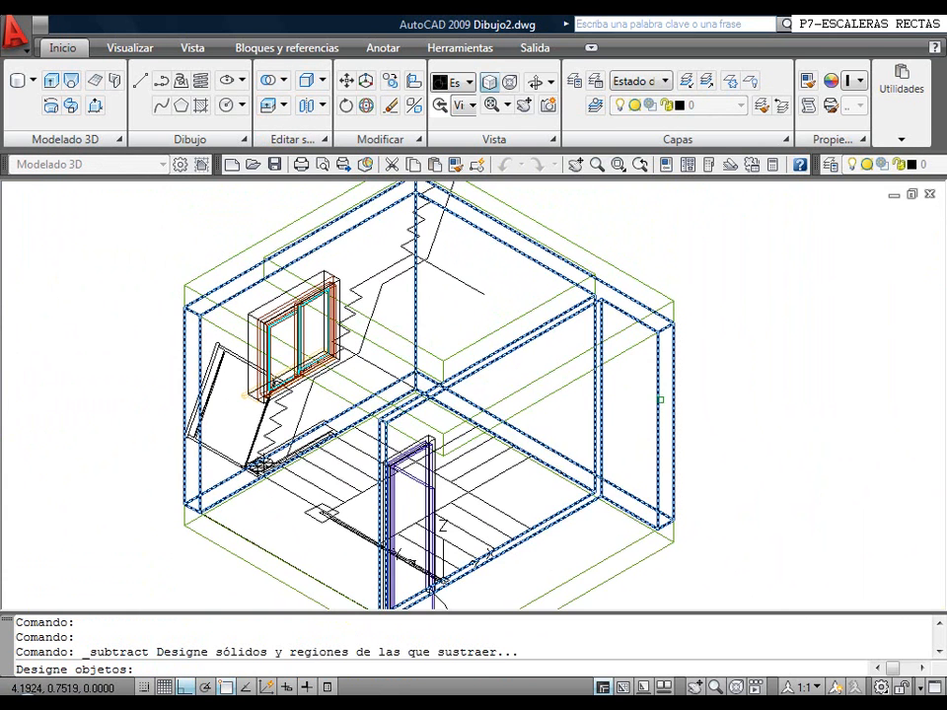
pyautogui.click(657, 400)
pyautogui.press('Return')
pyautogui.scroll(2, 439, 483)
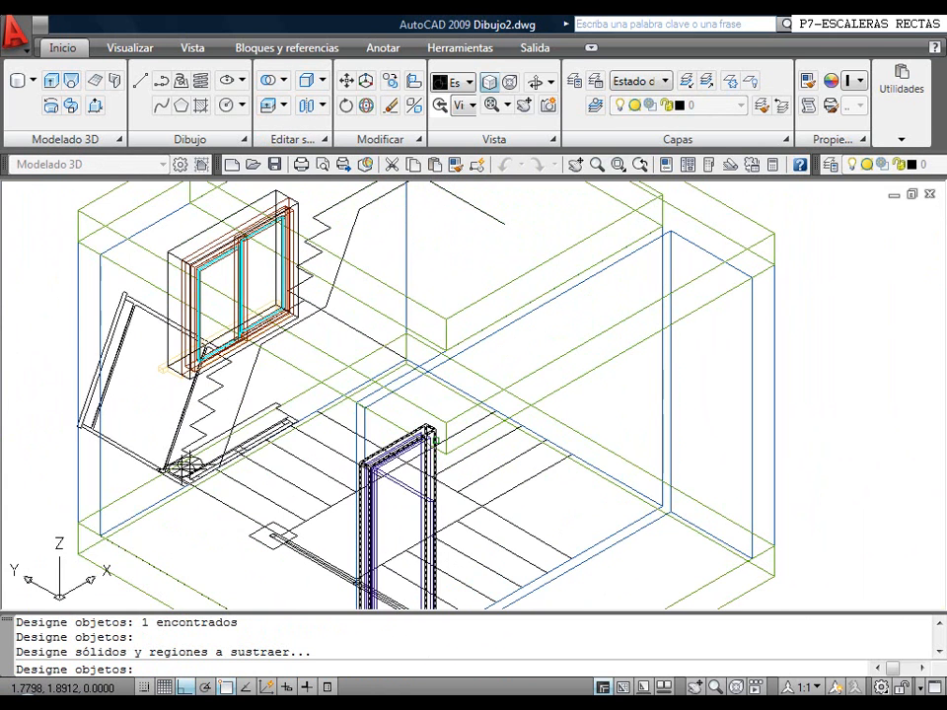
pyautogui.click(432, 430)
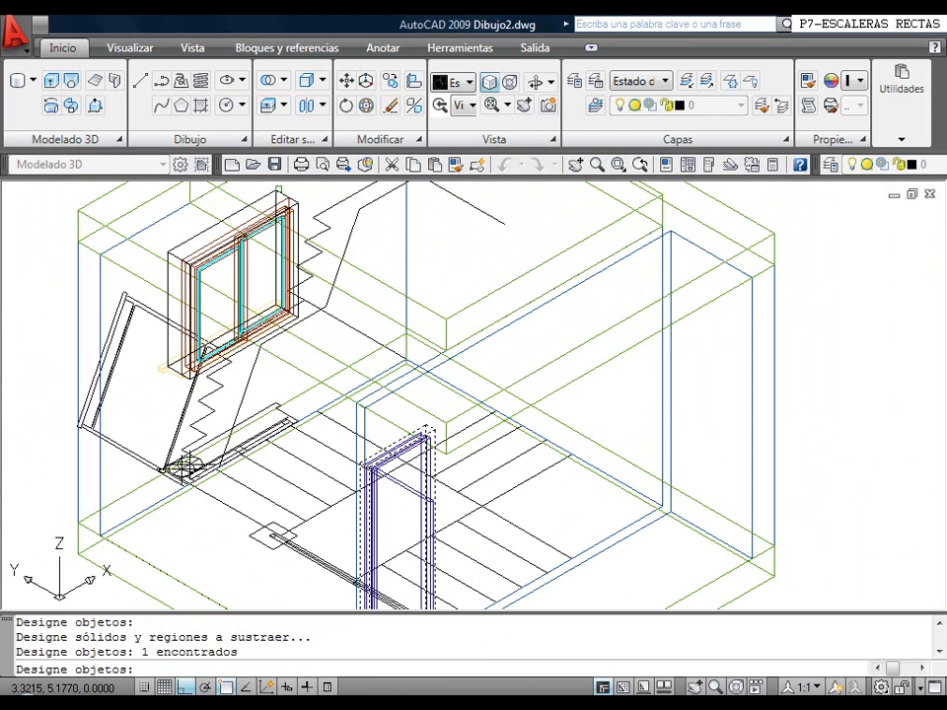
pyautogui.click(276, 193)
pyautogui.press('Return')
# Show the model in the Conceptual visual style and orbit around it to examine the door and window openings from outside
pyautogui.scroll(-3, 523, 362)
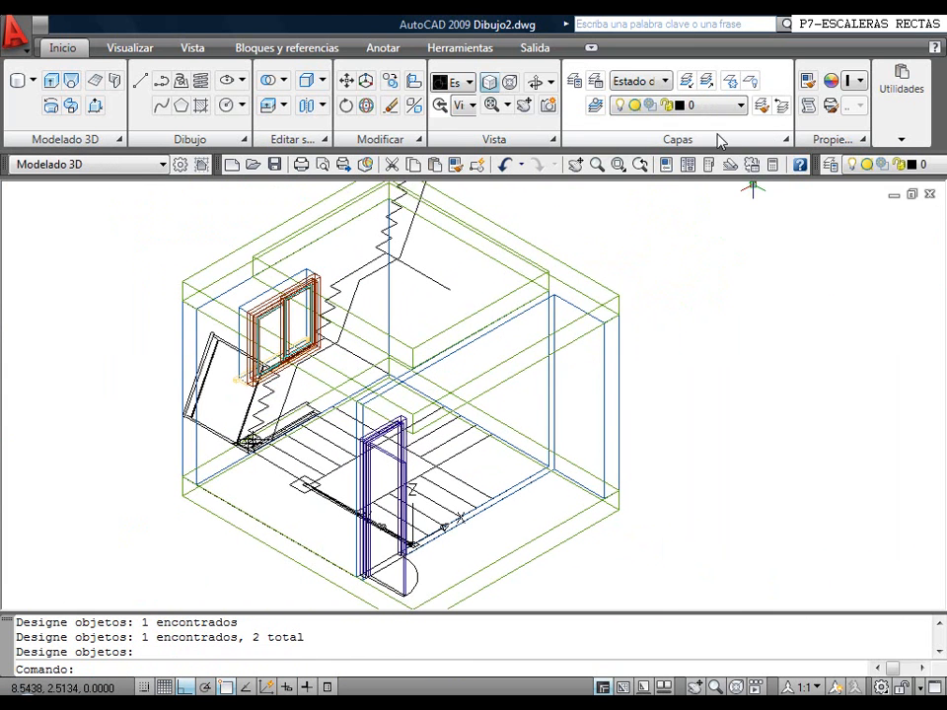
pyautogui.click(467, 82)
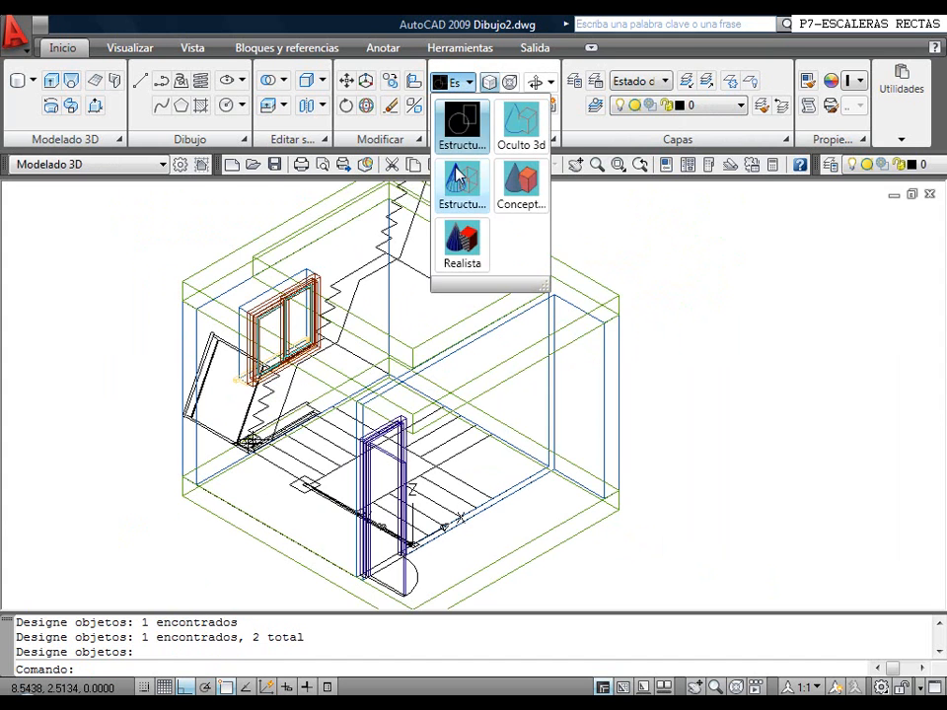
pyautogui.click(519, 187)
pyautogui.scroll(3, 285, 385)
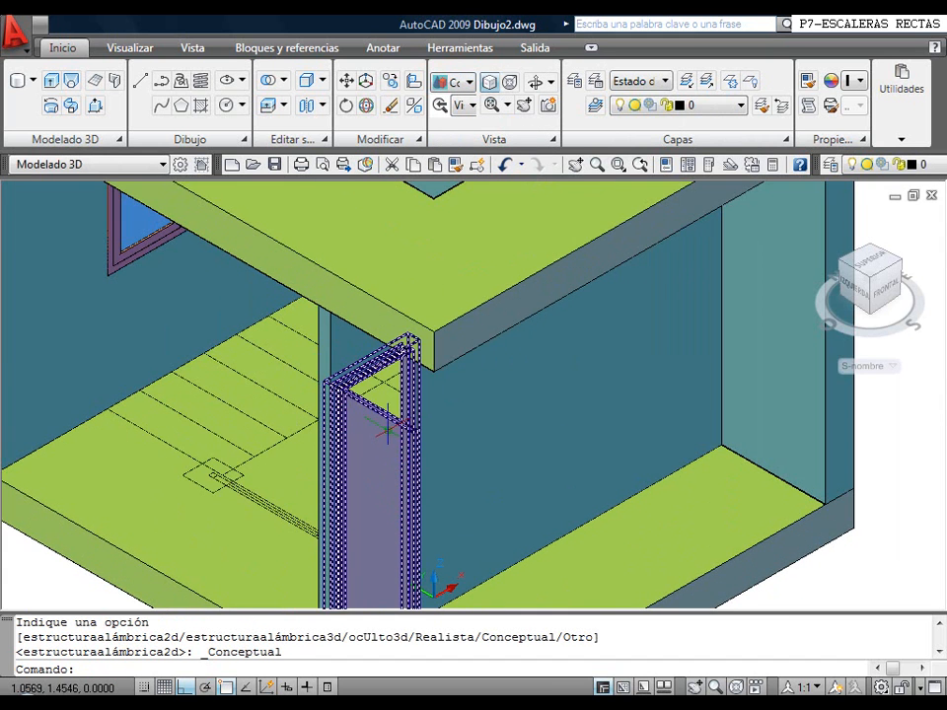
pyautogui.scroll(-2, 285, 385)
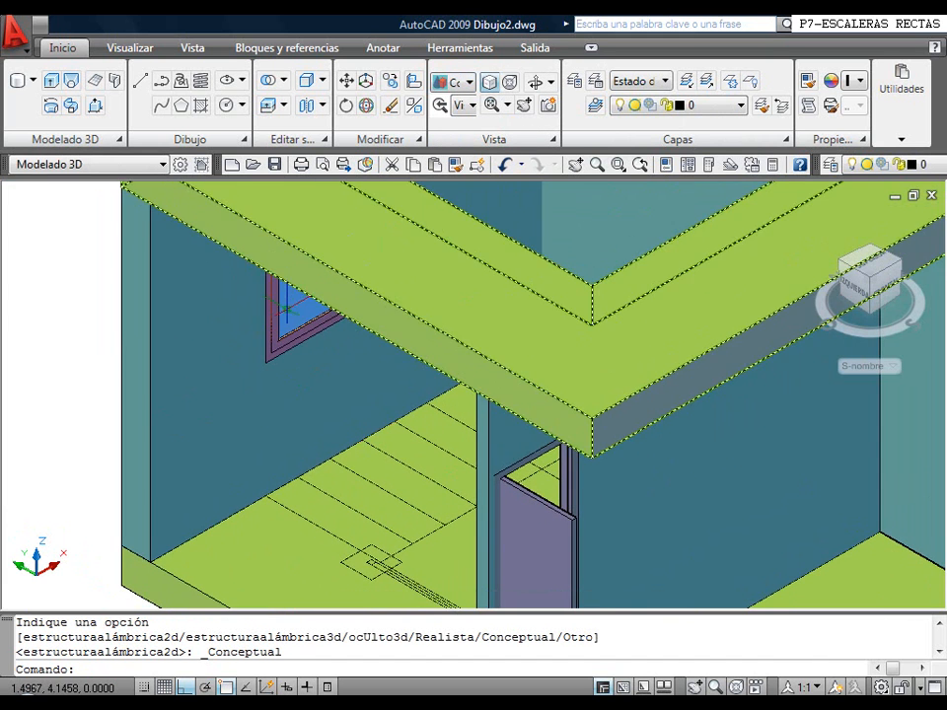
pyautogui.scroll(-3, 332, 325)
pyautogui.moveTo(363, 333); pyautogui.dragTo(334, 333, button='middle')
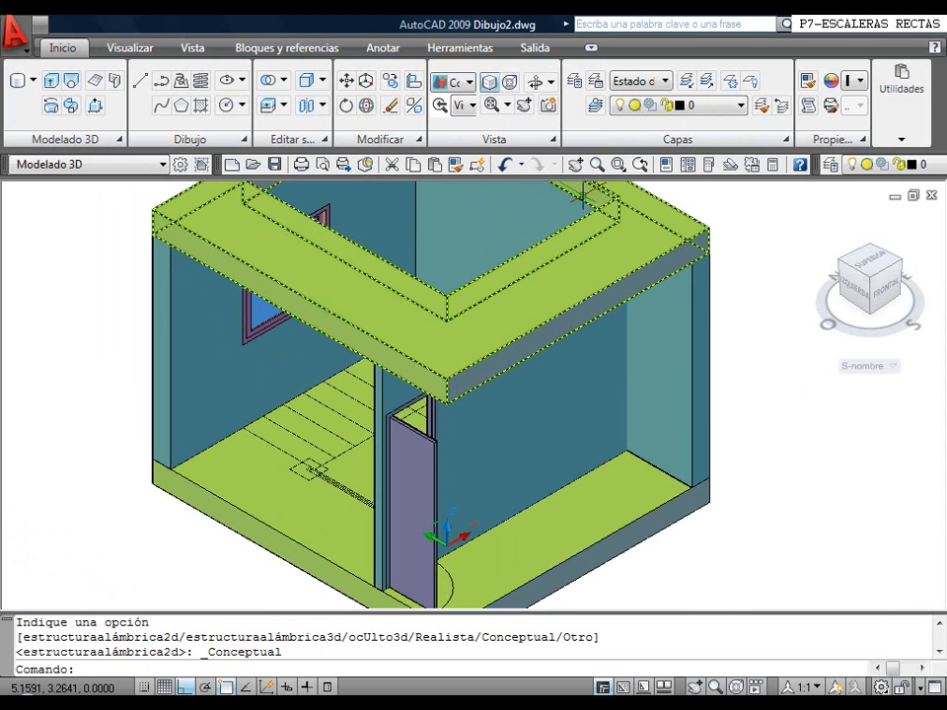
pyautogui.click(534, 82)
pyautogui.moveTo(332, 355); pyautogui.dragTo(463, 319)
pyautogui.rightClick(463, 319)
pyautogui.click(503, 330)
pyautogui.moveTo(381, 372); pyautogui.dragTo(459, 395, button='middle')
pyautogui.scroll(6, 378, 392)
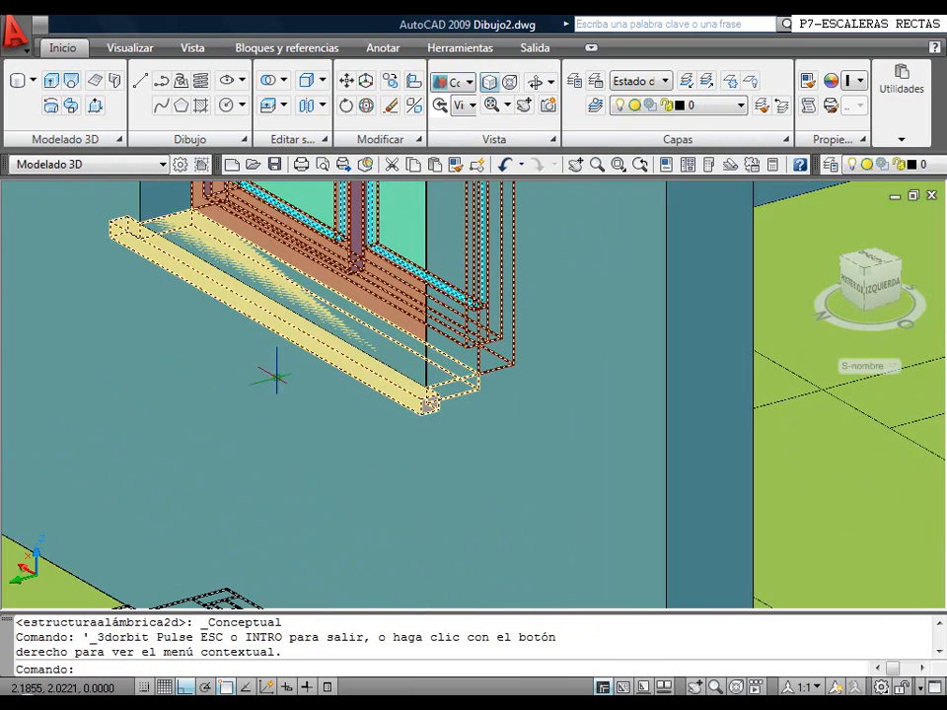
pyautogui.scroll(-2, 286, 334)
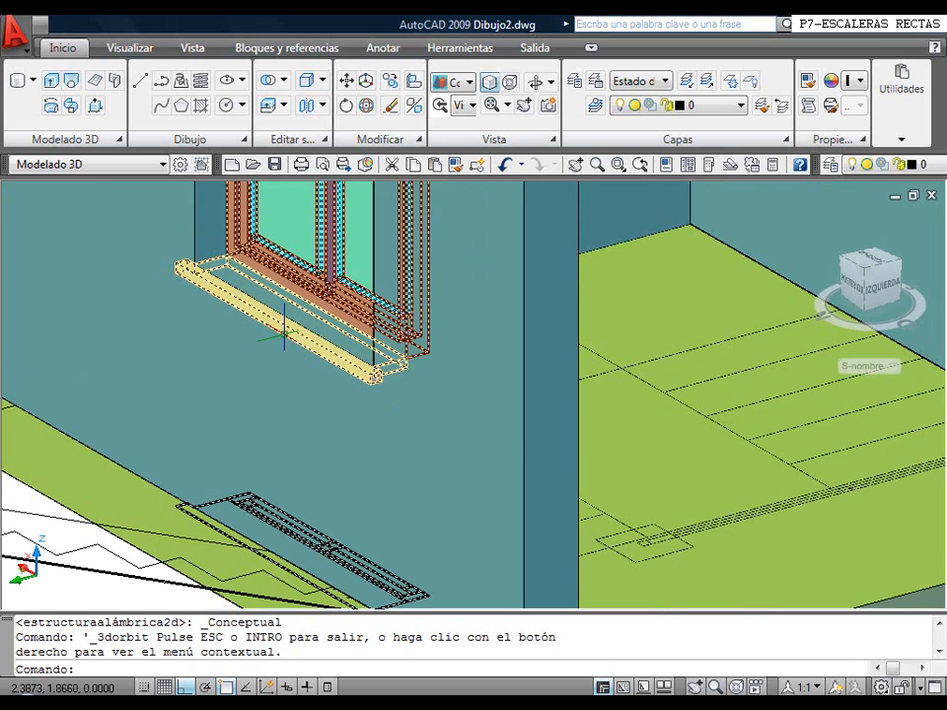
pyautogui.scroll(-4, 229, 385)
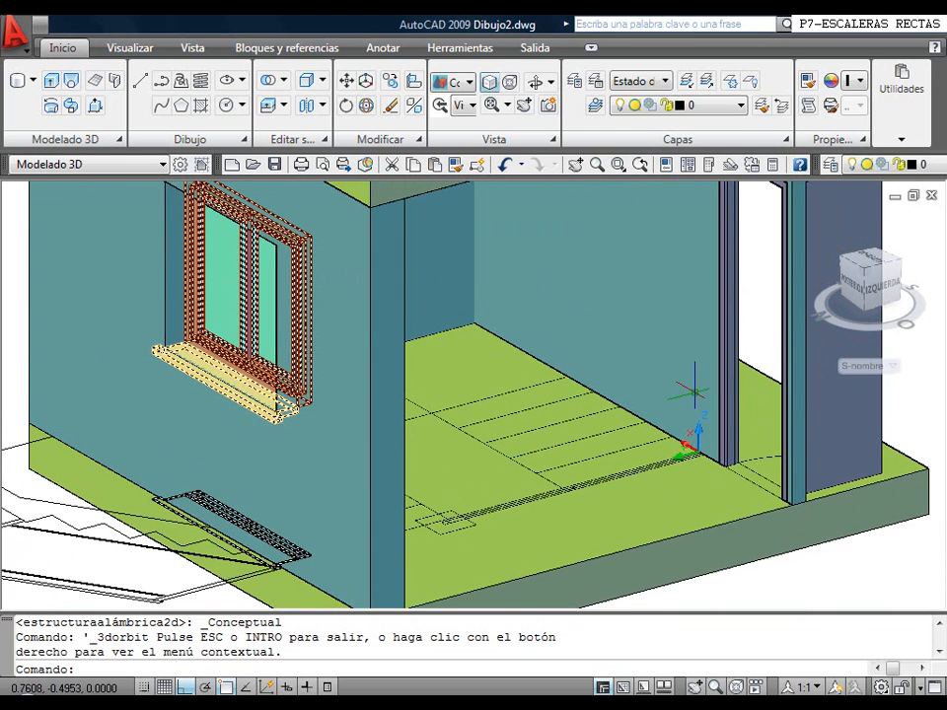
# Return to the 2D wireframe visual style and explode the window and door blocks
pyautogui.click(460, 81)
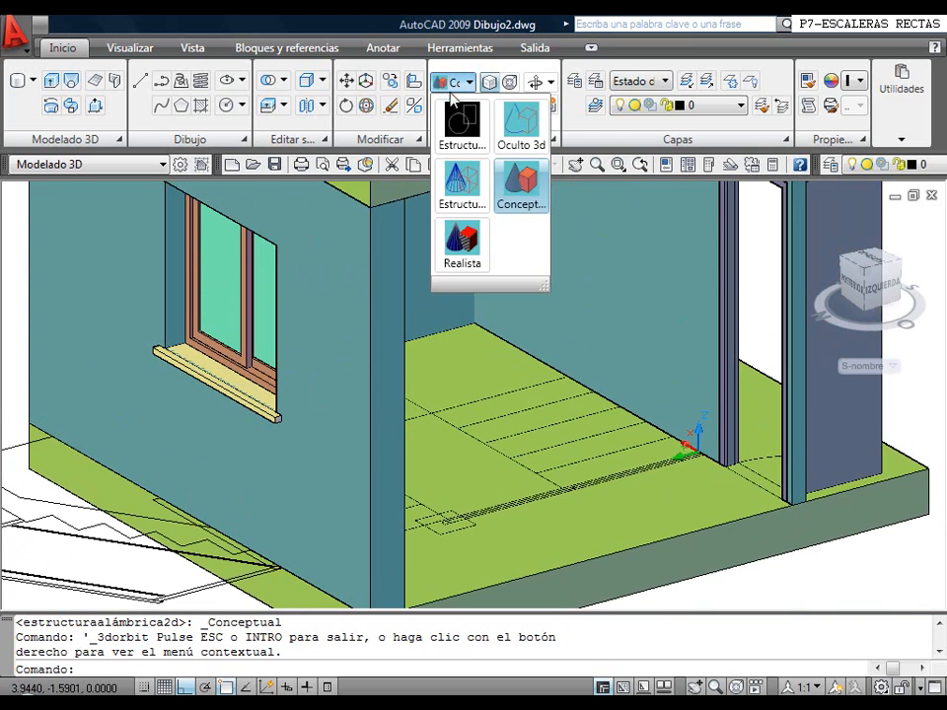
pyautogui.click(451, 120)
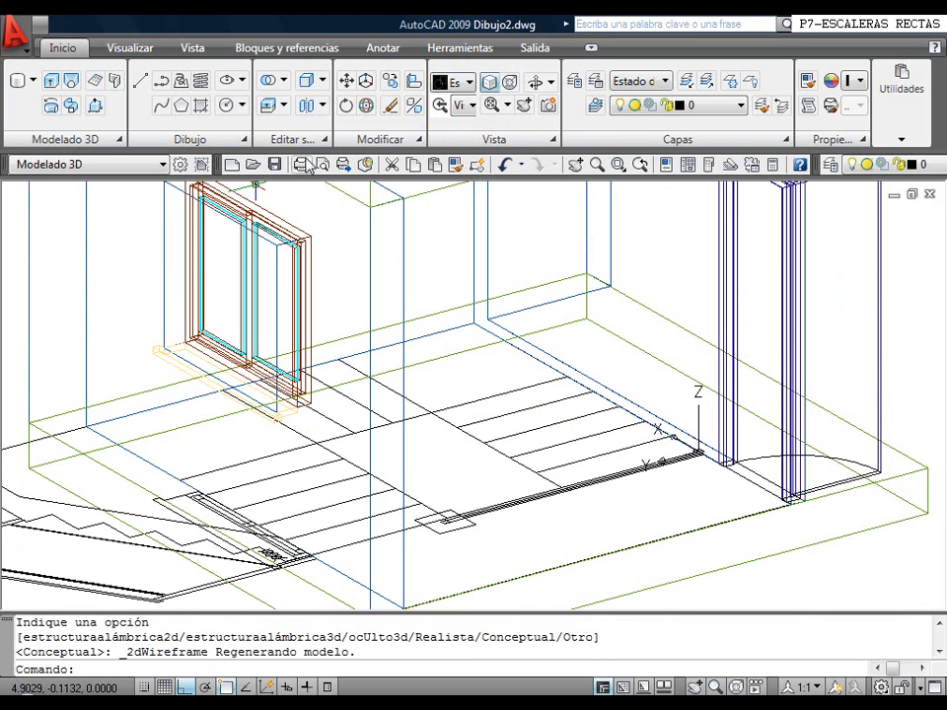
pyautogui.click(376, 141)
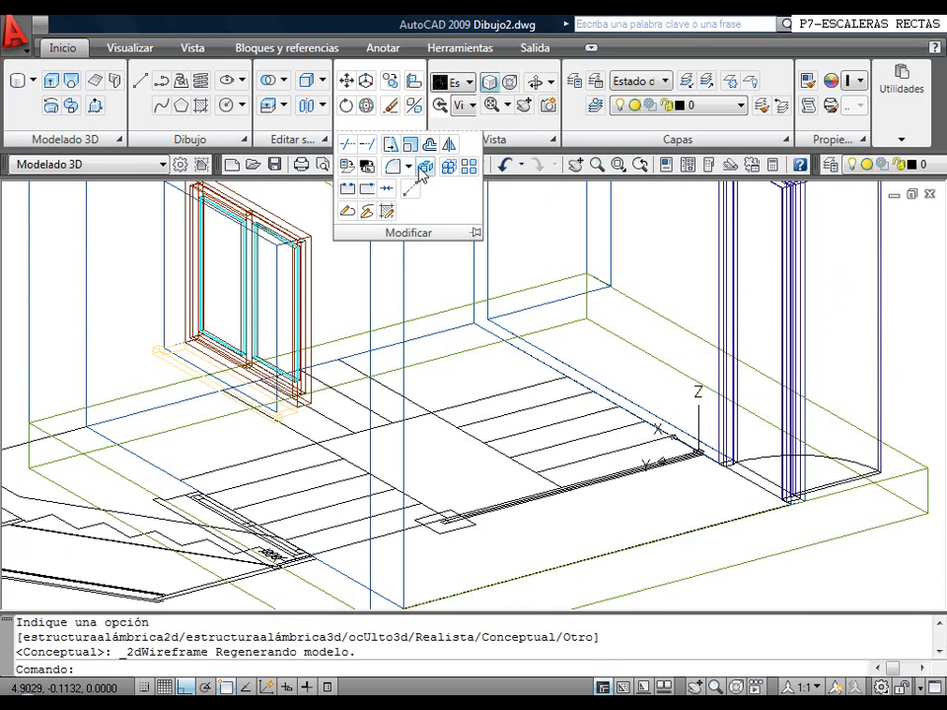
pyautogui.click(431, 170)
pyautogui.click(304, 245)
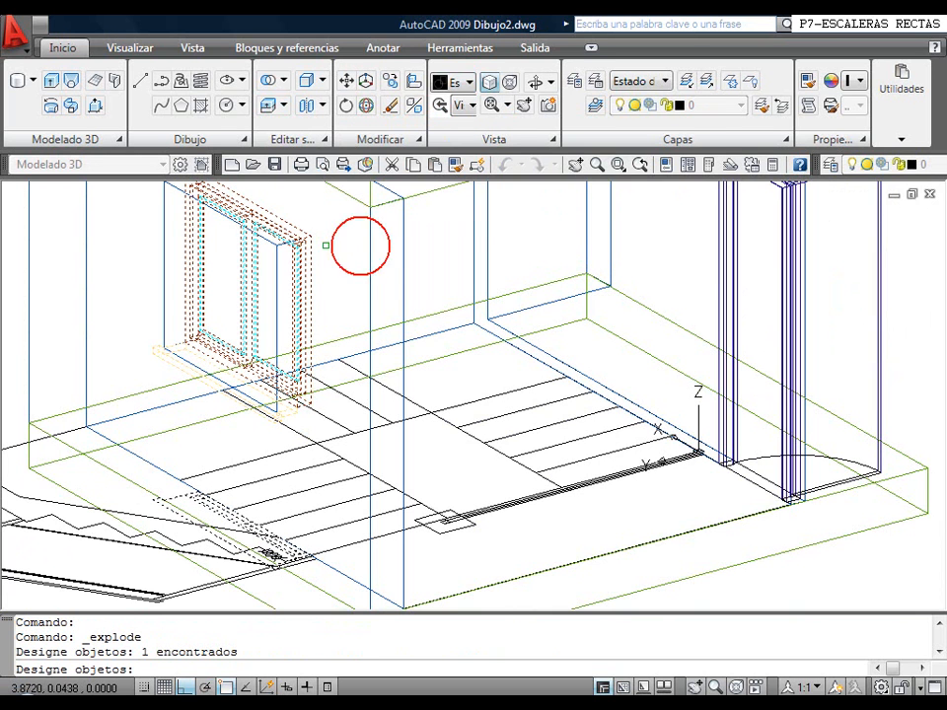
pyautogui.click(721, 252)
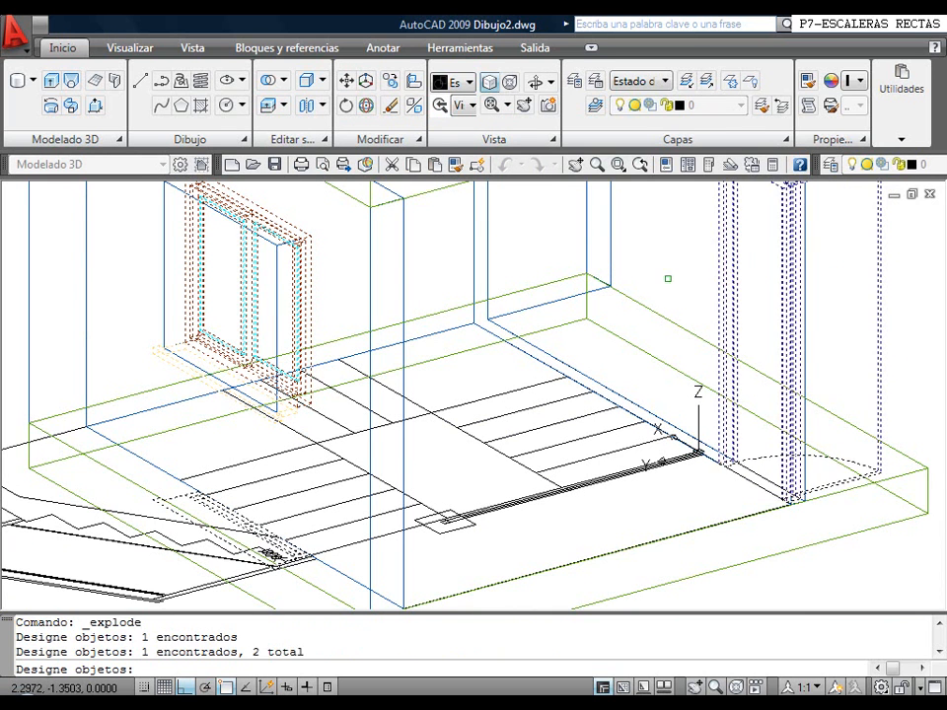
pyautogui.press('Return')
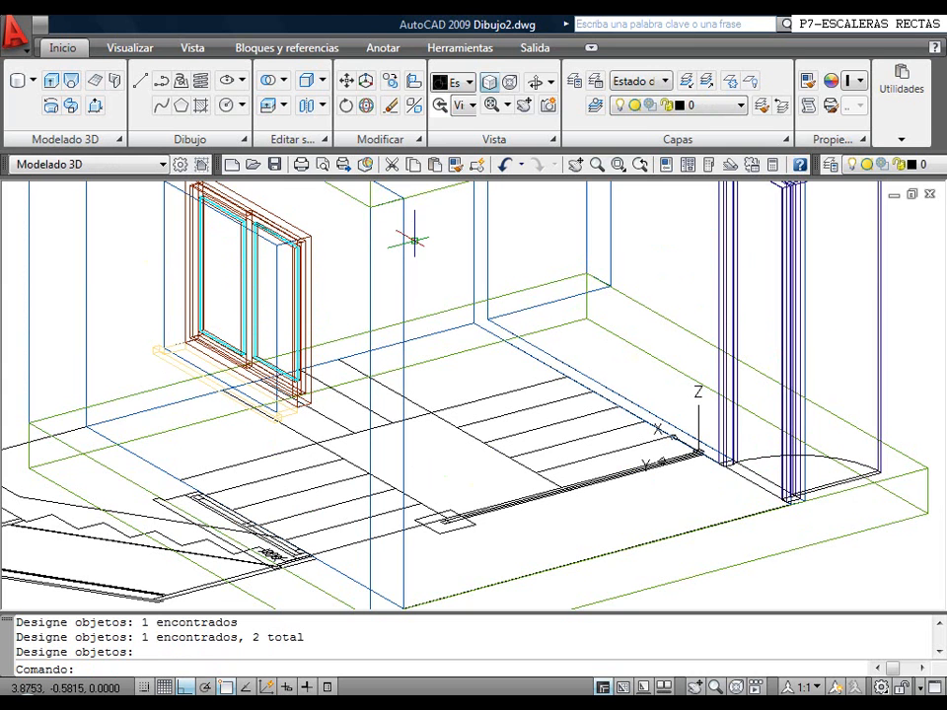
# Set the Conceptual visual style and examine where the window sill meets the wall
pyautogui.click(461, 83)
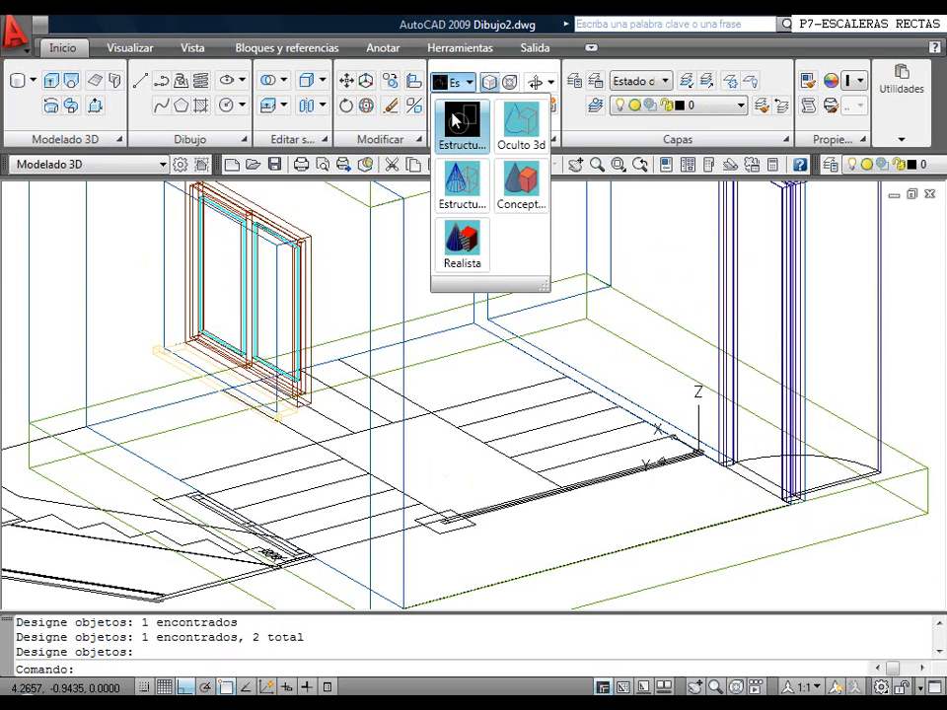
pyautogui.click(513, 203)
pyautogui.scroll(2, 226, 425)
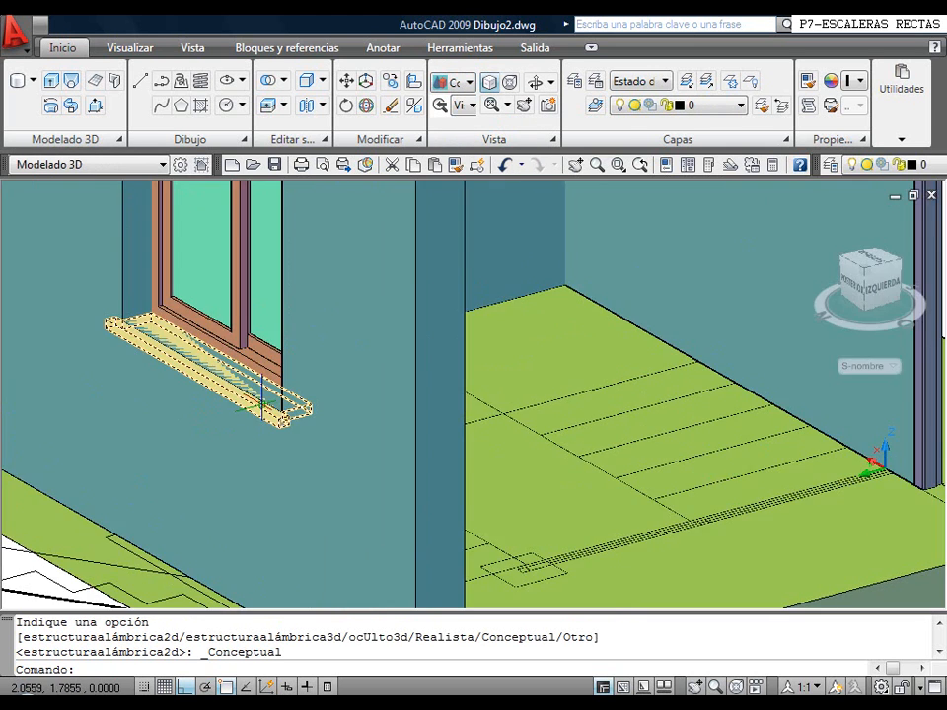
pyautogui.scroll(-3, 309, 389)
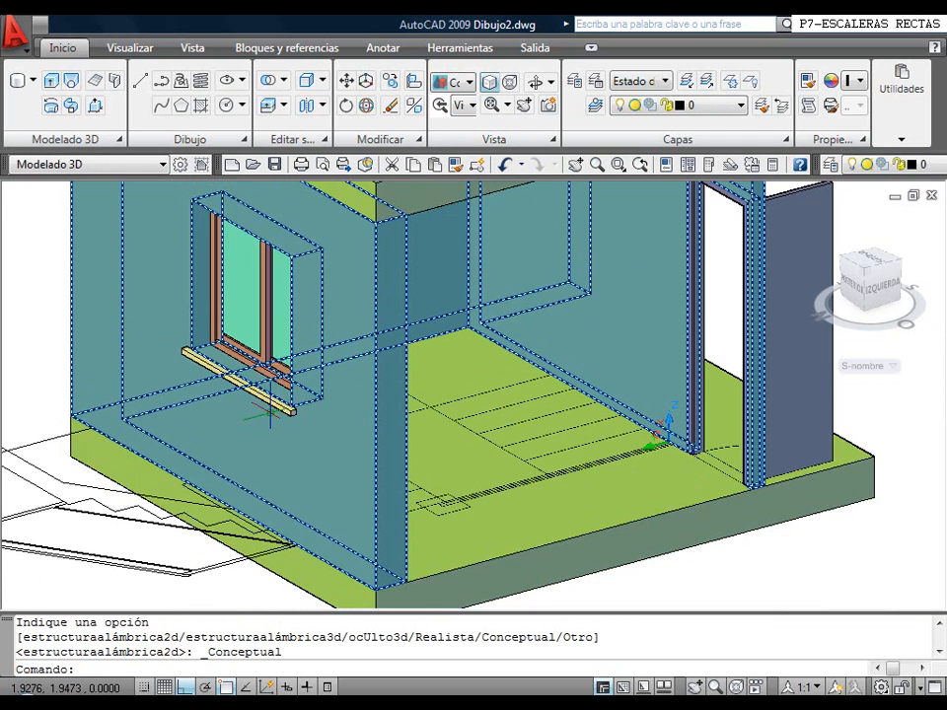
pyautogui.scroll(4, 266, 397)
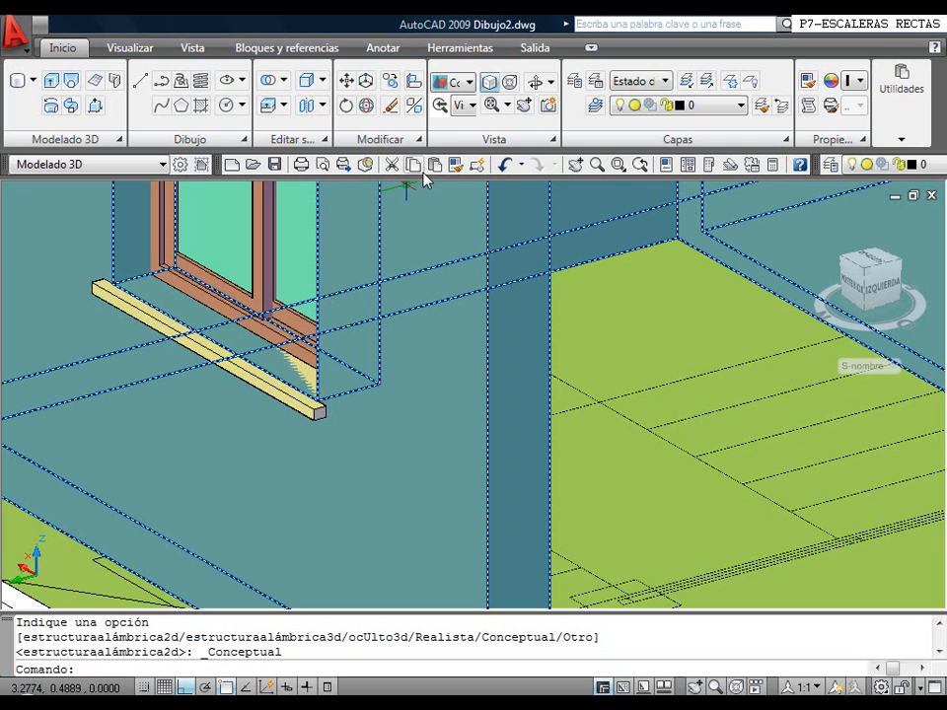
# Try to subtract the window sill from the walls, and undo the subtraction
pyautogui.click(267, 80)
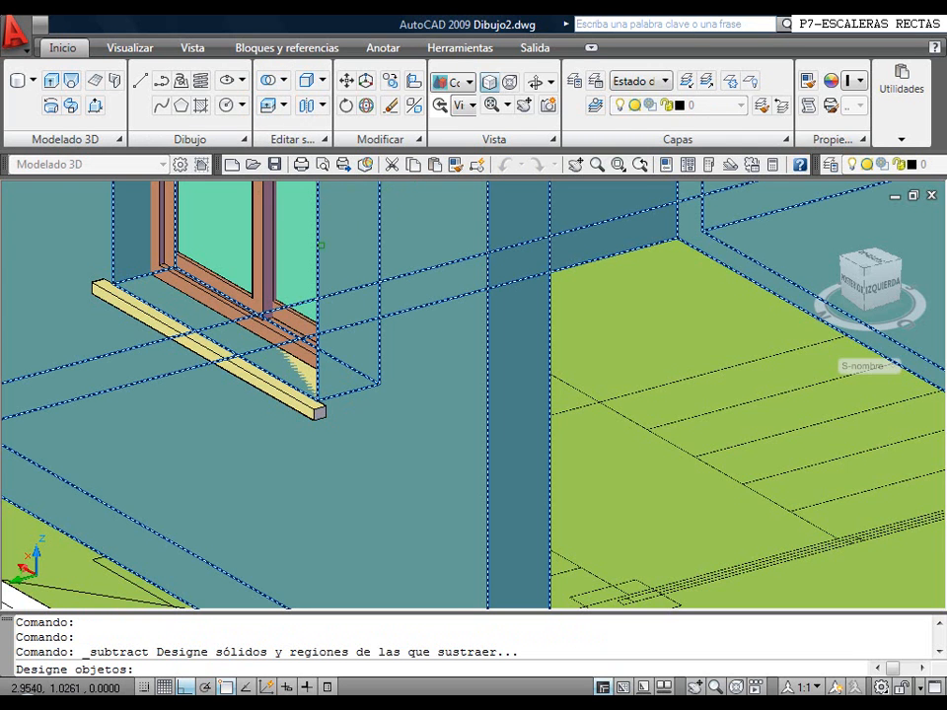
pyautogui.click(488, 368)
pyautogui.press('Return')
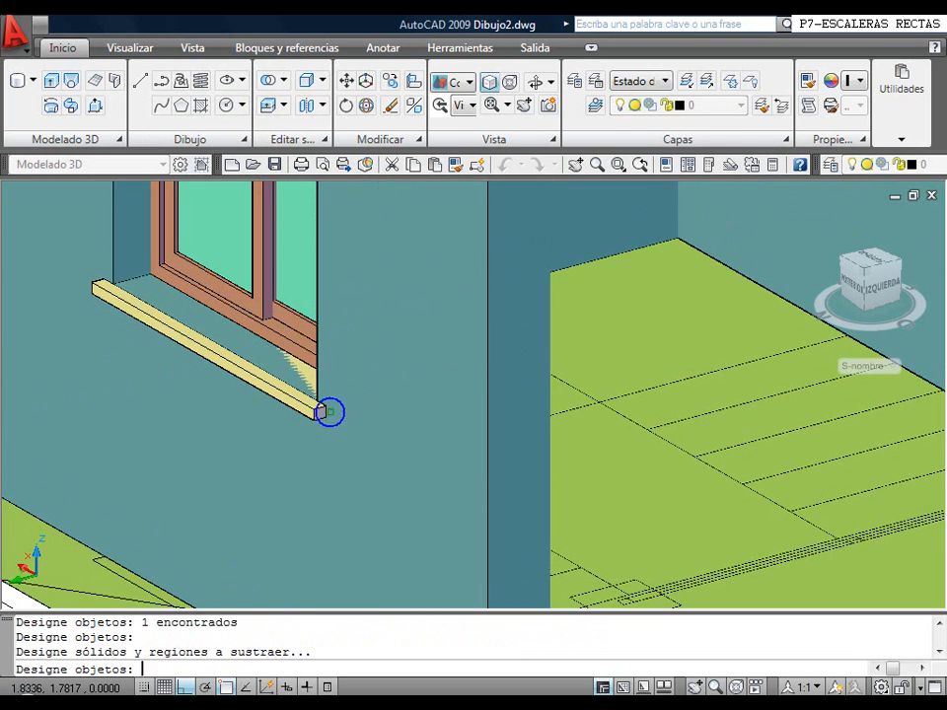
pyautogui.click(317, 410)
pyautogui.press('Return')
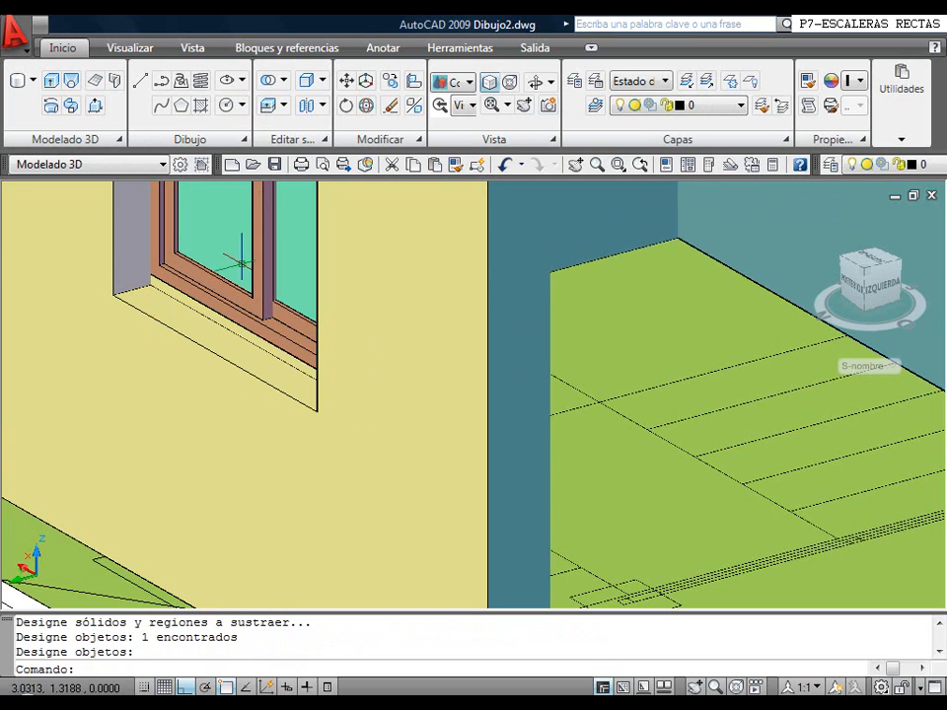
pyautogui.click(504, 164)
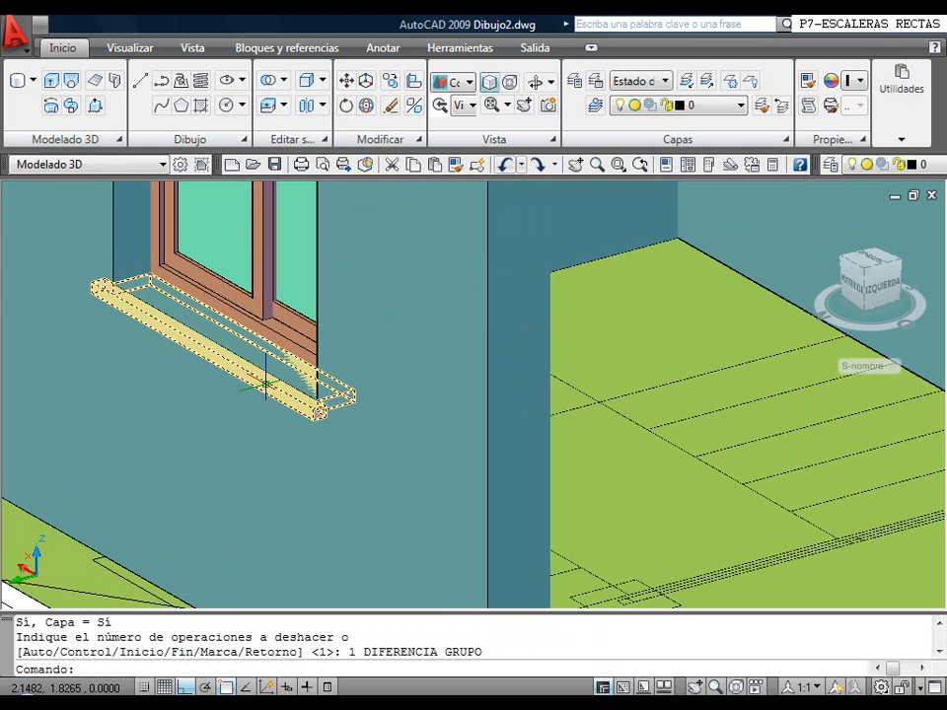
# Set the window sill solid's color to PorCapa in its properties and deselect it
pyautogui.click(265, 382)
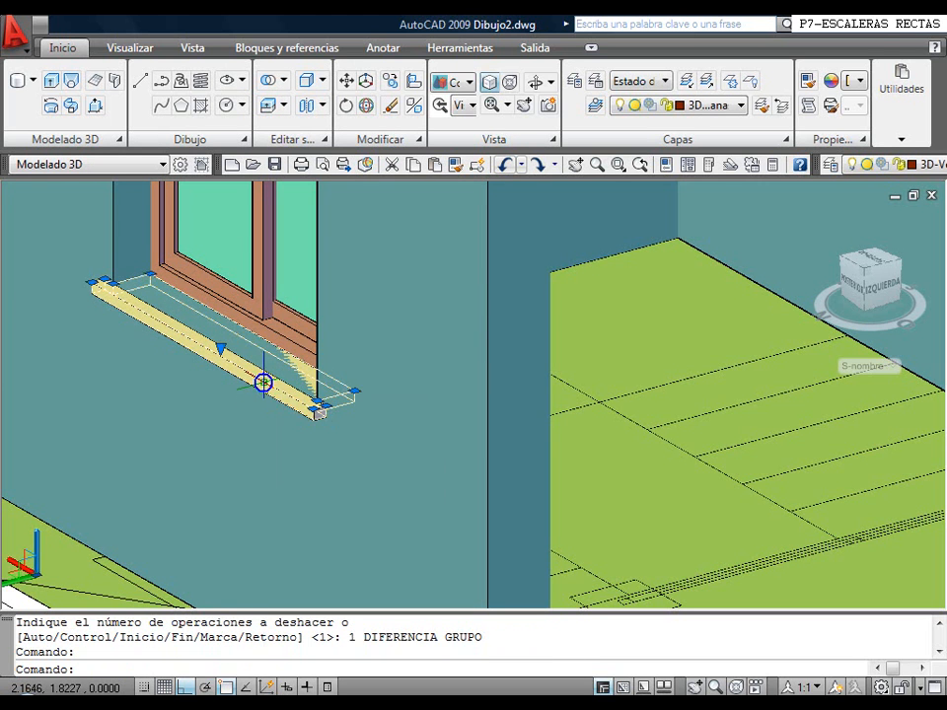
pyautogui.rightClick(263, 384)
pyautogui.click(335, 663)
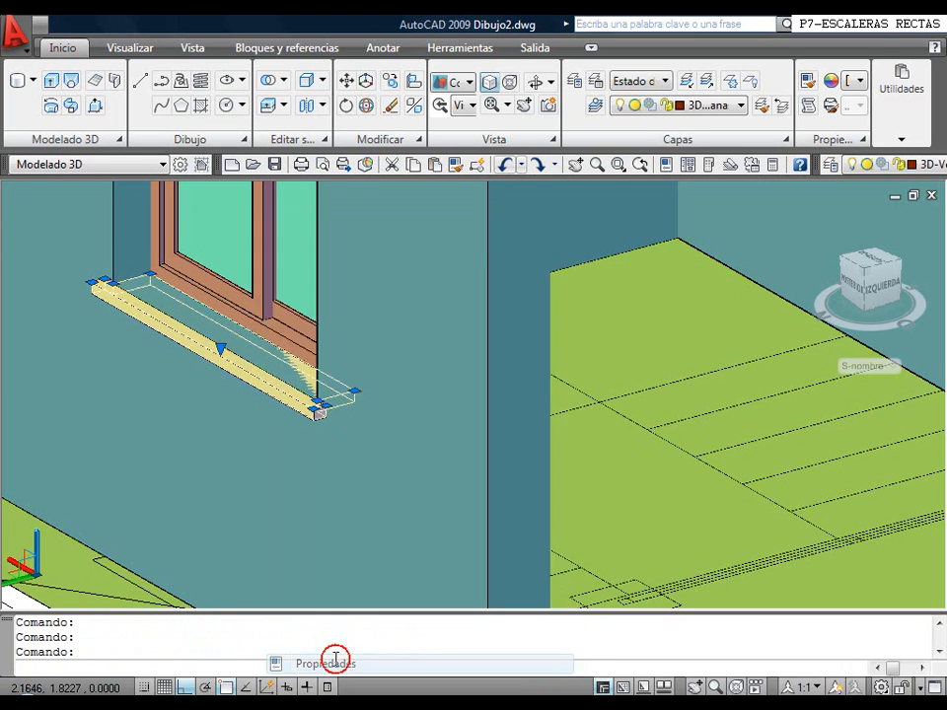
pyautogui.click(209, 266)
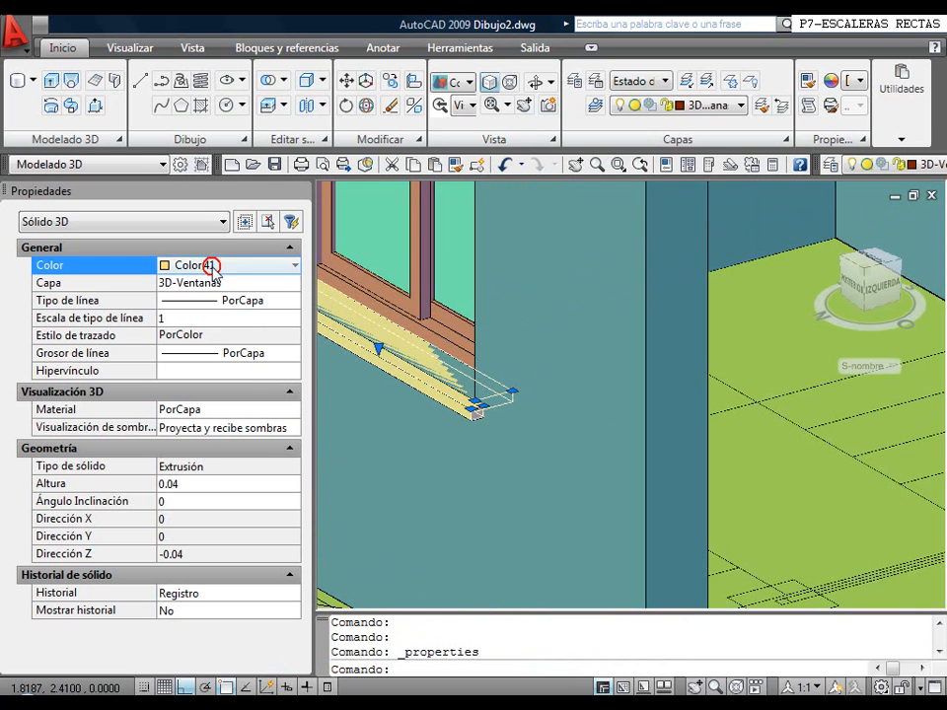
pyautogui.click(239, 264)
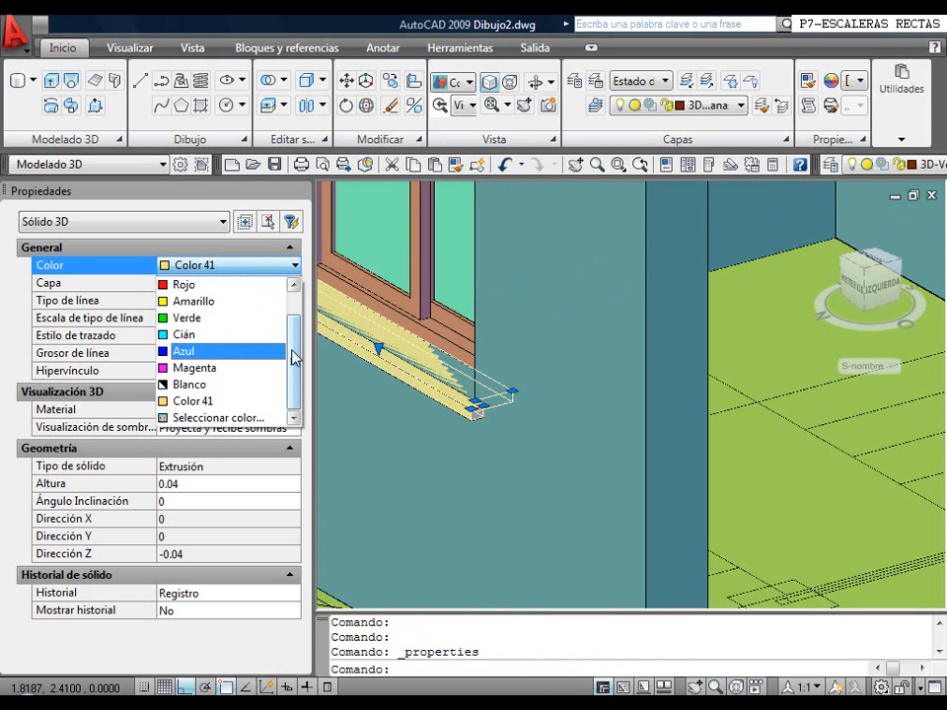
pyautogui.moveTo(294, 357); pyautogui.dragTo(289, 295)
pyautogui.click(238, 294)
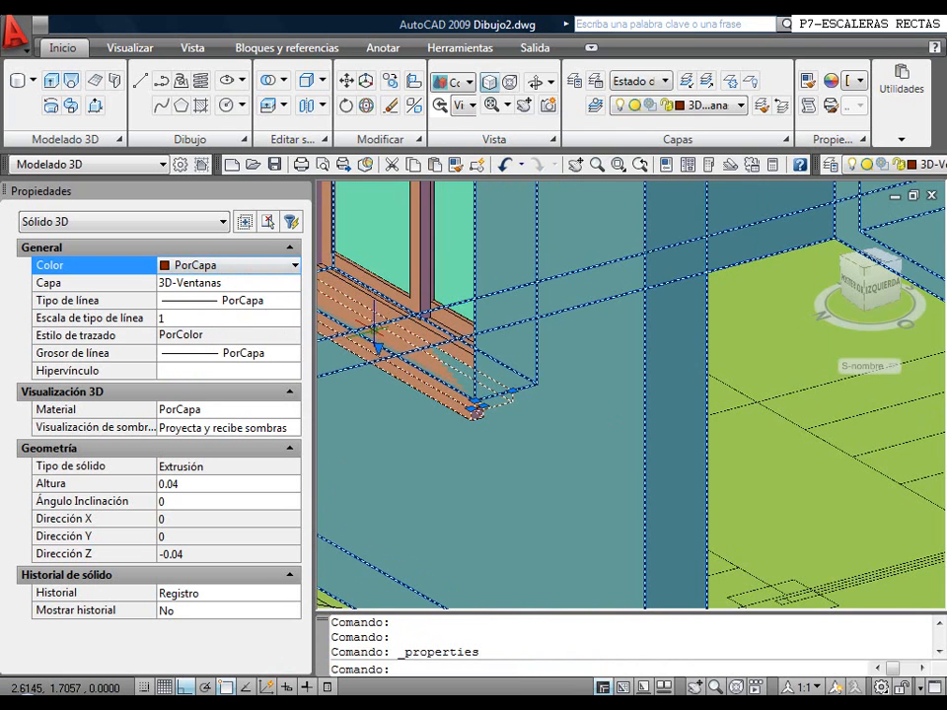
pyautogui.press('Escape')
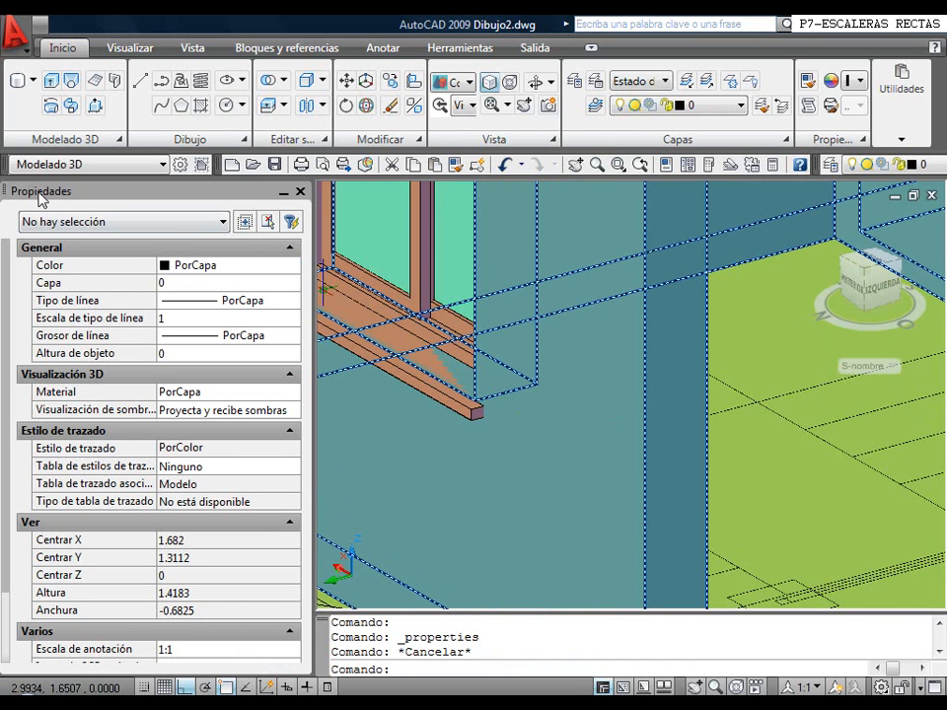
# Close the properties palette and copy the window sill solid in place onto itself
pyautogui.click(299, 192)
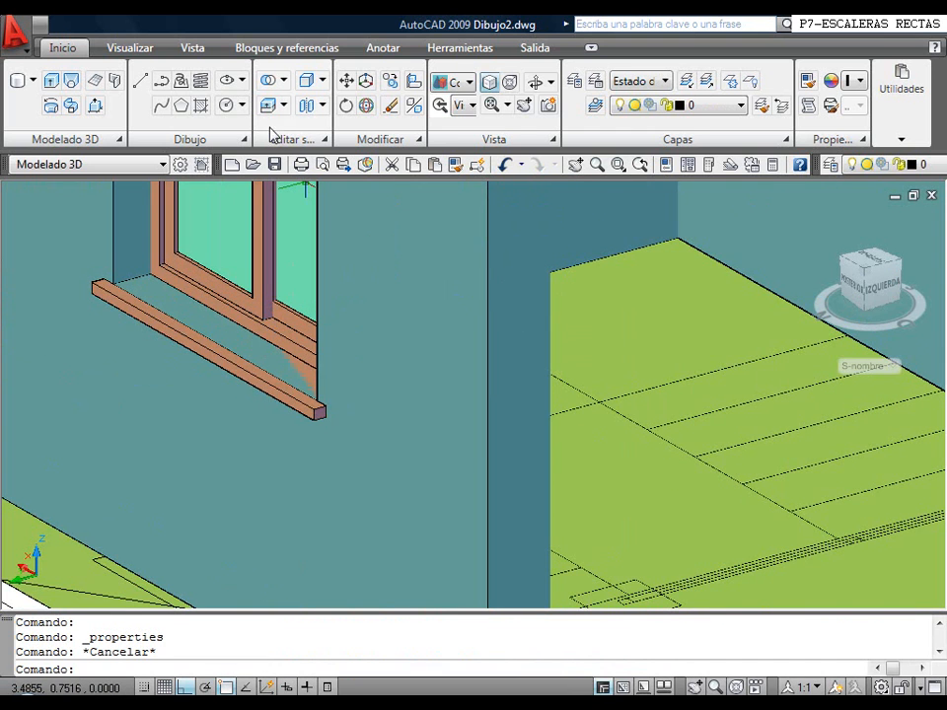
pyautogui.click(392, 85)
pyautogui.click(269, 386)
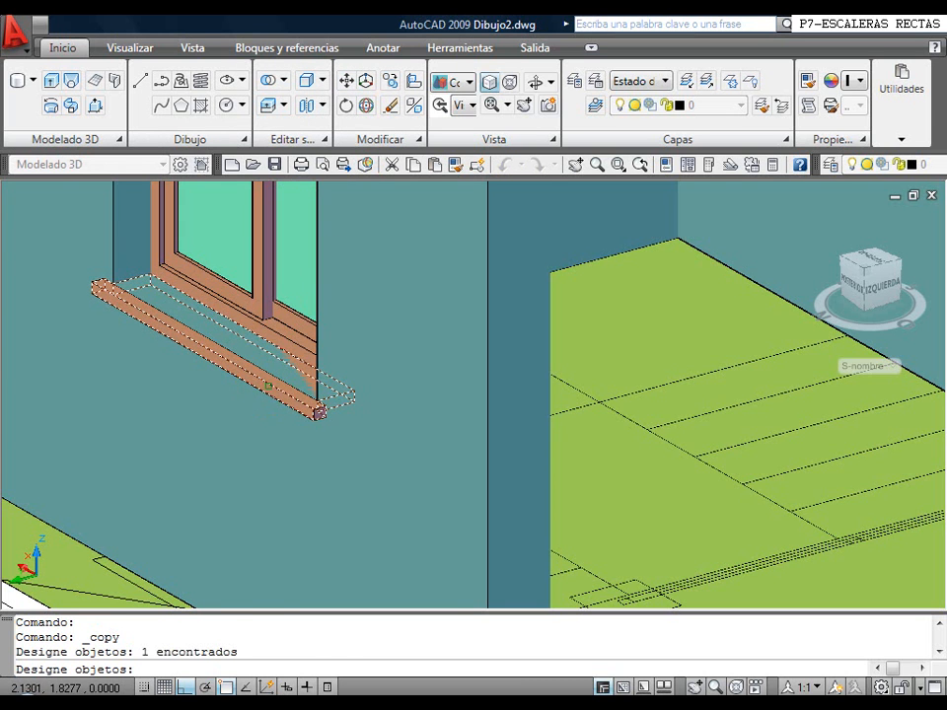
pyautogui.press('Return')
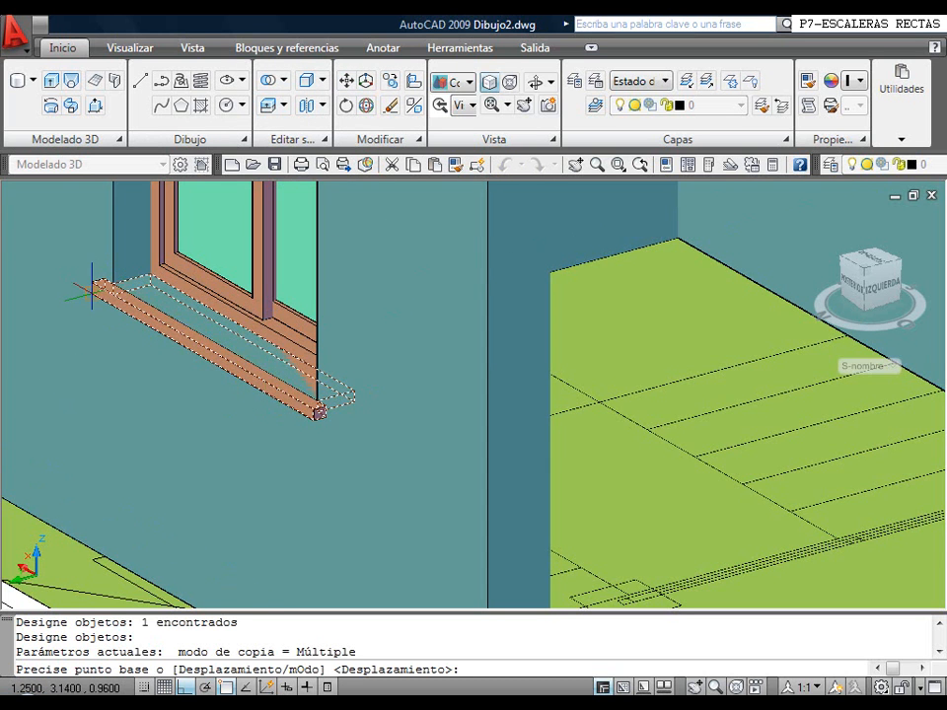
pyautogui.click(93, 287)
pyautogui.click(91, 290)
pyautogui.rightClick(88, 297)
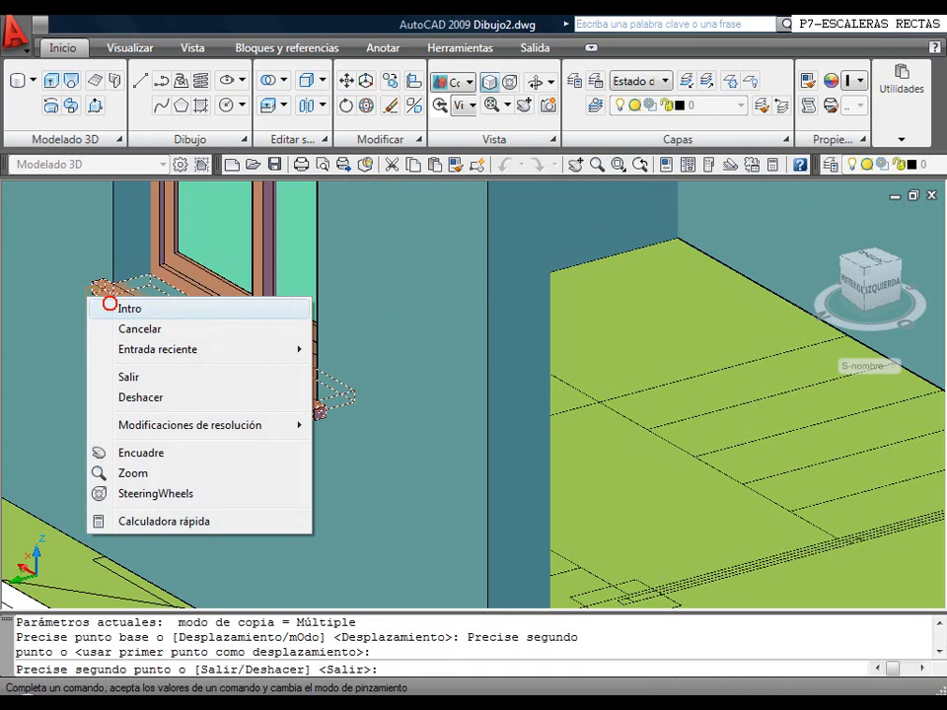
pyautogui.click(128, 308)
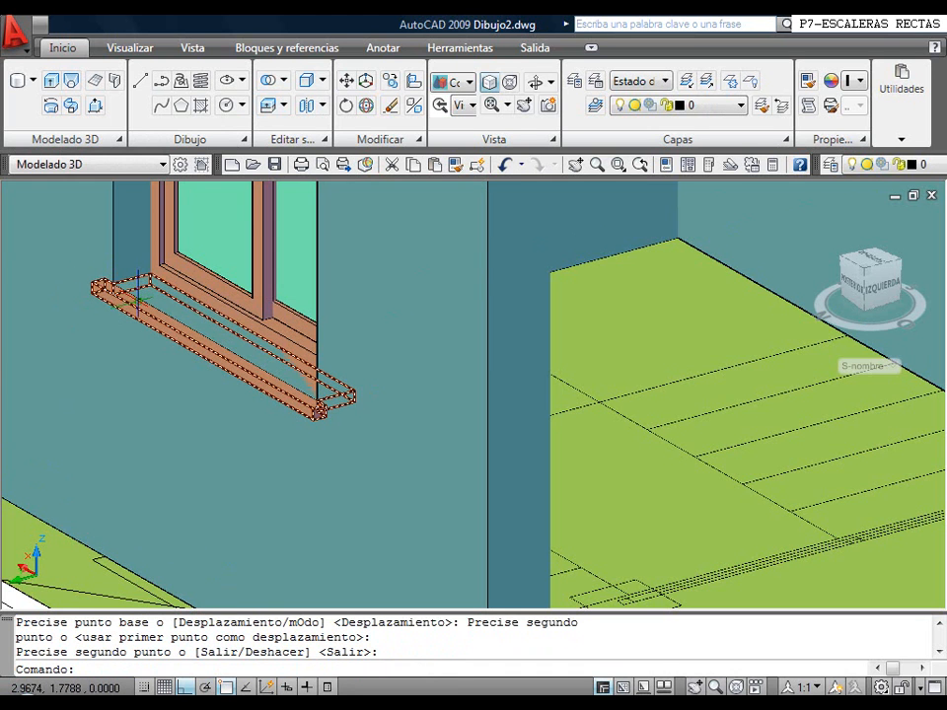
# Subtract one of the two coincident window sill solids from the walls
pyautogui.click(275, 81)
pyautogui.click(462, 315)
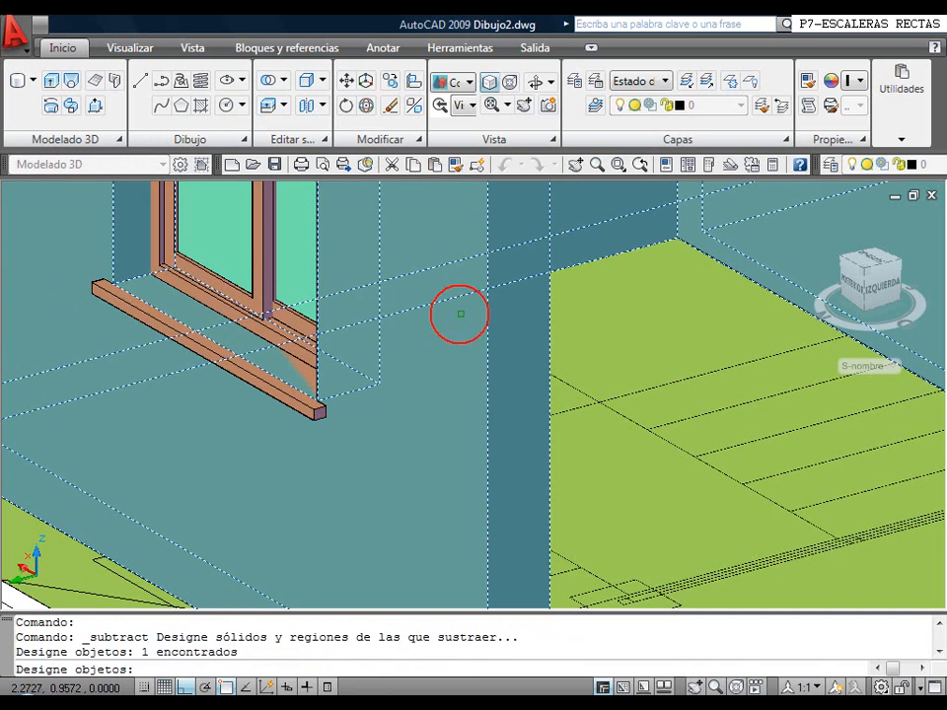
pyautogui.rightClick(323, 353)
pyautogui.click(281, 372)
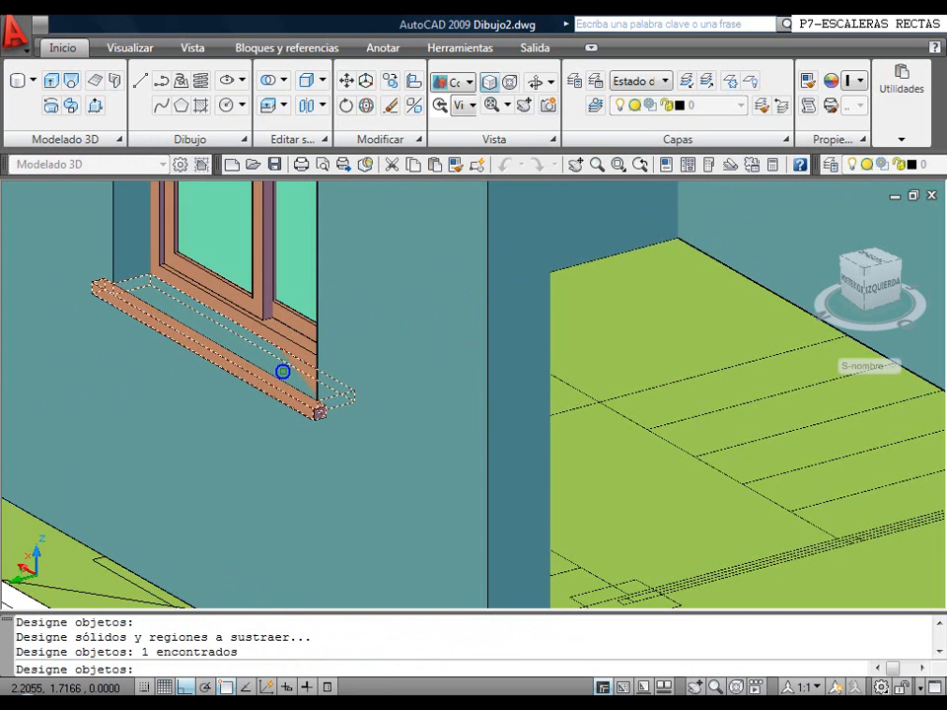
pyautogui.rightClick(294, 364)
pyautogui.scroll(-3, 450, 353)
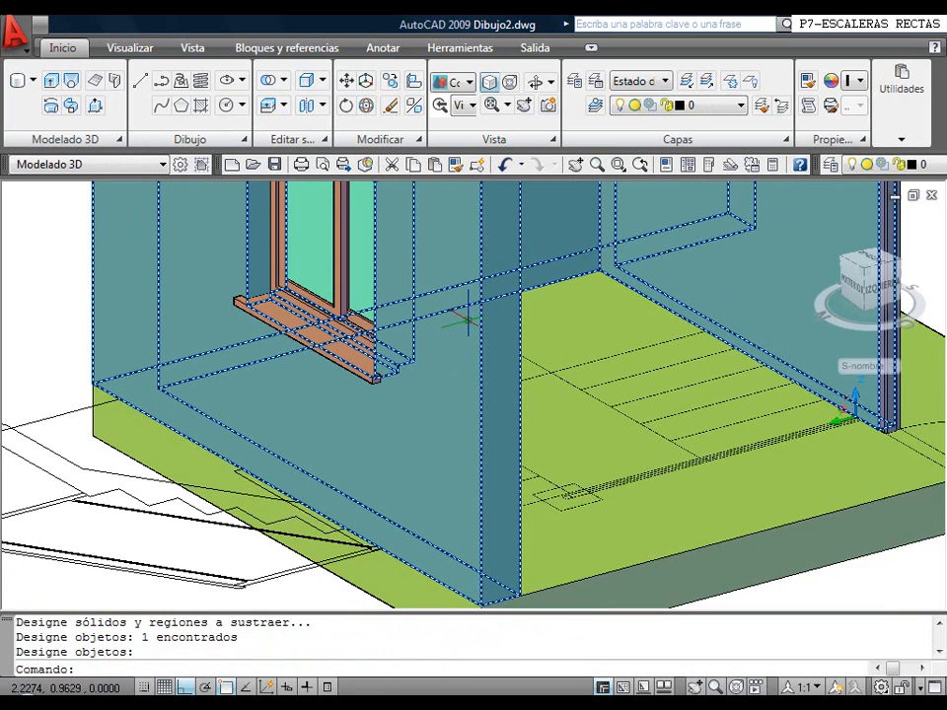
# Show the whole model in the preset Front view
pyautogui.moveTo(228, 469); pyautogui.dragTo(139, 470, button='middle')
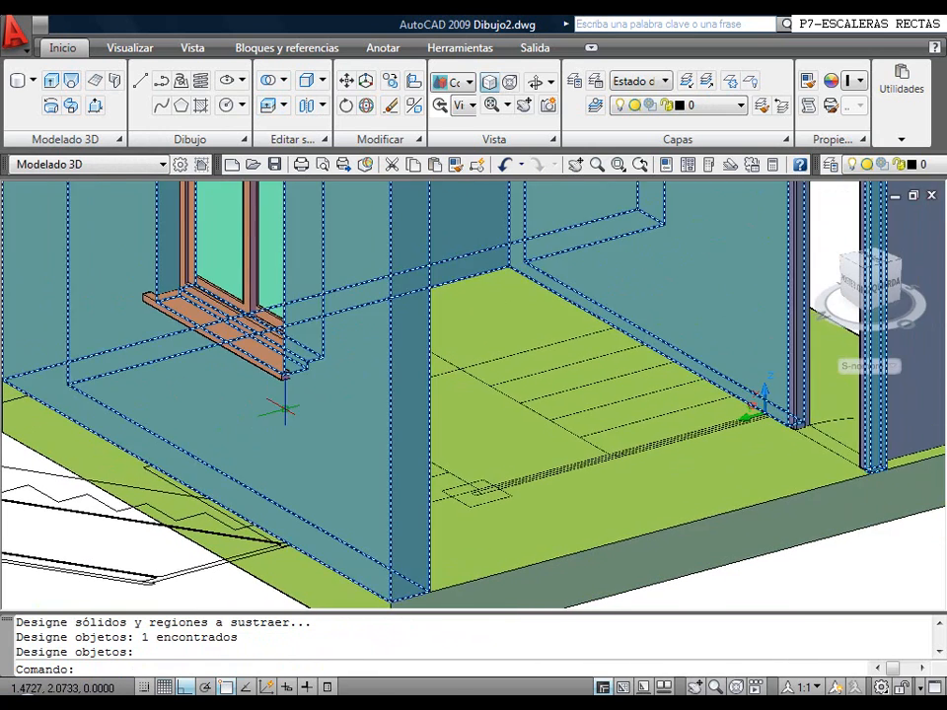
pyautogui.scroll(-2, 276, 402)
pyautogui.moveTo(382, 390); pyautogui.dragTo(292, 429, button='middle')
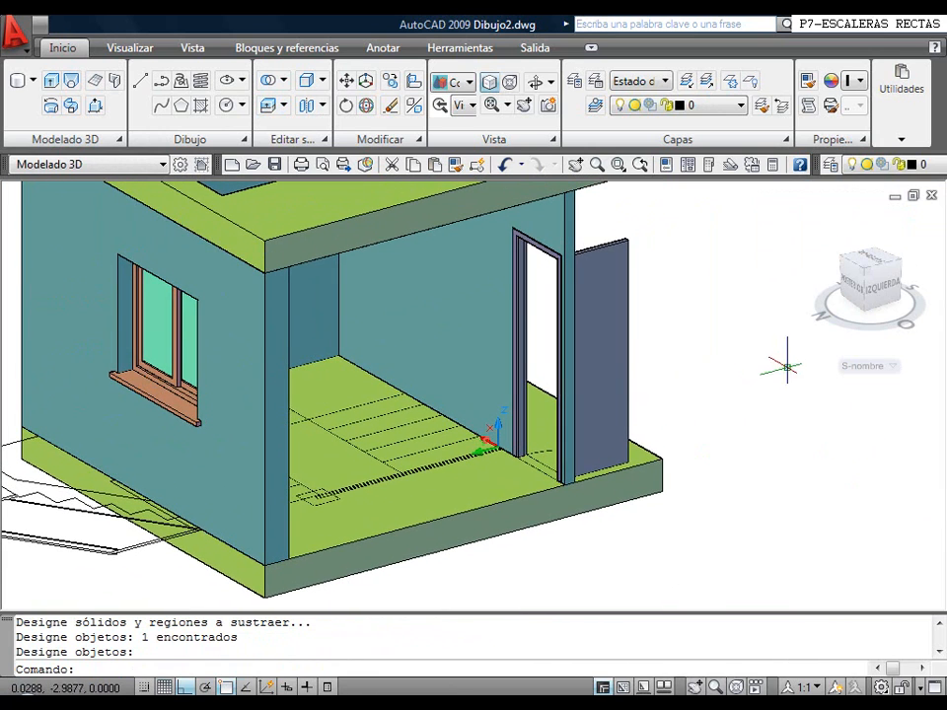
pyautogui.moveTo(642, 371); pyautogui.dragTo(633, 401, button='middle')
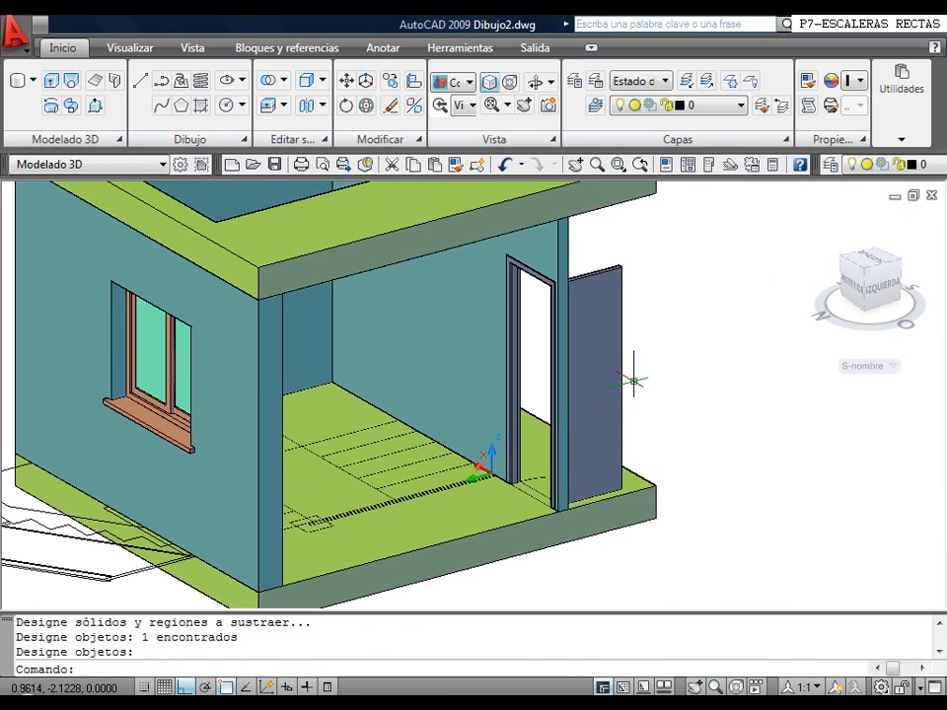
pyautogui.scroll(-2, 629, 383)
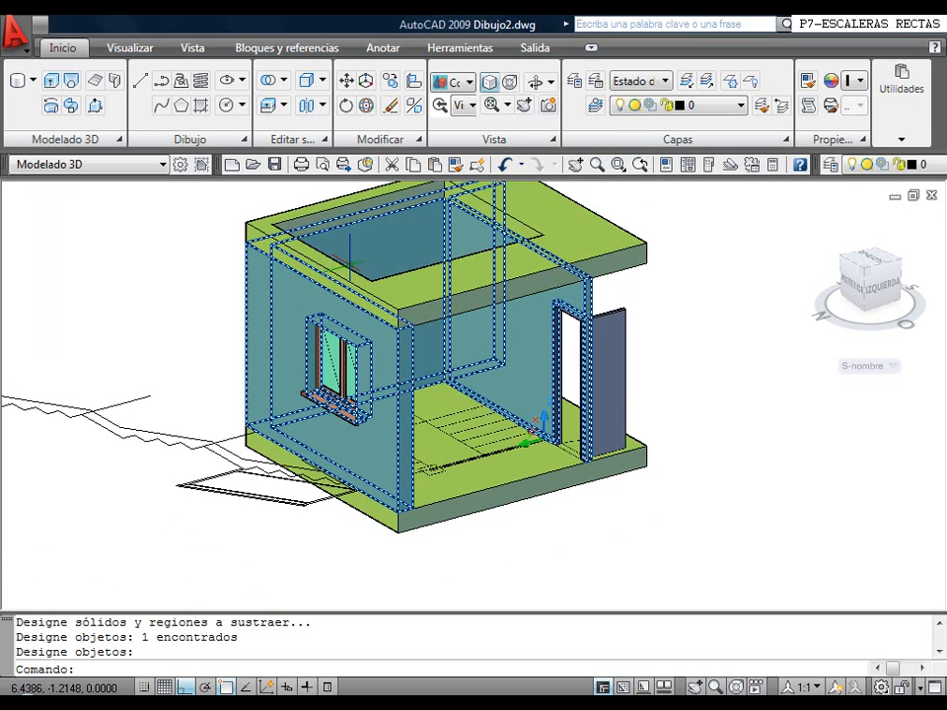
pyautogui.click(464, 106)
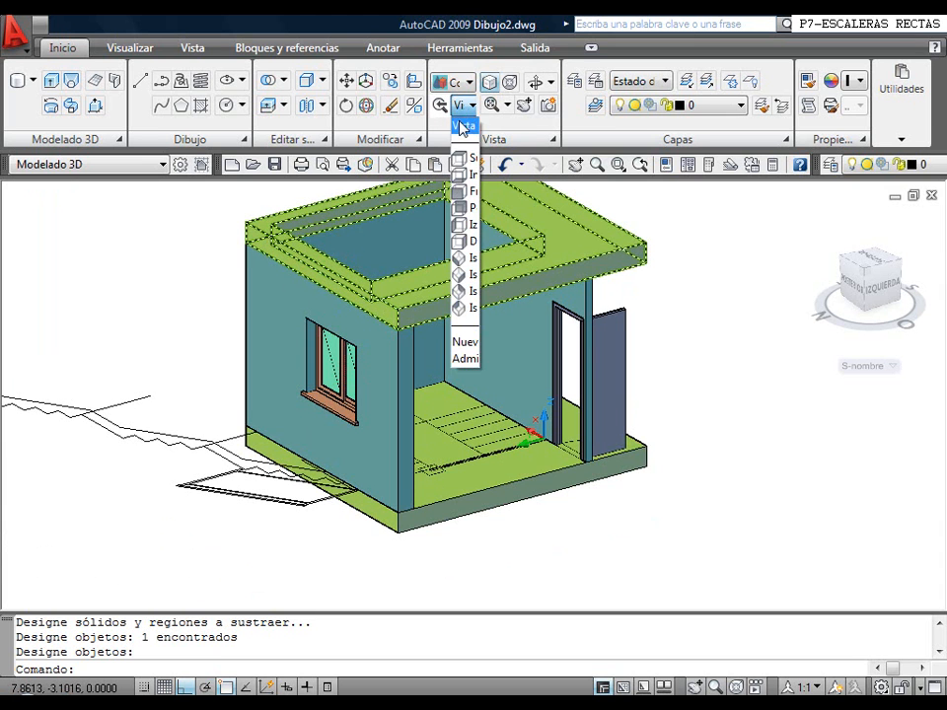
pyautogui.click(461, 191)
pyautogui.moveTo(424, 303)
pyautogui.mouseDown(button='middle')
pyautogui.moveTo(505, 305)
pyautogui.moveTo(512, 334)
pyautogui.mouseUp(button='middle')
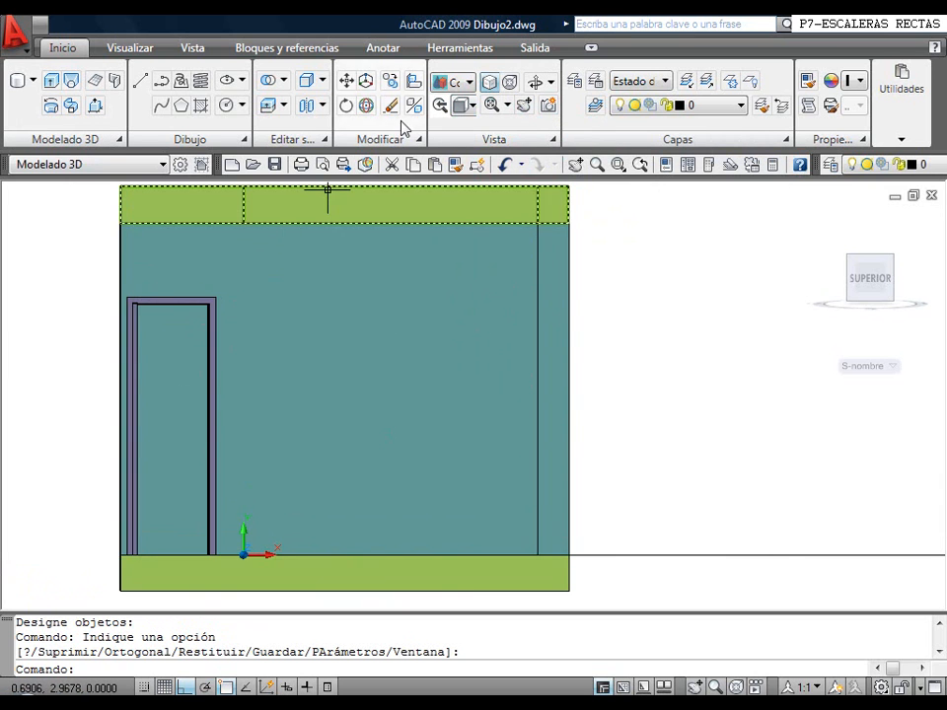
# Copy the walls together with the door, window and sill solids 3 units straight up to form the upper storey
pyautogui.click(390, 82)
pyautogui.click(652, 455)
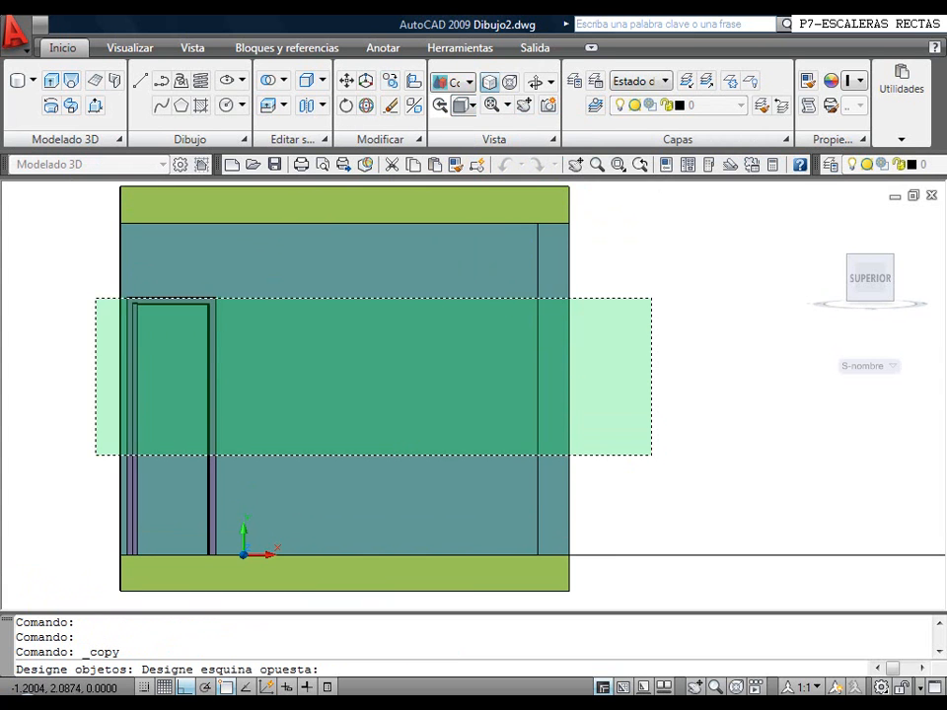
pyautogui.click(56, 248)
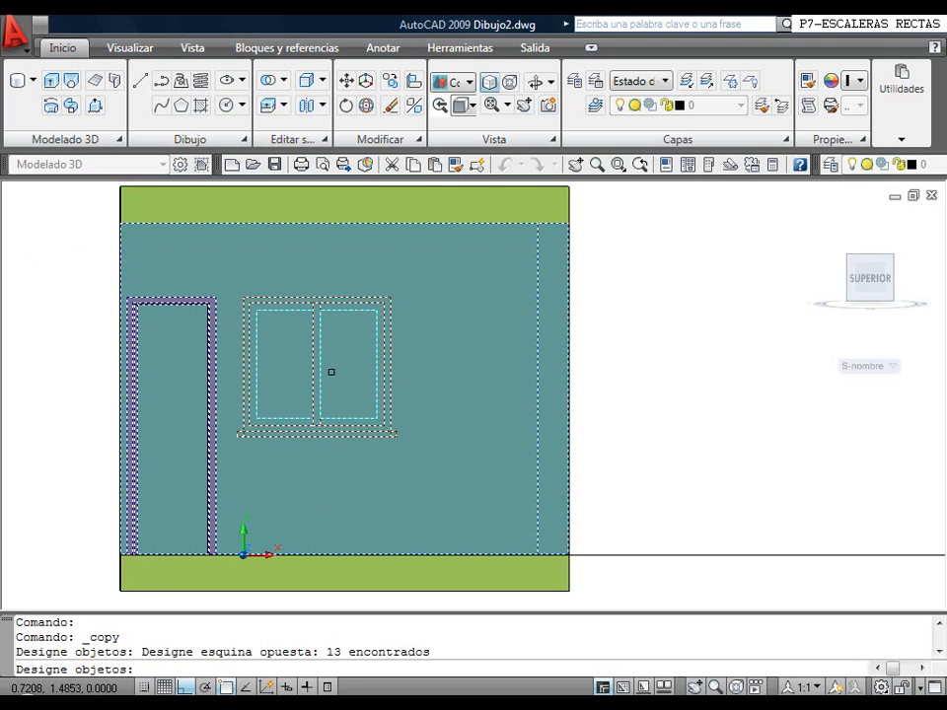
pyautogui.press('Return')
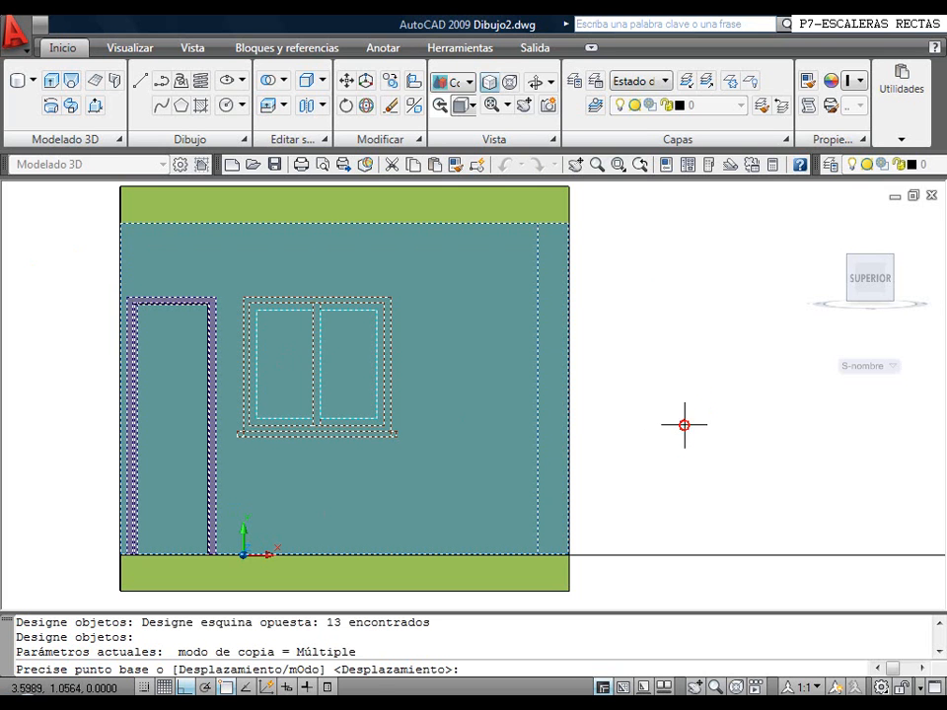
pyautogui.click(685, 425)
pyautogui.write('3')
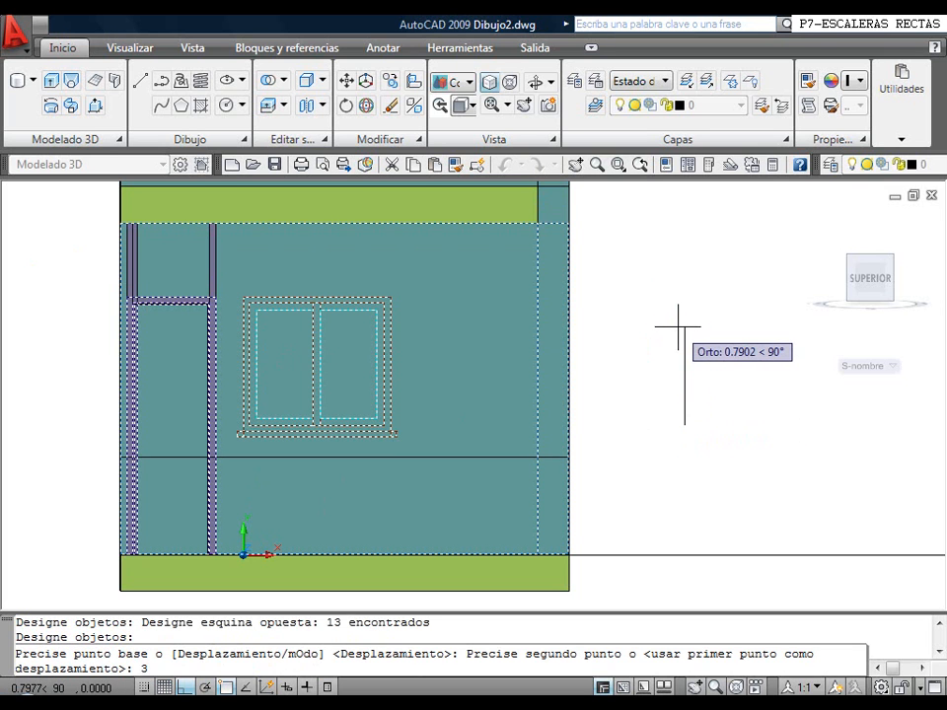
pyautogui.press('Return')
pyautogui.rightClick(676, 326)
pyautogui.click(693, 330)
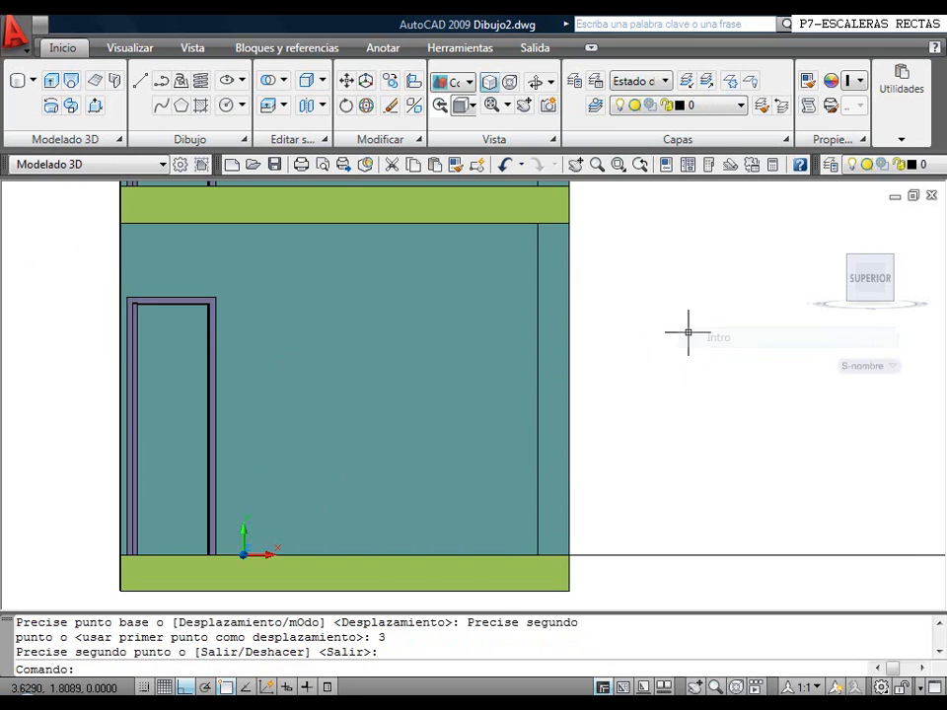
# Set the 2D wireframe visual style and switch the two-storey model to the southeast isometric view
pyautogui.scroll(-4, 693, 330)
pyautogui.moveTo(617, 355); pyautogui.dragTo(547, 433, button='middle')
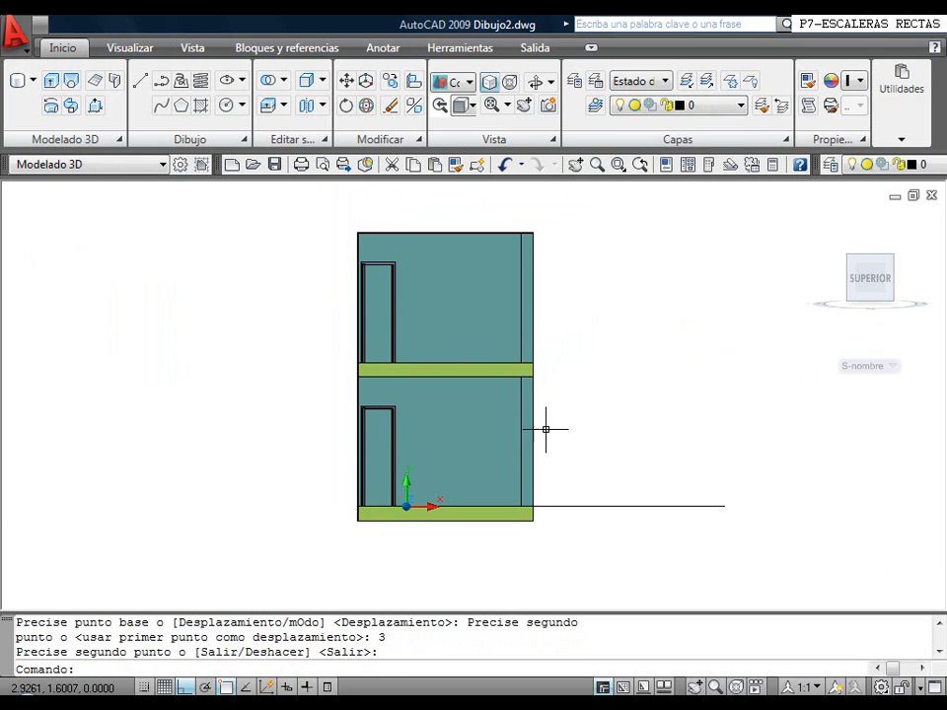
pyautogui.click(470, 84)
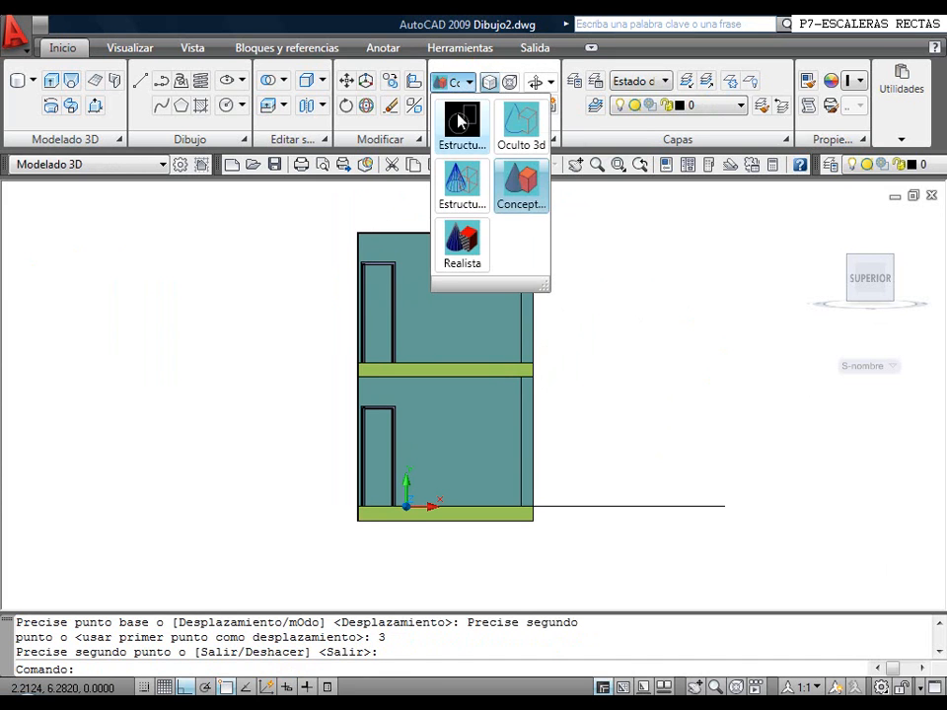
pyautogui.click(458, 119)
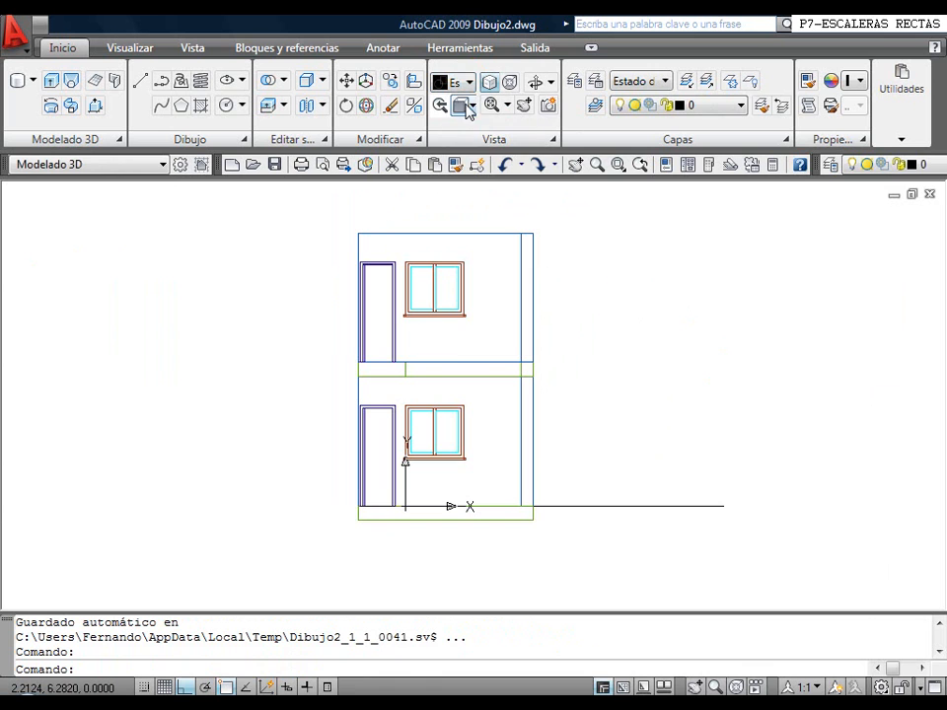
pyautogui.click(464, 111)
pyautogui.click(463, 157)
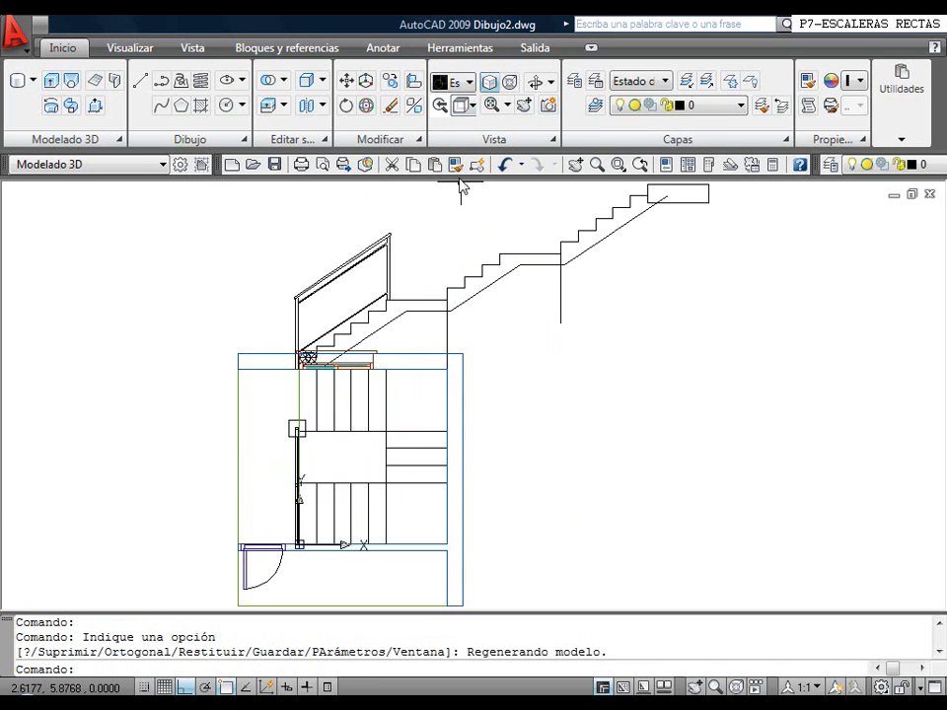
pyautogui.click(464, 108)
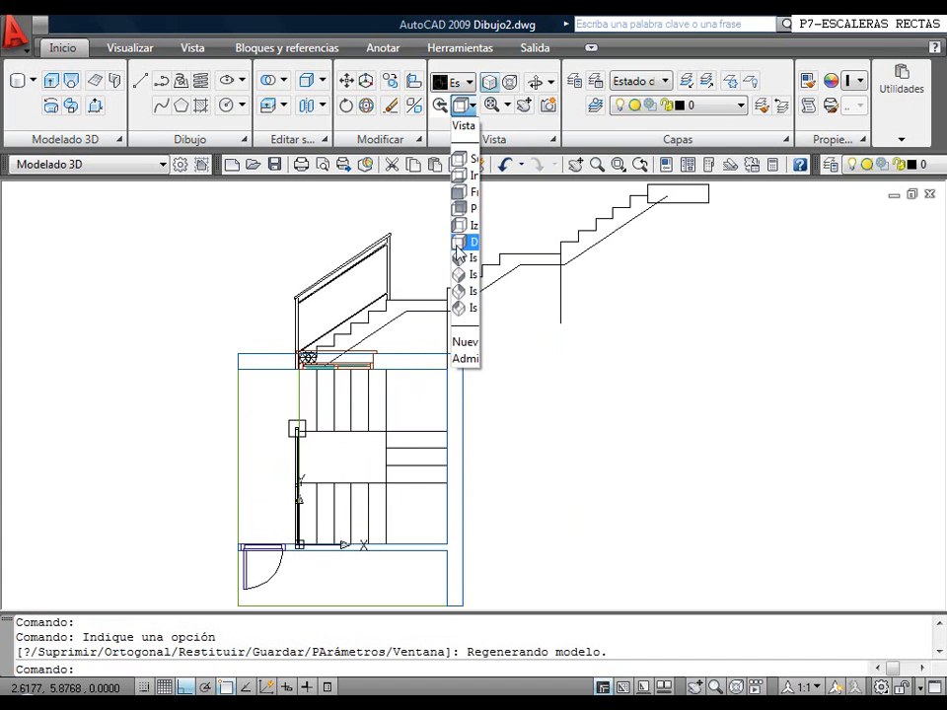
pyautogui.click(460, 274)
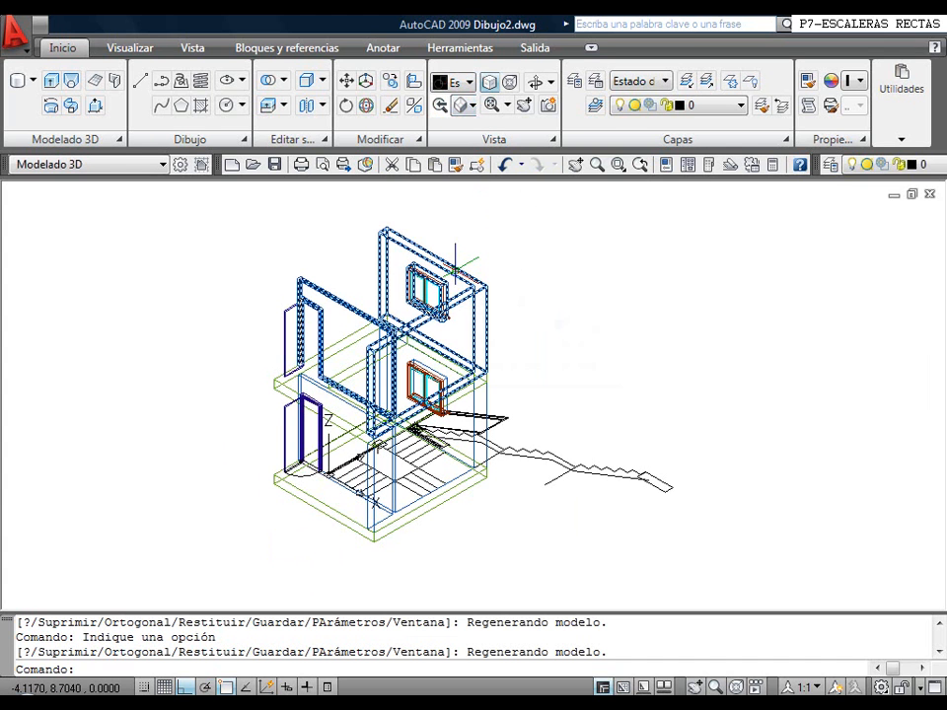
# Orbit to the open side of the building and thaw the 3D-Escalera and 3D-Baranda layers
pyautogui.click(535, 83)
pyautogui.moveTo(385, 443); pyautogui.dragTo(663, 395)
pyautogui.scroll(3, 564, 390)
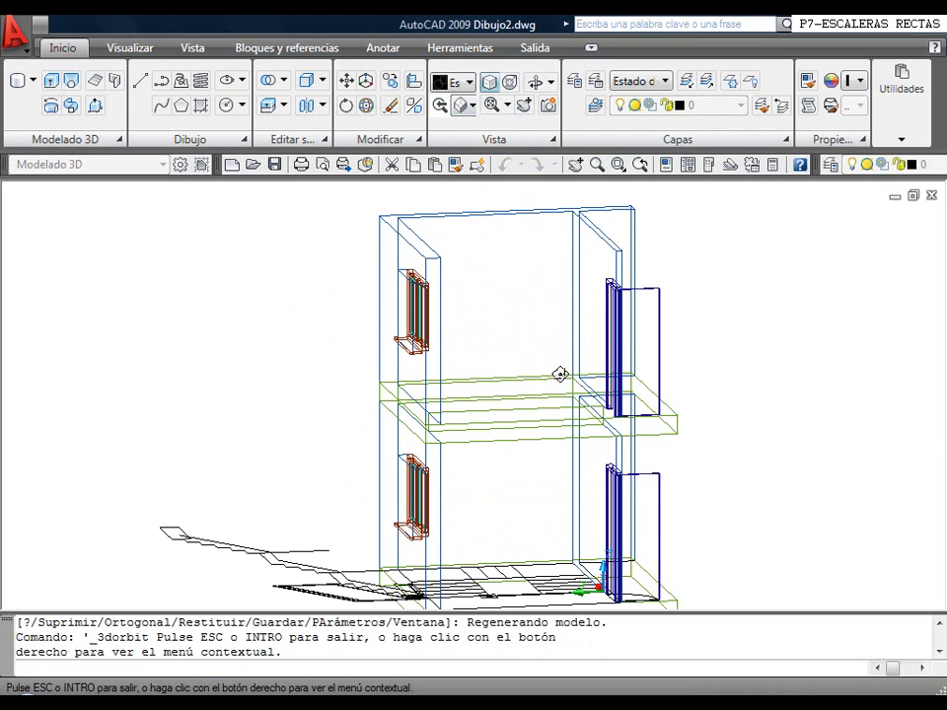
pyautogui.moveTo(539, 384); pyautogui.dragTo(539, 376)
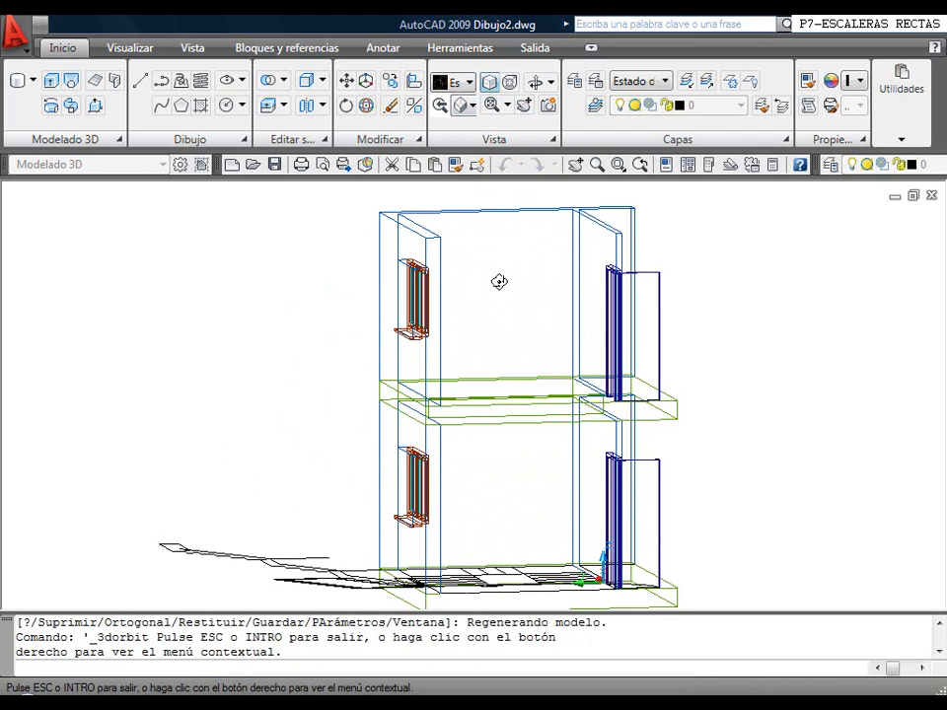
pyautogui.rightClick(532, 249)
pyautogui.click(561, 261)
pyautogui.click(633, 209)
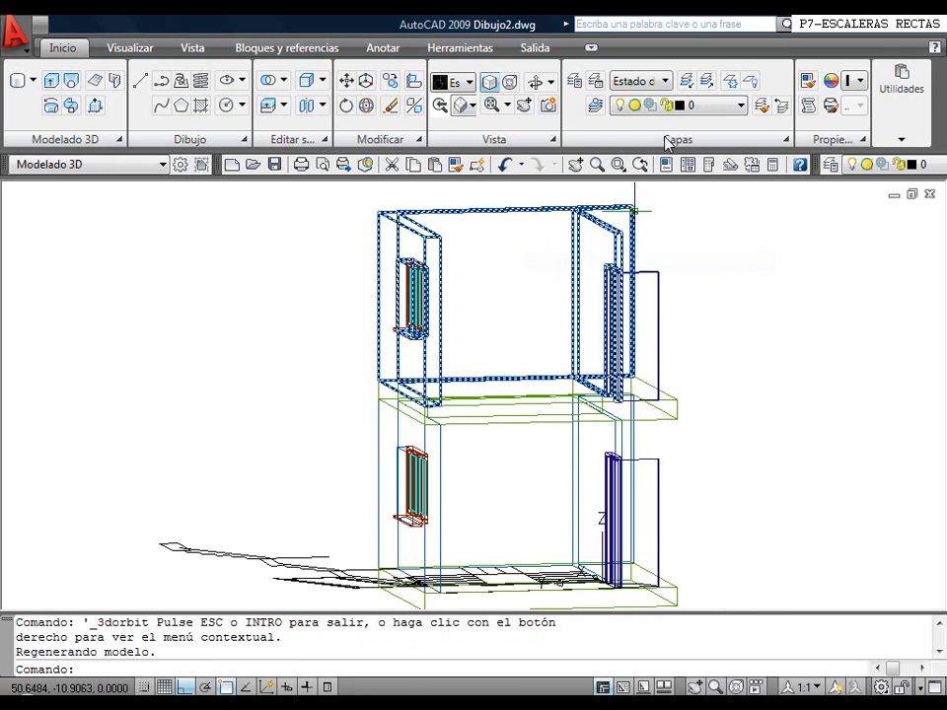
pyautogui.click(716, 105)
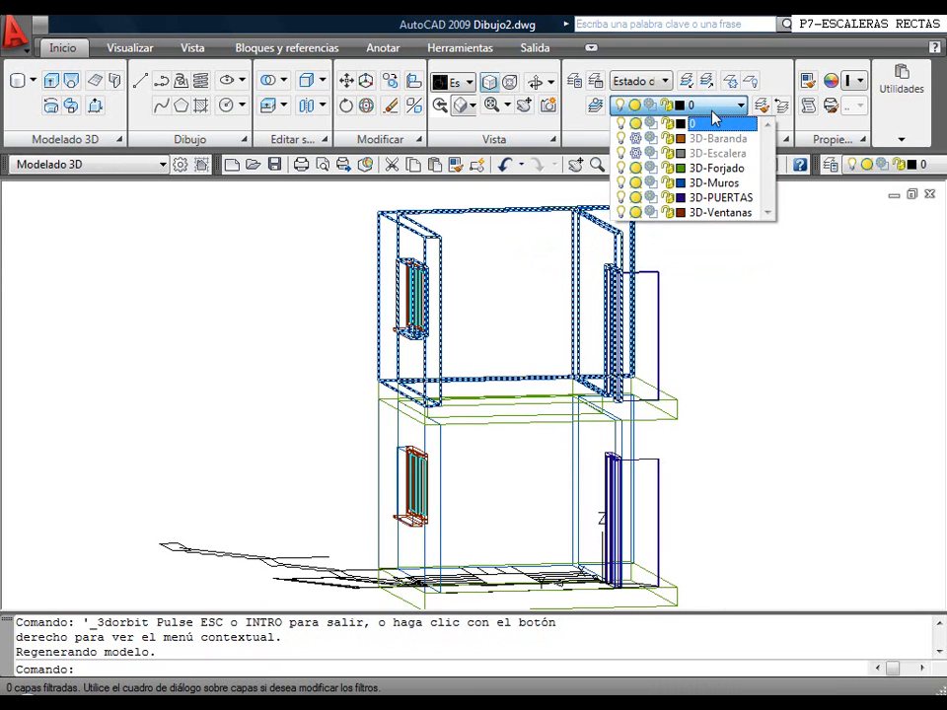
pyautogui.click(636, 154)
pyautogui.click(636, 139)
pyautogui.click(566, 304)
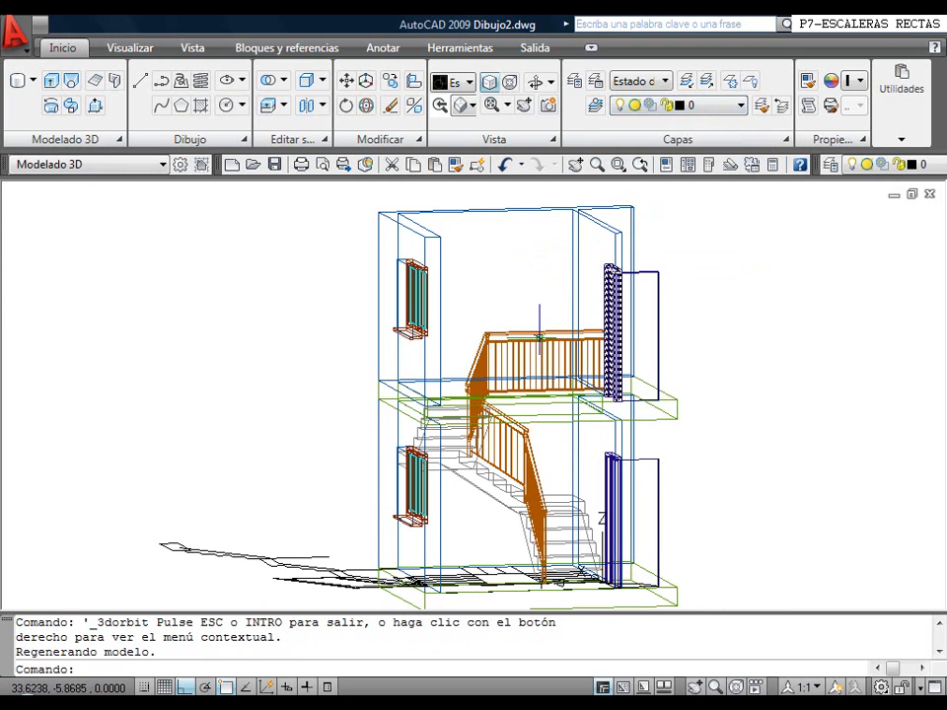
# Set the Conceptual visual style, turn on perspective projection and orbit around the stairs and railings
pyautogui.click(469, 85)
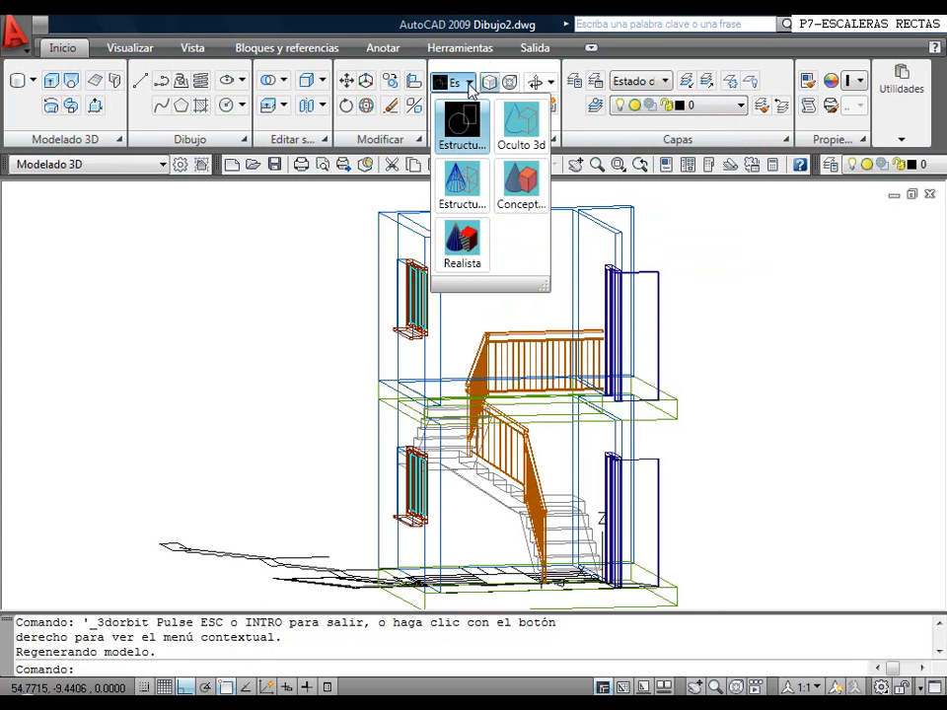
pyautogui.click(518, 187)
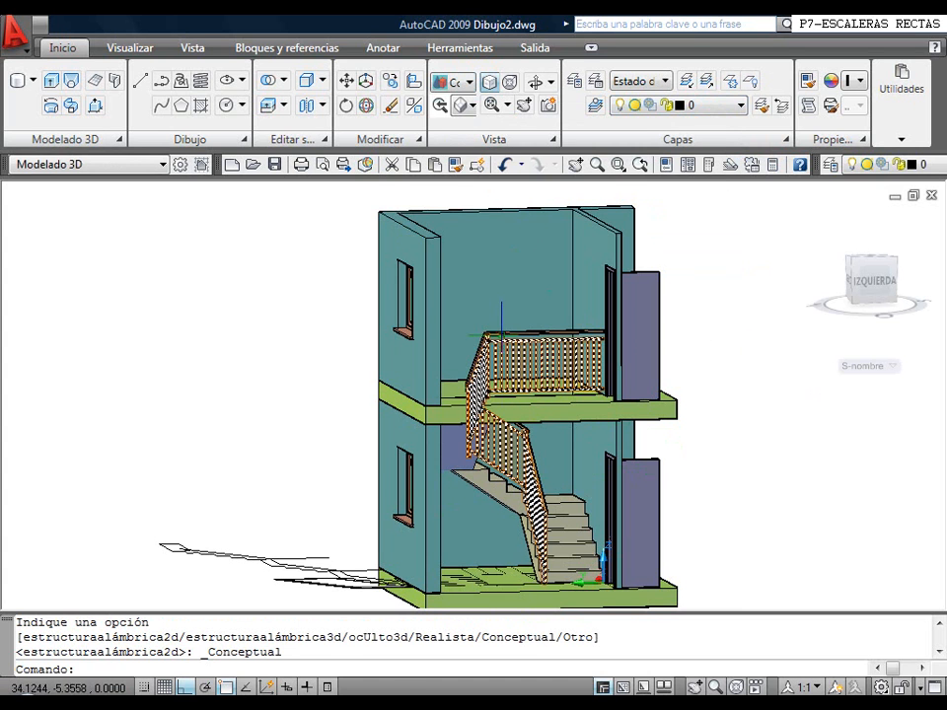
pyautogui.click(537, 84)
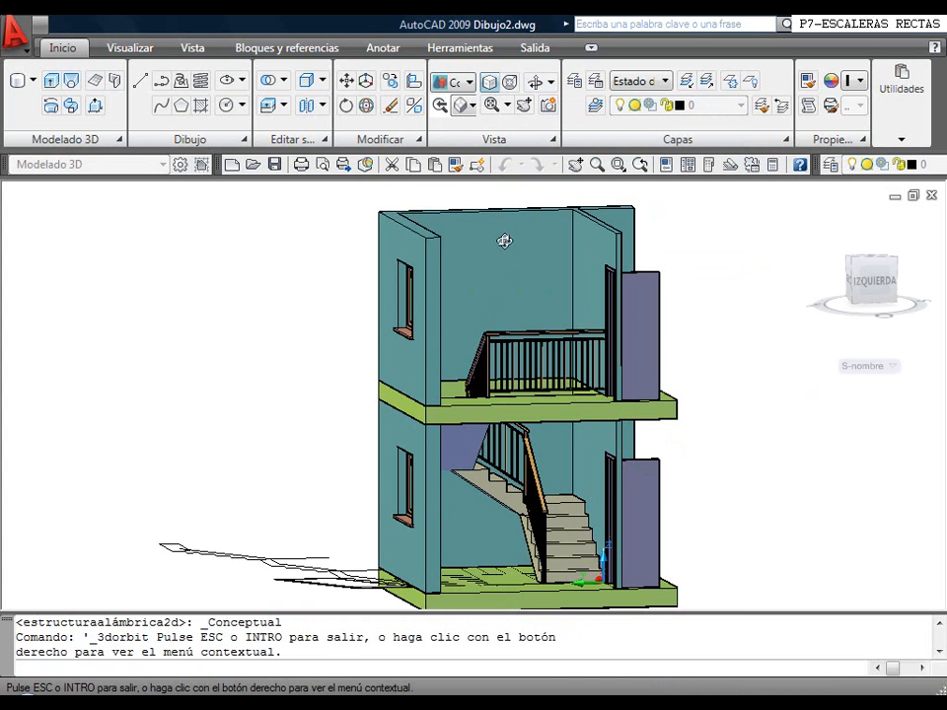
pyautogui.rightClick(505, 240)
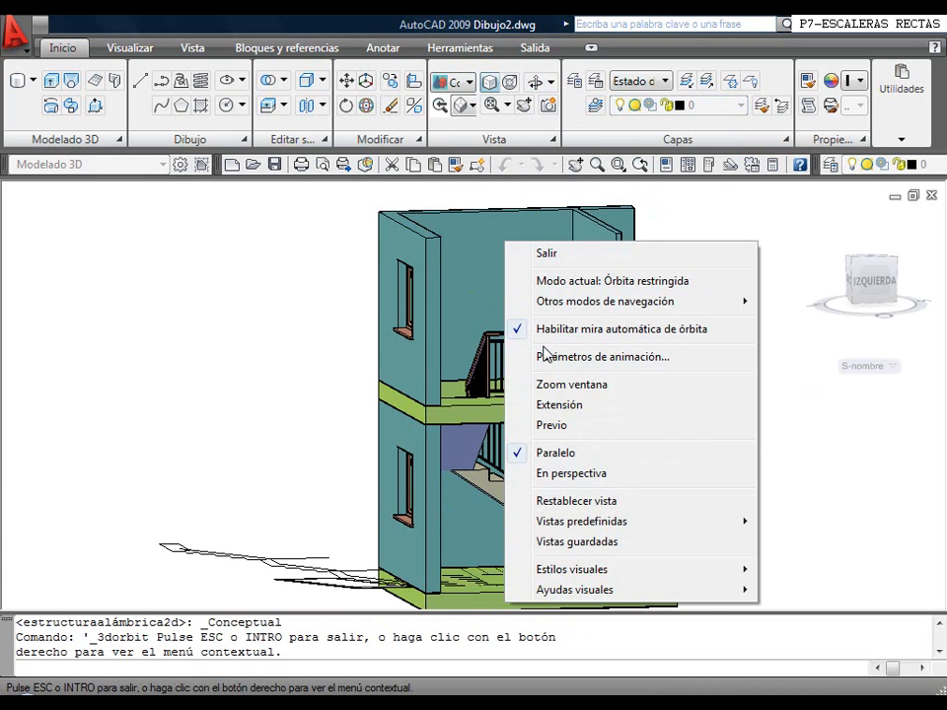
pyautogui.click(538, 474)
pyautogui.scroll(2, 540, 446)
pyautogui.moveTo(540, 464); pyautogui.dragTo(506, 439, button='middle')
pyautogui.moveTo(506, 440); pyautogui.dragTo(435, 325)
pyautogui.rightClick(435, 326)
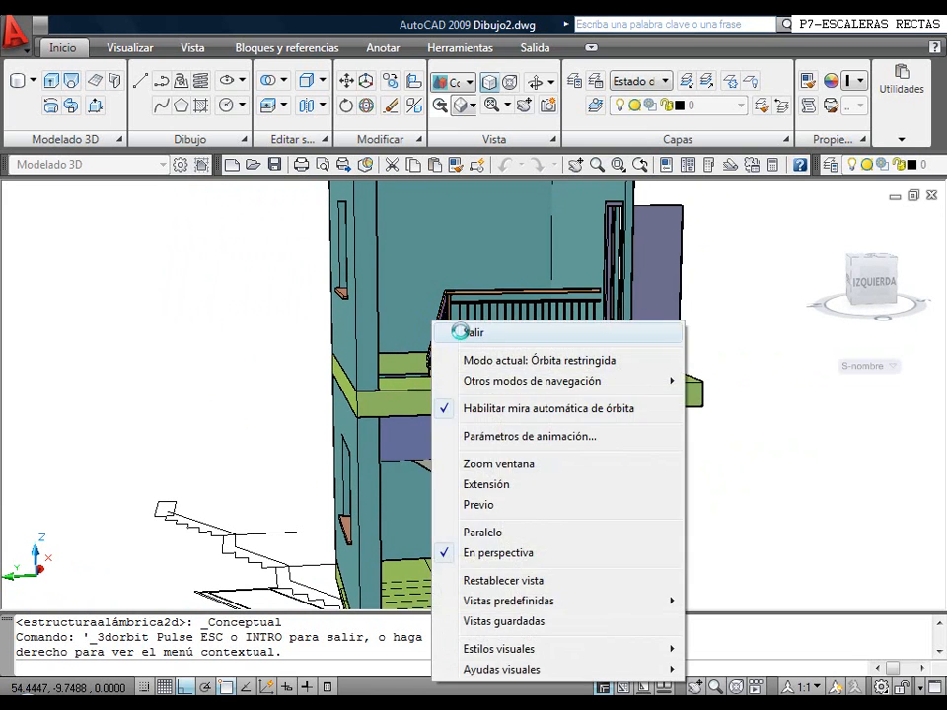
# End the orbit, start saving the drawing as a new file and choose the P7 folder on the desktop as its location
pyautogui.click(467, 333)
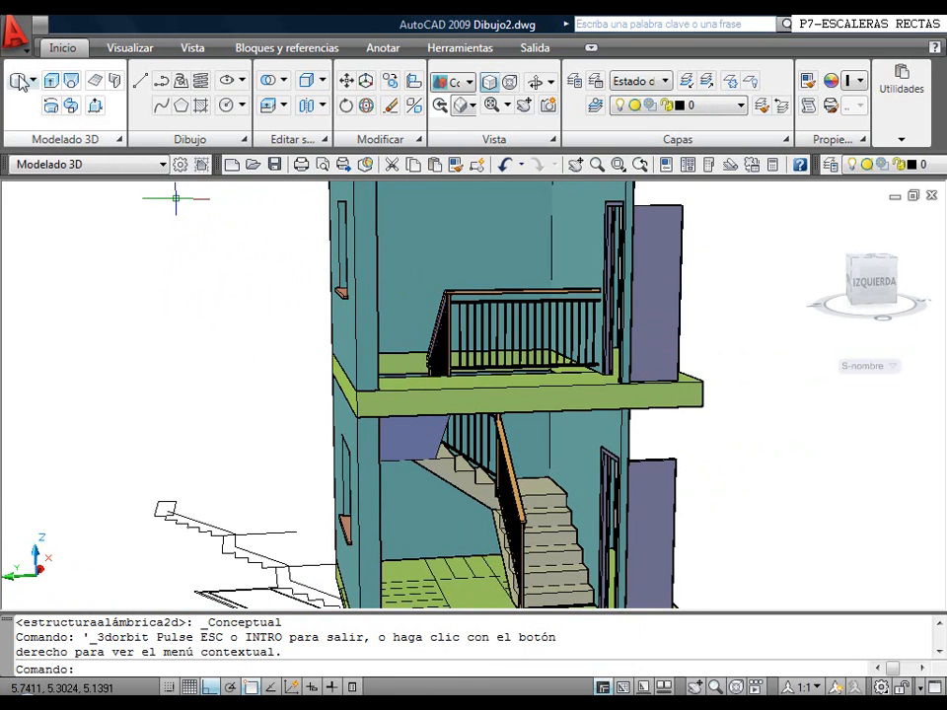
pyautogui.click(15, 38)
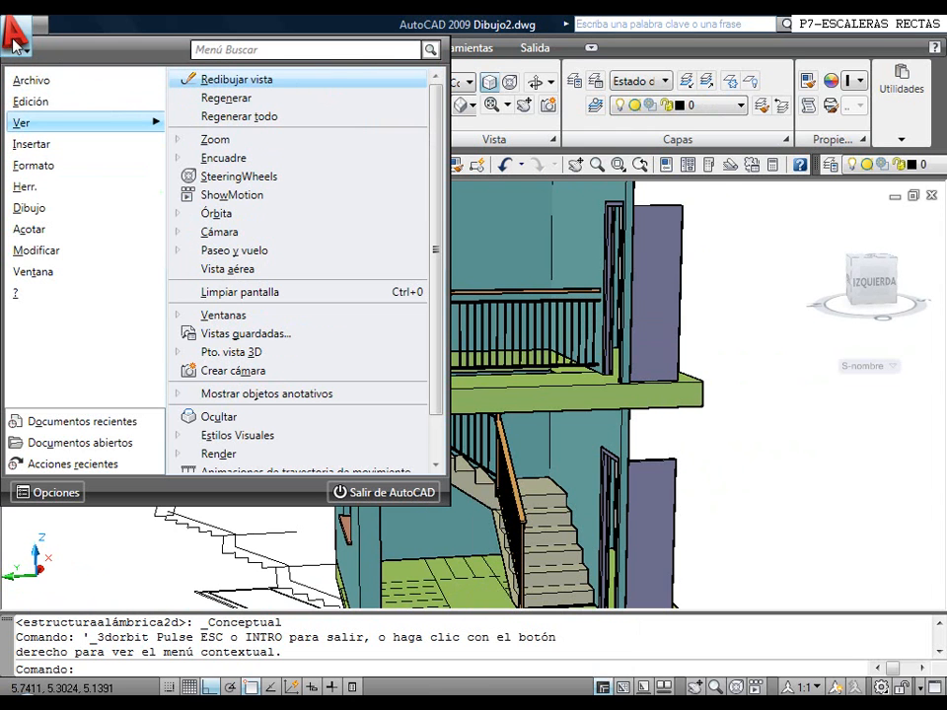
pyautogui.moveTo(34, 79)
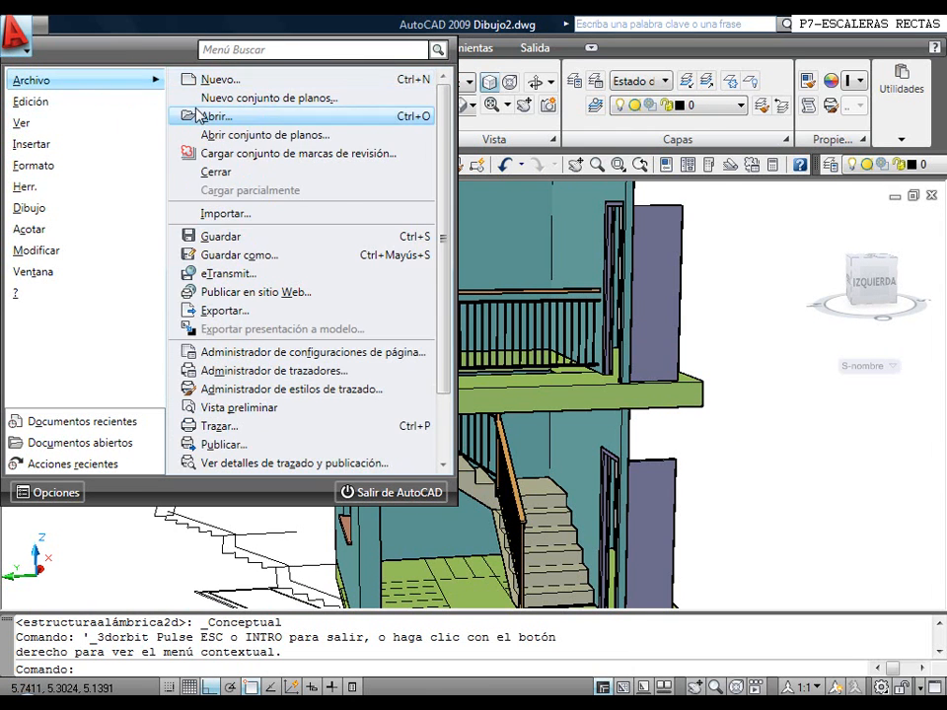
pyautogui.click(242, 254)
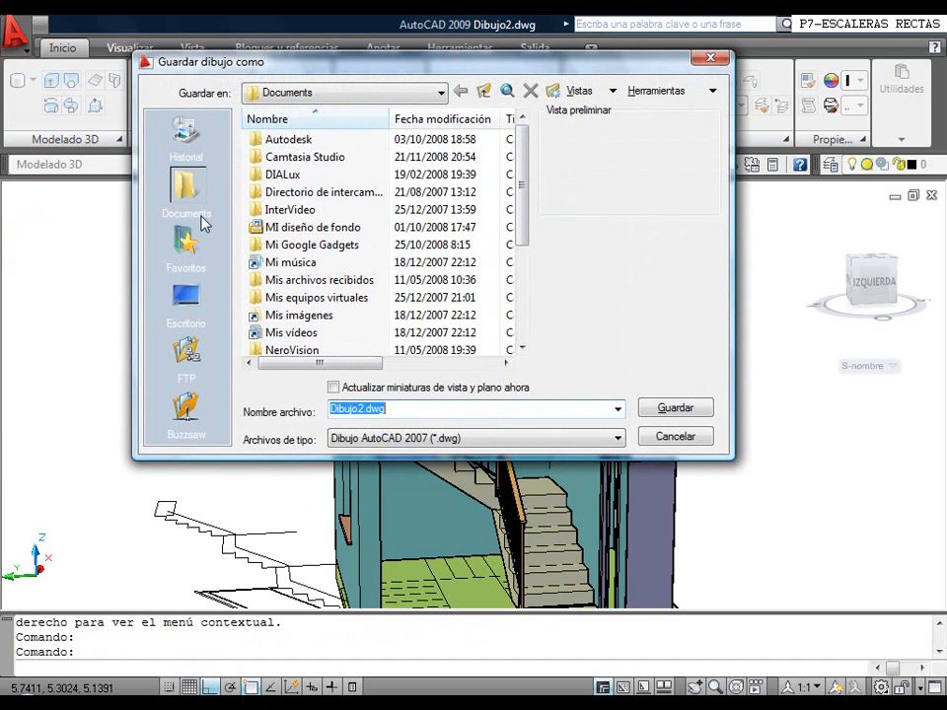
pyautogui.click(187, 301)
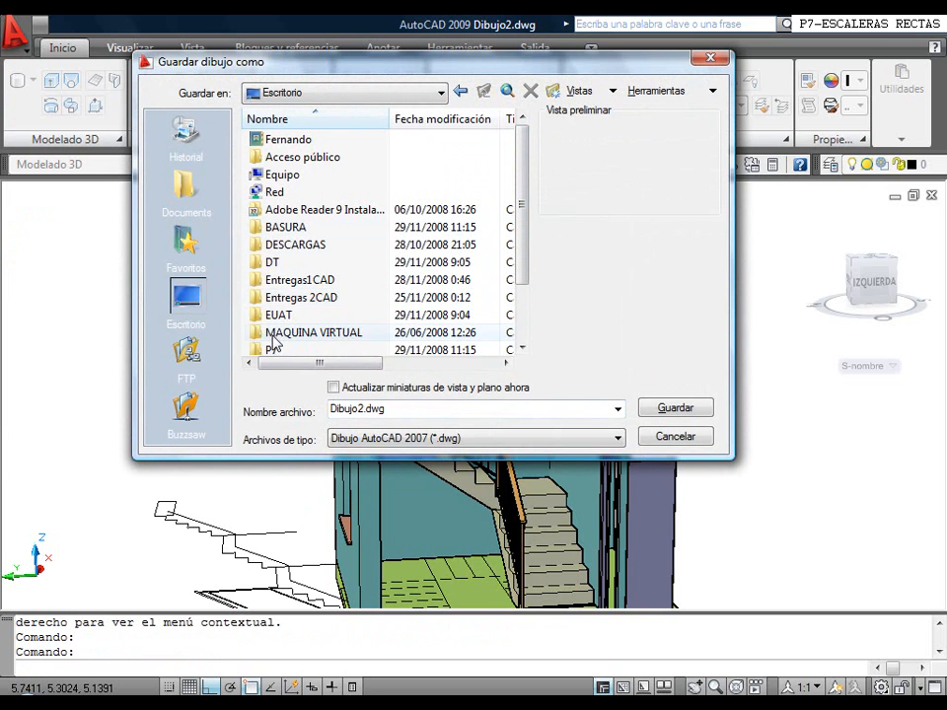
pyautogui.doubleClick(264, 349)
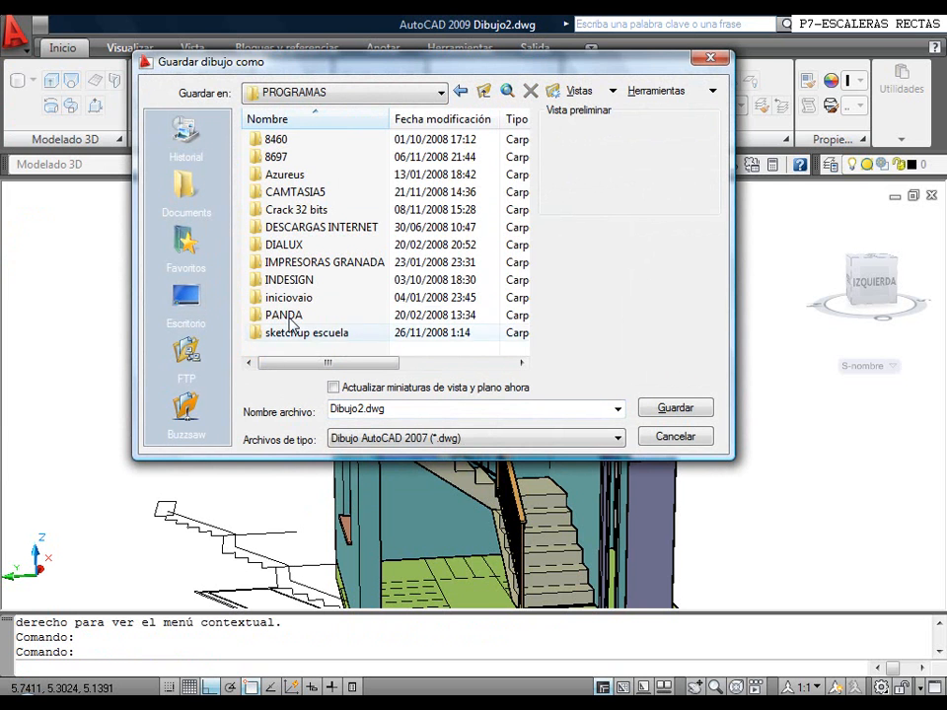
pyautogui.click(492, 92)
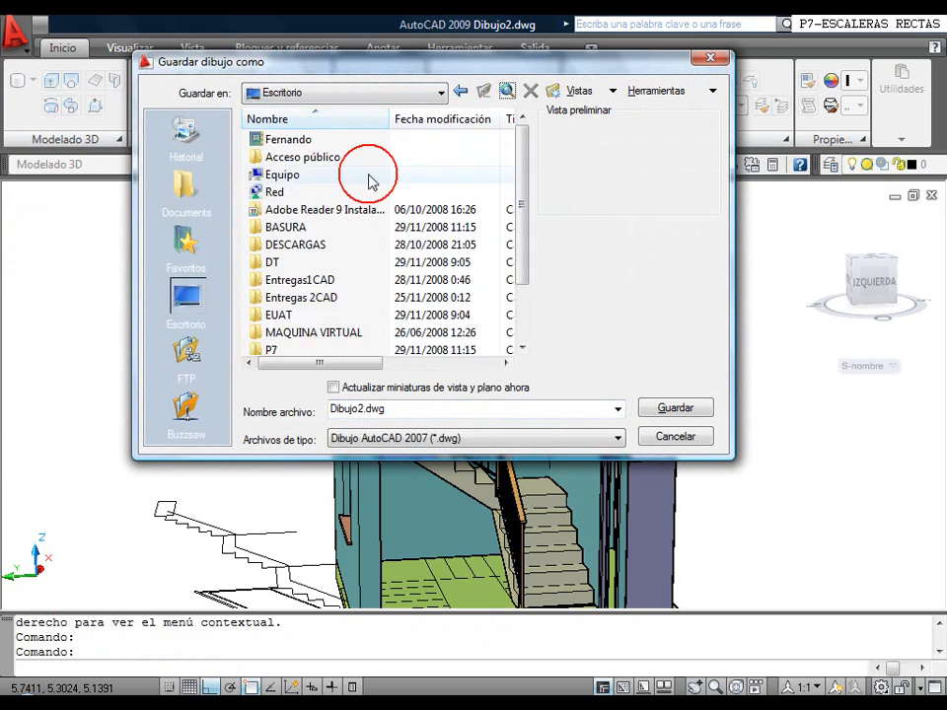
pyautogui.doubleClick(268, 350)
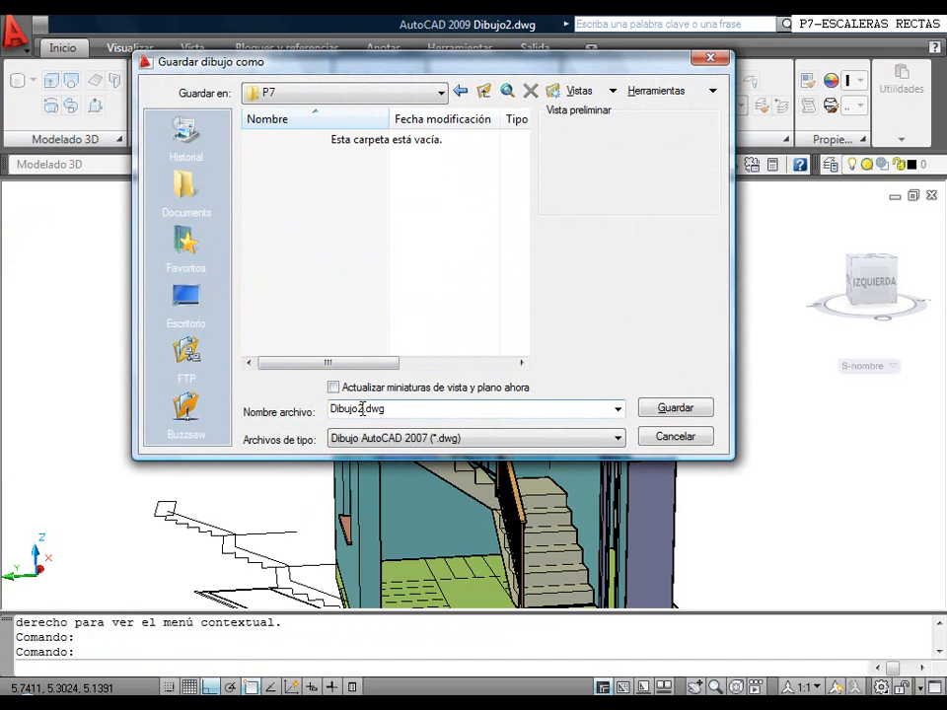
# Name the file with the prefix 2B- followed by the author's surnames and initial, and save it as an AutoCAD 2007 drawing
pyautogui.click(329, 409)
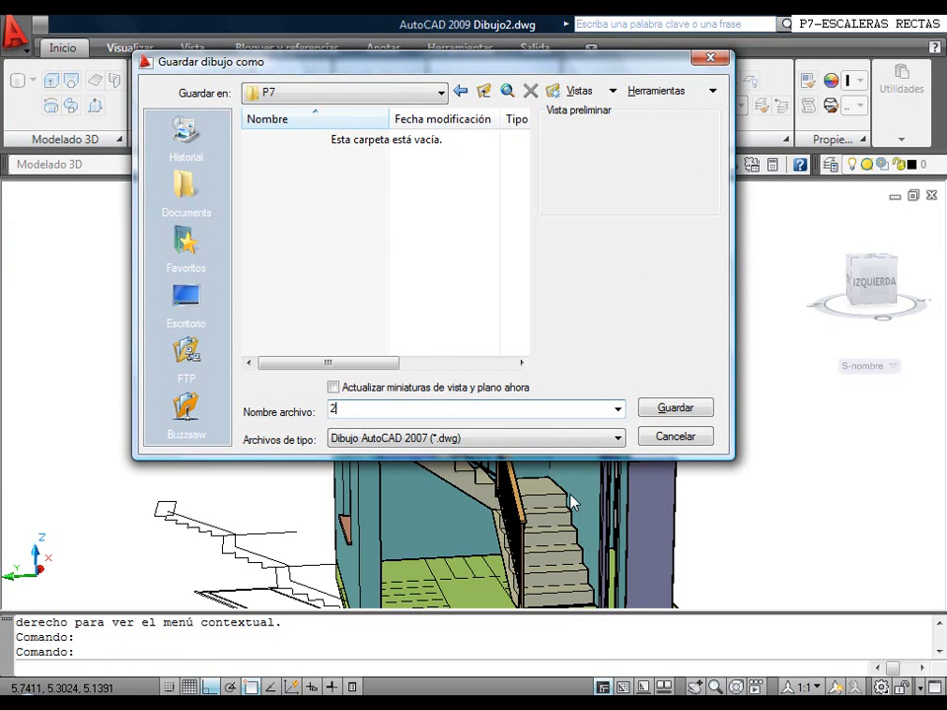
pyautogui.press('capslock')
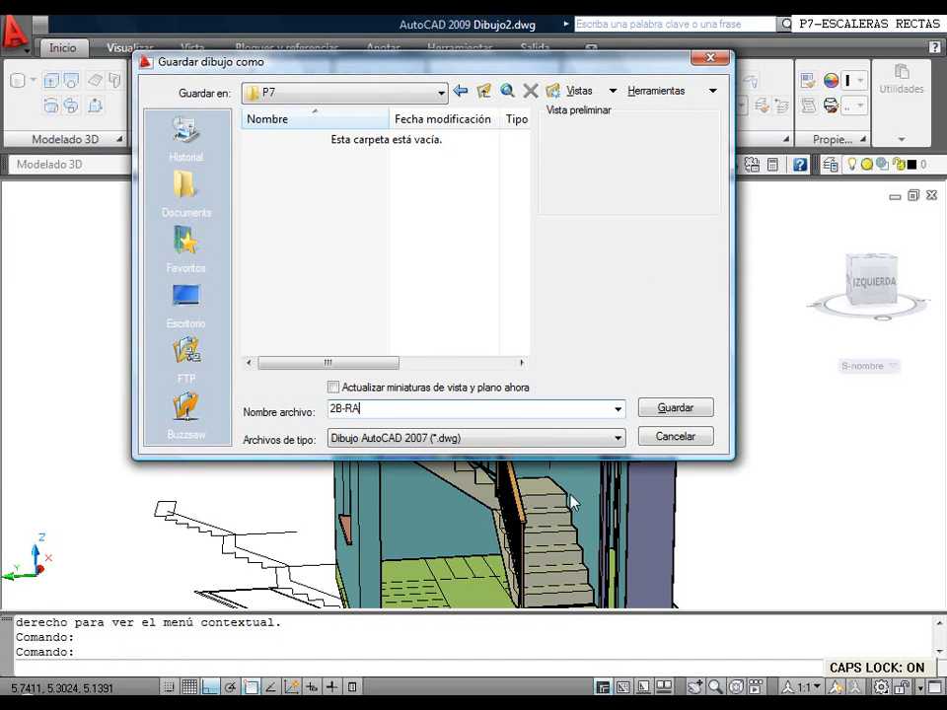
pyautogui.write('RAMOS_VICIANA_')
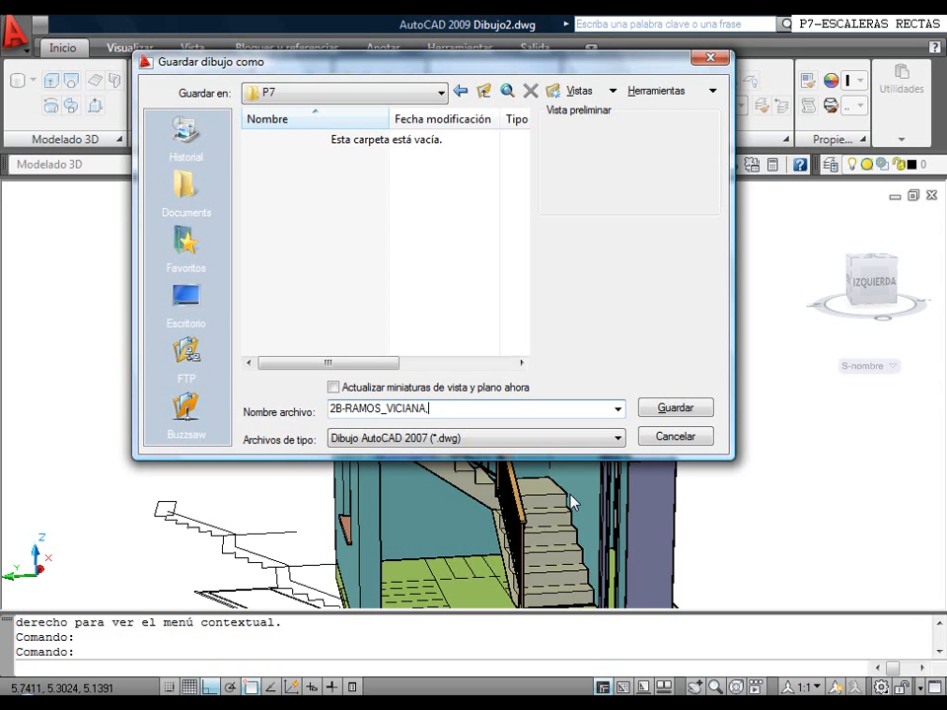
pyautogui.click(671, 409)
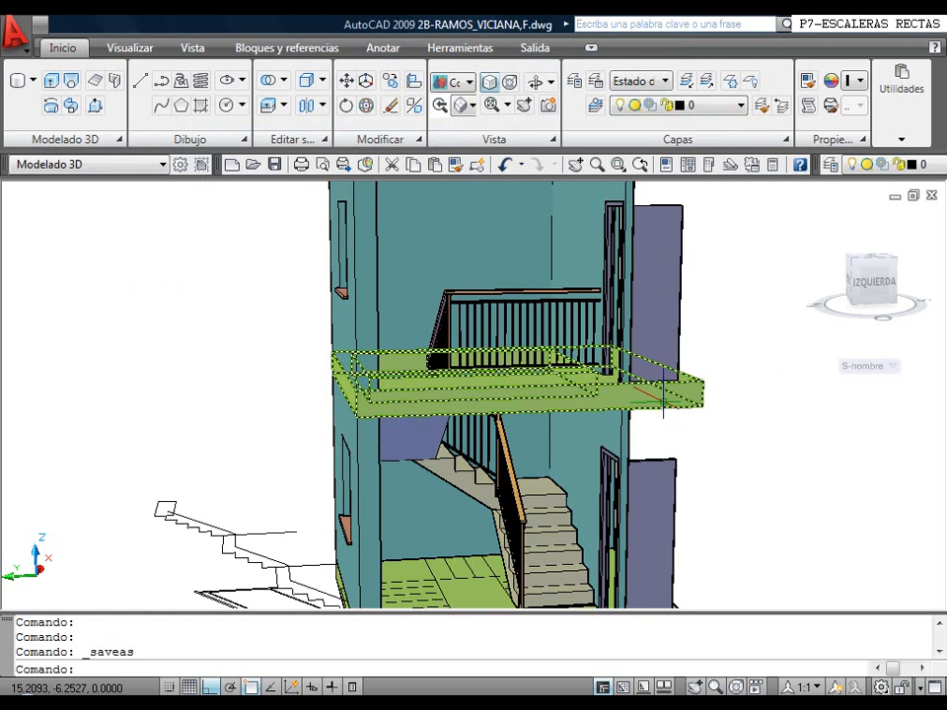